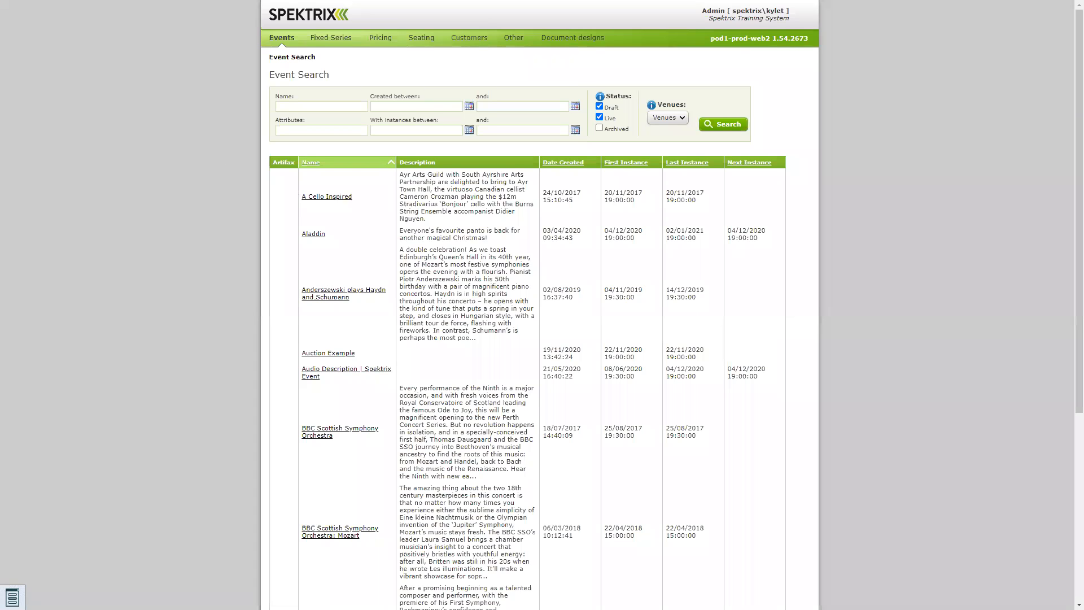
# Step: Open the list of ticket types in the Pricing settings
pyautogui.click(12, 597)
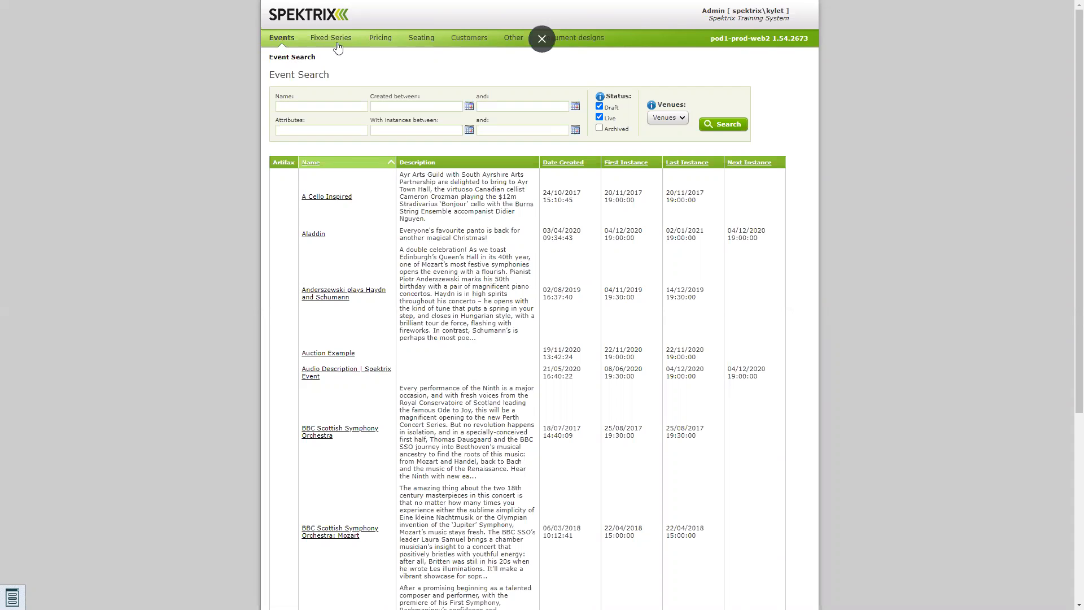
pyautogui.click(377, 43)
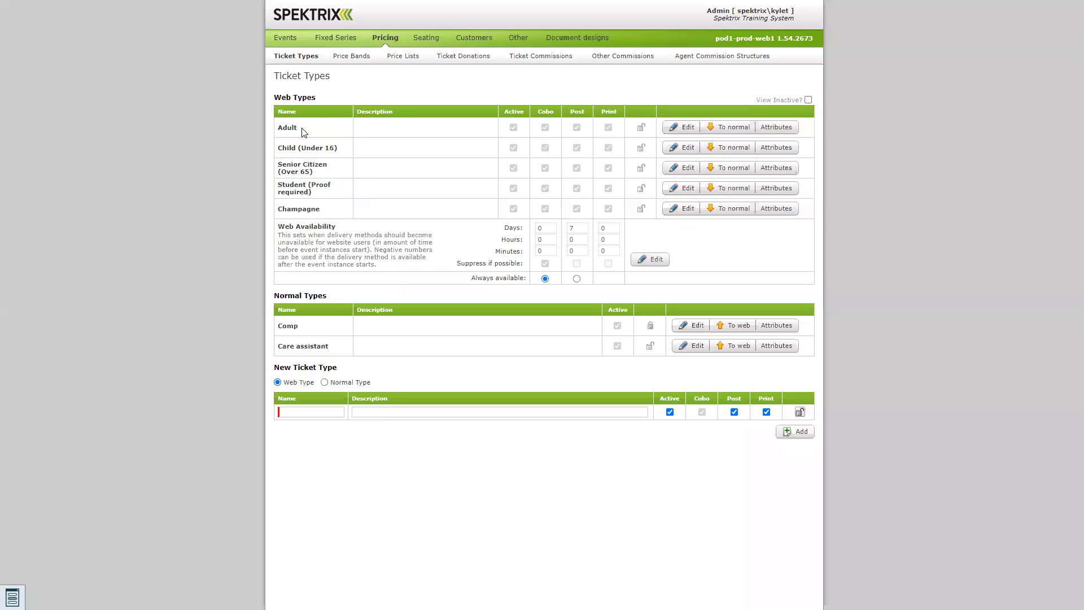
# Step: Examine the existing ticket types listed under Web Types and Normal Types
pyautogui.moveTo(346, 152); pyautogui.dragTo(298, 148)
pyautogui.click(324, 175)
pyautogui.moveTo(310, 184)
pyautogui.mouseDown()
pyautogui.moveTo(285, 185)
pyautogui.moveTo(313, 190)
pyautogui.mouseUp()
pyautogui.click(331, 189)
pyautogui.moveTo(326, 210); pyautogui.dragTo(278, 207)
pyautogui.click(330, 213)
pyautogui.moveTo(327, 211); pyautogui.dragTo(315, 208)
pyautogui.click(331, 212)
pyautogui.moveTo(301, 326); pyautogui.dragTo(278, 329)
pyautogui.click(332, 348)
pyautogui.moveTo(316, 98); pyautogui.dragTo(271, 100)
pyautogui.moveTo(332, 295); pyautogui.dragTo(280, 293)
pyautogui.click(331, 301)
pyautogui.moveTo(320, 98); pyautogui.dragTo(258, 114)
pyautogui.click(338, 296)
# Step: Fill in a new web ticket type with the name "Spektrix Example" and the description "Extra info"
pyautogui.click(301, 411)
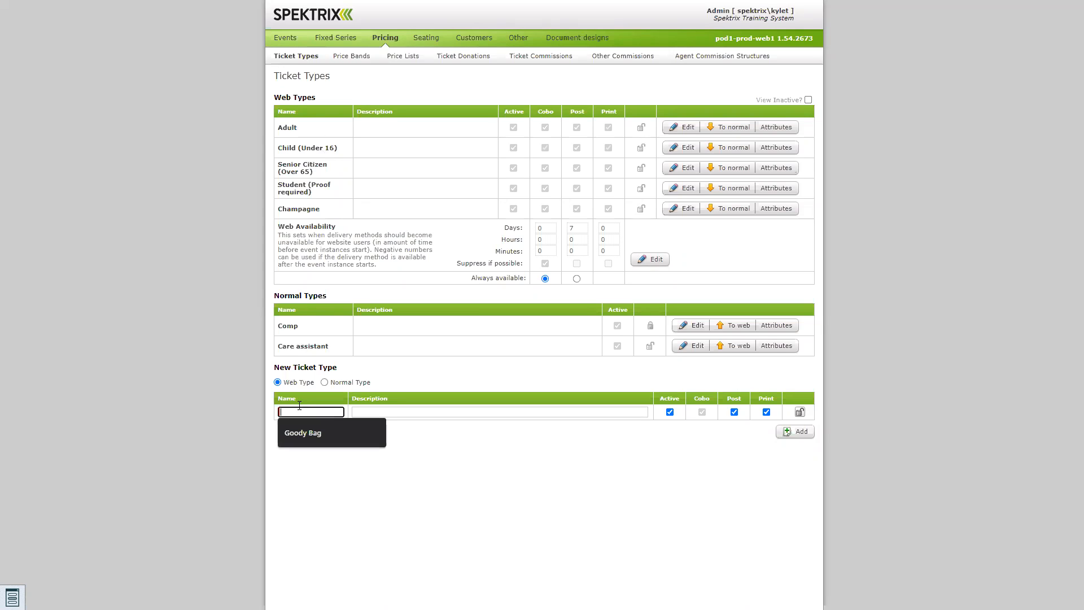
pyautogui.click(312, 413)
pyautogui.write('Spe')
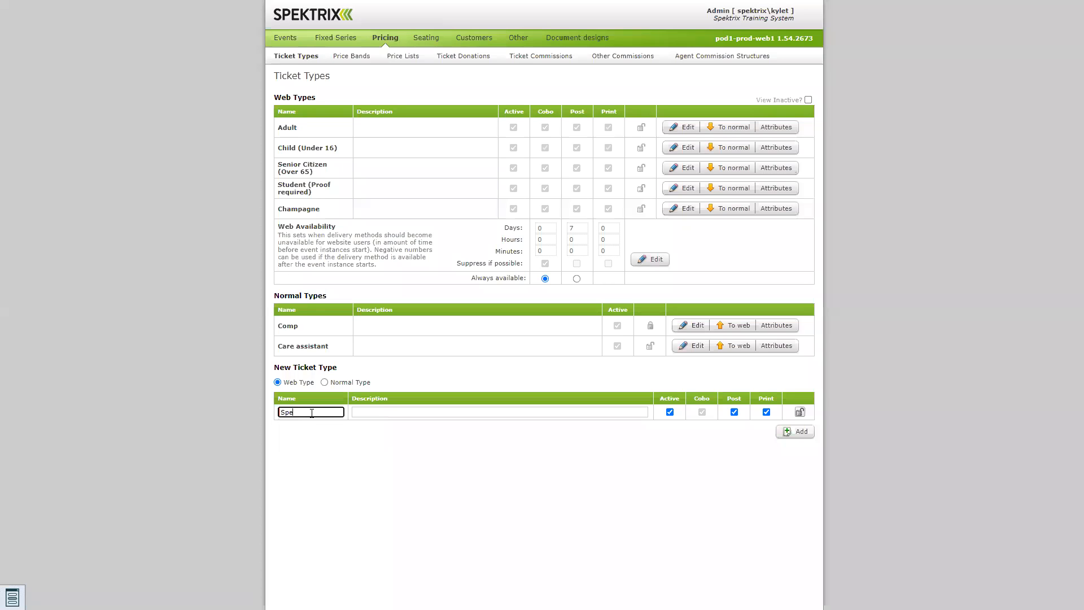
pyautogui.write('ktrix Example')
pyautogui.click(377, 413)
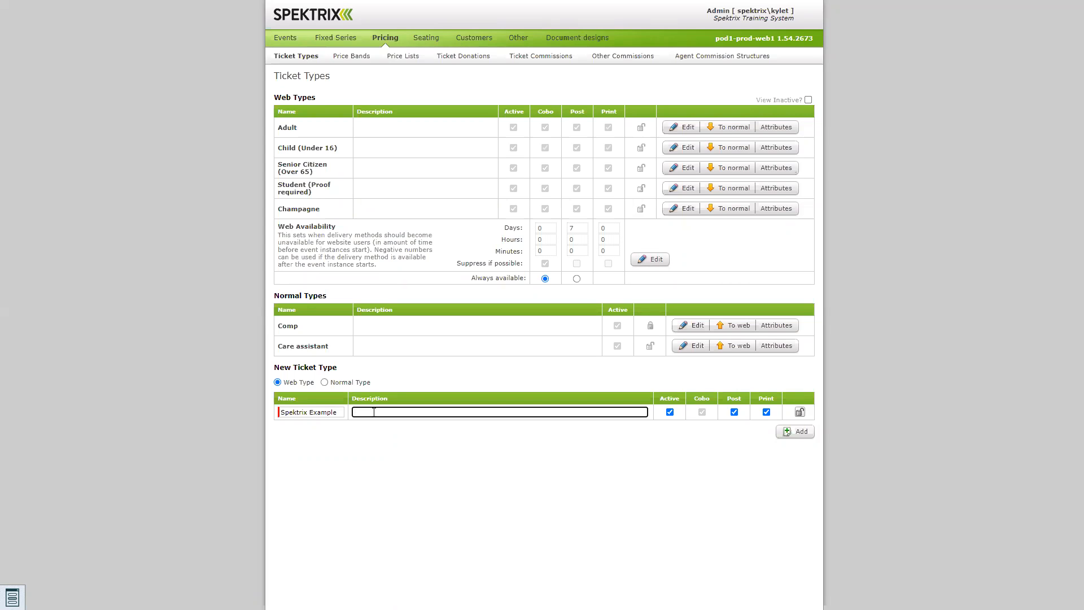
pyautogui.write('xtra Info')
pyautogui.moveTo(397, 412); pyautogui.dragTo(356, 412)
pyautogui.click(434, 431)
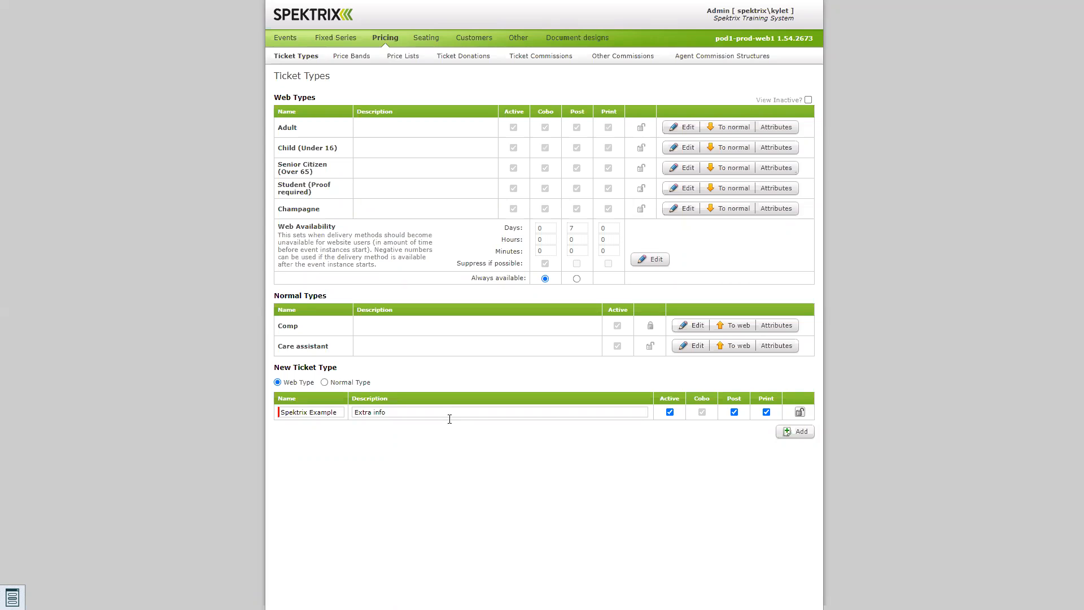
# Step: Keep the new Spektrix Example ticket type active and unlocked, and add it to the web types
pyautogui.click(671, 416)
pyautogui.click(671, 416)
pyautogui.click(671, 416)
pyautogui.click(799, 413)
pyautogui.click(802, 416)
pyautogui.click(803, 433)
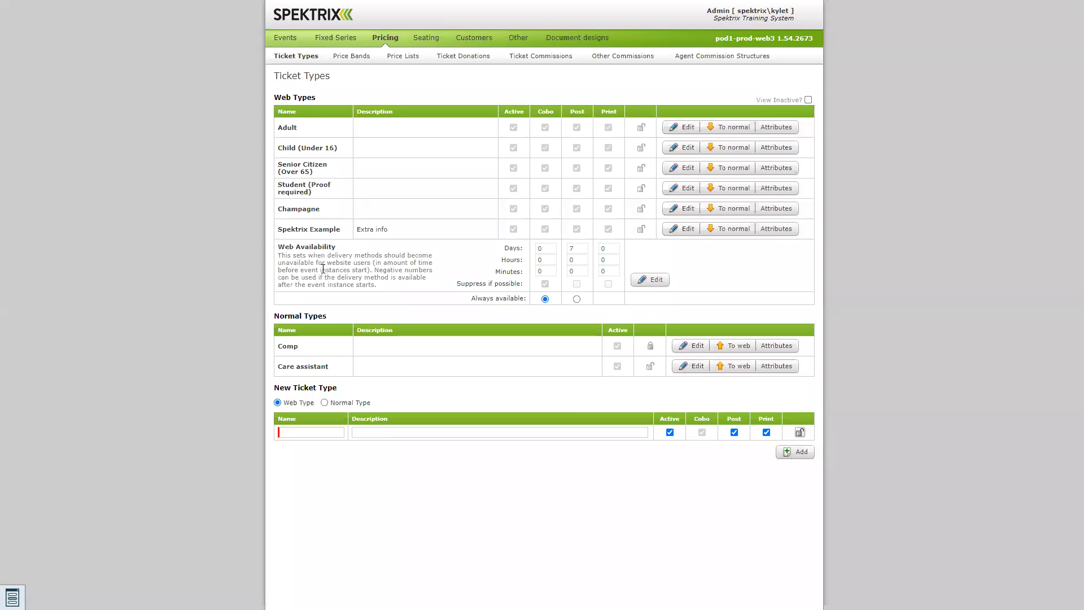
# Step: Switch the Spektrix Example ticket type between web and normal, leaving it as a normal type
pyautogui.moveTo(342, 229); pyautogui.dragTo(280, 232)
pyautogui.click(344, 229)
pyautogui.moveTo(325, 98); pyautogui.dragTo(278, 95)
pyautogui.click(734, 229)
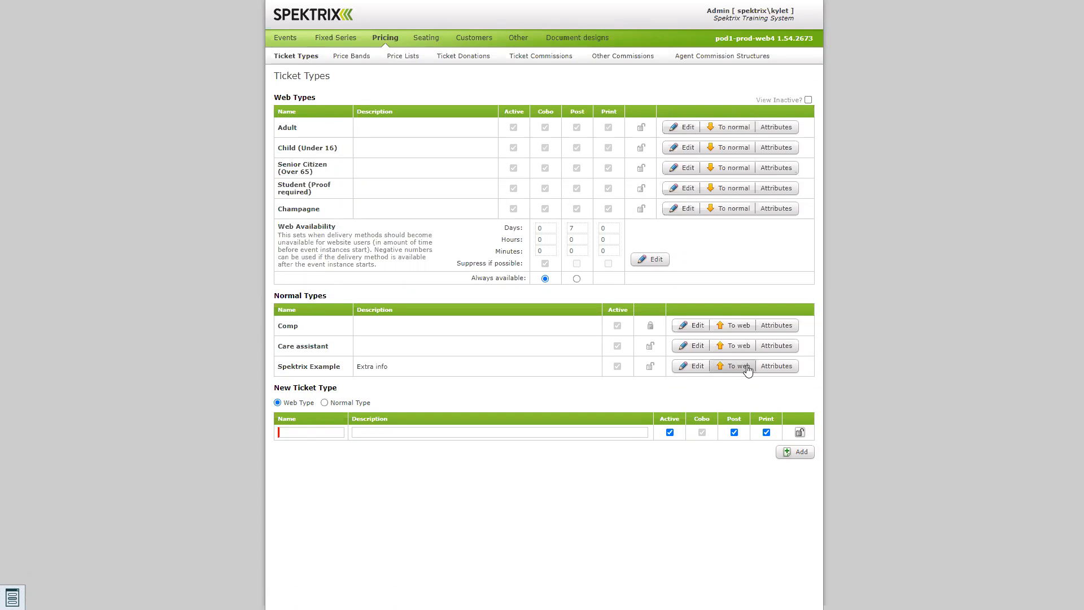
pyautogui.click(728, 365)
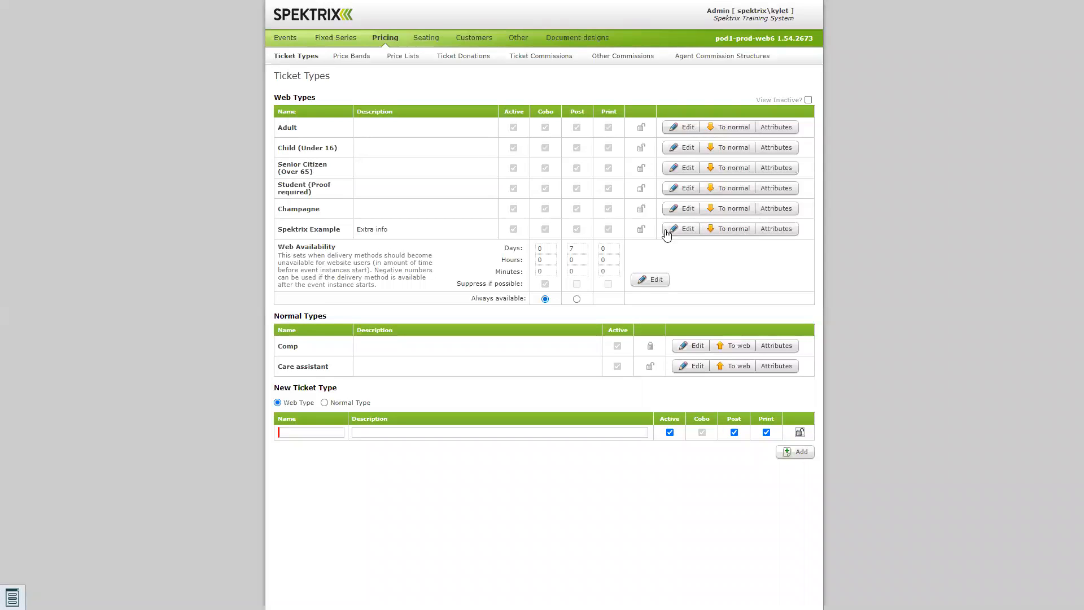
pyautogui.click(706, 225)
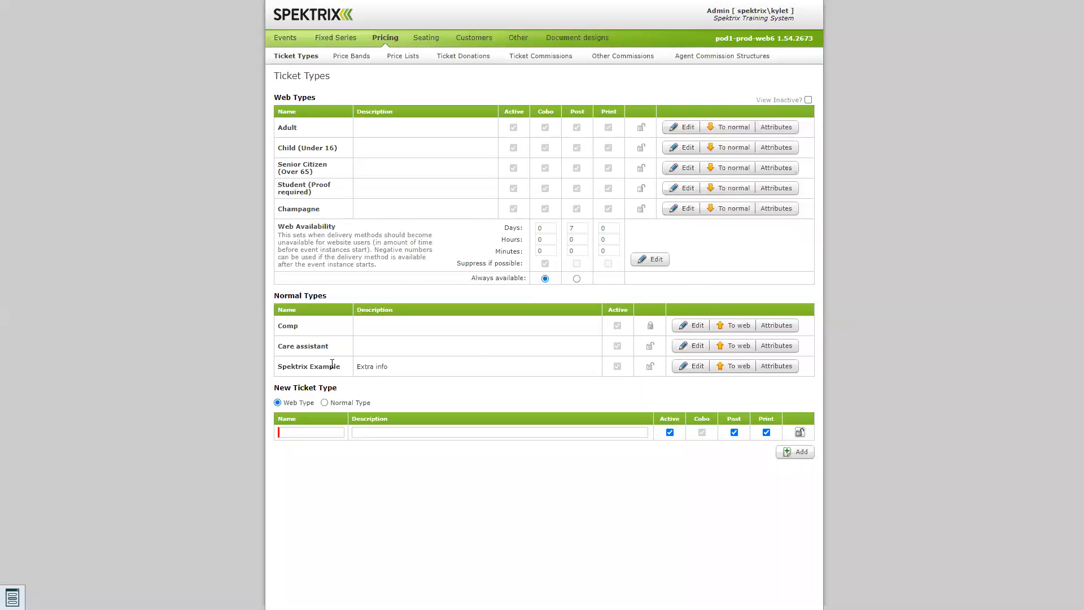
# Step: Clear the Spektrix Example ticket type's description, make the type inactive, and save it
pyautogui.click(682, 367)
pyautogui.moveTo(277, 372); pyautogui.dragTo(347, 368)
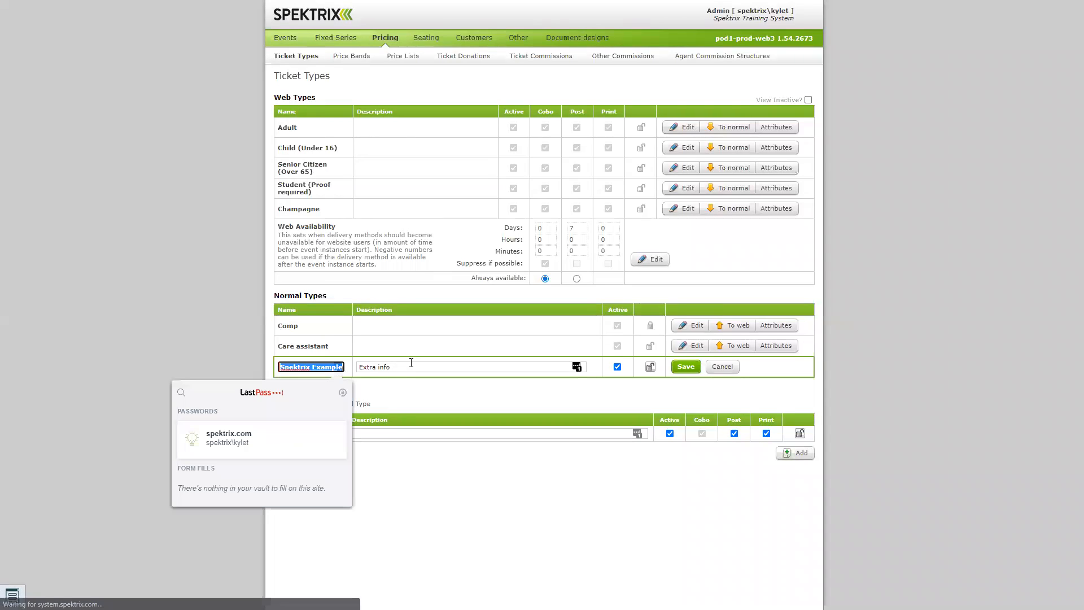
pyautogui.click(407, 385)
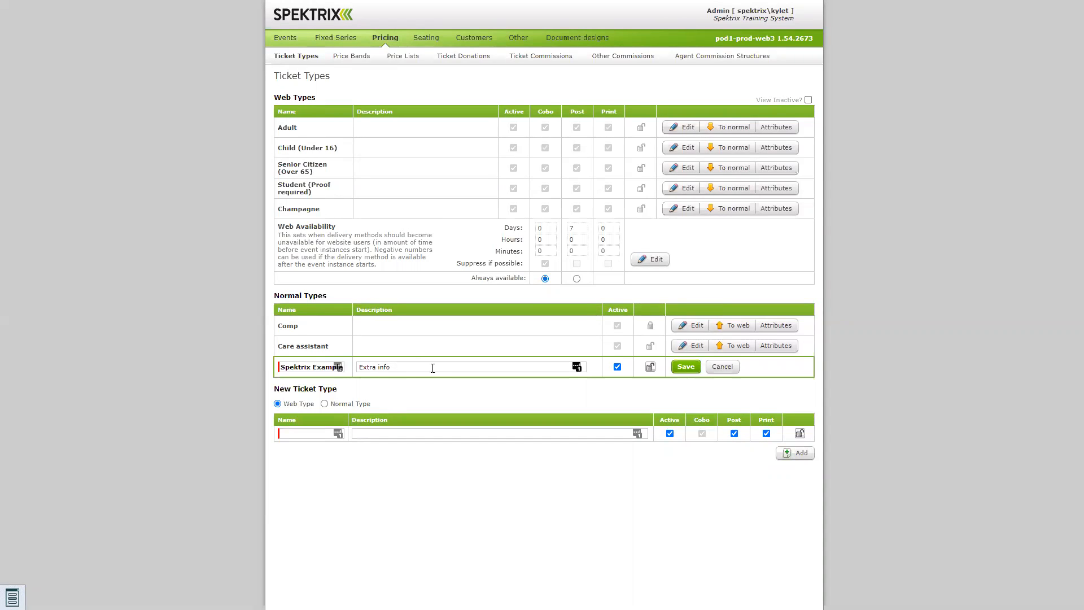
pyautogui.moveTo(462, 363); pyautogui.dragTo(236, 357)
pyautogui.press('BackSpace')
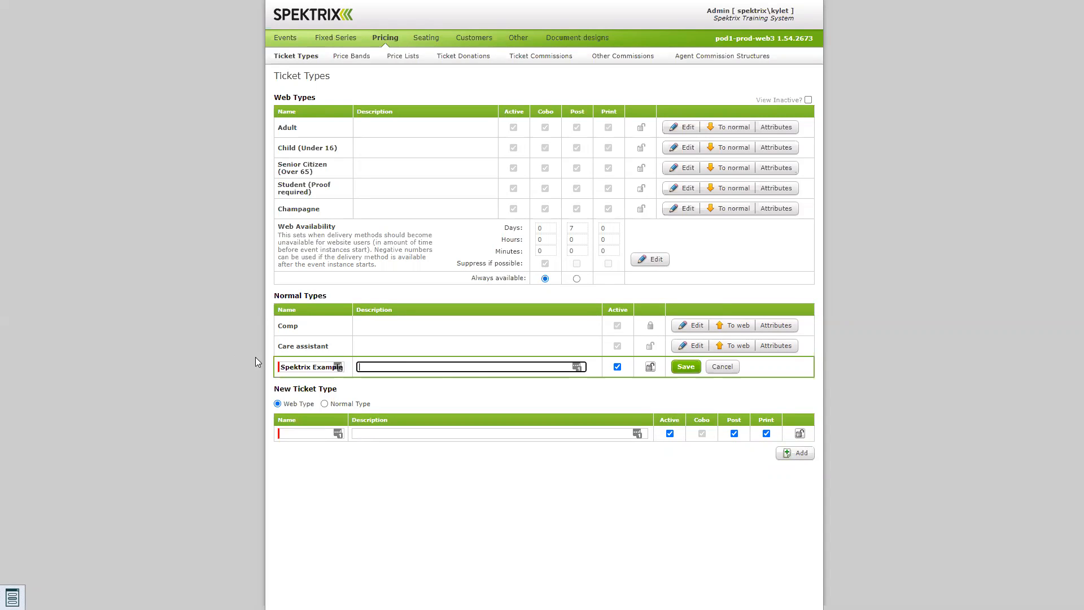
pyautogui.click(617, 367)
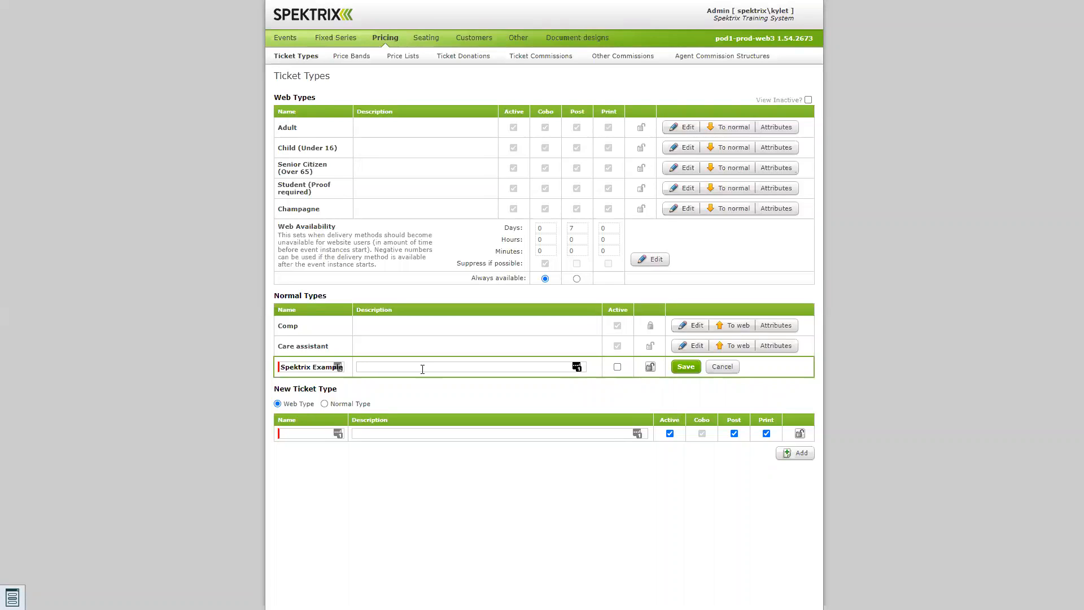
pyautogui.click(686, 368)
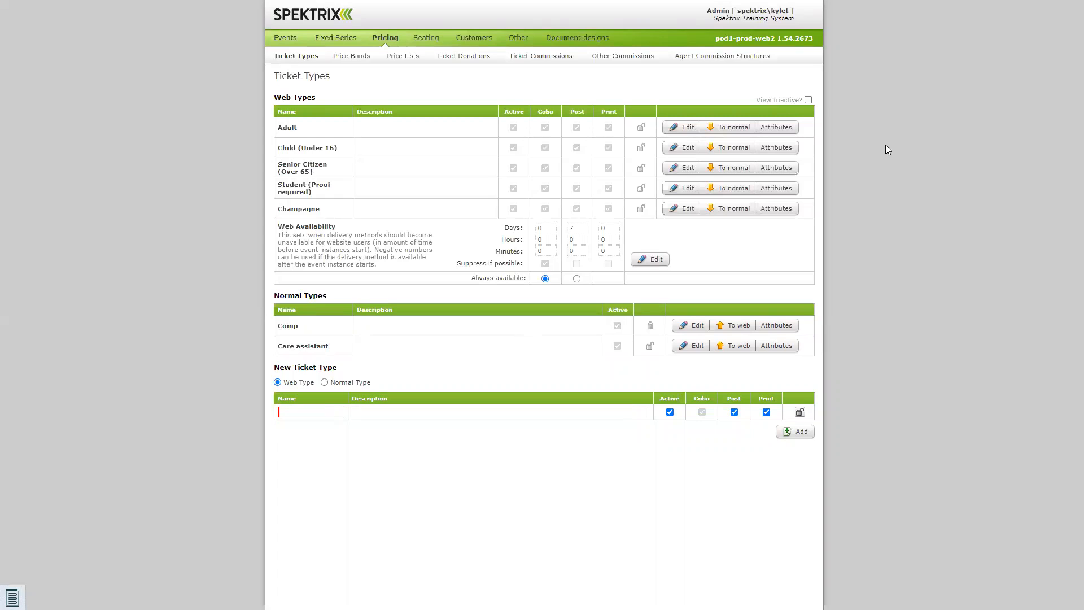
# Step: Show the inactive ticket types, look through the web and normal lists, and hide them again
pyautogui.click(808, 100)
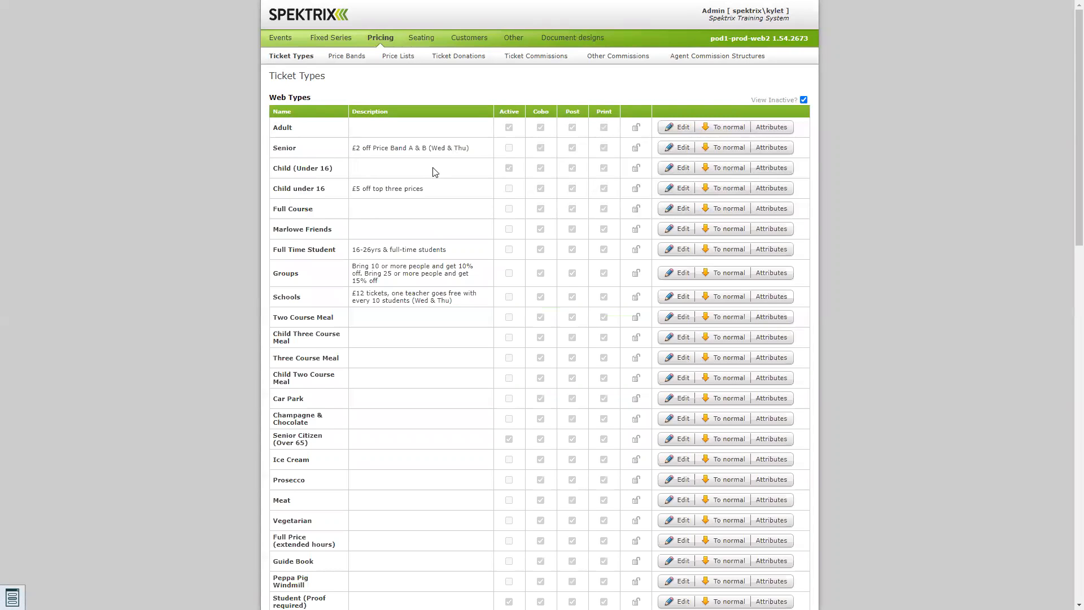
pyautogui.scroll(-9, 421, 178)
pyautogui.scroll(-7, 421, 188)
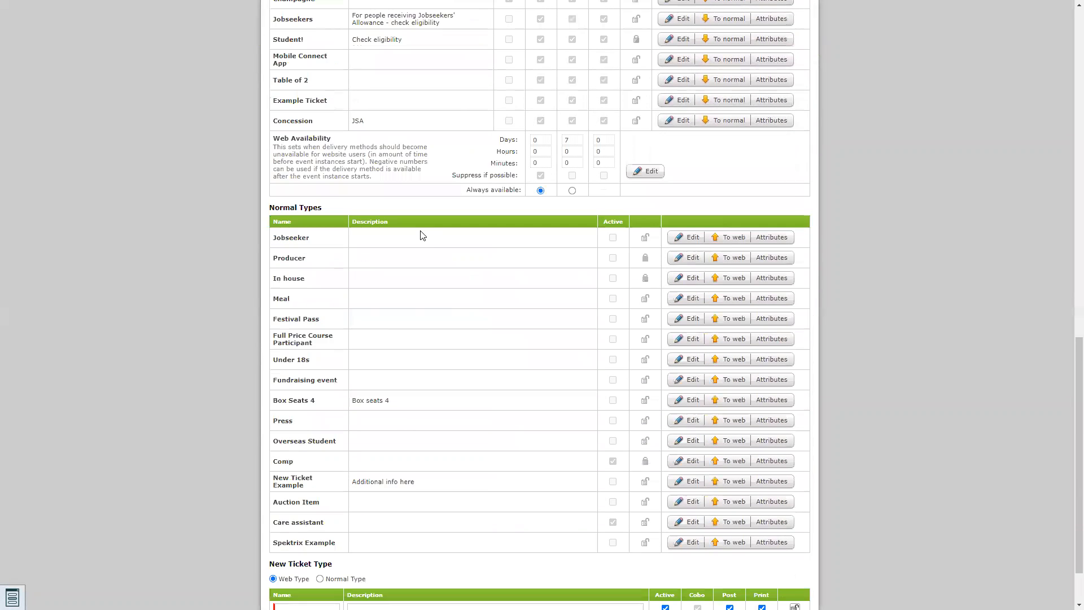
pyautogui.scroll(3, 424, 288)
pyautogui.scroll(15, 419, 288)
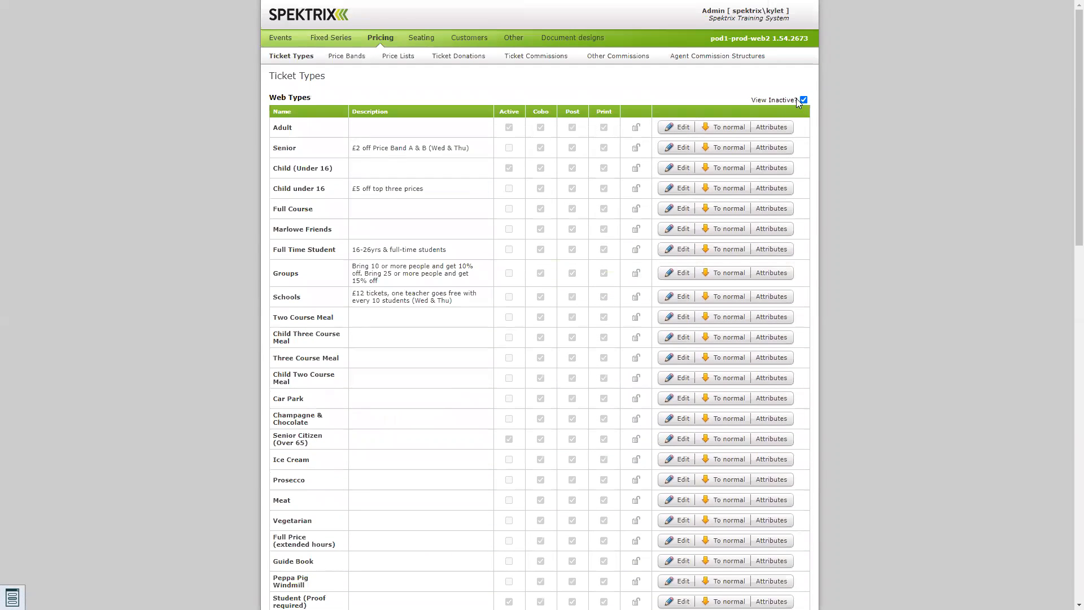
pyautogui.click(804, 100)
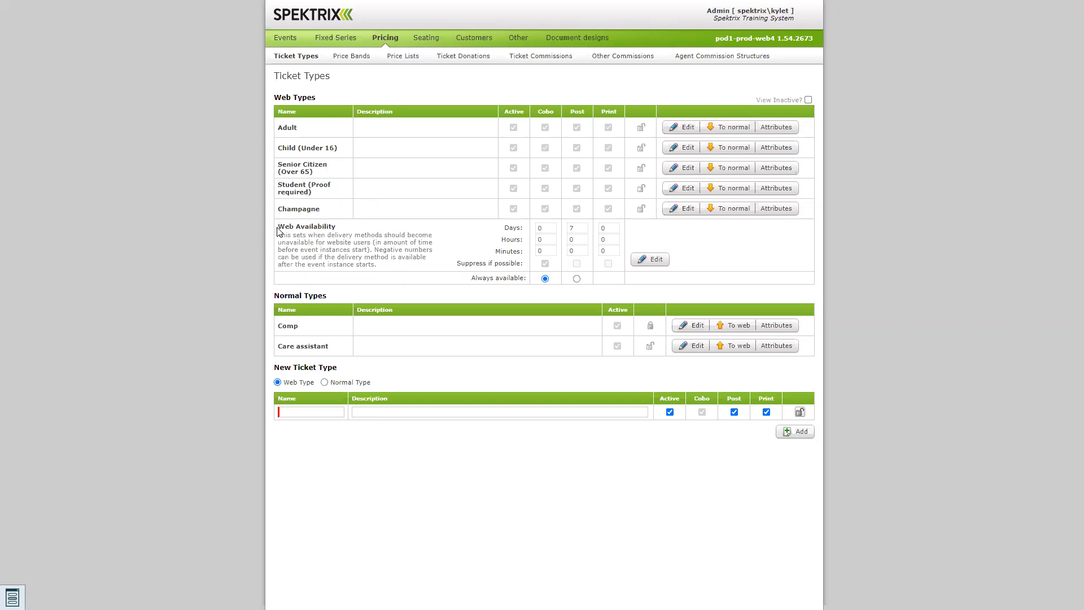
# Step: Examine the Web Availability timings and delivery method options in edit mode, and cancel without changing them
pyautogui.moveTo(278, 226); pyautogui.dragTo(392, 251)
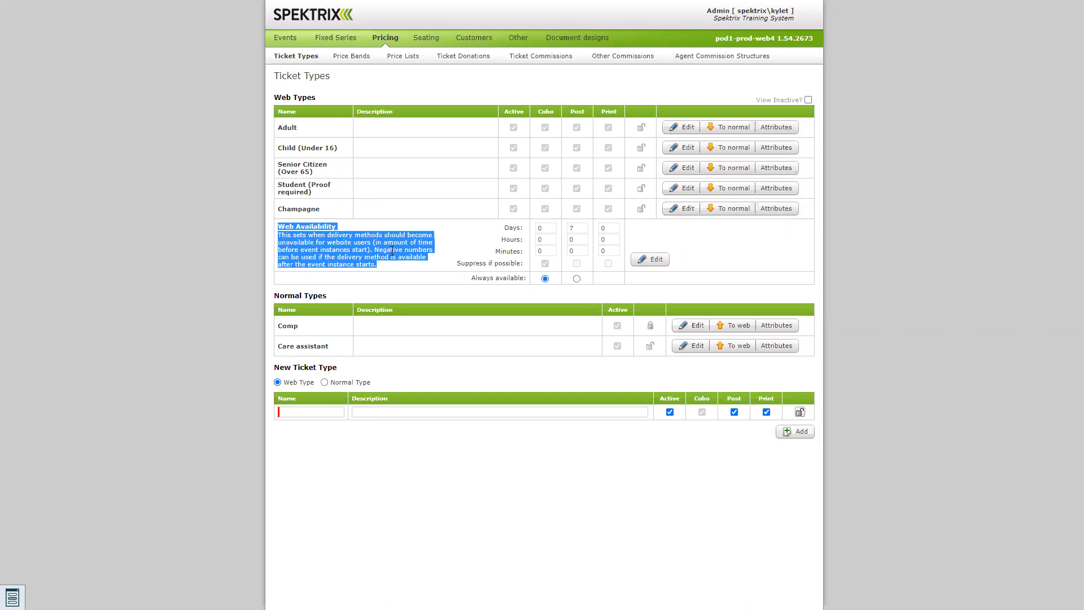
pyautogui.click(307, 249)
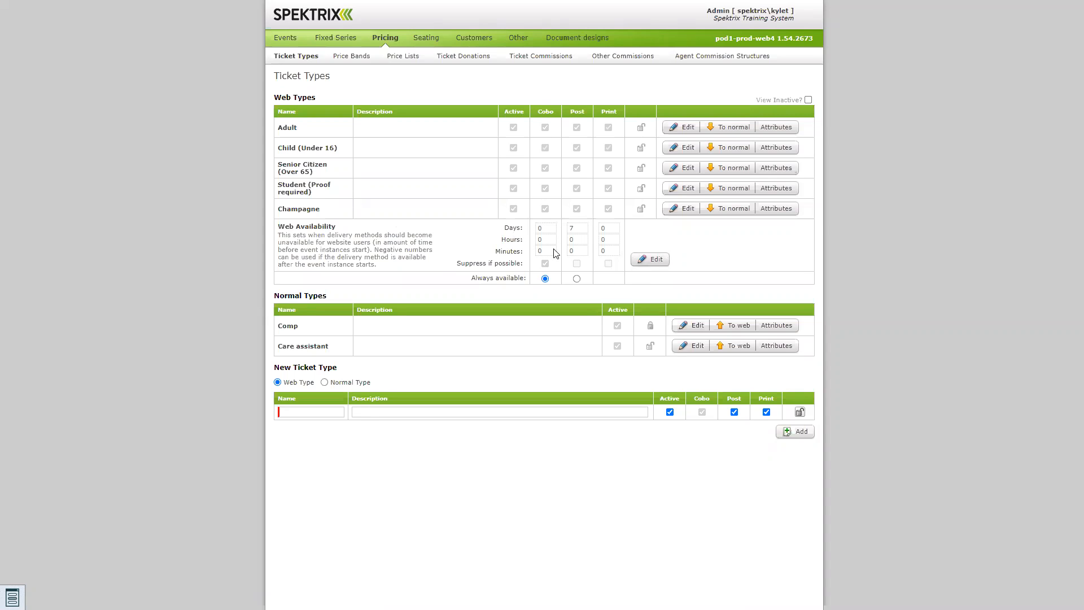
pyautogui.click(647, 261)
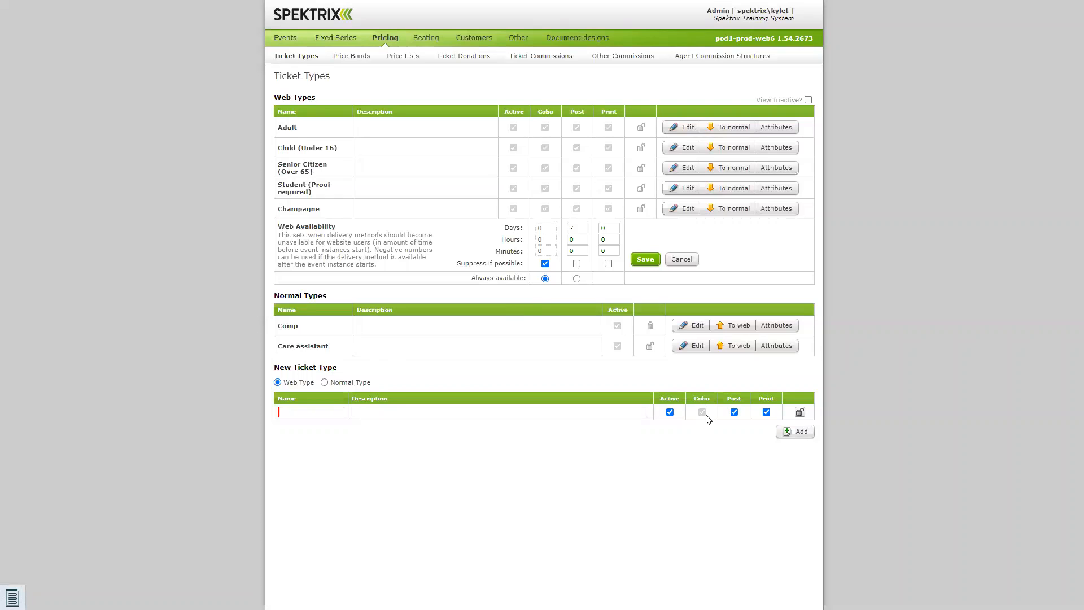
pyautogui.click(545, 278)
pyautogui.click(571, 228)
pyautogui.doubleClick(571, 228)
pyautogui.click(612, 228)
pyautogui.click(536, 263)
pyautogui.click(676, 259)
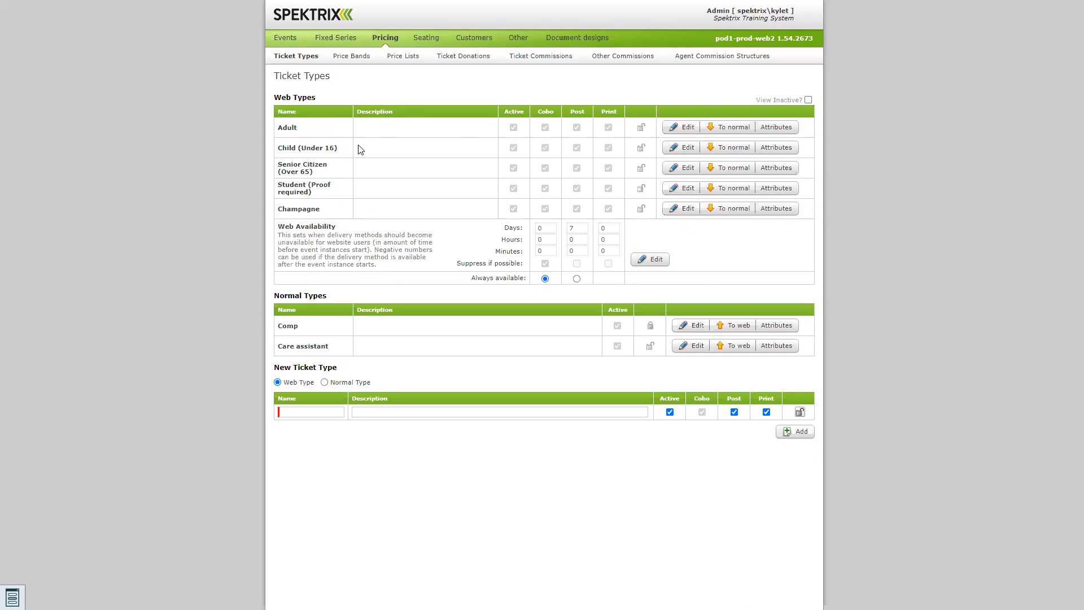
# Step: Open the Price Bands settings and review the existing bands
pyautogui.click(341, 59)
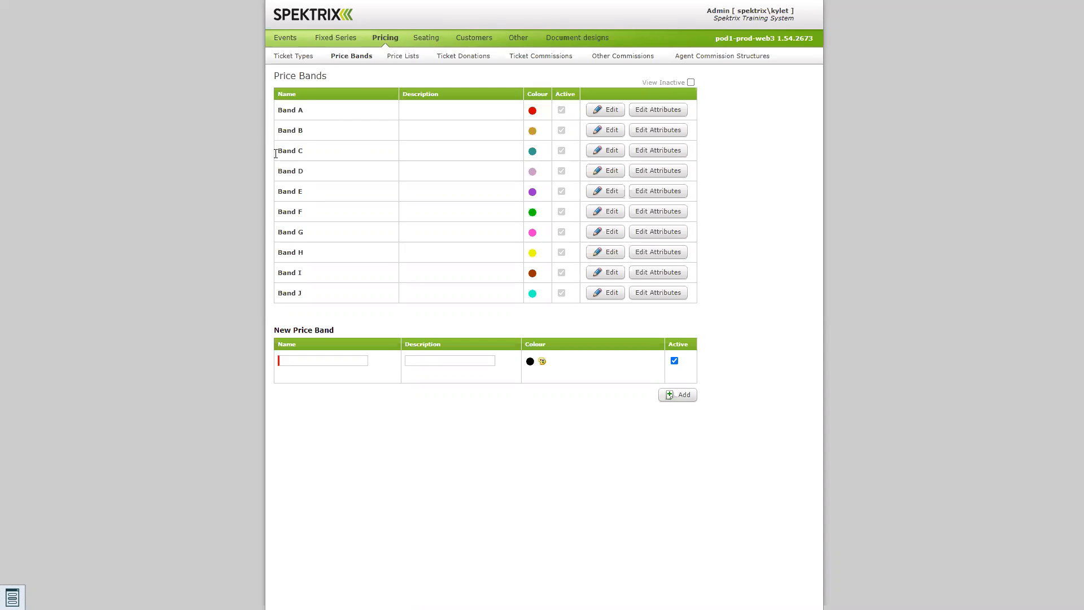
pyautogui.moveTo(277, 109); pyautogui.dragTo(301, 118)
pyautogui.click(300, 140)
# Step: Add an active price band named "Band K" with a pinkish-red colour and no description
pyautogui.click(309, 363)
pyautogui.write('Band K')
pyautogui.moveTo(323, 364); pyautogui.dragTo(257, 374)
pyautogui.click(447, 362)
pyautogui.click(543, 362)
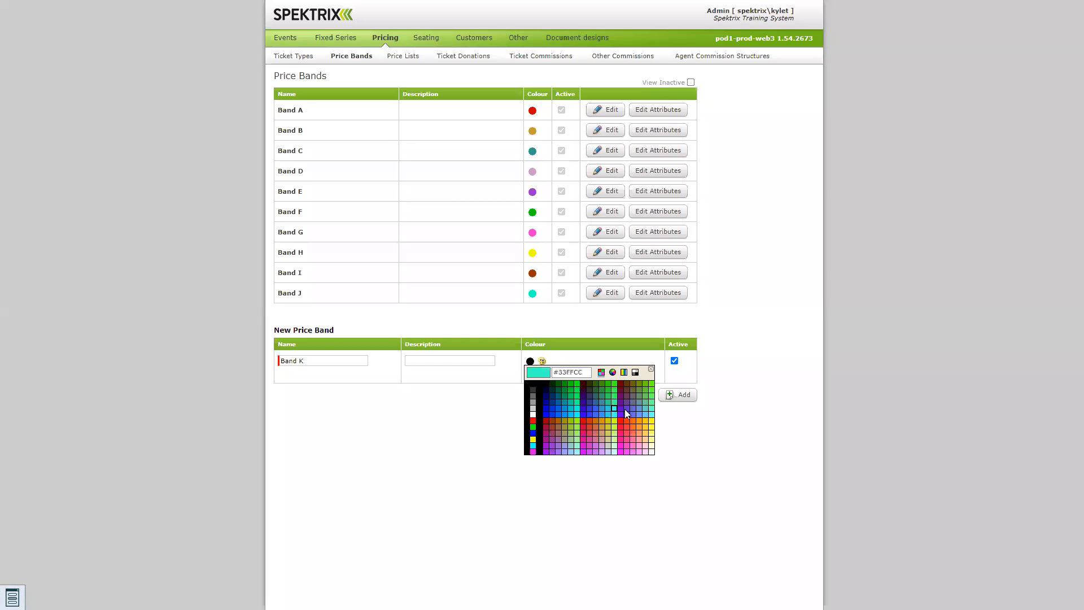
pyautogui.click(583, 437)
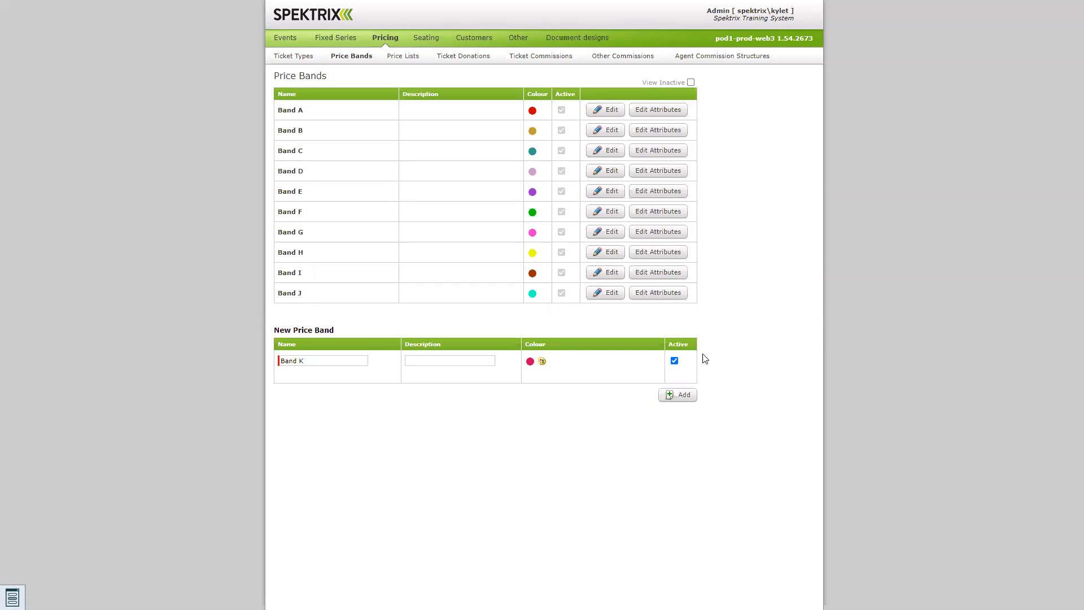
pyautogui.click(675, 361)
pyautogui.click(675, 361)
pyautogui.click(683, 395)
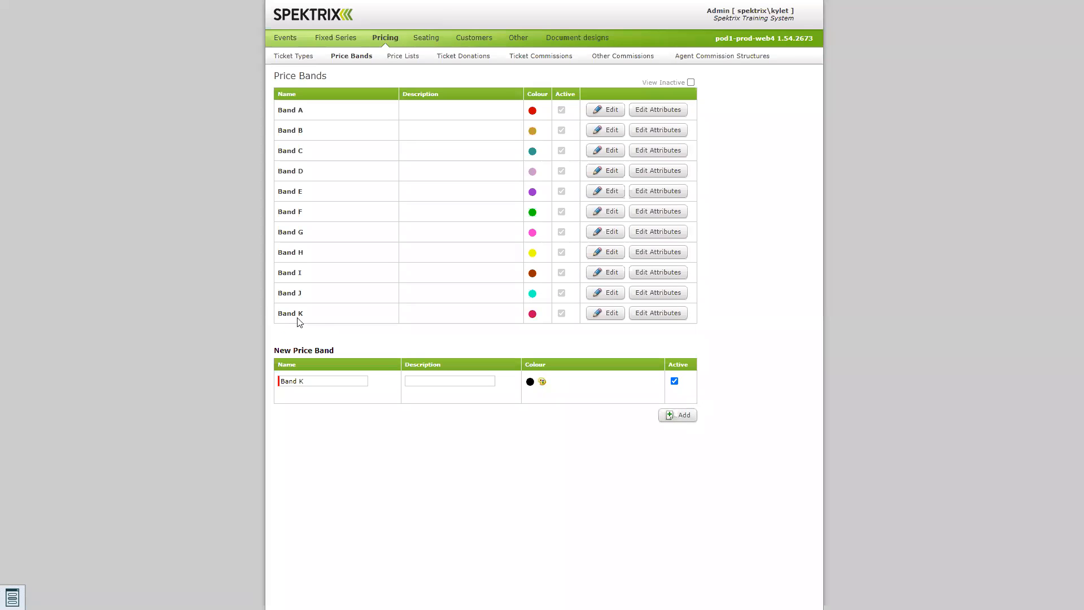
# Step: Edit Band K to make it inactive and save the change
pyautogui.moveTo(314, 317); pyautogui.dragTo(278, 314)
pyautogui.click(340, 335)
pyautogui.click(602, 317)
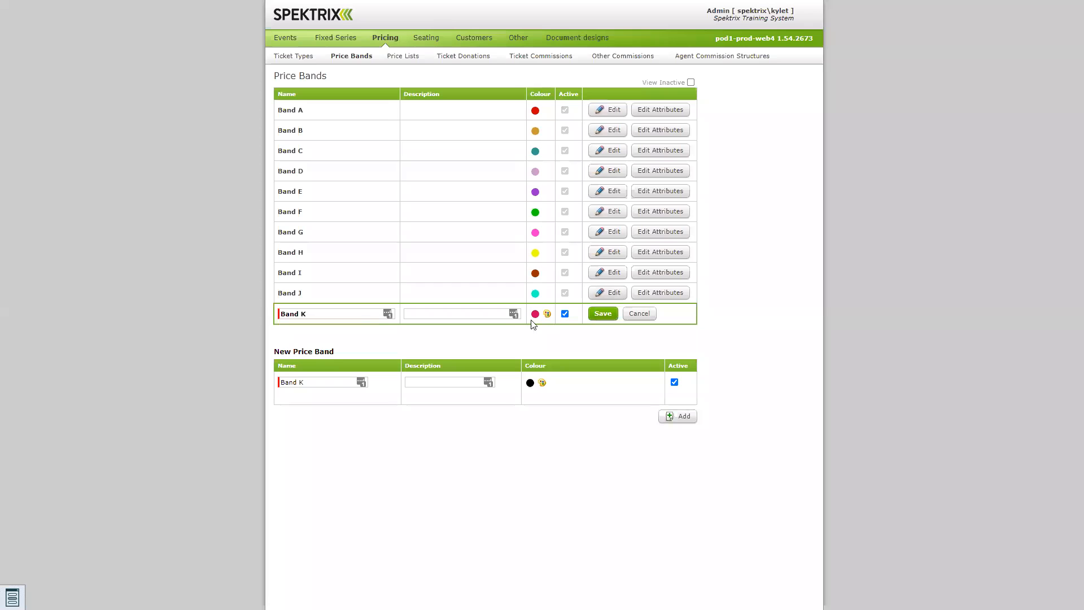
pyautogui.tripleClick(361, 314)
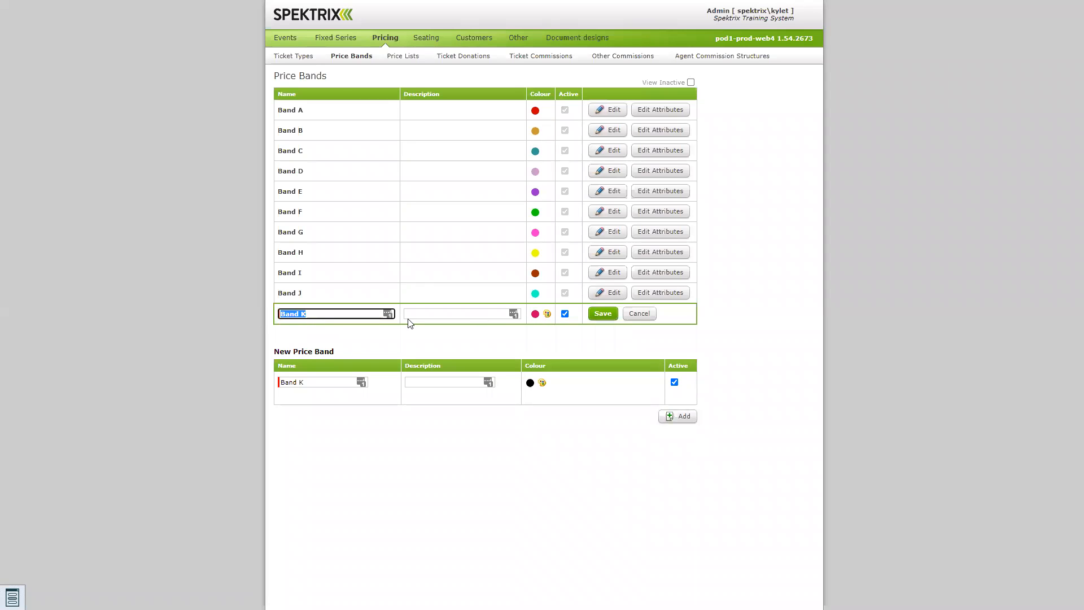
pyautogui.click(435, 315)
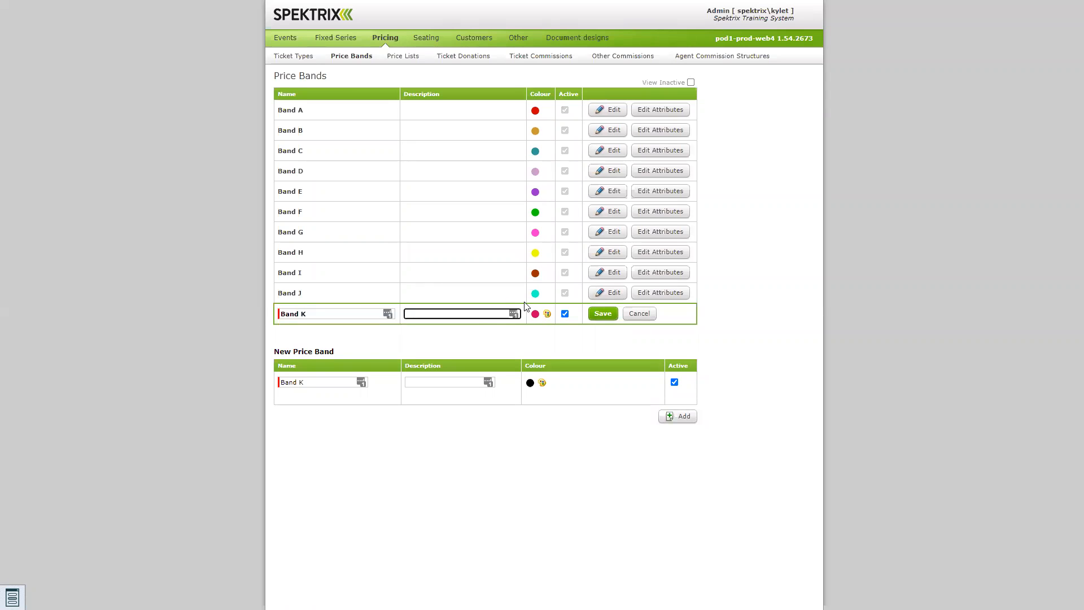
pyautogui.click(565, 314)
pyautogui.click(598, 310)
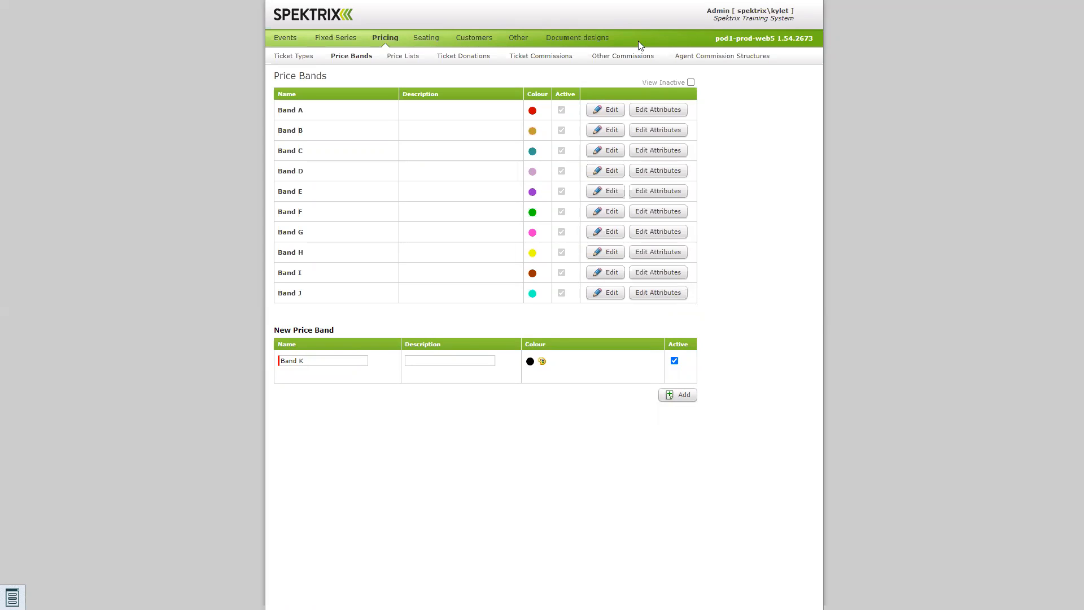
# Step: Show the inactive price bands alongside the active ones, look through them, and hide them again
pyautogui.click(692, 83)
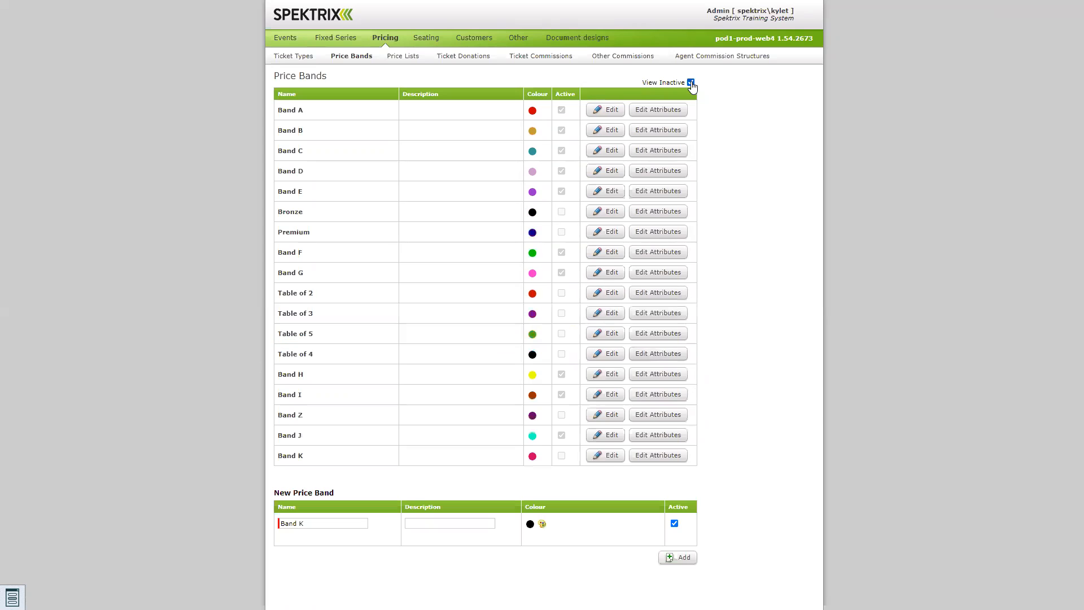
pyautogui.click(691, 84)
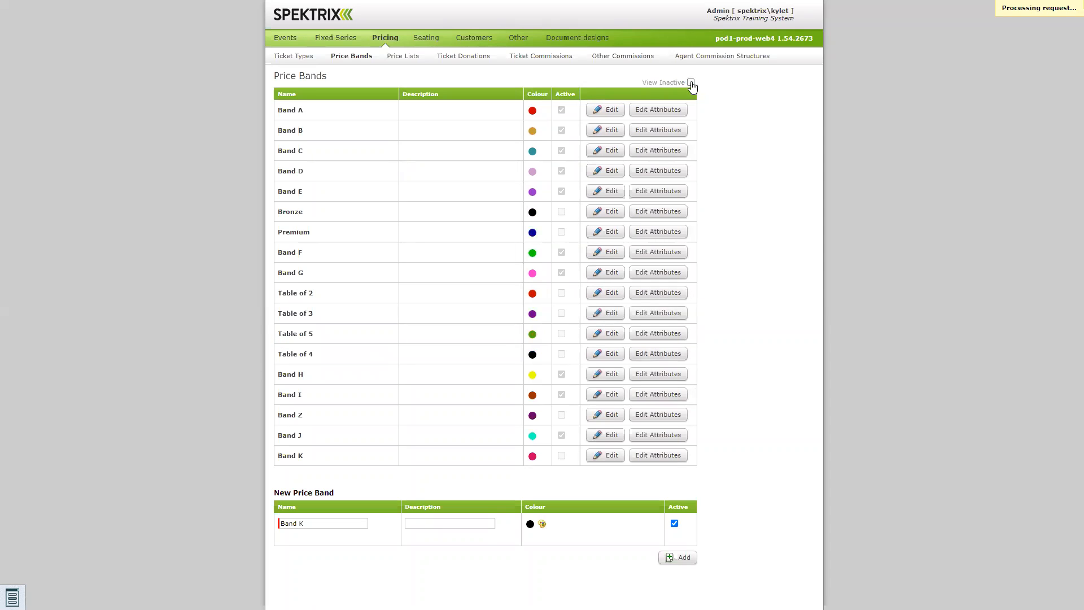
pyautogui.click(691, 83)
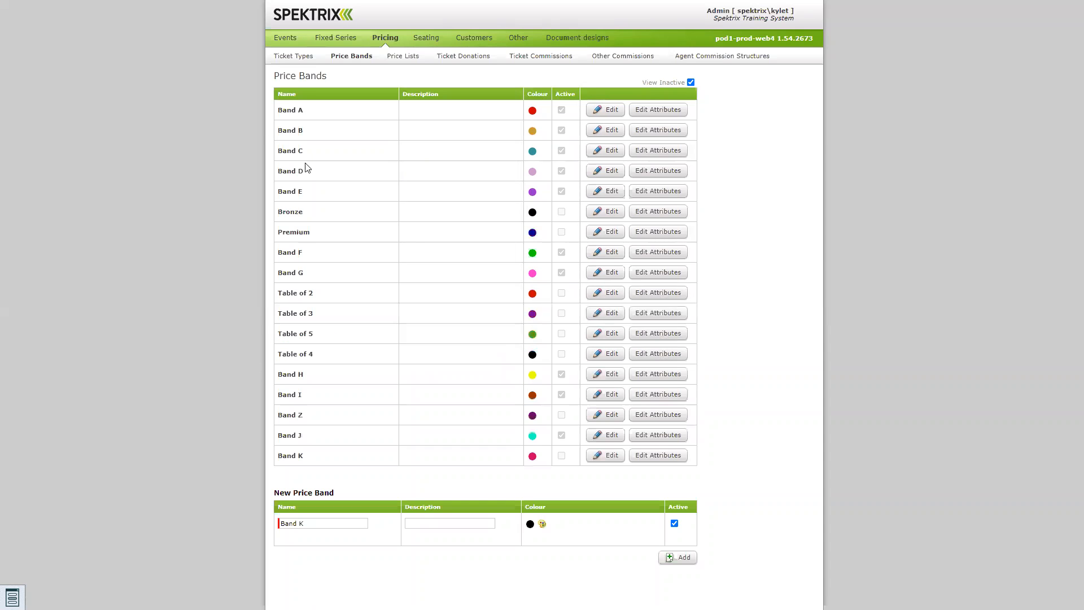
pyautogui.click(692, 82)
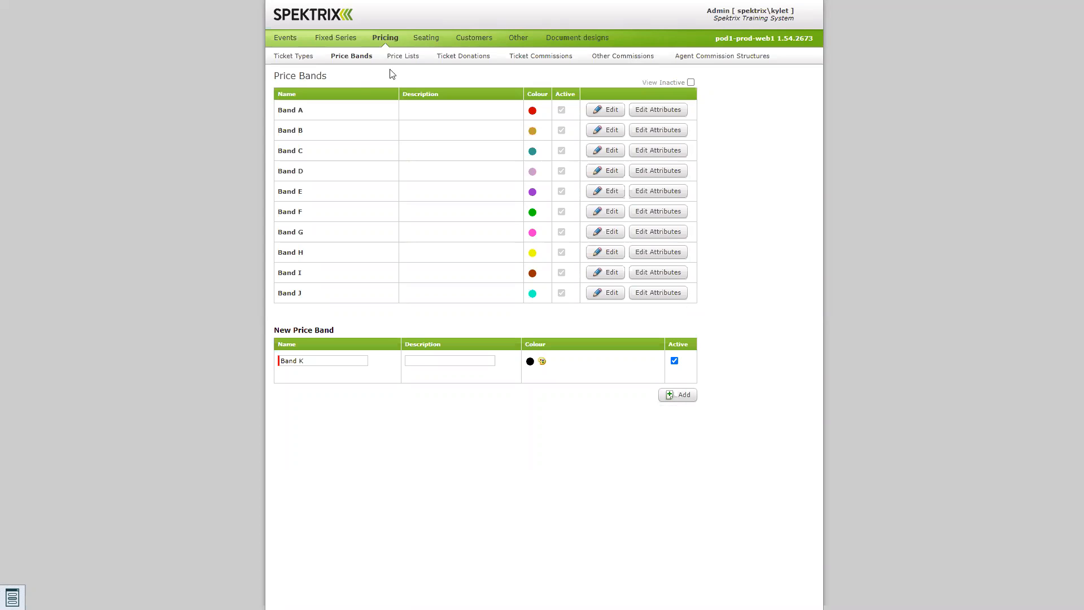
# Step: Open the Price Lists settings, review the prices in the Mon-Thurs example price list, and close it
pyautogui.click(402, 59)
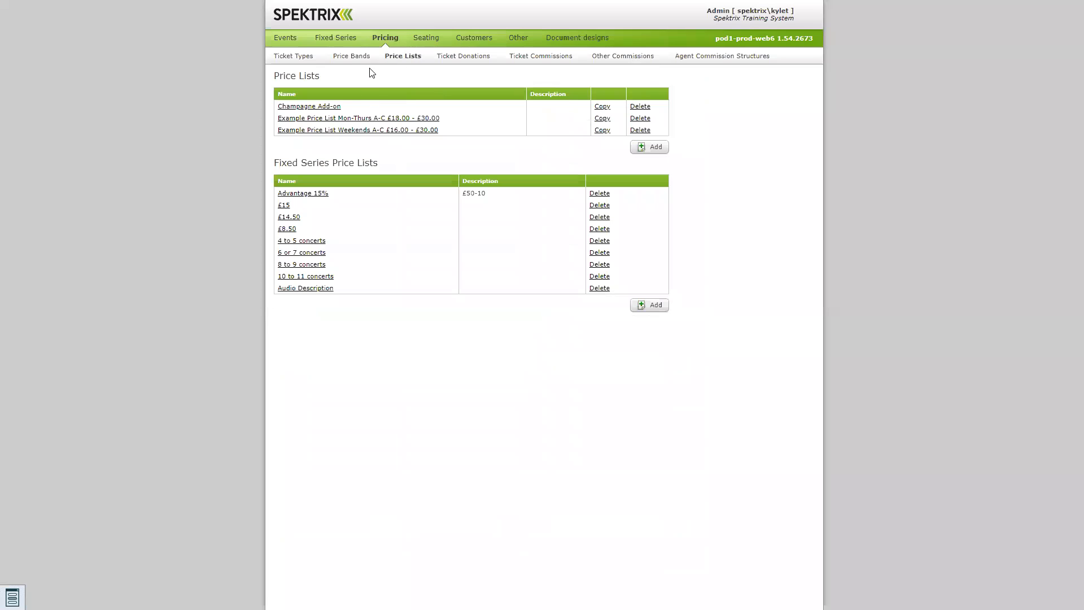
pyautogui.click(348, 118)
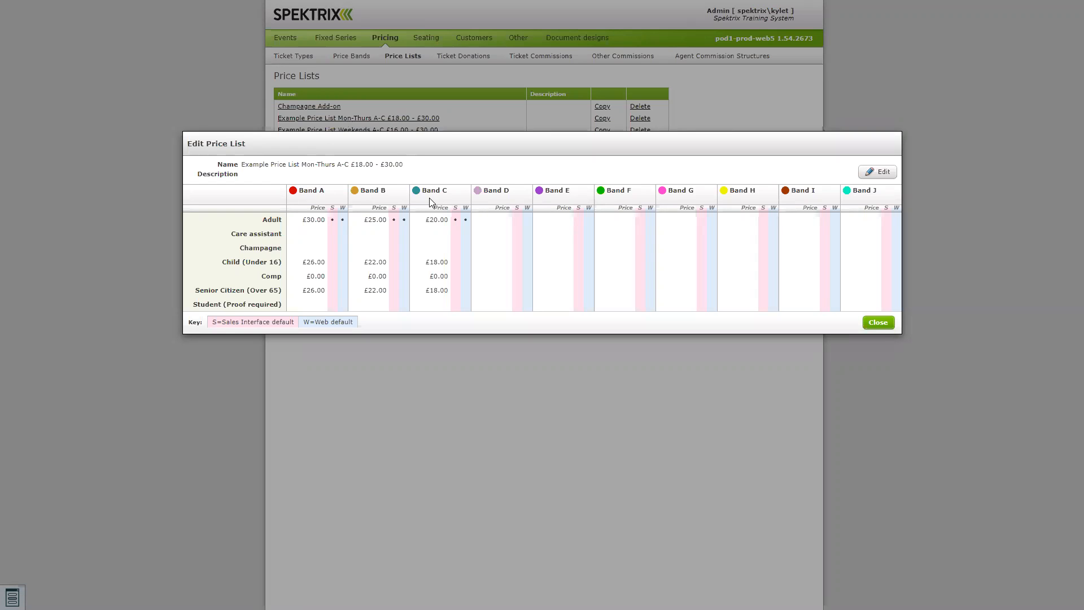
pyautogui.click(879, 323)
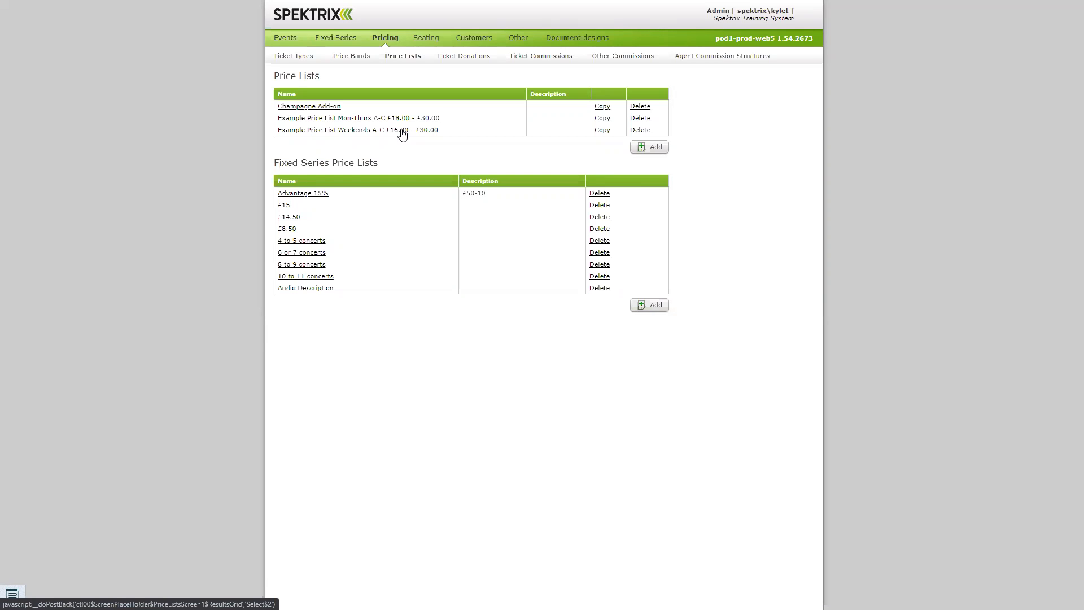
pyautogui.click(647, 147)
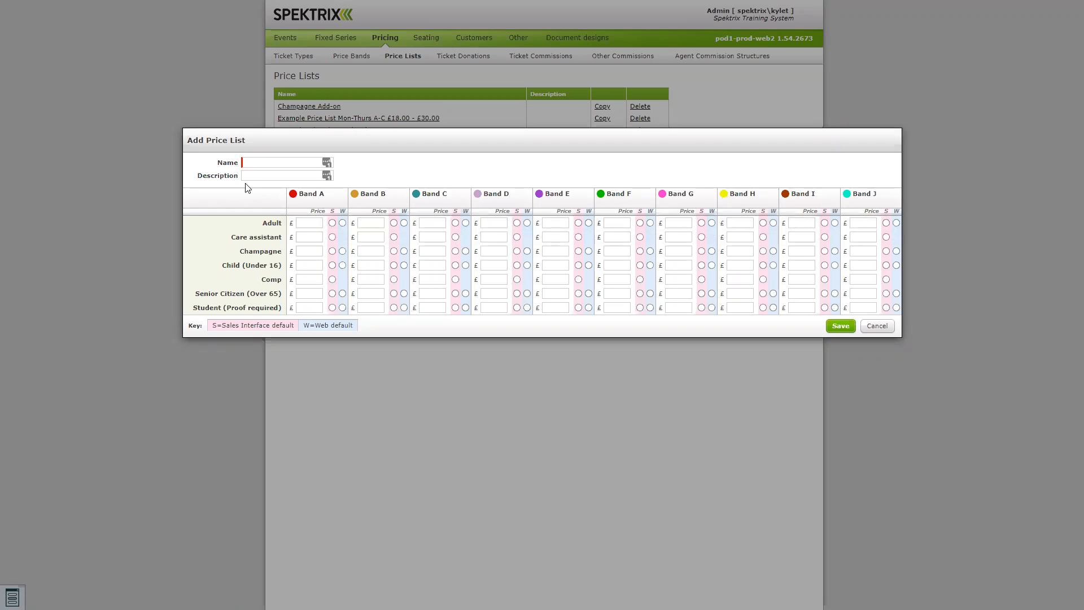
pyautogui.click(279, 163)
pyautogui.write('Spektrix')
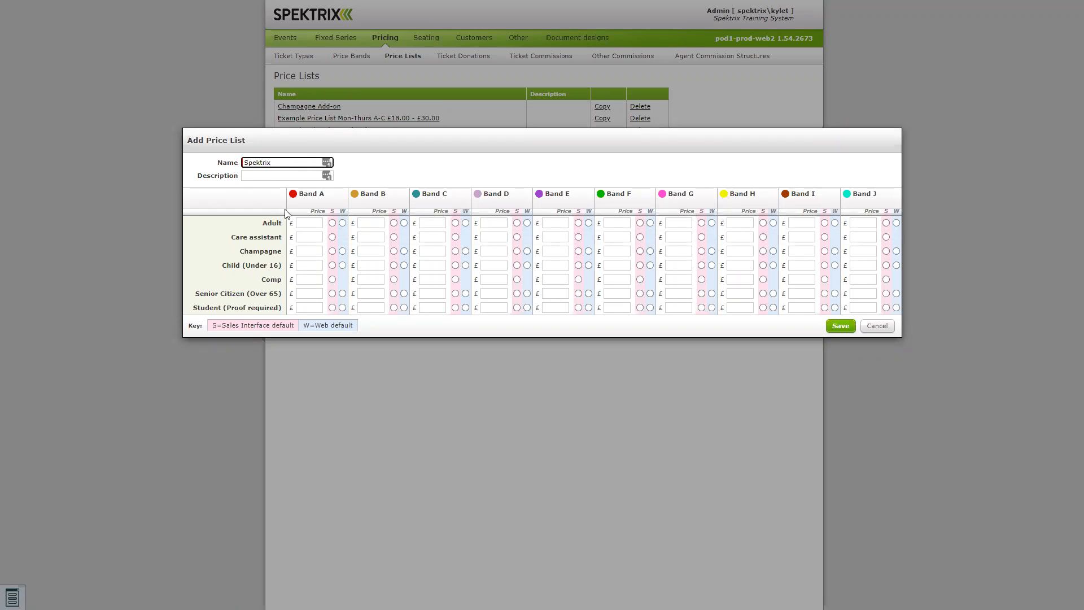
pyautogui.click(882, 327)
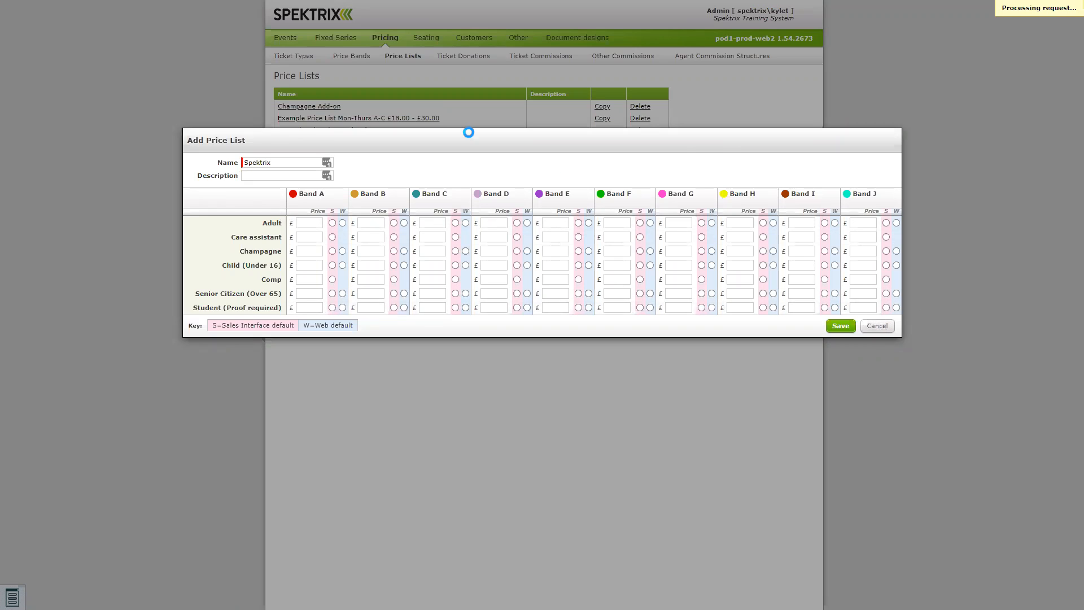
# Step: Edit the Mon-Thurs price list, setting the Student (Proof required) price to £25.00 for Band A, £22.50 for Band B and £17.50 for Band C
pyautogui.click(376, 117)
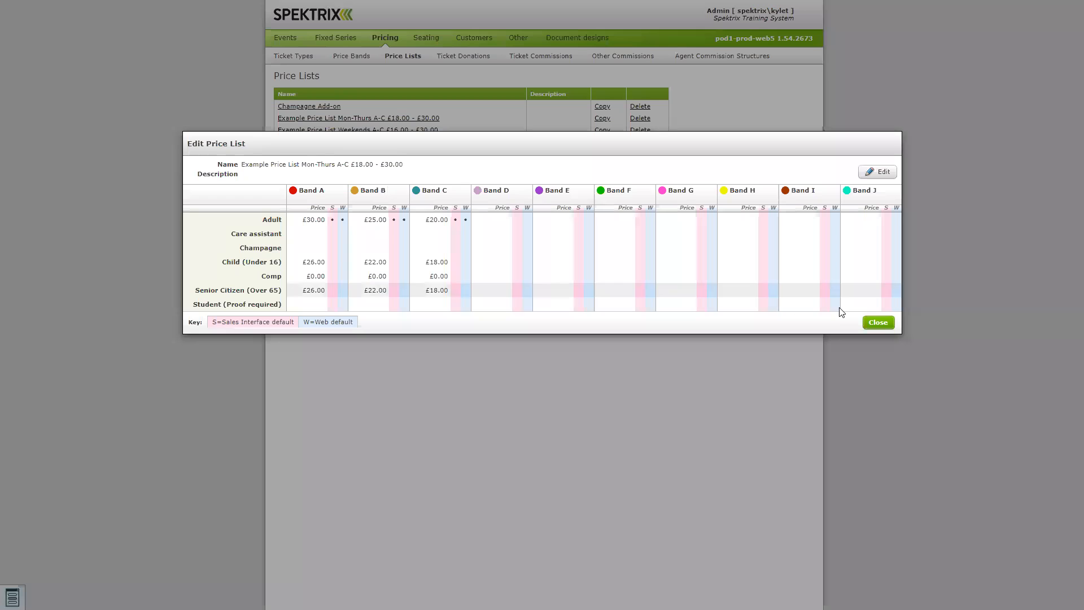
pyautogui.click(877, 172)
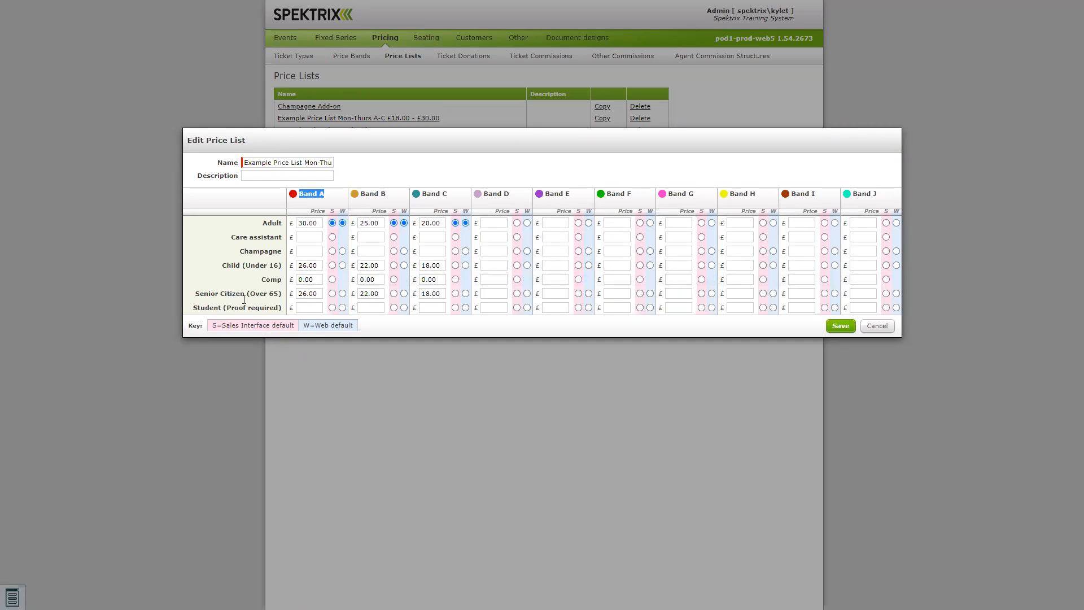
pyautogui.click(304, 307)
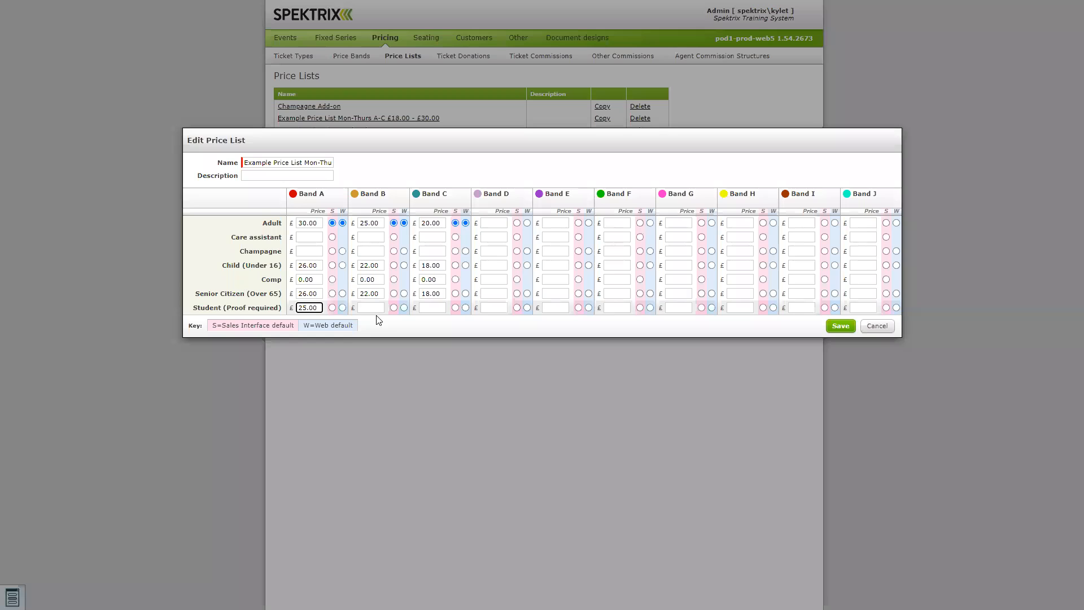
pyautogui.click(360, 179)
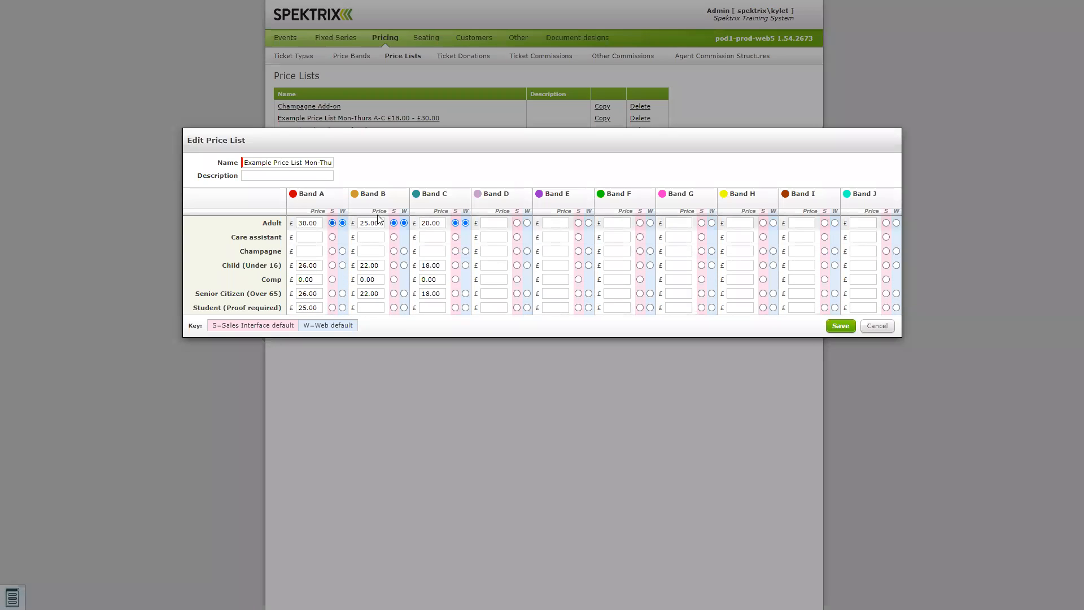
pyautogui.moveTo(379, 223); pyautogui.dragTo(364, 225)
pyautogui.moveTo(383, 265); pyautogui.dragTo(368, 294)
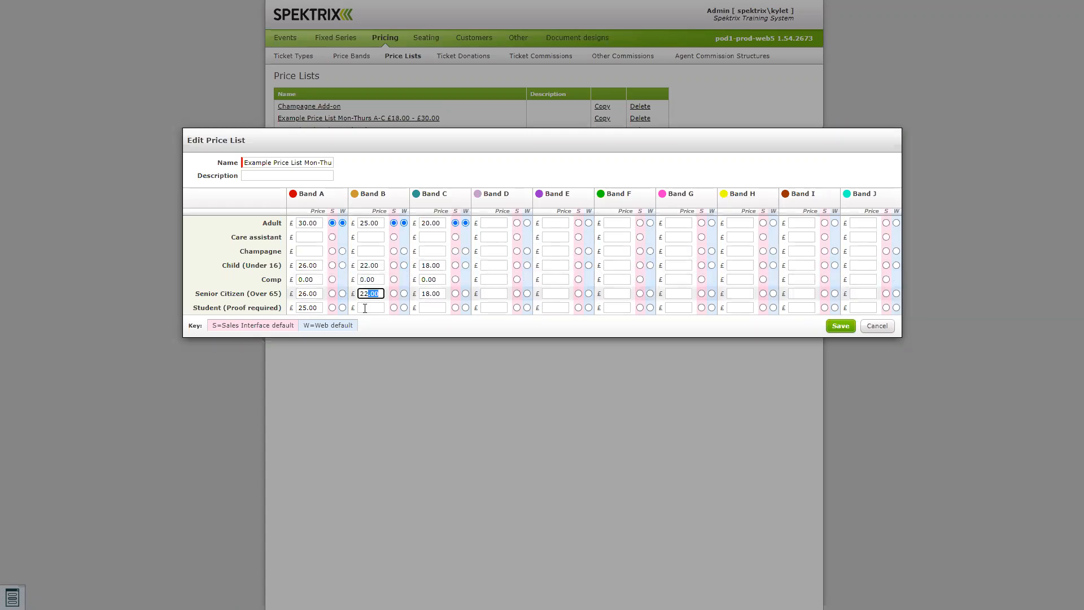
pyautogui.click(367, 305)
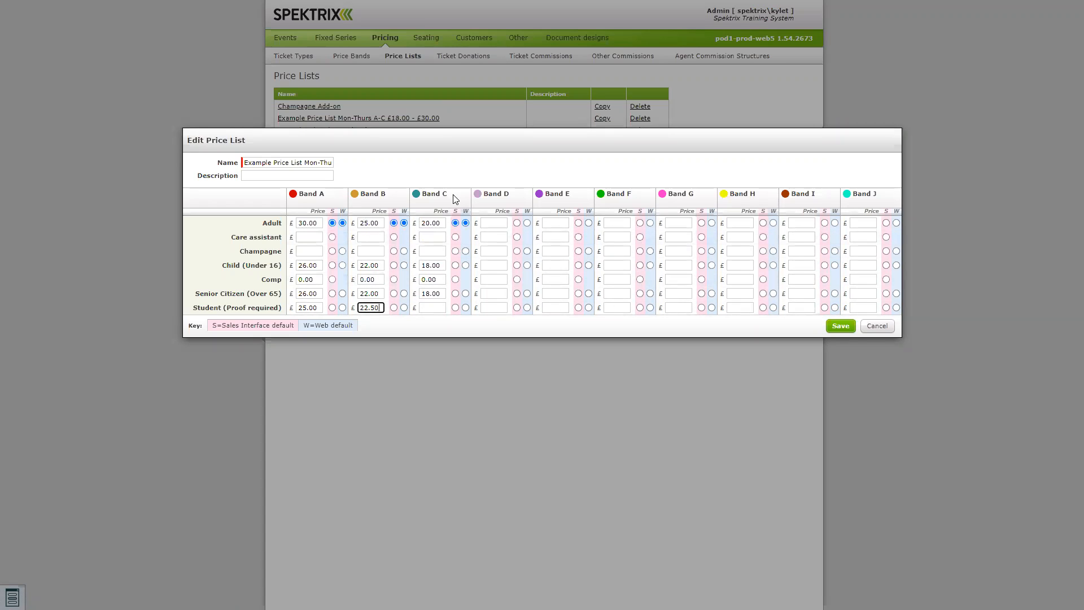
pyautogui.click(428, 225)
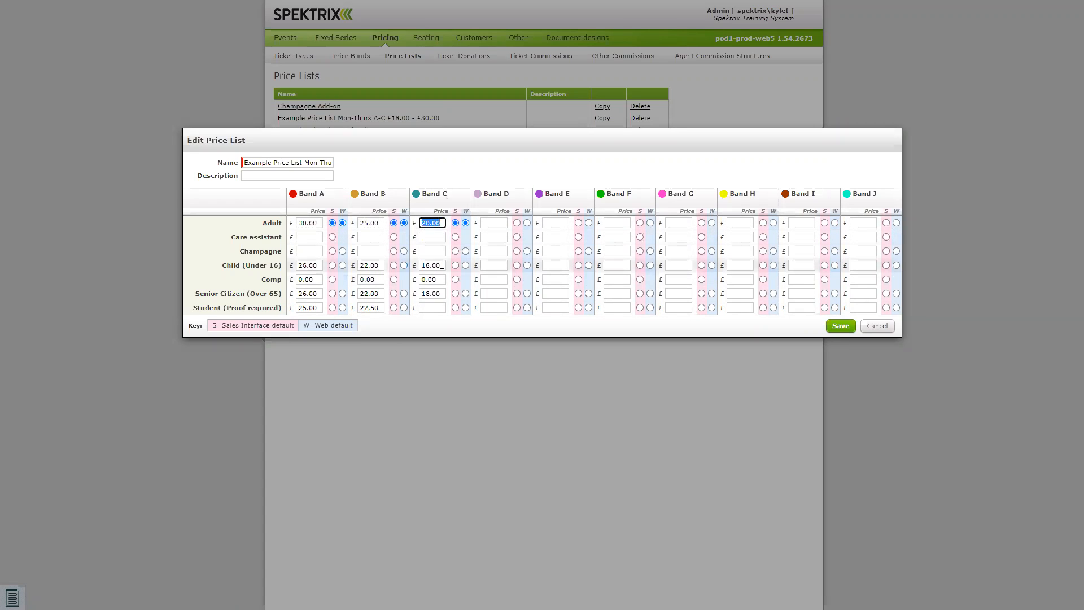
pyautogui.click(435, 308)
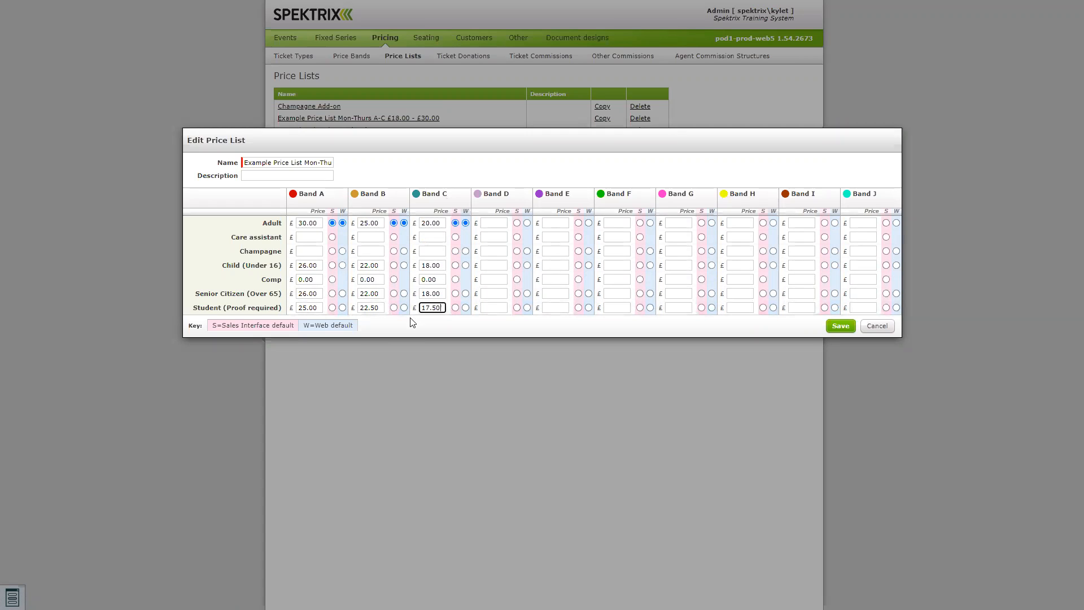
pyautogui.click(404, 331)
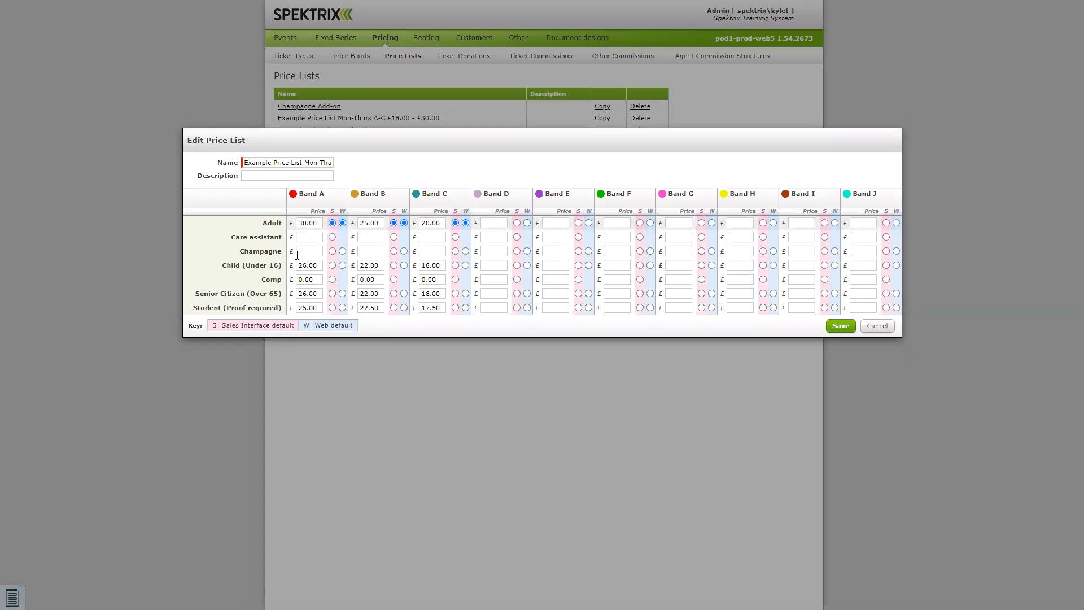
# Step: Make Child (Under 16) the Sales Interface and Web default ticket type for Bands A, B and C
pyautogui.click(332, 264)
pyautogui.click(343, 265)
pyautogui.click(394, 265)
pyautogui.click(404, 265)
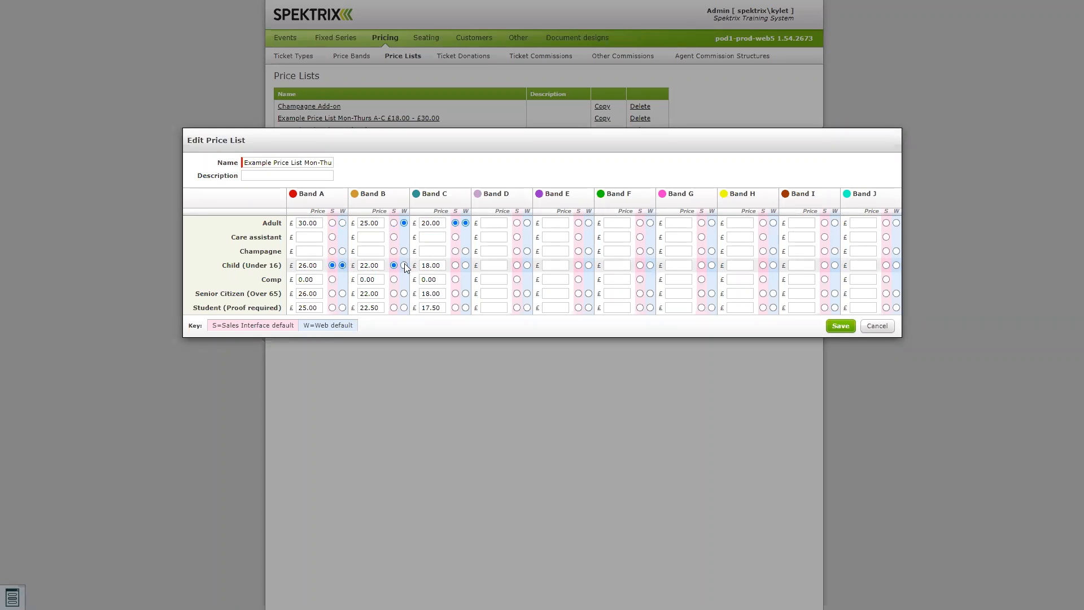
pyautogui.click(455, 265)
pyautogui.click(465, 265)
# Step: Return the Sales Interface and Web defaults for Bands A, B and C to the Adult ticket type
pyautogui.click(332, 223)
pyautogui.click(342, 222)
pyautogui.click(394, 222)
pyautogui.click(404, 223)
pyautogui.click(456, 223)
pyautogui.click(466, 222)
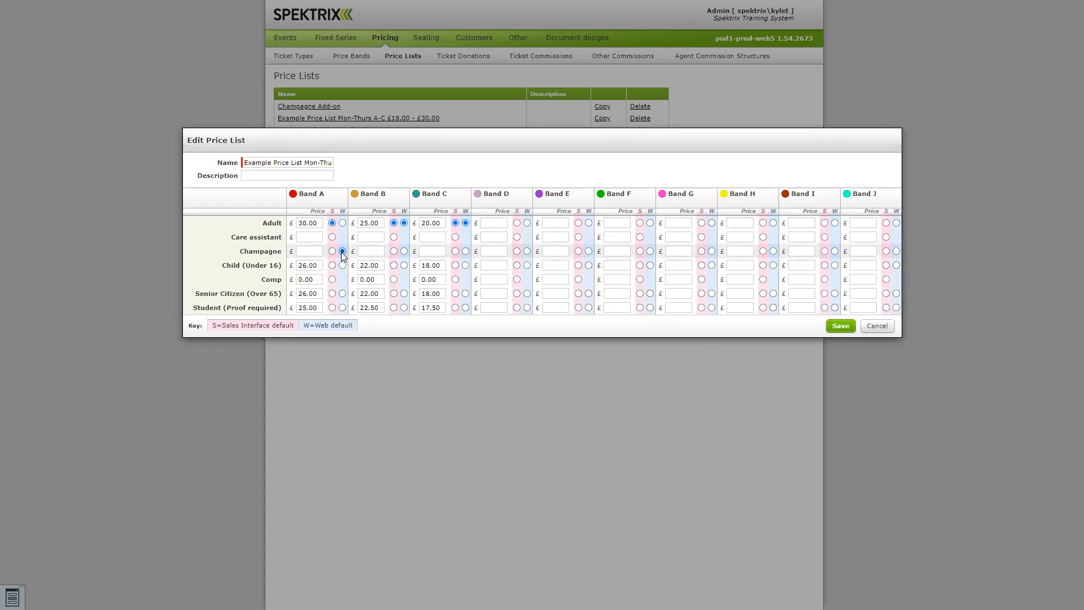
# Step: Try Champagne and Child (Under 16) as the Web default in Bands A and B, and switch both bands back to Adult
pyautogui.click(404, 251)
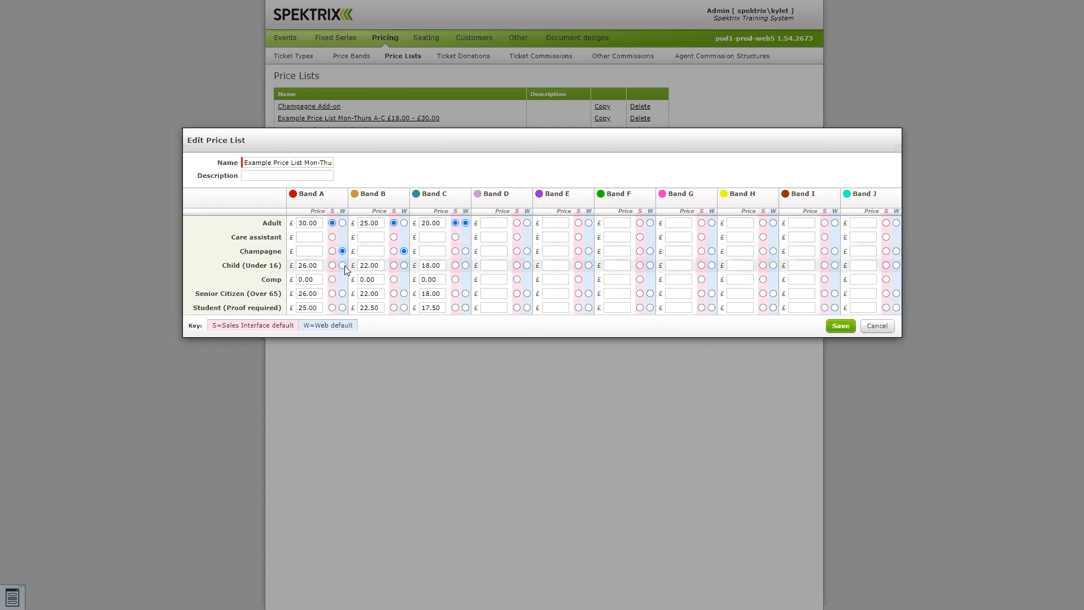
pyautogui.click(343, 265)
pyautogui.click(404, 265)
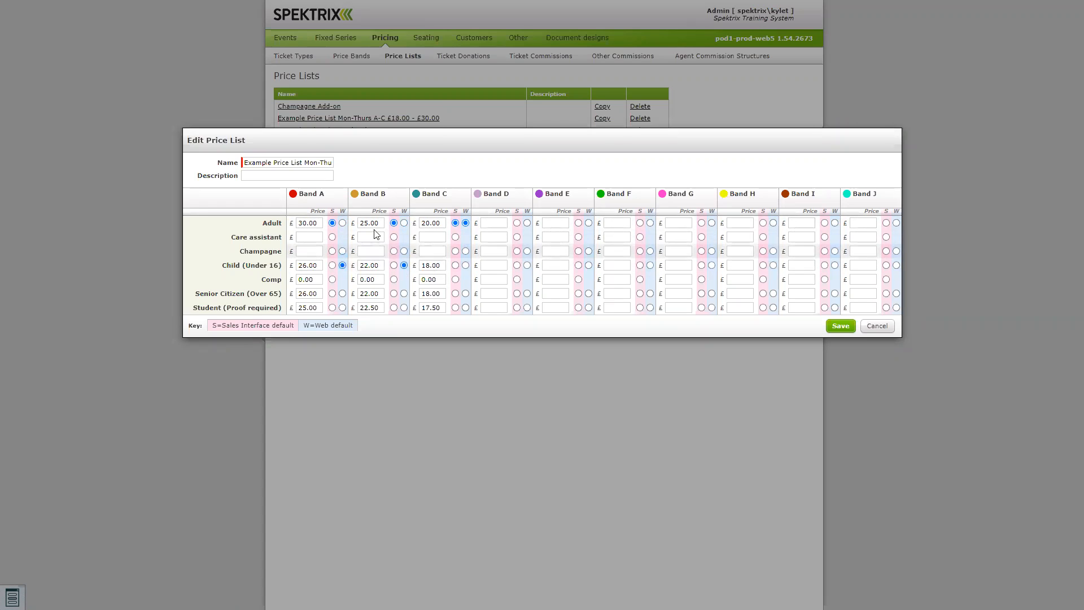
pyautogui.click(342, 222)
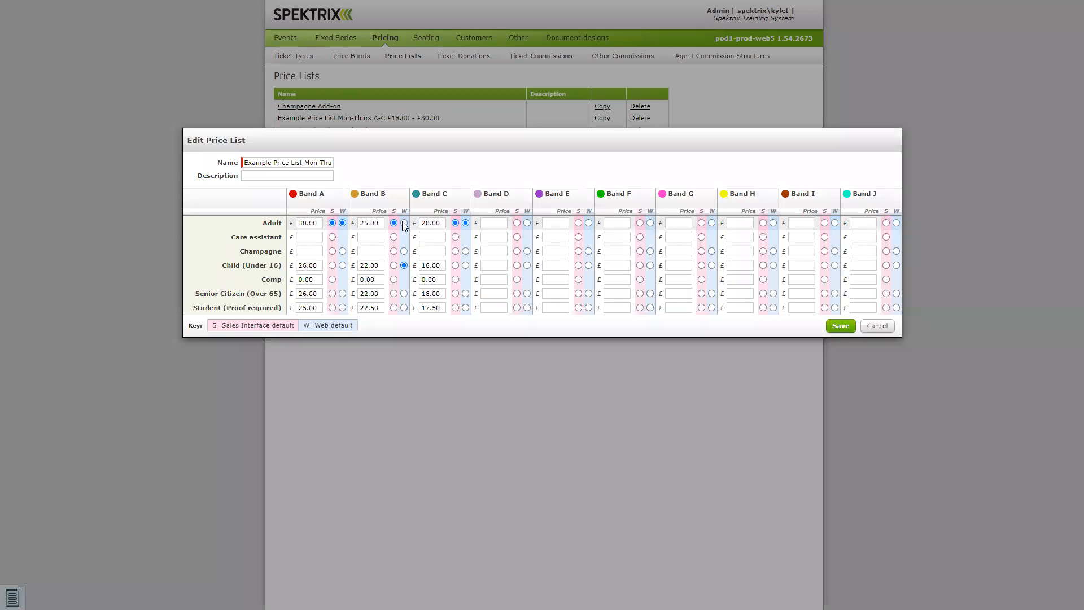
pyautogui.click(404, 223)
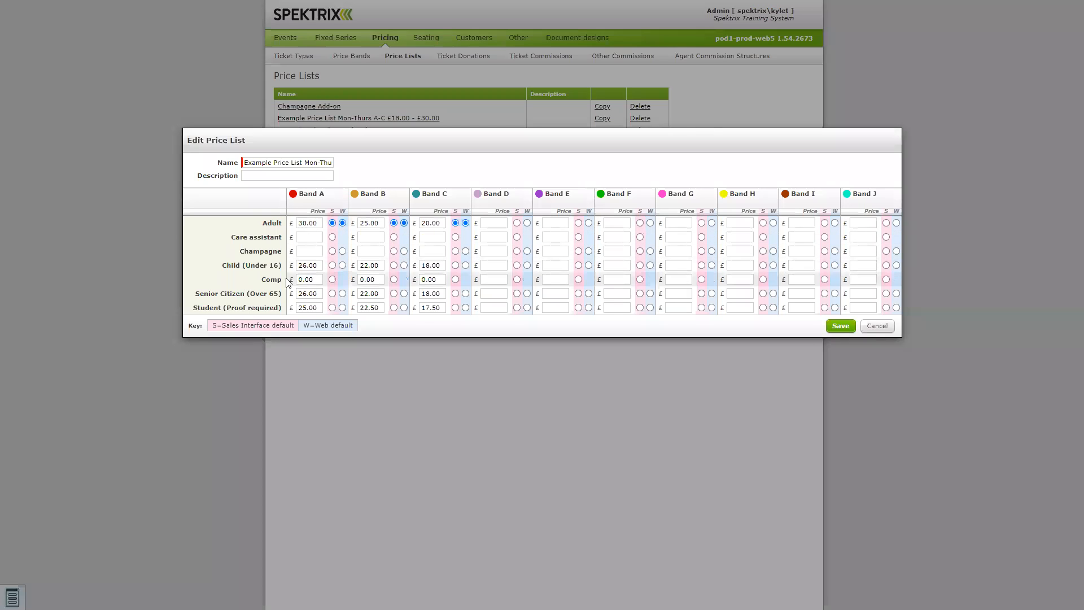
# Step: Try Comp as the Sales Interface default for Band A, and switch it back to Adult
pyautogui.click(332, 281)
pyautogui.moveTo(260, 279); pyautogui.dragTo(281, 287)
pyautogui.click(332, 223)
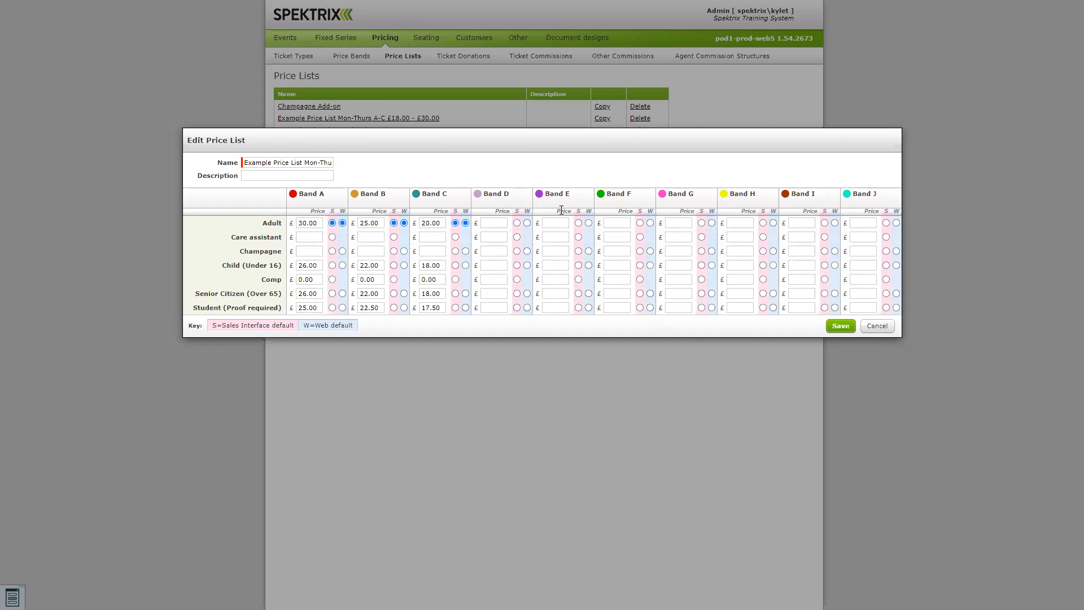
# Step: Try an Adult price of £5.00 in Band D, and clear it again
pyautogui.click(499, 251)
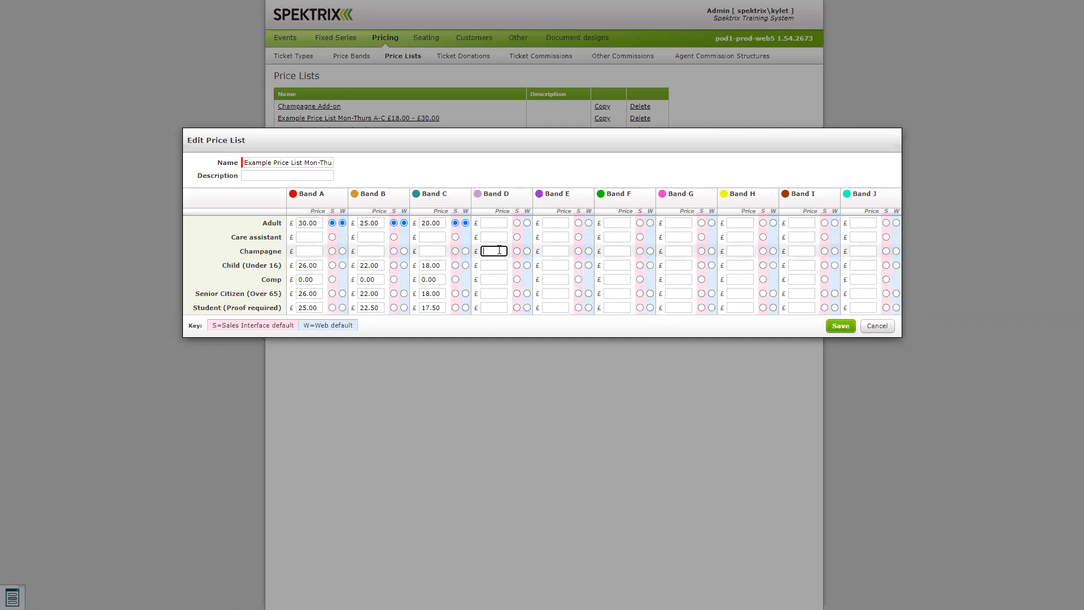
pyautogui.click(498, 223)
pyautogui.write('5')
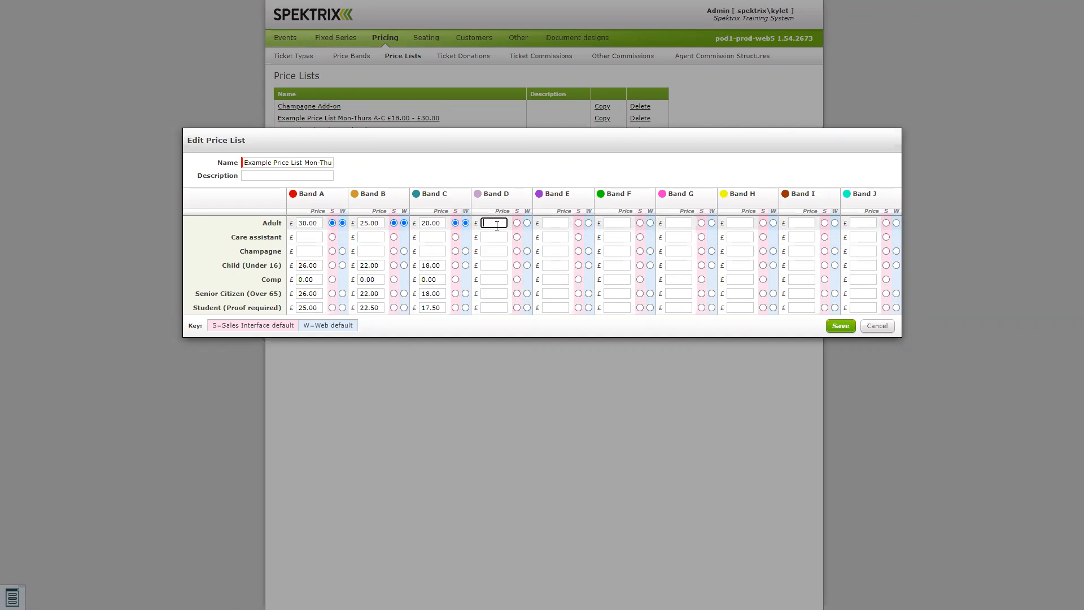
pyautogui.write('.')
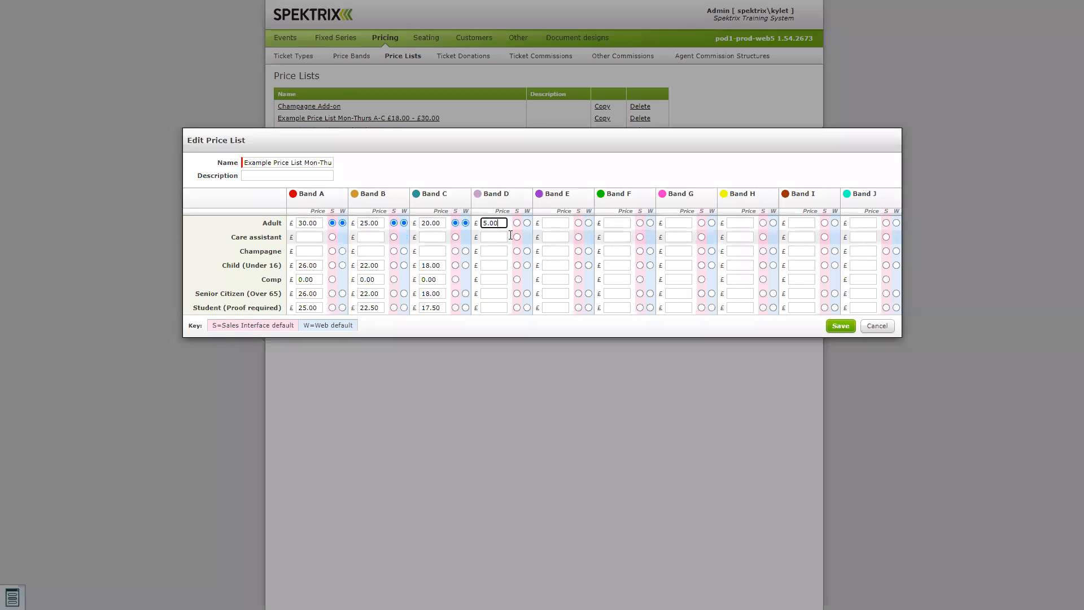
pyautogui.press('BackSpace')
pyautogui.press('BackSpace')
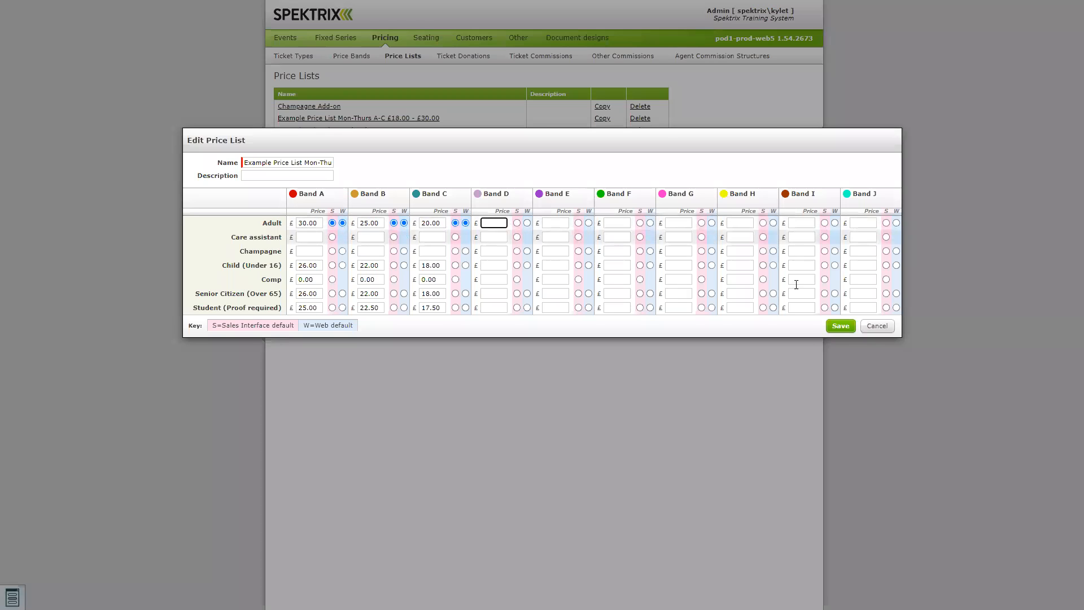
# Step: Save the edited Mon-Thurs price list
pyautogui.click(840, 327)
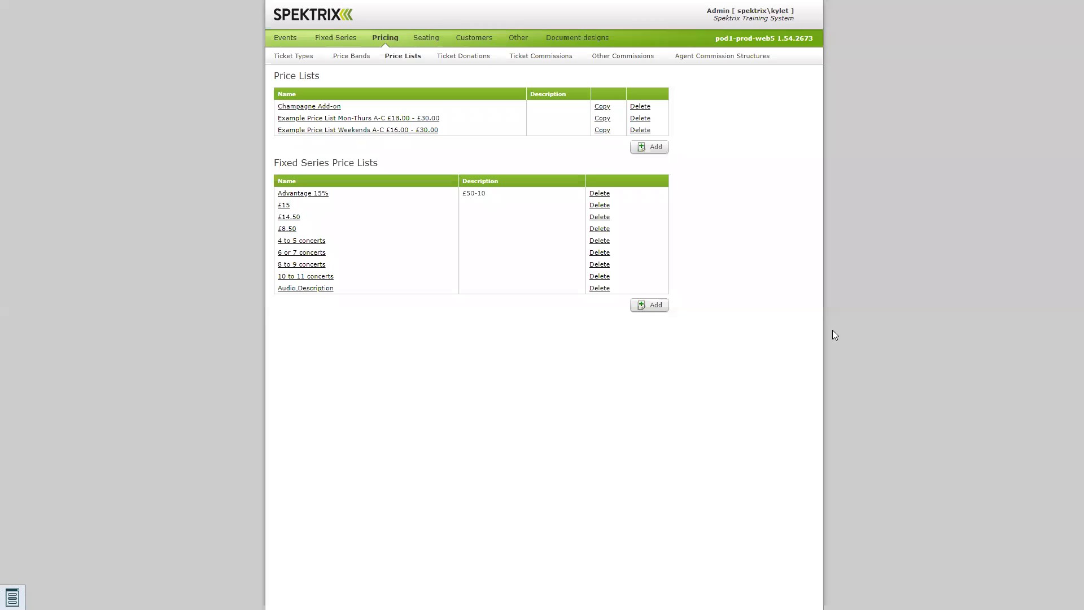
# Step: Edit the Weekends price list, renaming it "Example Price List Weekends A-C £16.00 - £32.00"
pyautogui.click(388, 132)
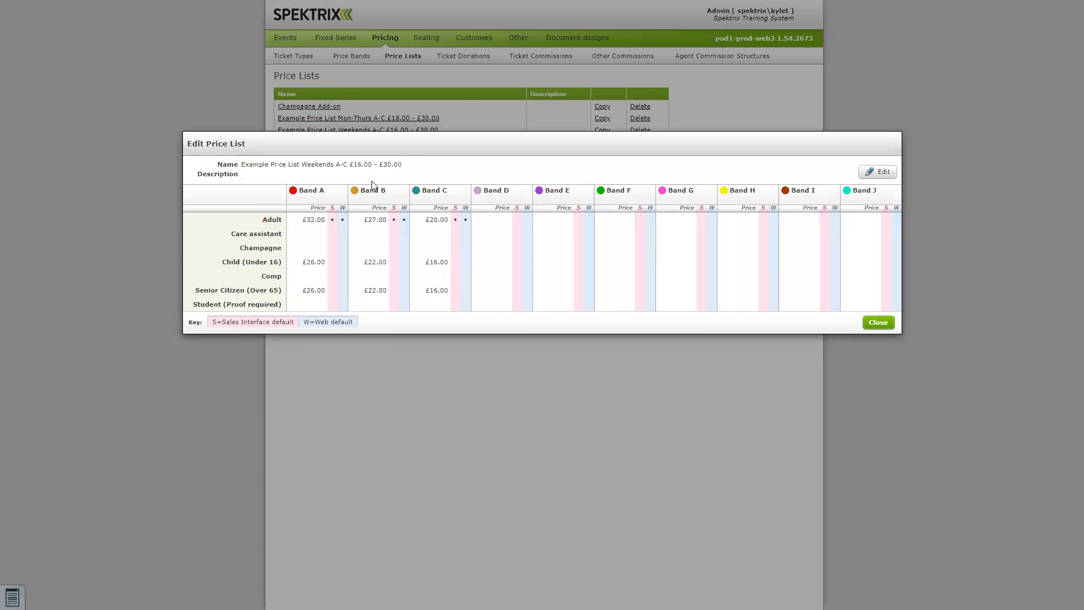
pyautogui.click(893, 170)
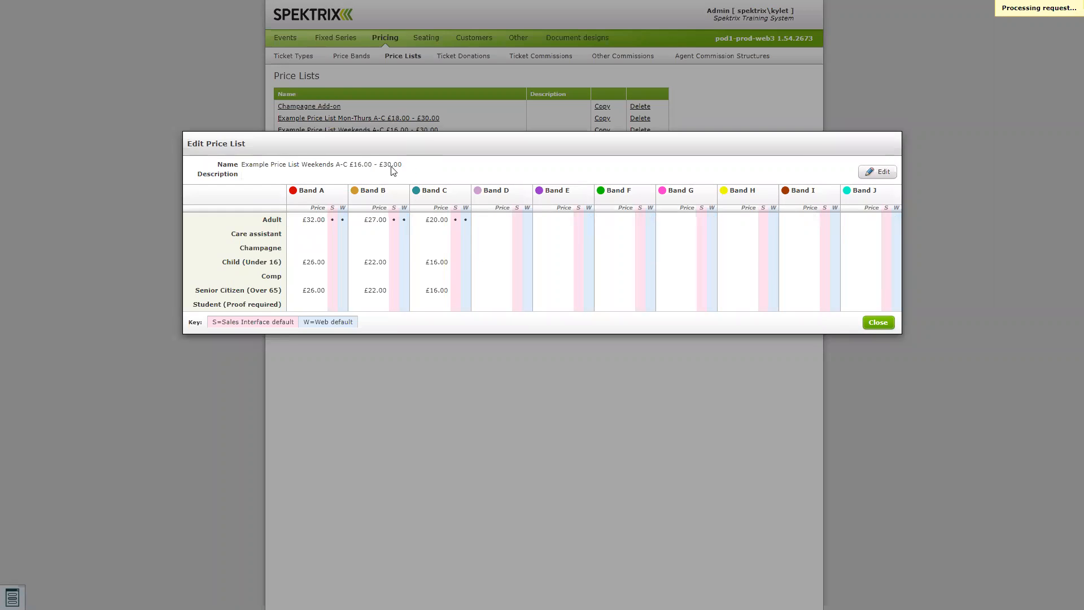
pyautogui.click(320, 164)
pyautogui.press('End')
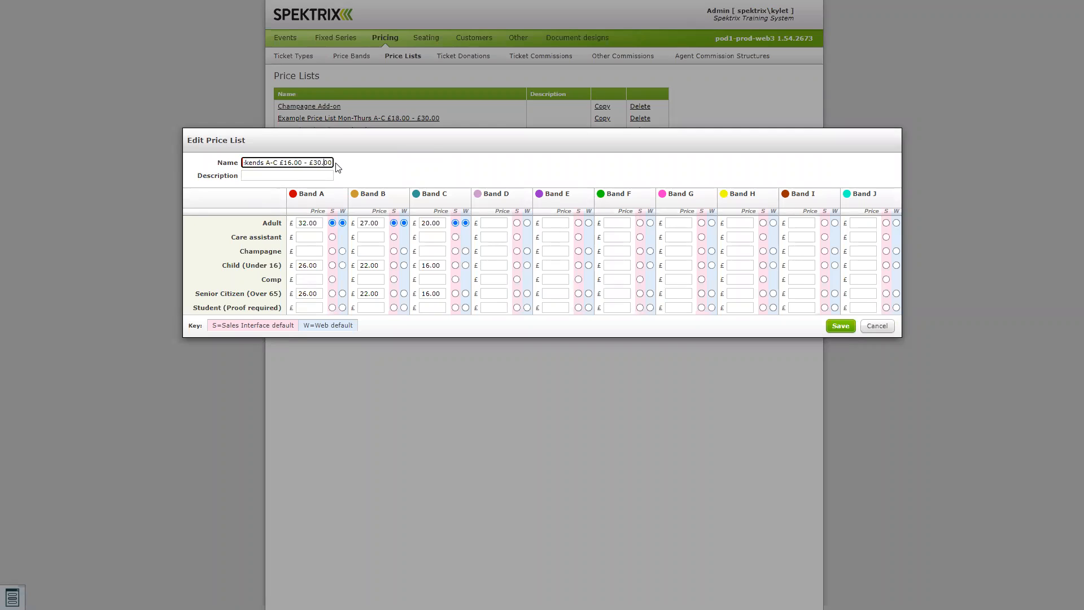
pyautogui.press('BackSpace')
pyautogui.press('BackSpace')
pyautogui.press('BackSpace')
pyautogui.press('BackSpace')
pyautogui.write('2.0')
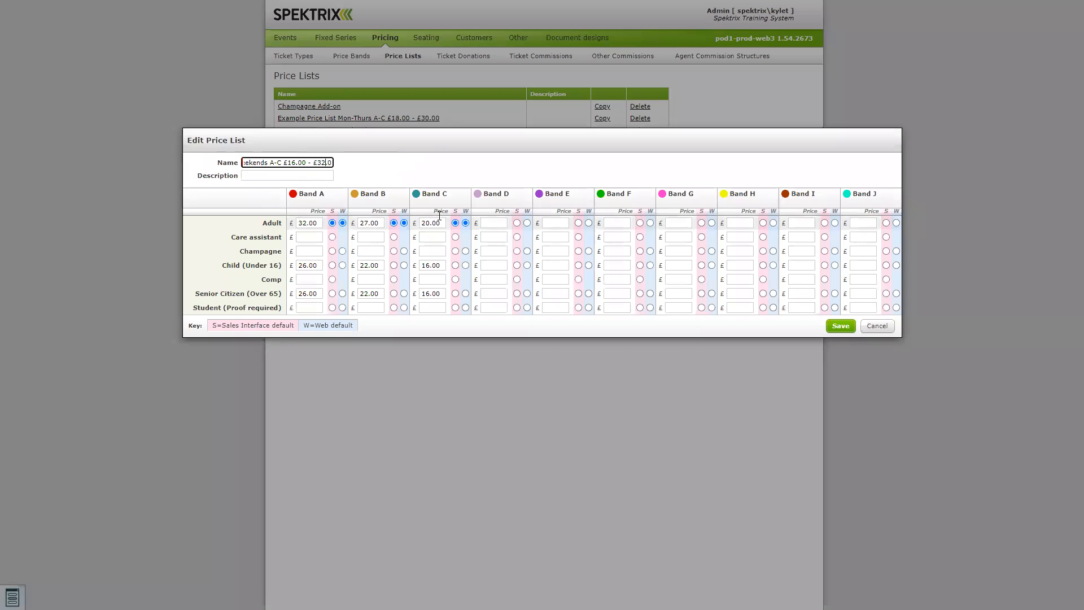
# Step: Add Student (Proof required) prices for Bands A to C, with £23.00 for Band B and £18.00 for Band C, and save the price list
pyautogui.click(309, 308)
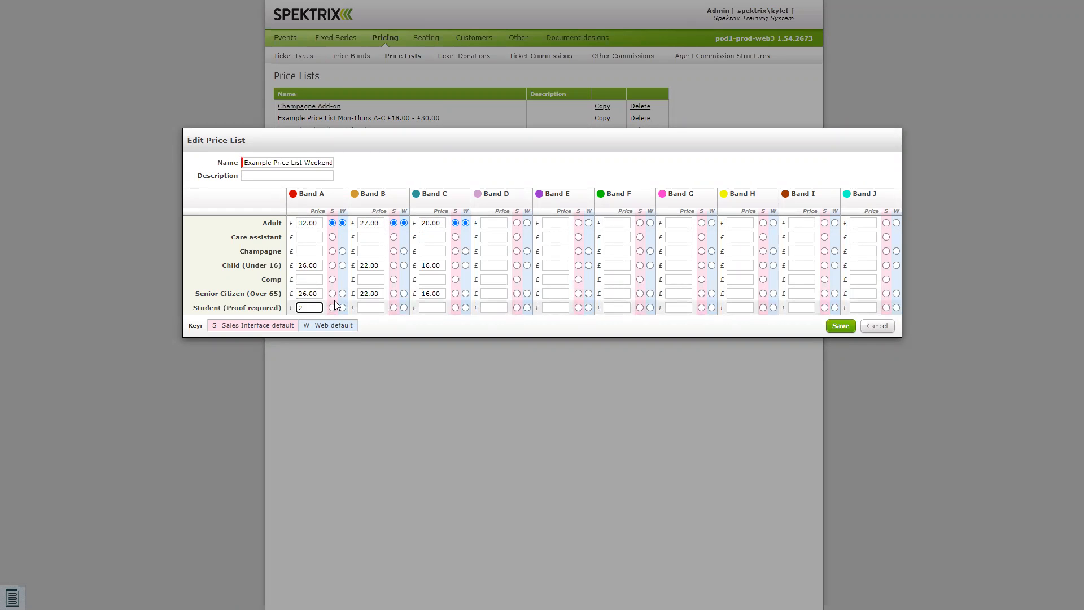
pyautogui.click(370, 307)
pyautogui.write('23.00')
pyautogui.click(425, 308)
pyautogui.write('18.00')
pyautogui.click(839, 326)
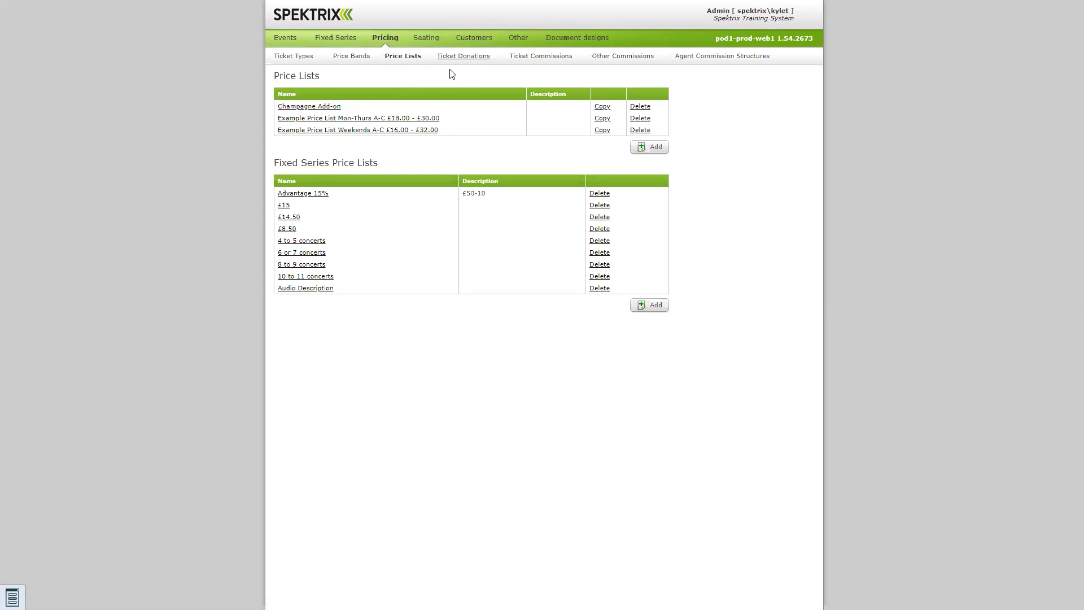
# Step: Open the "£1 on every ticket" donation in Ticket Donations and examine its global fixed value setting
pyautogui.click(479, 56)
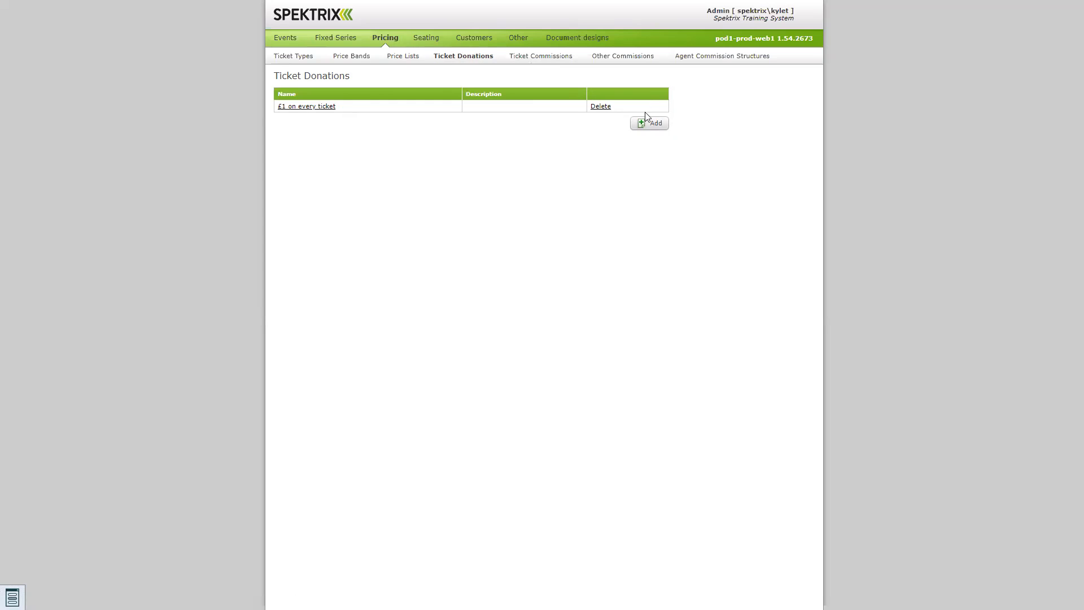
pyautogui.click(313, 109)
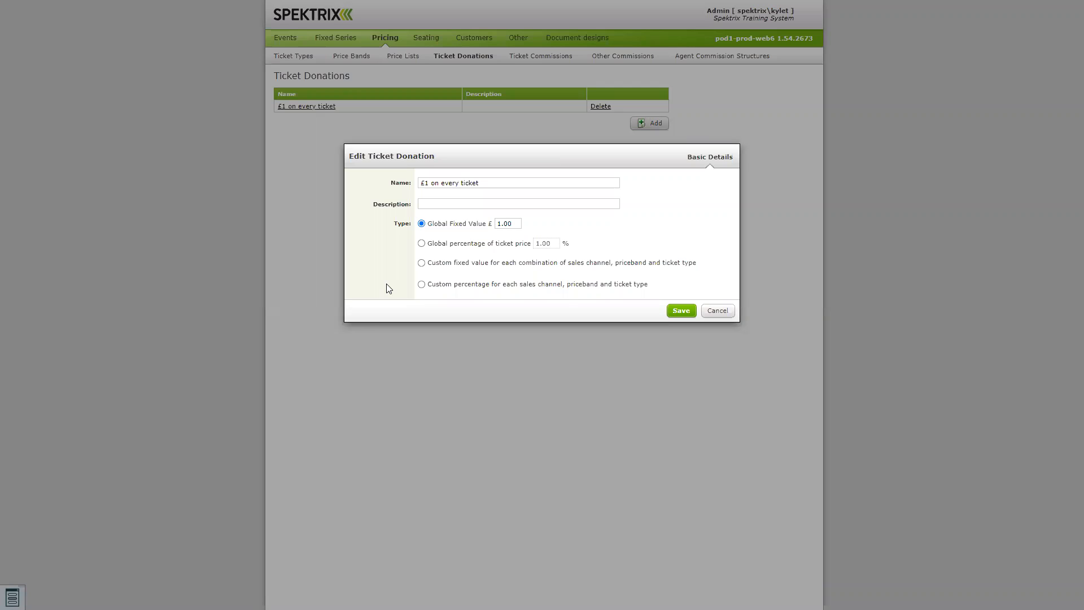
pyautogui.moveTo(429, 225); pyautogui.dragTo(482, 229)
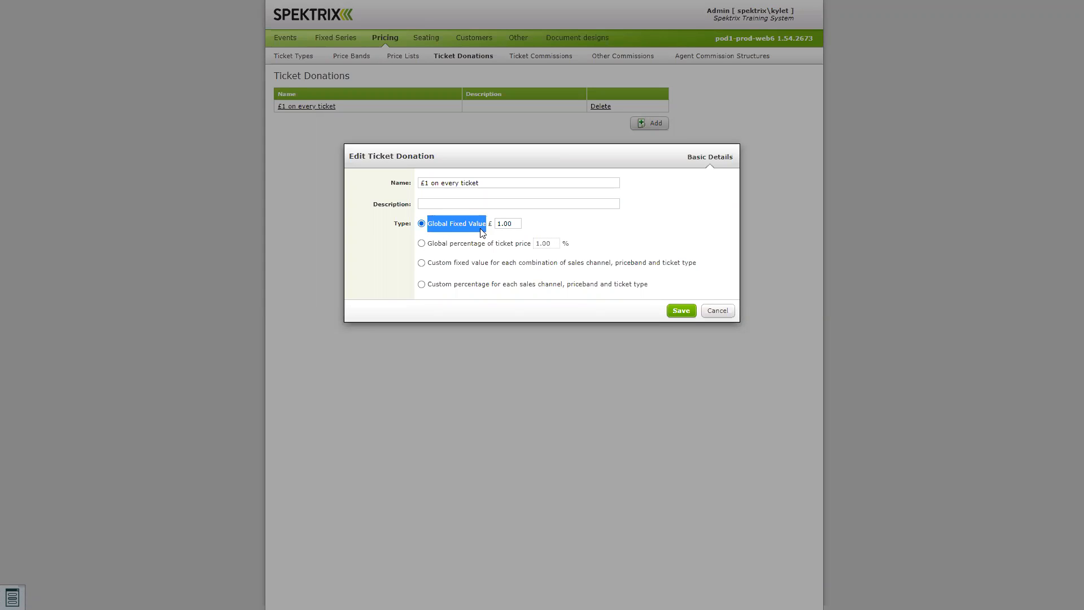
pyautogui.click(518, 224)
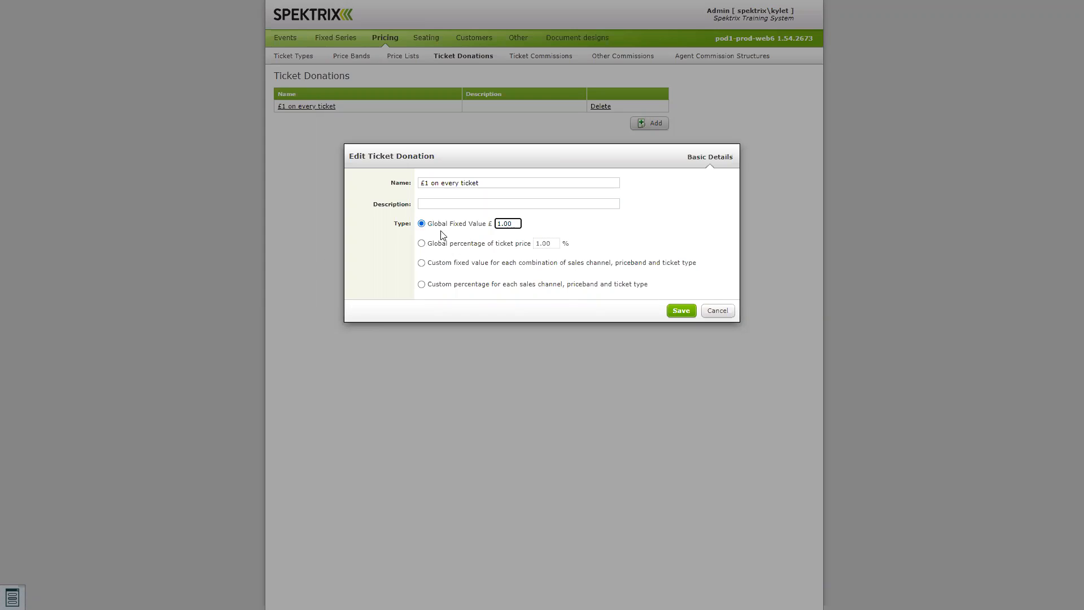
# Step: Try a global percentage of 10% of the ticket price as the donation type, and switch back to the global fixed value
pyautogui.click(421, 244)
pyautogui.click(539, 247)
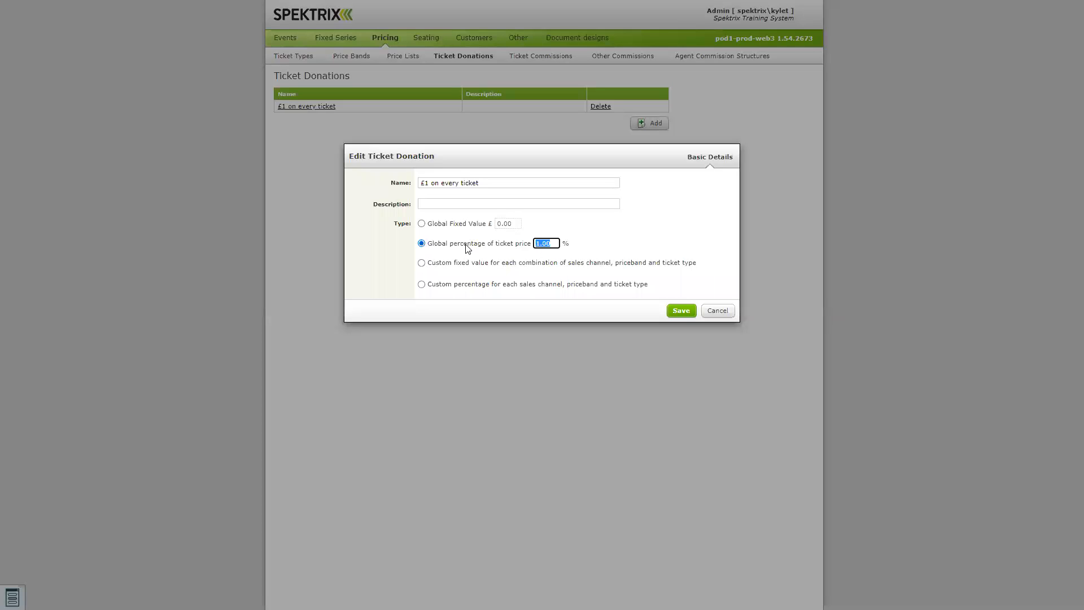
pyautogui.write('10')
pyautogui.doubleClick(549, 245)
pyautogui.click(421, 224)
# Step: Set the donation type to a custom fixed value per sales channel, price band and ticket type, and continue to the customisation grid
pyautogui.click(422, 262)
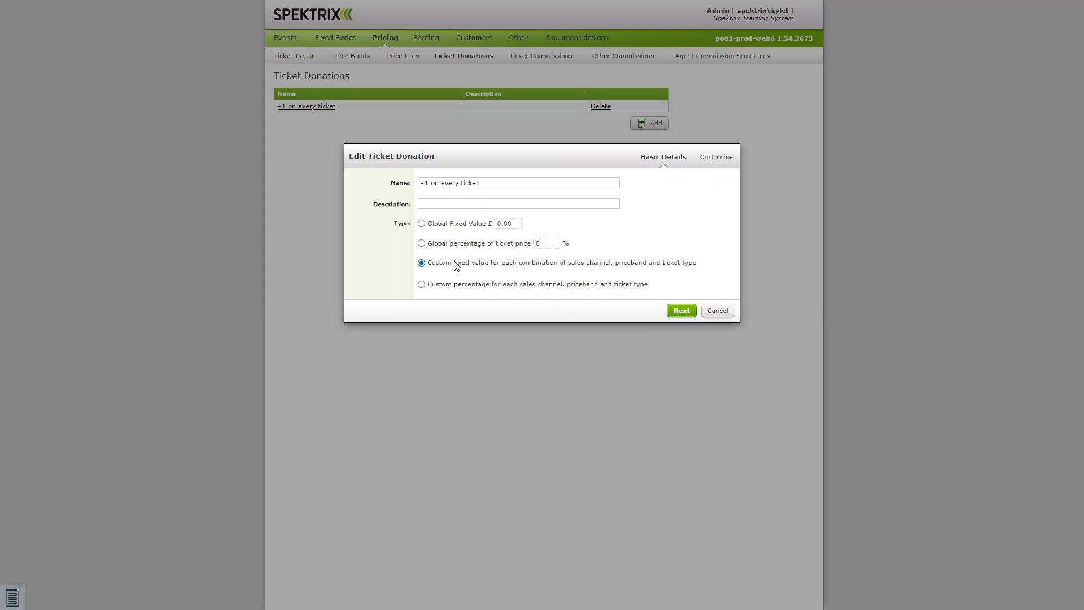
pyautogui.moveTo(454, 263); pyautogui.dragTo(457, 263)
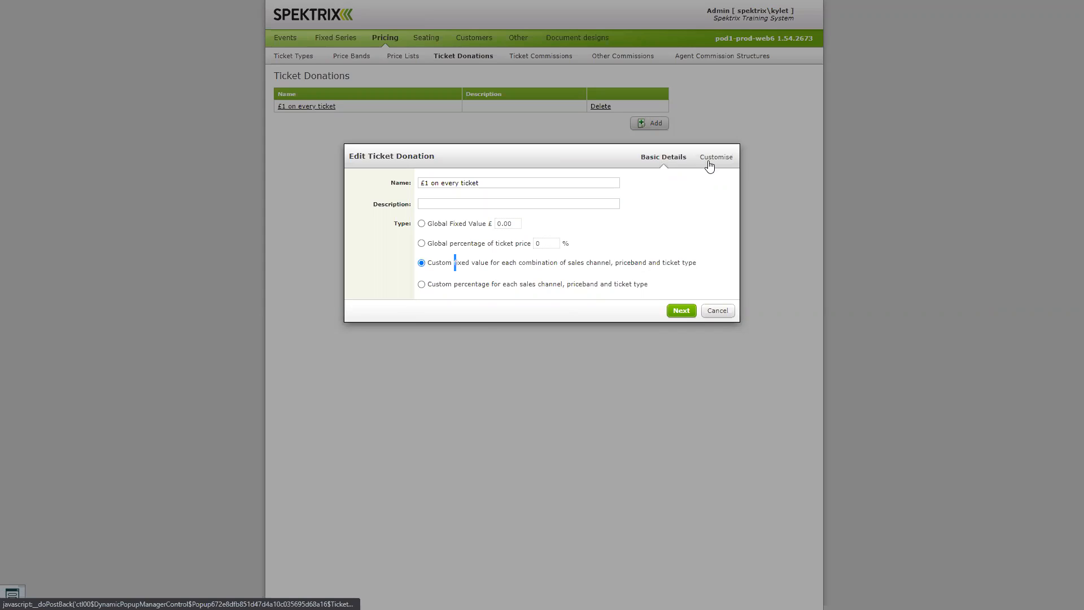
pyautogui.click(604, 284)
pyautogui.click(447, 264)
pyautogui.click(681, 315)
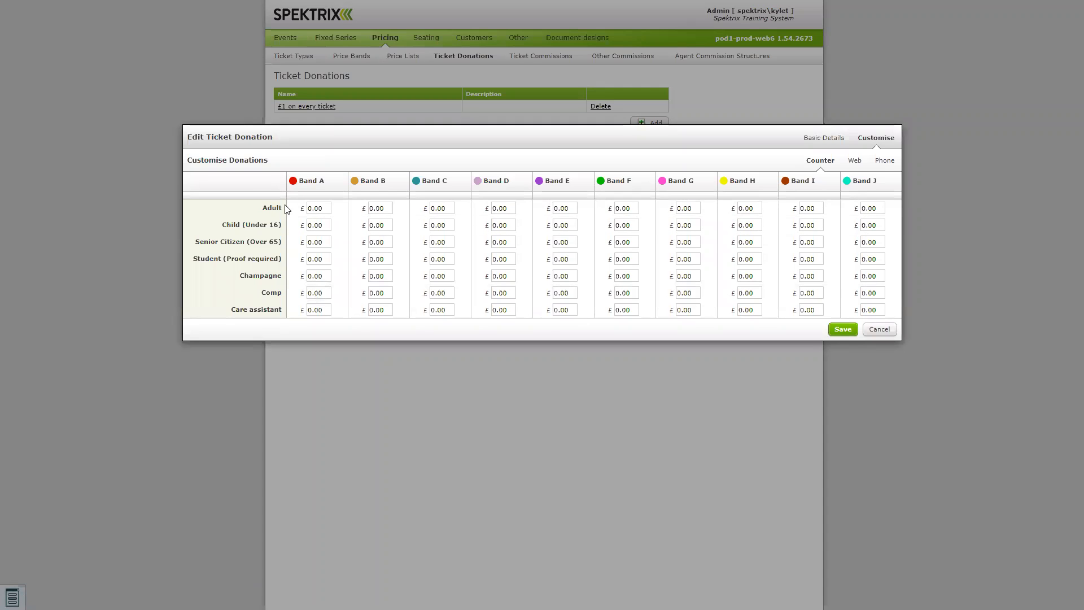
# Step: Set the Counter donations for Adult tickets to £0.50 in Band A, £0.25 in Band B and £0.10 in Band C
pyautogui.click(329, 207)
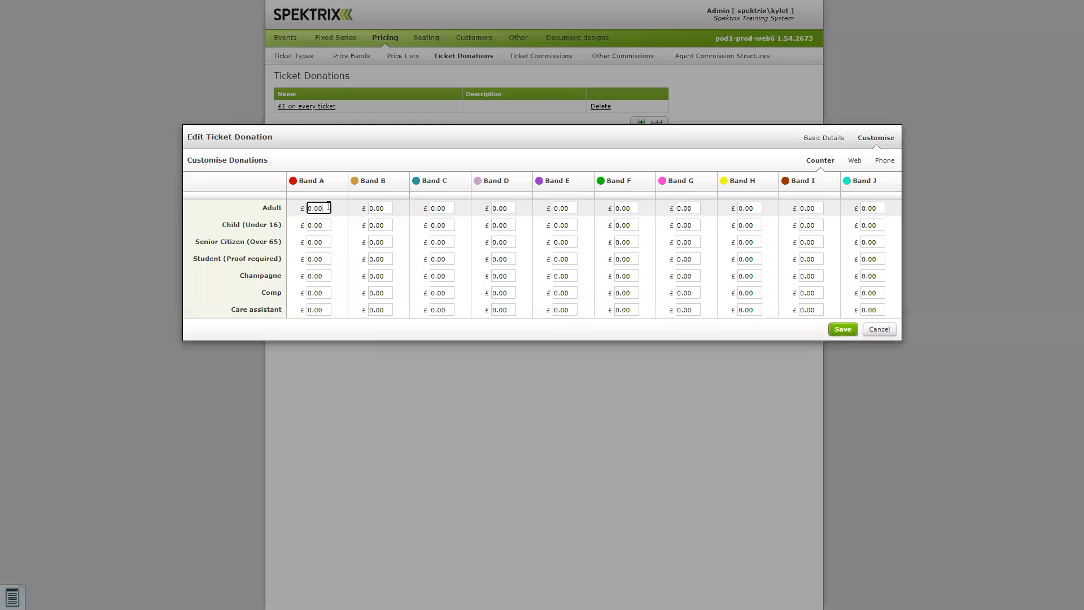
pyautogui.press('BackSpace')
pyautogui.press('BackSpace')
pyautogui.write('50')
pyautogui.click(393, 208)
pyautogui.write('25')
pyautogui.click(451, 209)
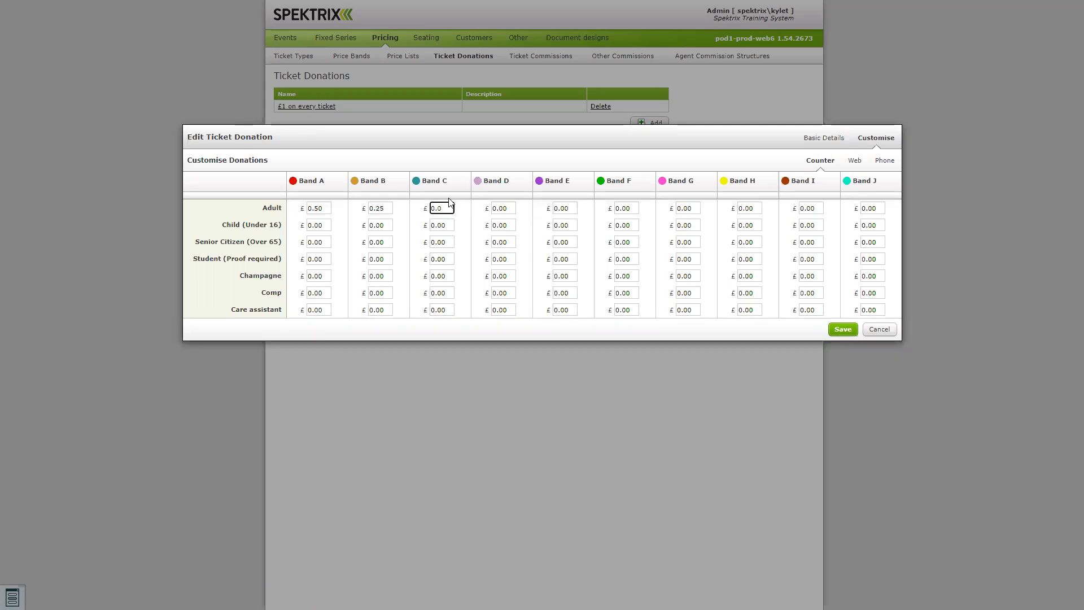
pyautogui.write('10')
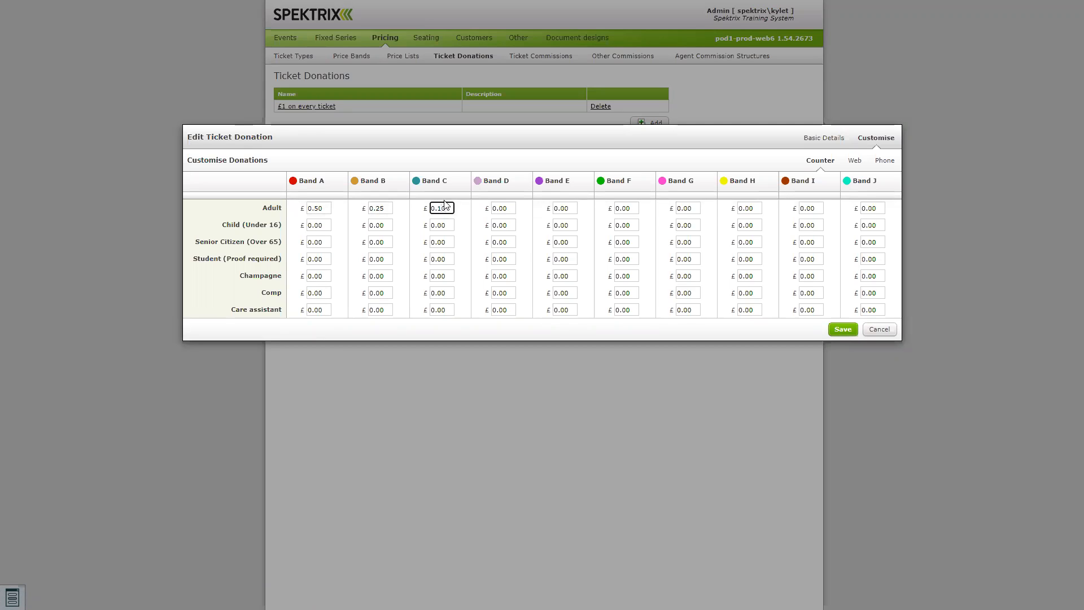
# Step: Set the Counter donations for Senior Citizen (Over 65) tickets to £0.50 in Band A, £0.25 in Band B and £0.10 in Band C
pyautogui.click(331, 239)
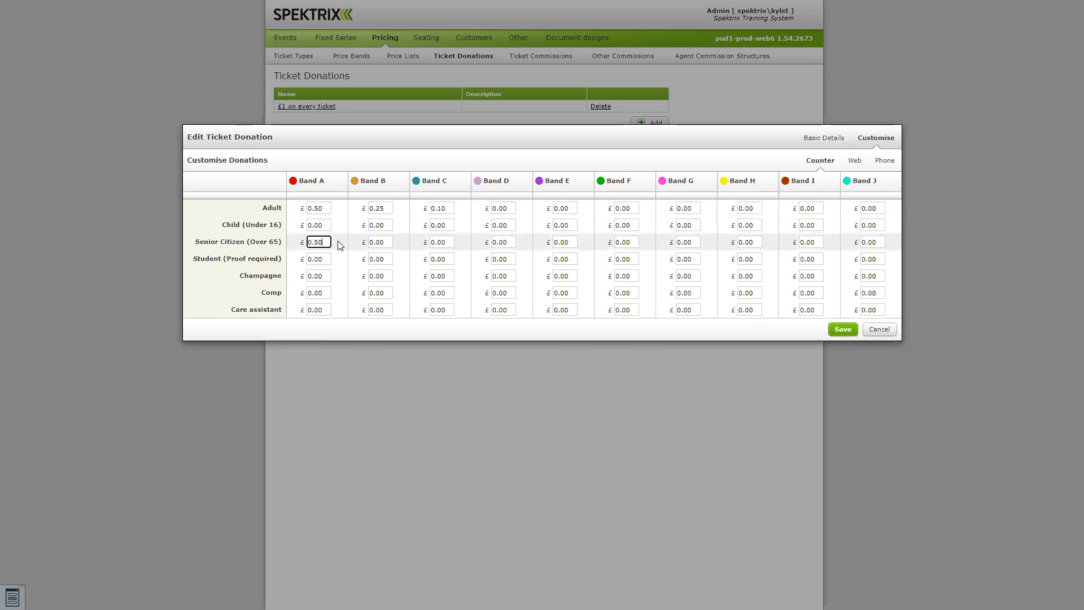
pyautogui.click(392, 243)
pyautogui.write('0.25')
pyautogui.click(456, 242)
pyautogui.click(268, 208)
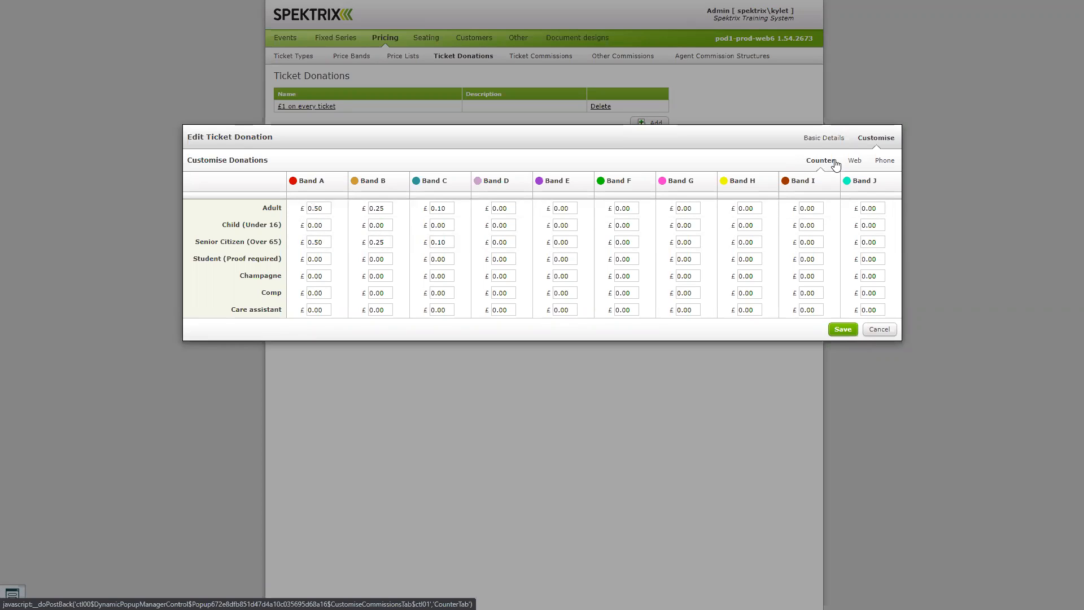
# Step: Set the Web donations for Adult tickets to £0.55 in Band A and £0.30 in Band B
pyautogui.click(855, 163)
pyautogui.click(331, 208)
pyautogui.press('BackSpace')
pyautogui.write('55')
pyautogui.click(385, 209)
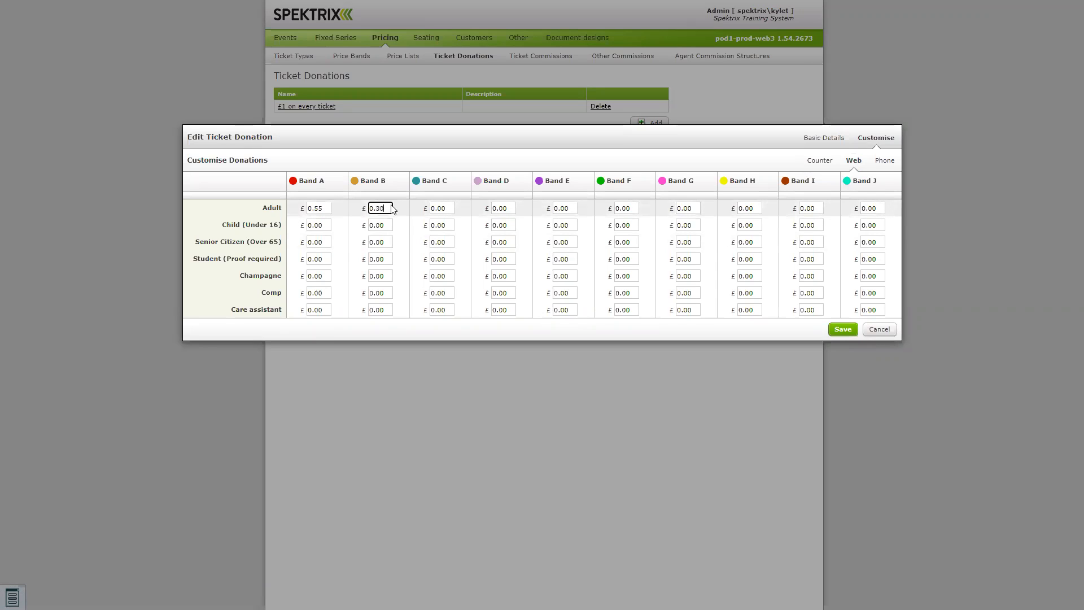
pyautogui.click(449, 209)
# Step: Try a Phone donation of £0.20 for Adult tickets in Band A, and cancel the donation edit
pyautogui.click(890, 160)
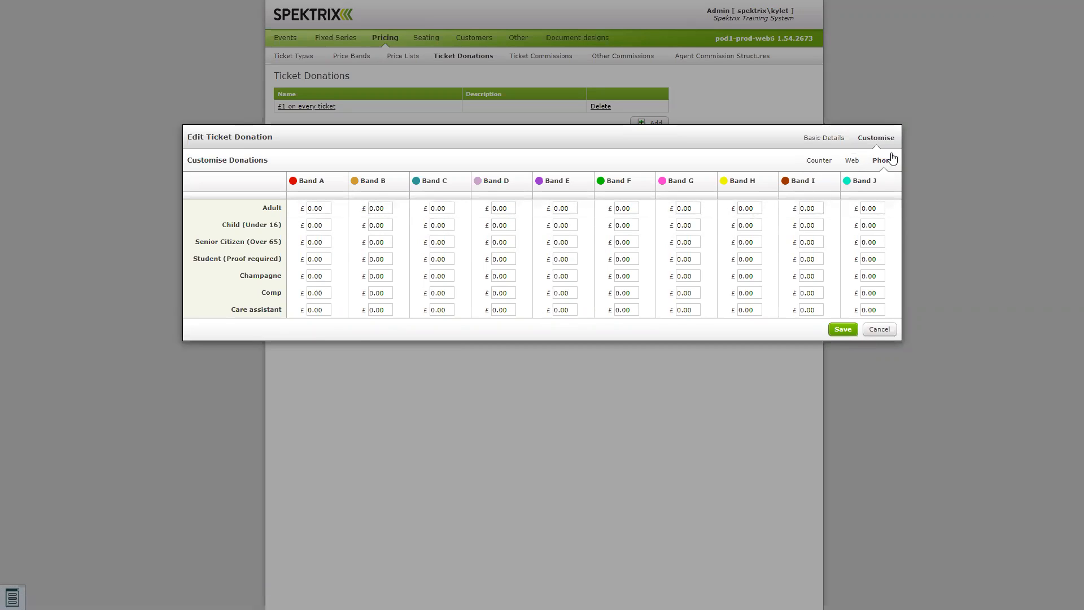
pyautogui.click(329, 208)
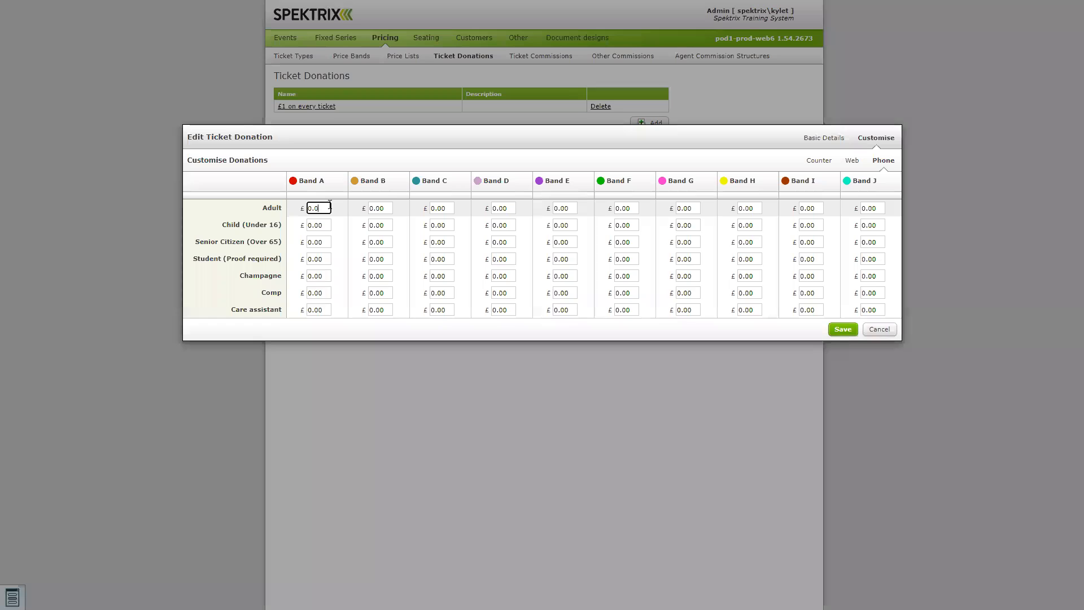
pyautogui.click(391, 208)
pyautogui.press('BackSpace')
pyautogui.press('BackSpace')
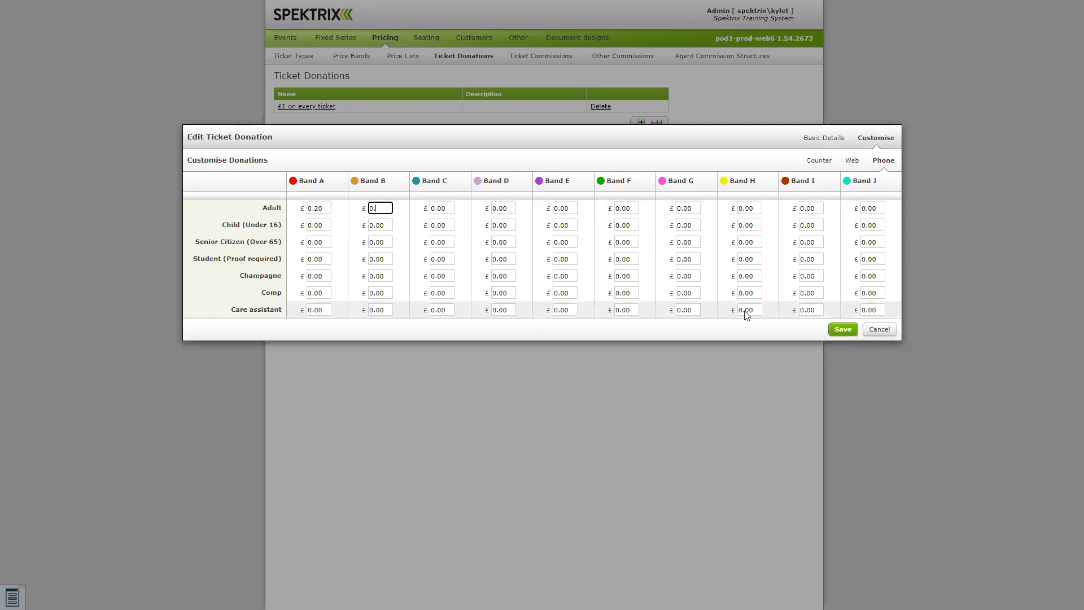
pyautogui.click(877, 330)
# Step: Try a custom percentage type for the £1 donation with 10% for Adult in Band A at the Counter, and discard the edit
pyautogui.click(289, 107)
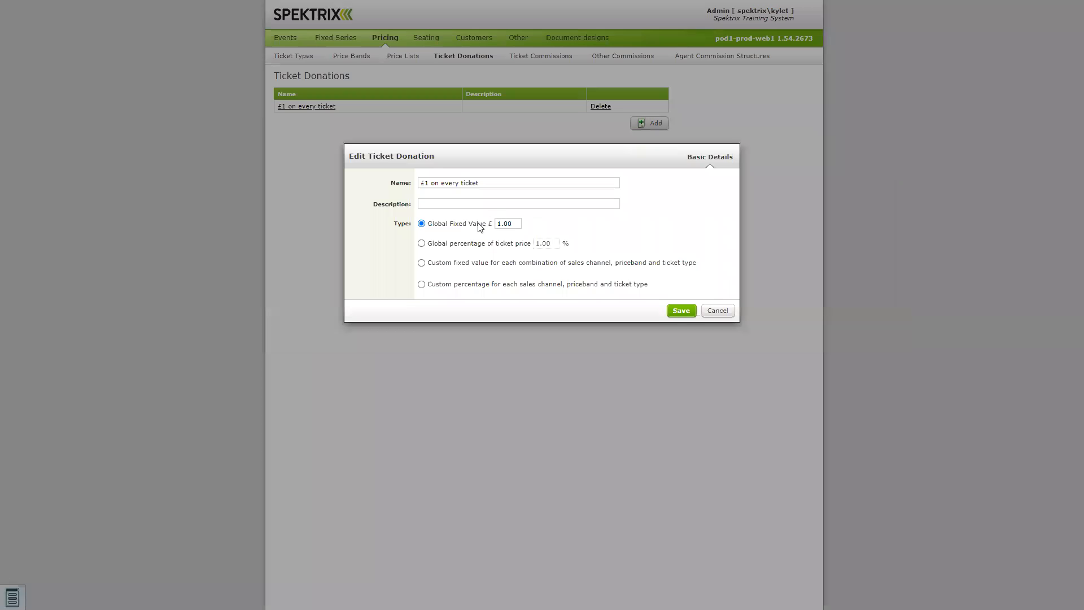
pyautogui.click(439, 288)
pyautogui.click(682, 311)
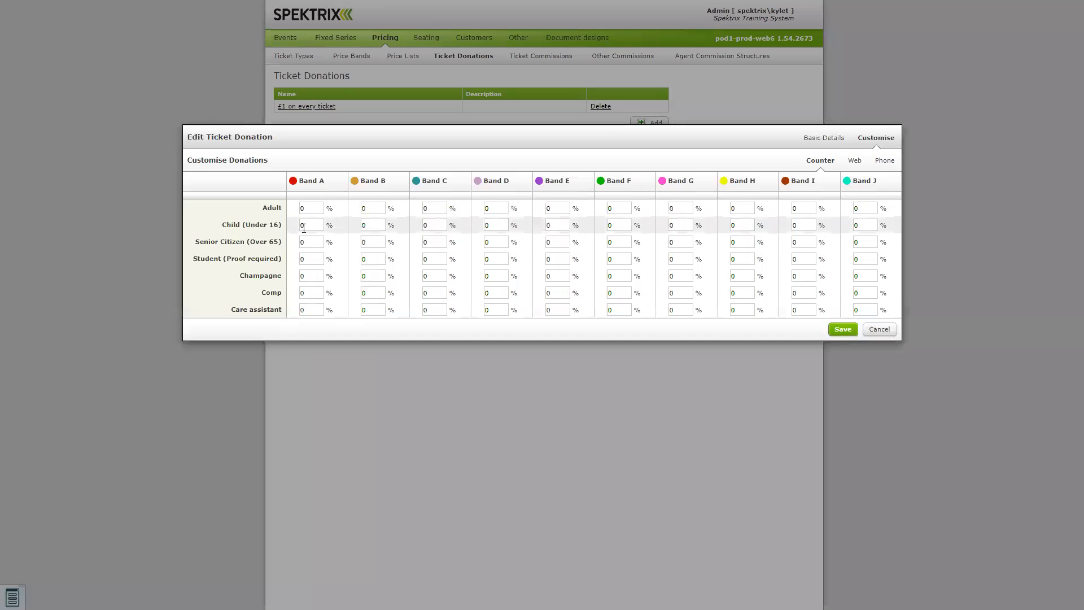
pyautogui.click(312, 208)
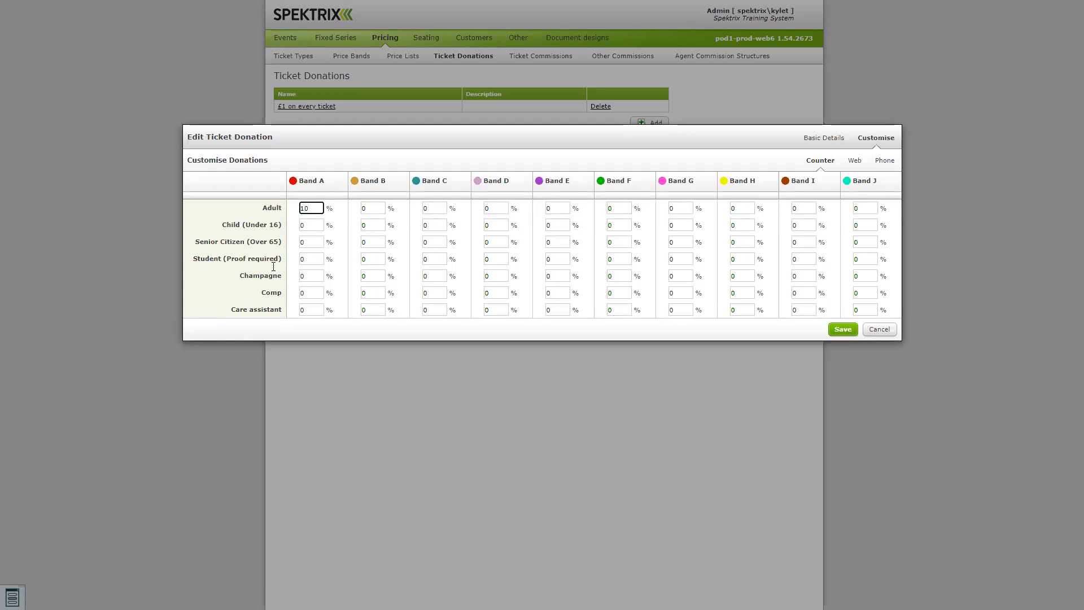
pyautogui.click(886, 160)
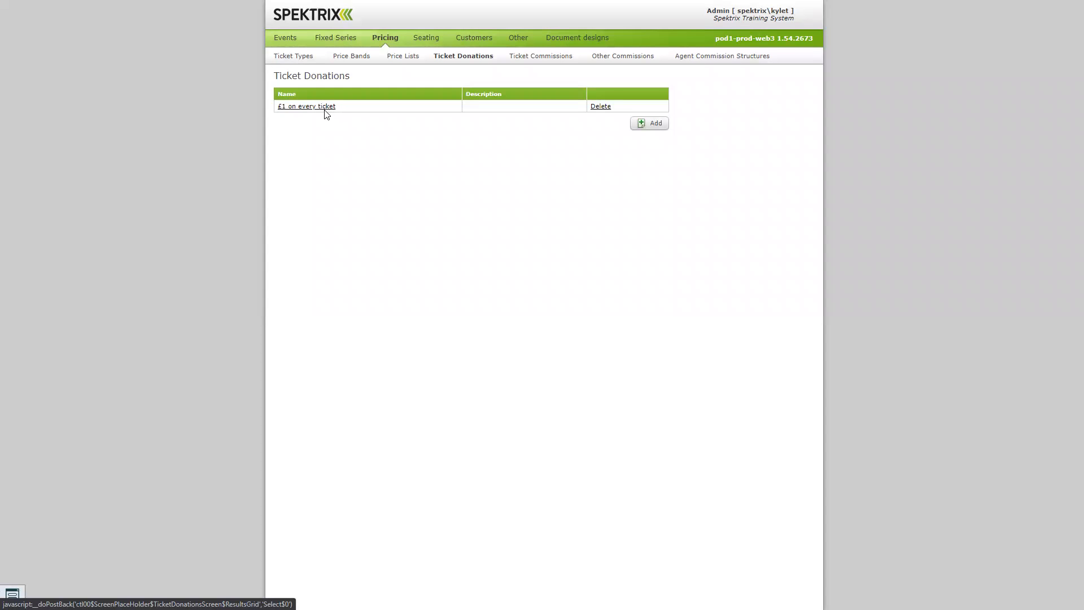
# Step: Open the 50p commission in Ticket Commissions and examine its global fixed value setting
pyautogui.click(520, 59)
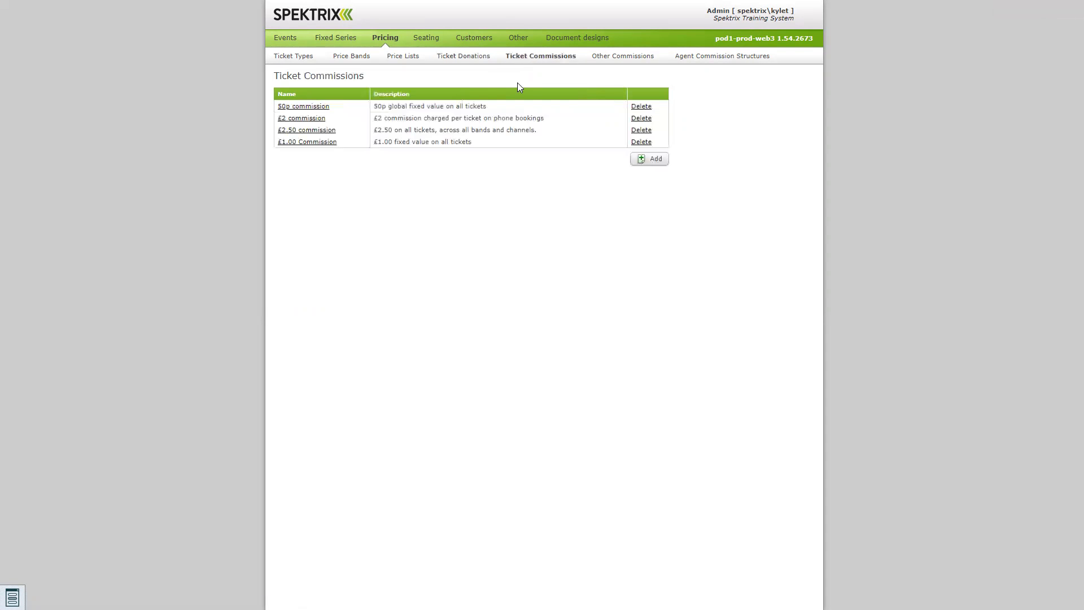
pyautogui.click(322, 108)
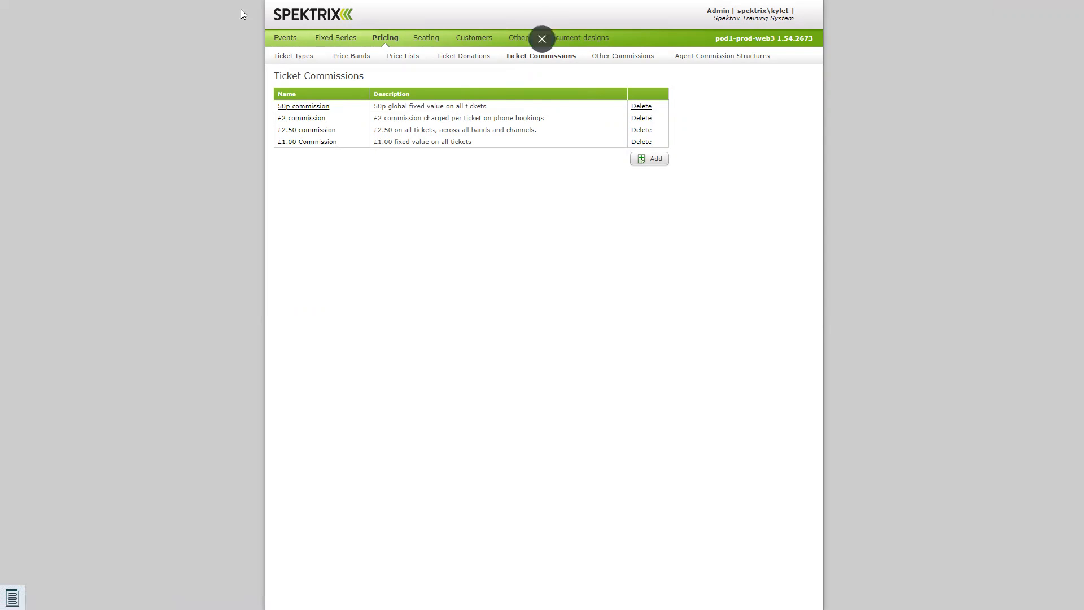
pyautogui.click(305, 107)
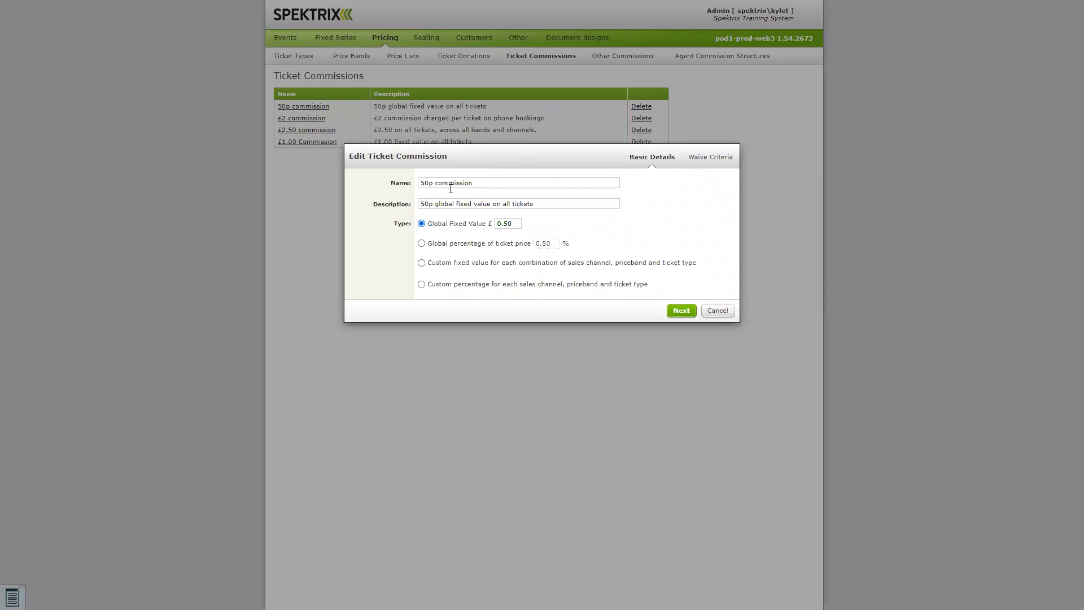
pyautogui.click(472, 226)
# Step: Try a global percentage of the ticket price as the 50p commission's type
pyautogui.click(427, 245)
pyautogui.click(422, 243)
pyautogui.doubleClick(556, 246)
pyautogui.write('1.')
# Step: Try a custom fixed-value commission of £0.50 for Adult tickets in Band A at the Counter, and cancel the edit
pyautogui.click(422, 263)
pyautogui.click(682, 311)
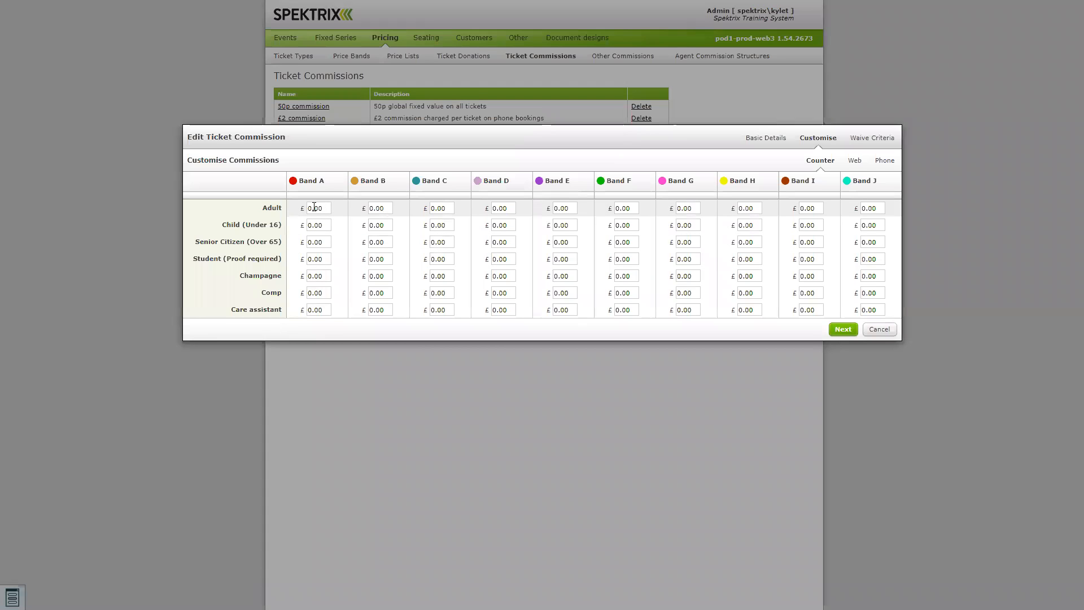
pyautogui.moveTo(318, 206); pyautogui.dragTo(305, 209)
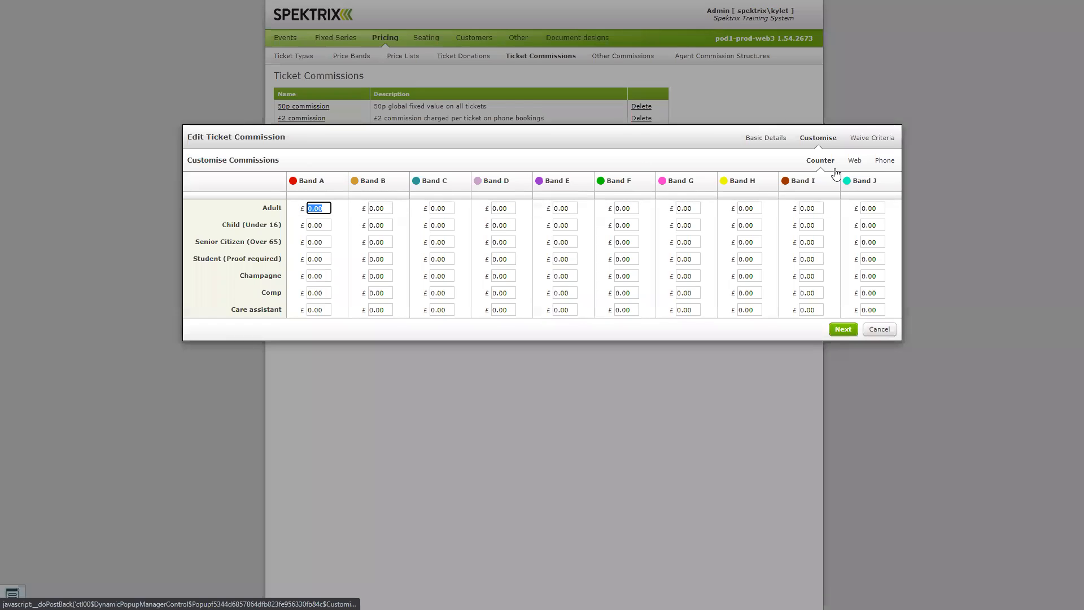
pyautogui.write('0.50')
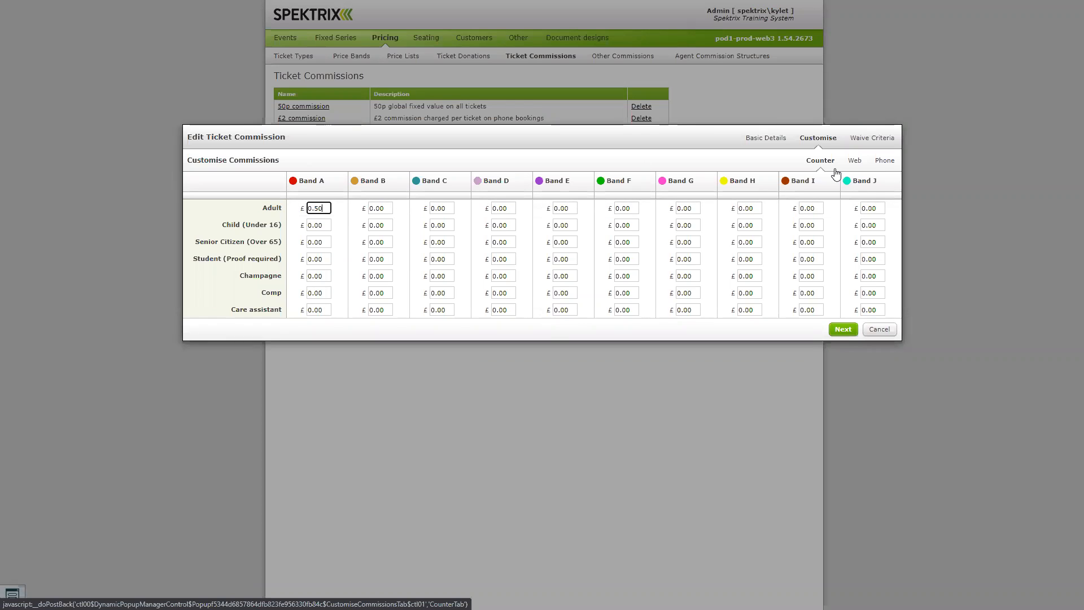
pyautogui.click(875, 332)
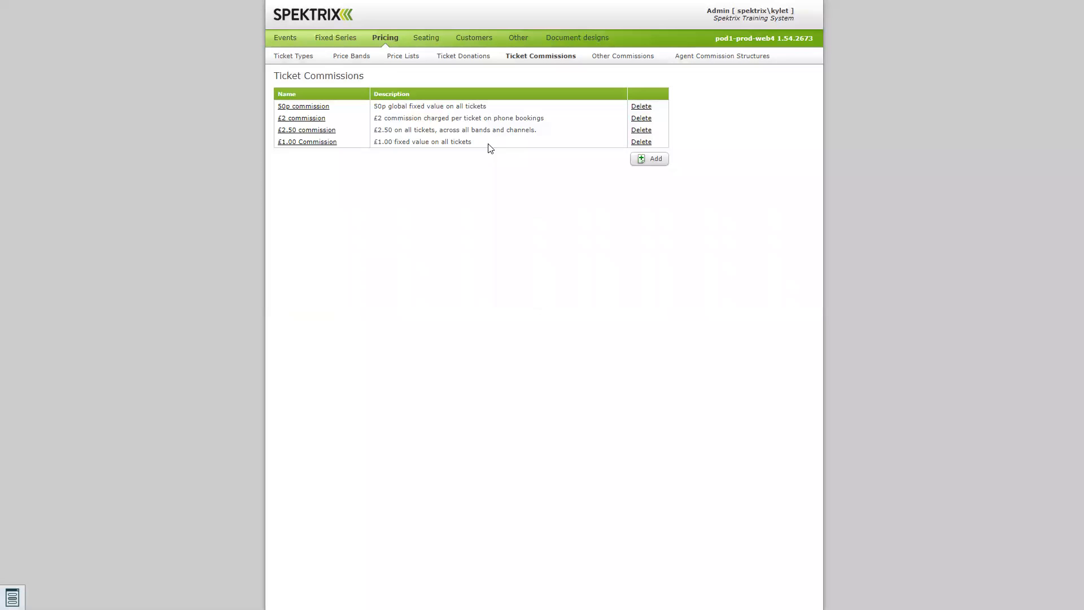
# Step: Reopen the 50p commission and examine the memberships available as waive criteria
pyautogui.click(283, 106)
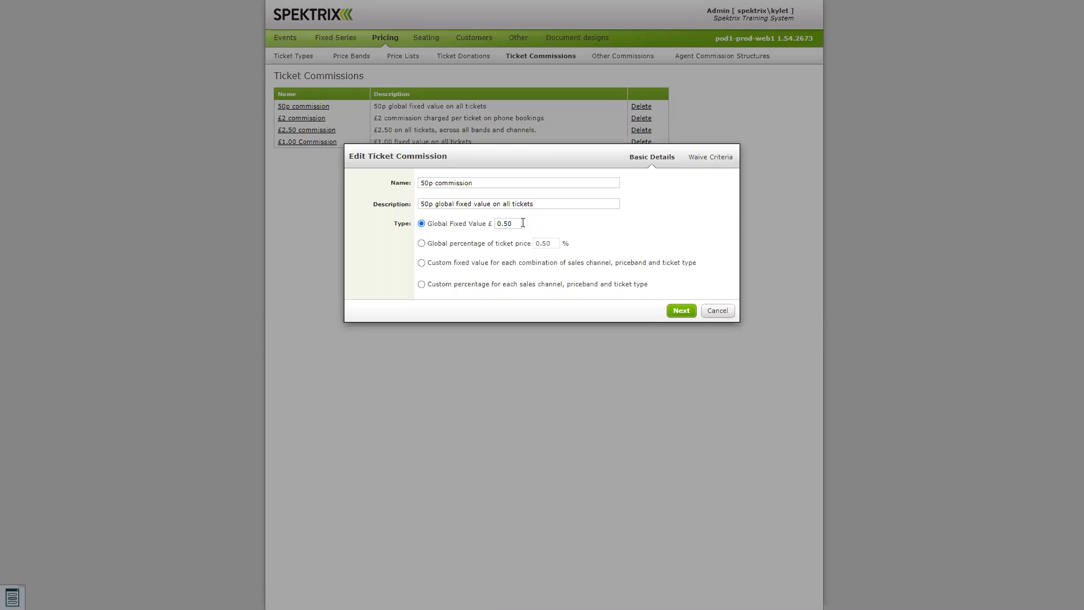
pyautogui.click(702, 159)
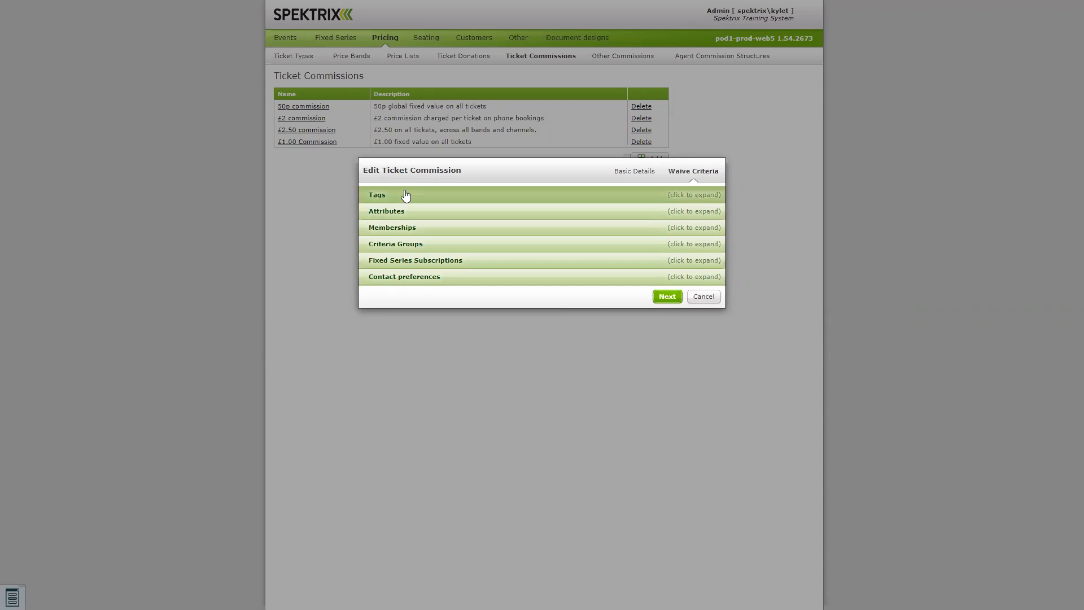
pyautogui.click(410, 227)
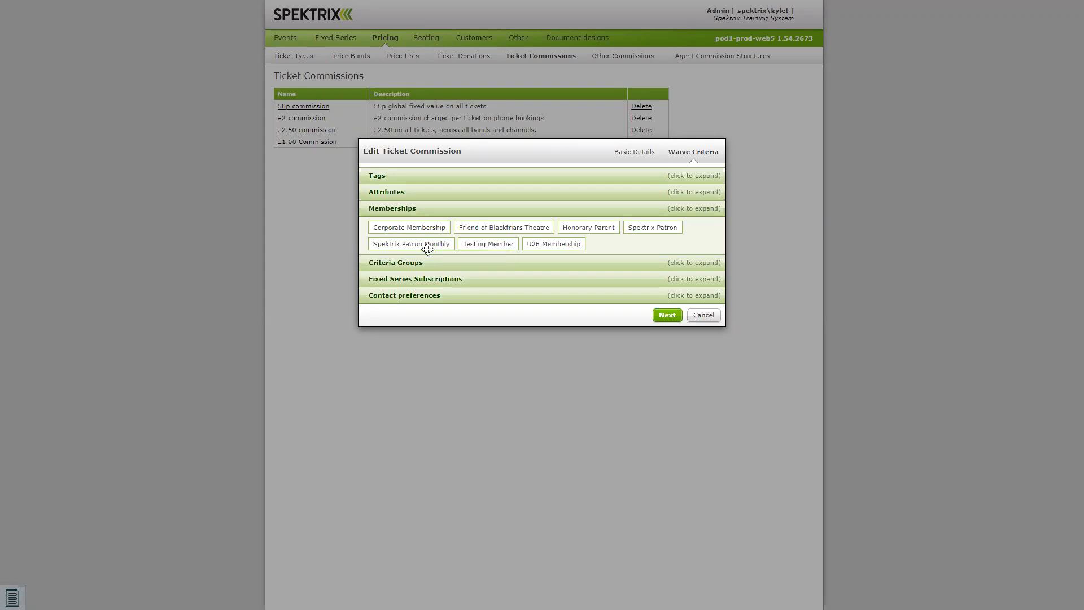
pyautogui.moveTo(379, 242); pyautogui.dragTo(433, 227)
pyautogui.click(395, 210)
# Step: Examine the tags, attributes, criteria groups and memberships that can waive the 50p commission
pyautogui.click(402, 181)
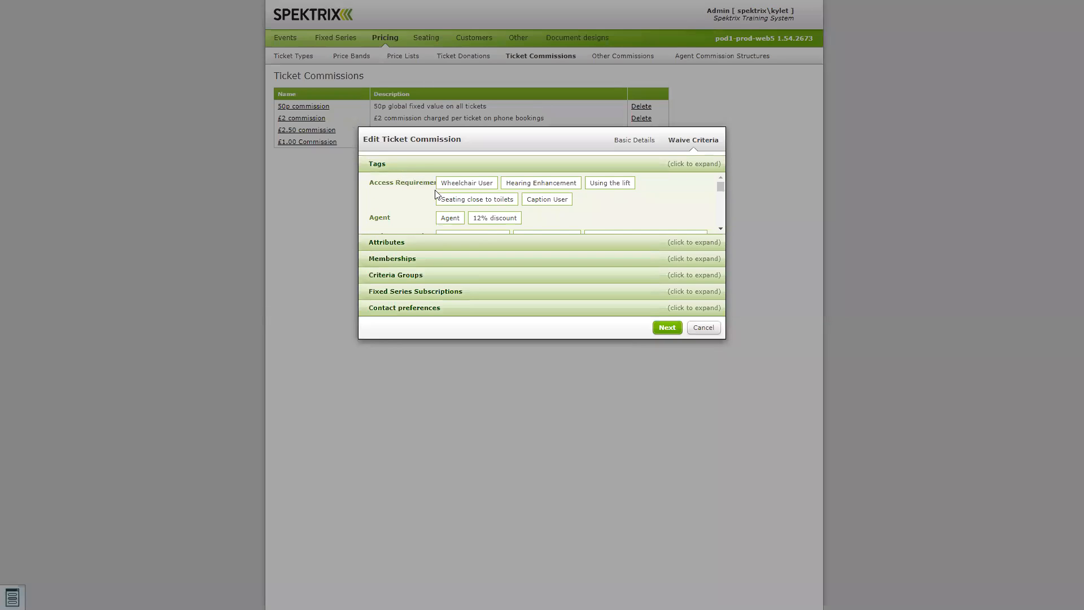
pyautogui.scroll(-2, 435, 194)
pyautogui.click(402, 242)
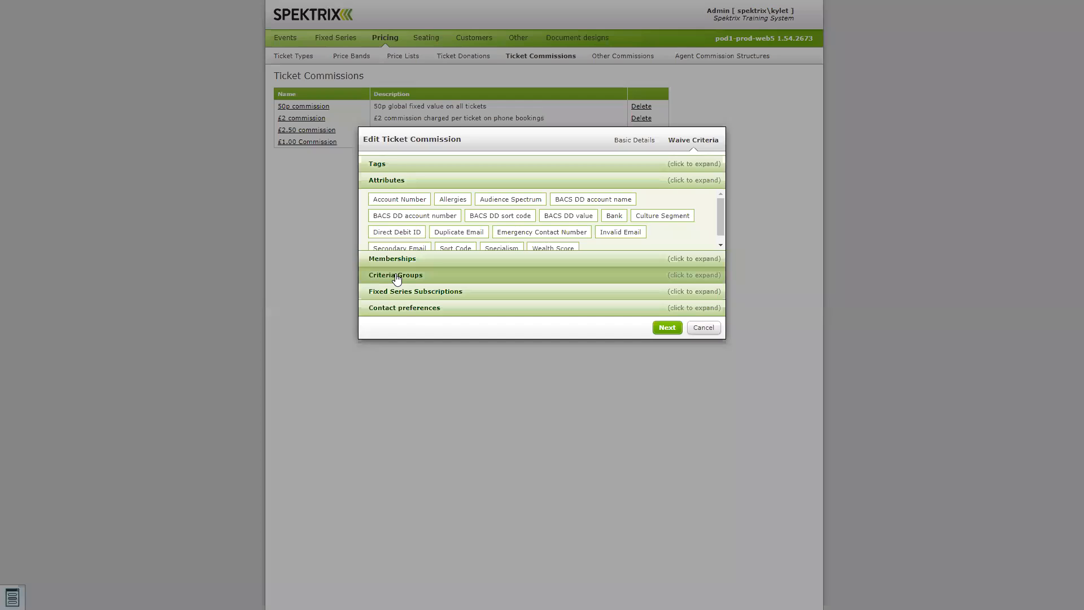
pyautogui.click(397, 276)
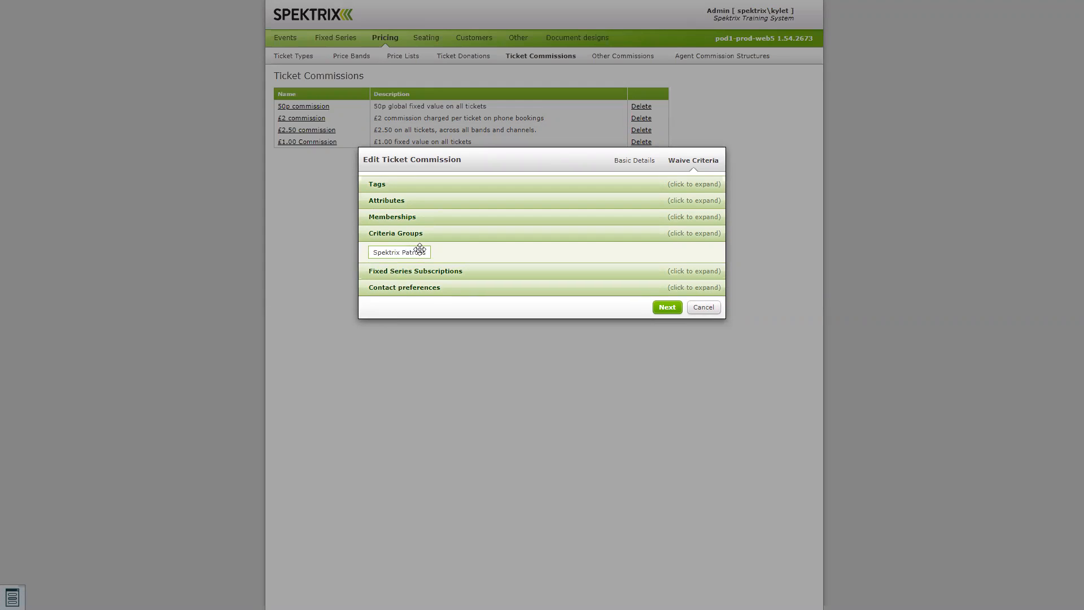
pyautogui.moveTo(420, 249)
pyautogui.click(440, 220)
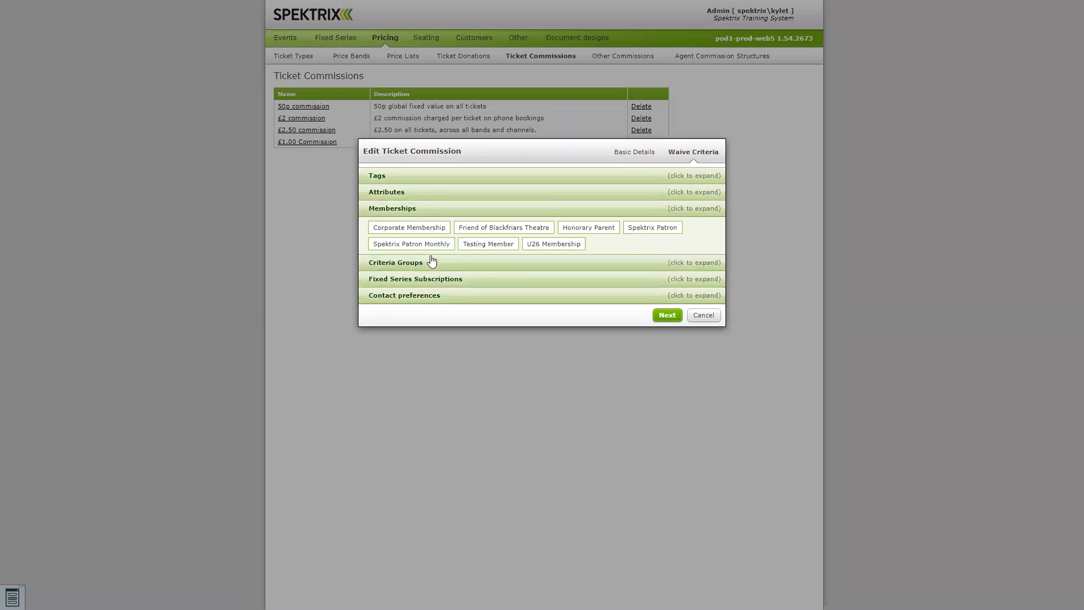
# Step: Examine the criteria groups that can waive the 50p commission, and close it without changes
pyautogui.click(430, 262)
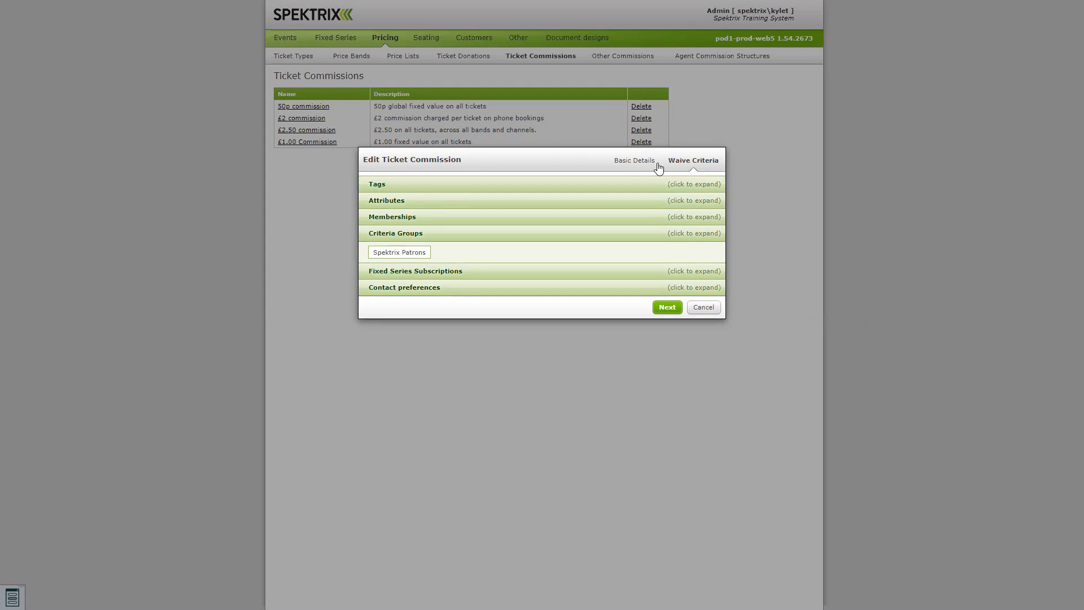
pyautogui.click(703, 307)
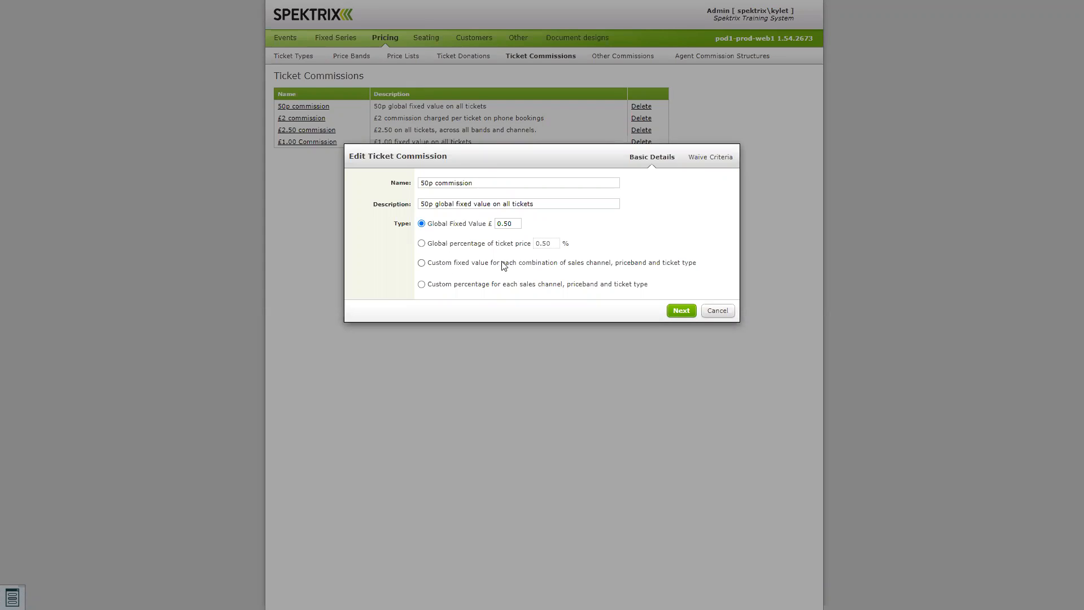
pyautogui.click(713, 316)
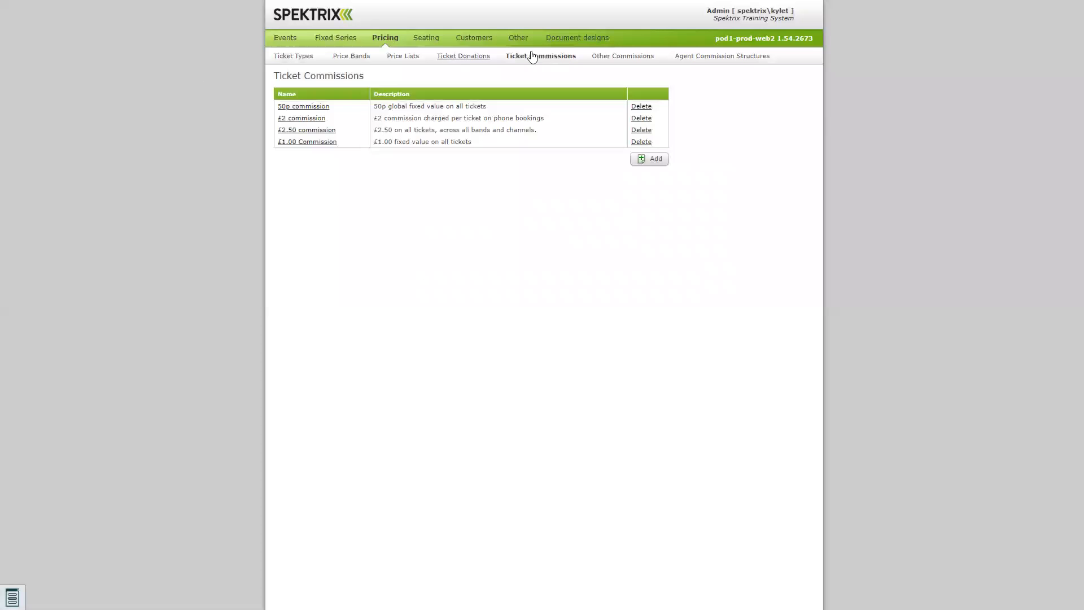
# Step: Open the Other Commissions settings and examine the payment and transaction commissions, including Card Refund
pyautogui.click(605, 58)
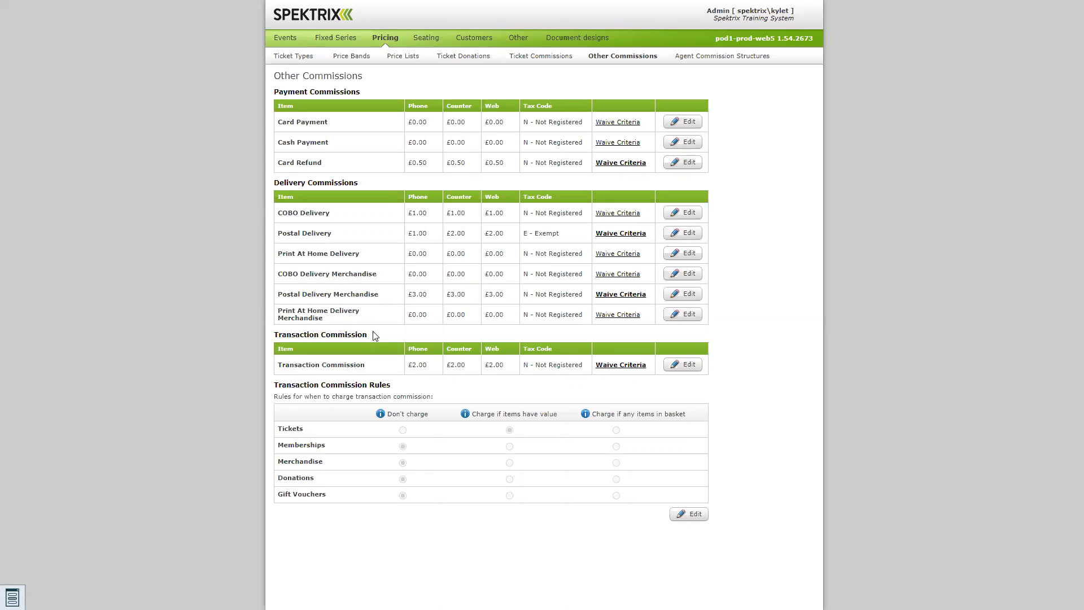
pyautogui.moveTo(373, 333); pyautogui.dragTo(275, 332)
pyautogui.click(265, 131)
pyautogui.moveTo(278, 164); pyautogui.dragTo(322, 164)
pyautogui.click(333, 166)
# Step: Open the Card Refund commission for editing and examine its phone charge and available tax codes
pyautogui.click(689, 164)
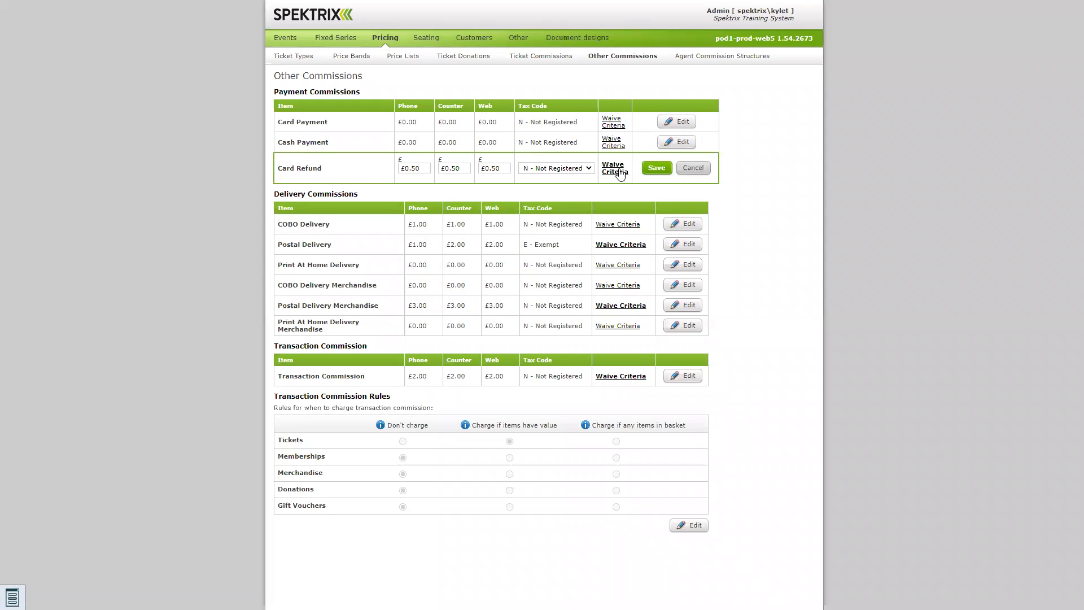
pyautogui.click(409, 168)
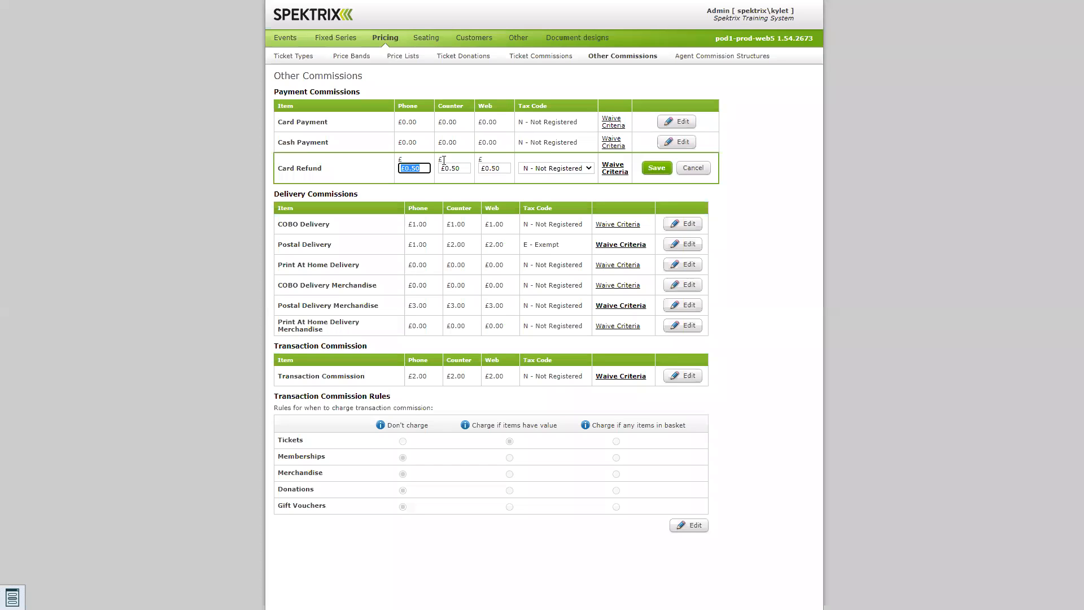
pyautogui.click(402, 177)
pyautogui.click(576, 170)
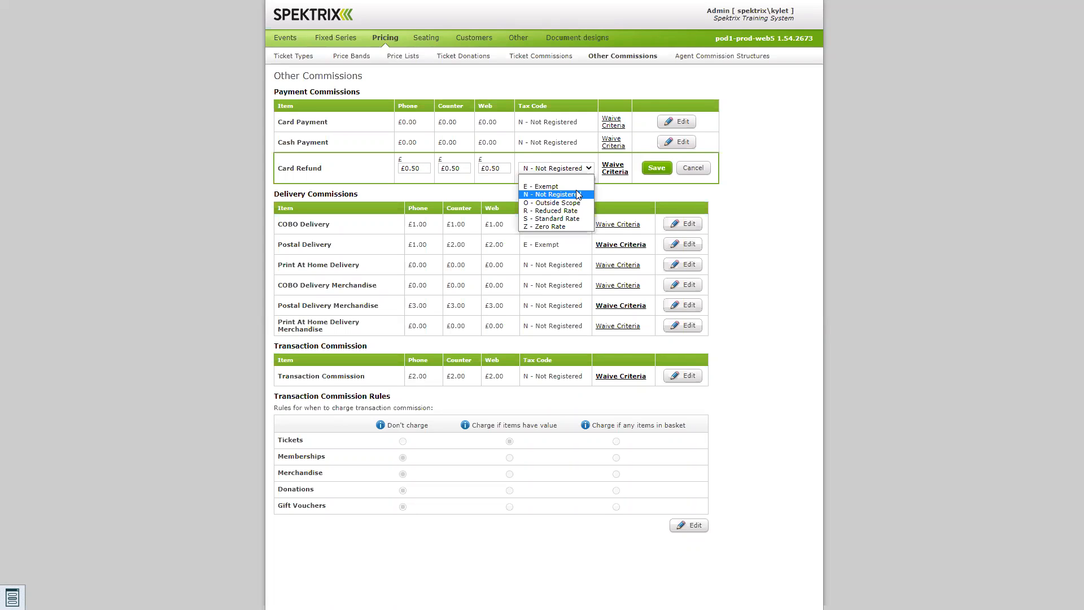
pyautogui.click(593, 194)
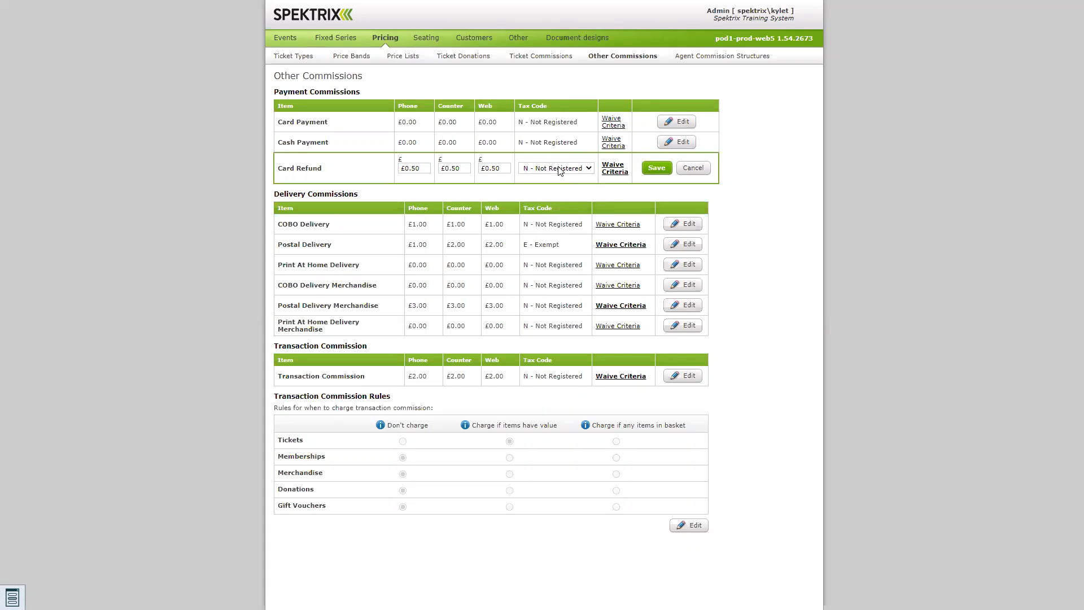
# Step: Cancel the Card Refund edit and examine the criteria that waive its commission
pyautogui.click(621, 175)
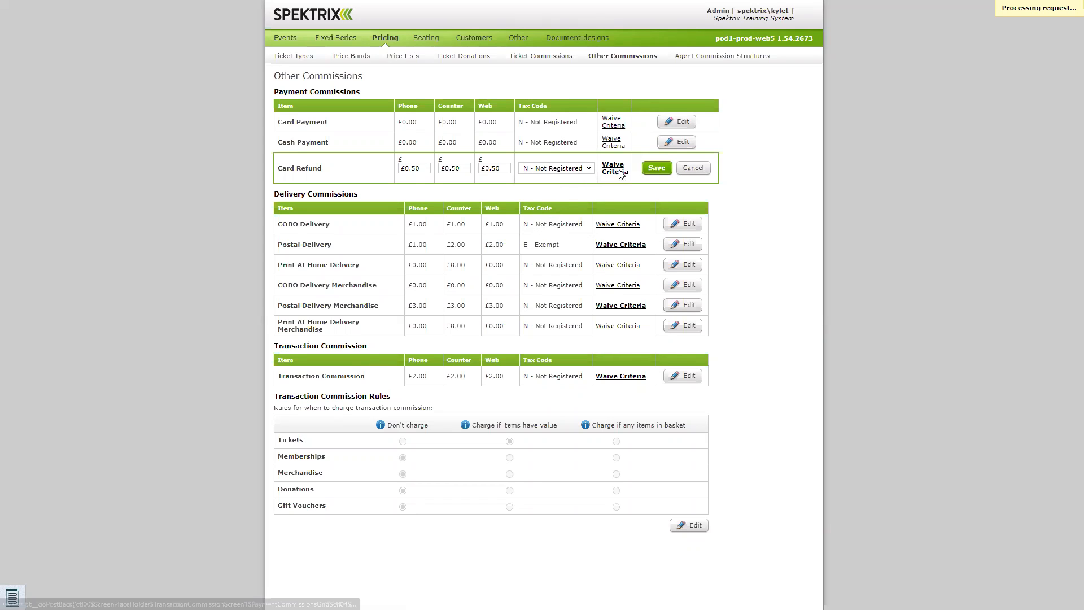
pyautogui.click(650, 263)
pyautogui.click(689, 168)
pyautogui.click(634, 164)
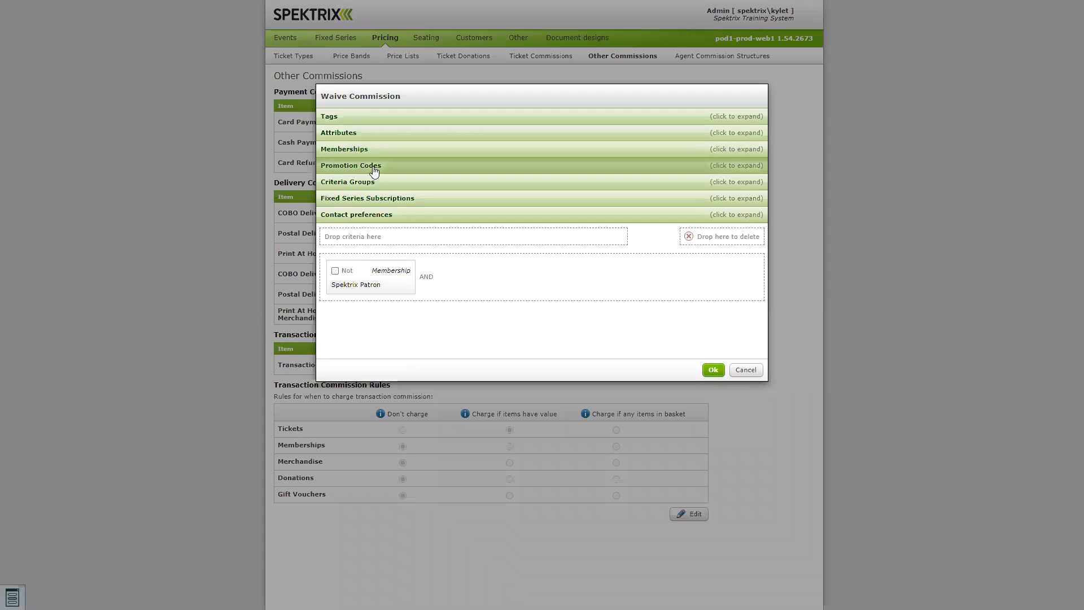
pyautogui.click(735, 370)
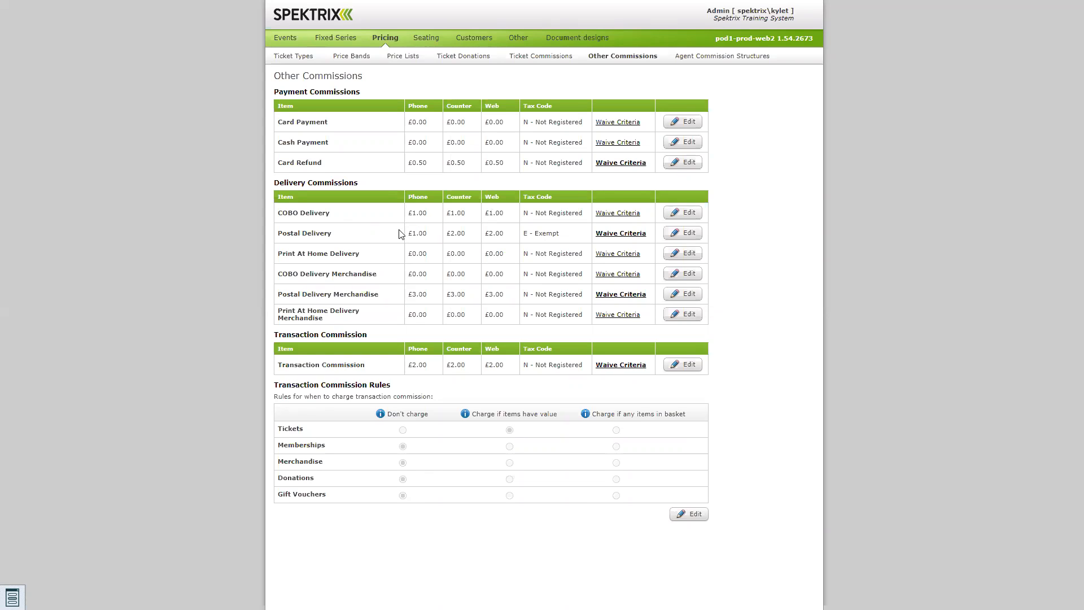
# Step: Set the phone commission for Postal Delivery to £2.00 and save it
pyautogui.click(697, 234)
pyautogui.click(414, 237)
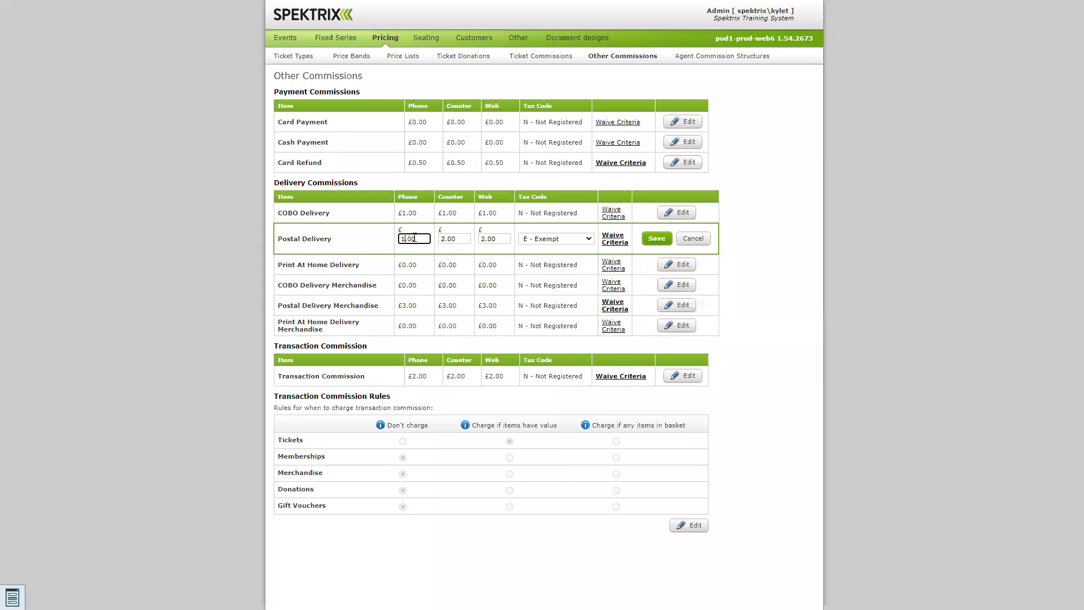
pyautogui.press('BackSpace')
pyautogui.press('BackSpace')
pyautogui.press('BackSpace')
pyautogui.press('BackSpace')
pyautogui.write('2.00')
pyautogui.click(649, 239)
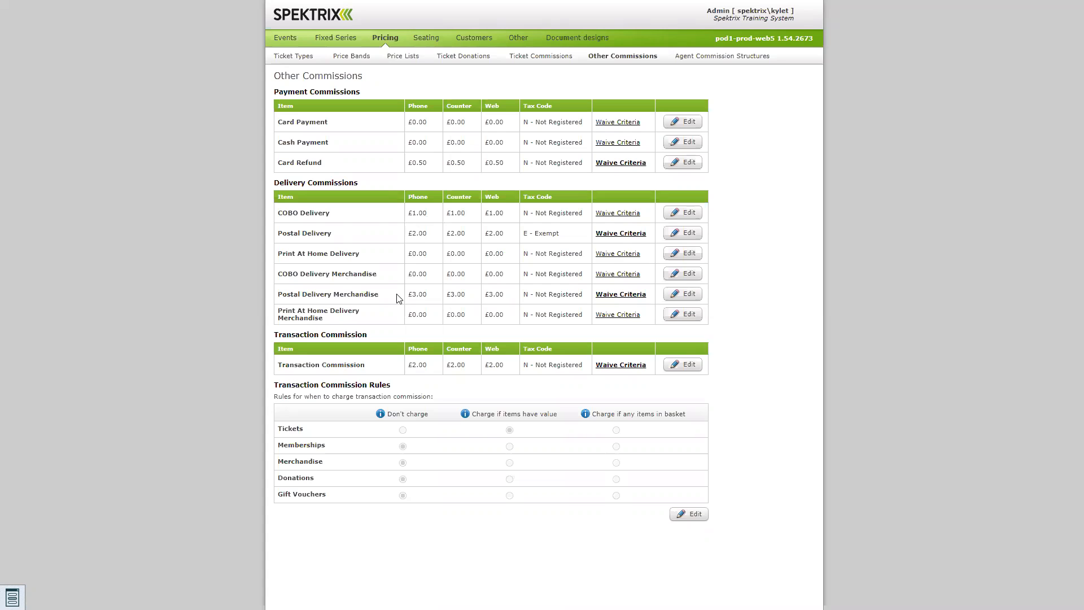
# Step: Add the Spektrix Patron membership as a waive criterion for the COBO Delivery commission
pyautogui.click(613, 214)
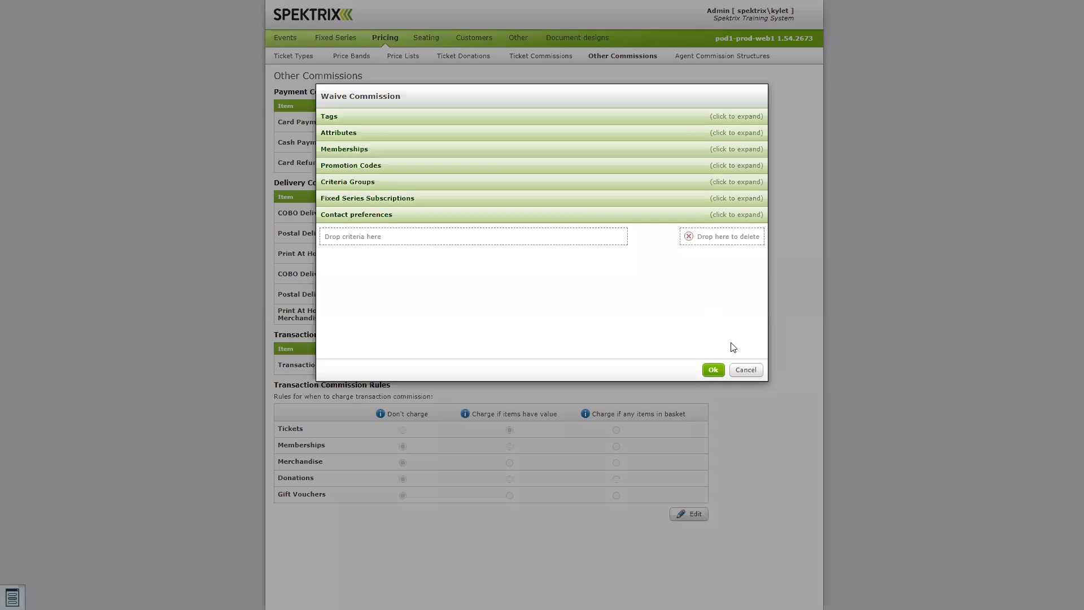
pyautogui.click(367, 148)
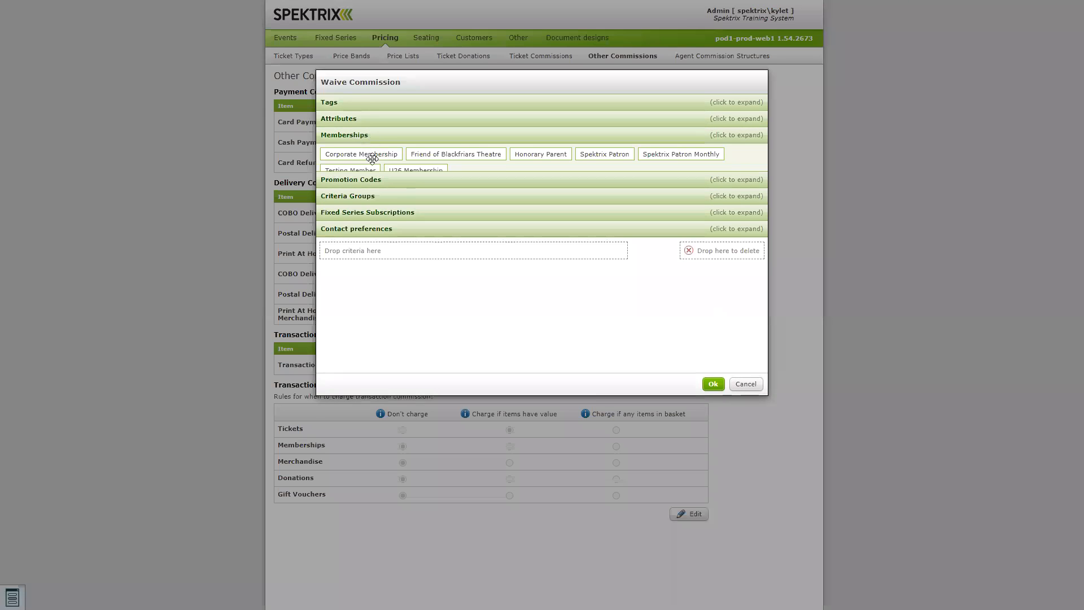
pyautogui.moveTo(605, 150); pyautogui.dragTo(434, 261)
pyautogui.click(714, 390)
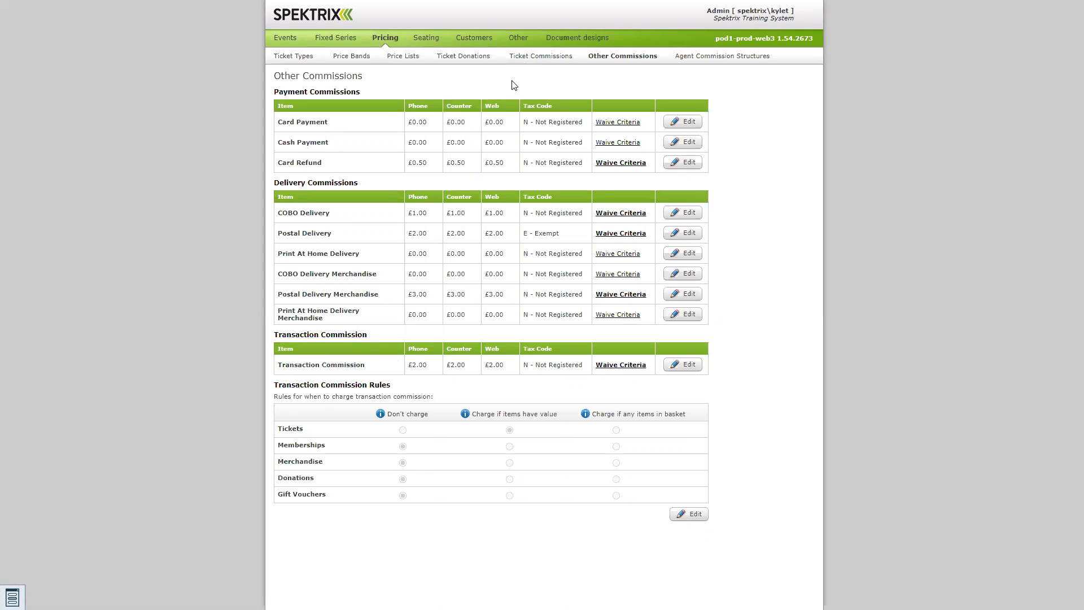
# Step: Open the Transaction Commission for editing, examine its phone charge, and cancel the edit
pyautogui.tripleClick(416, 365)
pyautogui.click(683, 364)
pyautogui.doubleClick(431, 372)
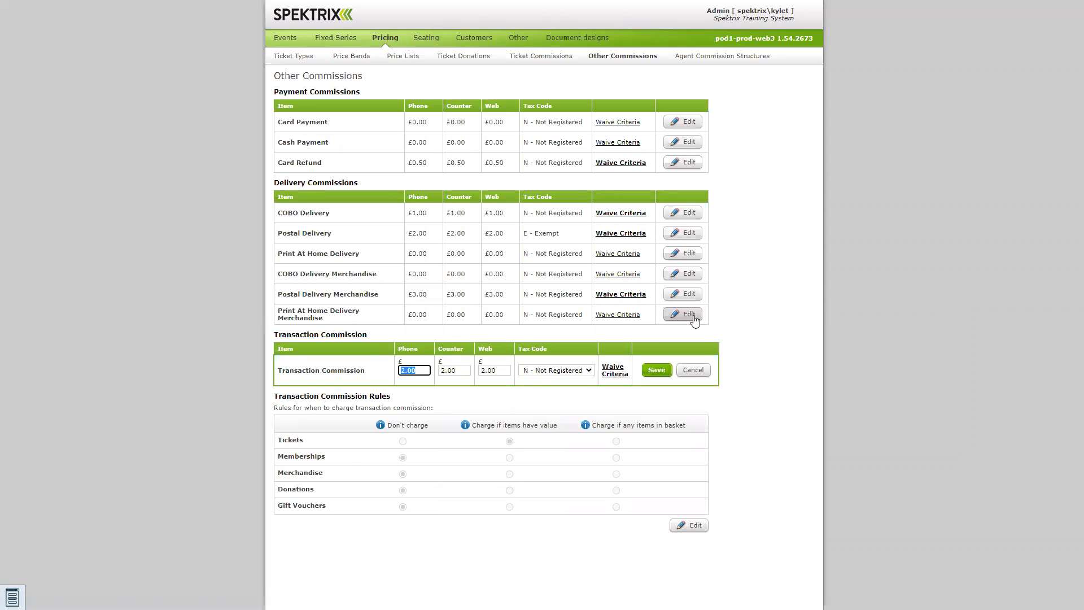
pyautogui.click(707, 372)
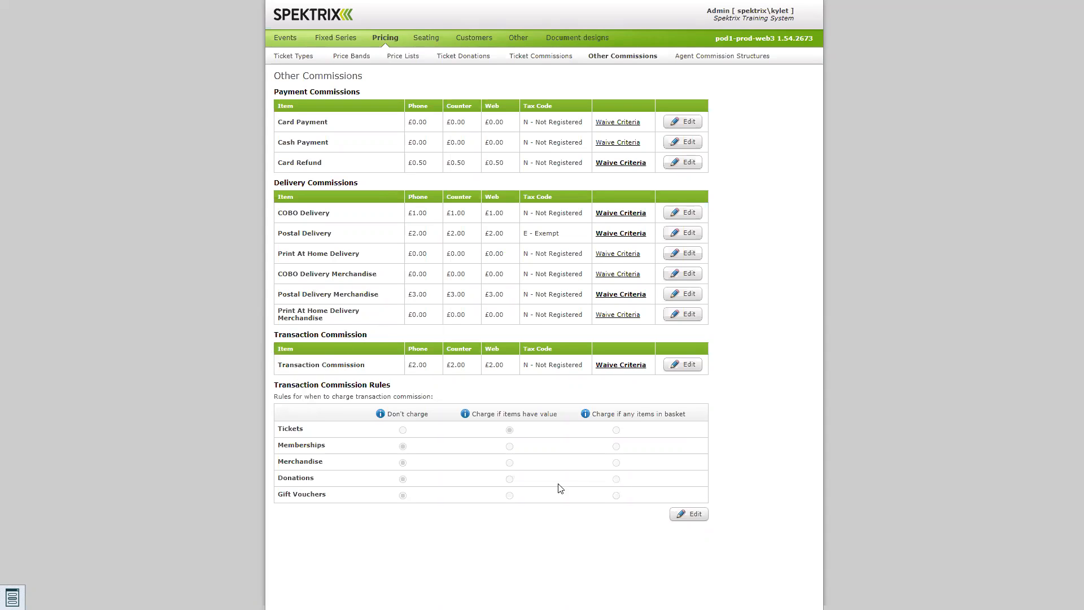
# Step: Try "Charge if any items in basket" for the Tickets transaction commission rule, and save it back as "Charge if items have value"
pyautogui.moveTo(389, 419)
pyautogui.click(690, 514)
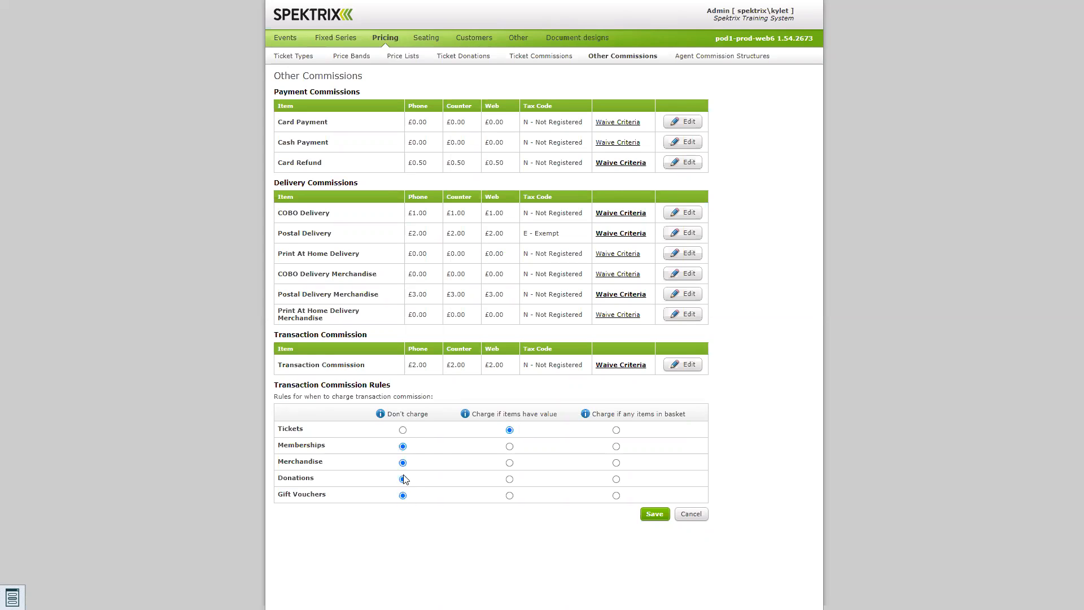
pyautogui.click(616, 430)
pyautogui.click(510, 431)
pyautogui.click(644, 514)
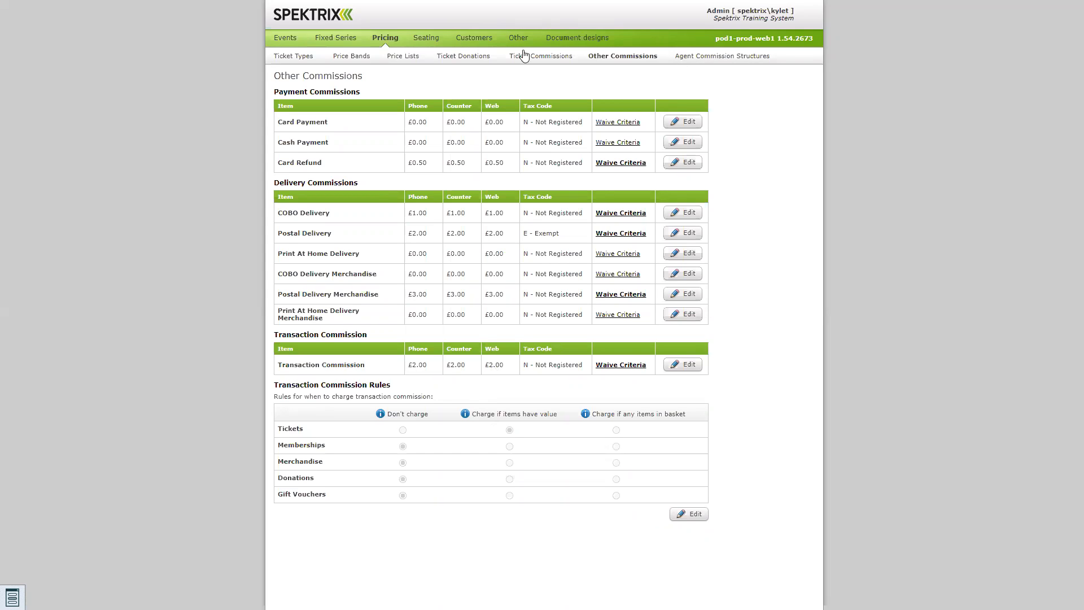
# Step: Open the Seating settings and look through the venues and the full list of seating plans
pyautogui.click(427, 38)
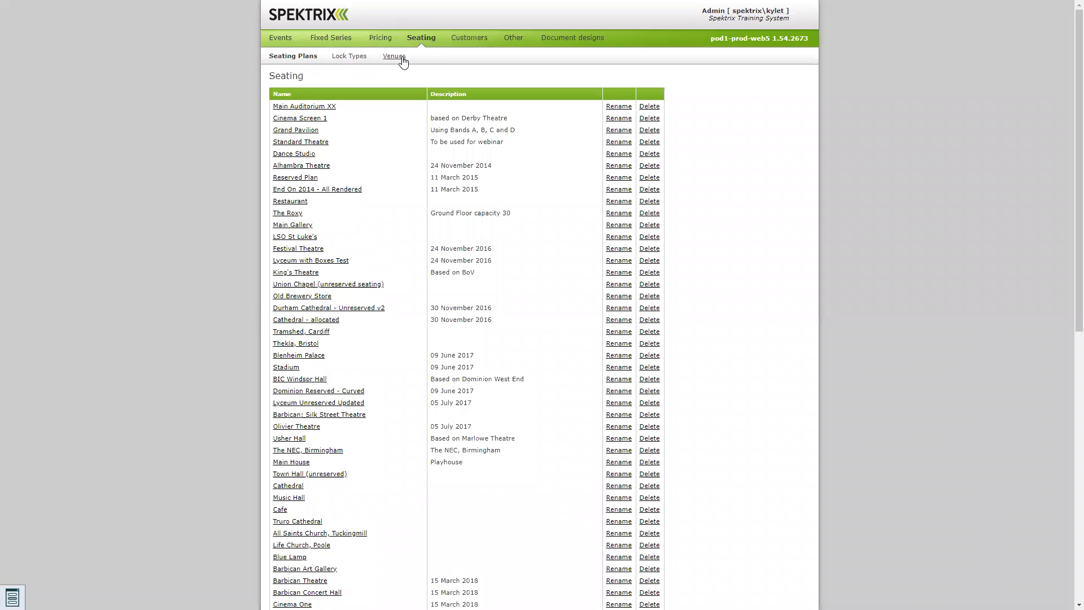
pyautogui.click(402, 61)
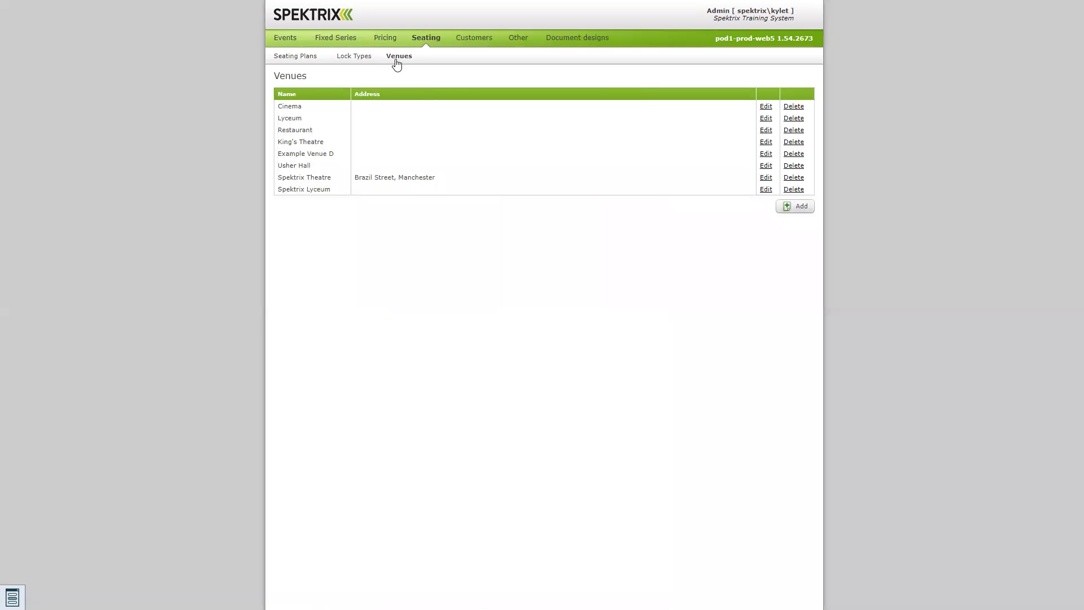
pyautogui.click(292, 56)
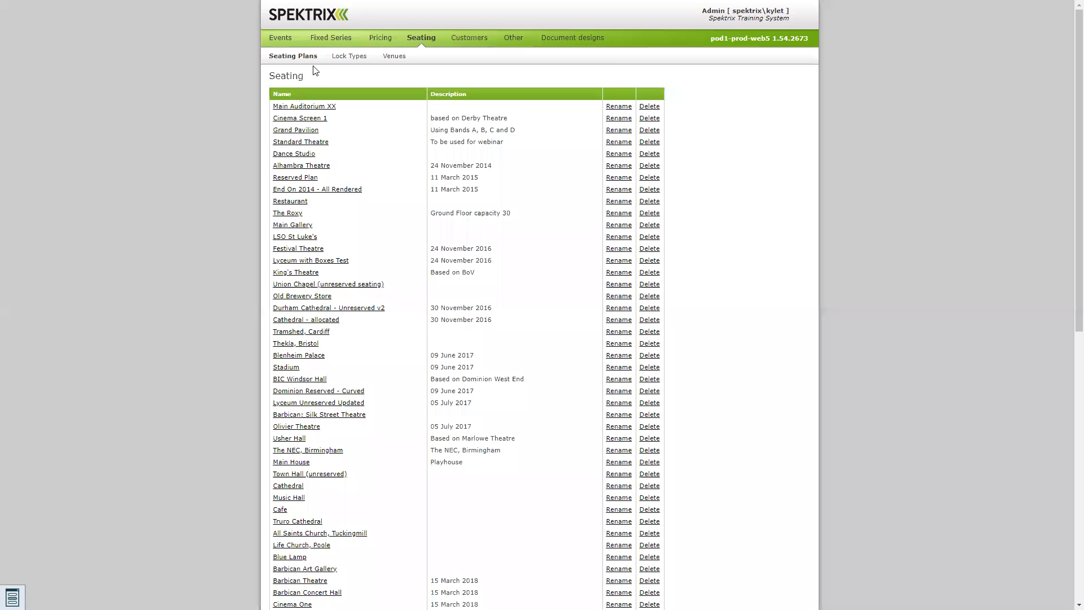
pyautogui.scroll(-9, 315, 71)
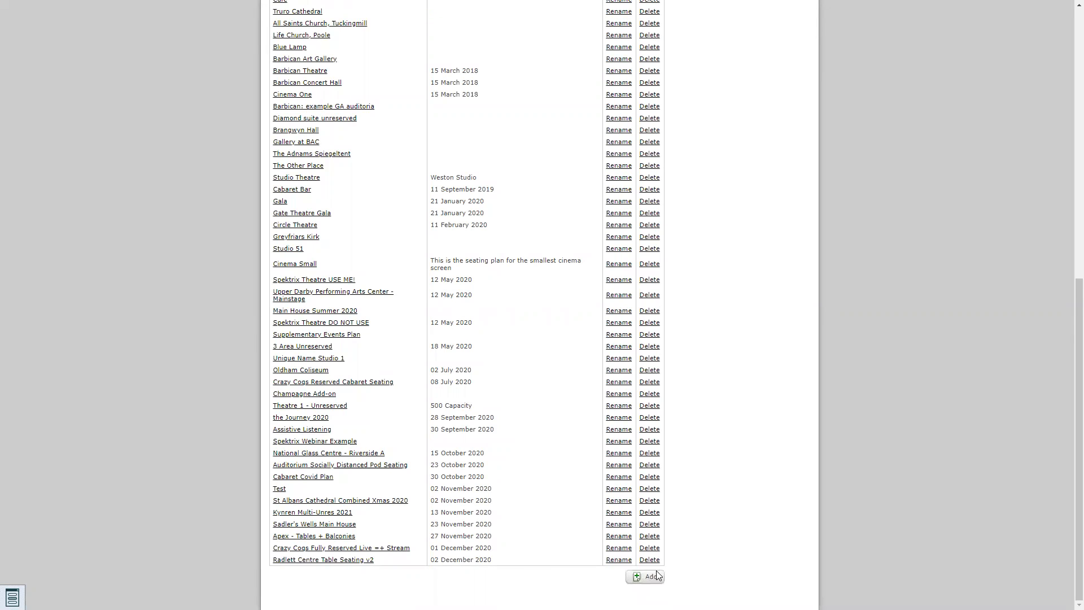
pyautogui.scroll(10, 310, 336)
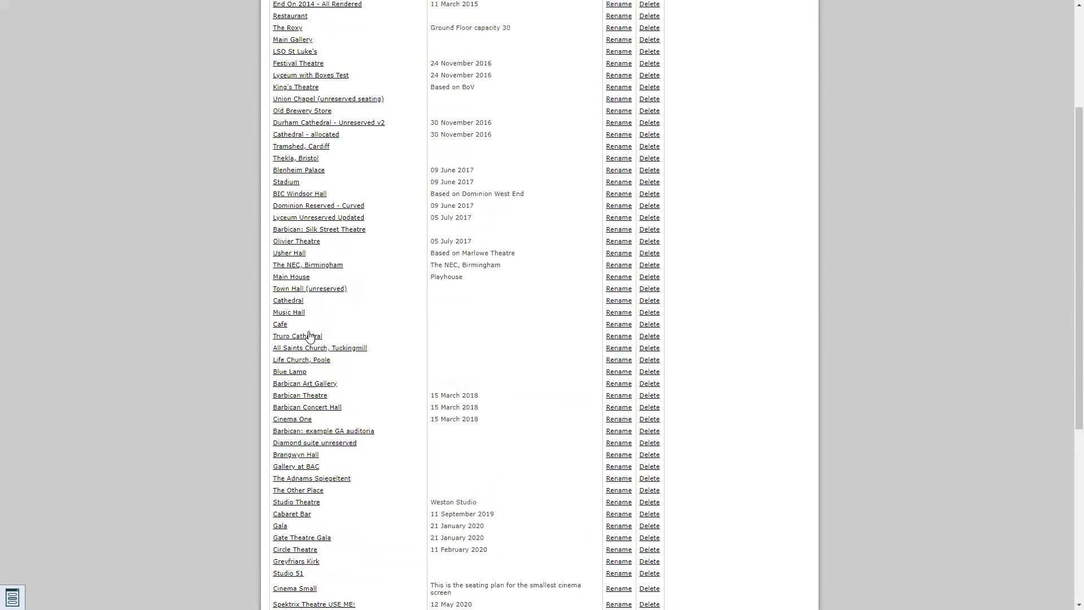
pyautogui.scroll(-8, 356, 299)
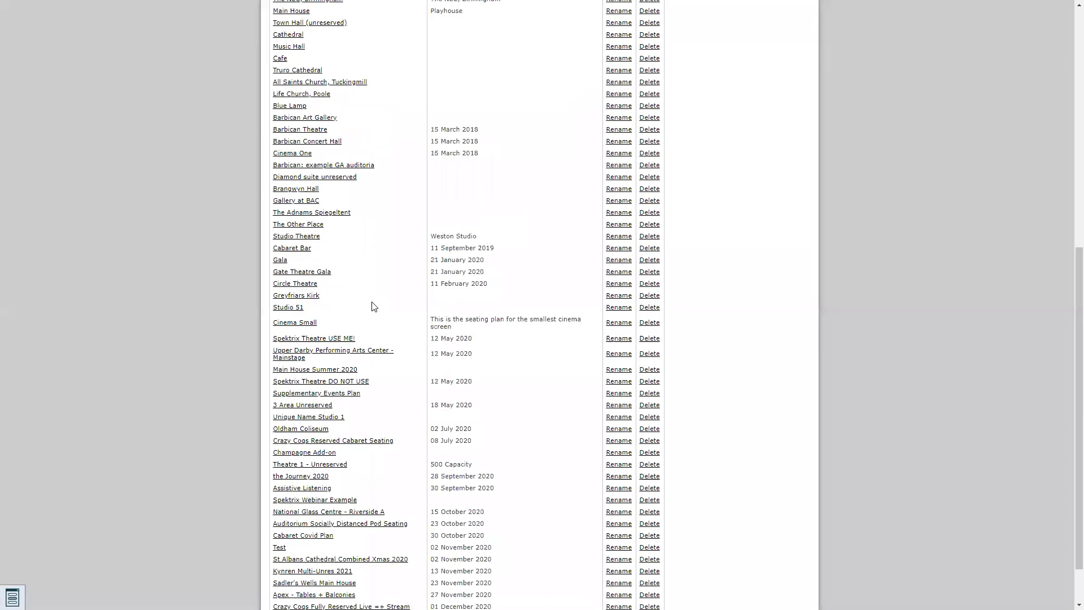
pyautogui.scroll(8, 370, 302)
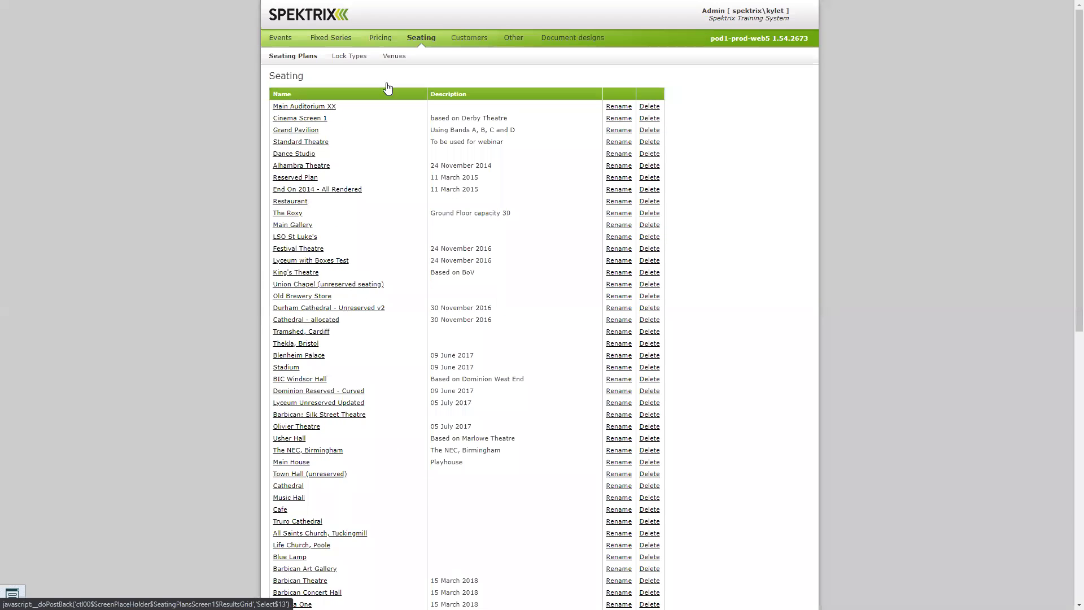
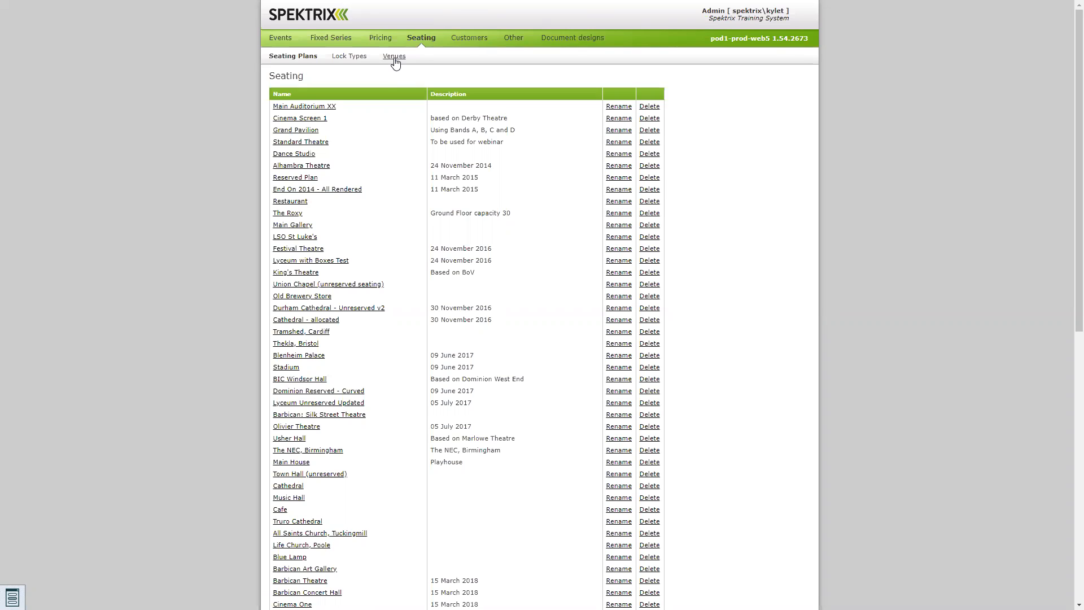
# Step: Try adding a venue named The Spektrix Theatre with no address, and cancel it
pyautogui.click(392, 55)
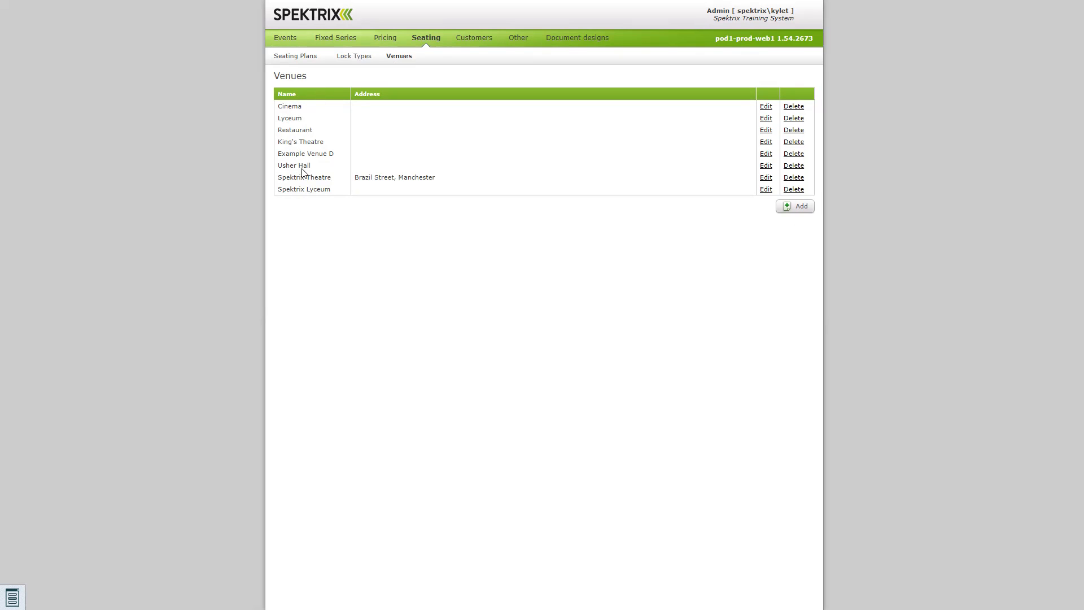
pyautogui.moveTo(338, 182); pyautogui.dragTo(277, 182)
pyautogui.click(791, 208)
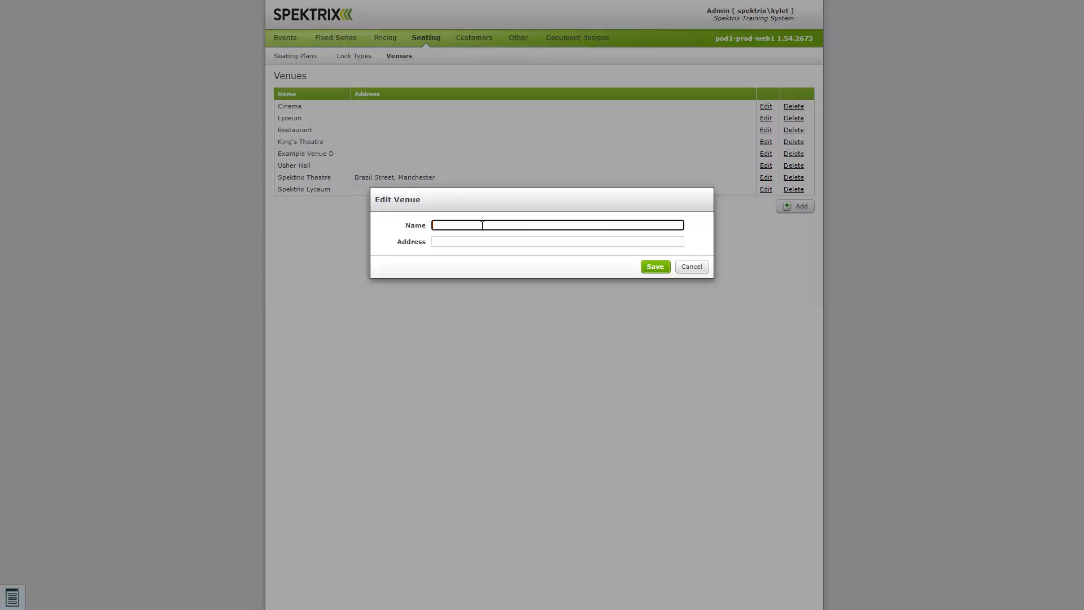
pyautogui.write('The Spektrix Tha')
pyautogui.press('BackSpace')
pyautogui.write('e')
pyautogui.click(489, 240)
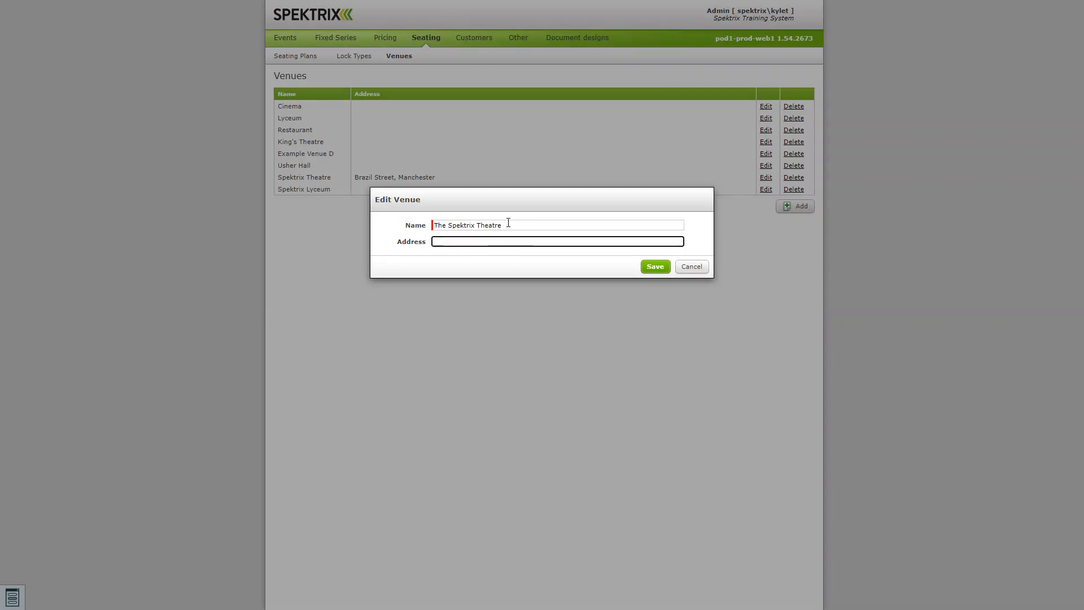
pyautogui.click(423, 223)
pyautogui.click(446, 244)
pyautogui.click(684, 266)
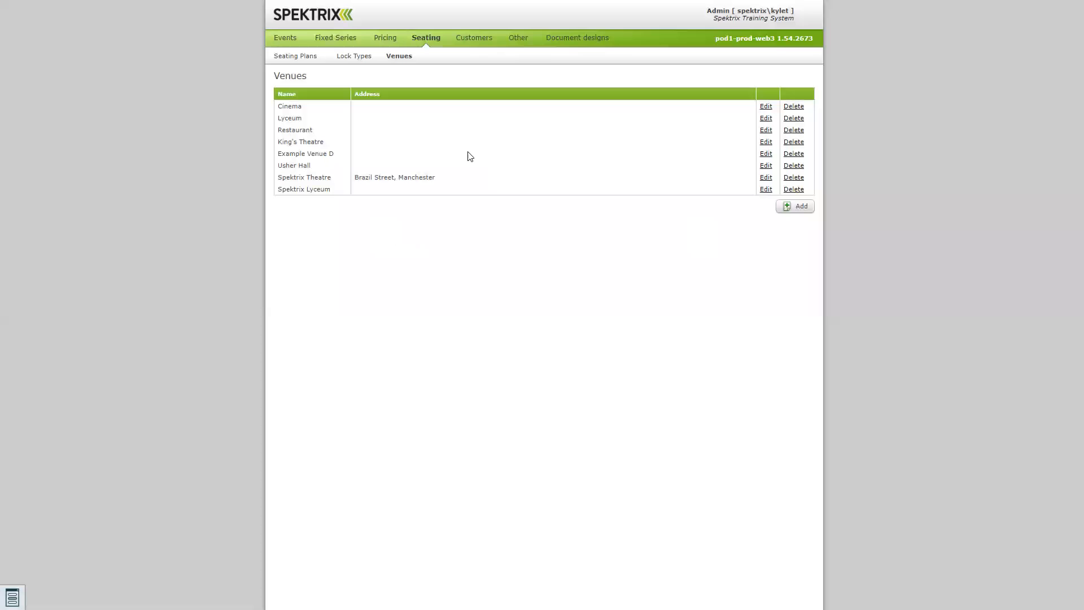
pyautogui.moveTo(334, 177); pyautogui.dragTo(282, 177)
# Step: Start a new active lock type named New Lock Type with the description "For internal reference"
pyautogui.click(364, 58)
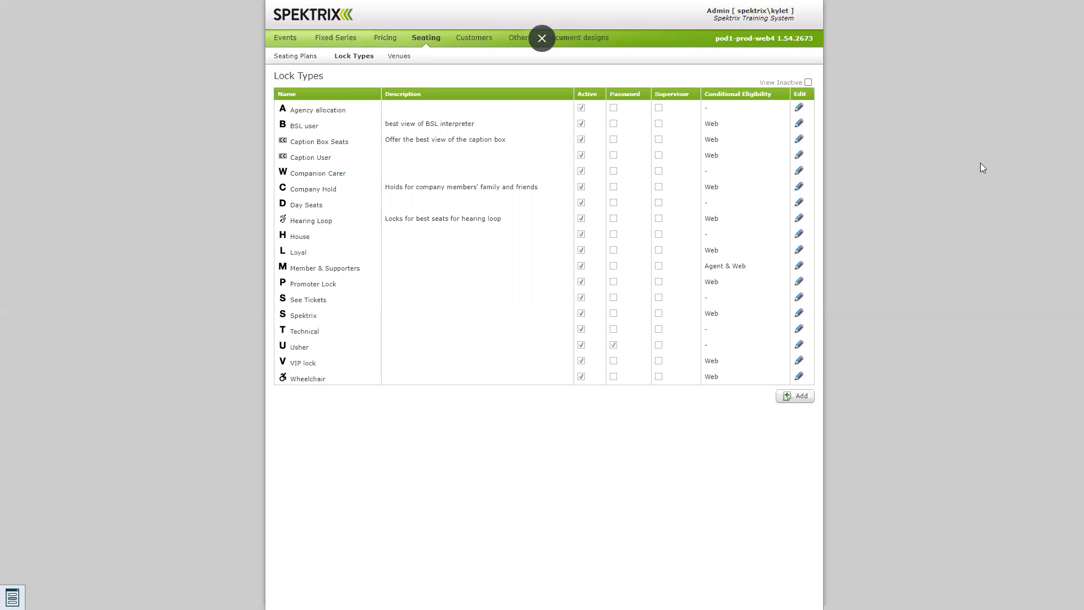
pyautogui.click(790, 401)
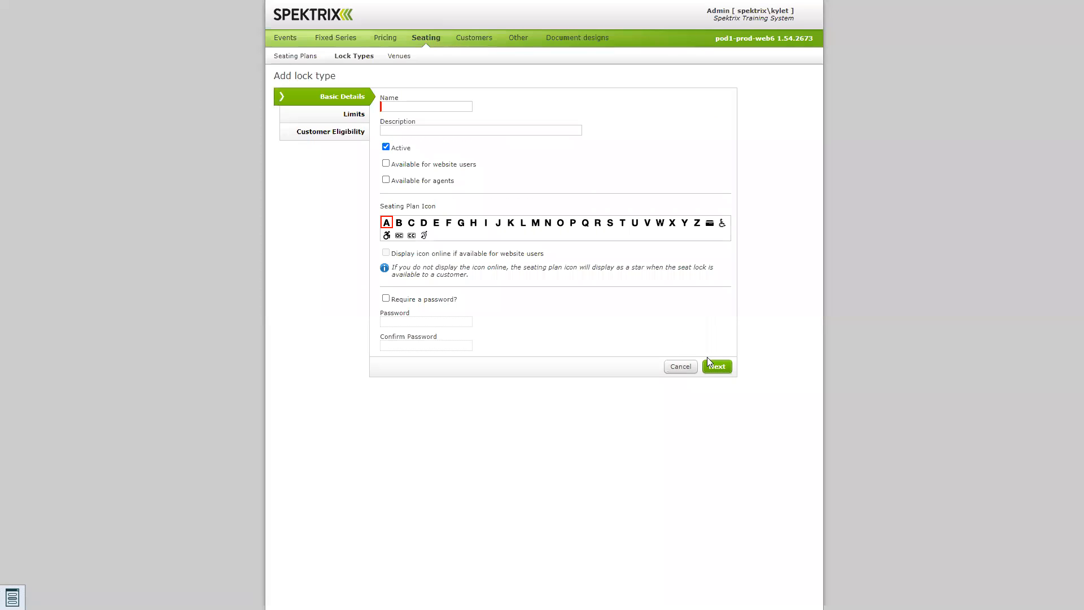
pyautogui.click(409, 106)
pyautogui.write('New Lock Type')
pyautogui.click(454, 130)
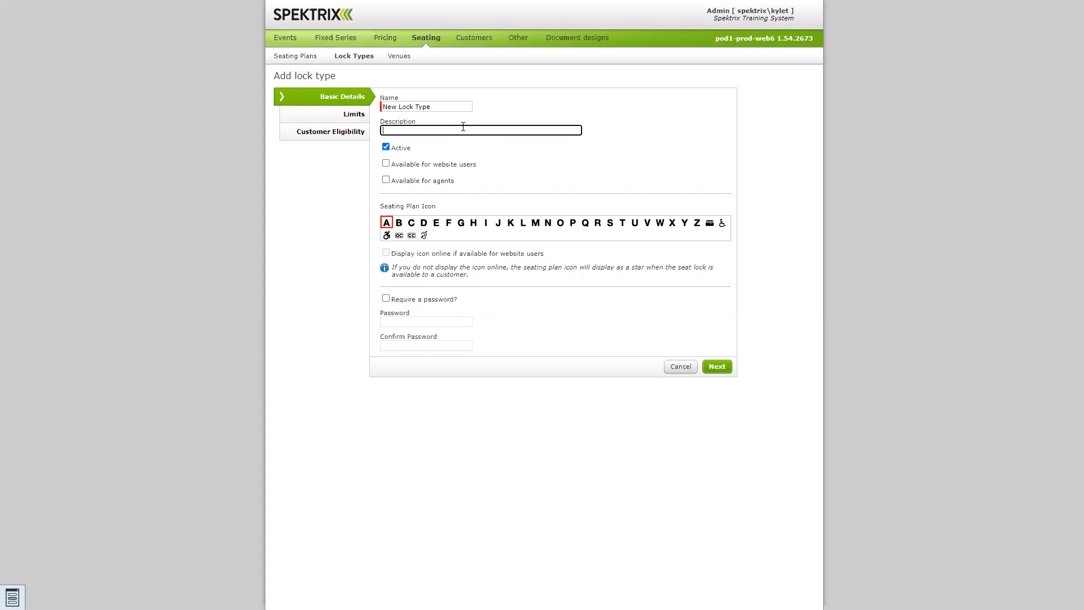
pyautogui.write('For intenal reference')
pyautogui.click(409, 131)
pyautogui.write('r')
pyautogui.click(386, 148)
pyautogui.click(385, 149)
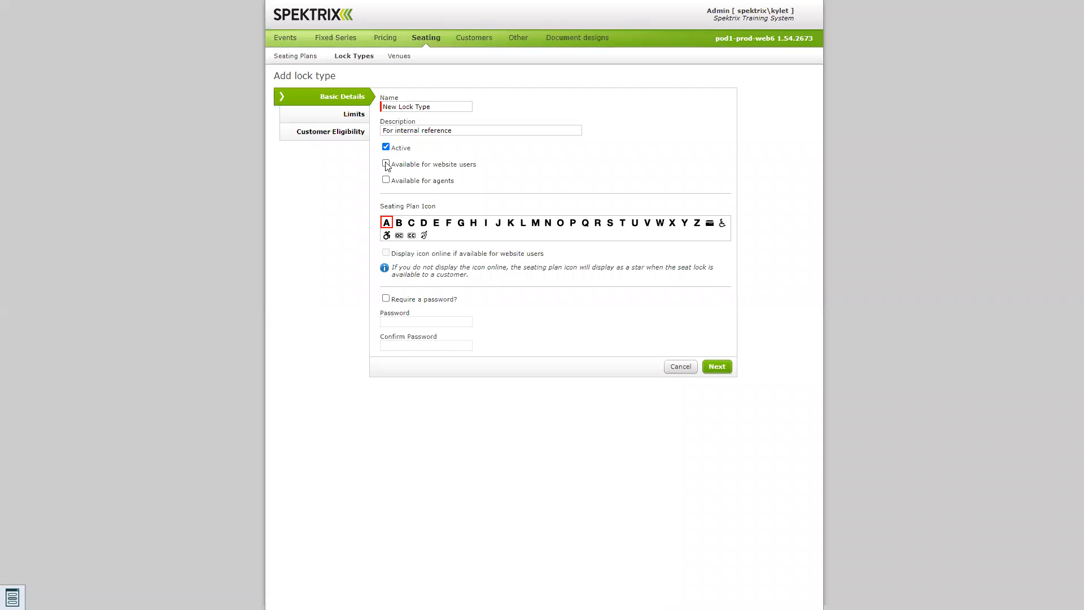
# Step: Make the new lock type available for website users, and try its availability for agents
pyautogui.click(386, 164)
pyautogui.click(386, 180)
pyautogui.click(386, 180)
pyautogui.moveTo(476, 171); pyautogui.dragTo(395, 180)
pyautogui.click(440, 171)
# Step: Try letter A, wheelchair, caption and hearing symbols as the lock type's seating plan icon, with website availability turned off
pyautogui.click(722, 226)
pyautogui.click(386, 163)
pyautogui.click(387, 222)
pyautogui.click(711, 225)
pyautogui.click(387, 236)
pyautogui.click(398, 237)
pyautogui.click(411, 237)
pyautogui.click(425, 236)
# Step: Make the lock type available for website users with the active wheelchair icon, and set that icon to display online
pyautogui.click(386, 163)
pyautogui.click(387, 236)
pyautogui.click(386, 253)
pyautogui.moveTo(548, 255); pyautogui.dragTo(398, 257)
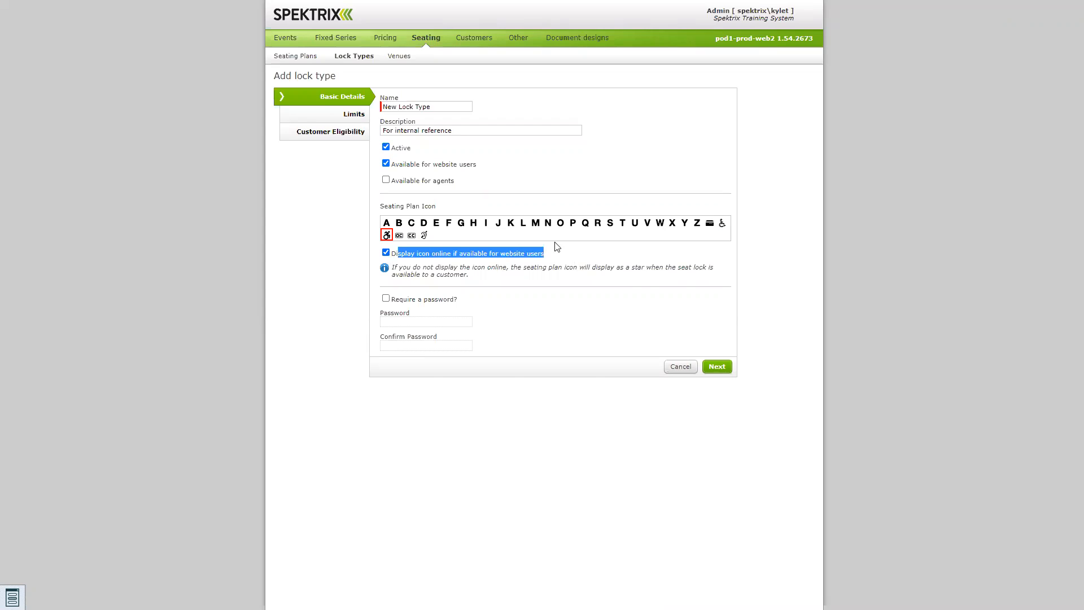
pyautogui.click(387, 252)
pyautogui.click(386, 253)
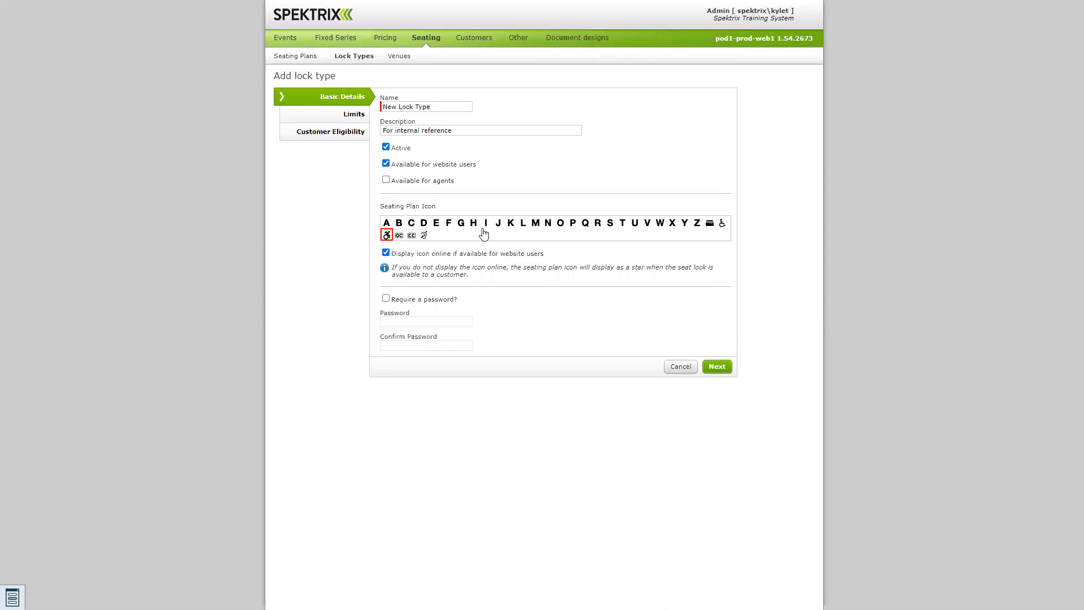
# Step: Turn off website availability, try requiring a password and filling in the password field, and remove the requirement
pyautogui.click(385, 298)
pyautogui.click(385, 163)
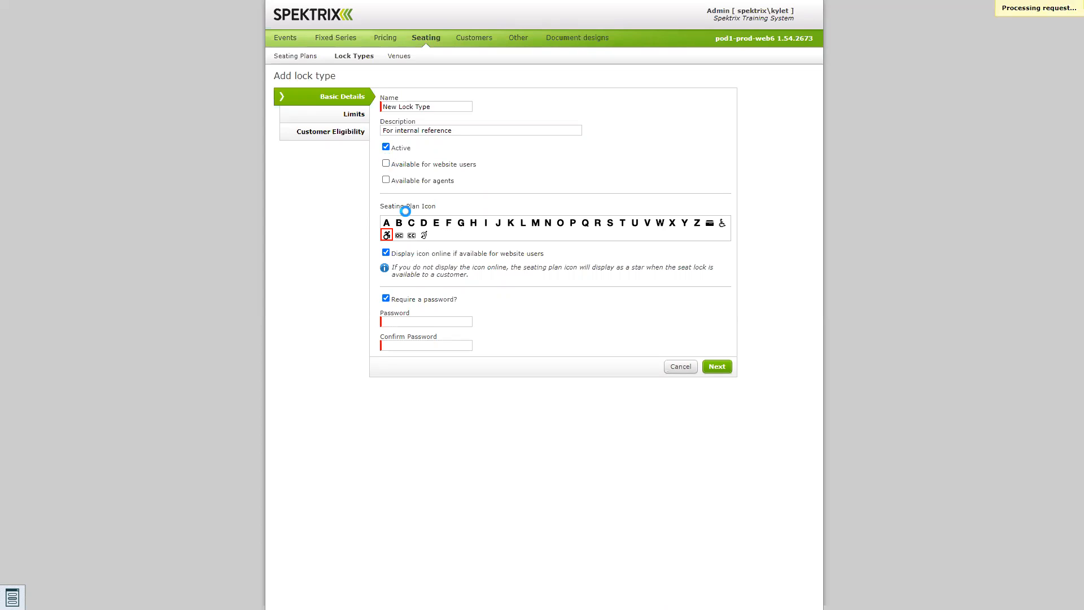
pyautogui.click(405, 322)
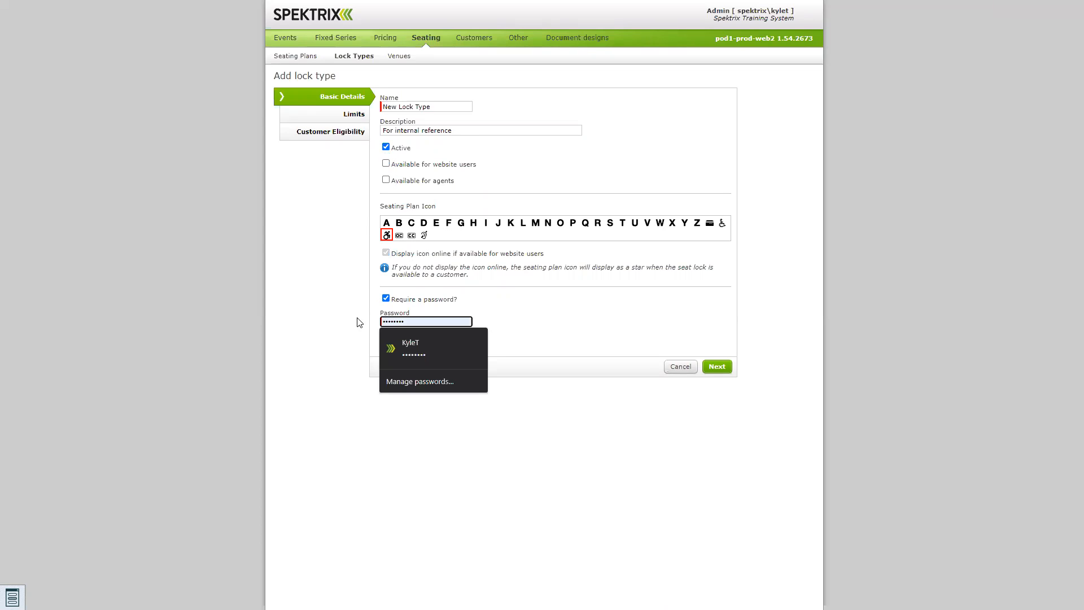
pyautogui.click(426, 331)
pyautogui.click(386, 297)
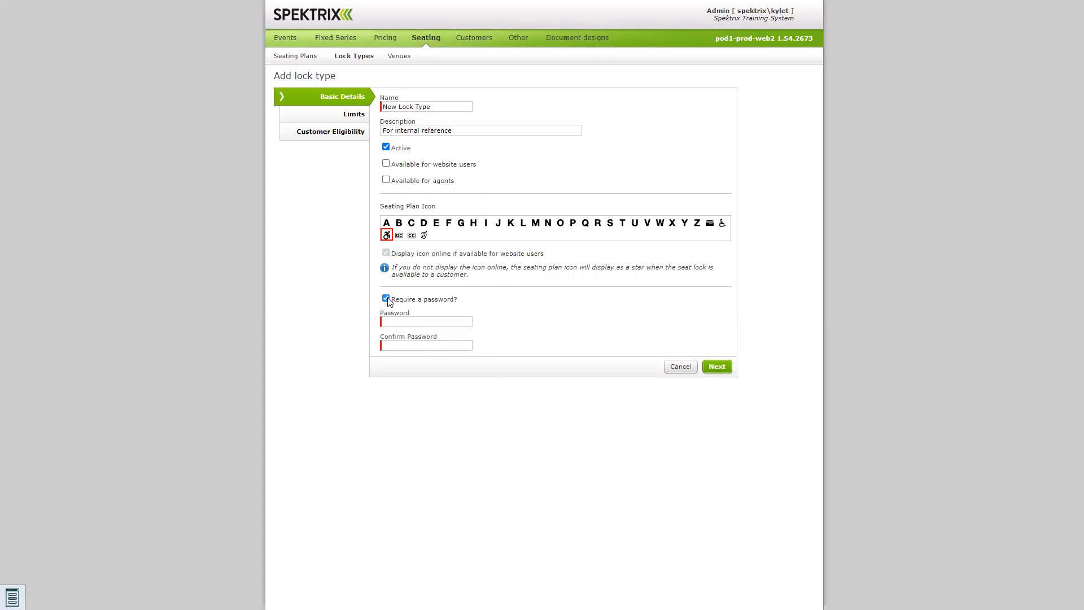
# Step: Make the lock type available for both website users and agents, and continue to its limits
pyautogui.click(718, 366)
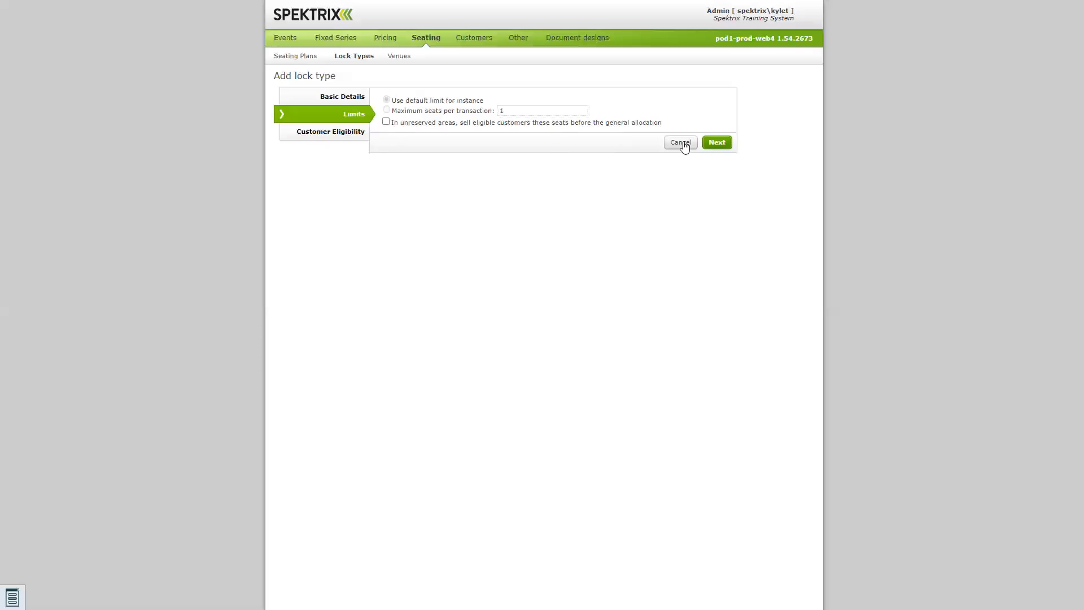
pyautogui.click(346, 103)
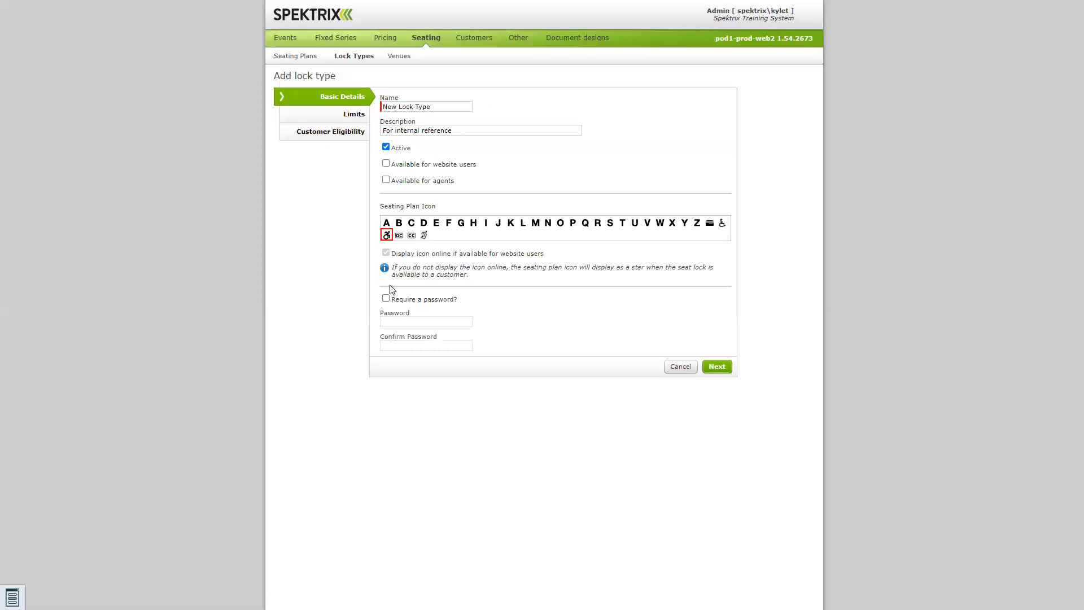
pyautogui.click(386, 163)
pyautogui.click(386, 179)
pyautogui.click(710, 364)
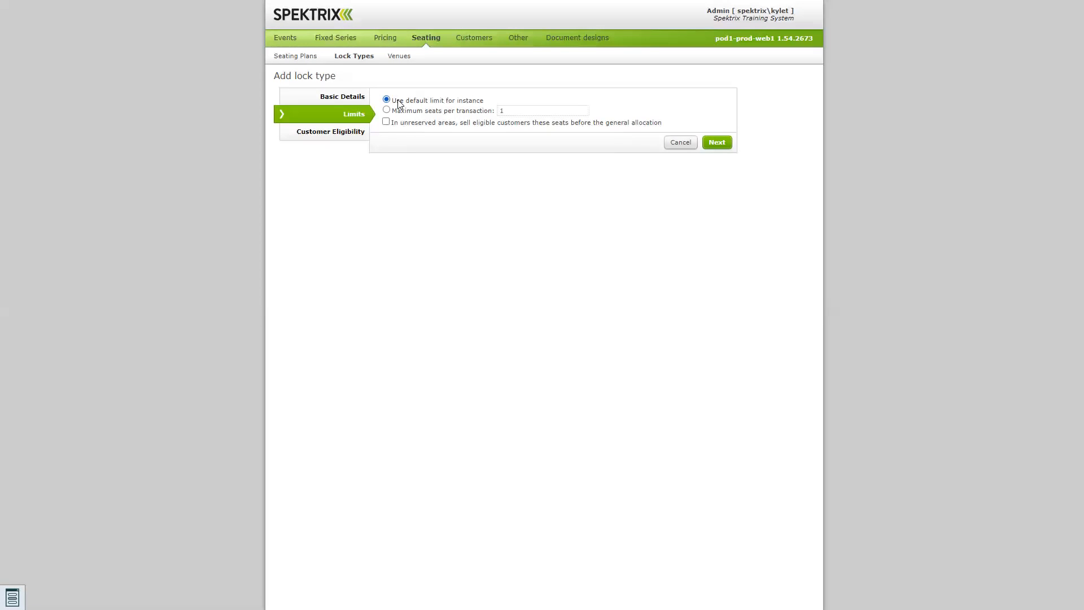
# Step: Try a maximum of 1 seat per transaction and the option to sell these seats first to eligible customers in unreserved areas
pyautogui.doubleClick(480, 101)
pyautogui.moveTo(442, 103); pyautogui.dragTo(392, 99)
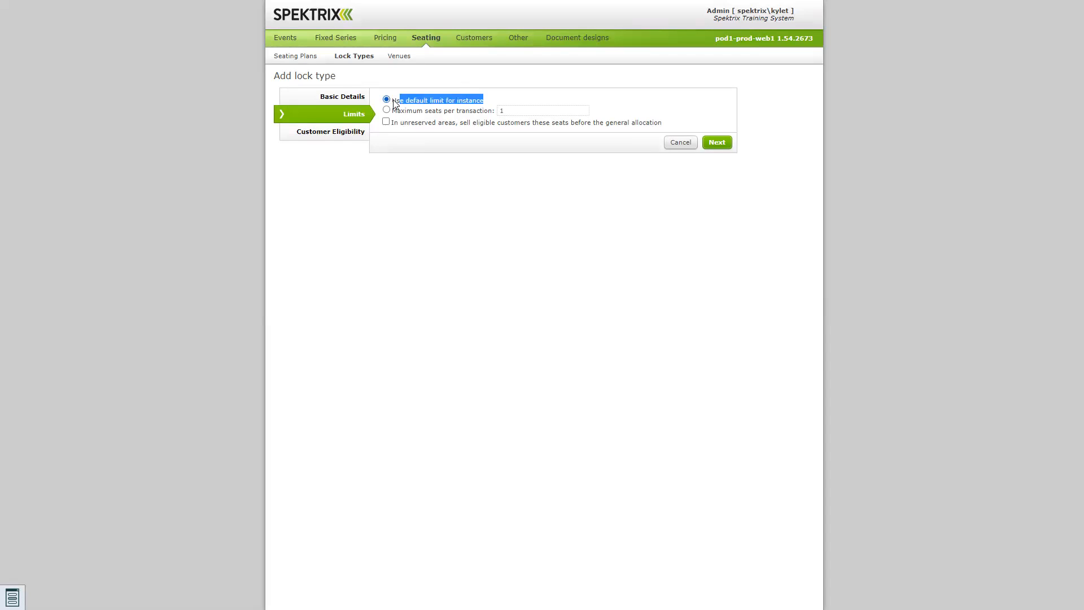
pyautogui.click(497, 101)
pyautogui.click(386, 110)
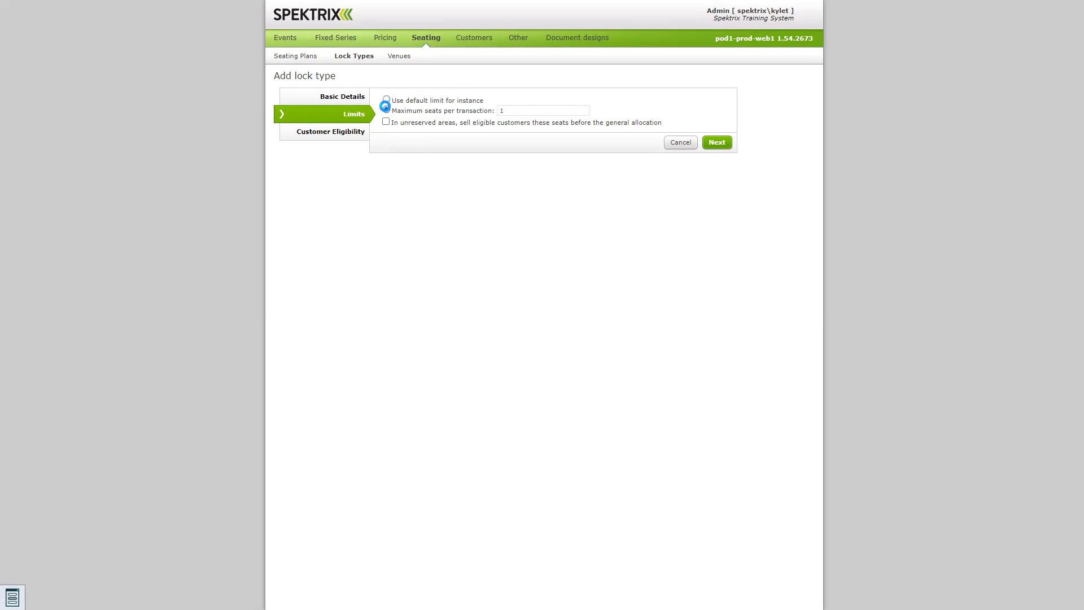
pyautogui.moveTo(522, 110); pyautogui.dragTo(483, 108)
pyautogui.click(535, 113)
pyautogui.click(387, 122)
pyautogui.click(385, 122)
# Step: Try the Wheelchair User tag as the lock type's customer eligibility criterion, and cancel the new lock type
pyautogui.click(713, 144)
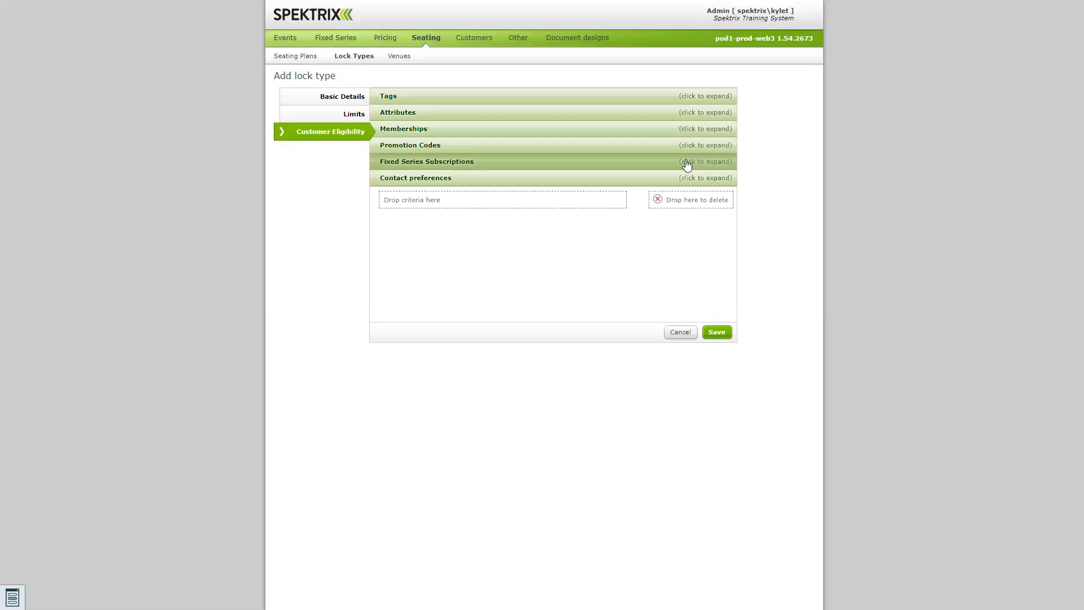
pyautogui.click(477, 99)
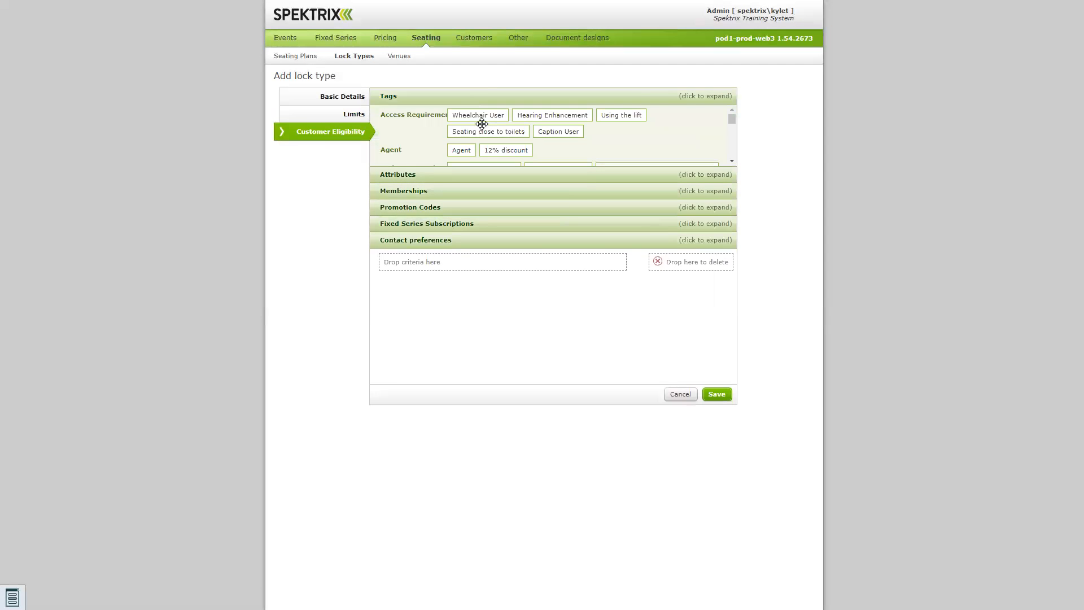
pyautogui.moveTo(482, 123); pyautogui.dragTo(444, 266)
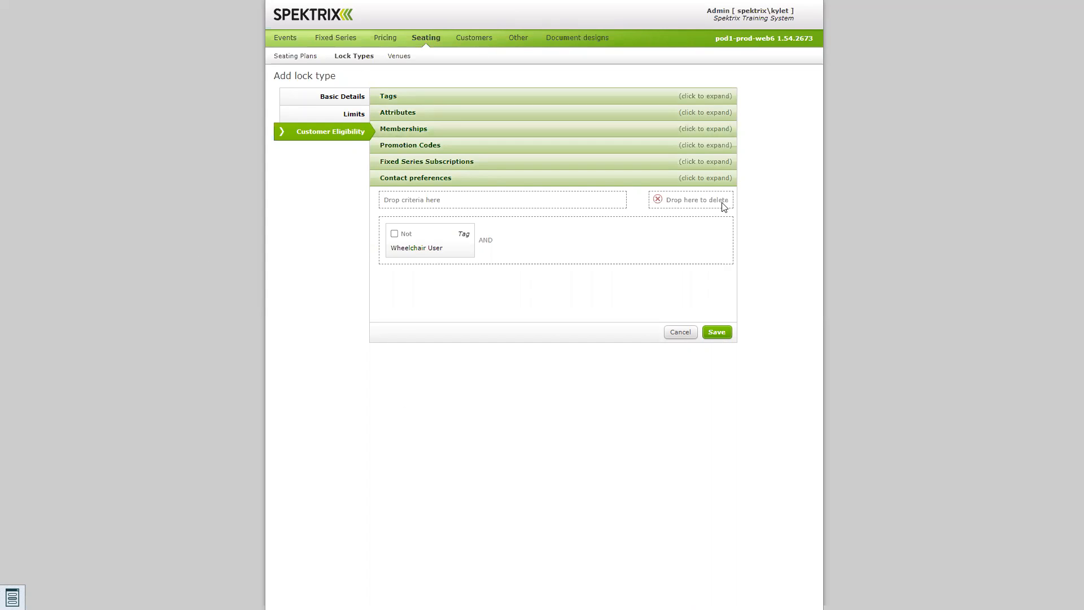
pyautogui.click(681, 333)
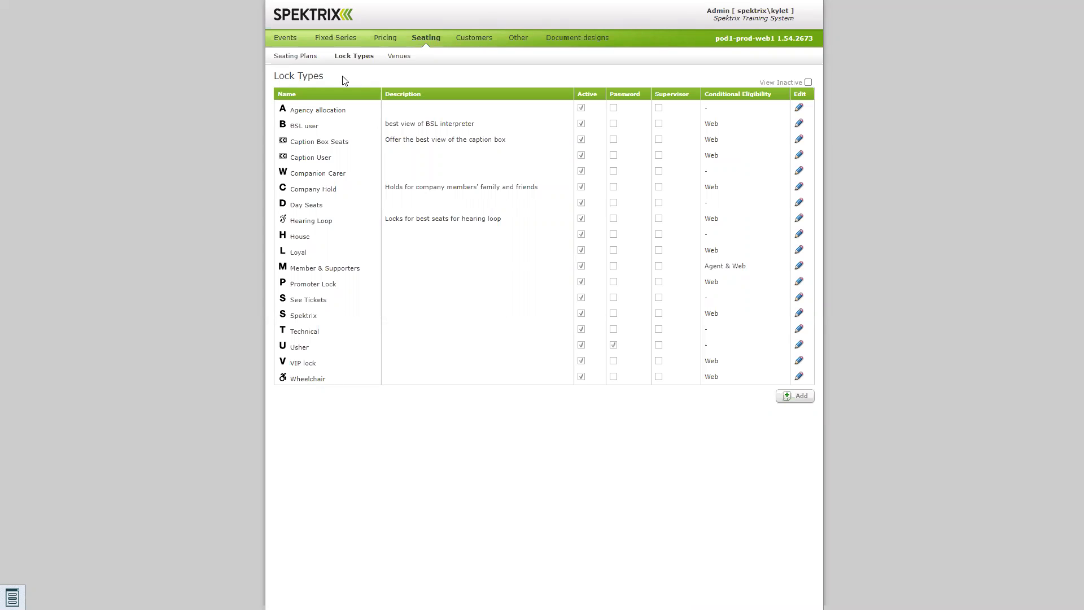
# Step: Look through the seating plans and start a new unreserved plan with the Spektrix Name Standard Theatre Unreserved
pyautogui.click(305, 56)
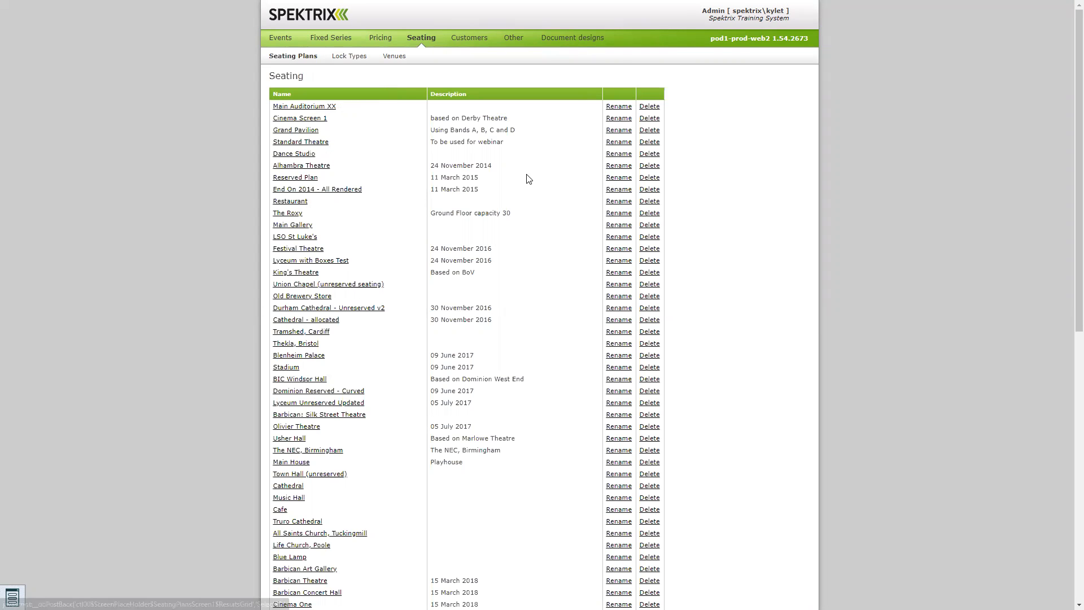
pyautogui.scroll(-7, 491, 256)
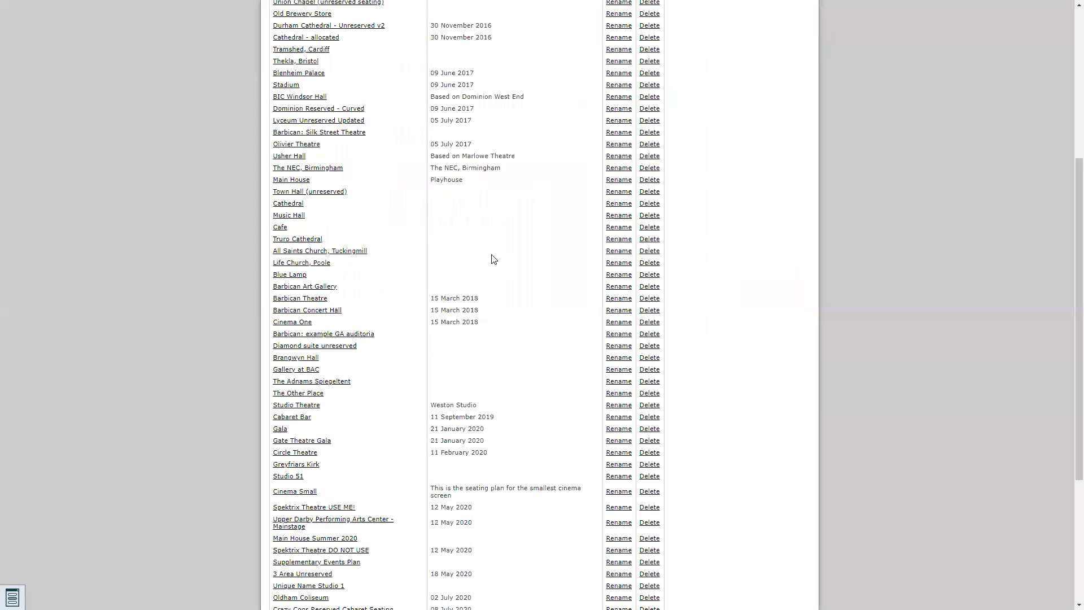
pyautogui.scroll(7, 467, 262)
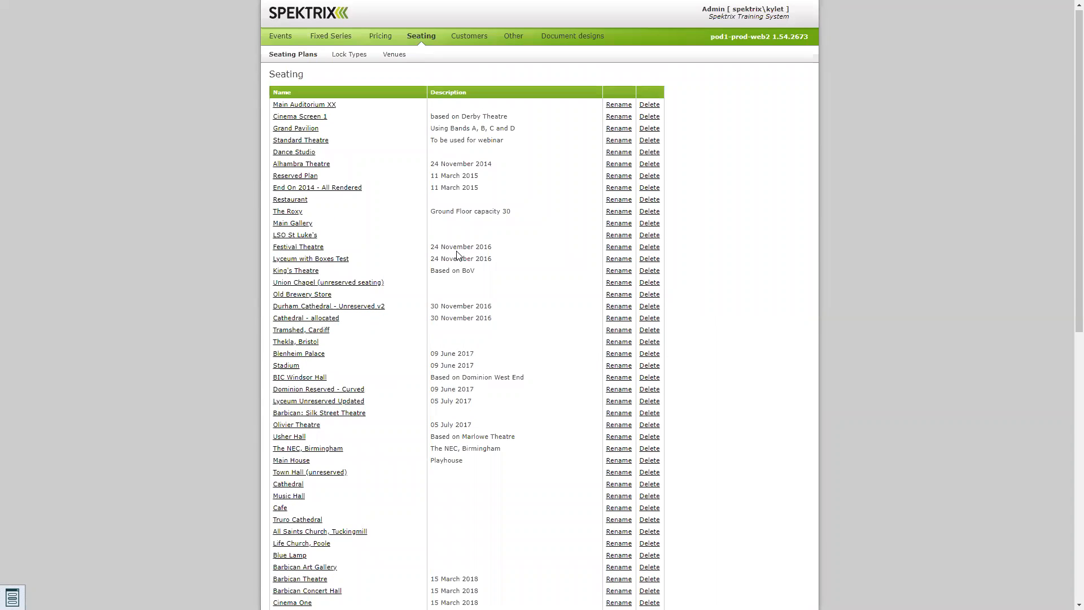
pyautogui.scroll(-4, 797, 119)
pyautogui.scroll(-5, 796, 119)
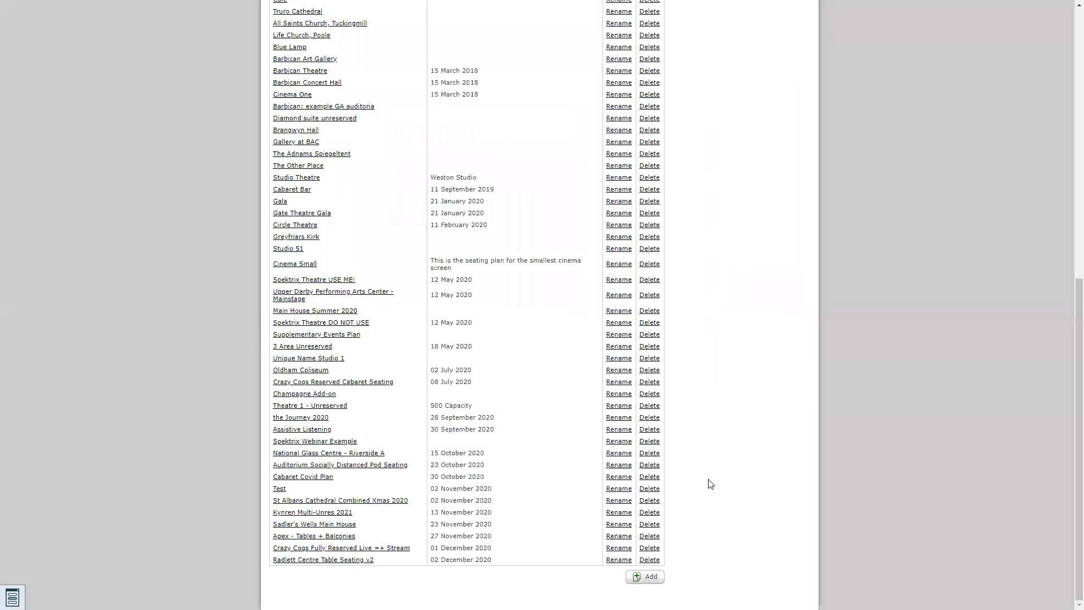
pyautogui.click(641, 578)
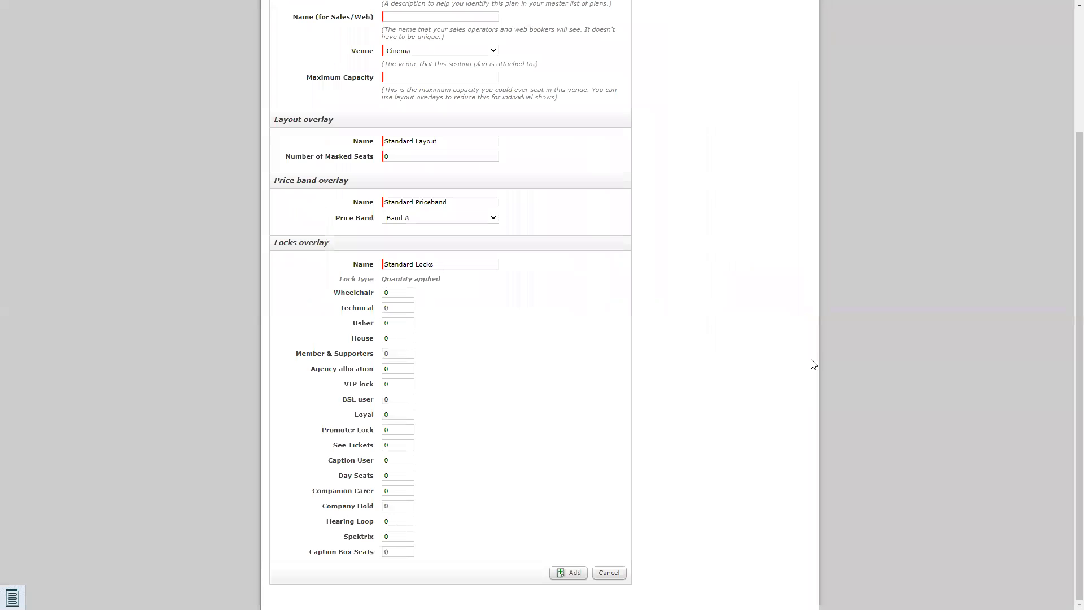
pyautogui.scroll(3, 807, 364)
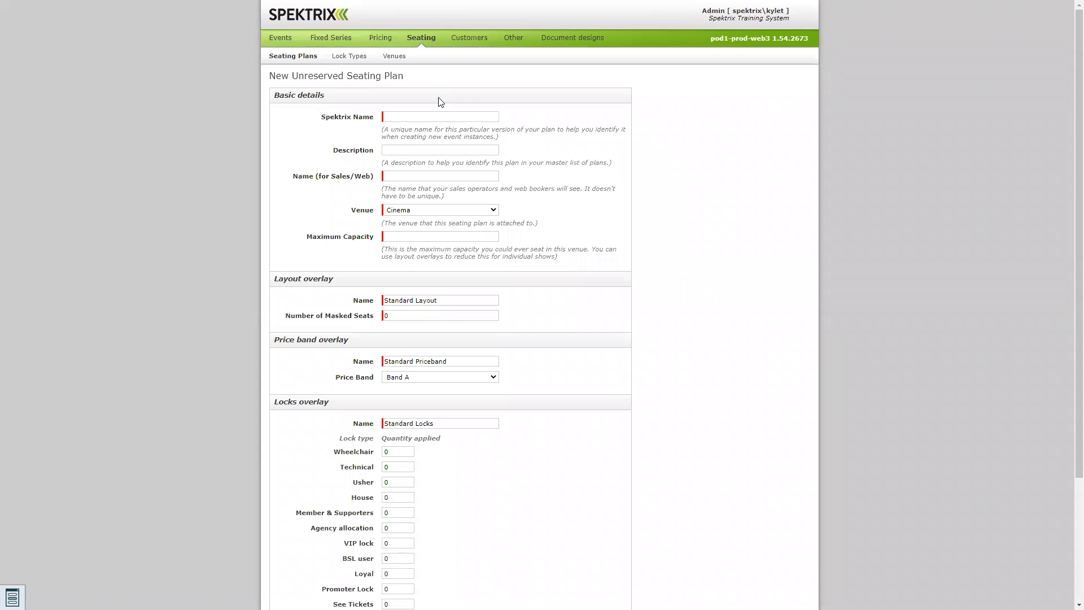
pyautogui.click(435, 117)
pyautogui.click(515, 113)
pyautogui.click(435, 116)
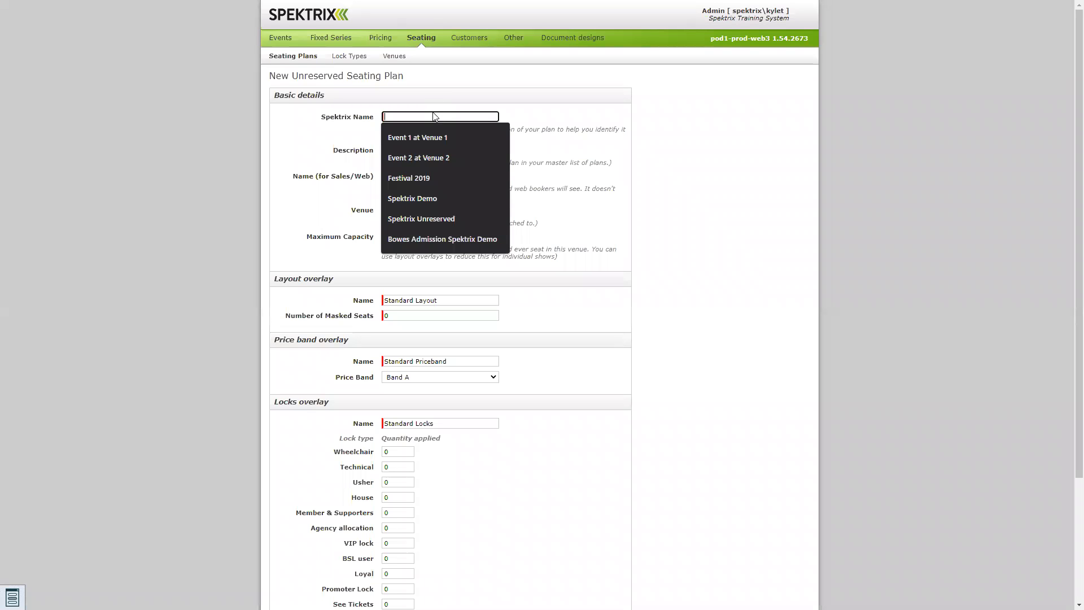
pyautogui.write('Standard Theatre Unreserved')
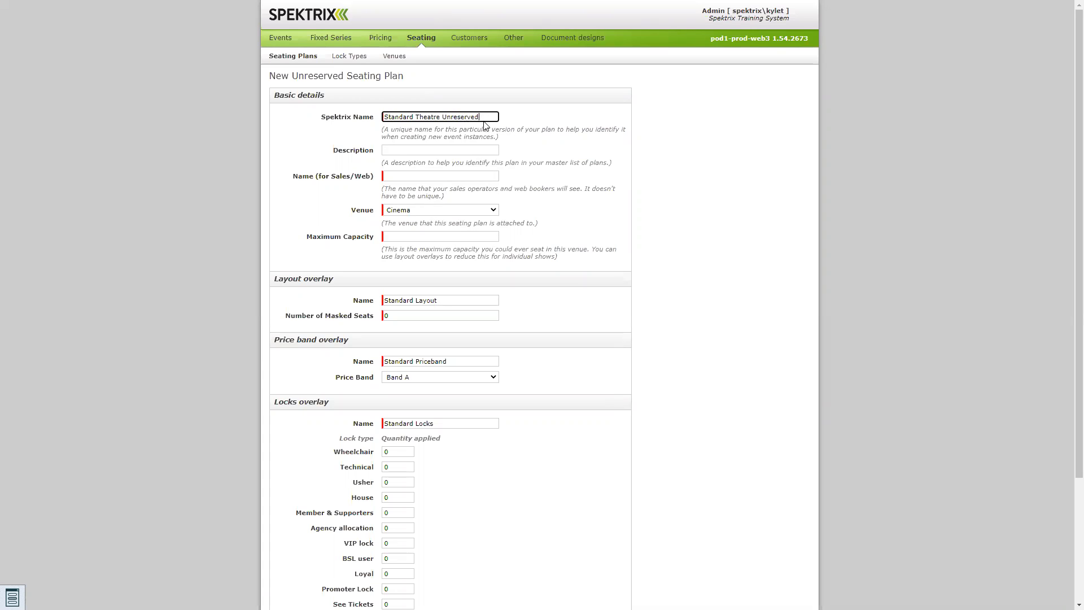
# Step: Leave the plan's description empty and set its sales/web name to Standard Theatre Unreserved
pyautogui.click(465, 149)
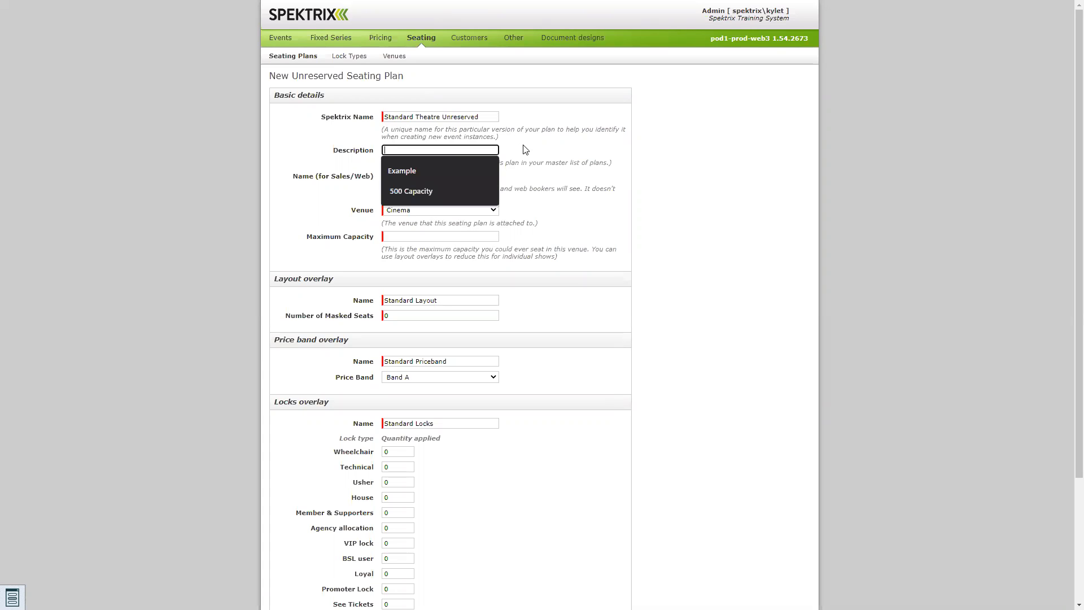
pyautogui.click(538, 153)
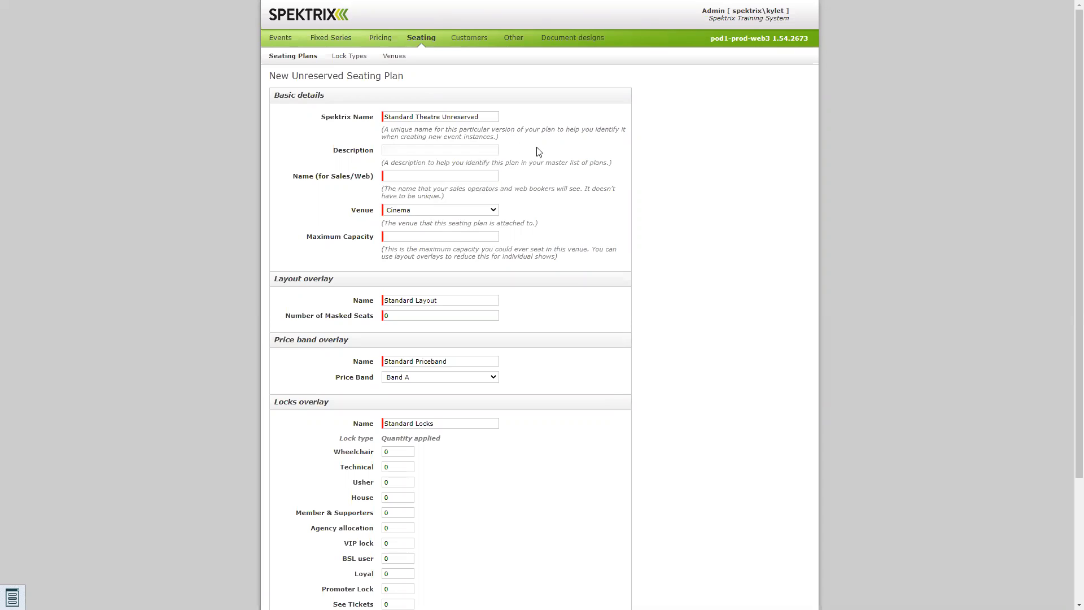
pyautogui.click(423, 176)
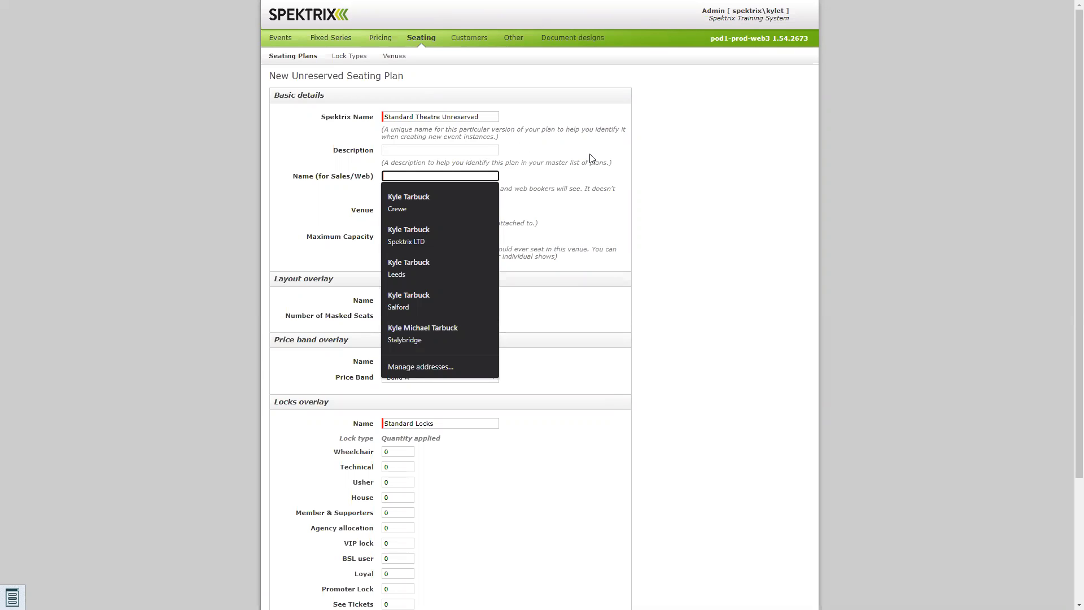
pyautogui.write('Stand')
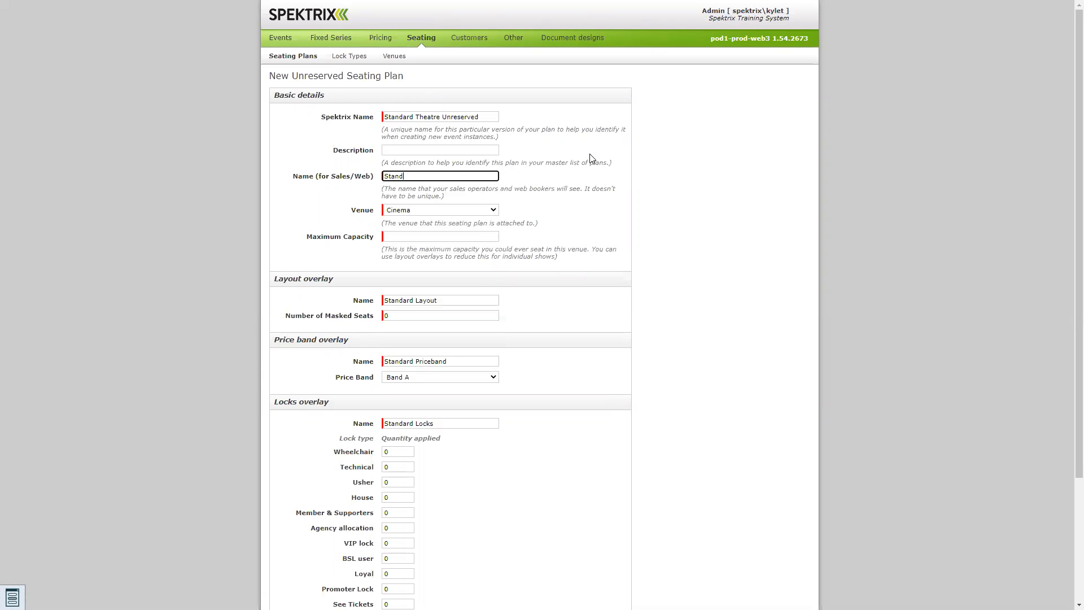
pyautogui.write('ard Theatre Unreserved')
# Step: Attach the new seating plan to the Spektrix Theatre venue, leaving its maximum capacity empty
pyautogui.moveTo(345, 212); pyautogui.dragTo(376, 218)
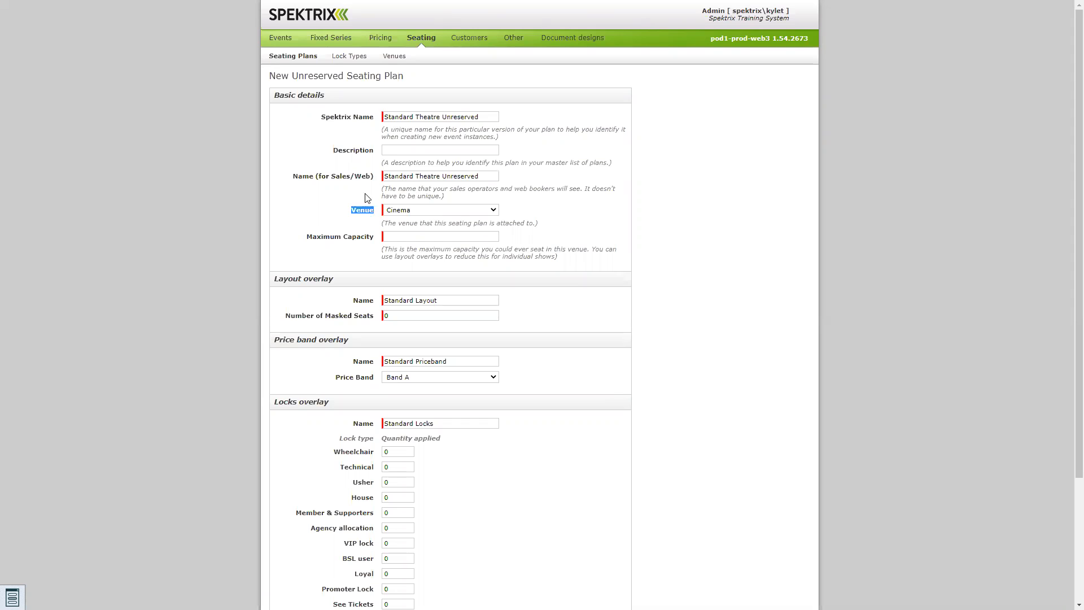
pyautogui.click(455, 212)
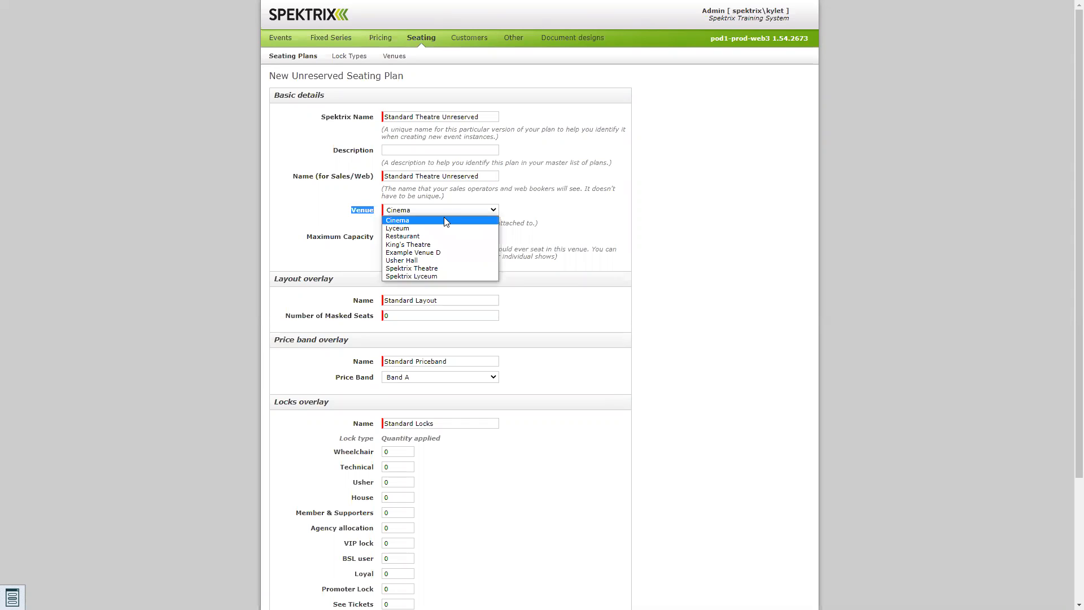
pyautogui.click(430, 269)
pyautogui.click(527, 205)
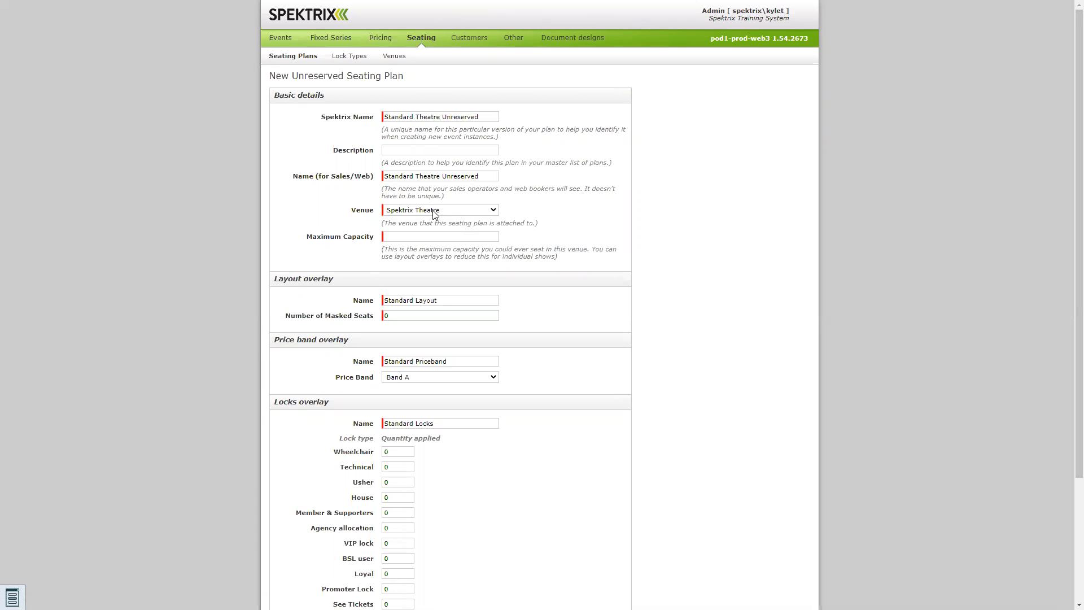
pyautogui.click(421, 238)
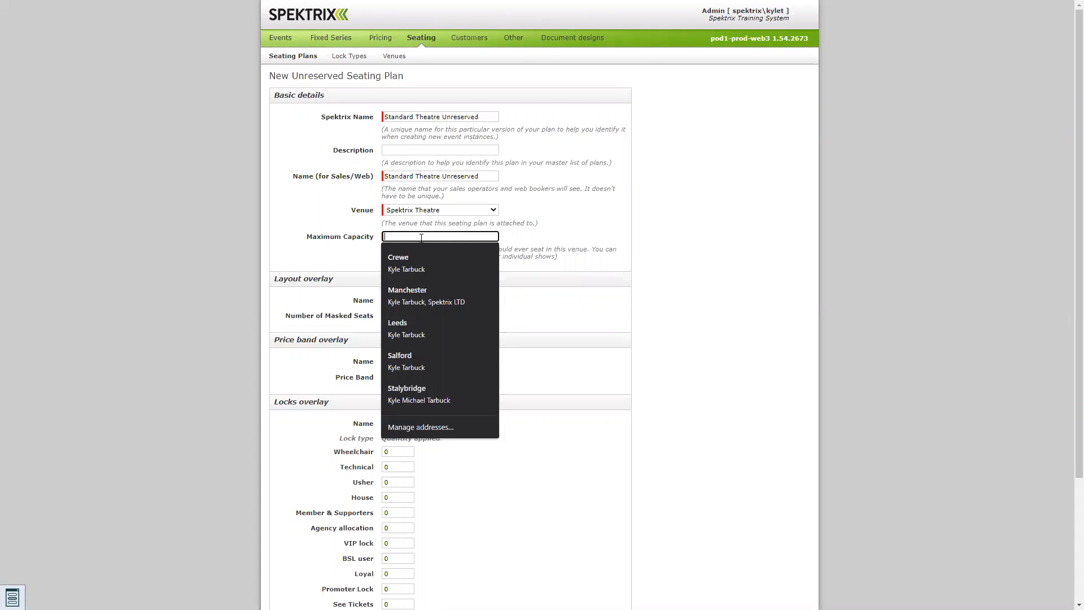
pyautogui.click(331, 259)
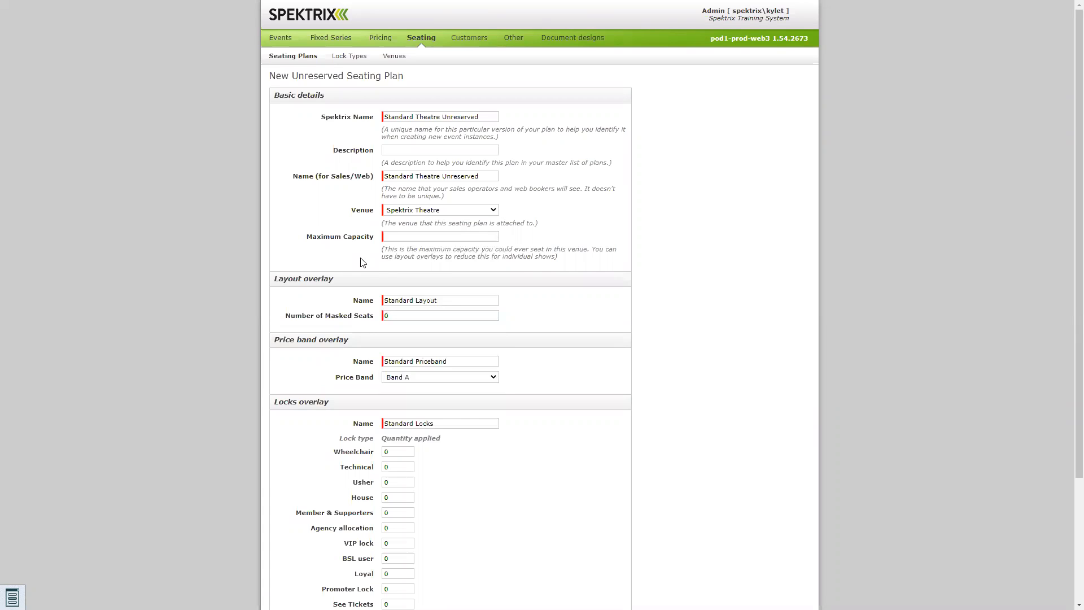
# Step: Set the seating plan's maximum capacity to 2500 and the layout overlay's number of masked seats to 500
pyautogui.click(419, 238)
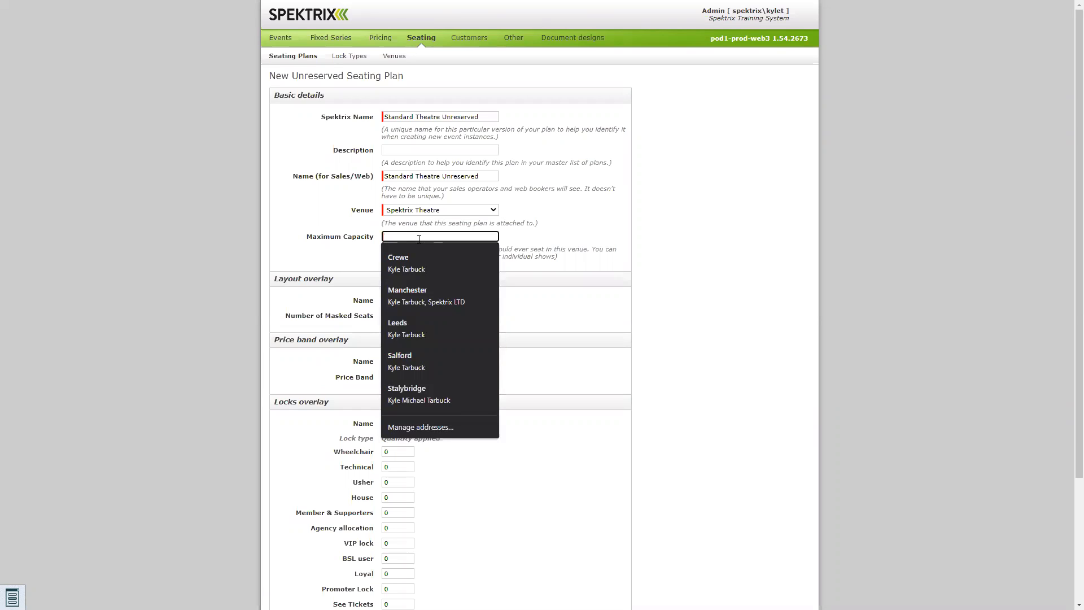
pyautogui.write('2500')
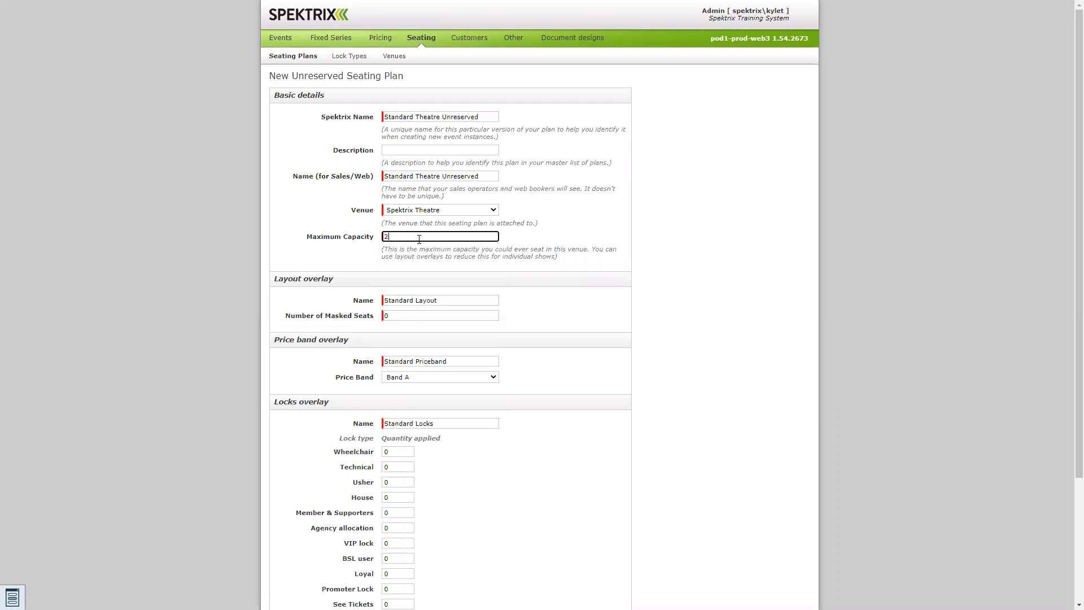
pyautogui.click(539, 274)
pyautogui.doubleClick(382, 237)
pyautogui.click(364, 315)
pyautogui.press('BackSpace')
pyautogui.write('500')
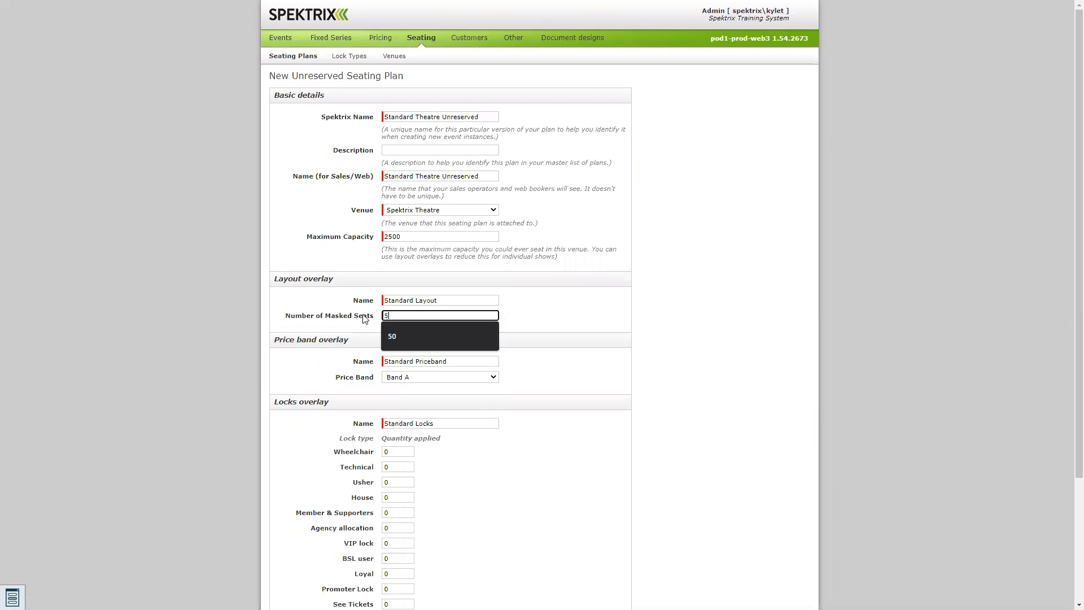
pyautogui.click(335, 311)
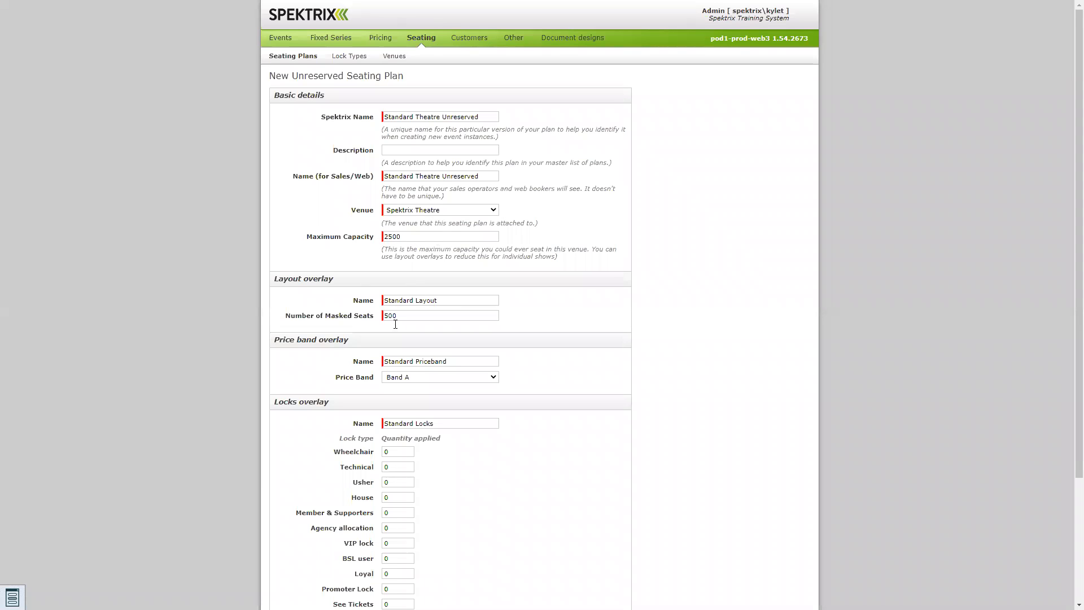
# Step: Compare the plan's maximum capacity with the number of masked seats in the layout overlay
pyautogui.click(364, 315)
pyautogui.click(356, 315)
pyautogui.doubleClick(409, 236)
pyautogui.click(411, 236)
pyautogui.moveTo(399, 317); pyautogui.dragTo(303, 265)
pyautogui.click(334, 243)
# Step: Review the price band choices for the price band overlay and select Band A
pyautogui.scroll(-2, 370, 251)
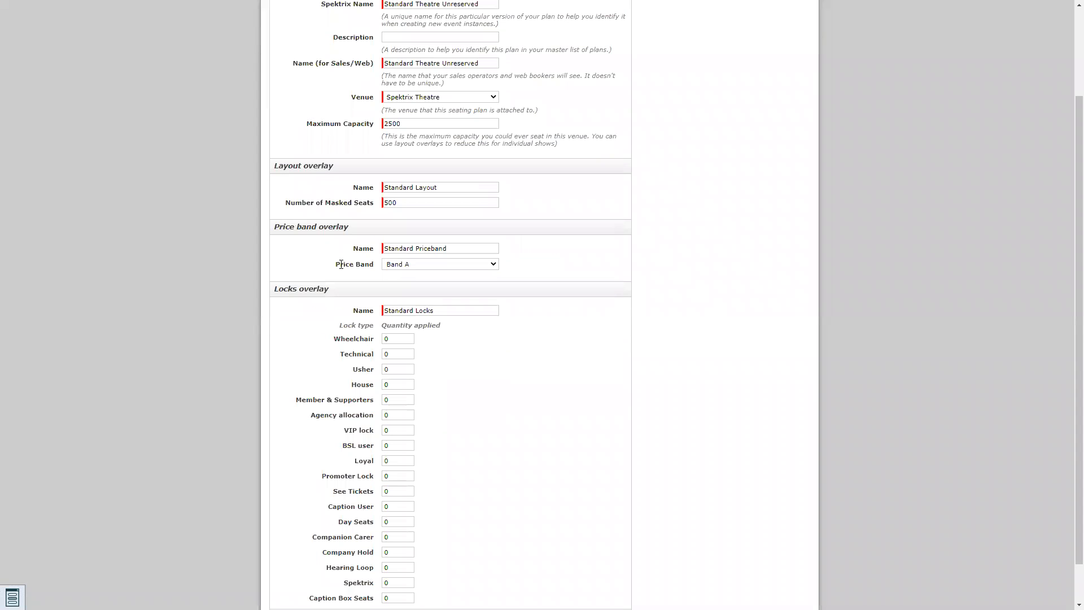
pyautogui.scroll(2, 341, 264)
pyautogui.scroll(-1, 344, 271)
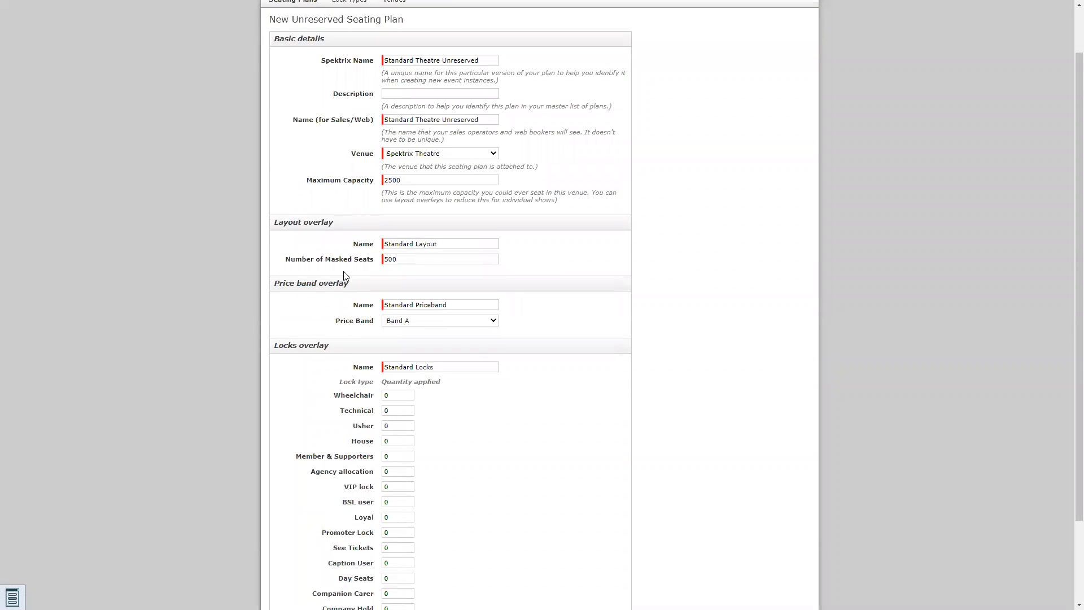
pyautogui.scroll(-1, 343, 271)
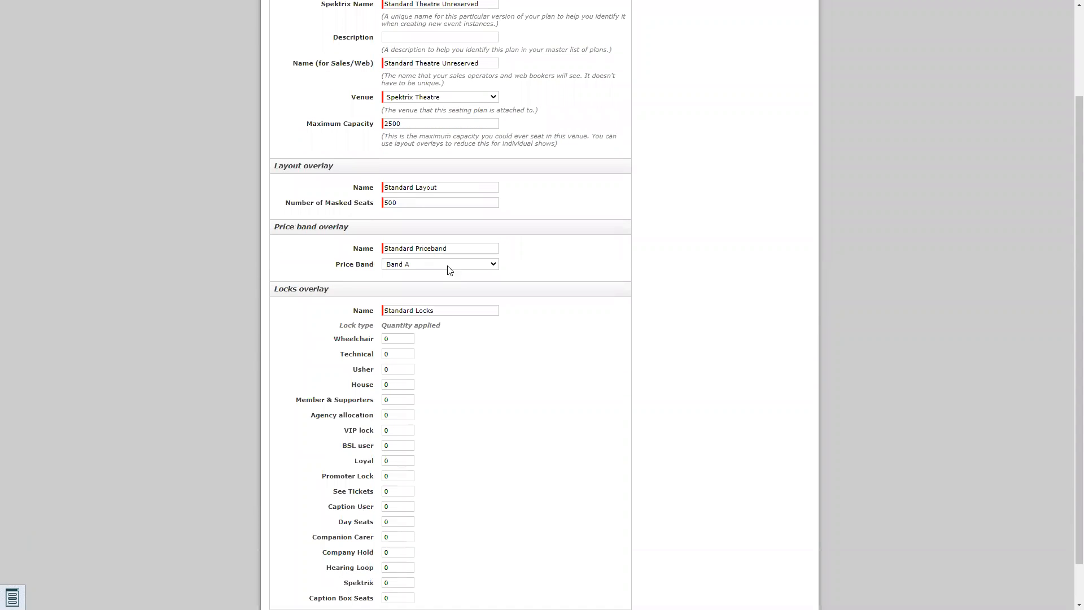
pyautogui.click(410, 264)
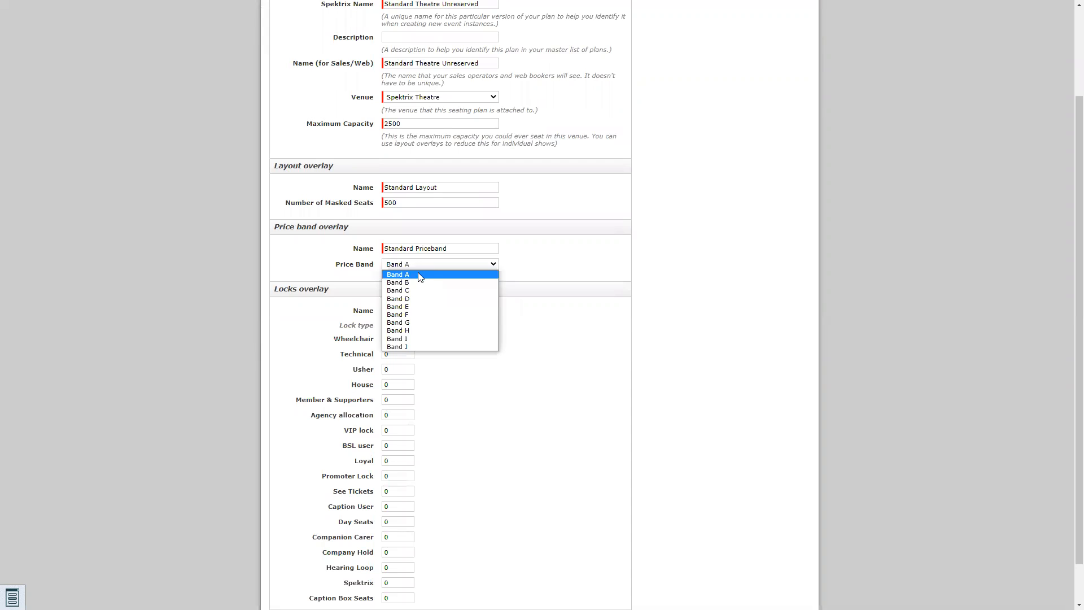
pyautogui.click(418, 272)
pyautogui.click(517, 253)
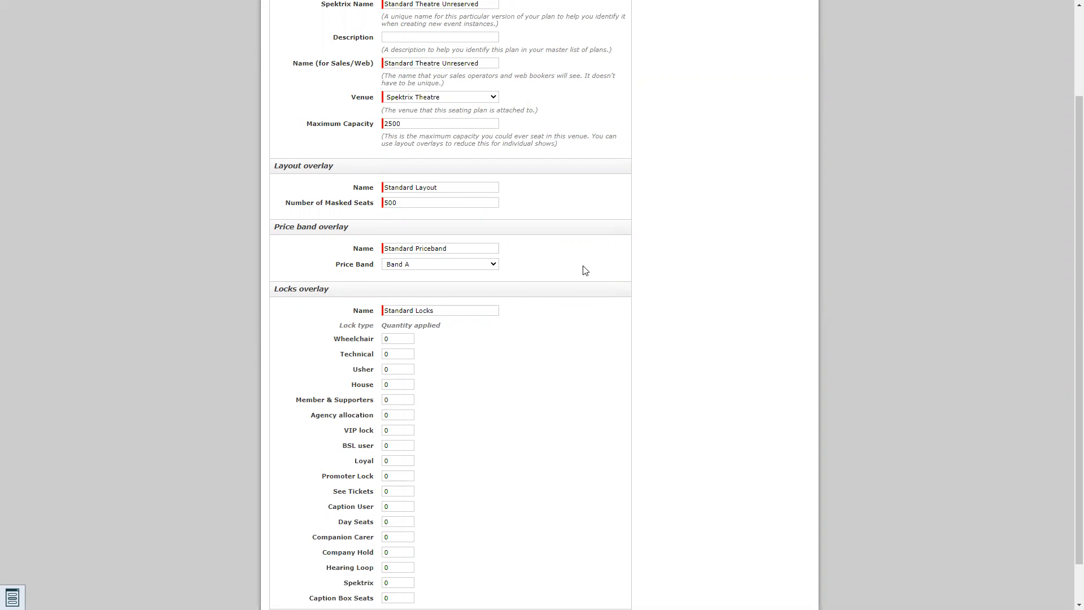
# Step: Set the locks overlay quantities to 5 each for the Wheelchair, Technical, House and Usher lock types
pyautogui.scroll(2, 576, 273)
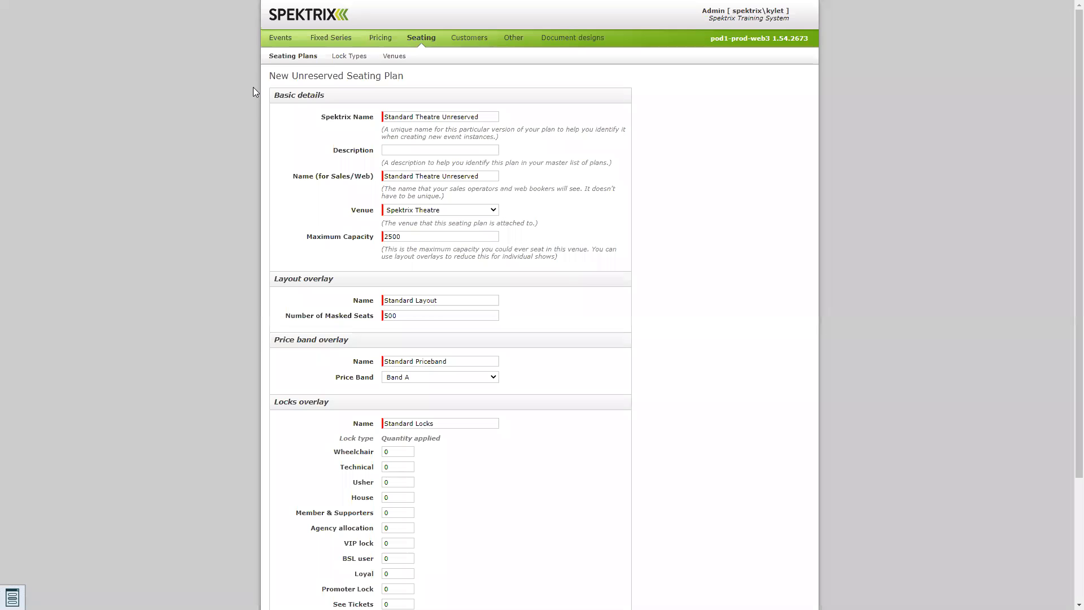
pyautogui.scroll(-1, 275, 79)
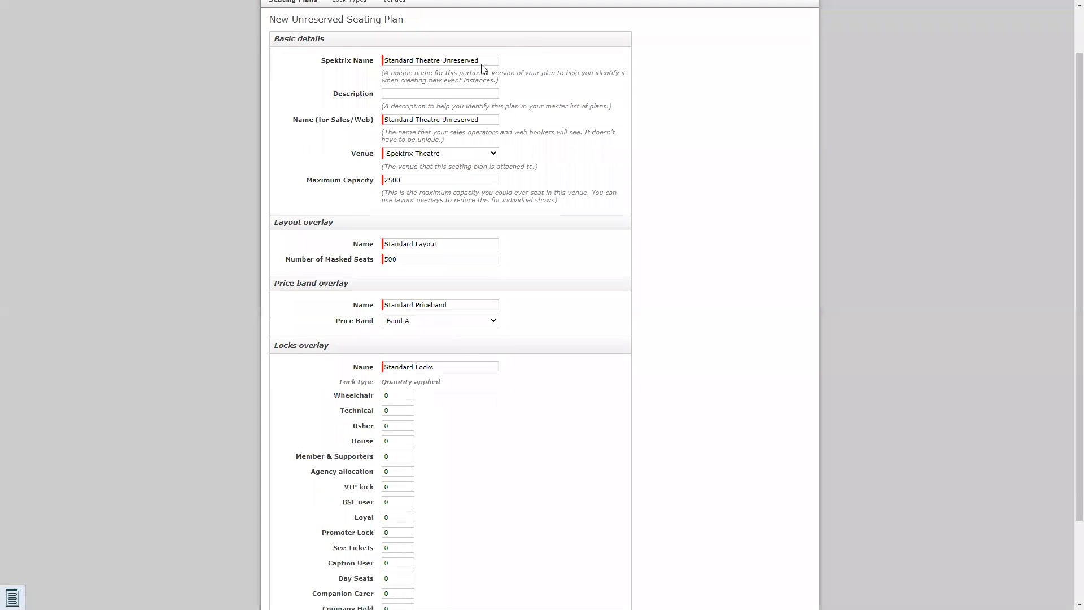
pyautogui.scroll(-1, 337, 303)
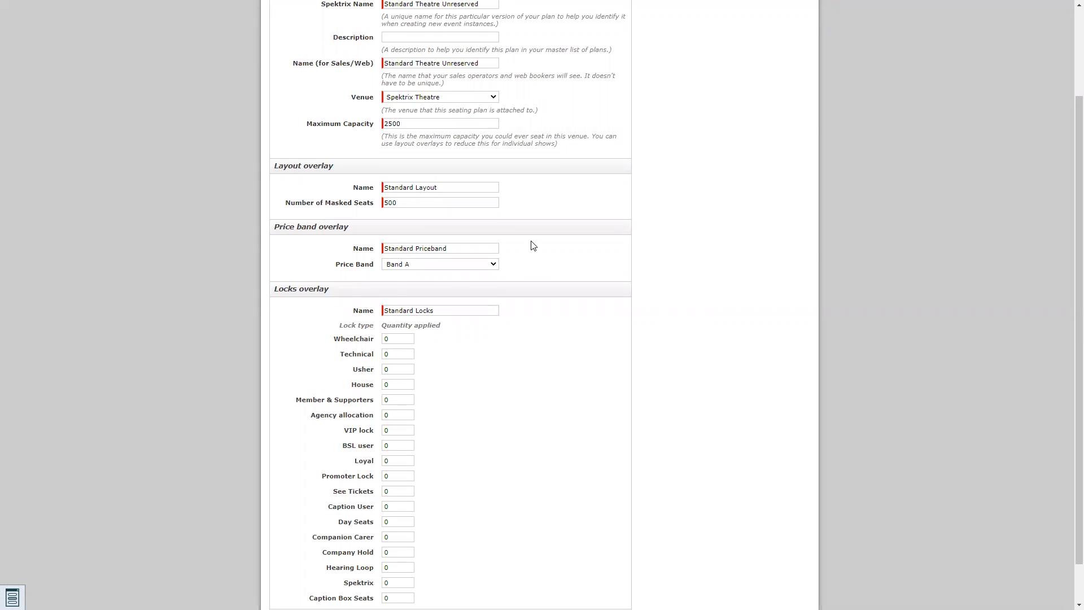
pyautogui.scroll(-1, 533, 247)
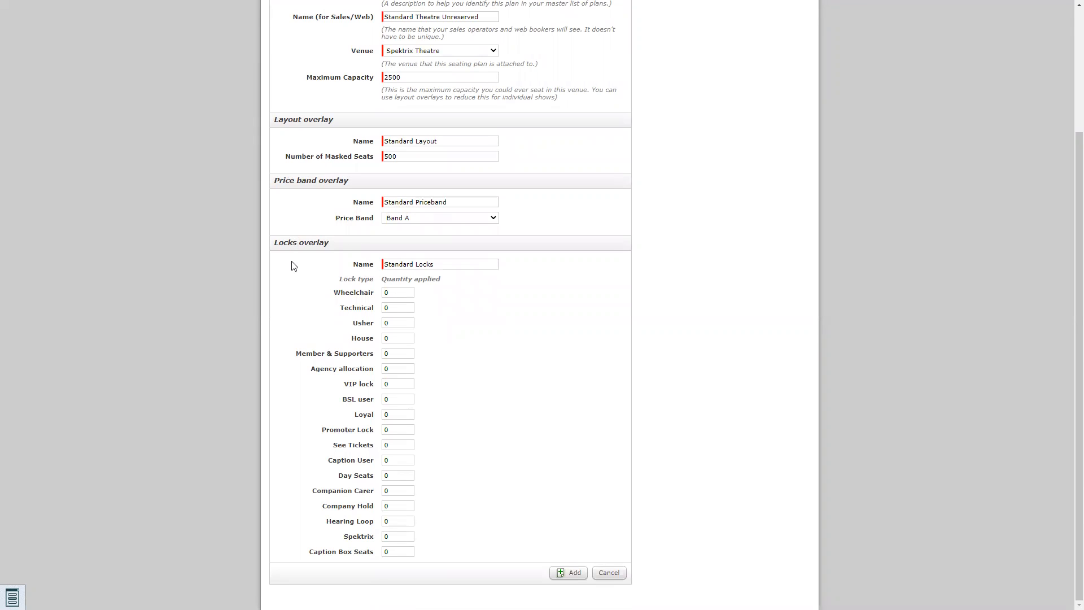
pyautogui.click(411, 292)
pyautogui.write('5')
pyautogui.click(401, 307)
pyautogui.write('5')
pyautogui.click(395, 339)
pyautogui.write('5')
pyautogui.click(398, 322)
pyautogui.write('5')
# Step: Review the capacity, masked seats and lock quantities entered for the new unreserved seating plan
pyautogui.moveTo(482, 316); pyautogui.dragTo(418, 310)
pyautogui.click(421, 296)
pyautogui.doubleClick(391, 80)
pyautogui.doubleClick(422, 155)
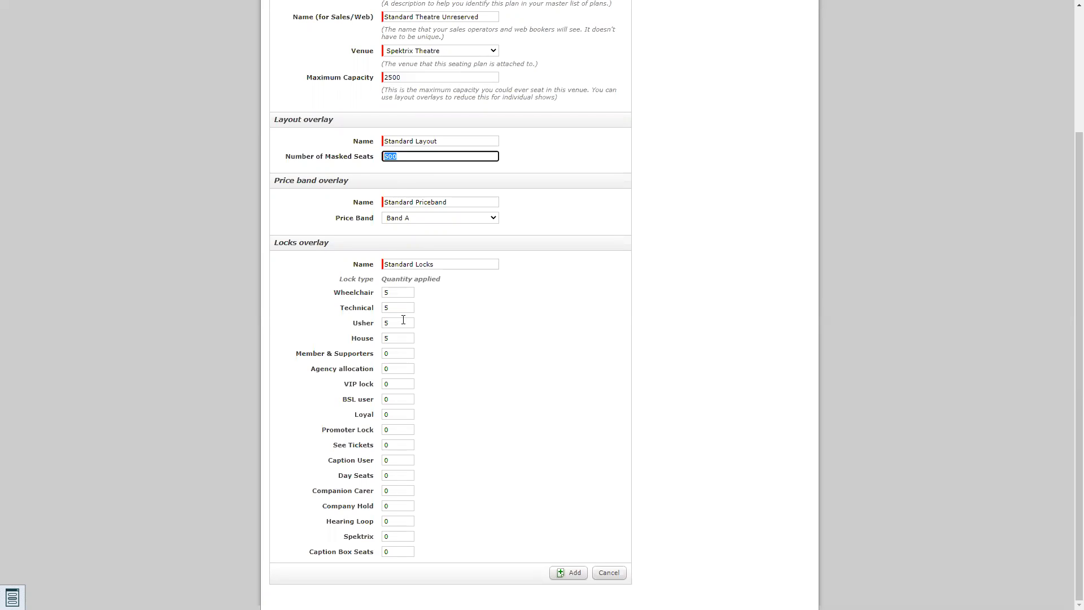
pyautogui.press('Tab')
pyautogui.click(383, 293)
pyautogui.click(395, 308)
pyautogui.click(396, 323)
pyautogui.click(394, 337)
pyautogui.scroll(3, 480, 315)
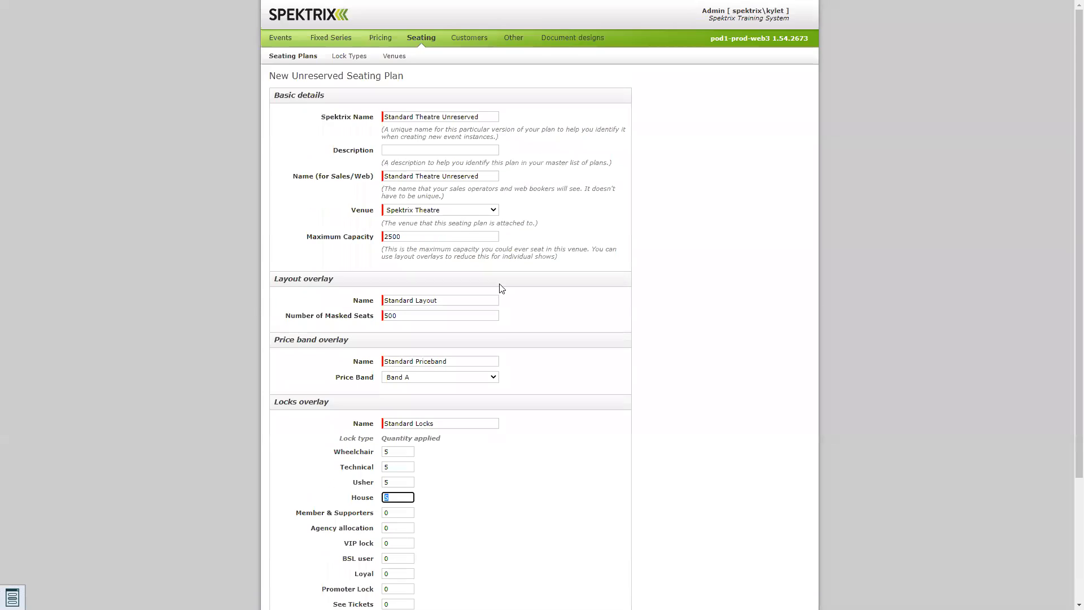
pyautogui.scroll(-3, 499, 271)
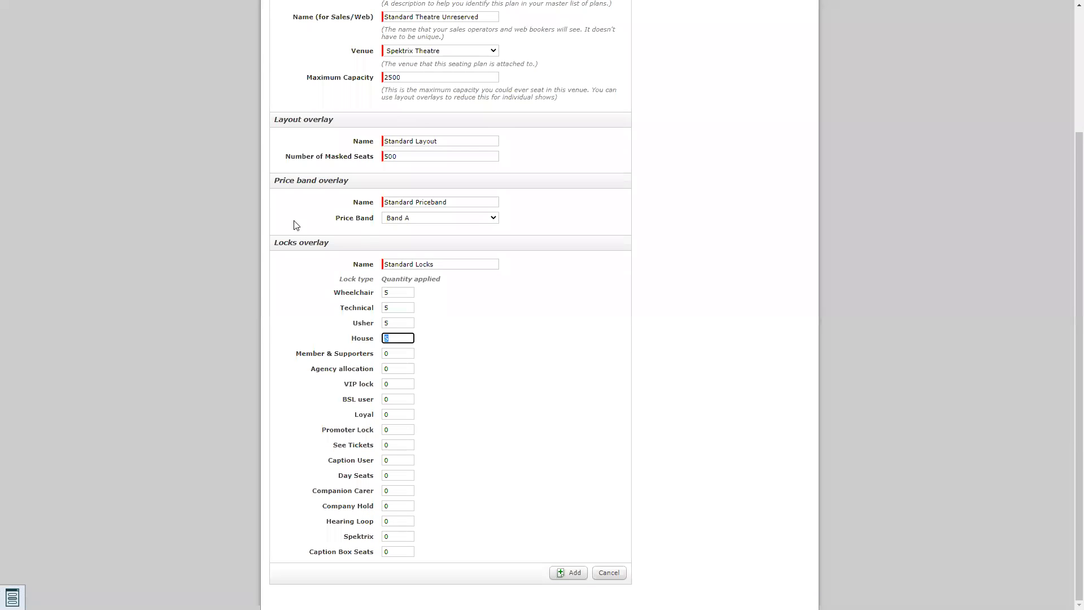
pyautogui.scroll(3, 379, 334)
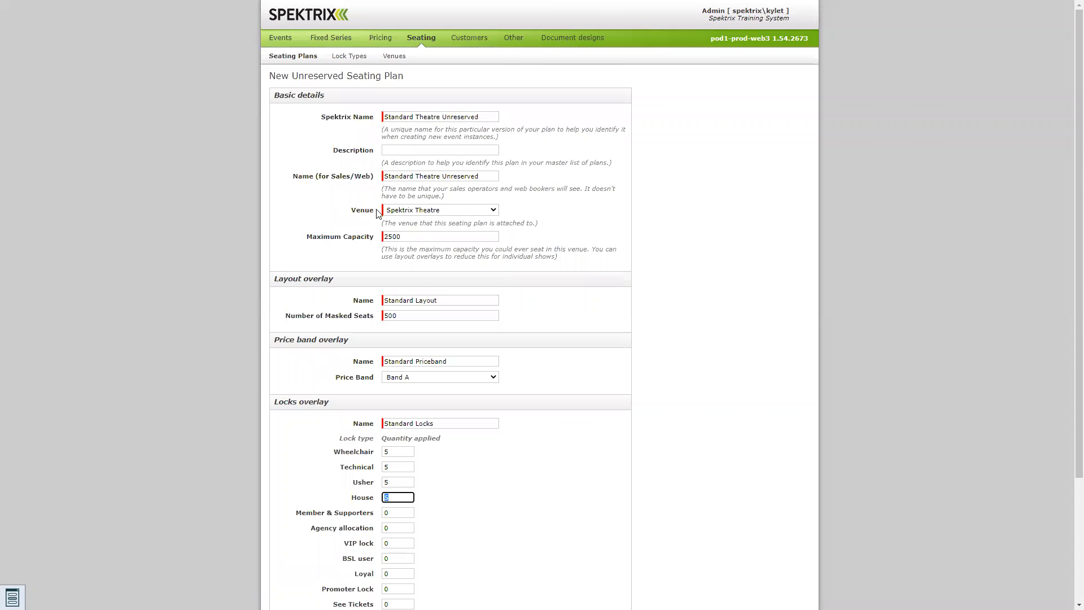
pyautogui.scroll(-3, 377, 213)
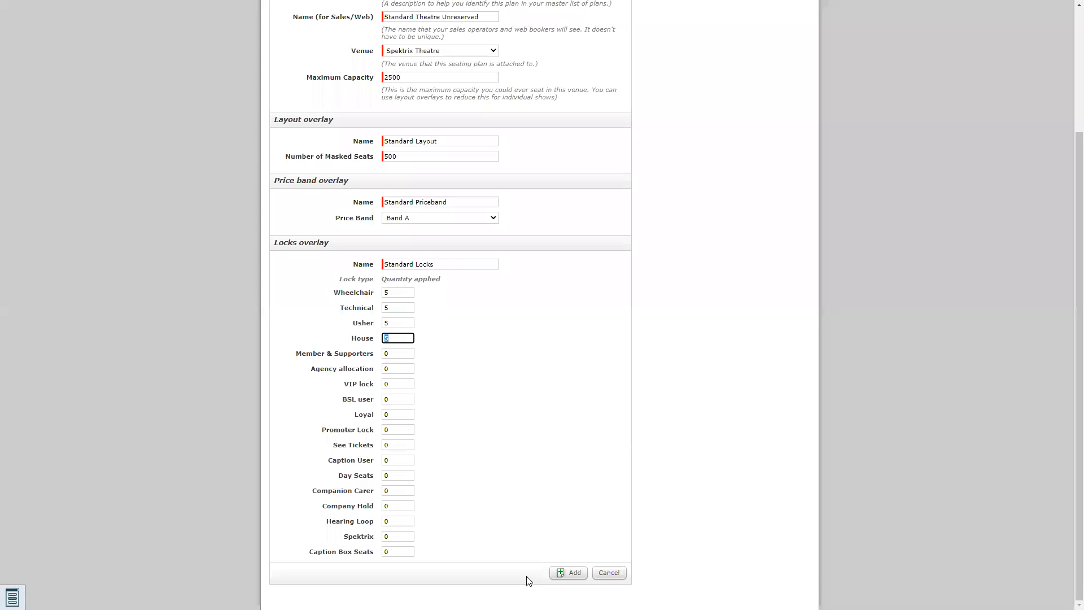
# Step: Add the unreserved seating plan and open Standard Theatre Unreserved from the list of seating plans
pyautogui.click(565, 576)
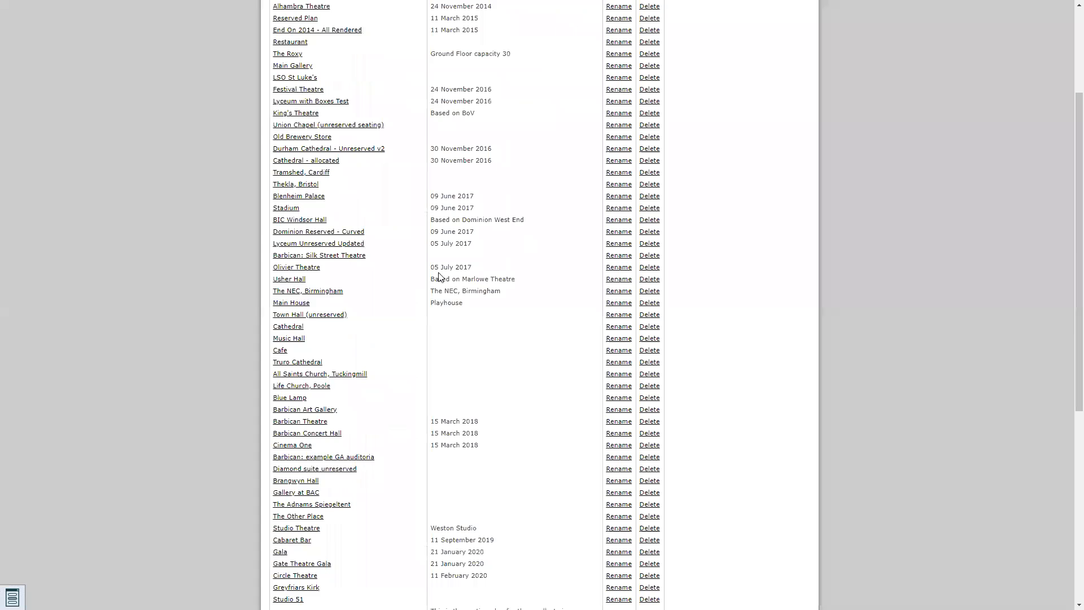
pyautogui.scroll(-6, 438, 278)
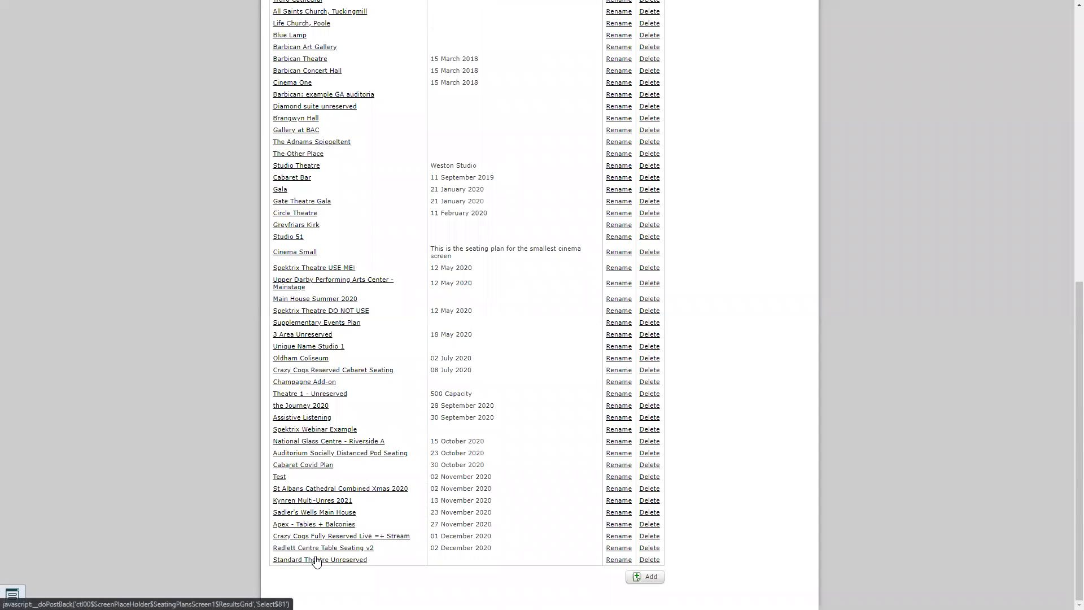
pyautogui.click(317, 559)
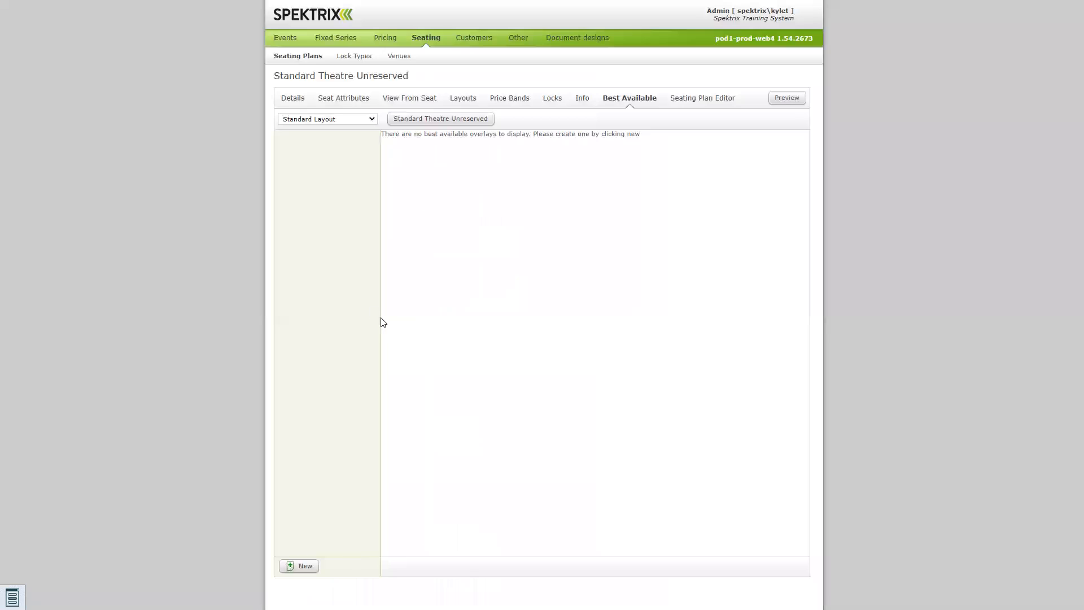
# Step: Check the plan's best available overlay options, its standard layout and its details
pyautogui.click(372, 119)
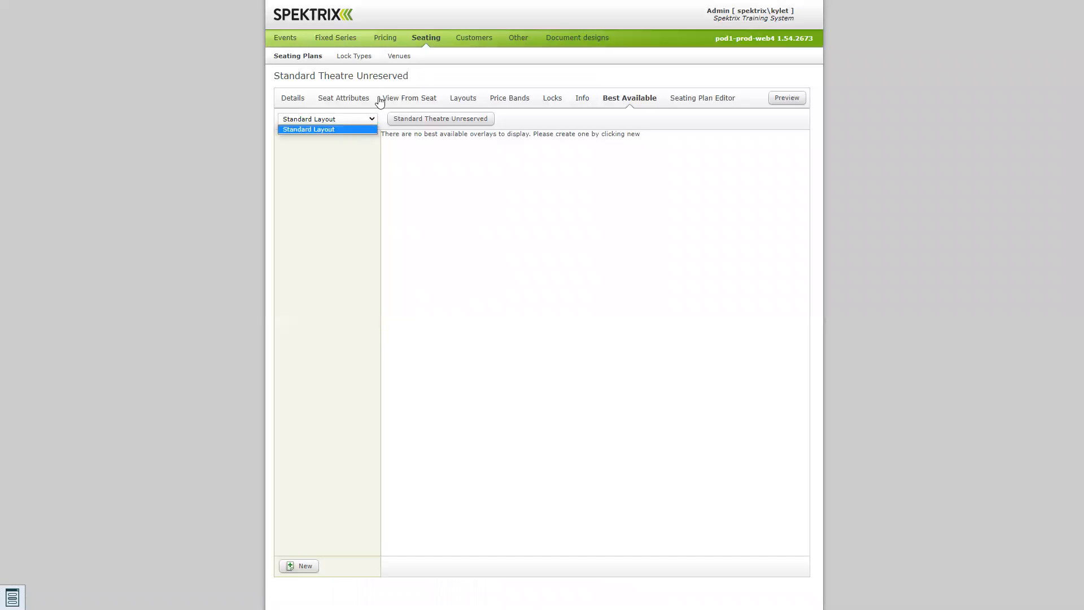
pyautogui.click(460, 100)
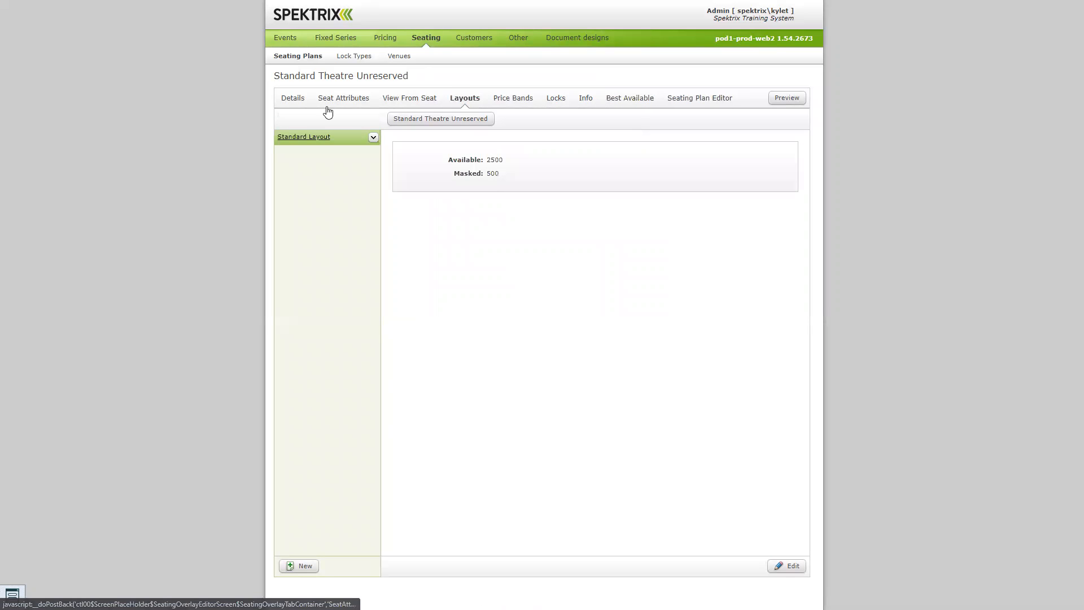
pyautogui.click(302, 99)
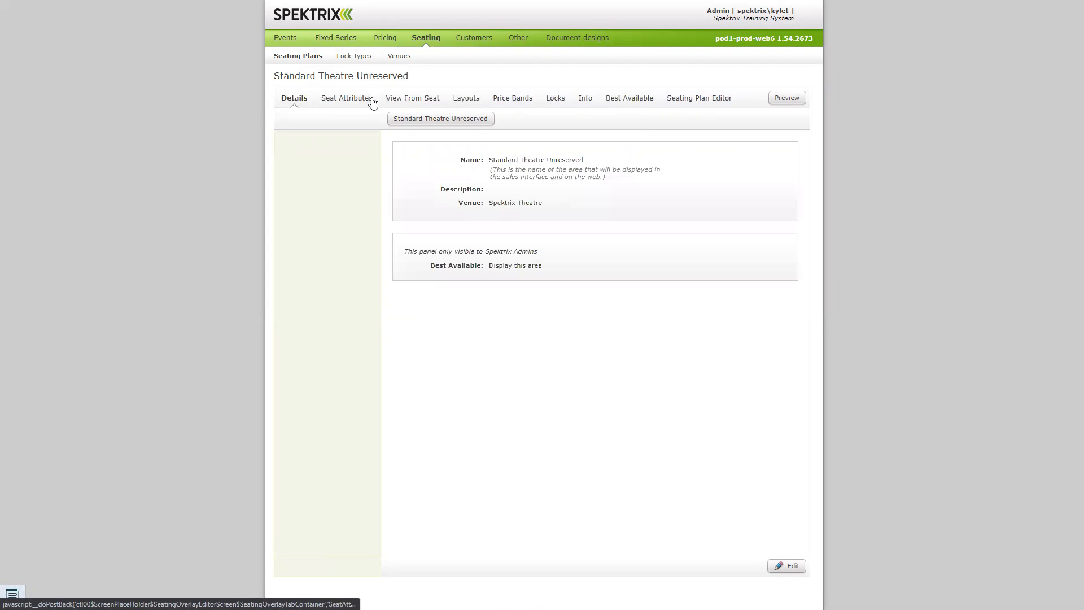
# Step: Open the plan's details for editing, examine the name, description and venue choices, and cancel the edit
pyautogui.click(792, 565)
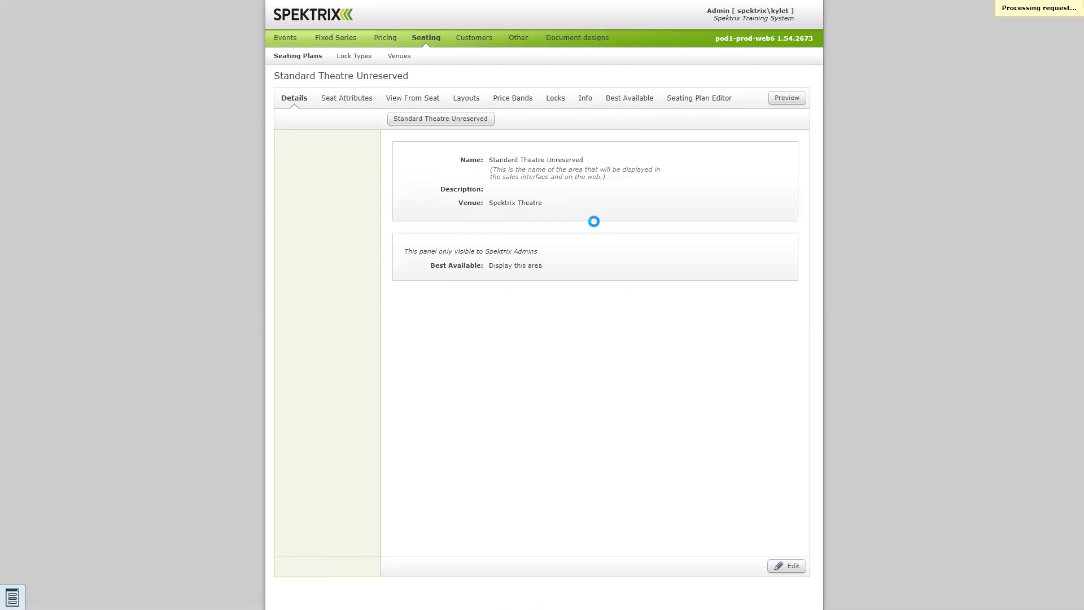
pyautogui.tripleClick(513, 156)
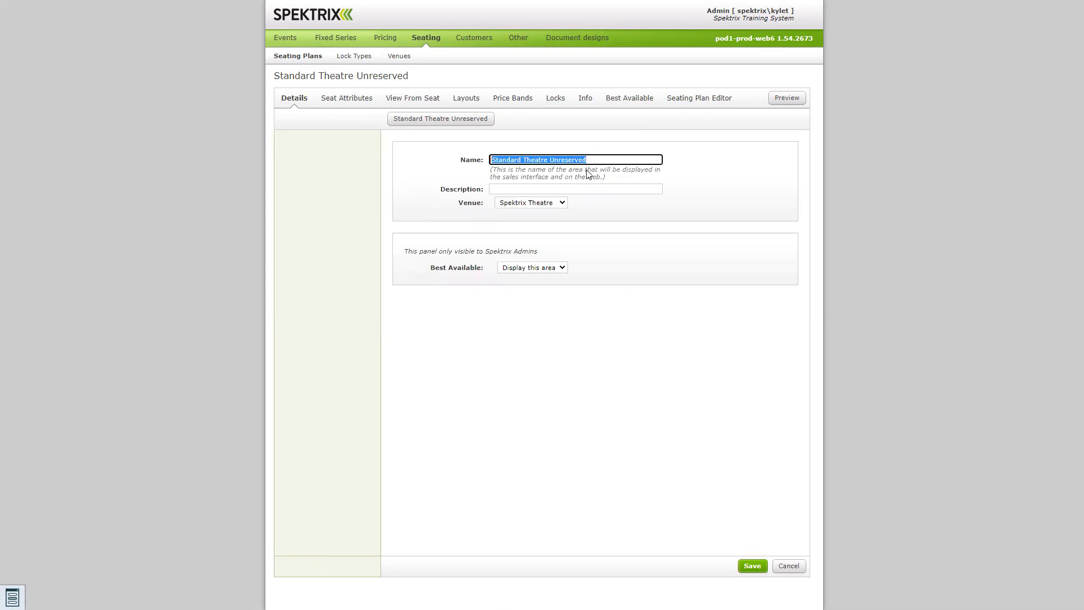
pyautogui.click(598, 189)
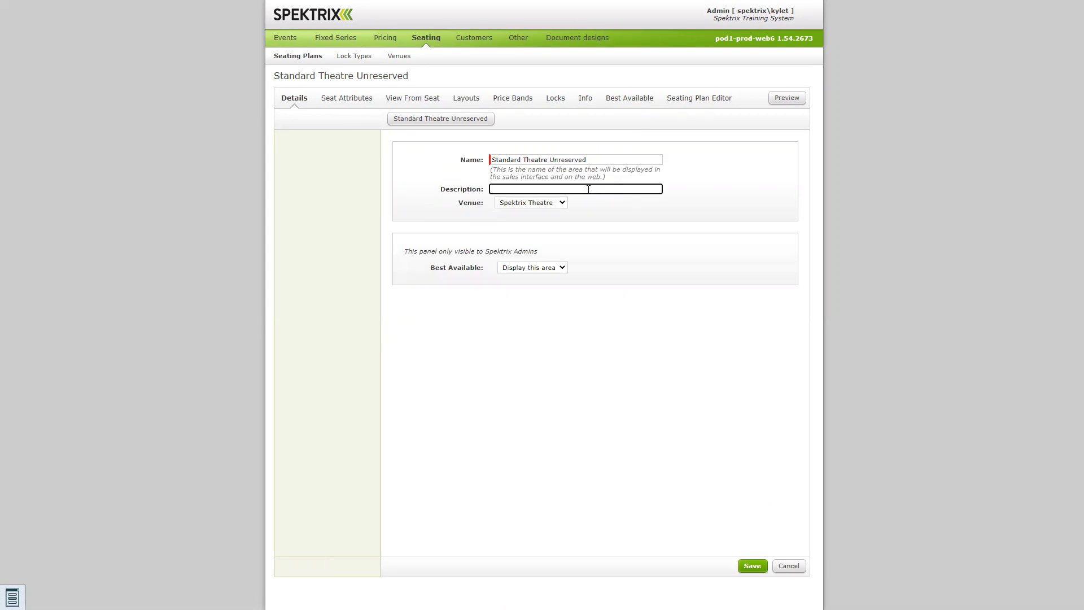
pyautogui.click(556, 204)
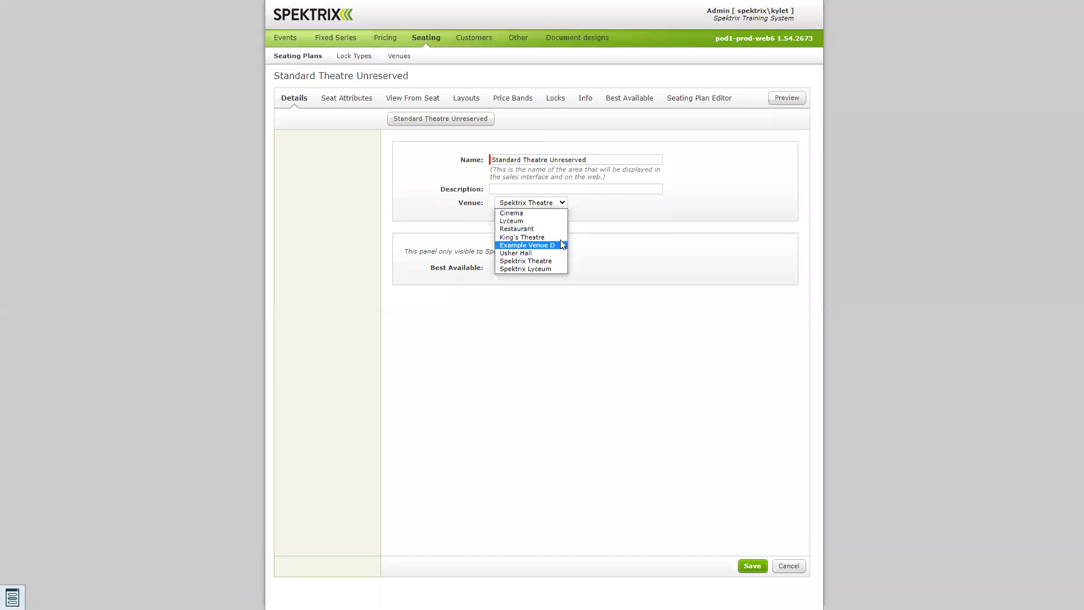
pyautogui.click(604, 214)
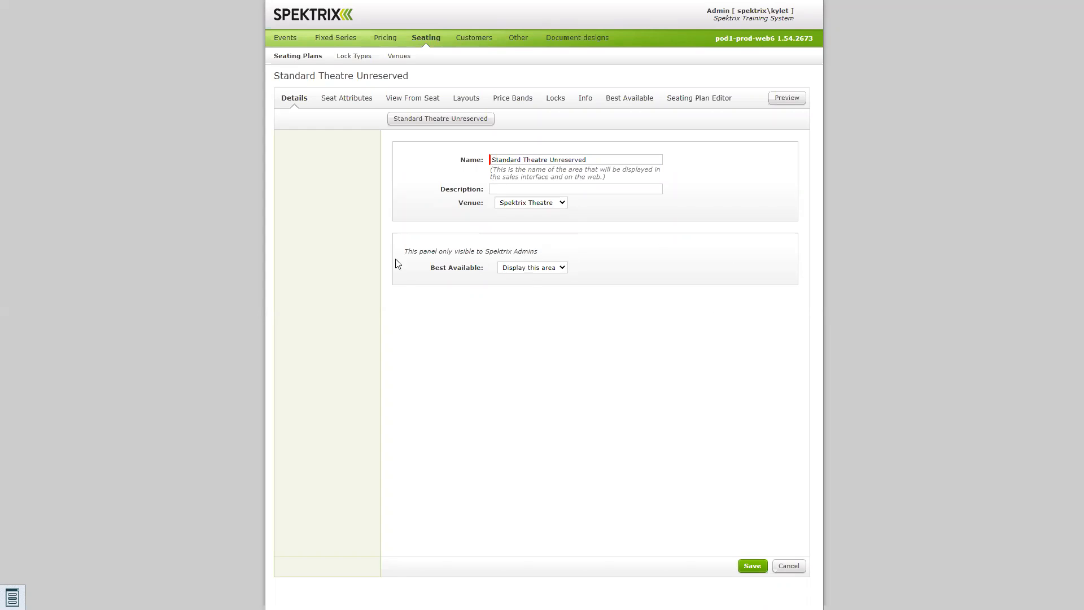
pyautogui.click(785, 567)
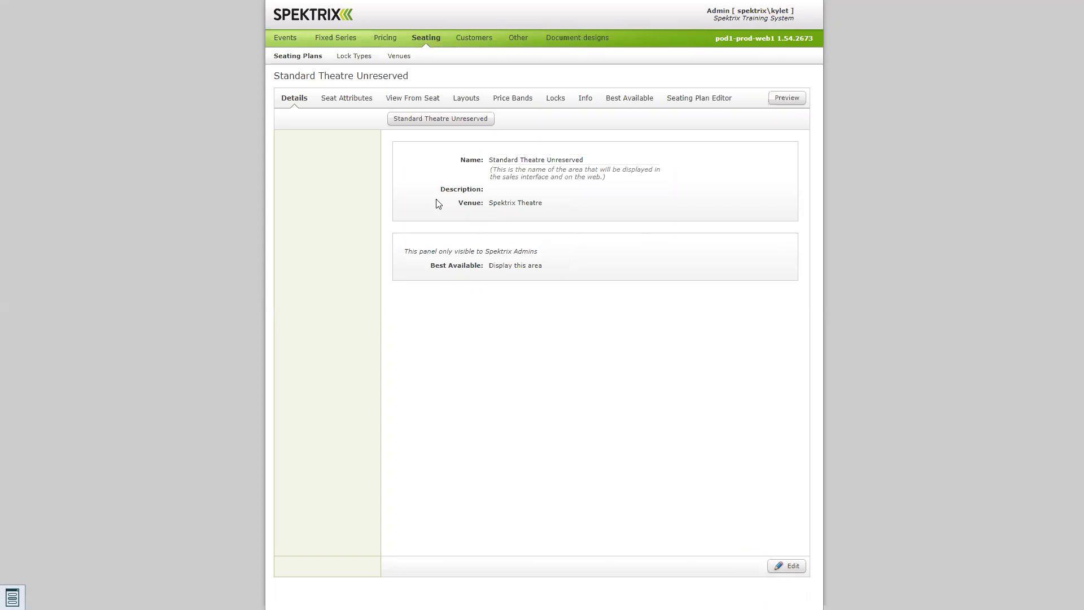
# Step: Check the plan's seat attributes and examine the available and masked seats in its Standard Layout
pyautogui.click(369, 101)
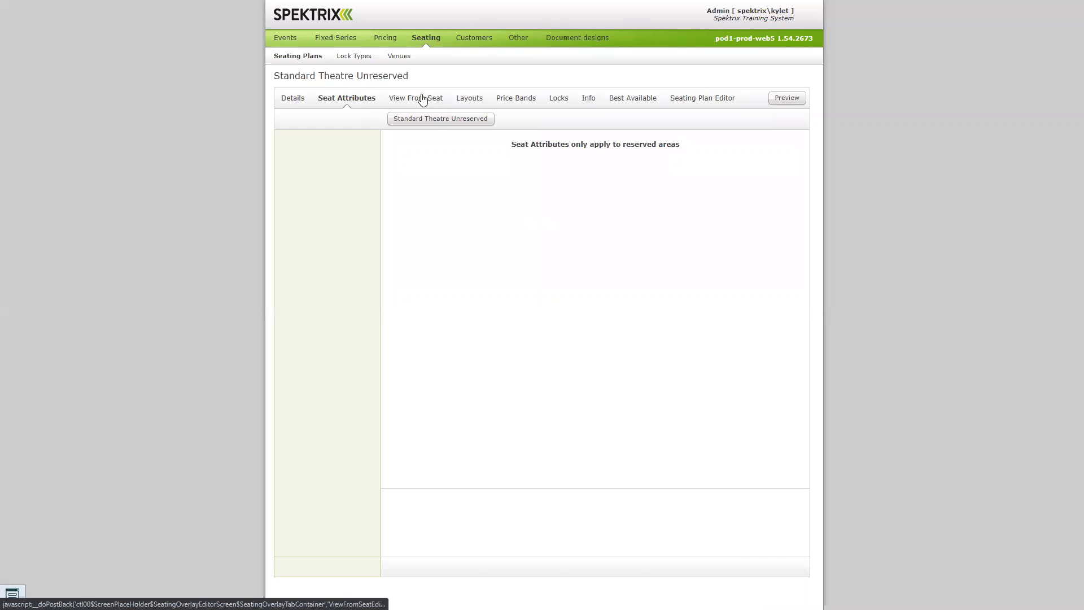
pyautogui.click(463, 102)
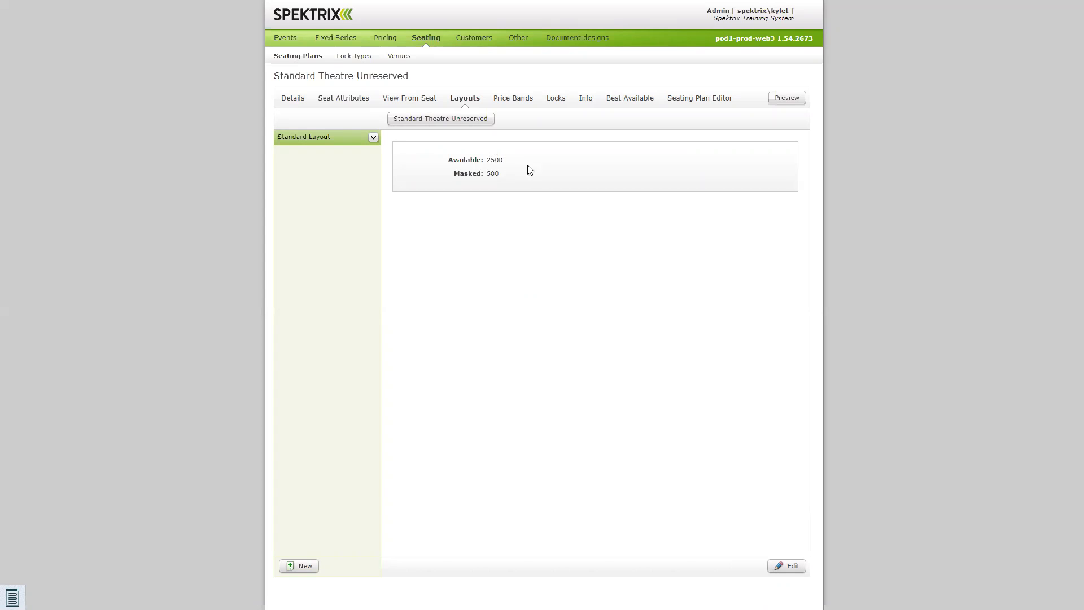
pyautogui.moveTo(503, 174)
pyautogui.mouseDown()
pyautogui.moveTo(474, 174)
pyautogui.moveTo(488, 173)
pyautogui.mouseUp()
# Step: Create a new layout overlay named 1000 Masked for the Standard Theatre Unreserved plan
pyautogui.click(300, 566)
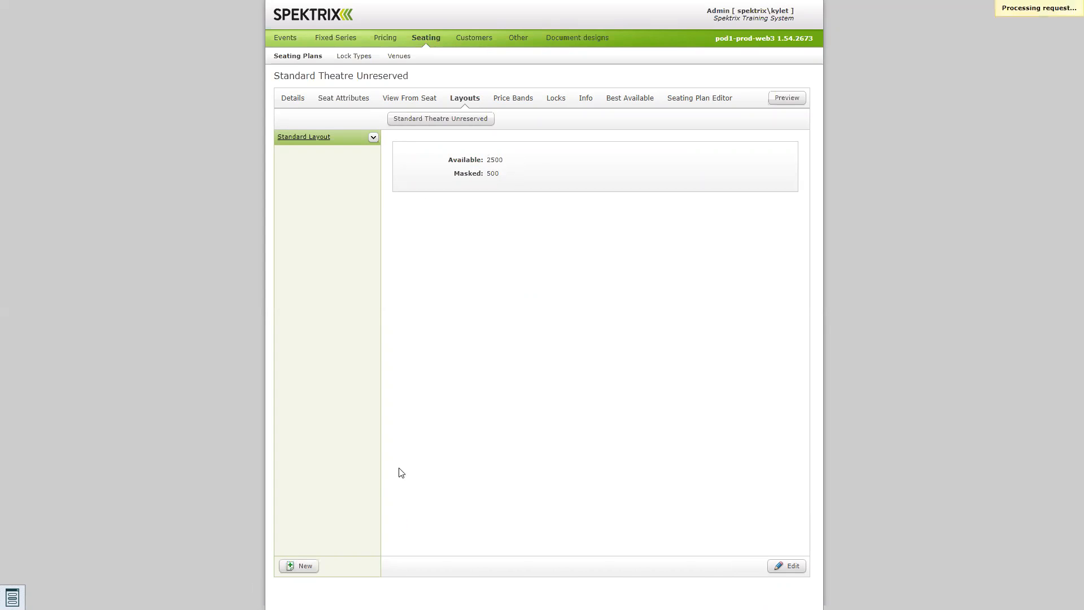
pyautogui.click(541, 233)
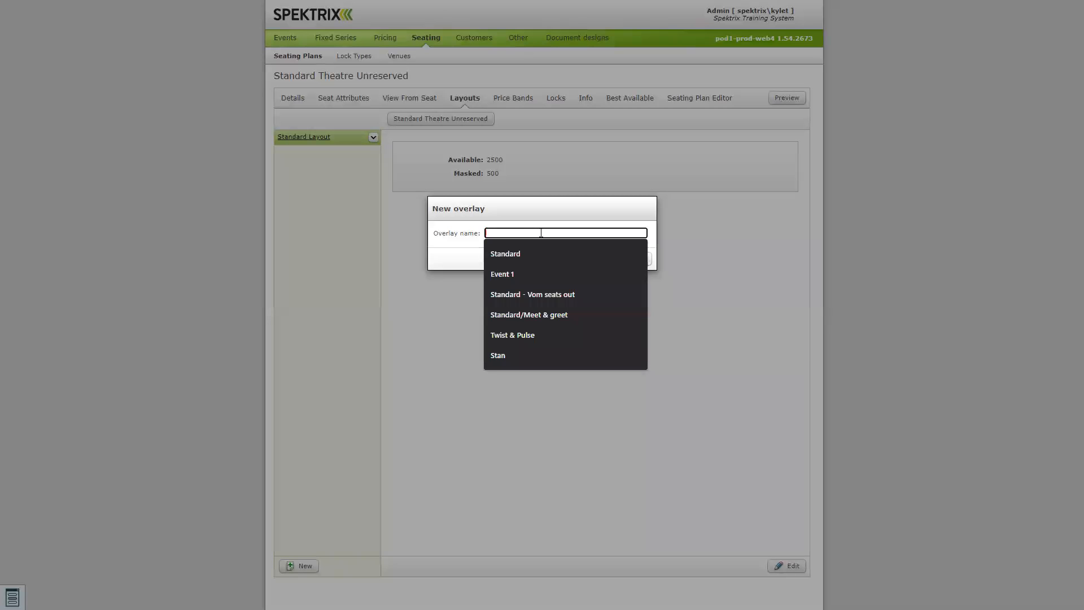
pyautogui.write('1000 Maske')
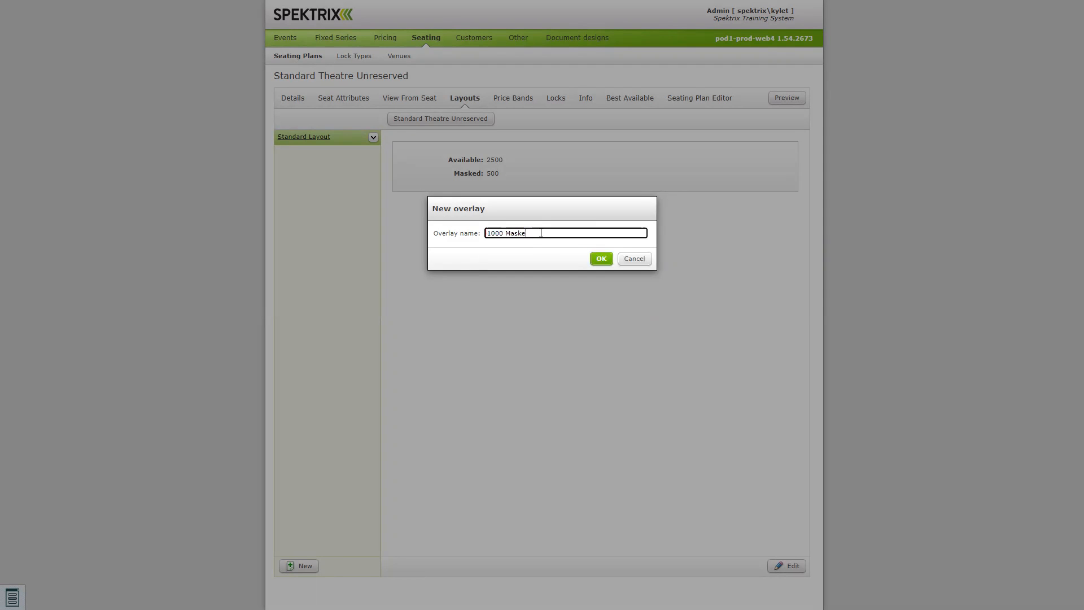
pyautogui.write('d')
pyautogui.click(602, 259)
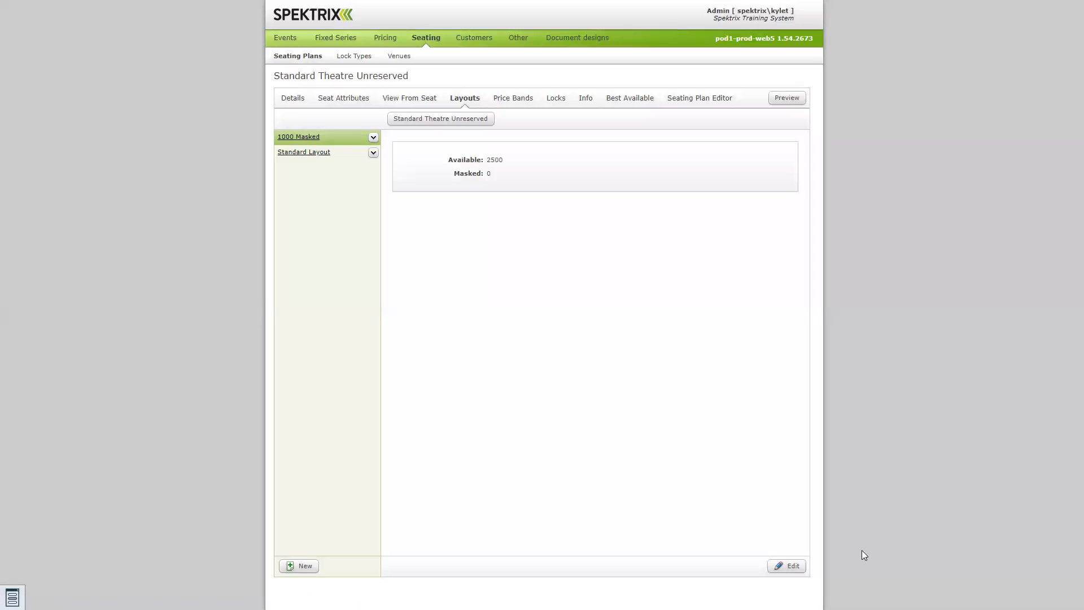
# Step: Set the masked seats of the 1000 Masked layout to 1000, save it, and view the Standard Layout for comparison
pyautogui.click(784, 564)
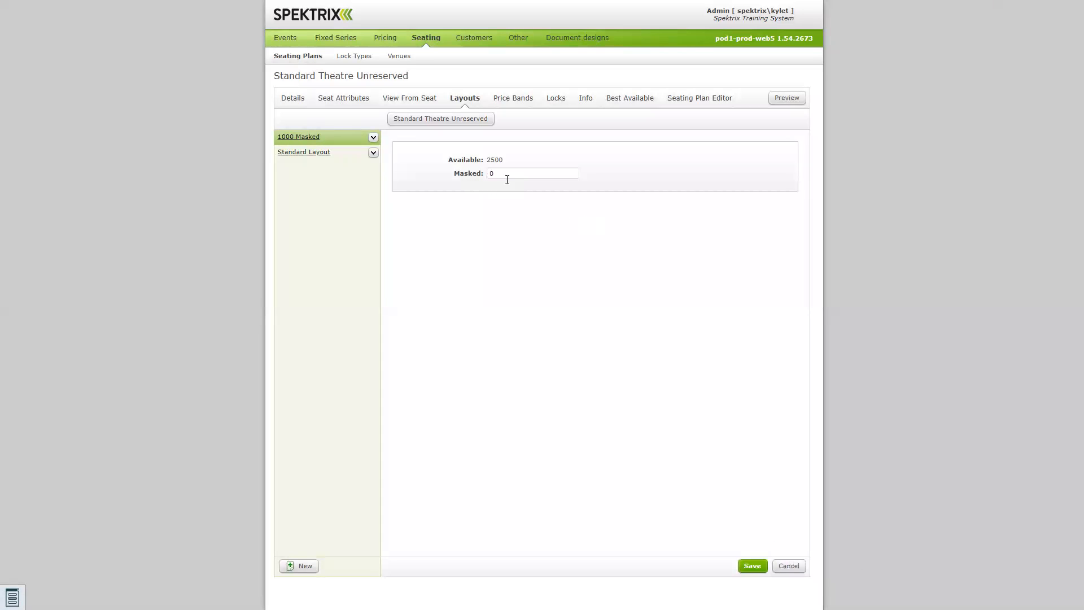
pyautogui.write('100')
pyautogui.click(760, 565)
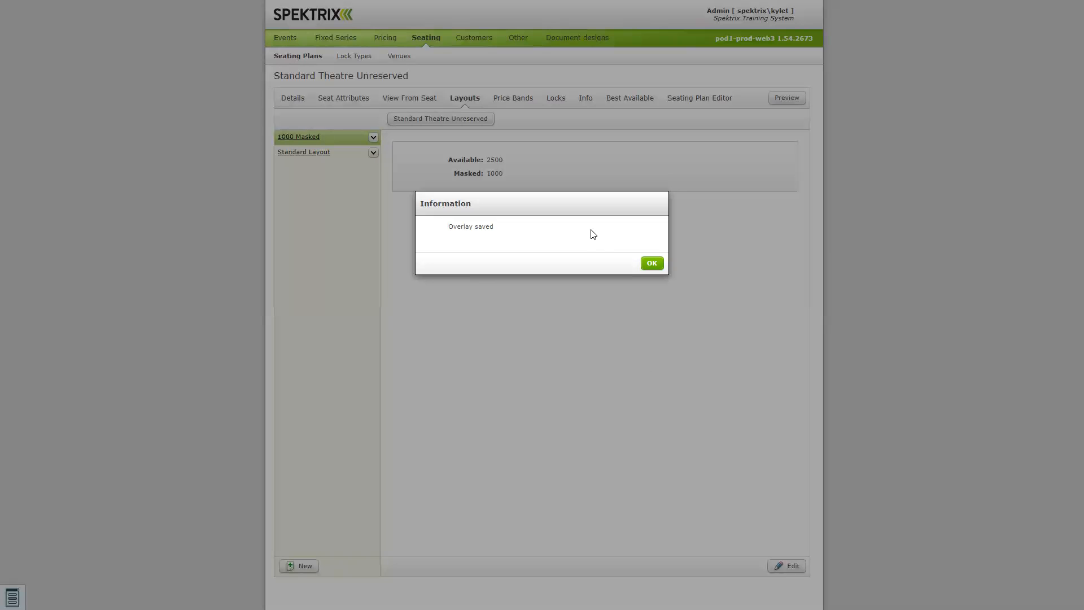
pyautogui.click(653, 263)
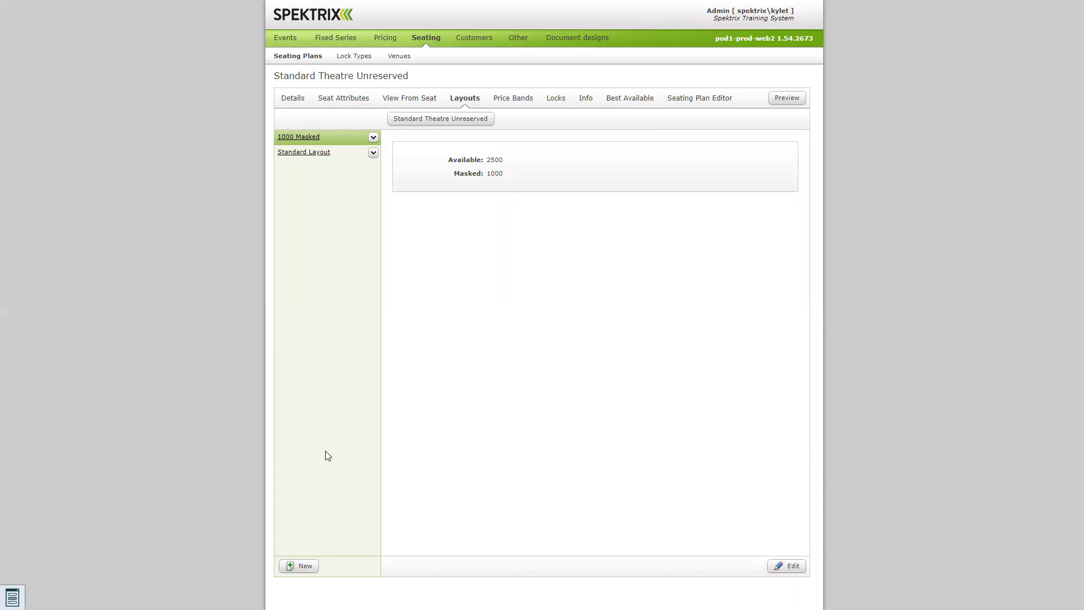
pyautogui.click(294, 154)
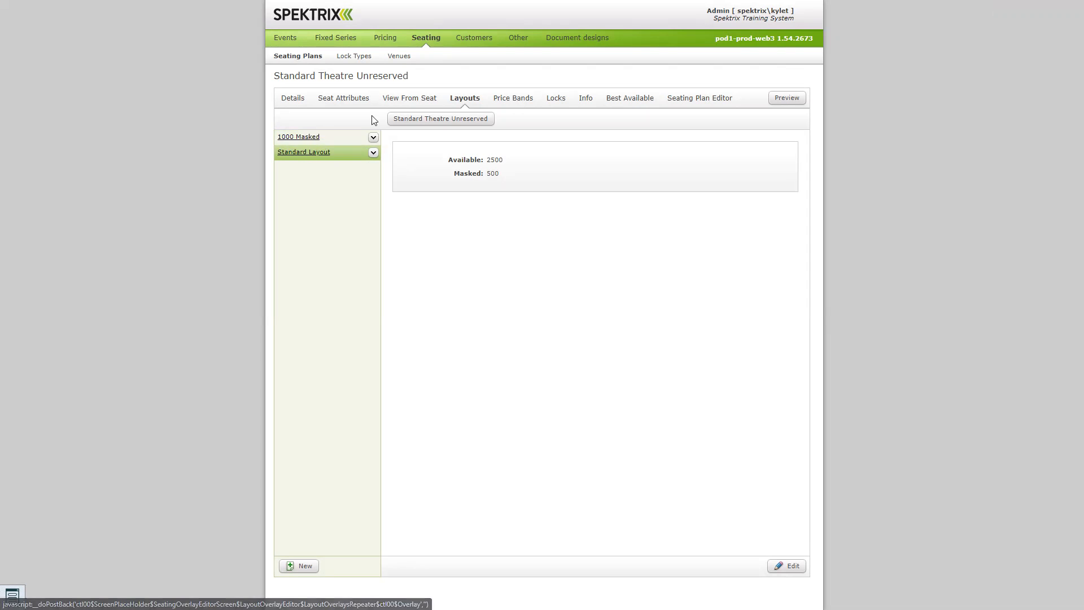
# Step: Open the 1000 Masked layout's Standard Priceband for editing, try Bands B and C, and cancel the edit
pyautogui.click(505, 104)
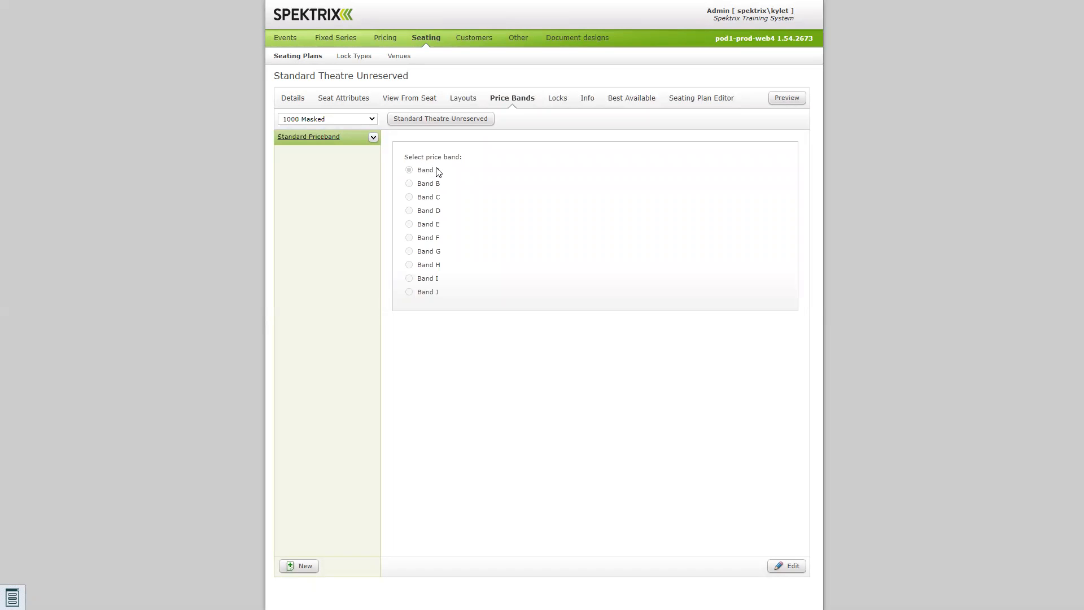
pyautogui.click(789, 565)
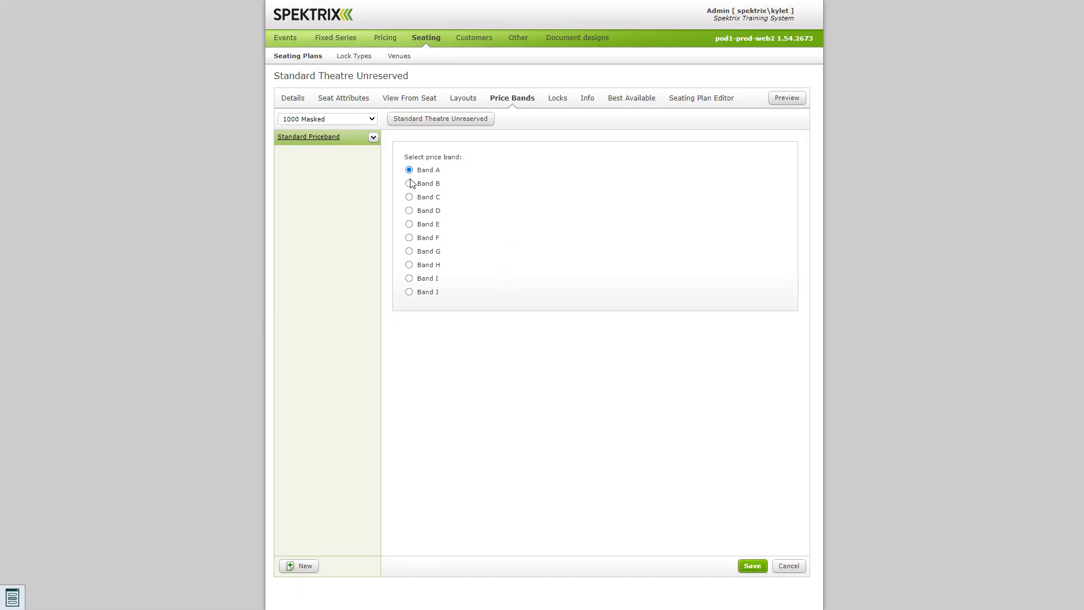
pyautogui.click(409, 183)
pyautogui.click(409, 198)
pyautogui.click(409, 183)
pyautogui.click(409, 170)
pyautogui.click(790, 566)
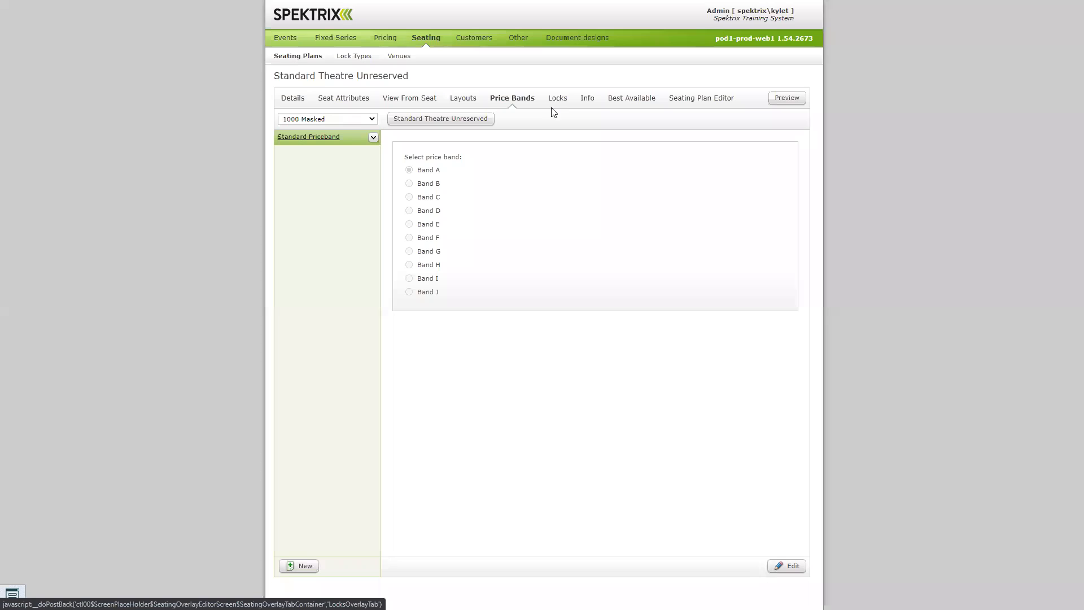
# Step: Compare the price band overlays of the Standard Layout and the 1000 Masked layout
pyautogui.click(370, 118)
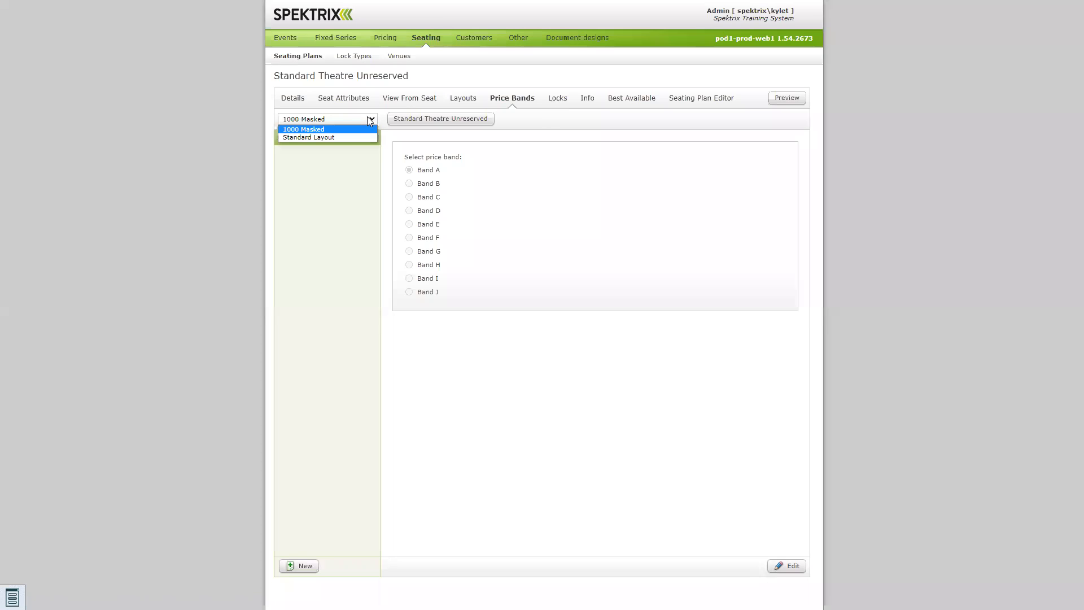
pyautogui.click(348, 137)
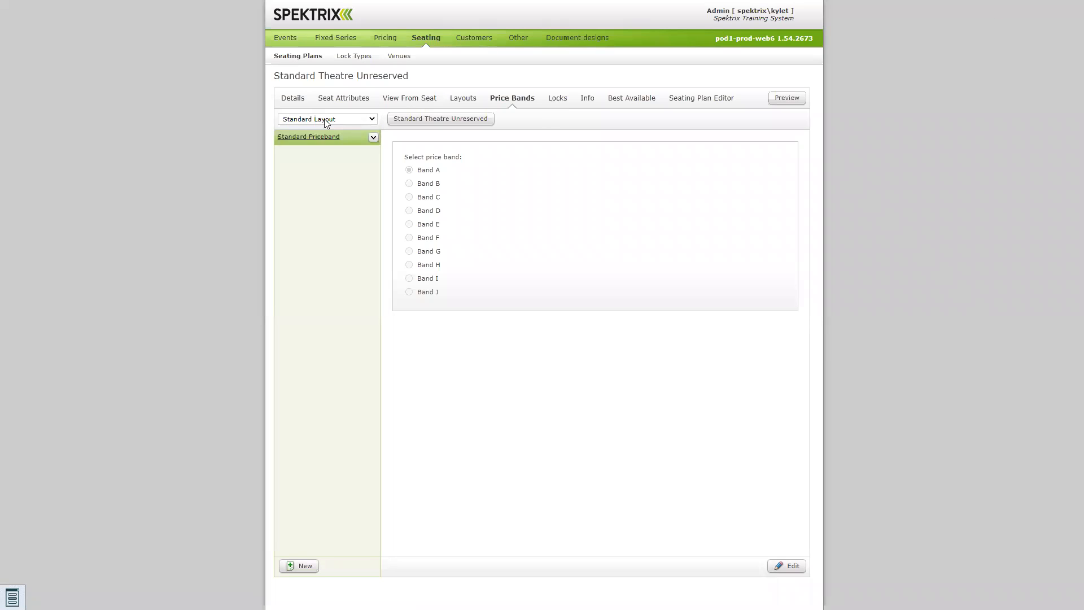
pyautogui.click(356, 119)
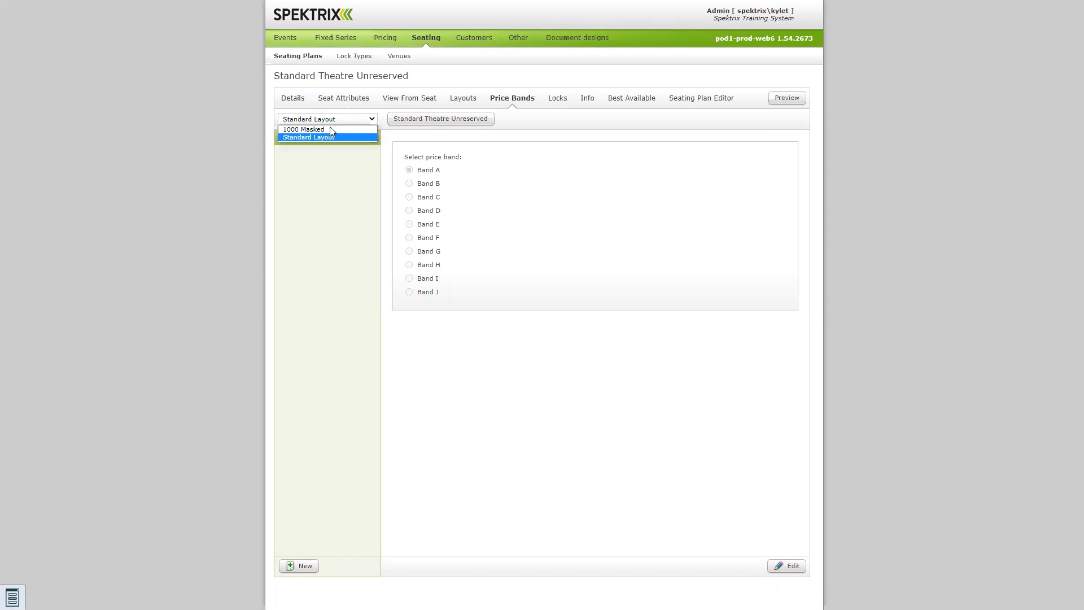
pyautogui.click(327, 130)
# Step: Add a new price band overlay named Price Band to the Standard Layout and select it
pyautogui.click(327, 120)
pyautogui.click(315, 137)
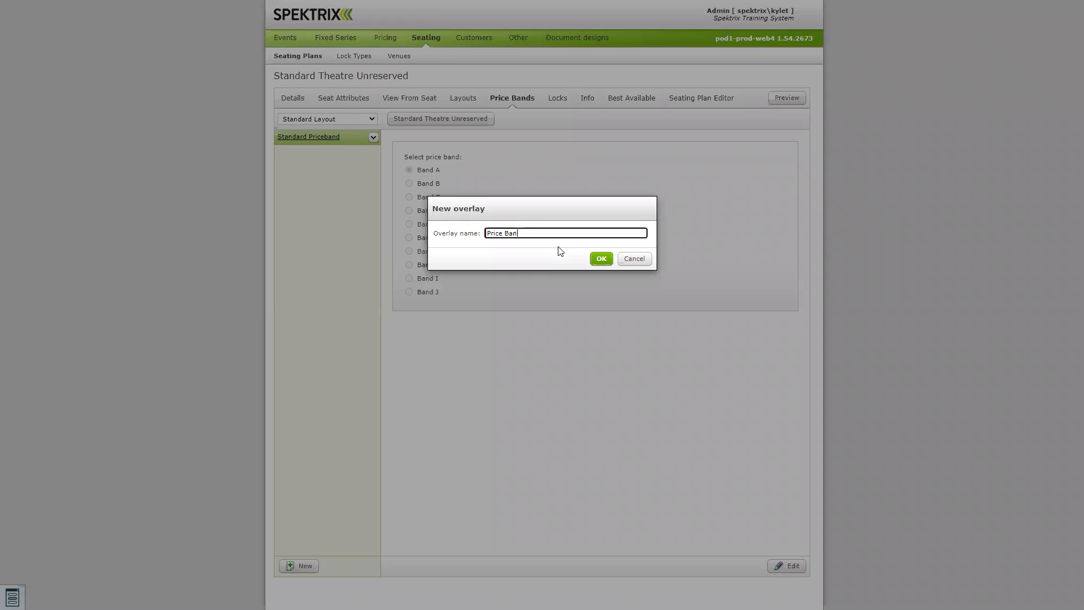
pyautogui.click(599, 259)
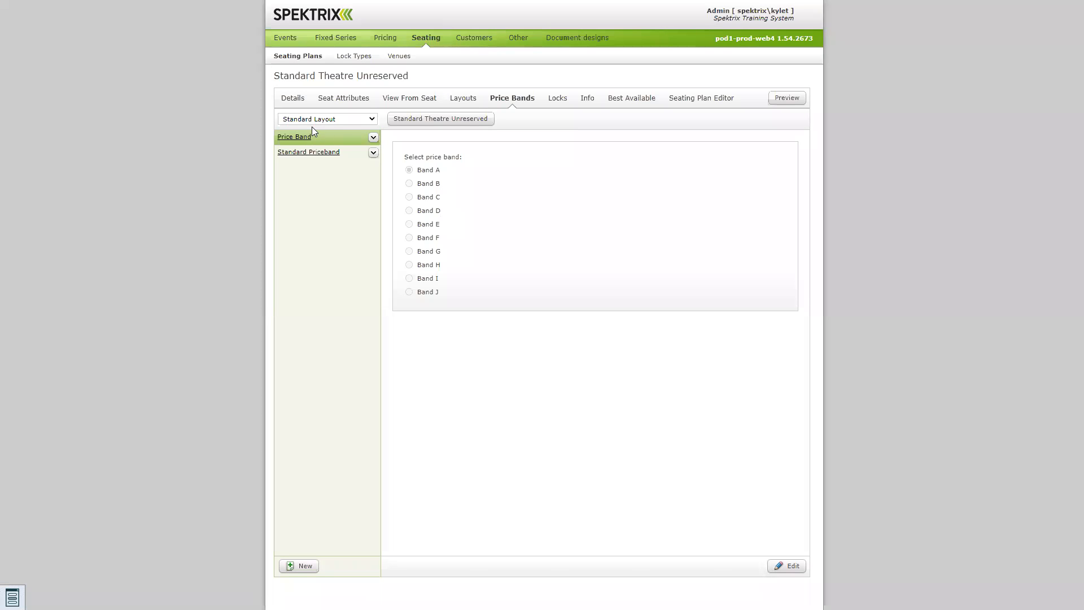
pyautogui.click(323, 149)
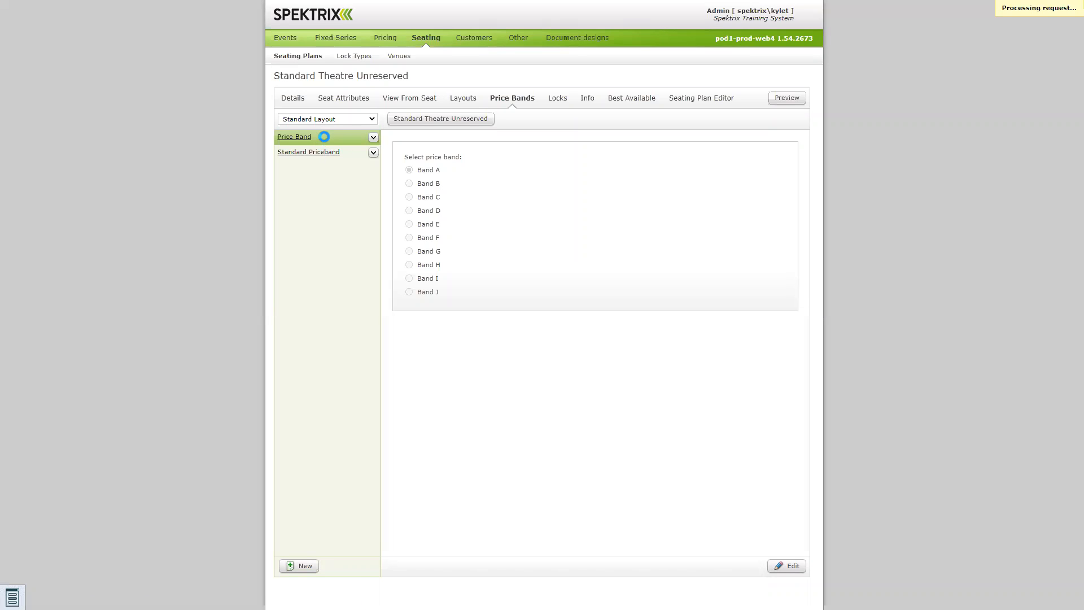
pyautogui.click(308, 136)
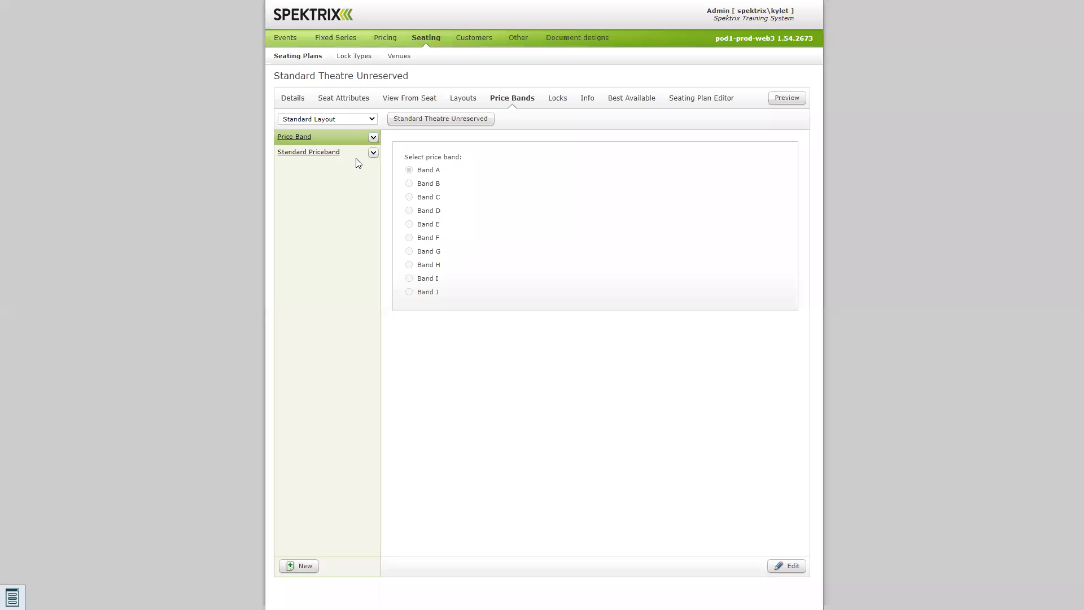
# Step: Assign Band B to the Price Band overlay, save it, and rename the overlay Price Band B
pyautogui.click(785, 565)
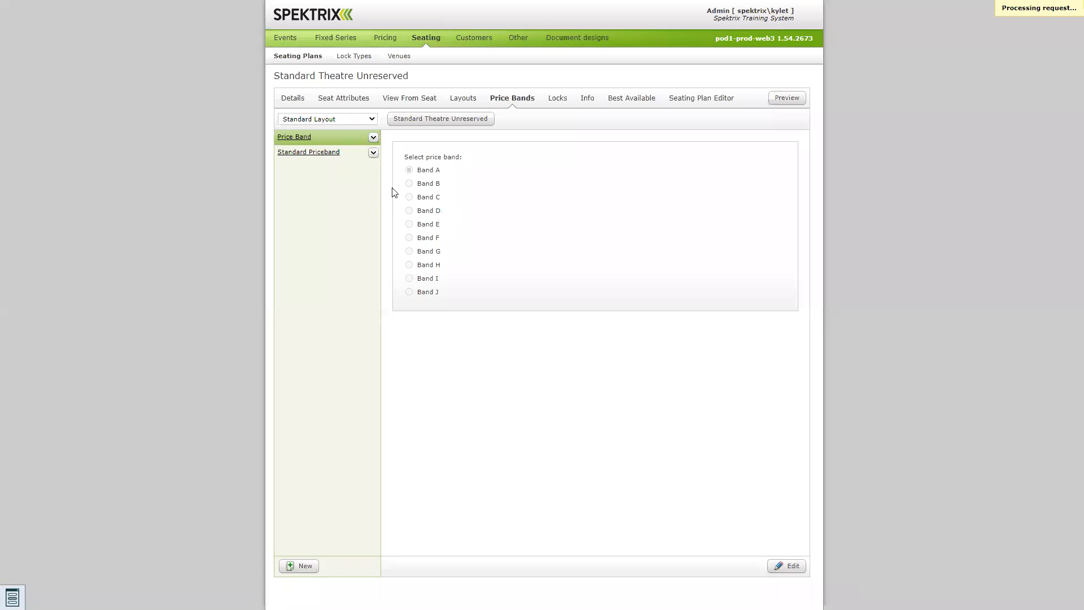
pyautogui.click(408, 183)
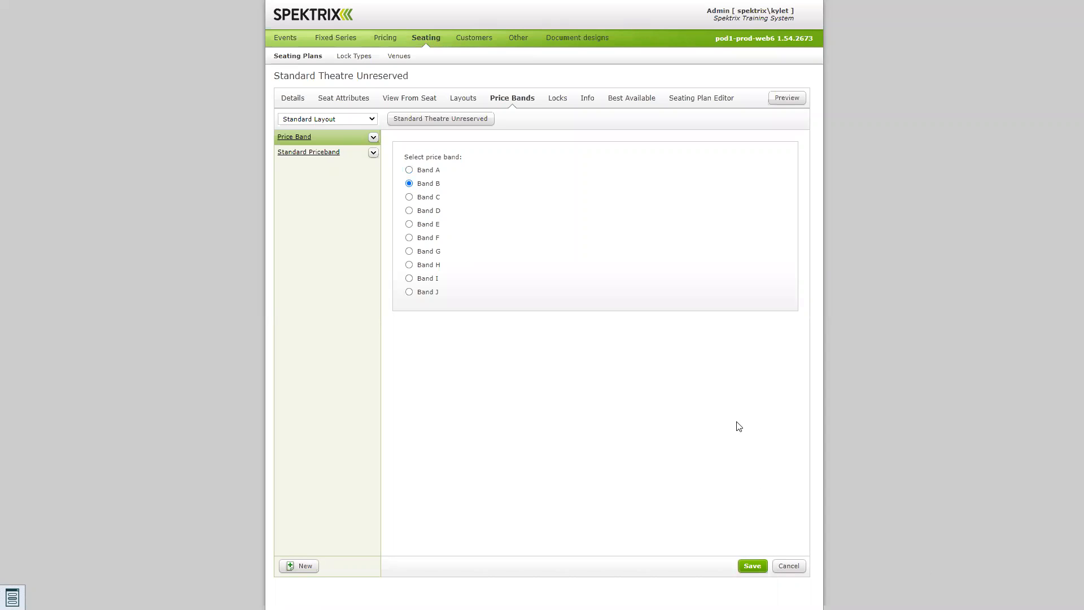
pyautogui.click(754, 566)
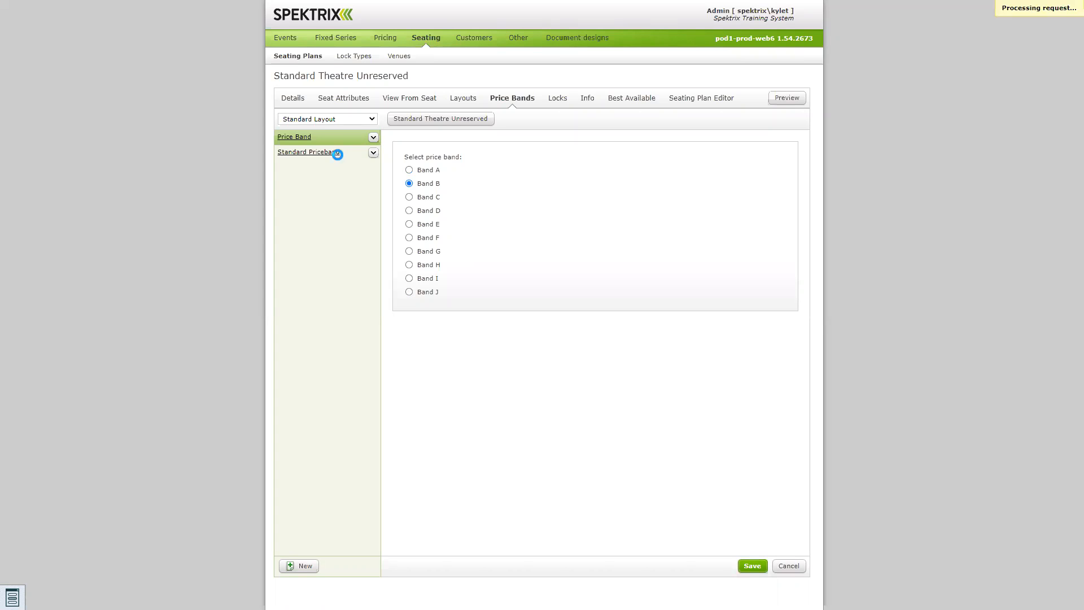
pyautogui.click(373, 137)
pyautogui.click(382, 183)
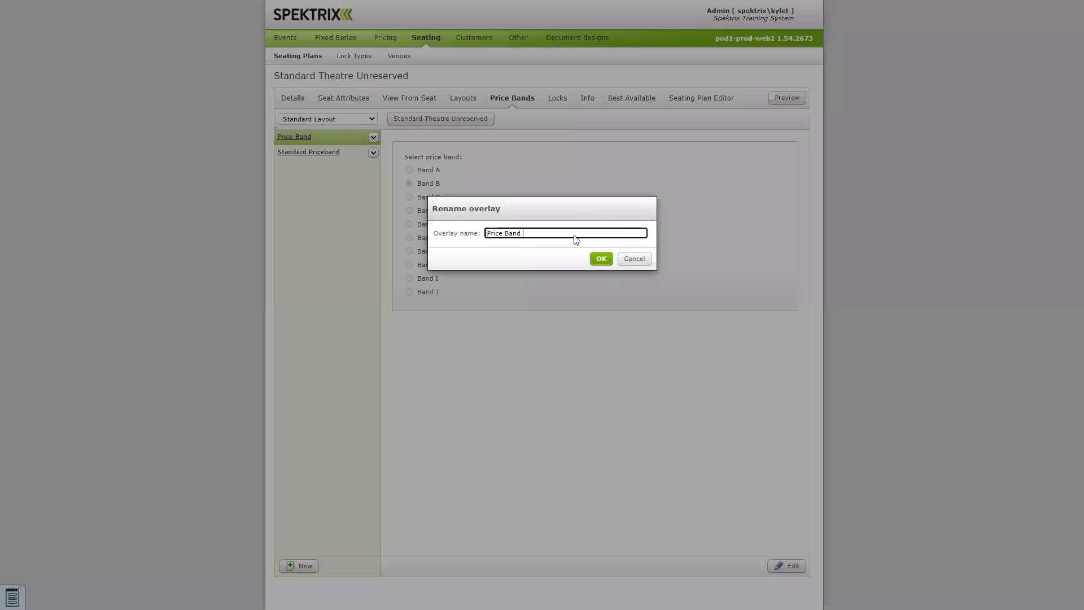
pyautogui.write('B')
pyautogui.click(601, 259)
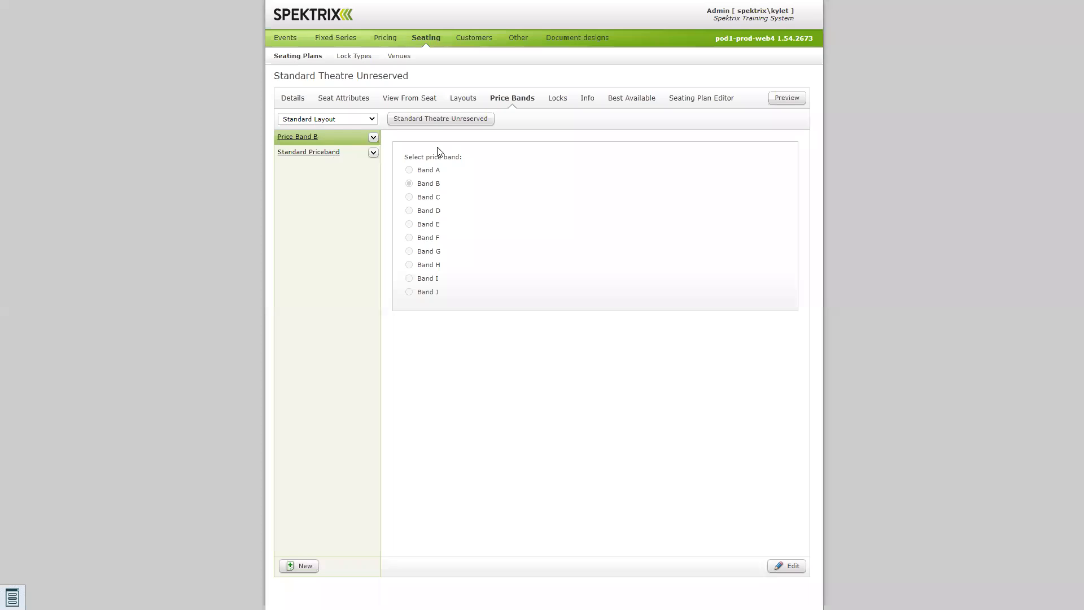
# Step: Check the Standard Priceband overlay and examine the lock allocations for the 1000 Masked layout
pyautogui.click(320, 152)
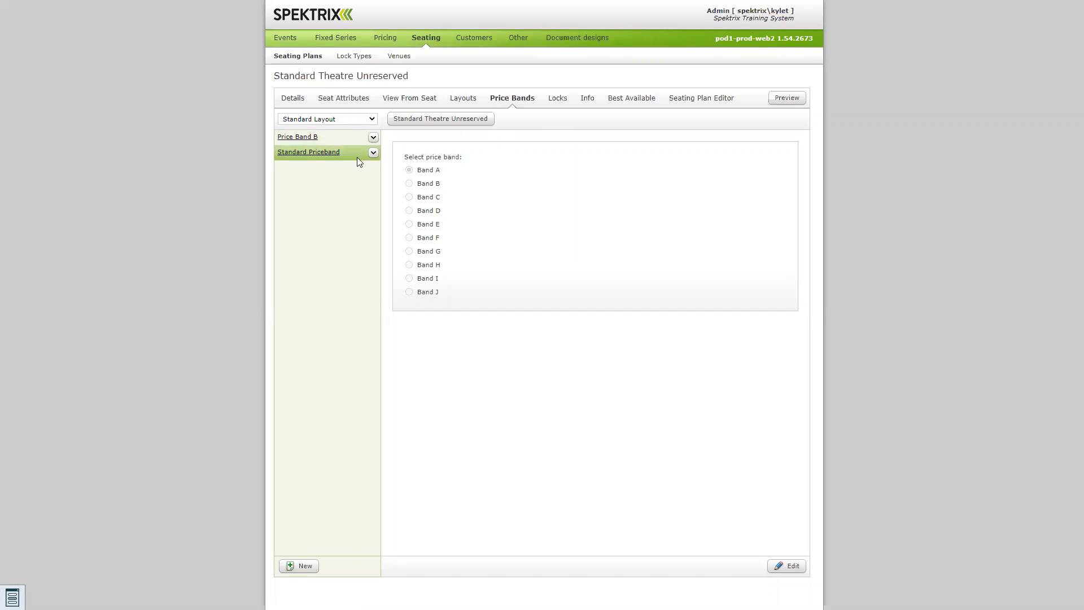
pyautogui.click(561, 100)
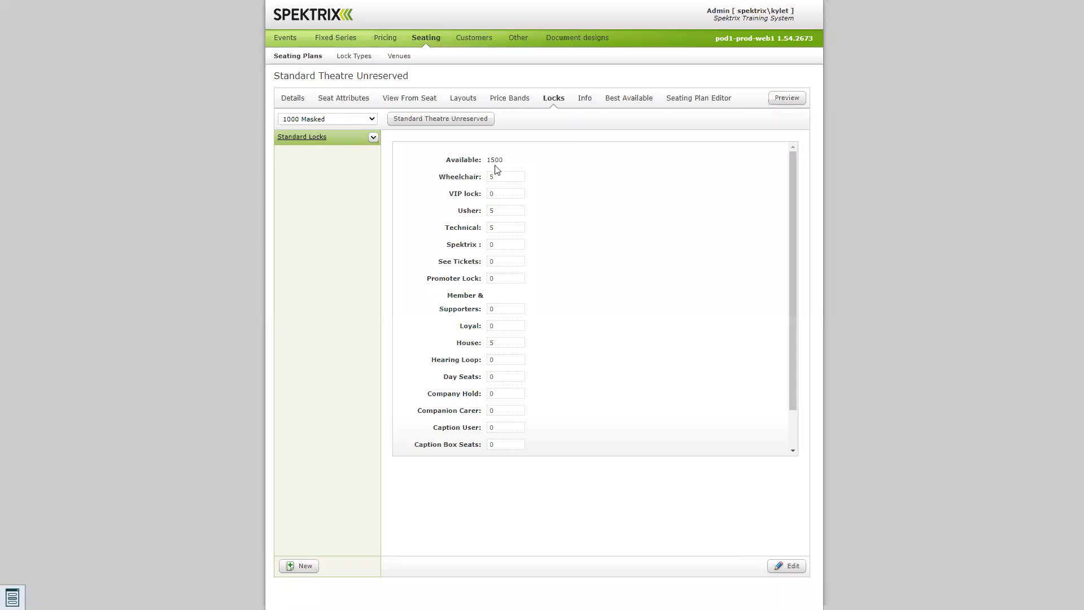
pyautogui.scroll(-1, 497, 212)
pyautogui.scroll(1, 510, 199)
# Step: Copy the Standard Layout's Standard Locks overlay and rename the copy Standard Locks - 10 WC
pyautogui.click(370, 120)
pyautogui.click(349, 139)
pyautogui.click(373, 138)
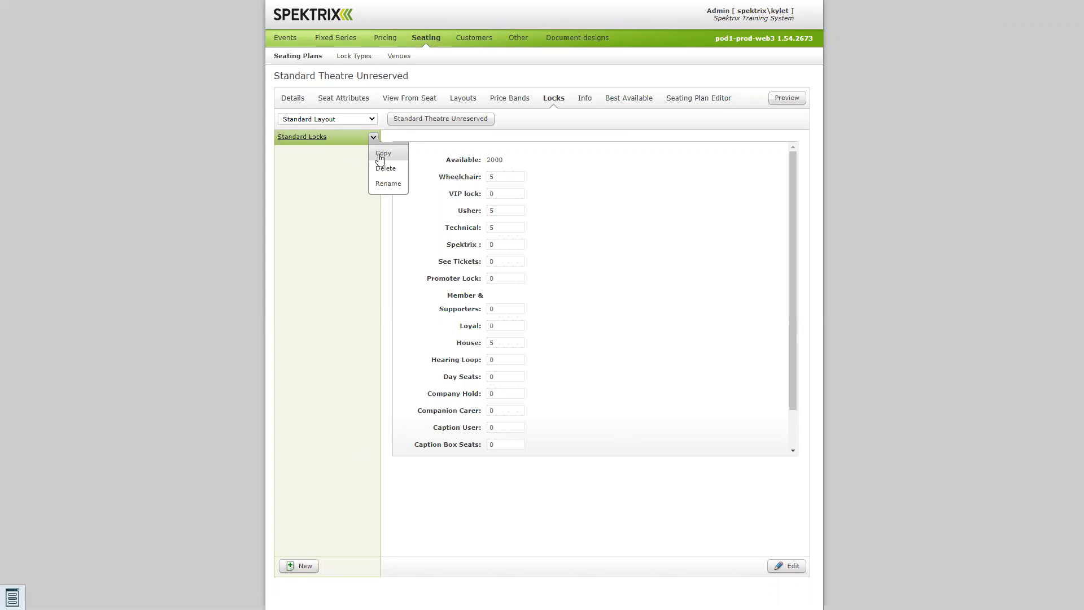
pyautogui.click(375, 156)
pyautogui.click(373, 152)
pyautogui.click(386, 199)
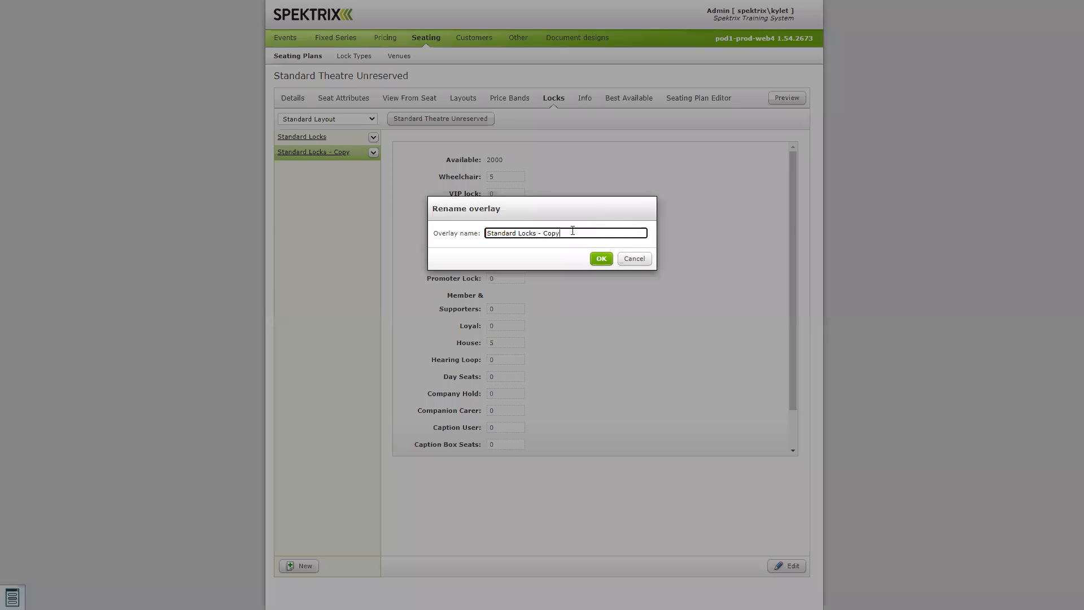
pyautogui.write('10 W')
pyautogui.click(600, 259)
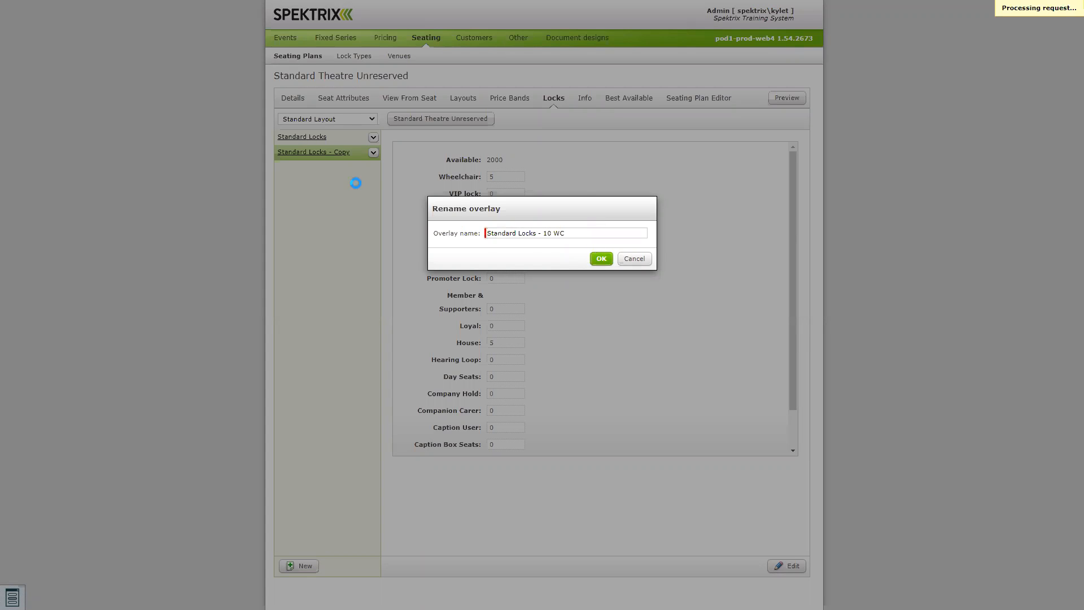
# Step: Set the Wheelchair locks to 10 in the Standard Locks - 10 WC overlay and save it
pyautogui.click(787, 567)
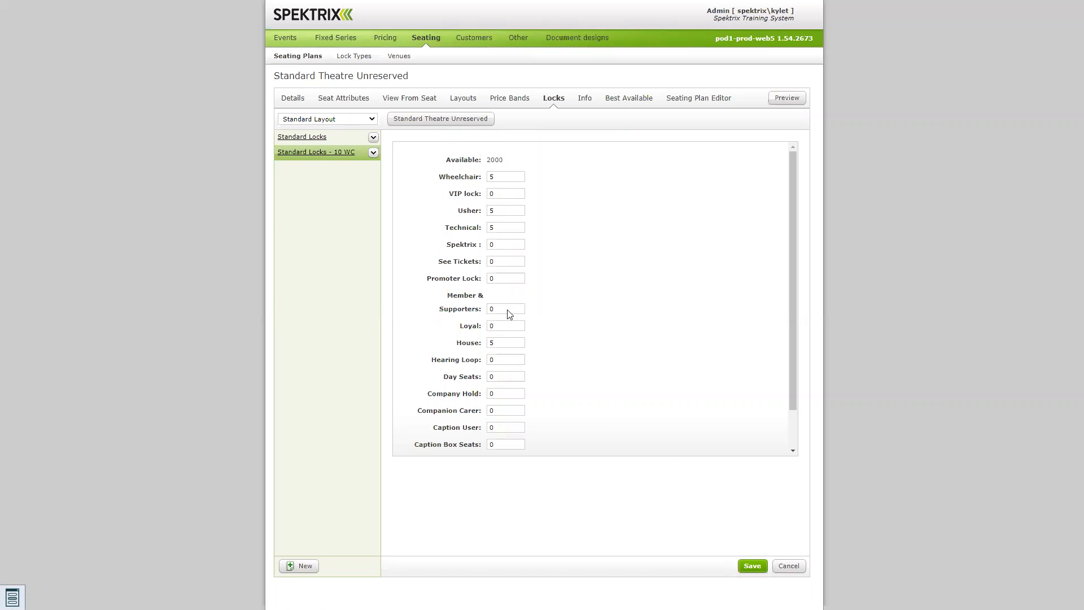
pyautogui.click(506, 180)
pyautogui.write('10')
pyautogui.click(751, 567)
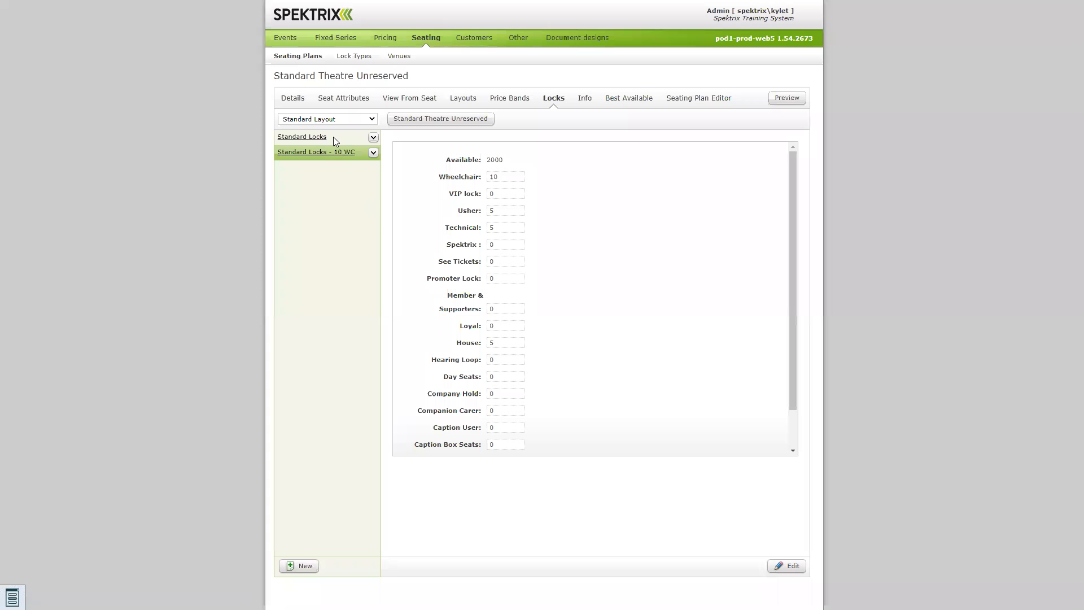
# Step: Compare the lock overlays within the Standard Layout and with 1000 Masked, and open and cancel a new overlay in the Standard Layout
pyautogui.click(316, 137)
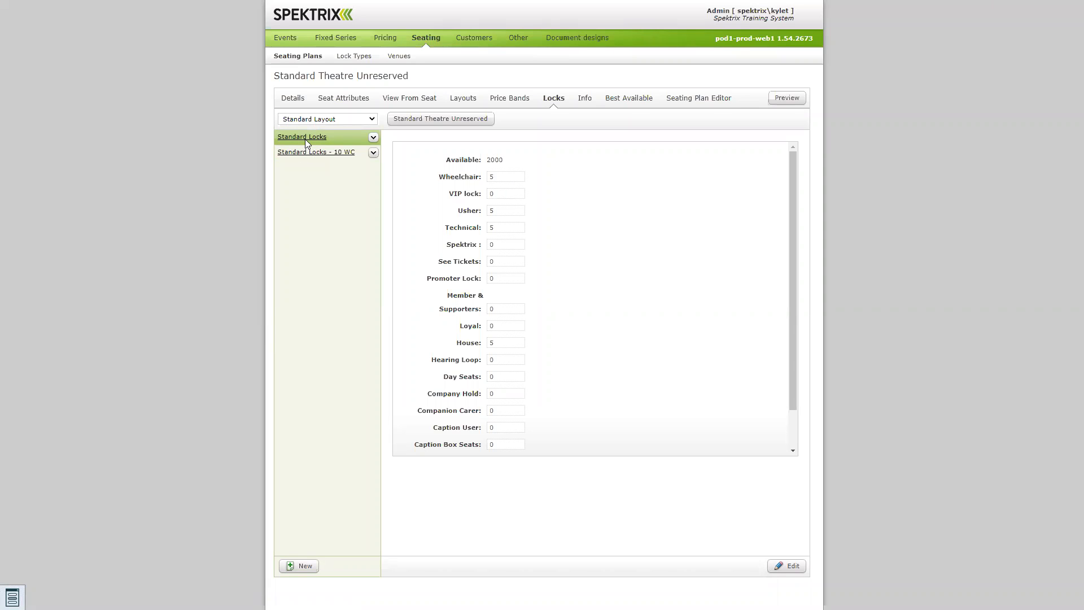
pyautogui.click(309, 154)
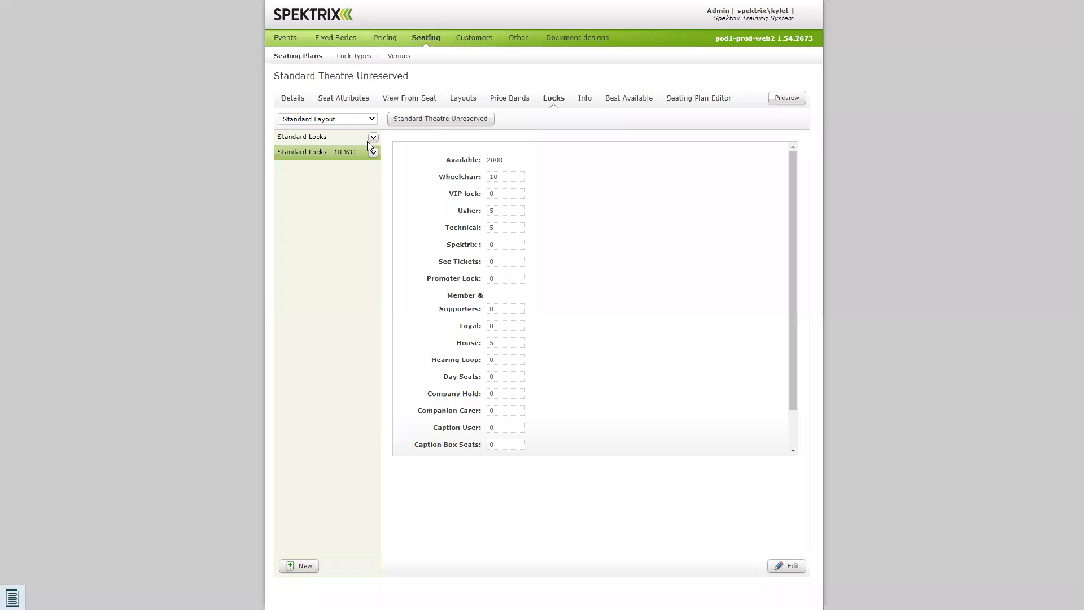
pyautogui.click(370, 120)
pyautogui.click(346, 125)
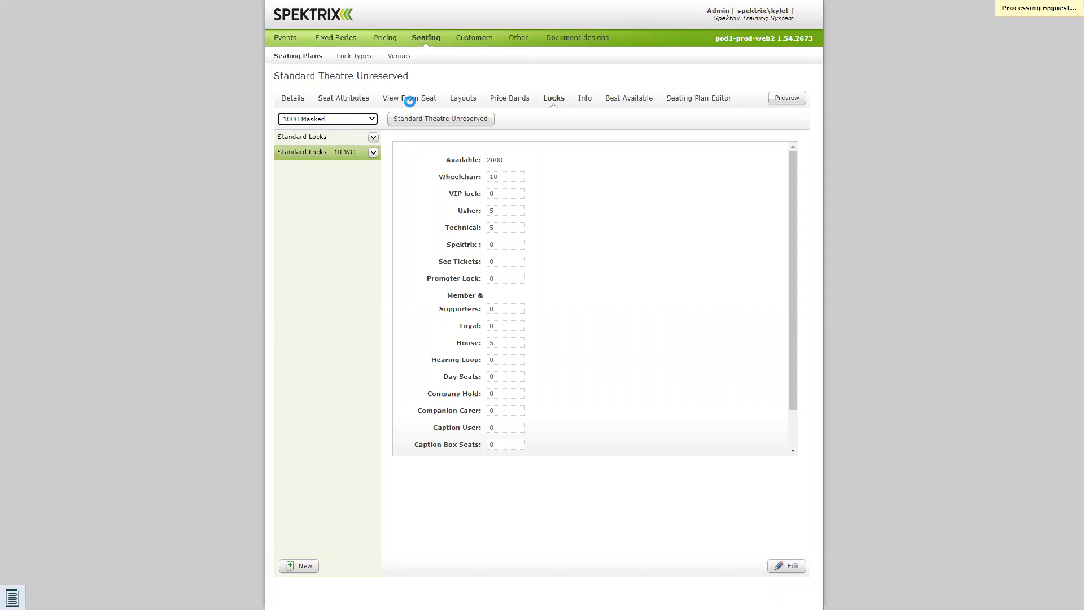
pyautogui.click(326, 120)
pyautogui.click(324, 135)
pyautogui.click(299, 566)
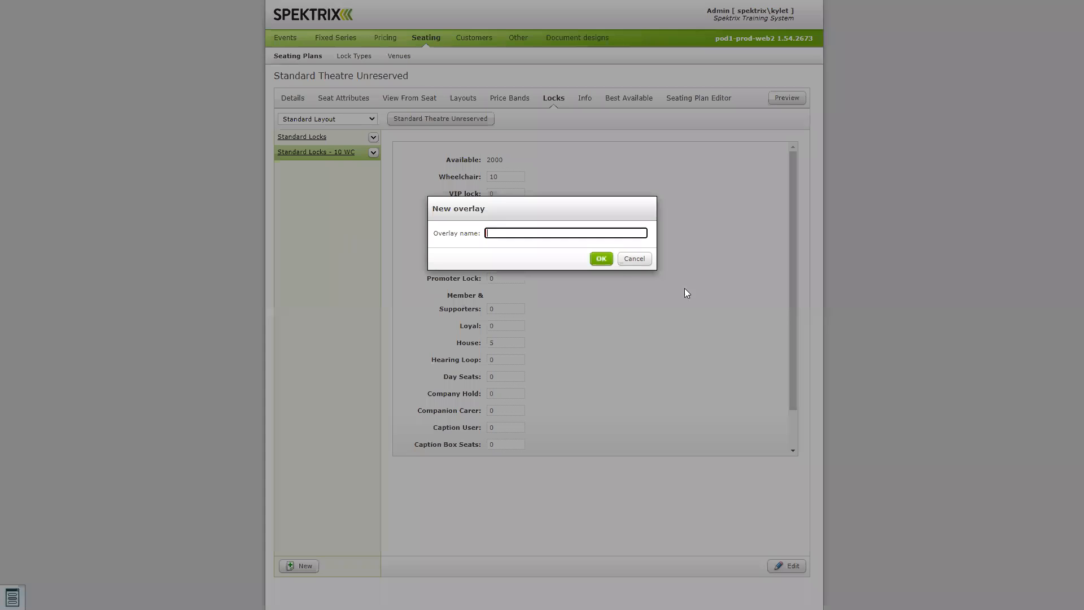
pyautogui.click(634, 258)
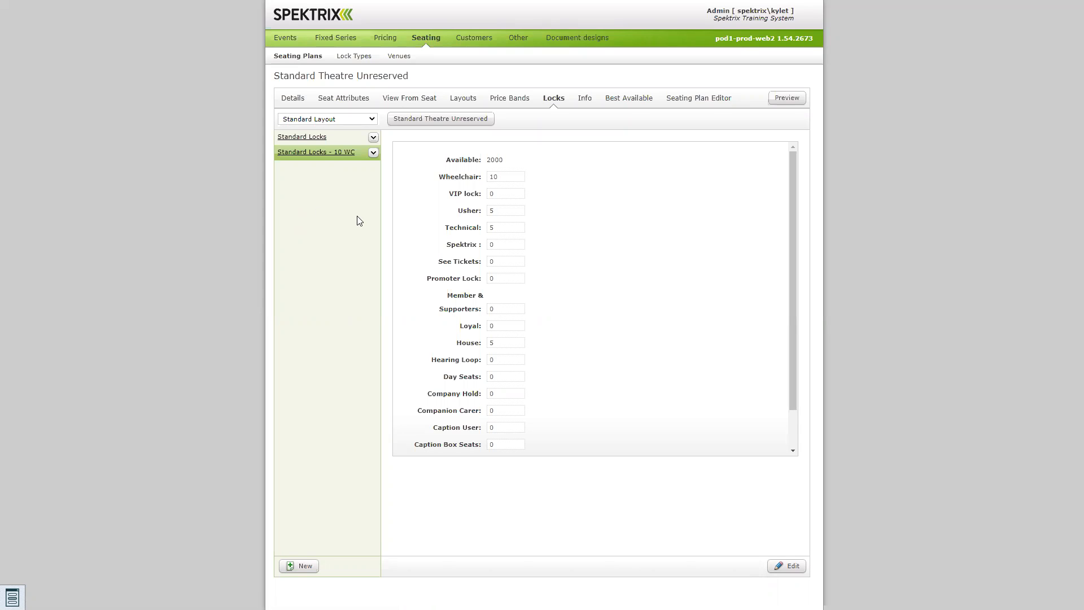
# Step: Check the unreserved plan's Info overlays and open the Standard Theatre seating plan from the plan list
pyautogui.click(583, 96)
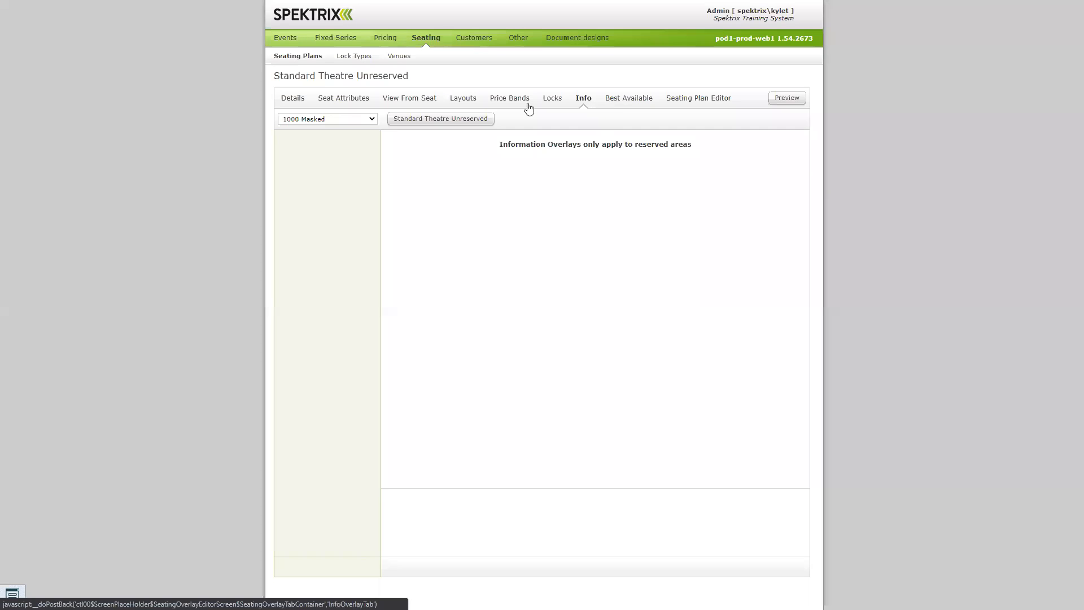
pyautogui.click(313, 60)
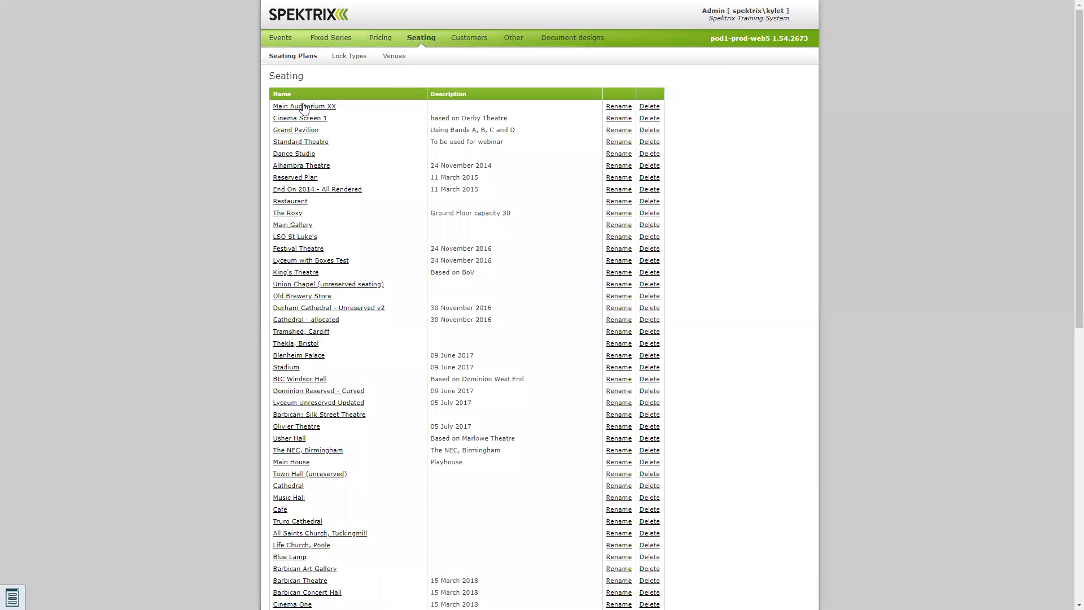
pyautogui.click(319, 142)
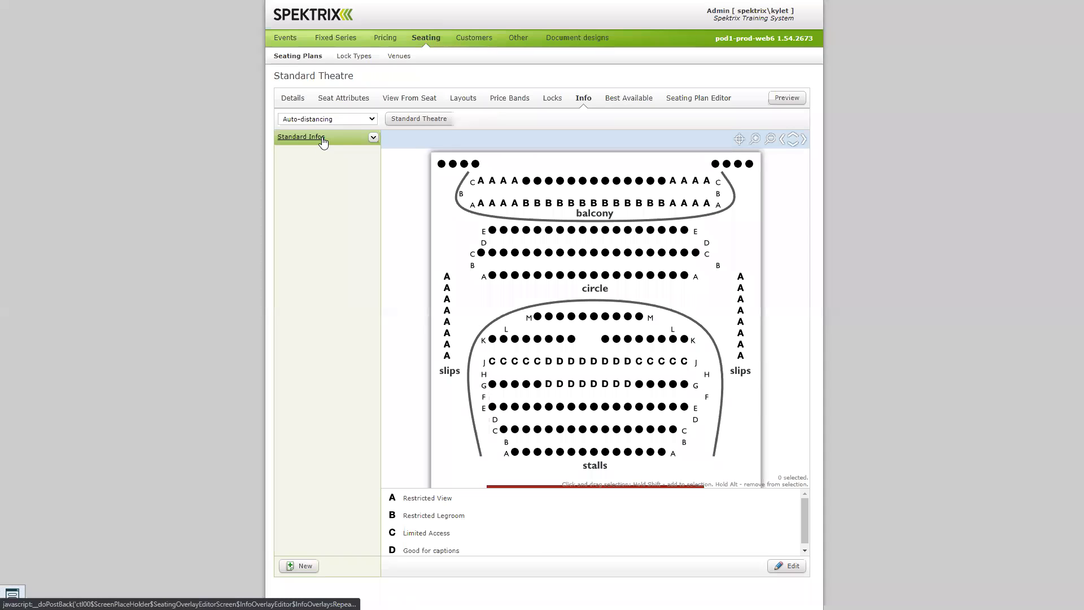
# Step: Review the Standard Theatre plan's Auto-distancing layout and its Price Band A, B, C overlay
pyautogui.click(293, 100)
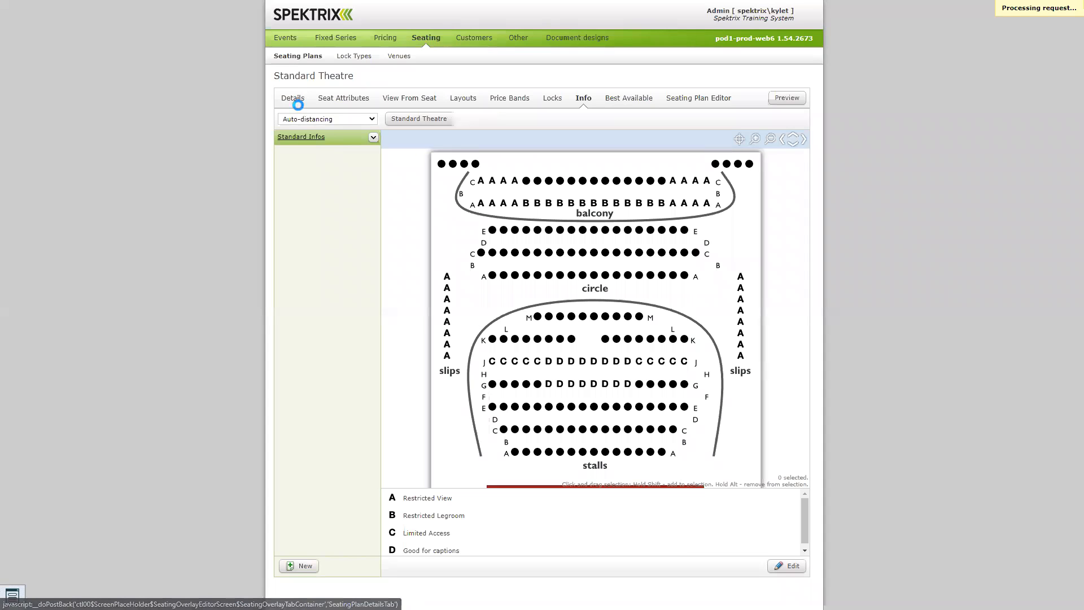
pyautogui.click(466, 96)
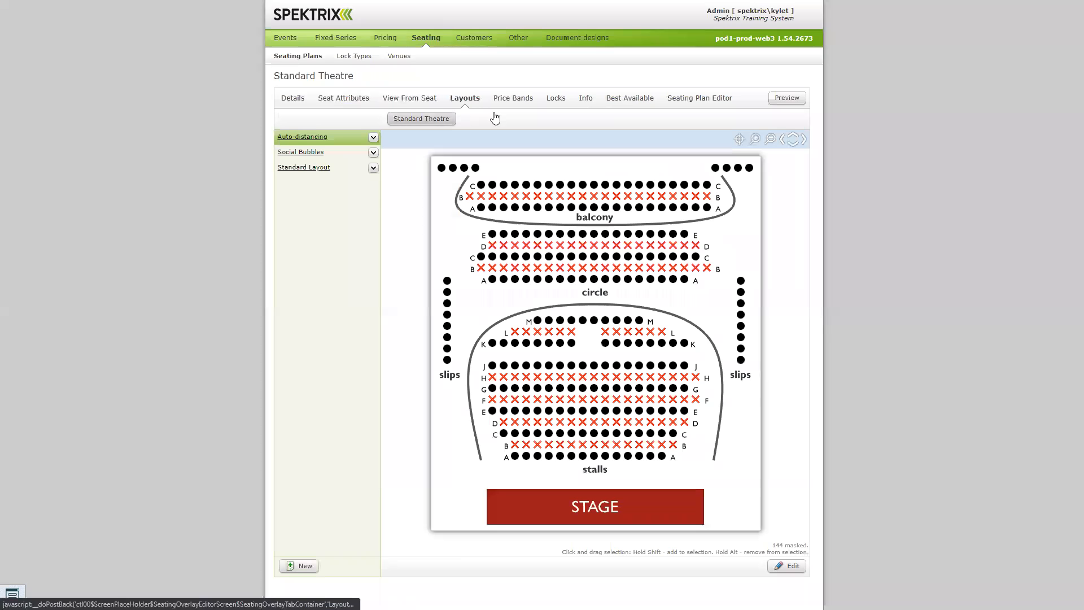
pyautogui.click(512, 98)
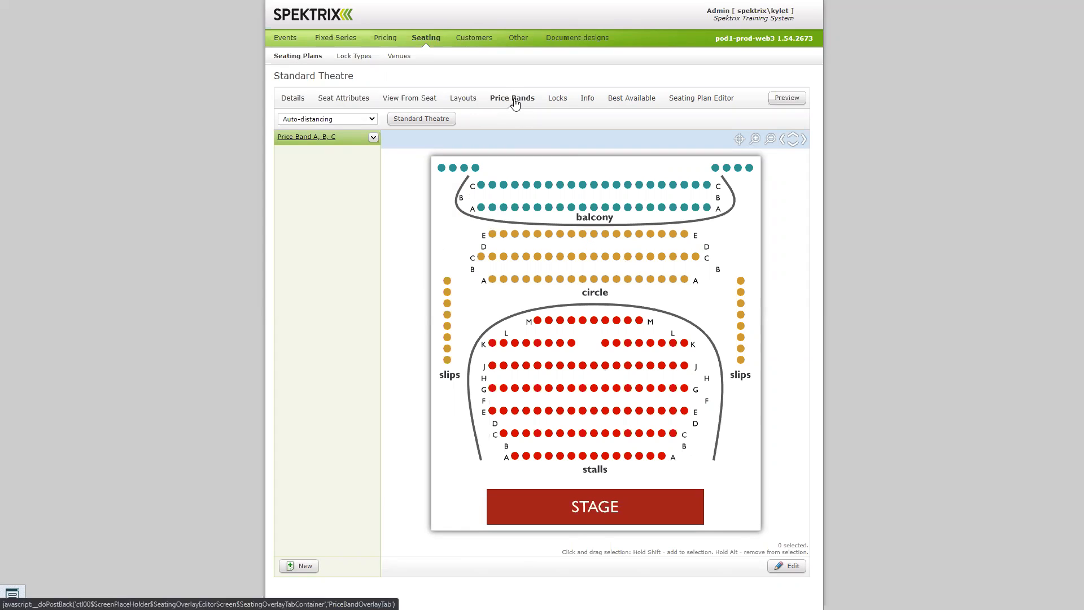
# Step: Open the Standard Theatre details for editing, check the name, description, venue options and Best Available setting, and cancel
pyautogui.click(302, 102)
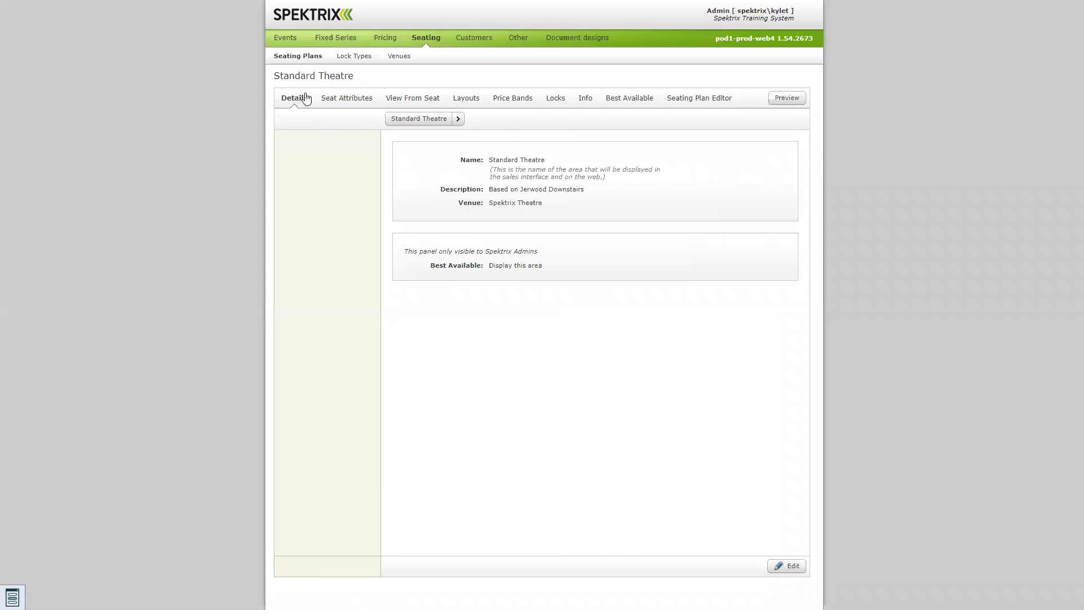
pyautogui.click(790, 567)
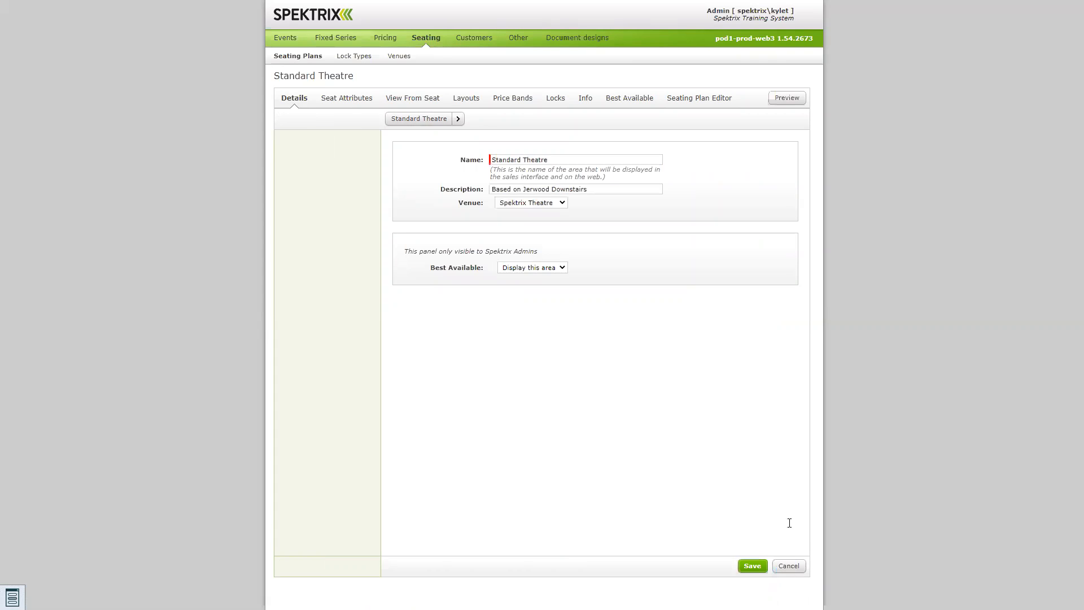
pyautogui.moveTo(592, 162); pyautogui.dragTo(460, 161)
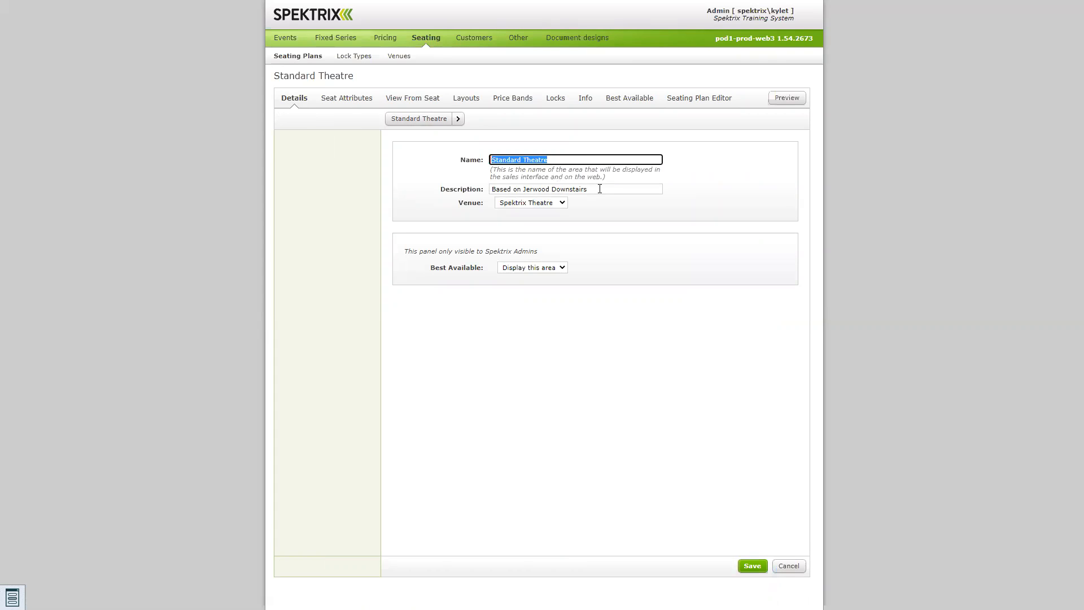
pyautogui.press('Tab')
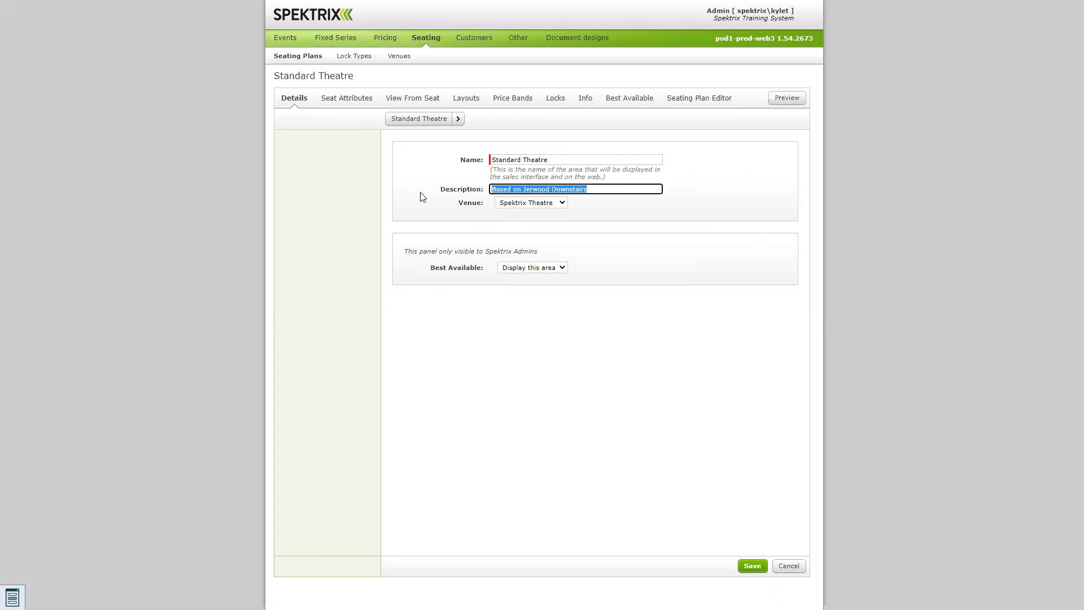
pyautogui.click(564, 202)
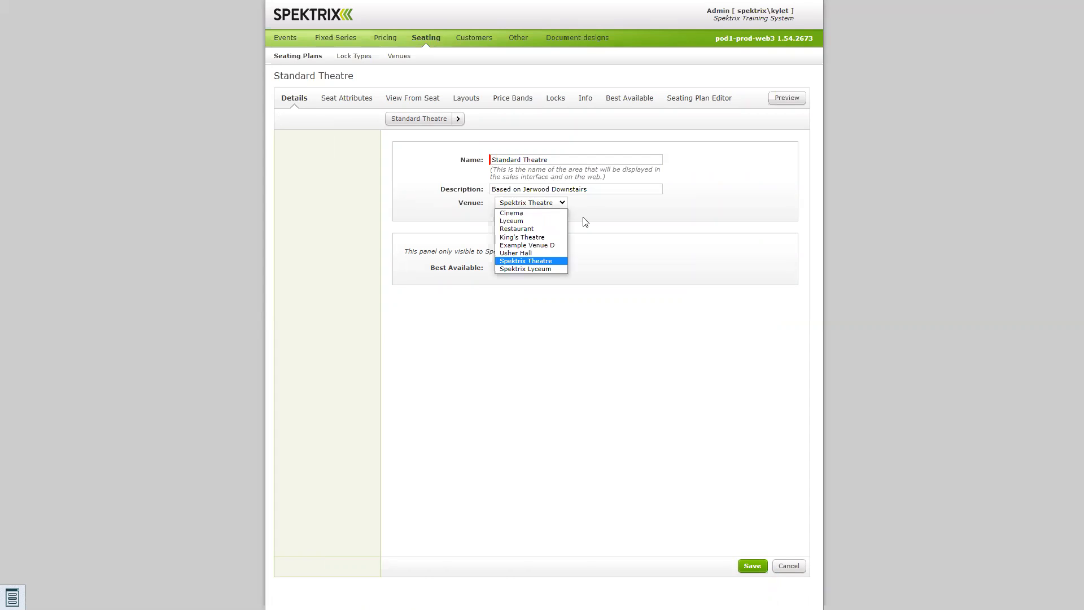
pyautogui.click(476, 216)
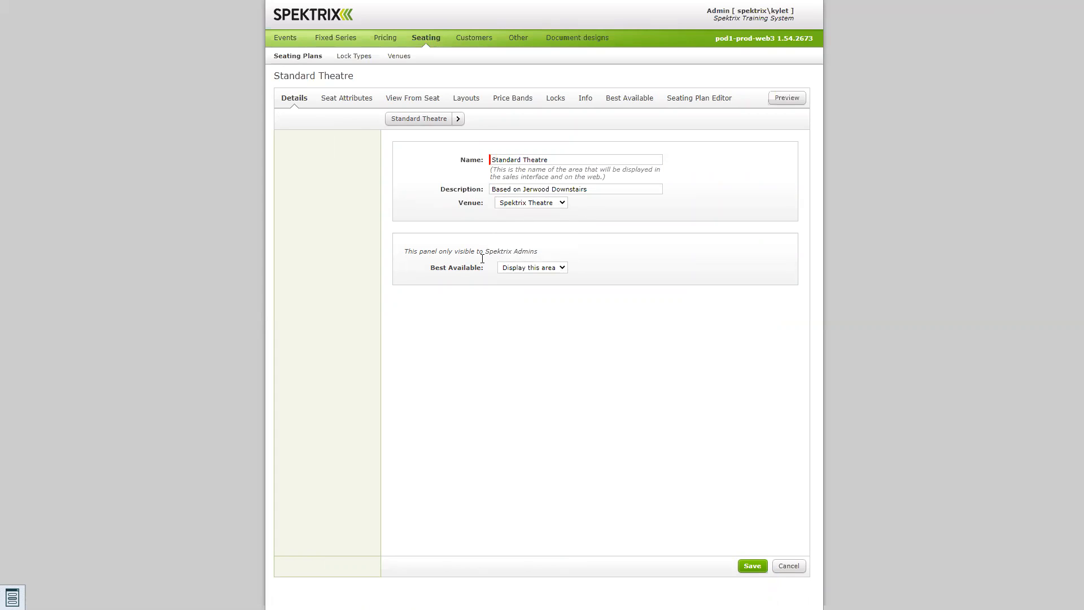
pyautogui.moveTo(512, 252); pyautogui.dragTo(375, 261)
pyautogui.click(424, 261)
pyautogui.click(785, 563)
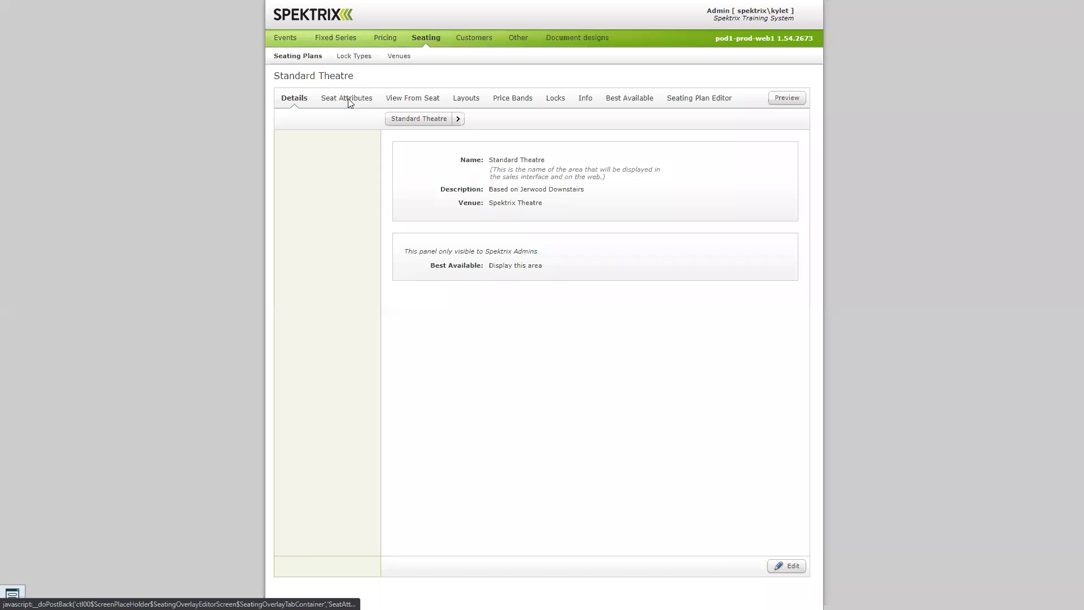
# Step: Open the Standard Theatre seat attributes for editing, examine the Bubble Number value sets A to D, and save
pyautogui.click(349, 102)
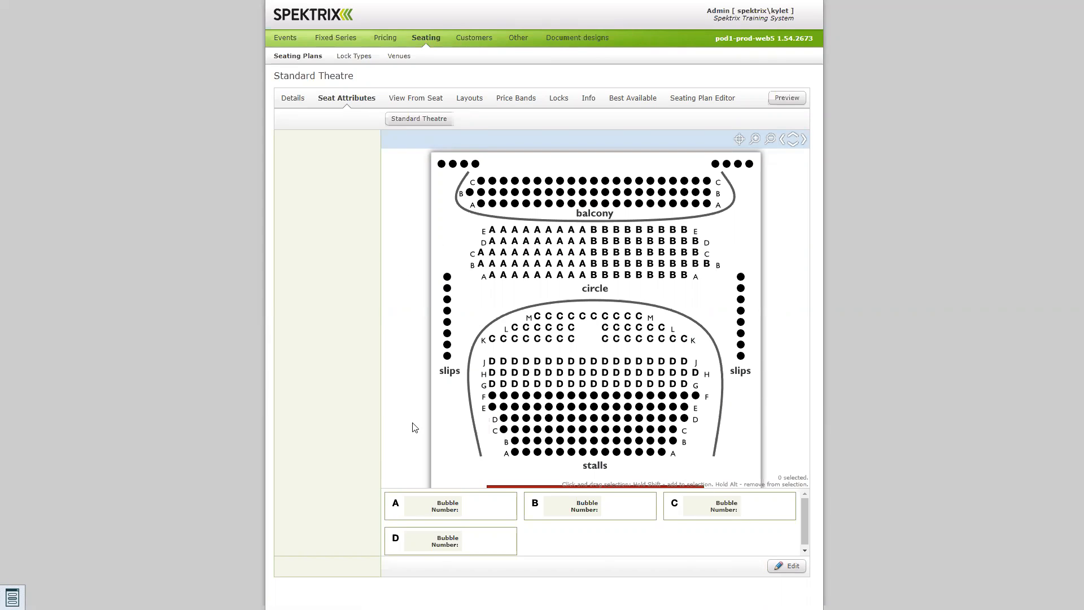
pyautogui.click(786, 565)
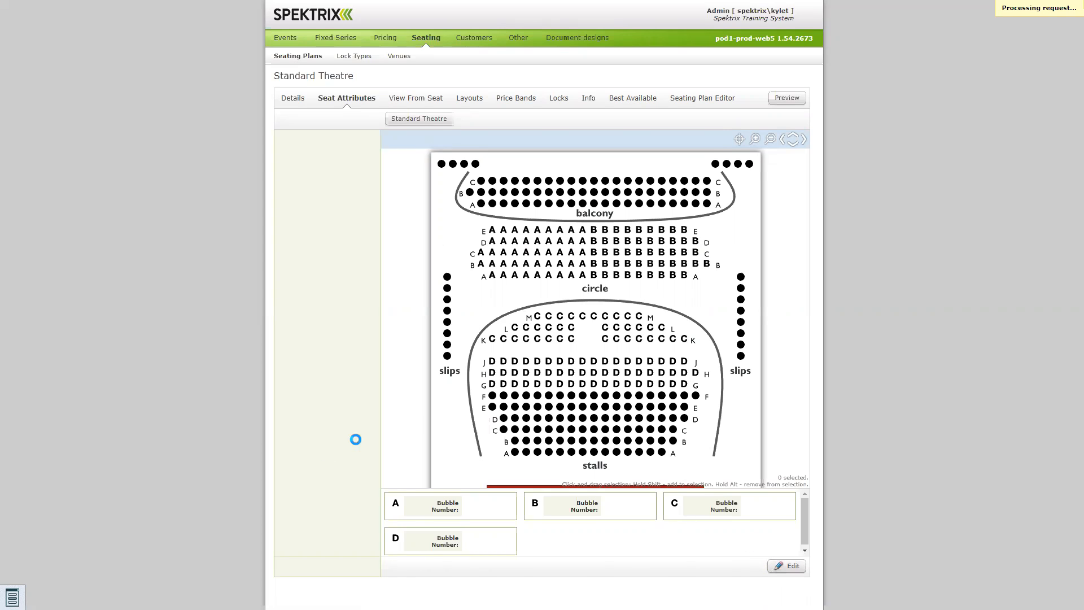
pyautogui.scroll(-1, 519, 502)
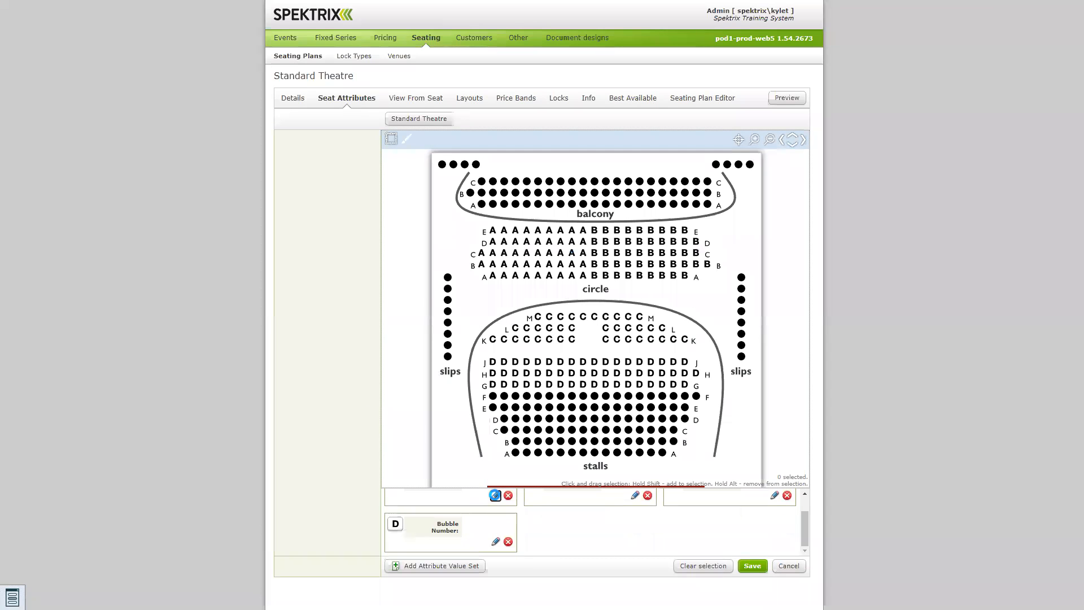
pyautogui.click(496, 495)
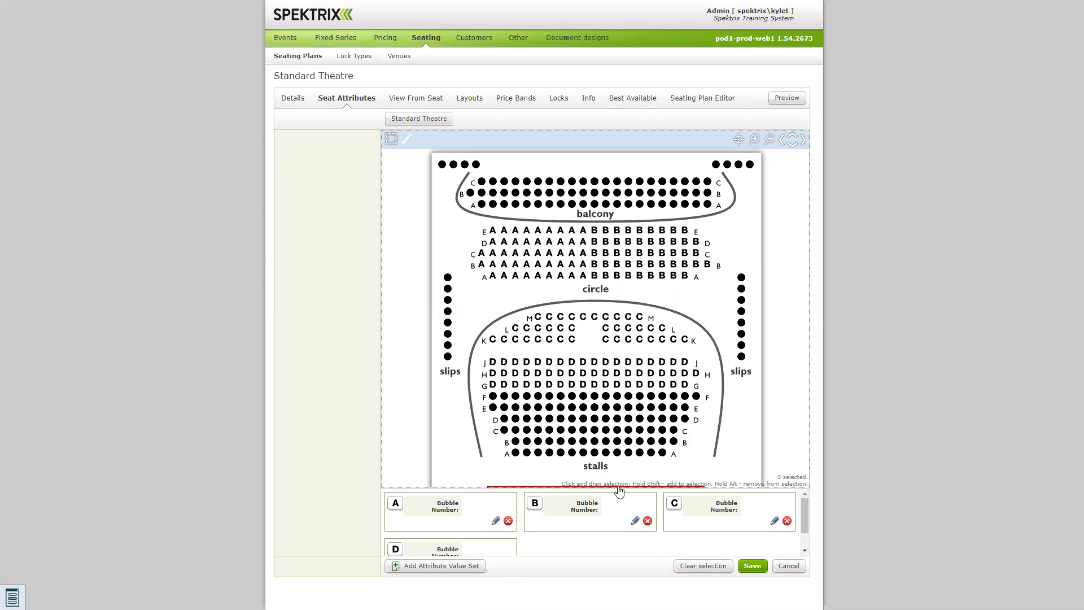
pyautogui.scroll(-1, 459, 511)
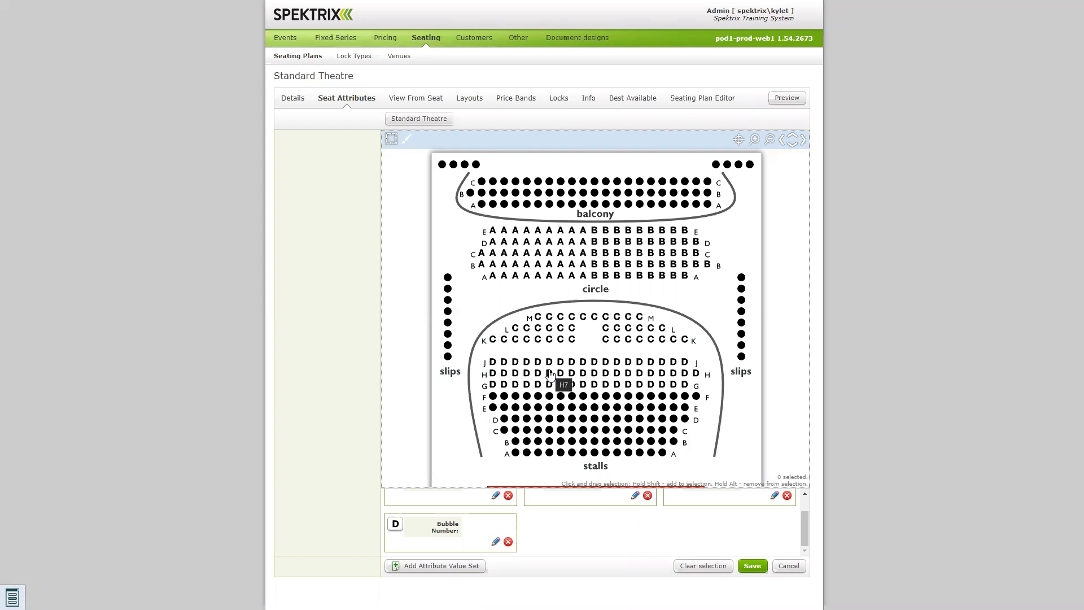
pyautogui.scroll(2, 470, 528)
pyautogui.scroll(-1, 472, 514)
pyautogui.scroll(1, 472, 514)
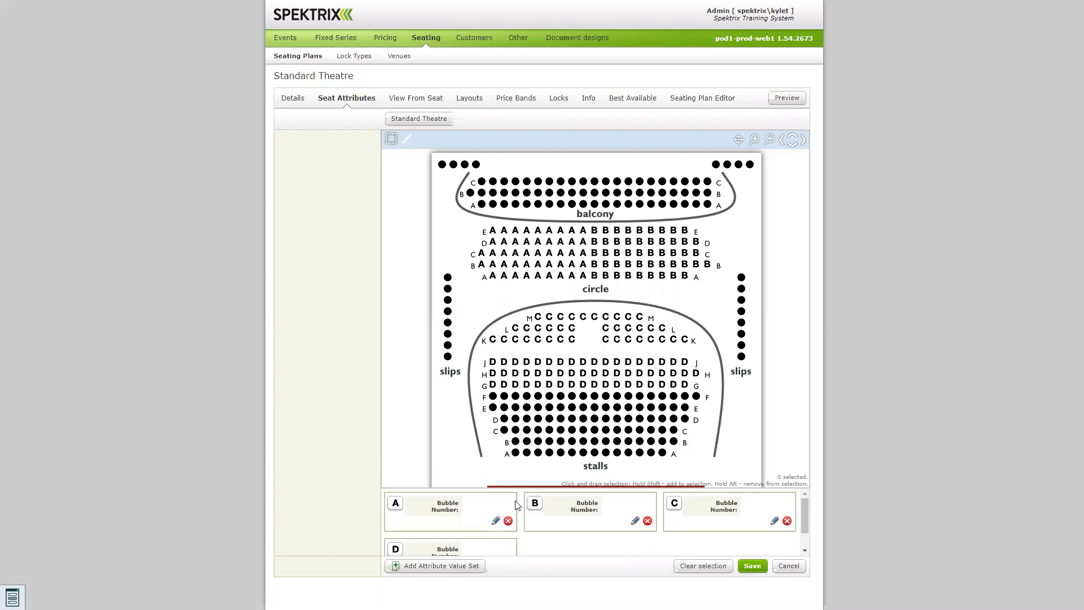
pyautogui.scroll(-1, 533, 500)
pyautogui.scroll(1, 533, 493)
pyautogui.click(751, 566)
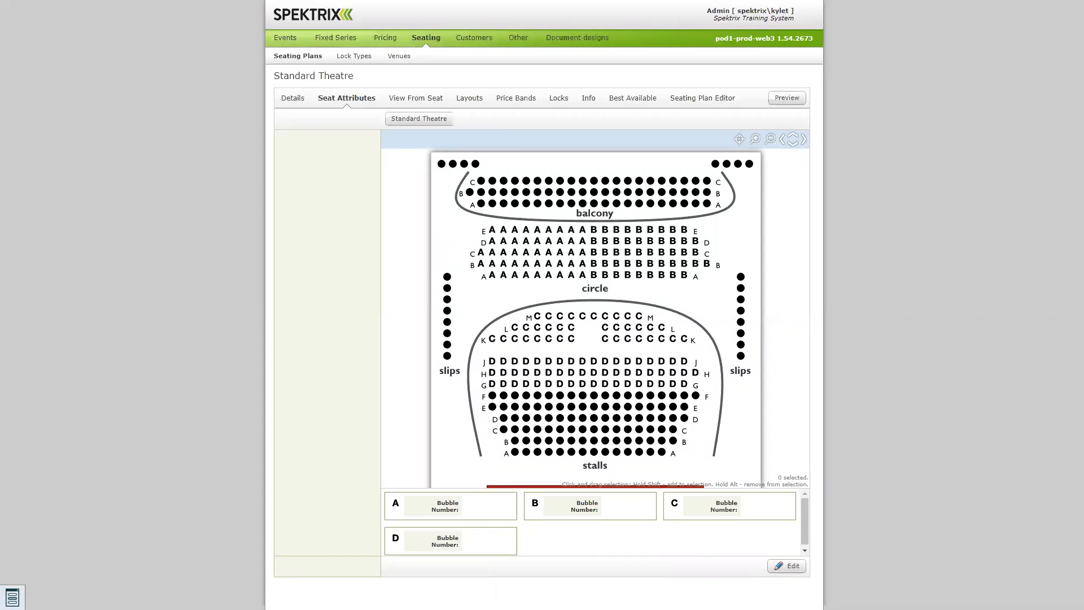
# Step: Edit the seat attributes again and try the box and brush selection tools on the left half of stalls rows K to M
pyautogui.click(787, 566)
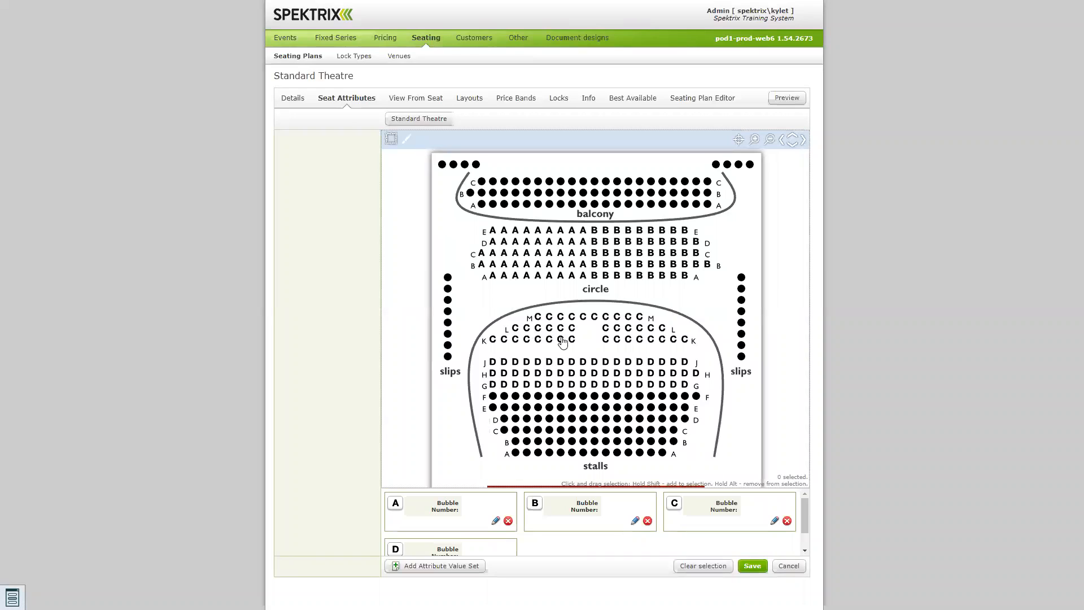
pyautogui.moveTo(584, 347); pyautogui.dragTo(478, 302)
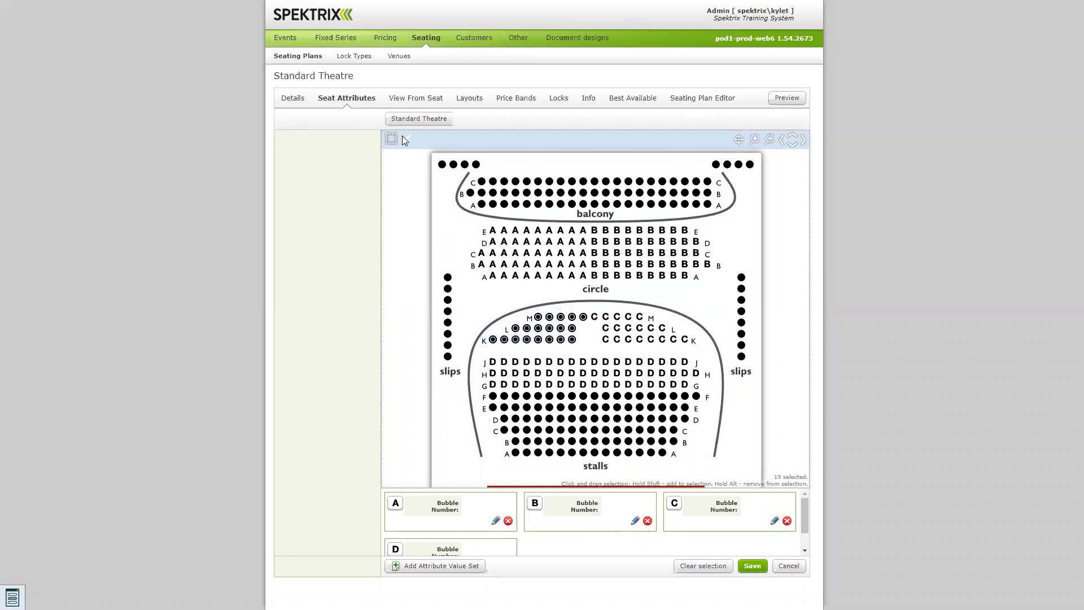
pyautogui.click(392, 135)
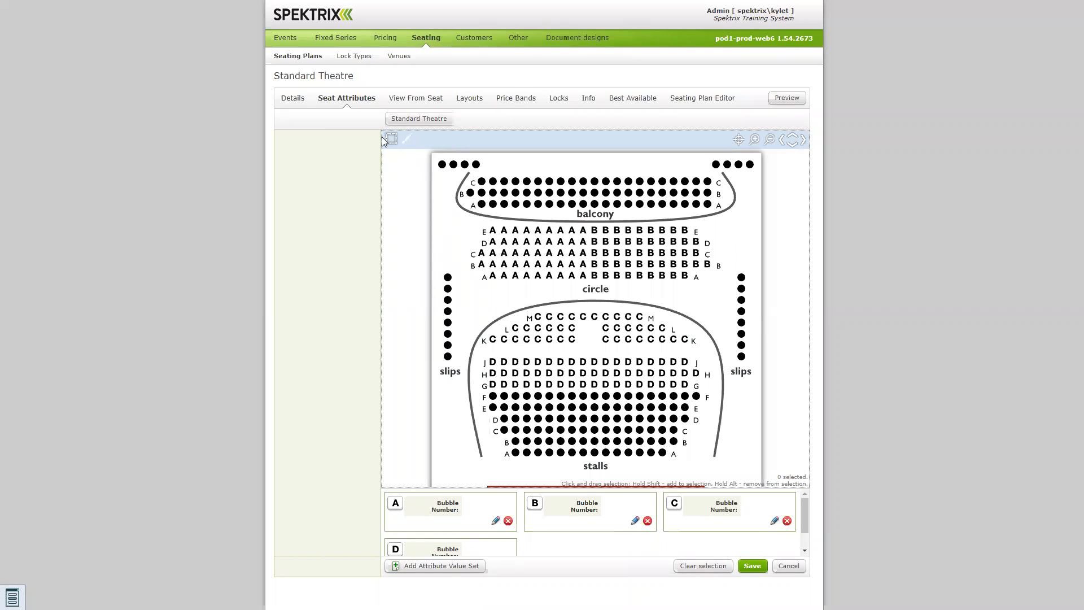
pyautogui.moveTo(464, 280); pyautogui.dragTo(528, 291)
pyautogui.click(407, 139)
pyautogui.moveTo(561, 339)
pyautogui.mouseDown()
pyautogui.moveTo(551, 325)
pyautogui.moveTo(519, 346)
pyautogui.moveTo(544, 379)
pyautogui.moveTo(556, 340)
pyautogui.mouseUp()
pyautogui.click(492, 300)
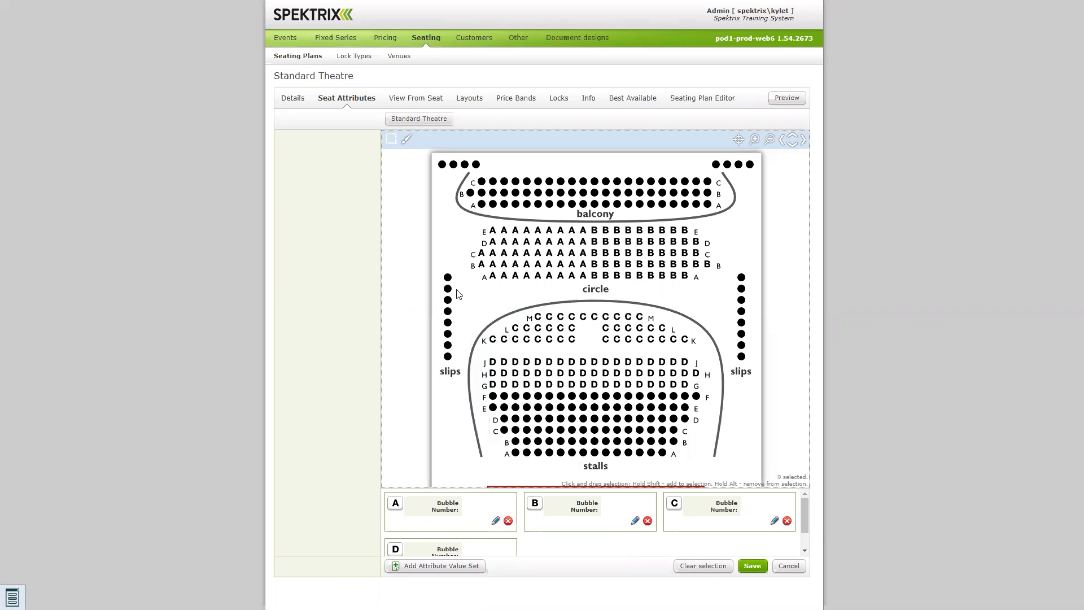
# Step: Try brush-selecting individual seats at the left end of stalls row F and clear the selection
pyautogui.click(538, 397)
pyautogui.click(527, 397)
pyautogui.click(551, 397)
pyautogui.click(516, 397)
pyautogui.click(504, 397)
pyautogui.click(489, 310)
# Step: Assign value set A to the left half of stalls rows K to M and set B to the right half, and save
pyautogui.click(392, 139)
pyautogui.moveTo(476, 288); pyautogui.dragTo(590, 356)
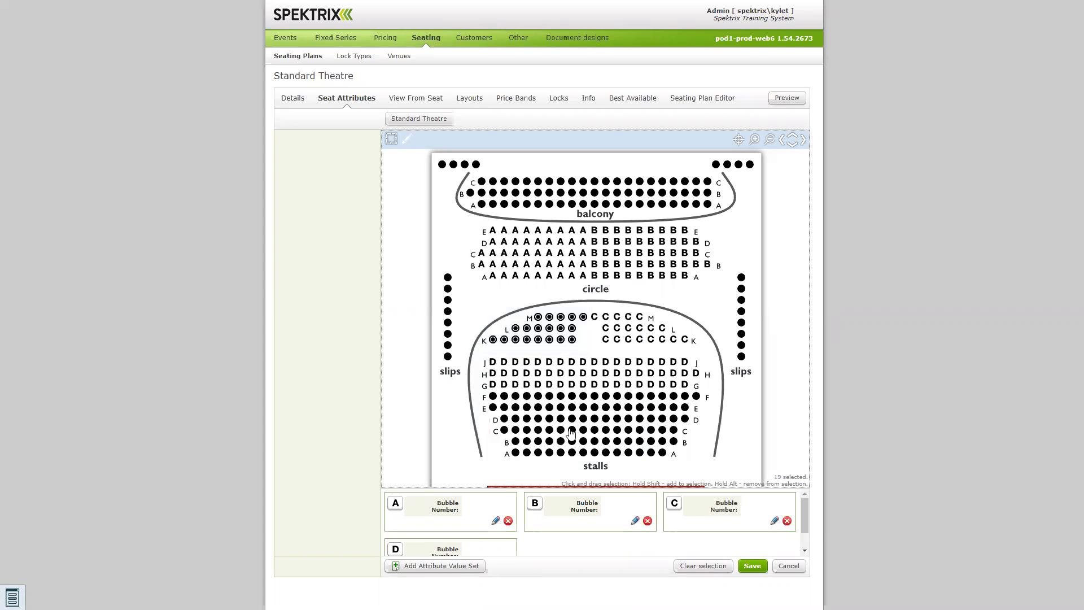
pyautogui.click(396, 505)
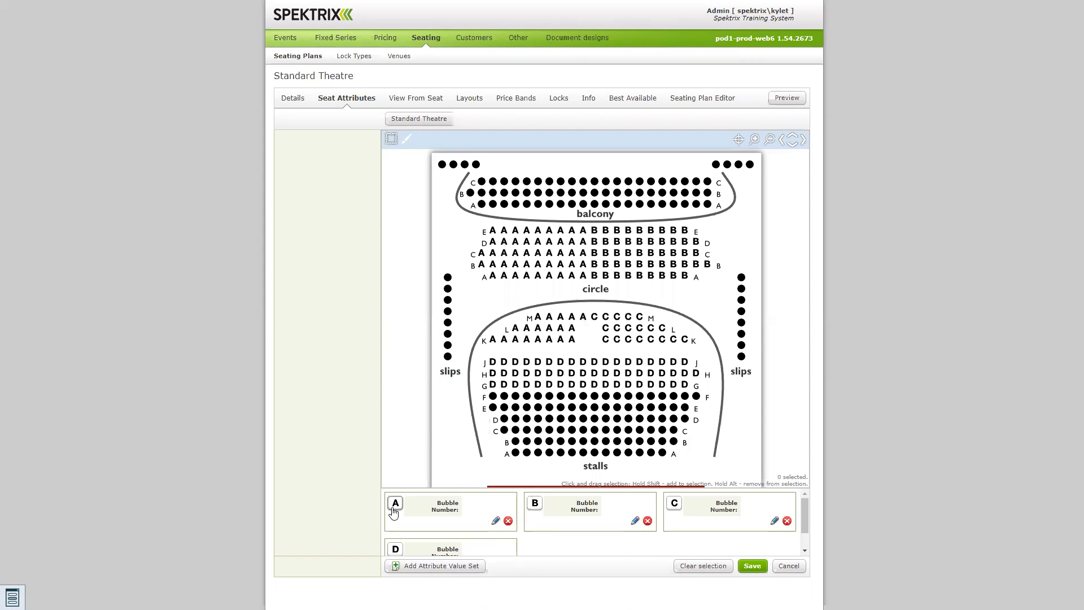
pyautogui.moveTo(702, 353); pyautogui.dragTo(591, 299)
pyautogui.click(536, 504)
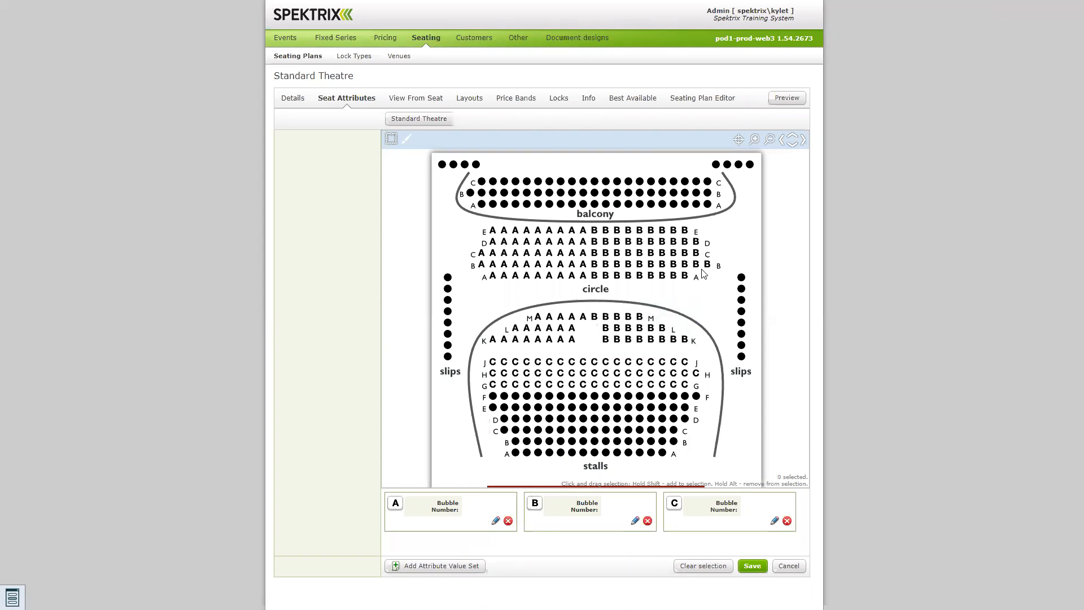
pyautogui.click(749, 562)
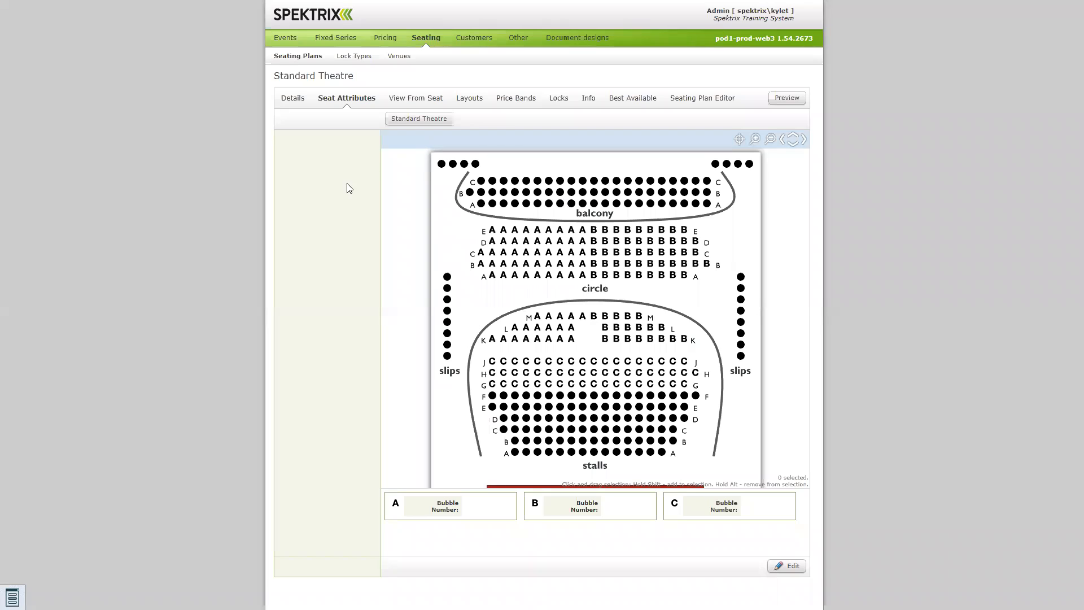
# Step: Edit View From Seat for Standard Theatre, select the first seat in stalls row J, and open and cancel a new image upload
pyautogui.click(427, 101)
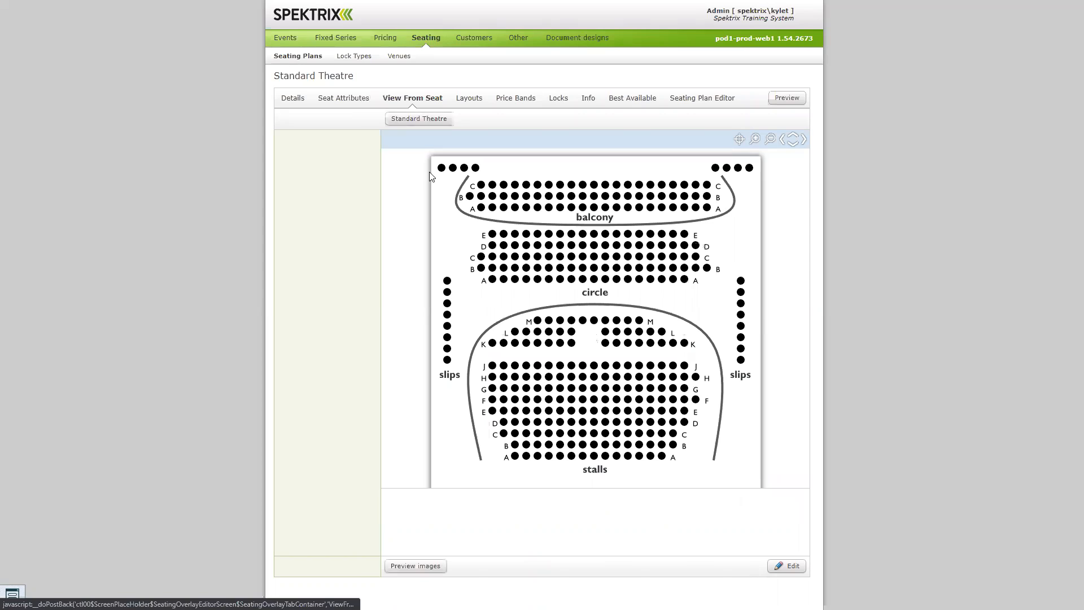
pyautogui.click(783, 567)
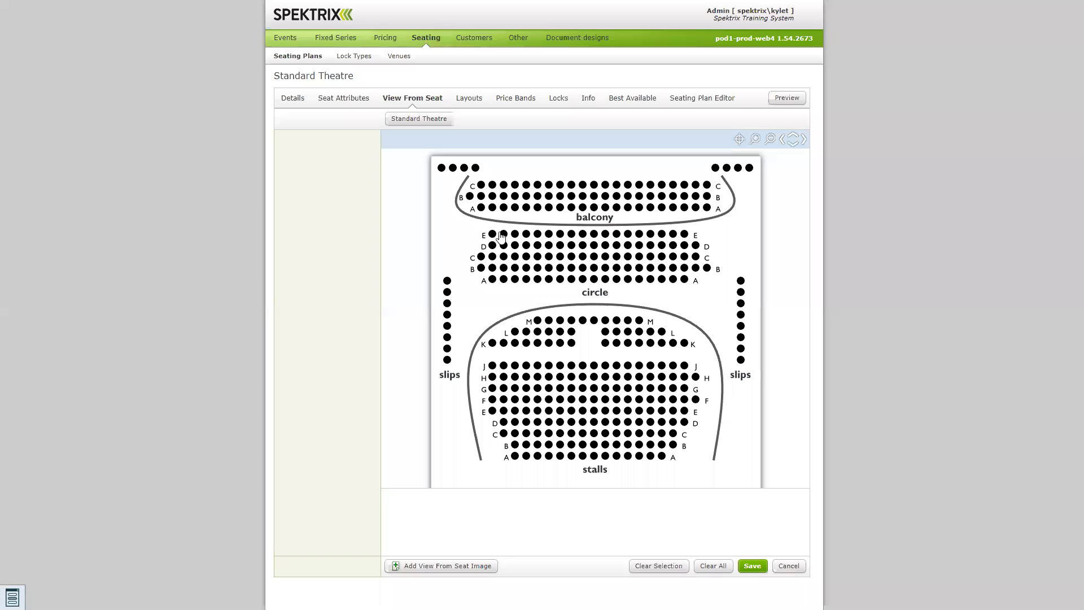
pyautogui.click(493, 366)
pyautogui.click(467, 566)
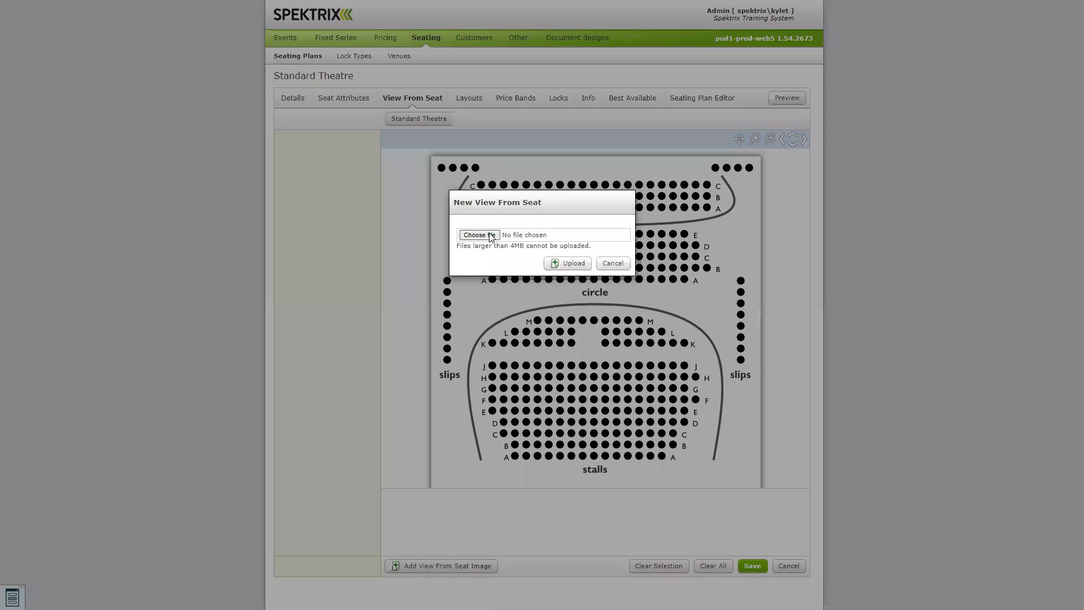
pyautogui.click(612, 264)
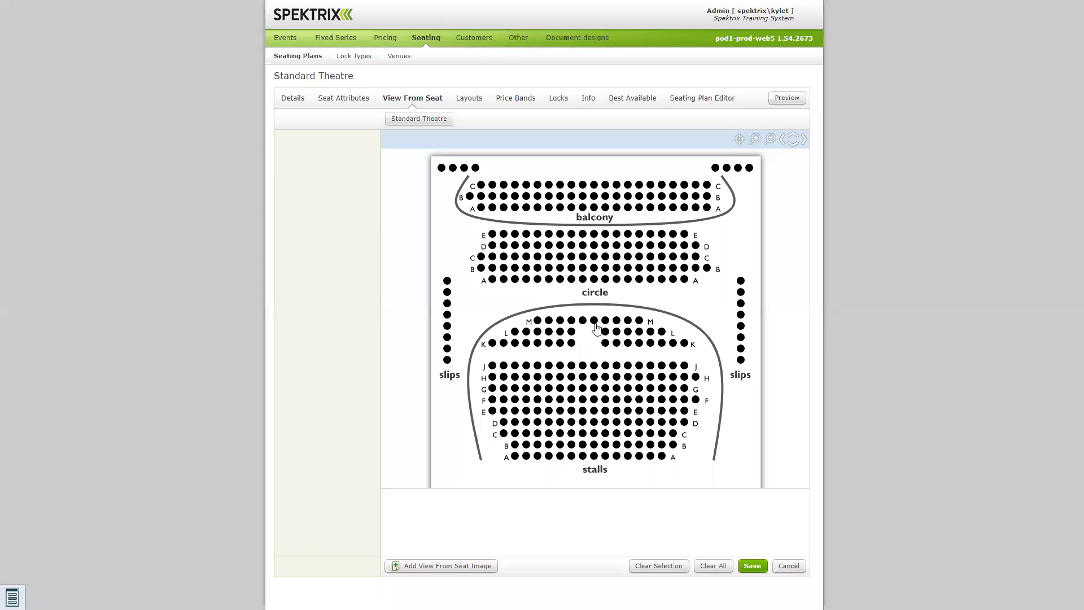
# Step: Select individual seats in stalls rows J and K for a View From Seat image and clear them all
pyautogui.click(484, 187)
pyautogui.click(493, 367)
pyautogui.click(503, 366)
pyautogui.click(515, 366)
pyautogui.click(527, 365)
pyautogui.click(538, 366)
pyautogui.click(549, 366)
pyautogui.click(560, 366)
pyautogui.click(526, 343)
pyautogui.click(492, 365)
pyautogui.click(503, 365)
pyautogui.click(714, 566)
# Step: Open the View From Seat image upload again, cancel it, and leave editing without saving
pyautogui.click(431, 567)
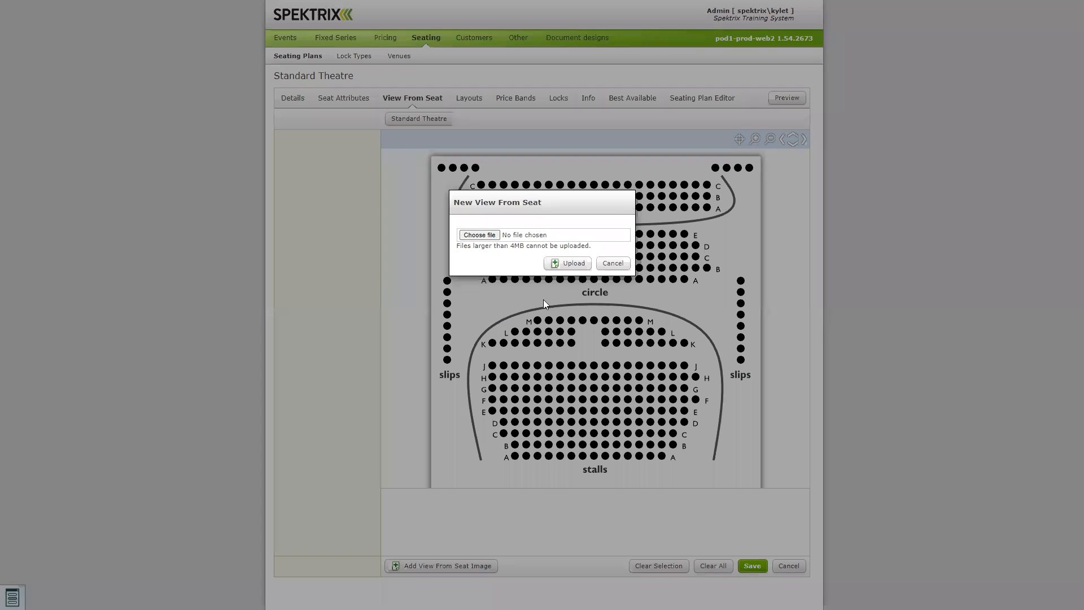
pyautogui.click(600, 266)
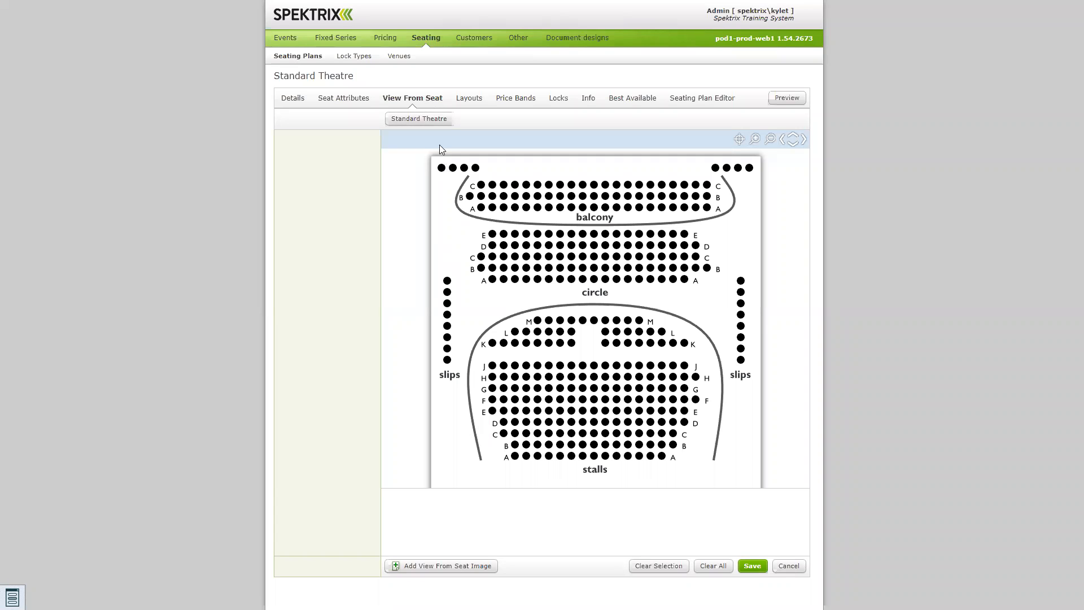
pyautogui.click(789, 566)
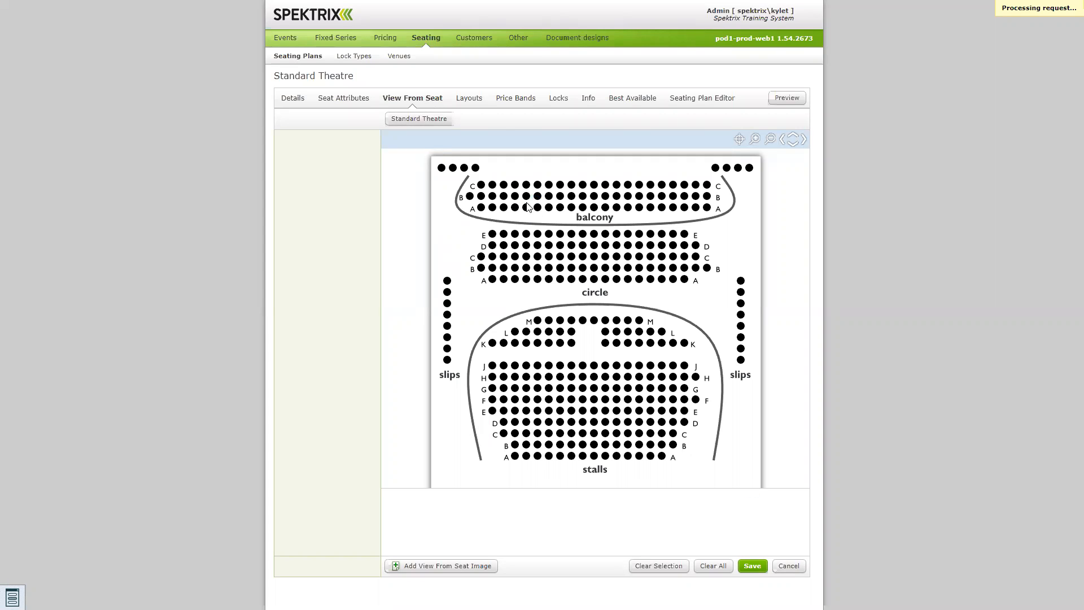
# Step: View the Auto-distancing, Social Bubbles and Standard Layout overlays in Standard Theatre's Layouts and compare which seats each one masks
pyautogui.click(473, 98)
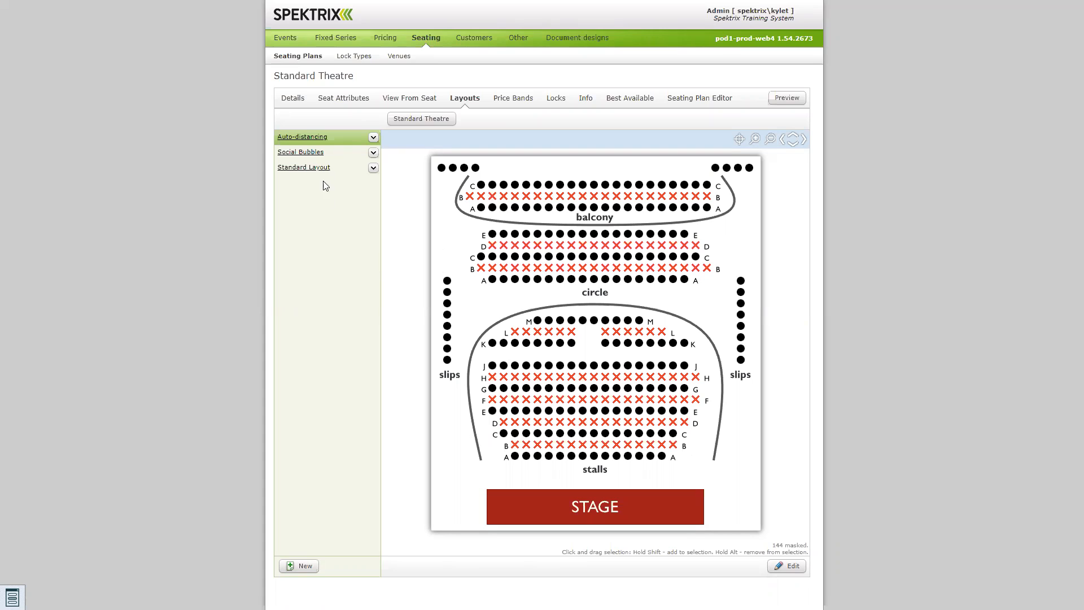
pyautogui.click(305, 151)
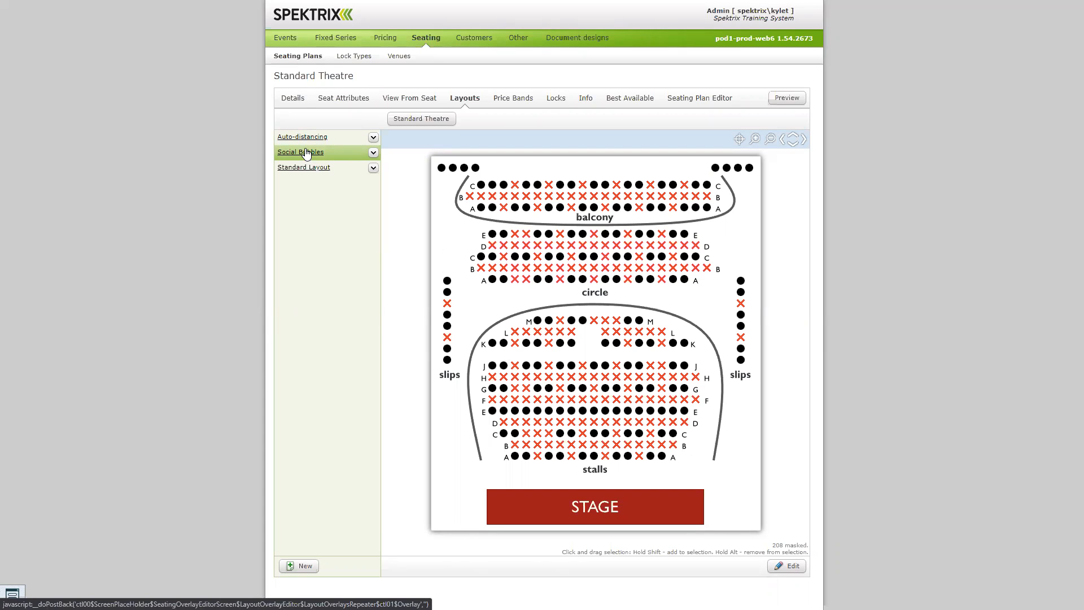
pyautogui.click(303, 137)
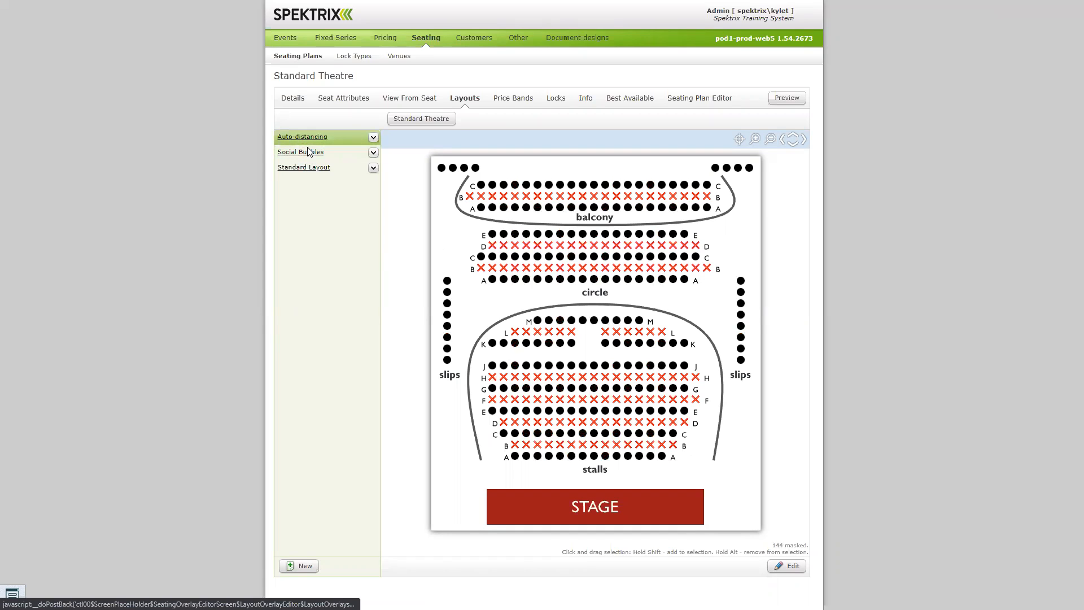
pyautogui.click(308, 153)
pyautogui.click(303, 167)
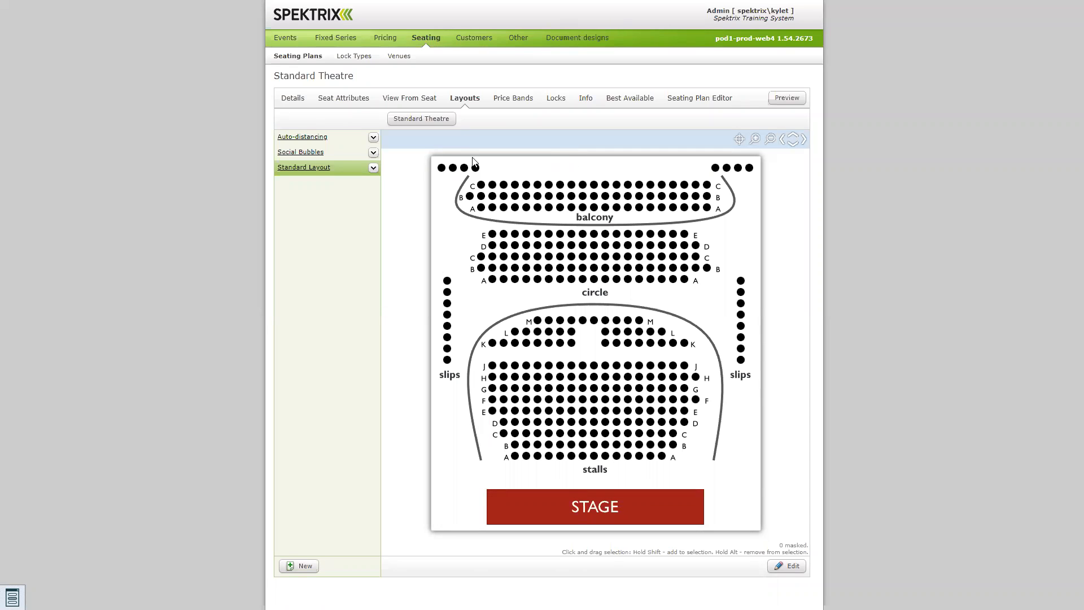
pyautogui.click(300, 152)
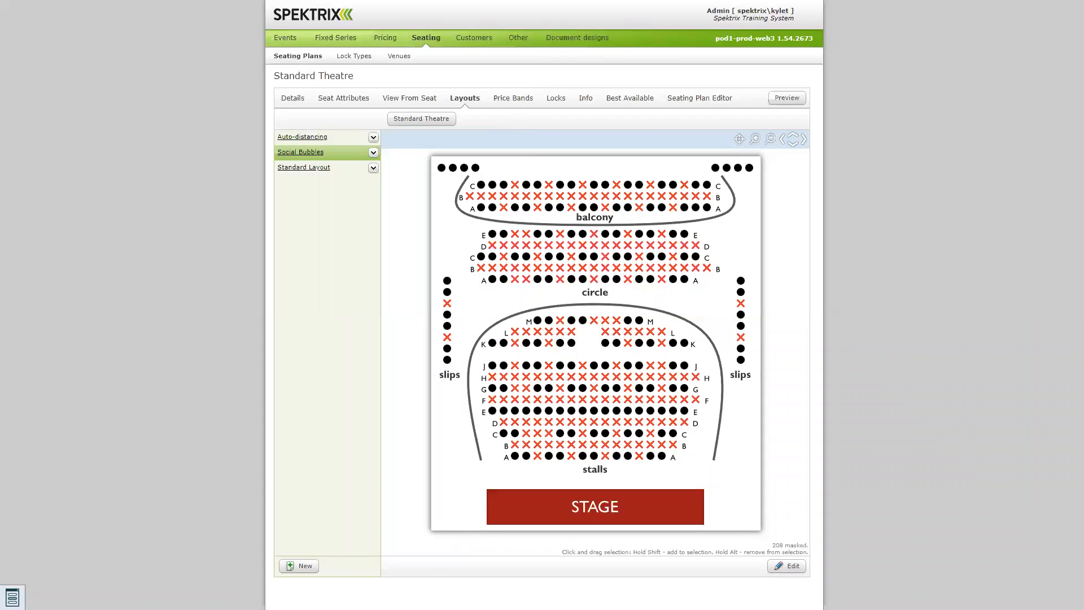
# Step: Compare the Price Bands overlays for the Auto-distancing and Social Bubbles layouts with the layouts themselves, and view Standard Layout
pyautogui.click(504, 95)
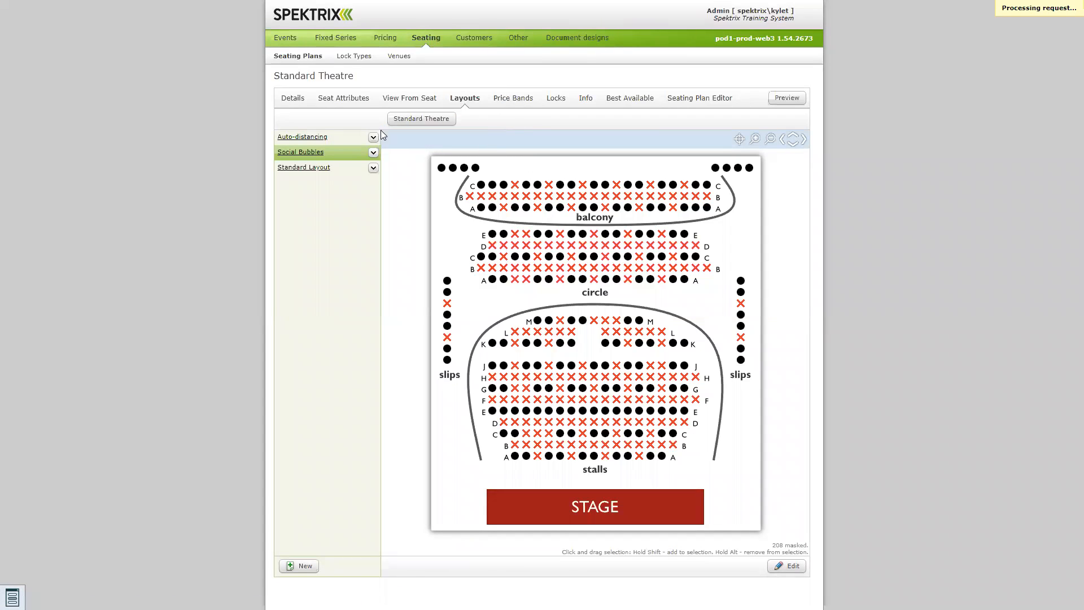
pyautogui.click(328, 118)
pyautogui.click(446, 262)
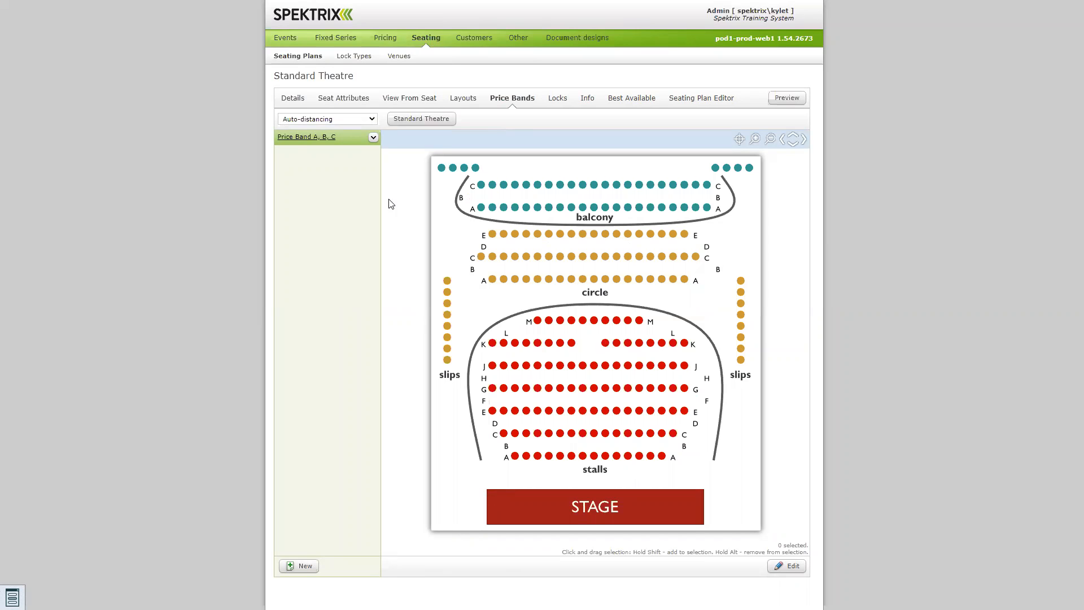
pyautogui.click(458, 98)
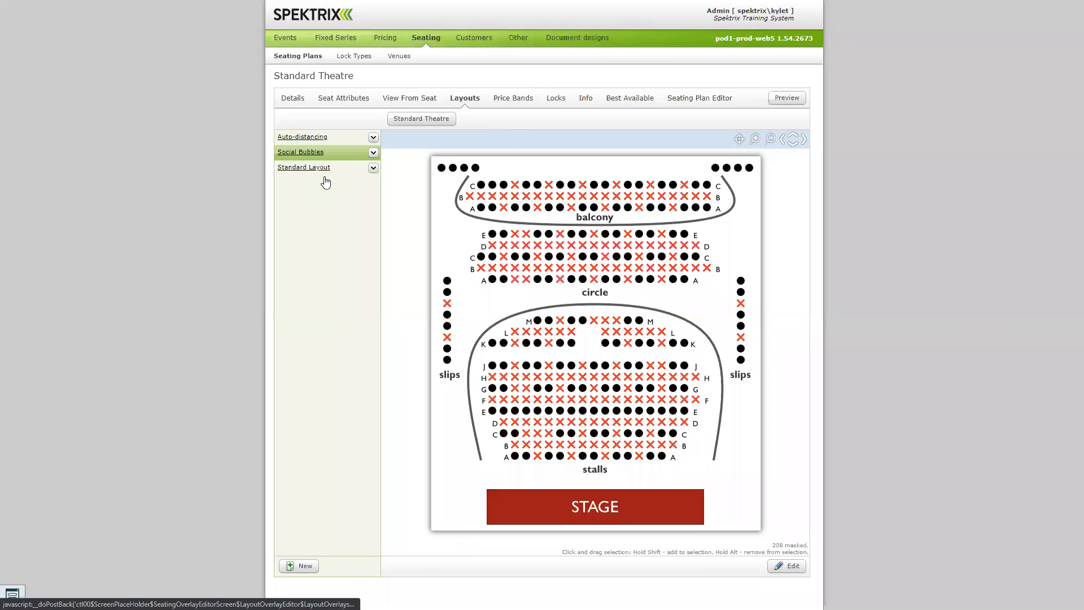
pyautogui.click(303, 137)
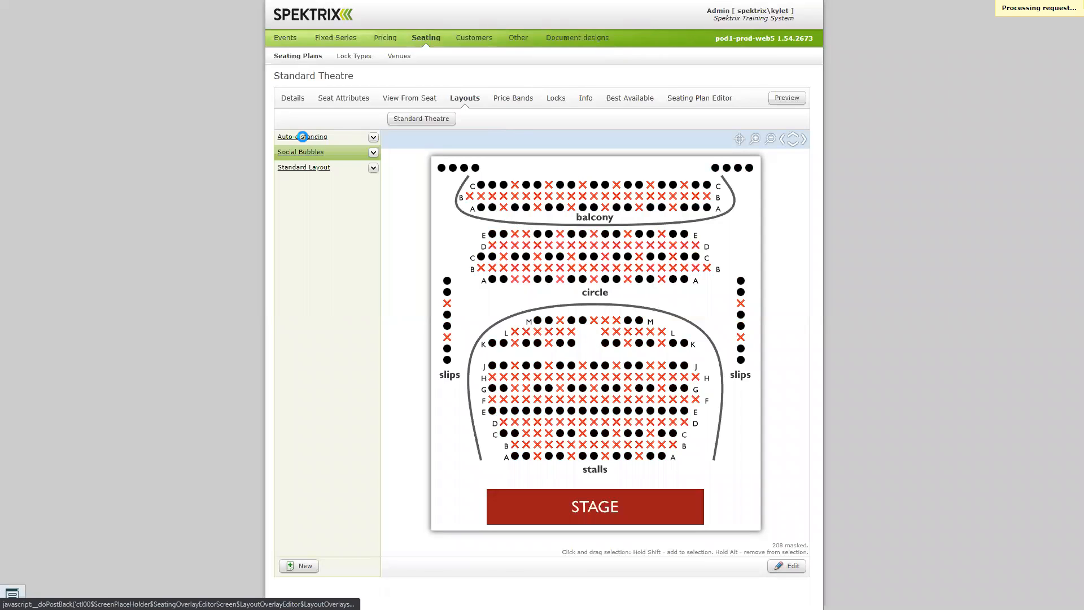
pyautogui.click(305, 154)
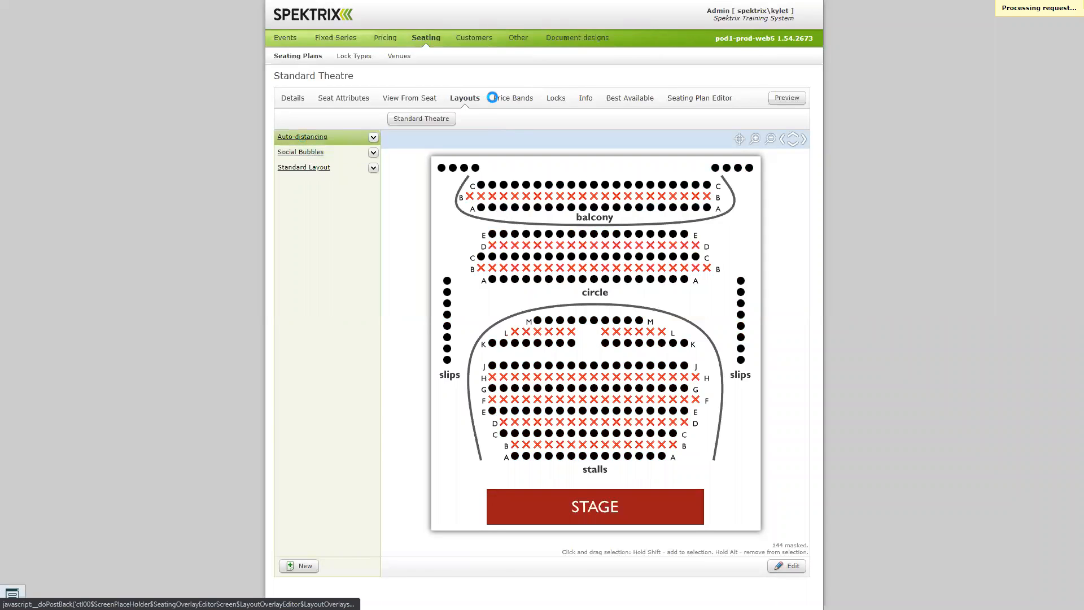
pyautogui.click(352, 120)
pyautogui.click(357, 139)
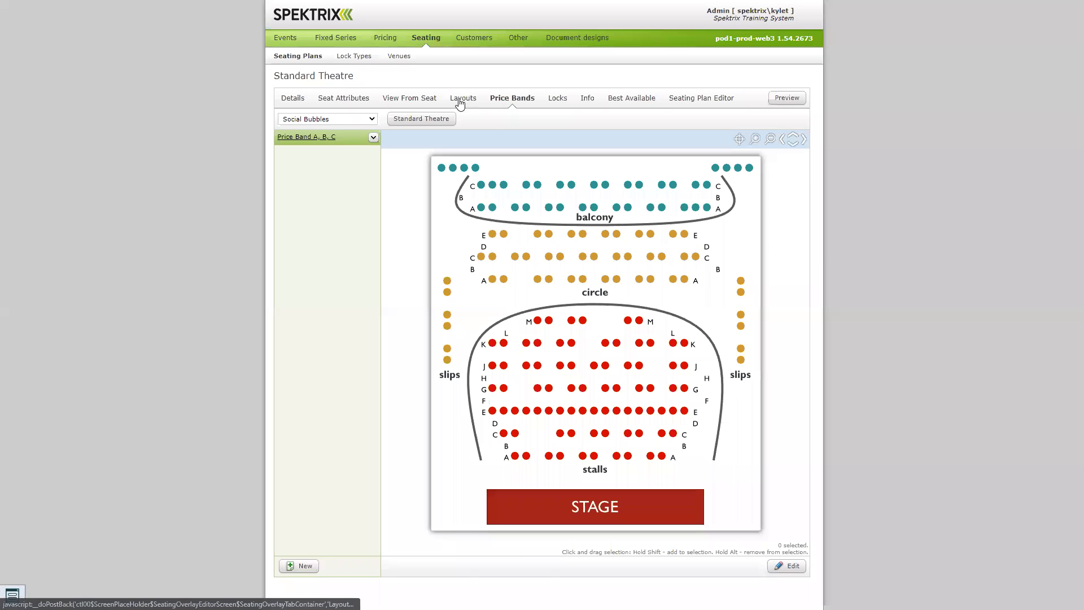
pyautogui.click(321, 168)
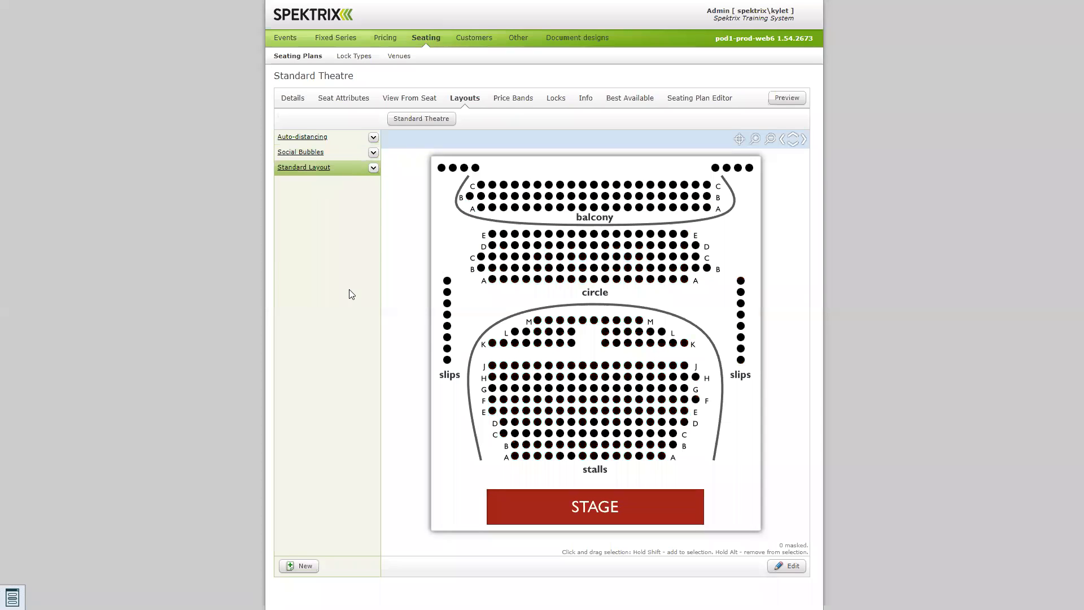
# Step: Create a new layout overlay named Mixing Desk for Standard Theatre and put it into editing
pyautogui.click(293, 568)
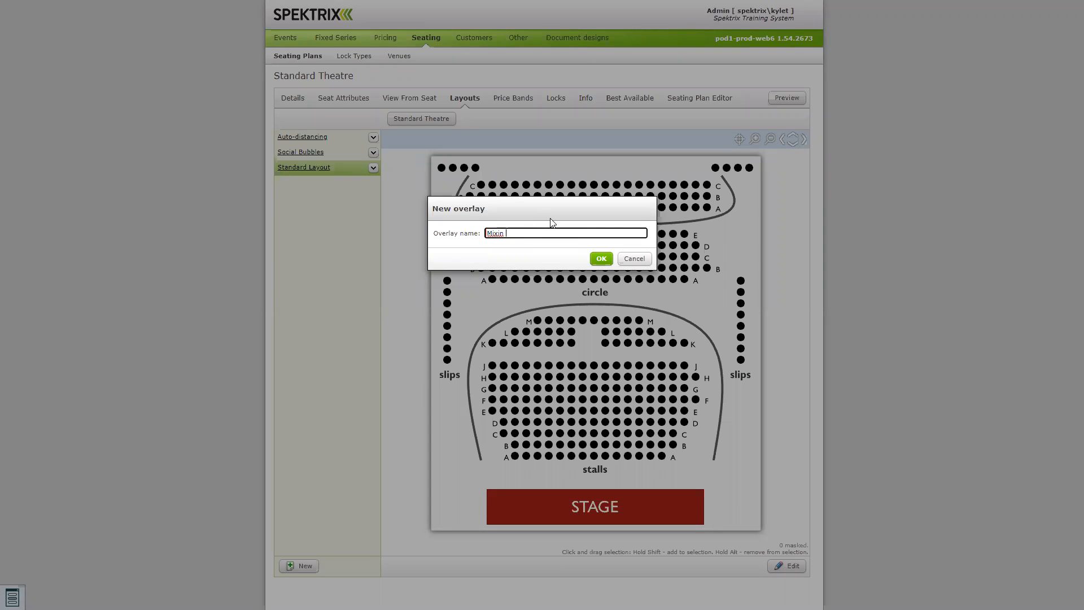
pyautogui.write('Mixing Desk')
pyautogui.click(602, 259)
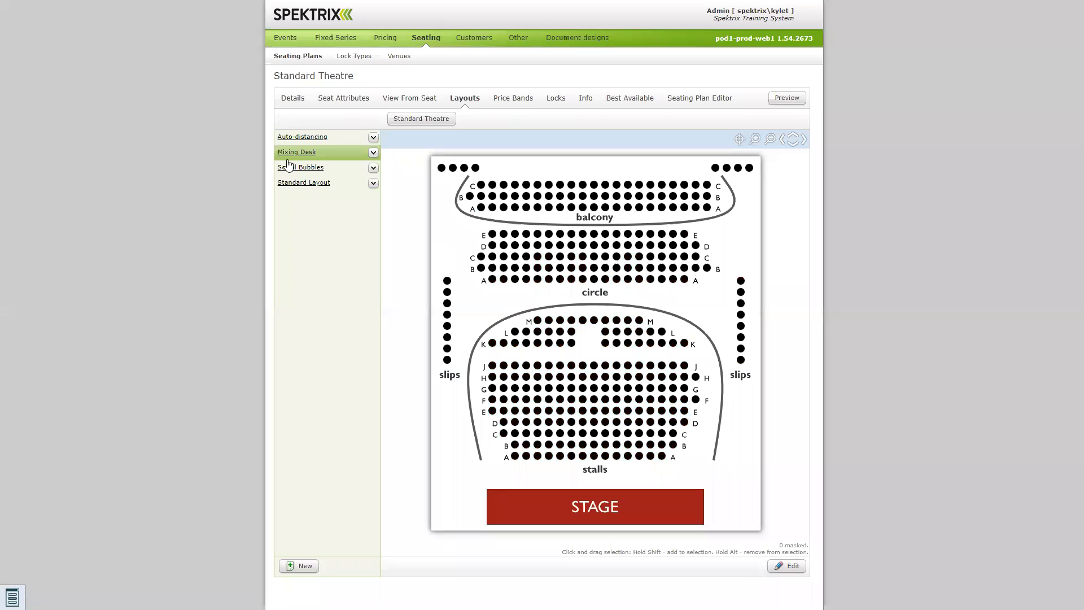
pyautogui.click(790, 567)
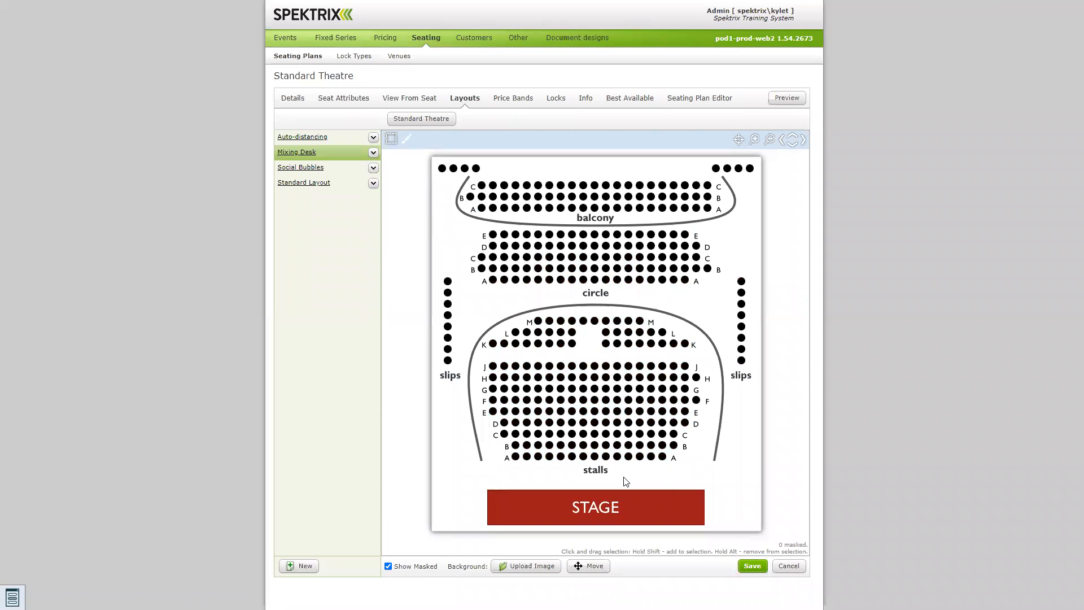
# Step: Mask a central block six seats wide across stalls rows A to E with the area selection
pyautogui.moveTo(623, 468); pyautogui.dragTo(563, 415)
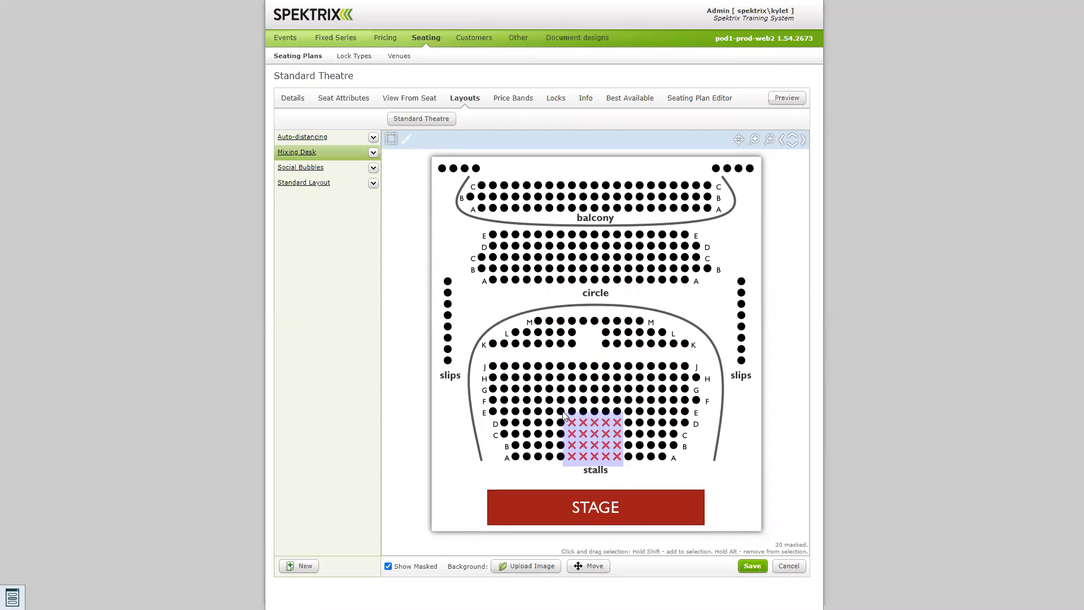
pyautogui.moveTo(559, 412); pyautogui.dragTo(558, 405)
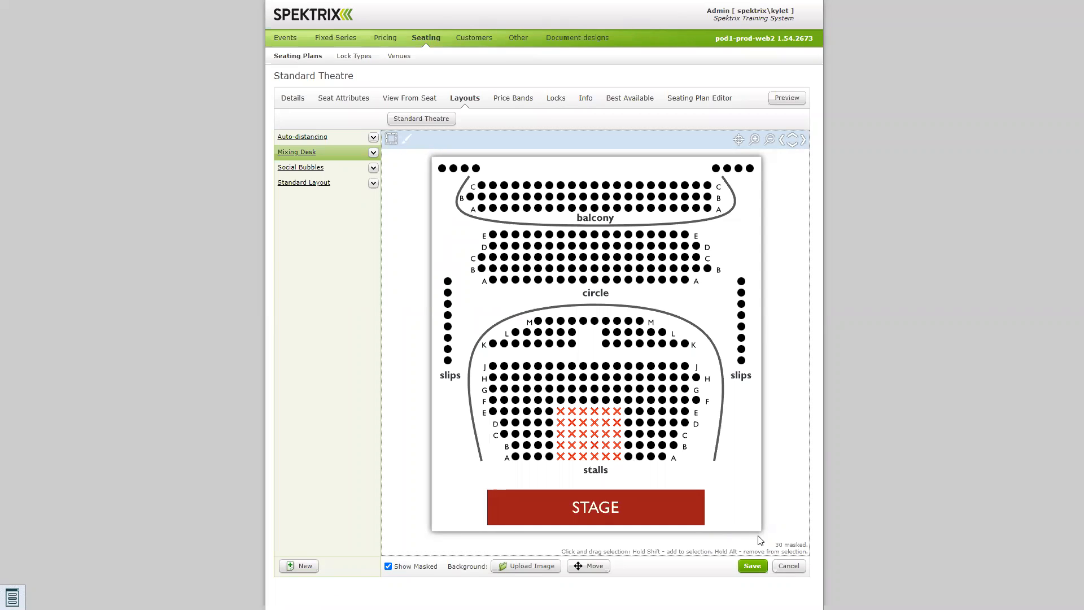
# Step: Try the brush selection by masking single seats in stalls rows C and D and eight adjacent seats in row F
pyautogui.click(408, 140)
pyautogui.moveTo(561, 422); pyautogui.dragTo(515, 366)
pyautogui.click(458, 268)
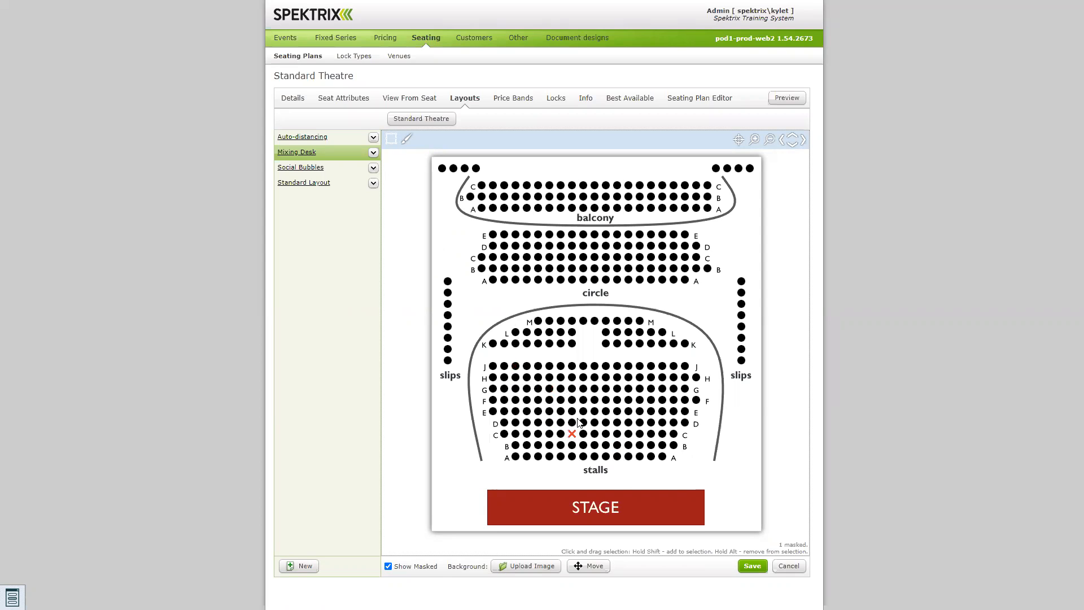
pyautogui.click(572, 424)
pyautogui.click(618, 400)
pyautogui.moveTo(618, 405); pyautogui.dragTo(536, 404)
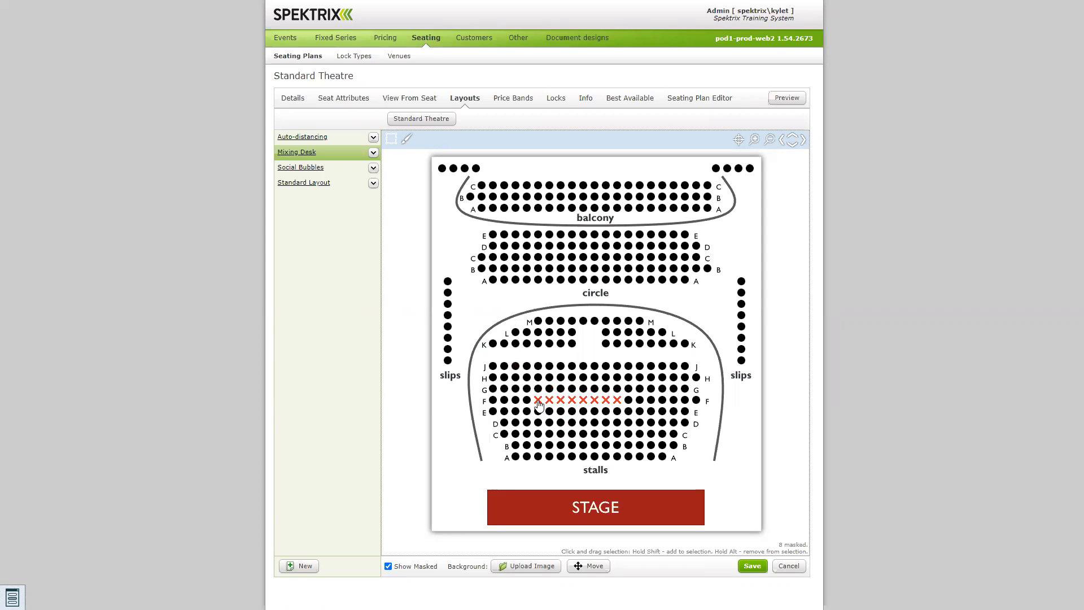
pyautogui.click(595, 378)
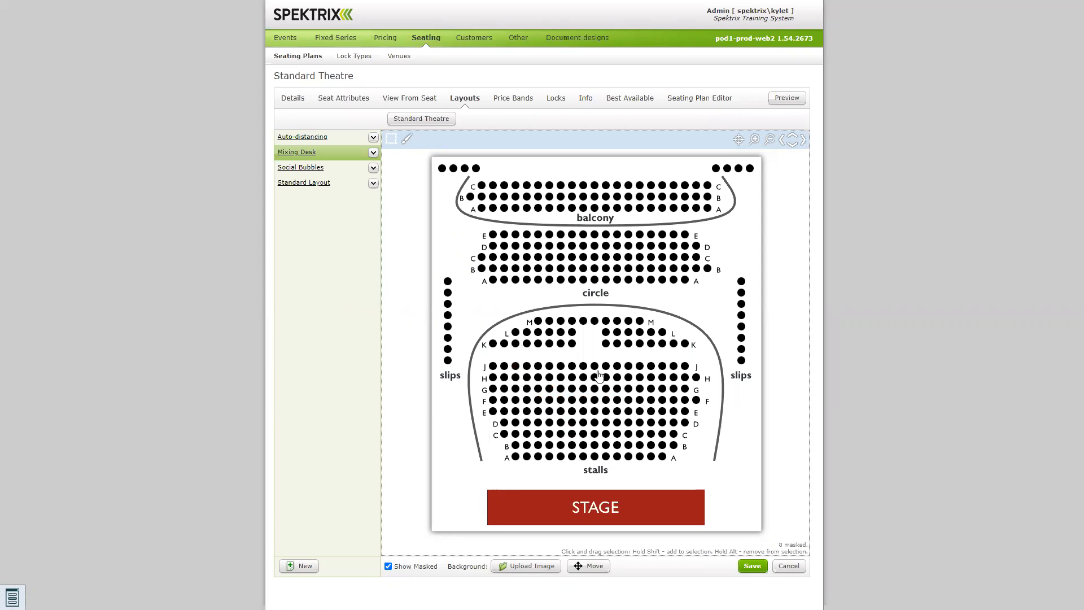
# Step: Mask scattered seats in stalls rows E, F, G and J cumulatively, extend the selection along row G, and clear them all
pyautogui.click(629, 412)
pyautogui.keyDown('shift'); pyautogui.click(607, 390); pyautogui.keyUp('shift')
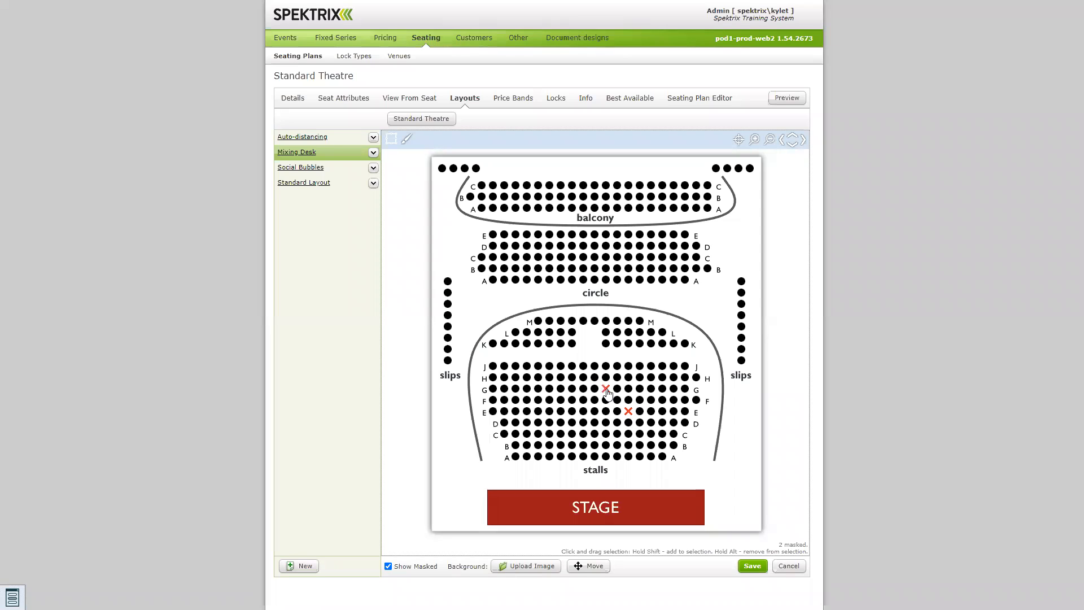
pyautogui.keyDown('shift'); pyautogui.click(551, 401); pyautogui.keyUp('shift')
pyautogui.keyDown('shift'); pyautogui.click(596, 367); pyautogui.keyUp('shift')
pyautogui.moveTo(652, 393); pyautogui.dragTo(614, 395)
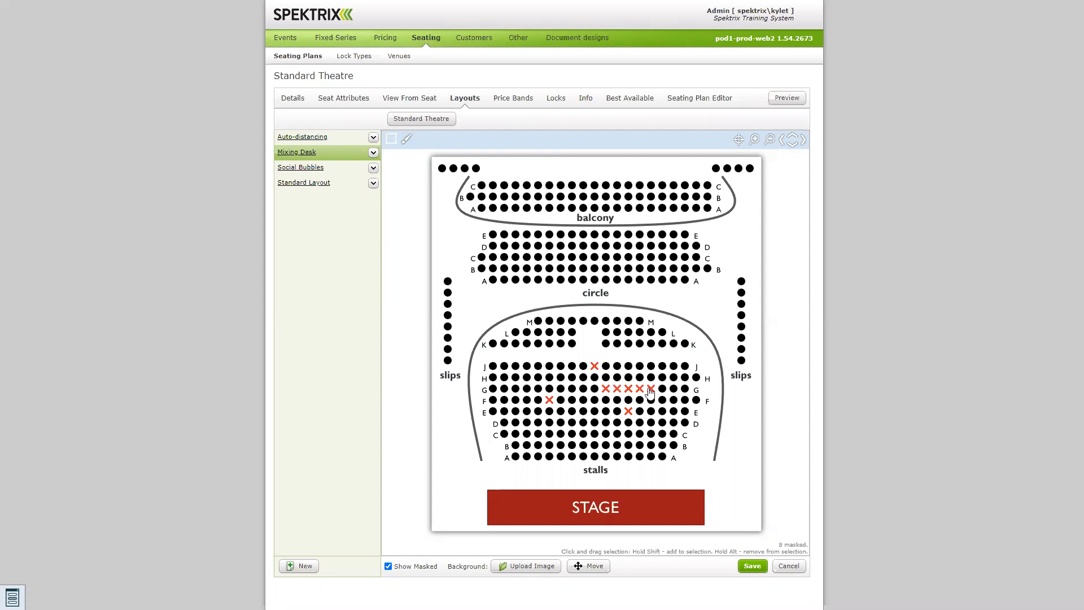
pyautogui.click(623, 473)
# Step: Mask the central six seats of stalls rows A to E in Mixing Desk using area selection, and save the overlay
pyautogui.click(391, 138)
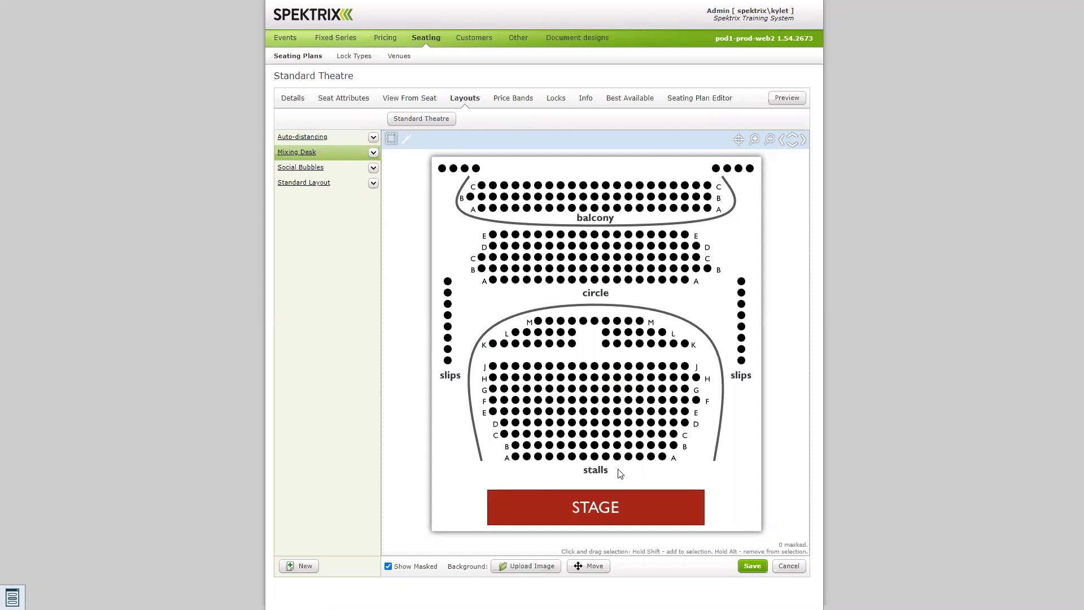
pyautogui.moveTo(626, 476); pyautogui.dragTo(577, 428)
pyautogui.moveTo(569, 414); pyautogui.dragTo(554, 407)
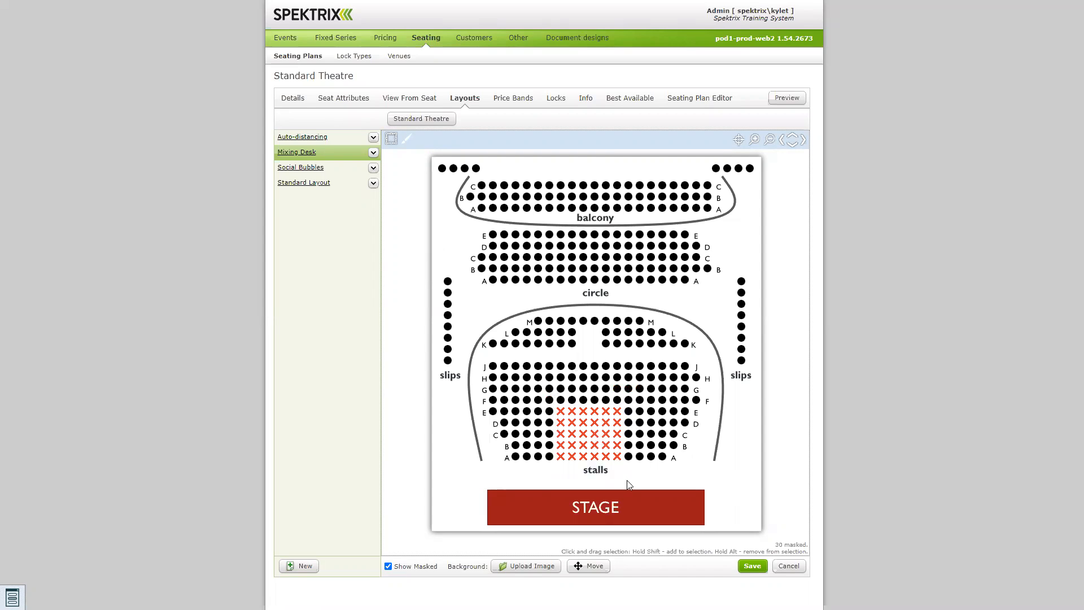
pyautogui.click(754, 567)
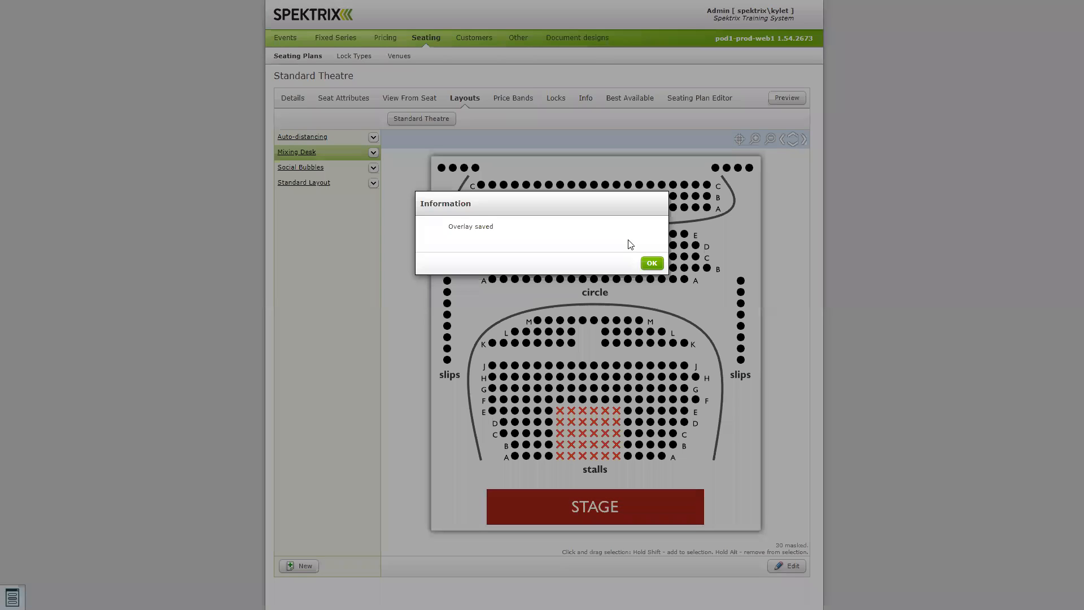
pyautogui.click(653, 264)
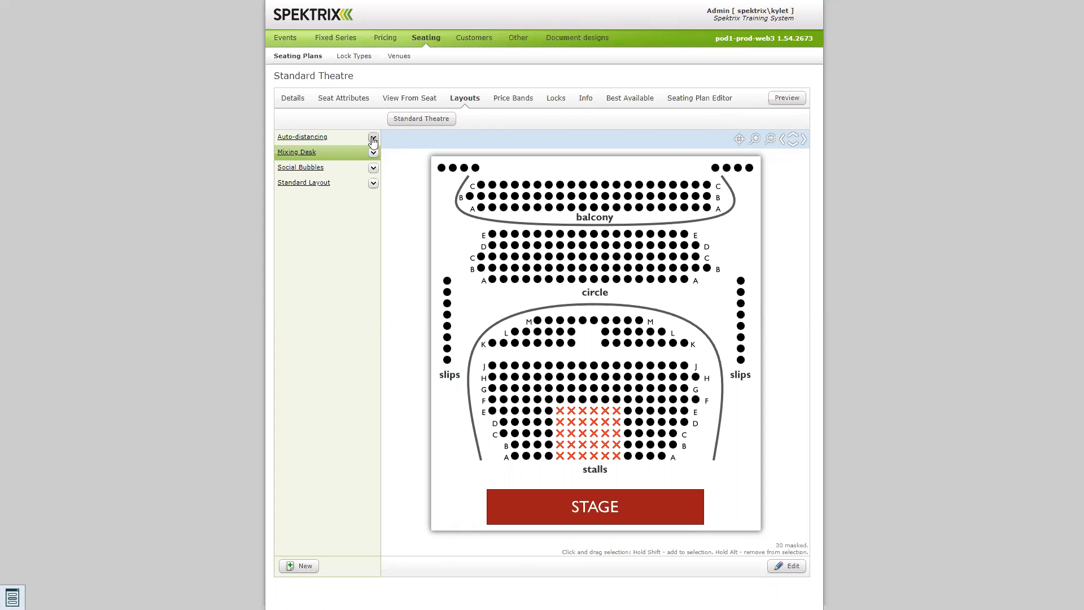
# Step: Make a copy of the Social Bubbles layout overlay
pyautogui.click(287, 169)
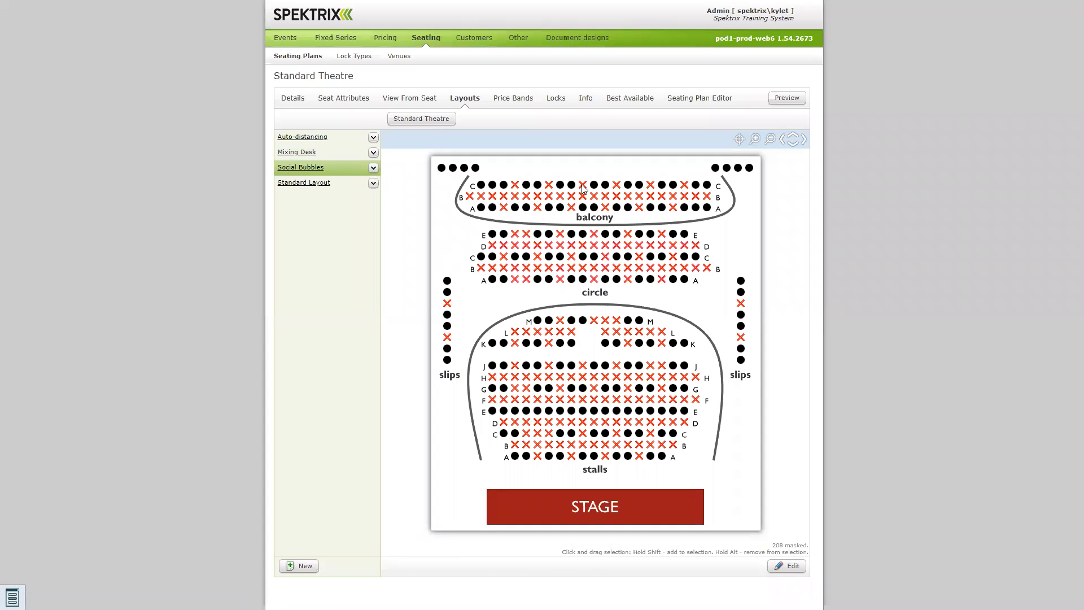
pyautogui.click(372, 183)
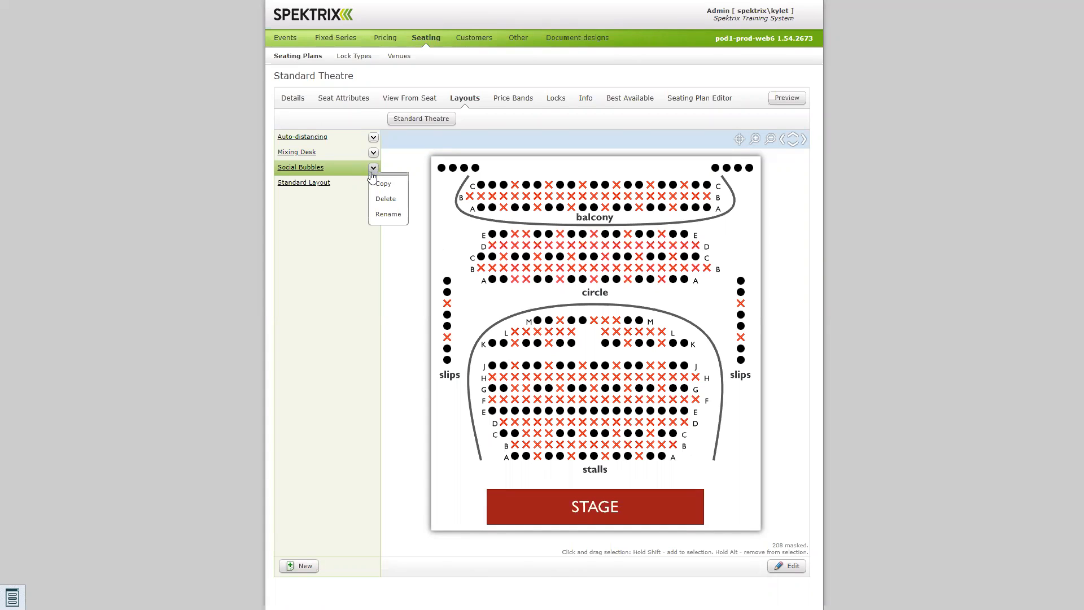
pyautogui.click(373, 182)
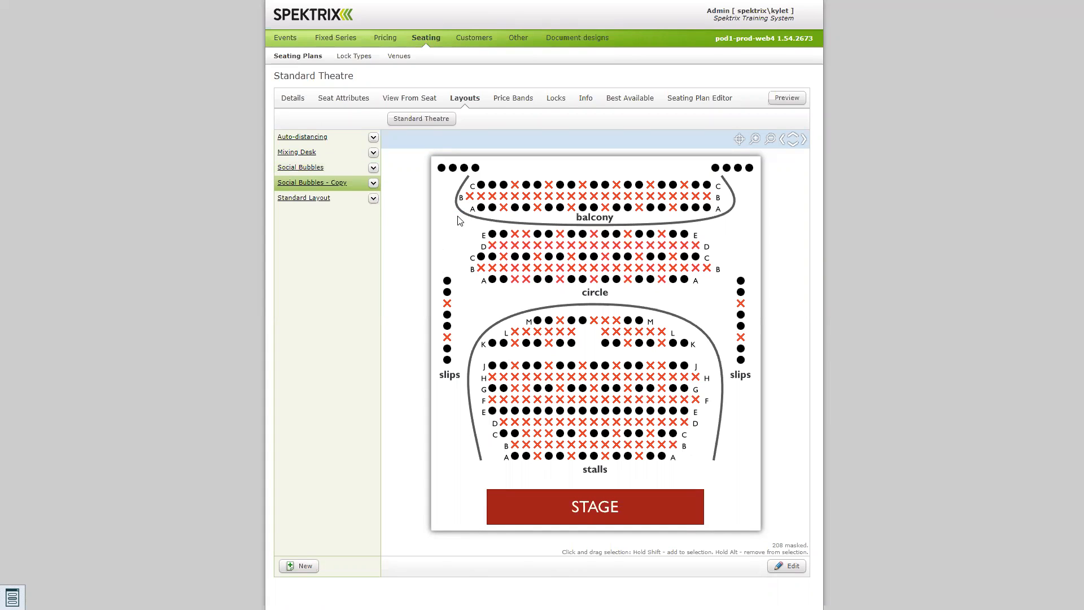
# Step: Mask the four seats at each end above the balcony in the Social Bubbles copy, and save the overlay
pyautogui.click(786, 566)
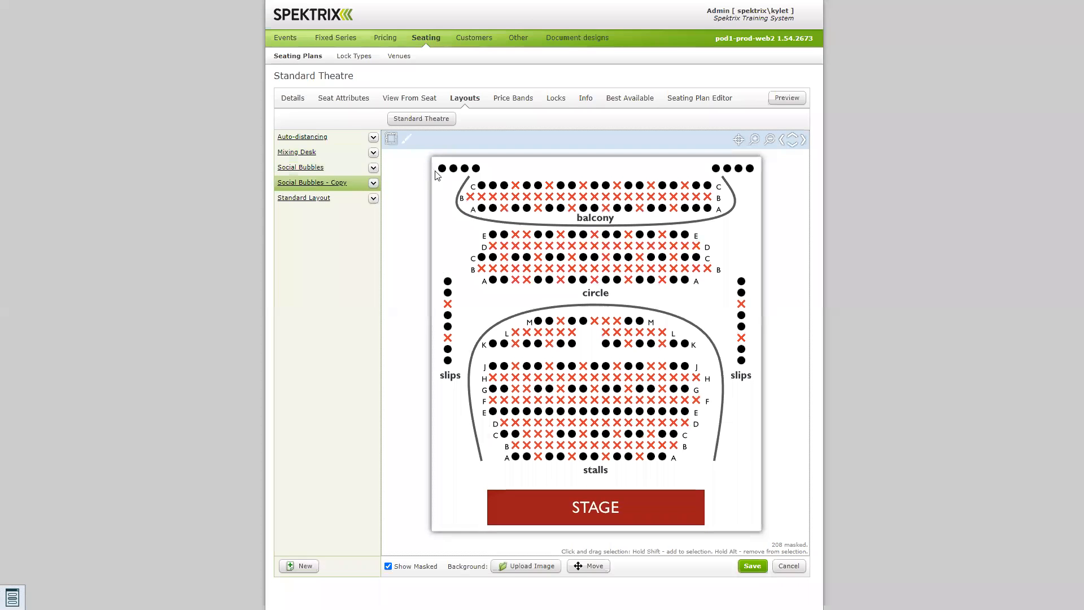
pyautogui.click(407, 139)
pyautogui.moveTo(438, 170); pyautogui.dragTo(757, 173)
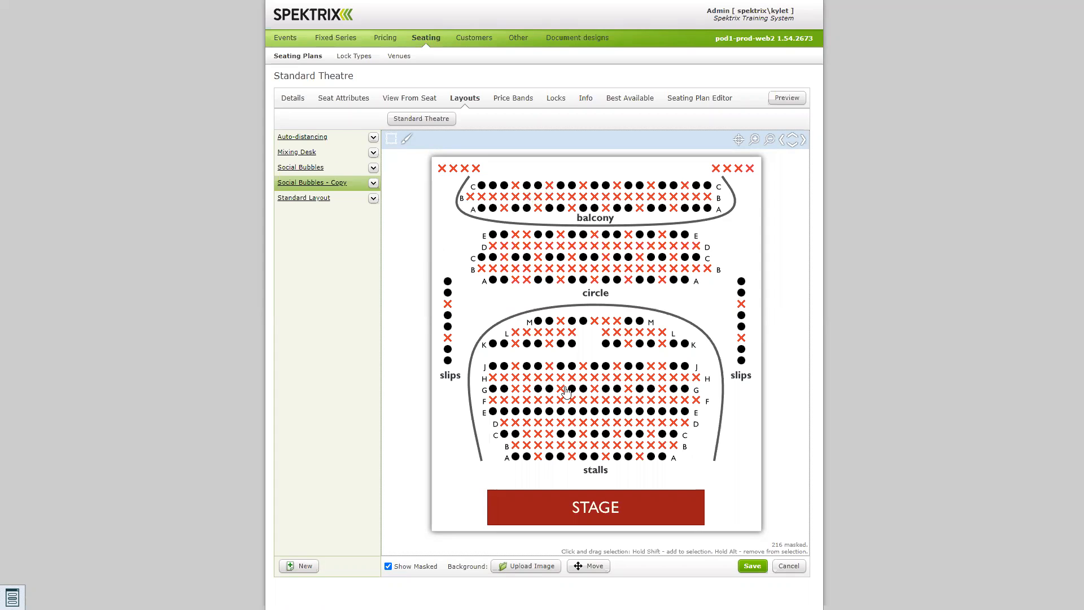
pyautogui.click(748, 566)
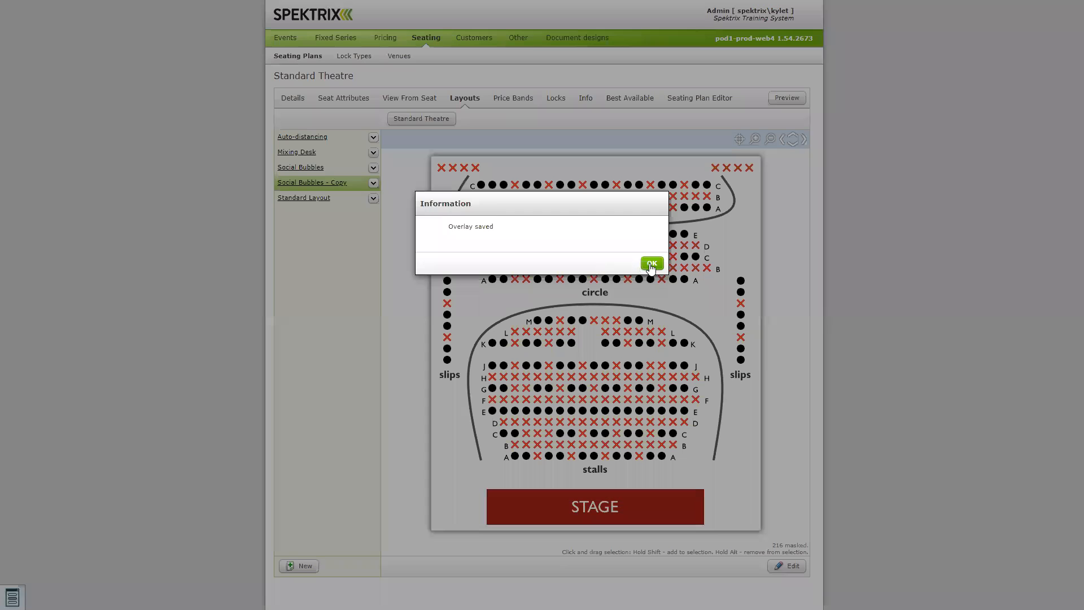
pyautogui.click(652, 264)
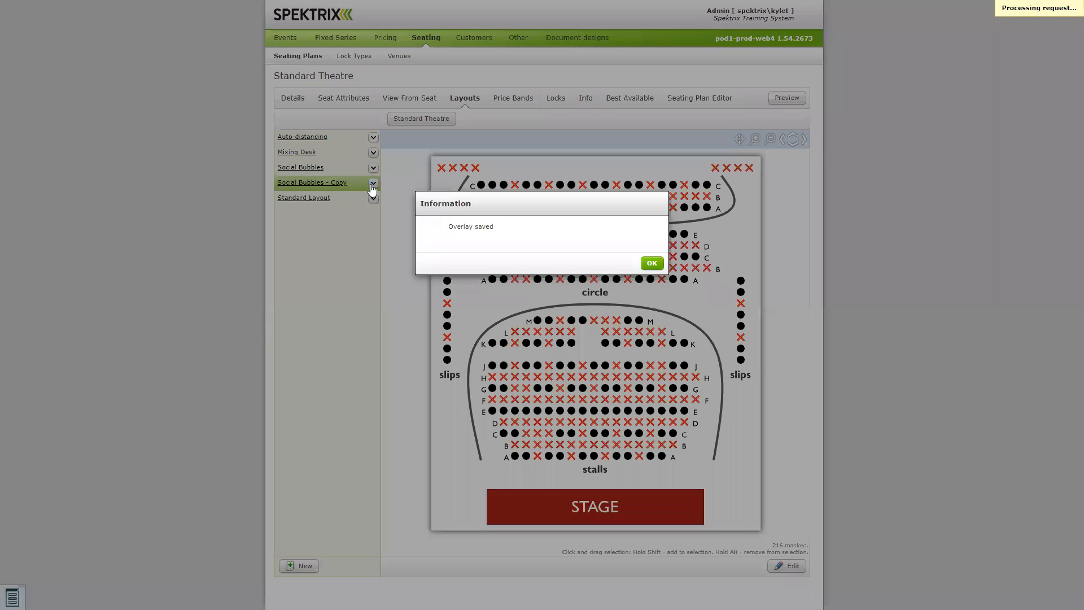
# Step: Rename the copied Social Bubbles overlay to Social Bubbles - No boxes
pyautogui.click(372, 184)
pyautogui.click(394, 228)
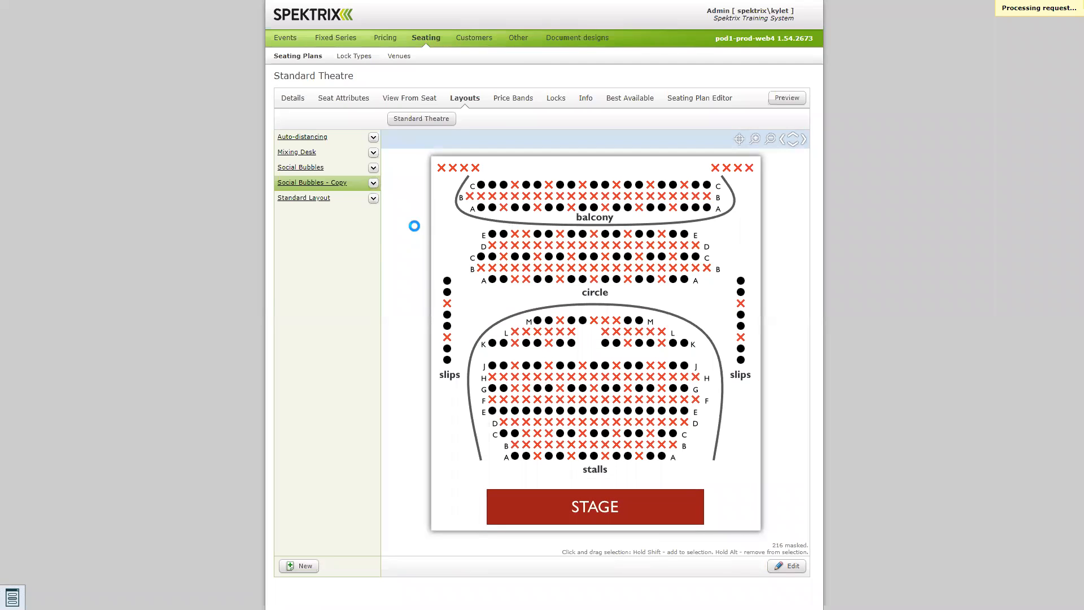
pyautogui.press('End')
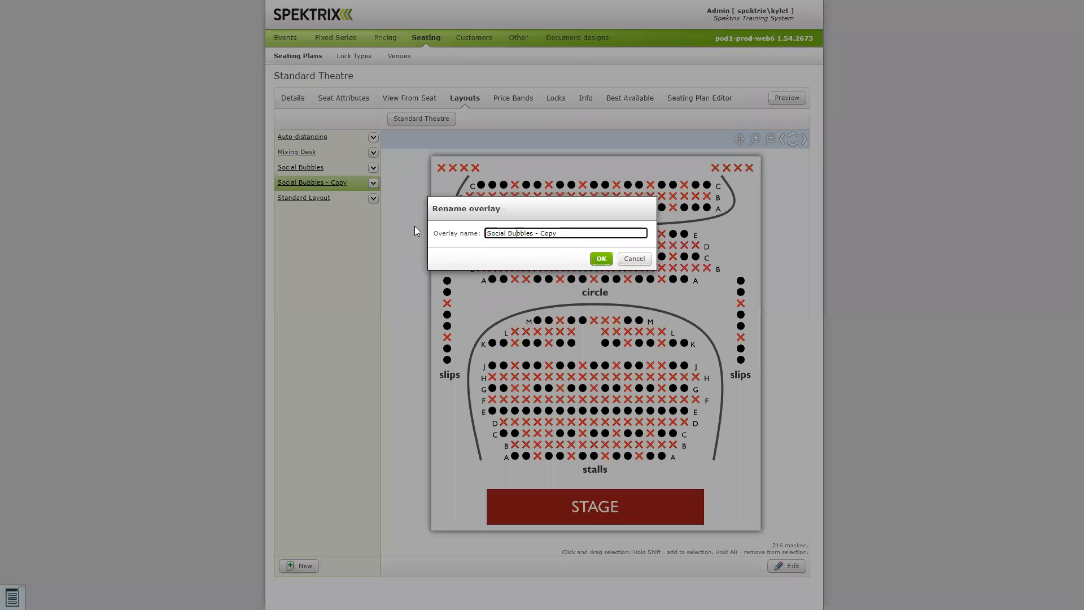
pyautogui.press('BackSpace')
pyautogui.press('BackSpace')
pyautogui.press('BackSpace')
pyautogui.write('No boxes')
pyautogui.click(601, 259)
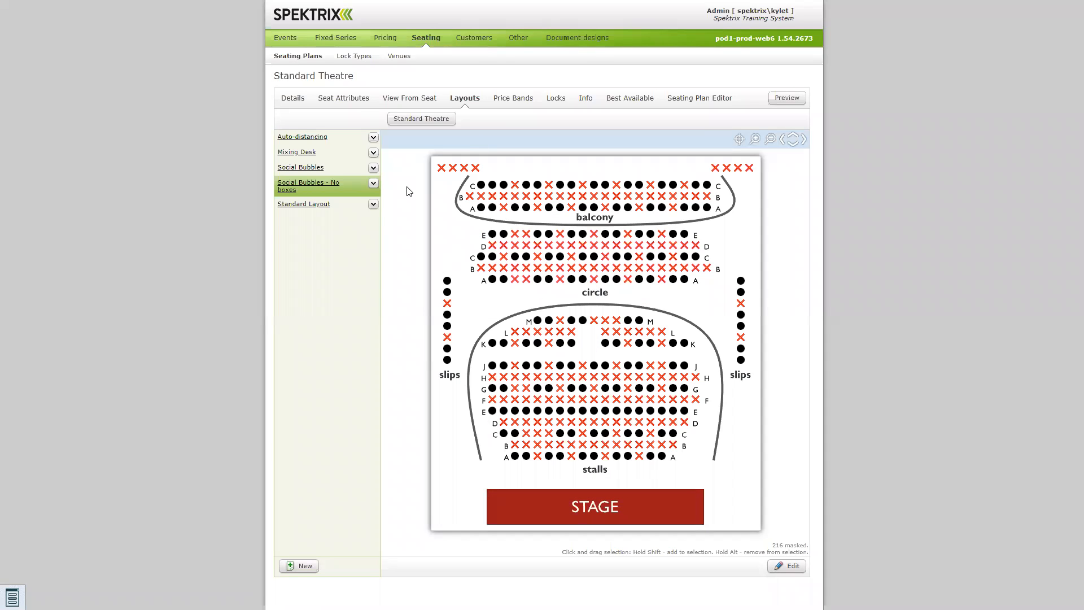
# Step: View the plan's price band overlay for the Standard Layout
pyautogui.click(498, 104)
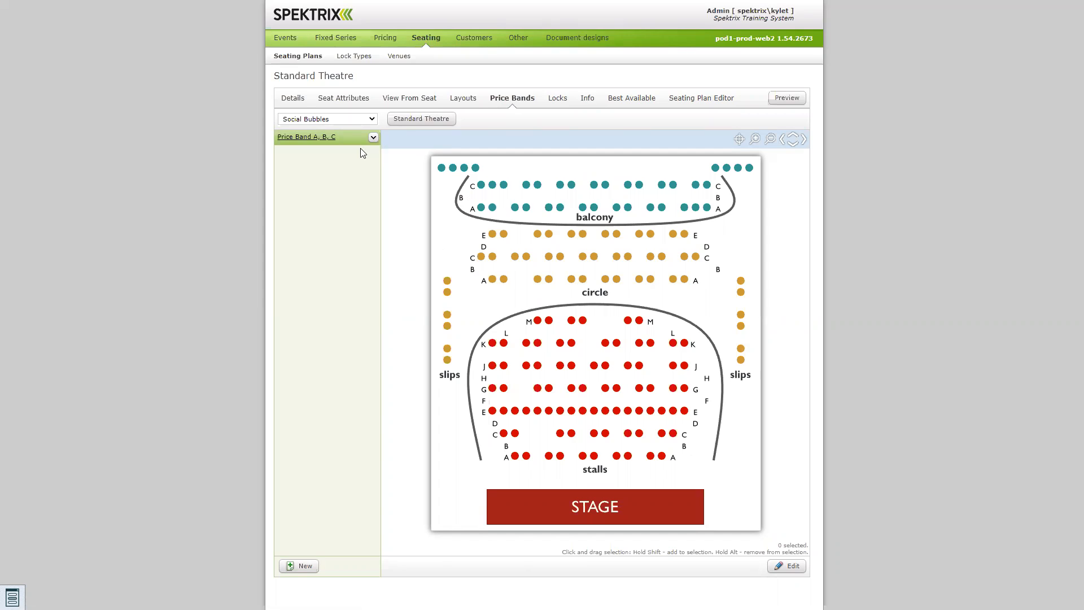
pyautogui.click(372, 119)
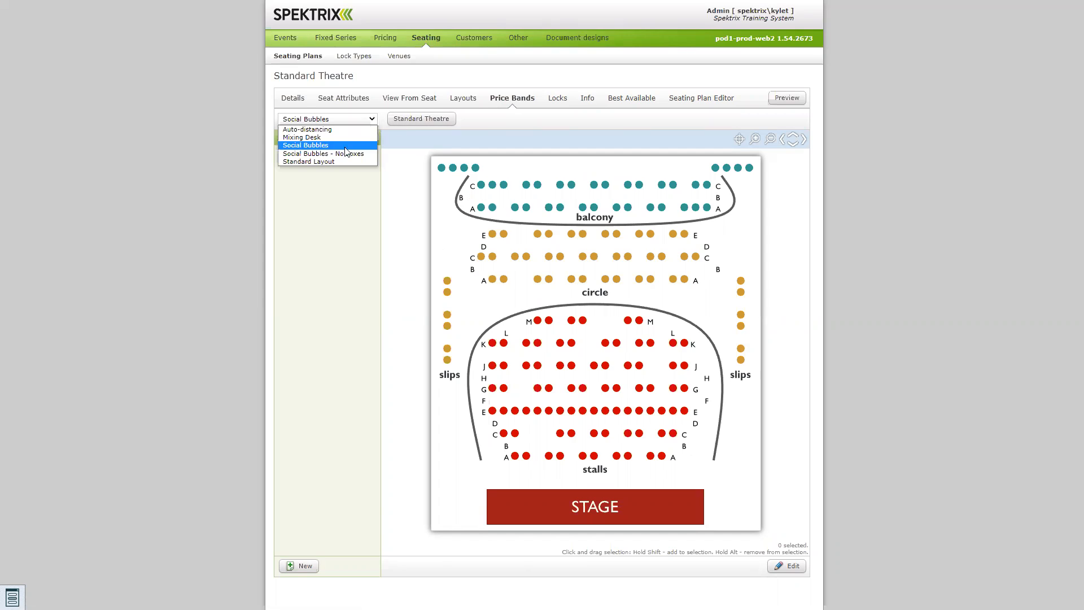
pyautogui.click(329, 162)
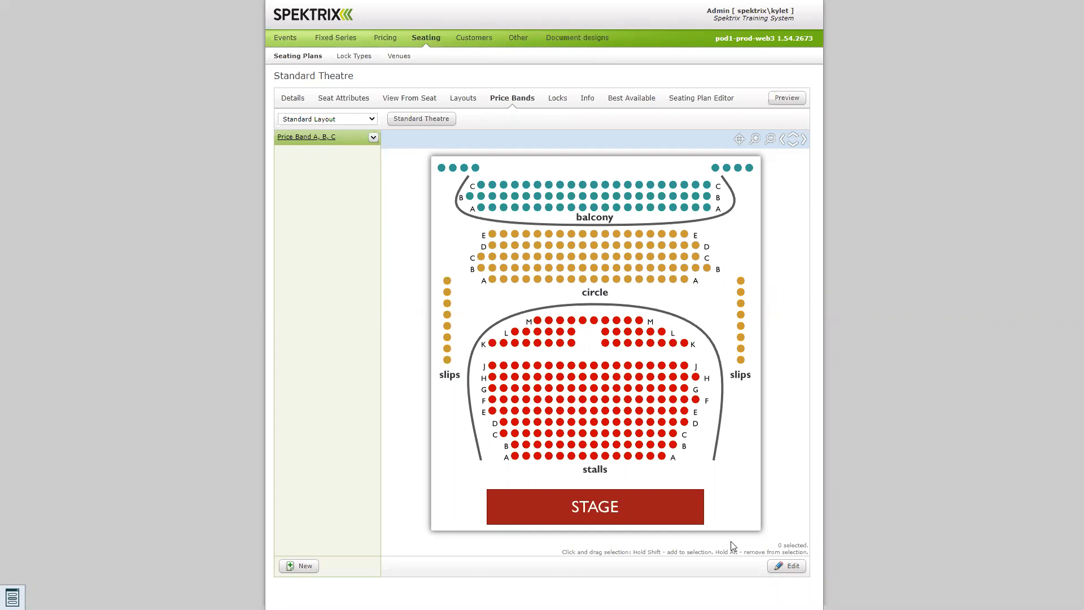
# Step: Assign Band D to the four seats at each end above the balcony in Price Band A, B, C
pyautogui.click(781, 567)
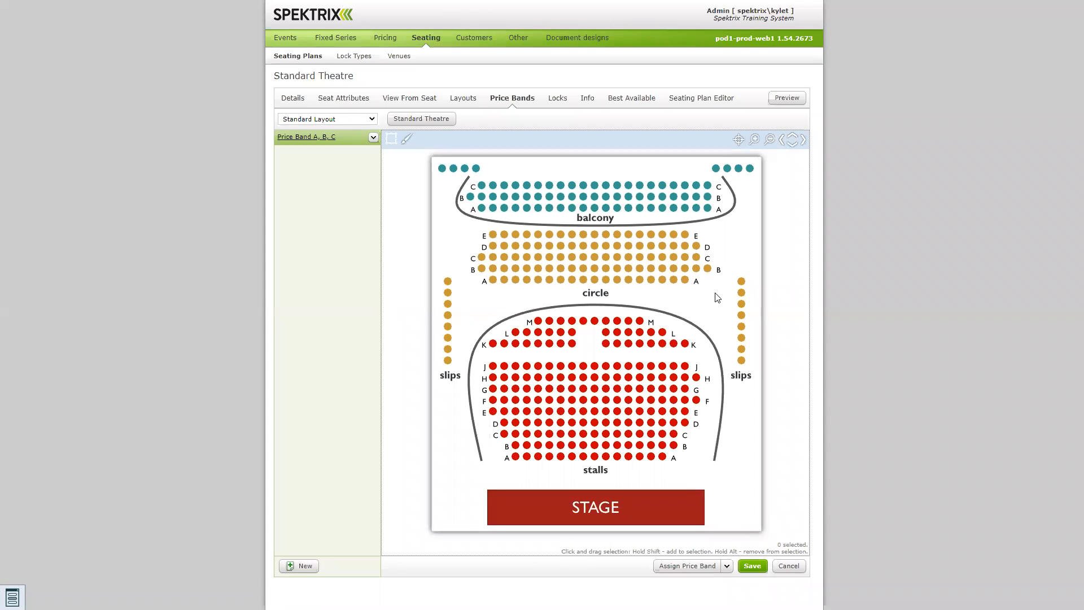
pyautogui.moveTo(750, 170); pyautogui.dragTo(699, 162)
pyautogui.moveTo(493, 173); pyautogui.dragTo(436, 164)
pyautogui.click(727, 567)
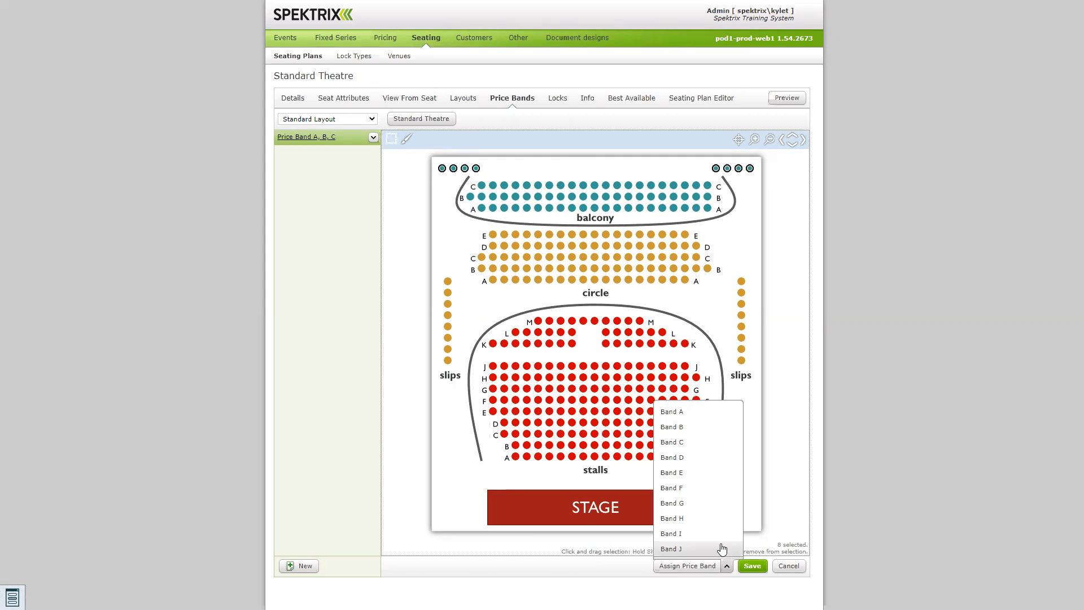
pyautogui.click(685, 459)
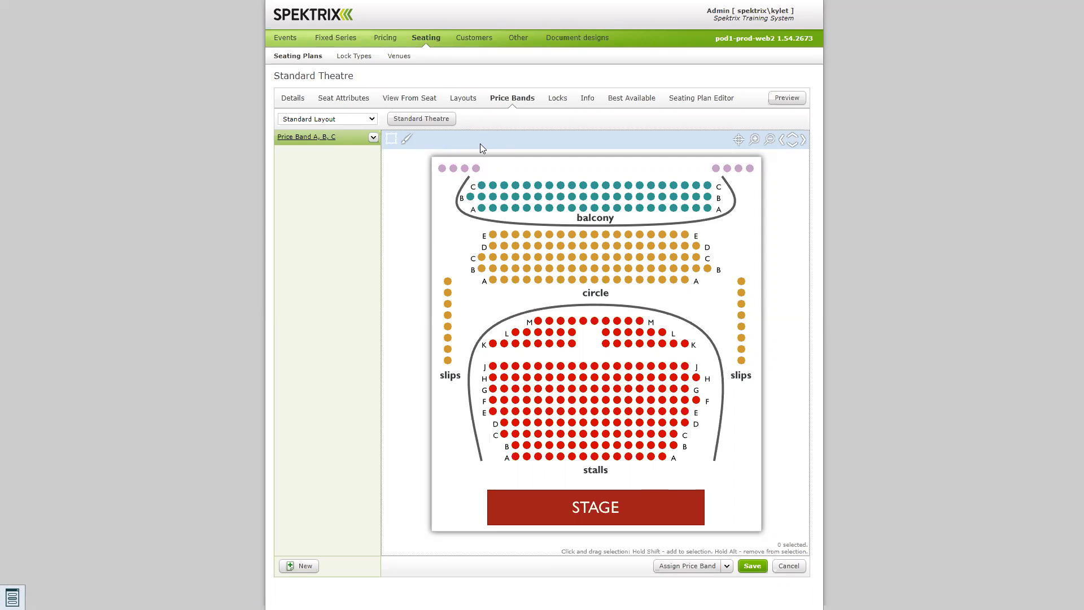
# Step: Reassign the eight seats above the balcony to Band C
pyautogui.click(727, 566)
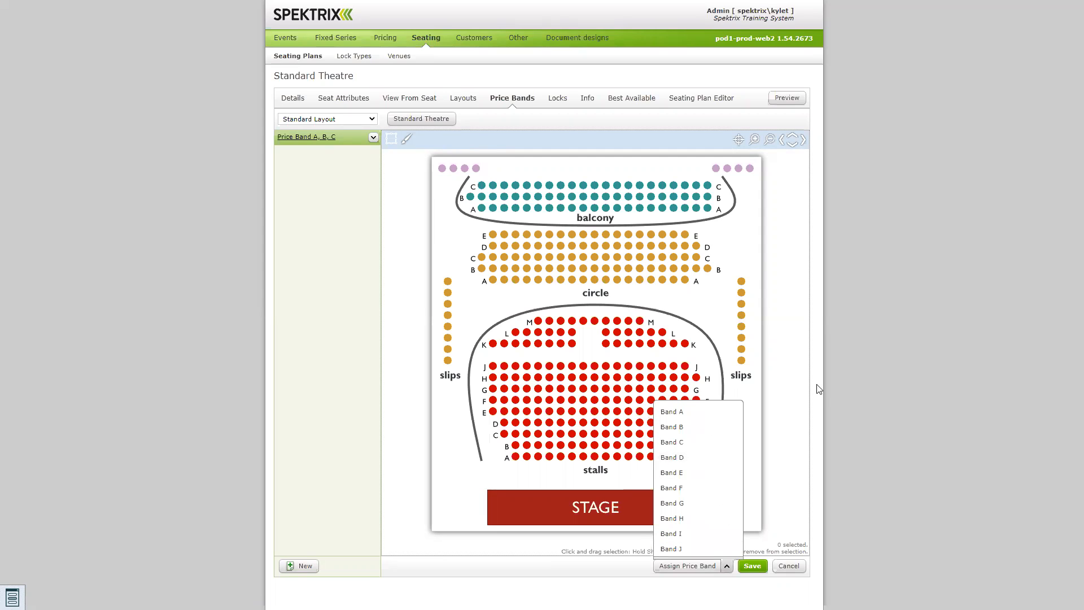
pyautogui.click(788, 252)
pyautogui.moveTo(713, 177); pyautogui.dragTo(756, 162)
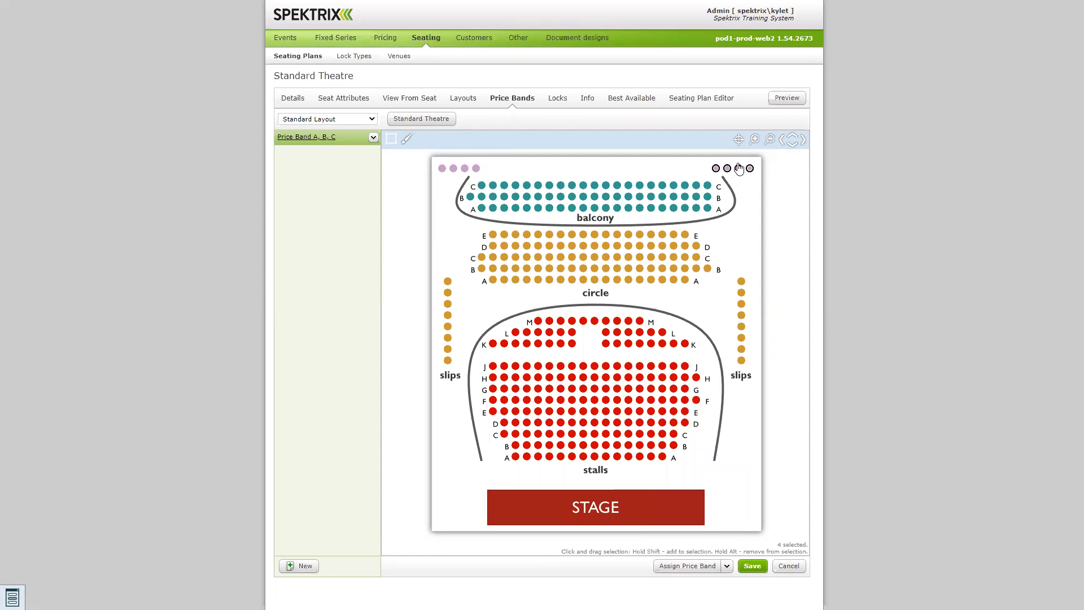
pyautogui.moveTo(510, 170); pyautogui.dragTo(437, 172)
pyautogui.moveTo(706, 164); pyautogui.dragTo(759, 172)
pyautogui.click(727, 565)
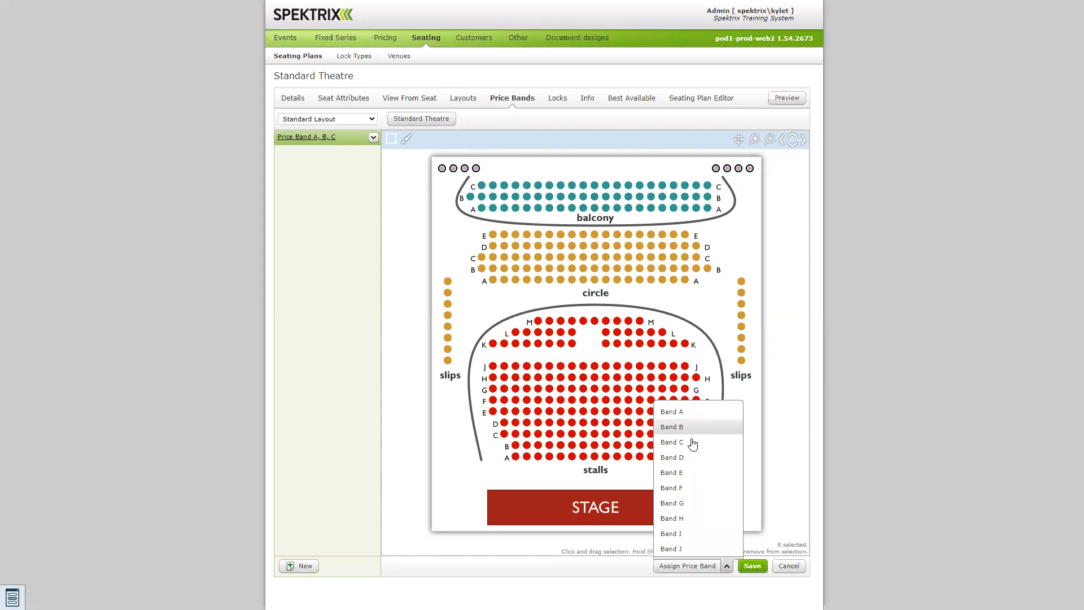
pyautogui.click(720, 453)
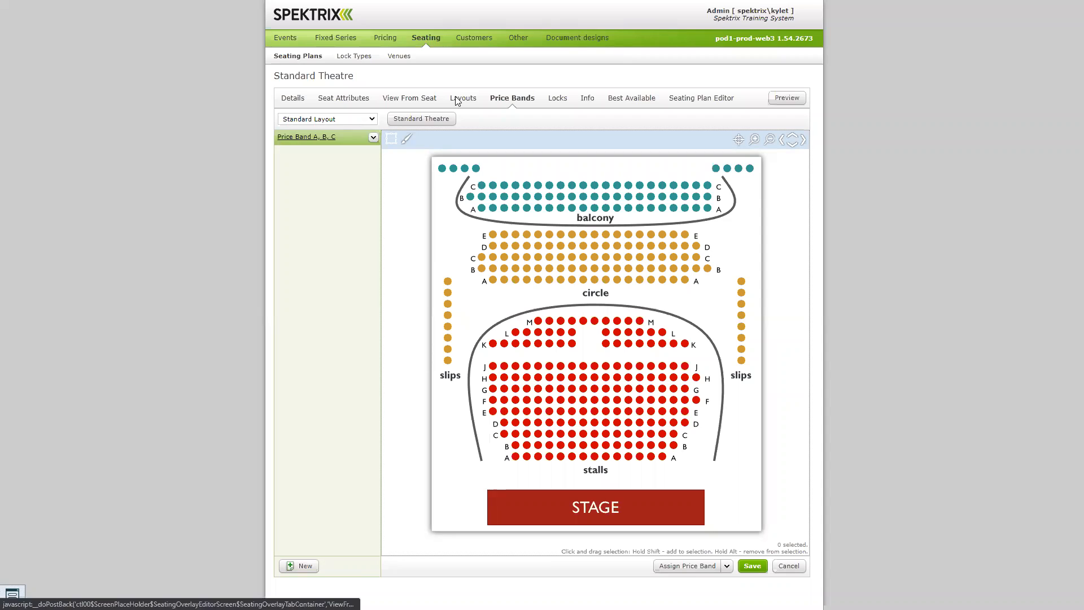
# Step: Assign Band B to the Social Bubbles stalls seats in rows J to M using area selection, and cancel the edit
pyautogui.click(360, 121)
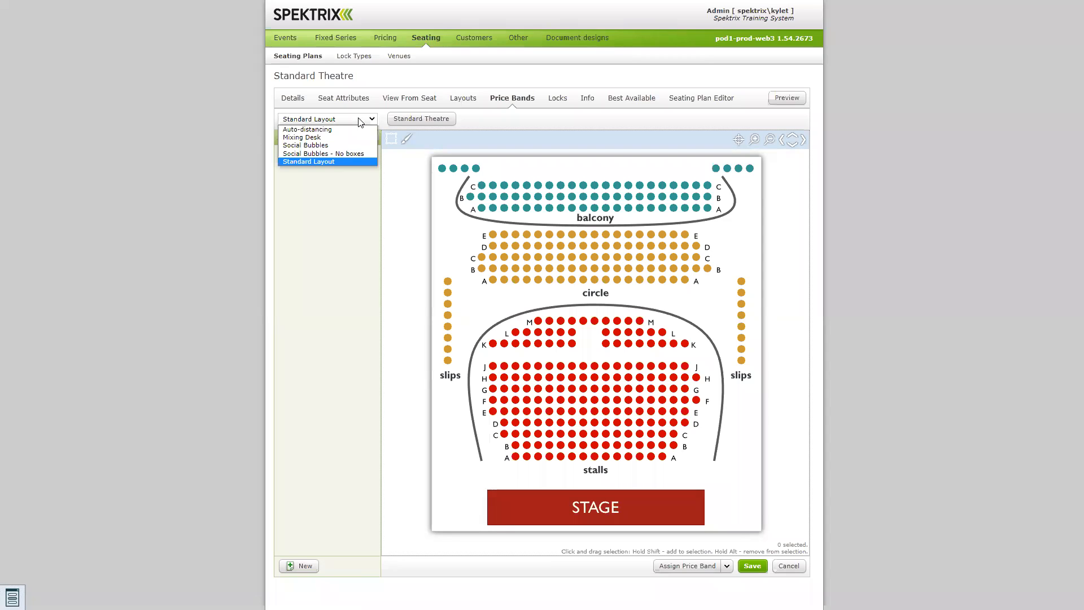
pyautogui.click(327, 146)
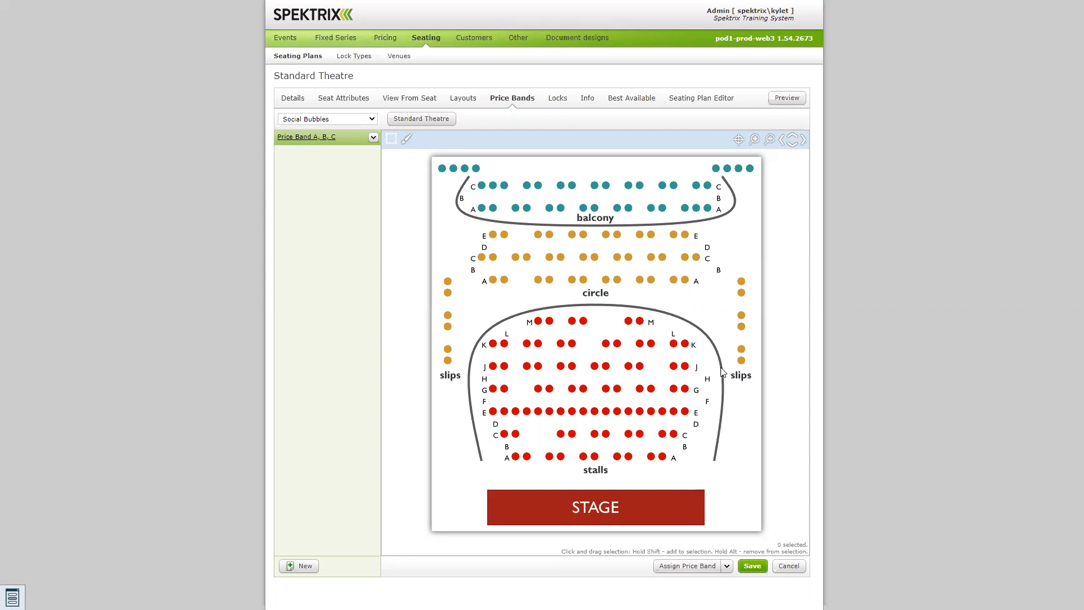
pyautogui.click(685, 366)
pyautogui.click(674, 343)
pyautogui.click(392, 139)
pyautogui.moveTo(702, 371); pyautogui.dragTo(475, 309)
pyautogui.click(728, 562)
pyautogui.click(668, 421)
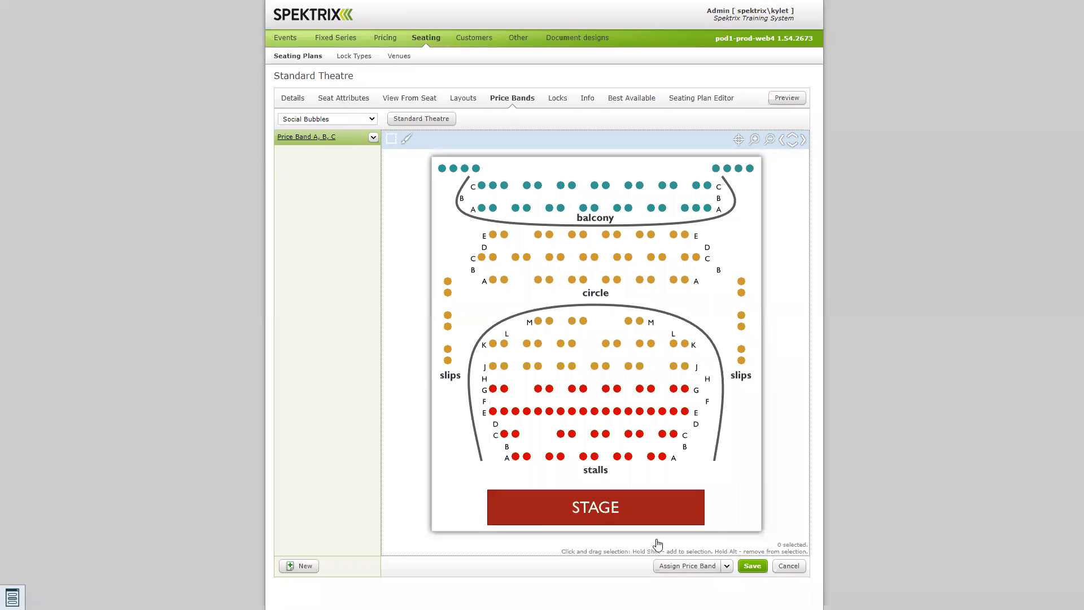
pyautogui.click(348, 119)
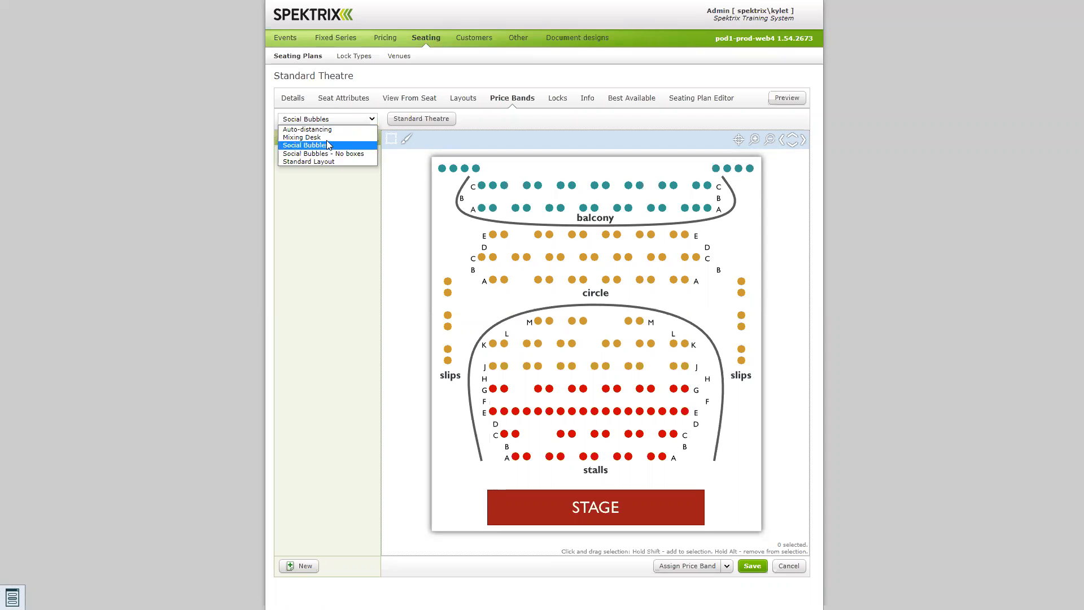
pyautogui.click(789, 566)
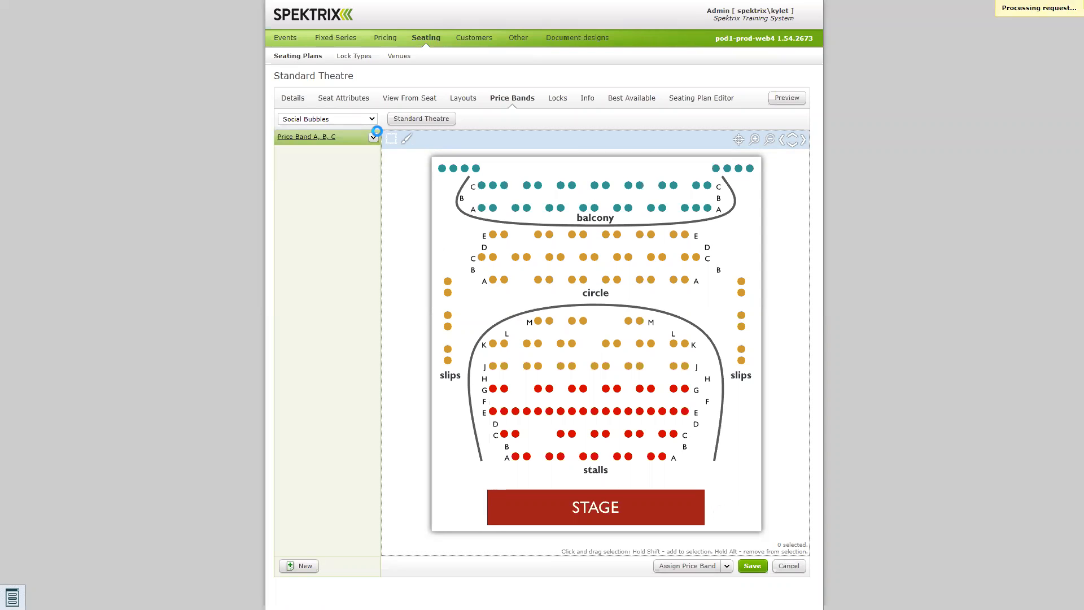
# Step: Make a copy of the Price Band A, B, C overlay with the Standard Layout displayed
pyautogui.click(373, 137)
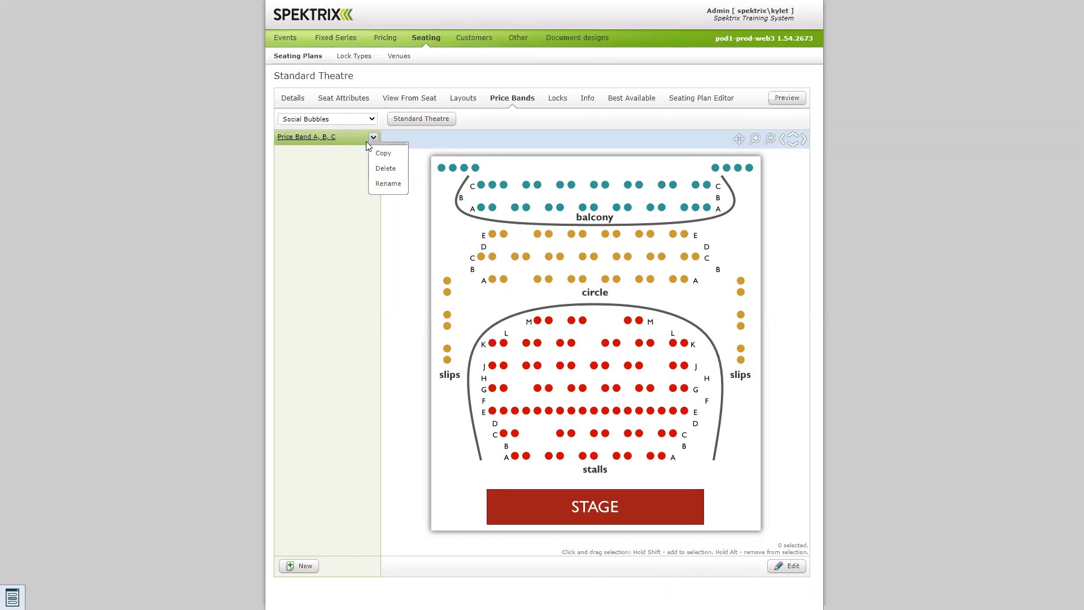
pyautogui.click(370, 119)
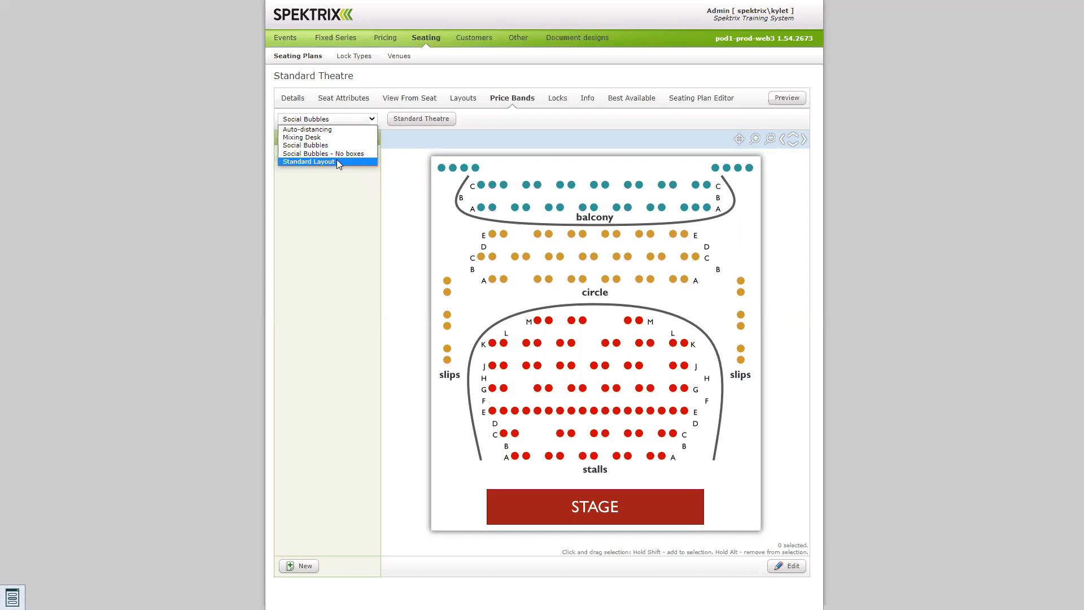
pyautogui.click(342, 161)
pyautogui.click(372, 139)
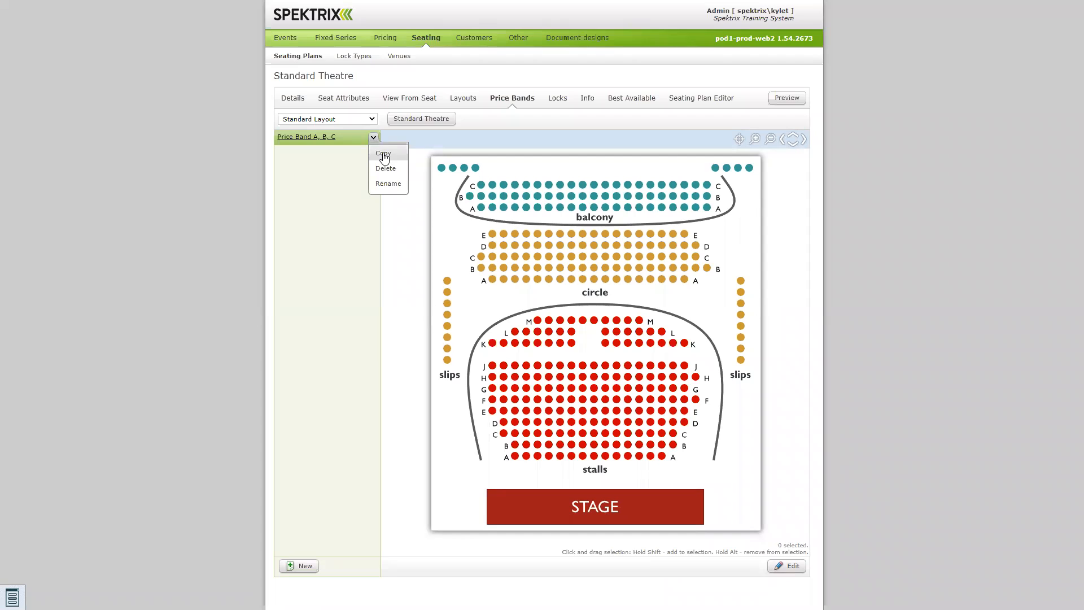
pyautogui.click(384, 155)
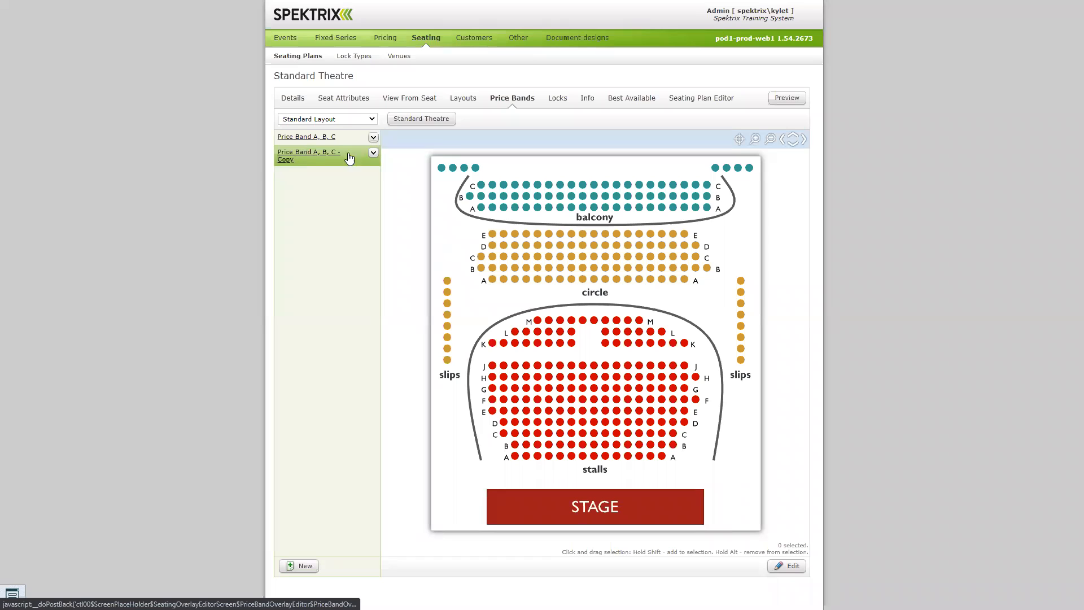
# Step: Compare the Price Band A, B, C overlay with its copy and check the copy's options
pyautogui.click(316, 140)
pyautogui.click(314, 154)
pyautogui.click(372, 153)
pyautogui.click(332, 346)
# Step: View the Standard Locks and Standard Locks - Extra Hearing Loop overlays for the Standard Layout
pyautogui.click(558, 100)
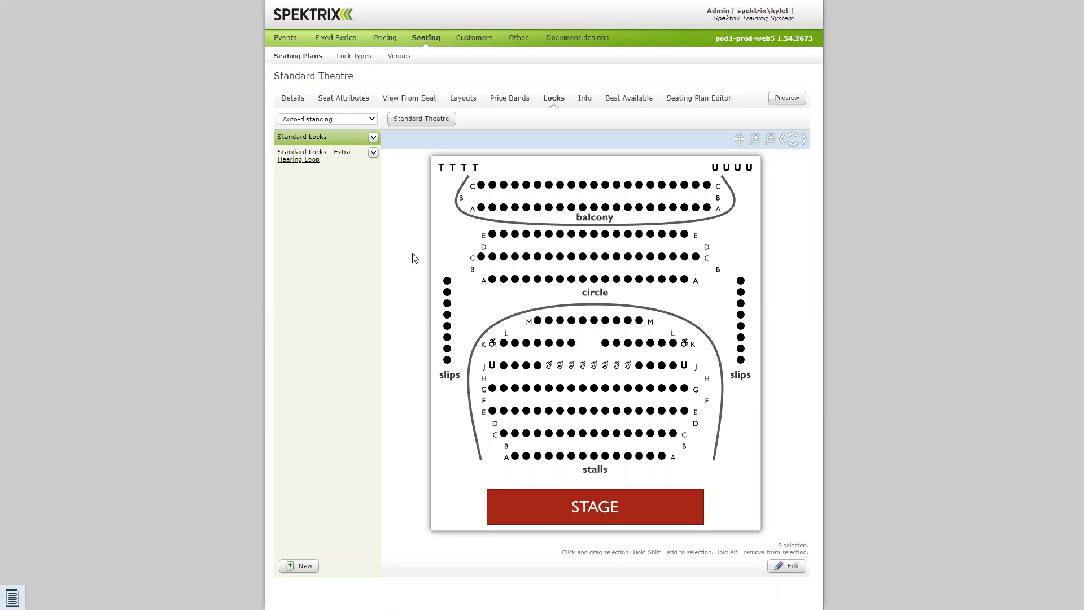
pyautogui.click(338, 119)
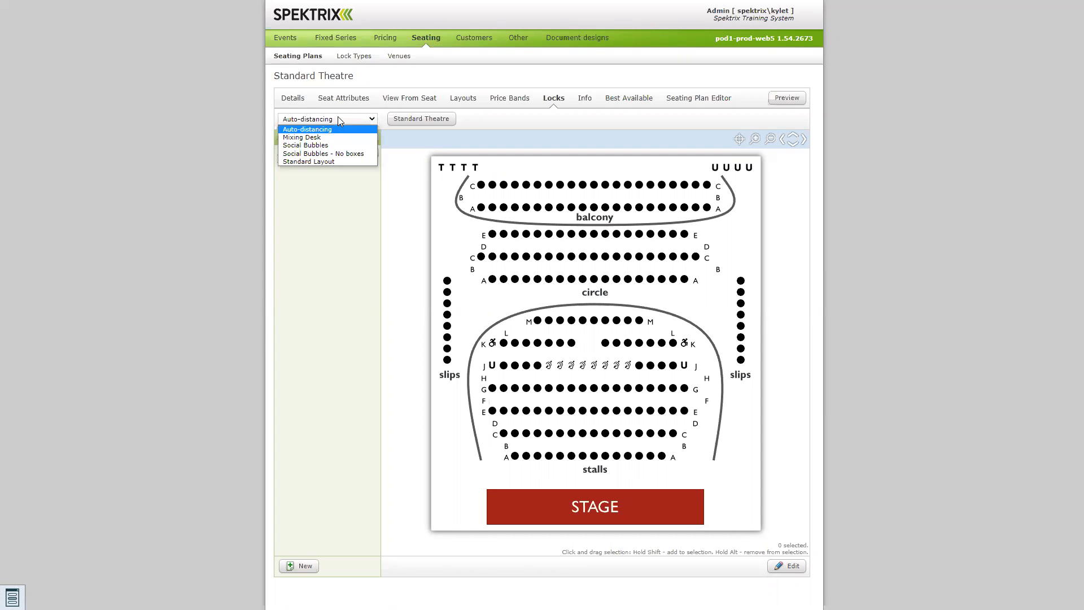
pyautogui.click(324, 162)
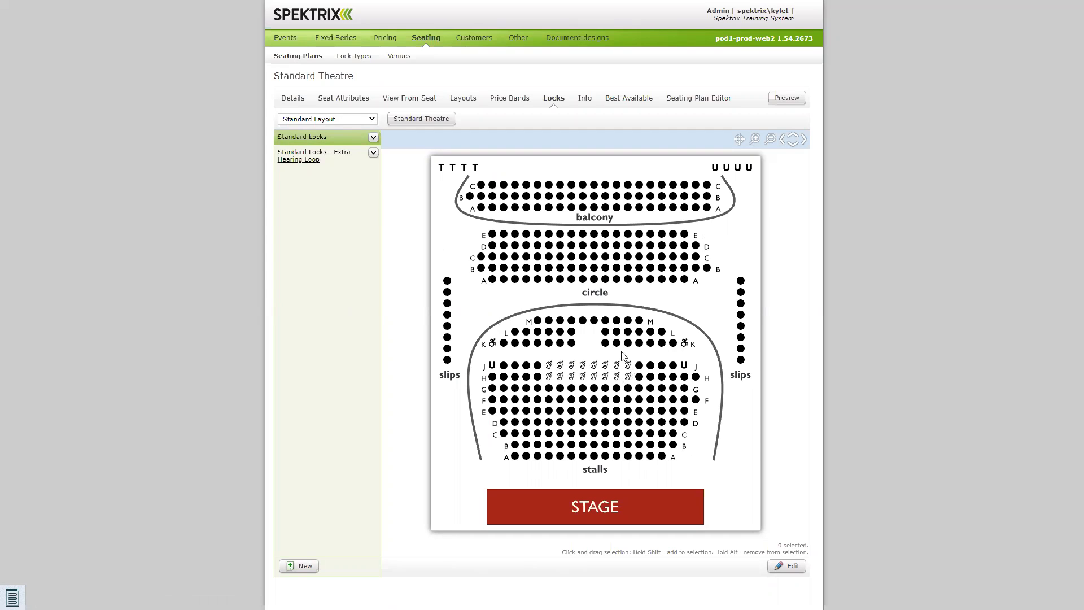
pyautogui.click(285, 162)
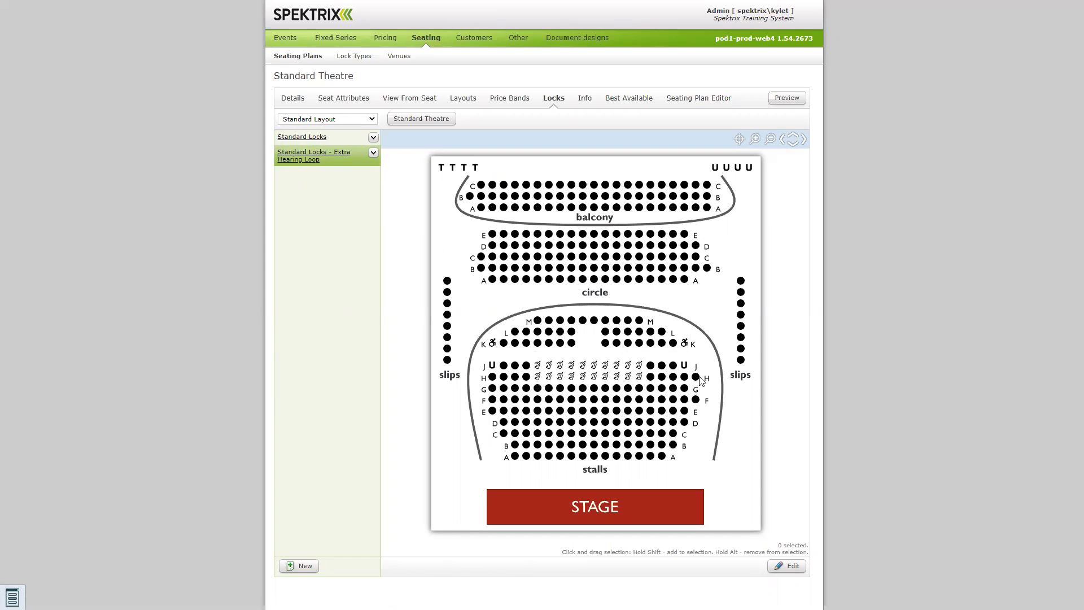
# Step: Apply the Wheelchair lock to the second seat from each end of stalls row K in Standard Locks, and save the overlay
pyautogui.click(306, 141)
pyautogui.click(778, 565)
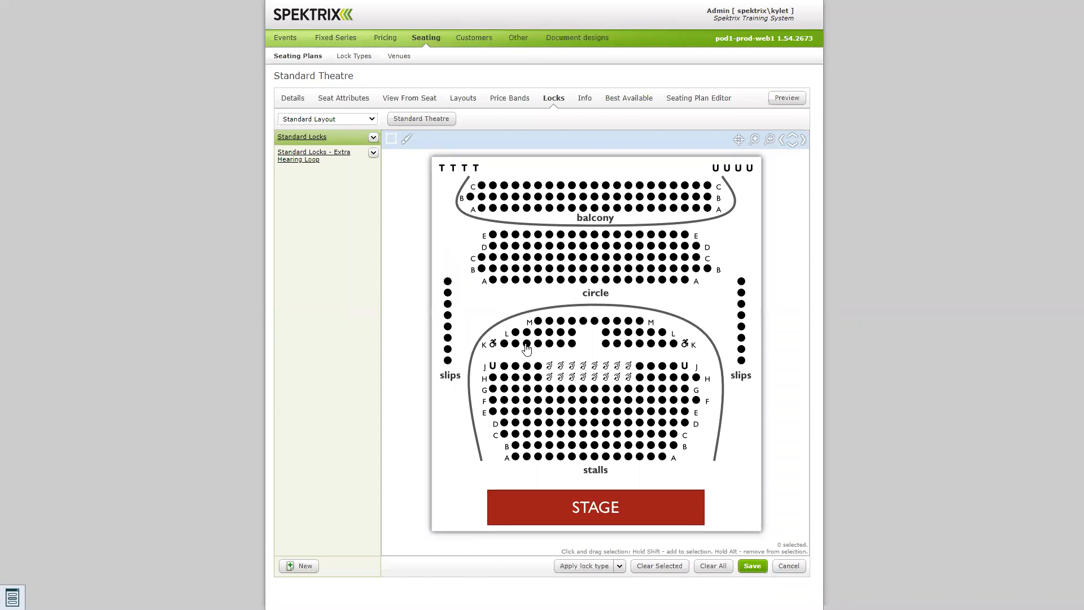
pyautogui.click(503, 344)
pyautogui.click(674, 344)
pyautogui.click(619, 566)
pyautogui.click(580, 290)
pyautogui.click(755, 568)
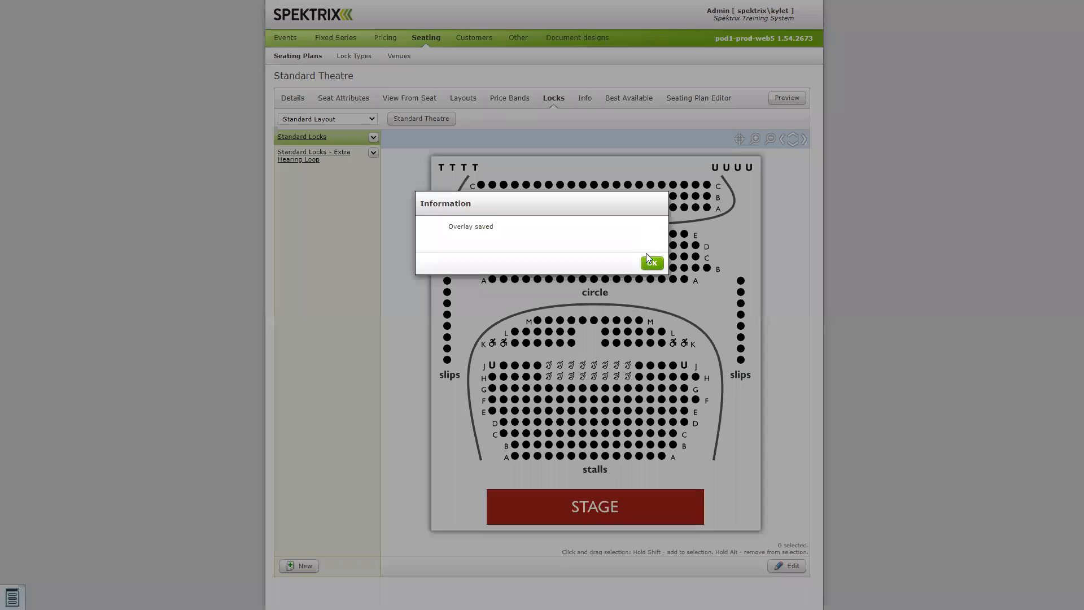
pyautogui.click(648, 259)
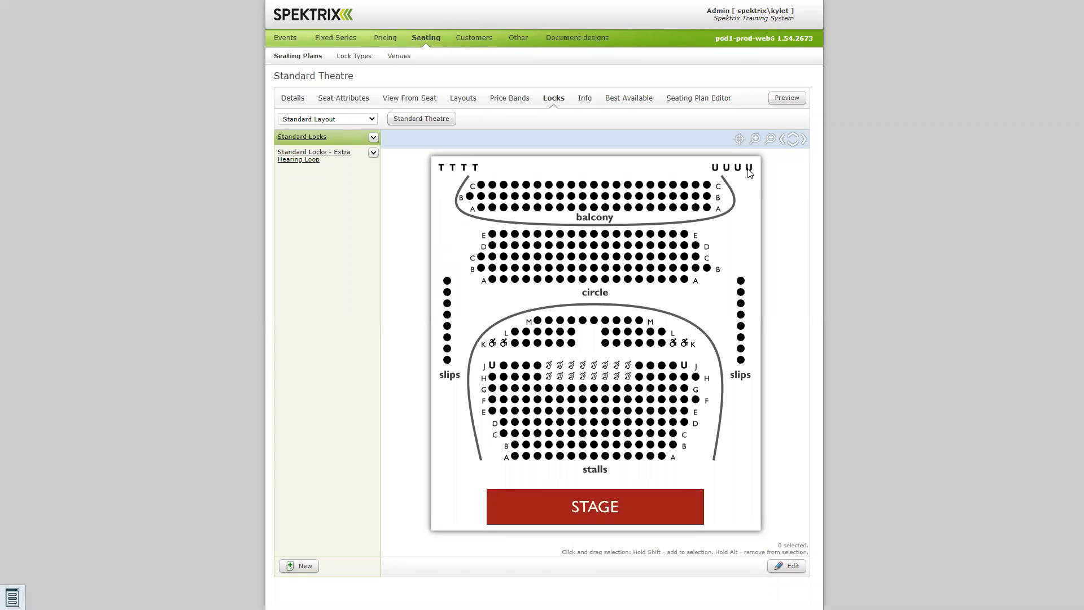
# Step: Review the lock types and apply the Spektrix lock to all seats of stalls row L in Standard Locks
pyautogui.click(780, 566)
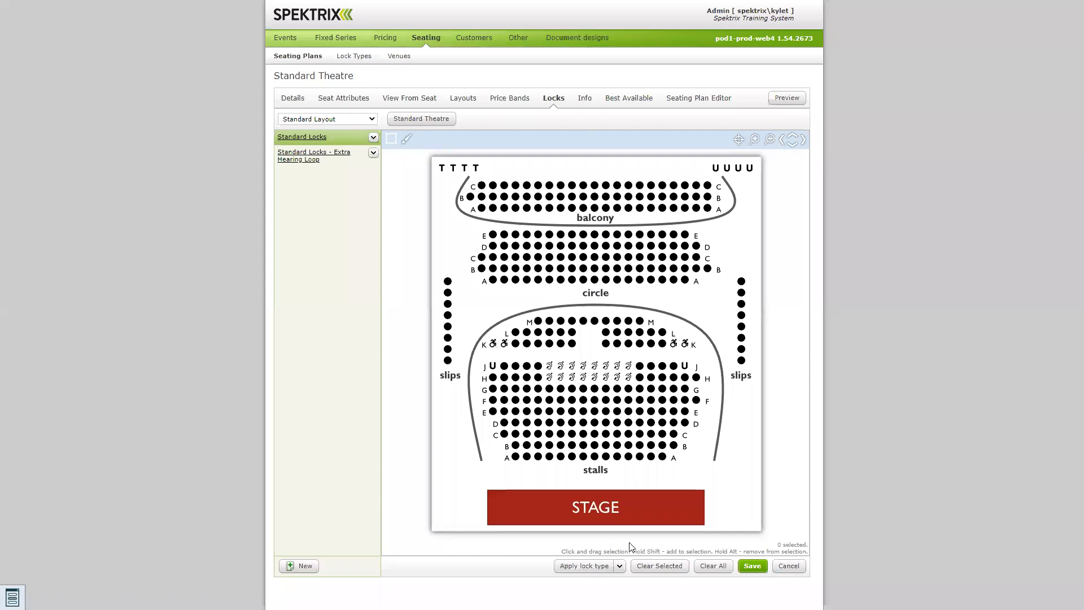
pyautogui.click(618, 565)
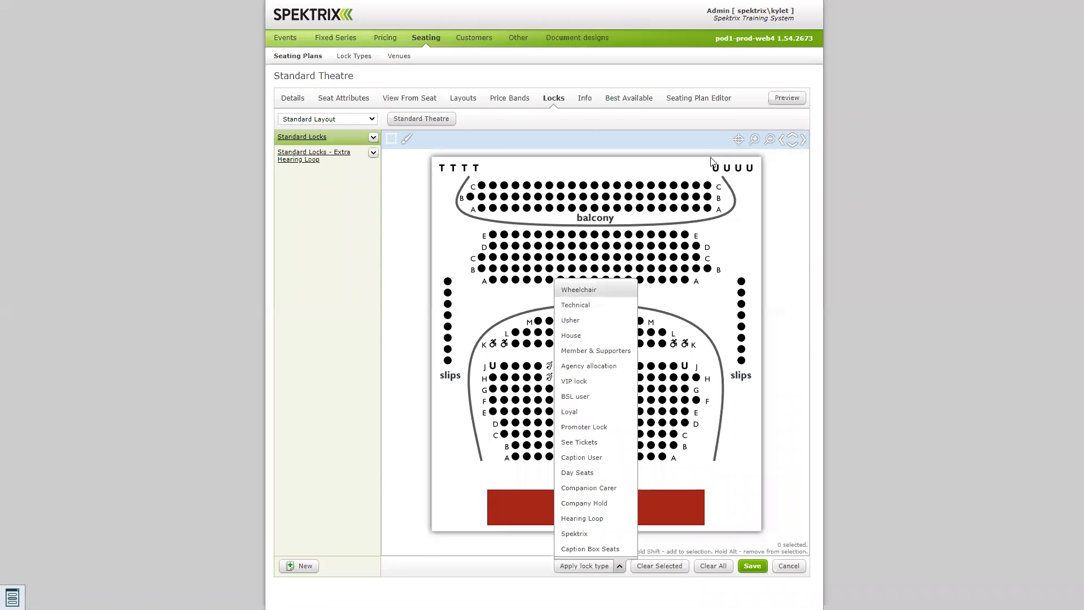
pyautogui.click(606, 140)
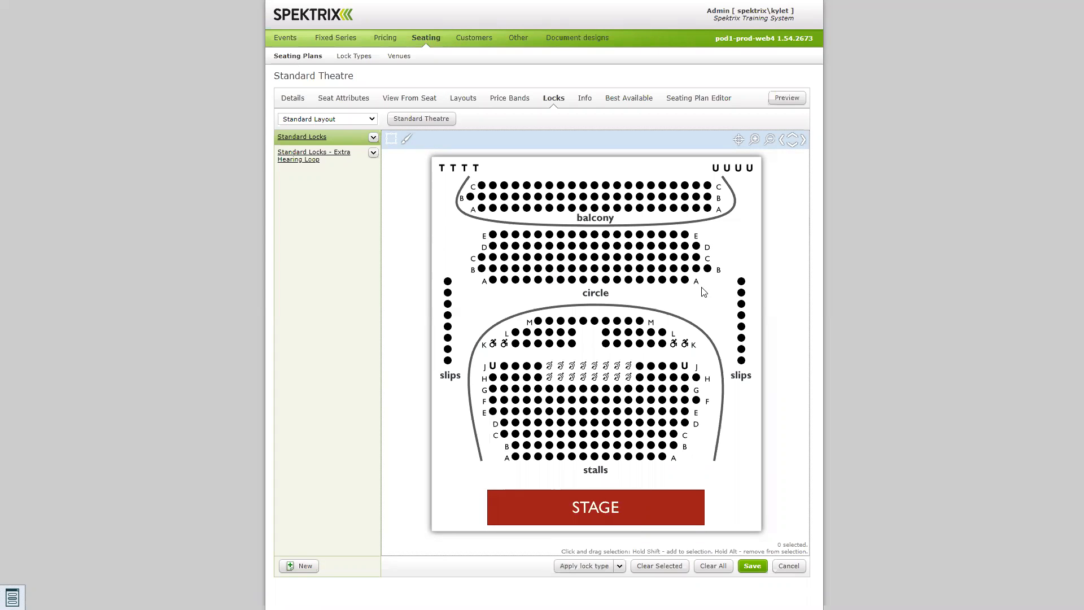
pyautogui.moveTo(695, 291); pyautogui.dragTo(553, 284)
pyautogui.click(556, 290)
pyautogui.moveTo(628, 334); pyautogui.dragTo(506, 337)
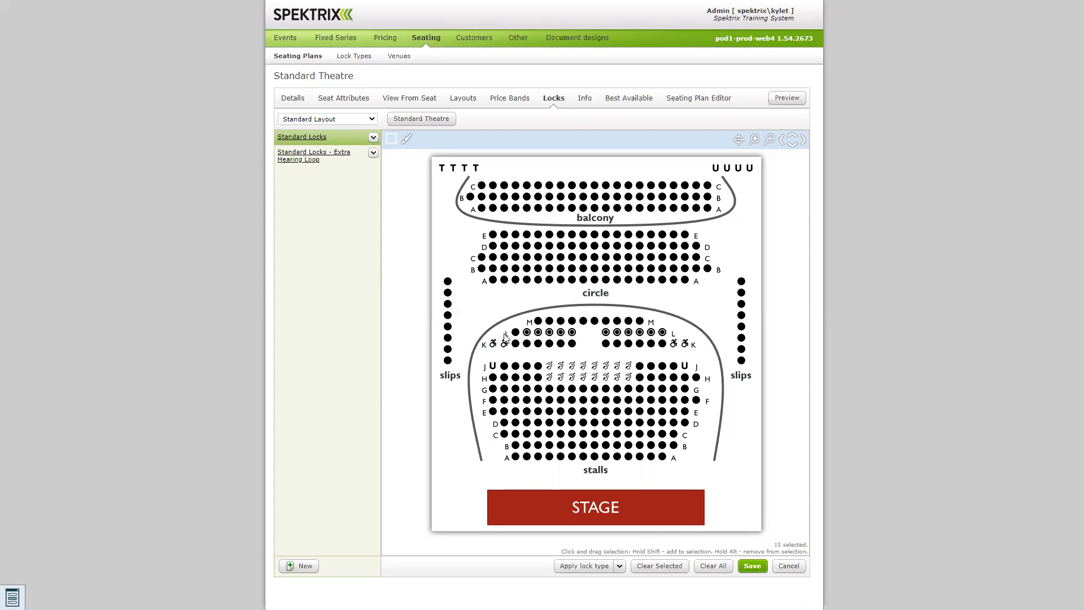
pyautogui.click(619, 566)
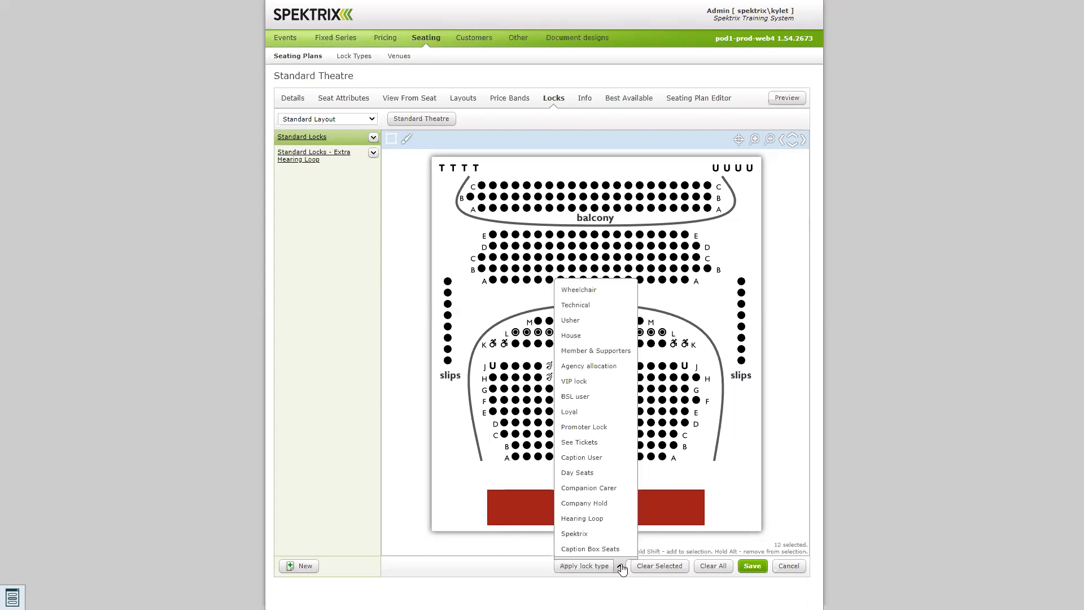
pyautogui.click(584, 537)
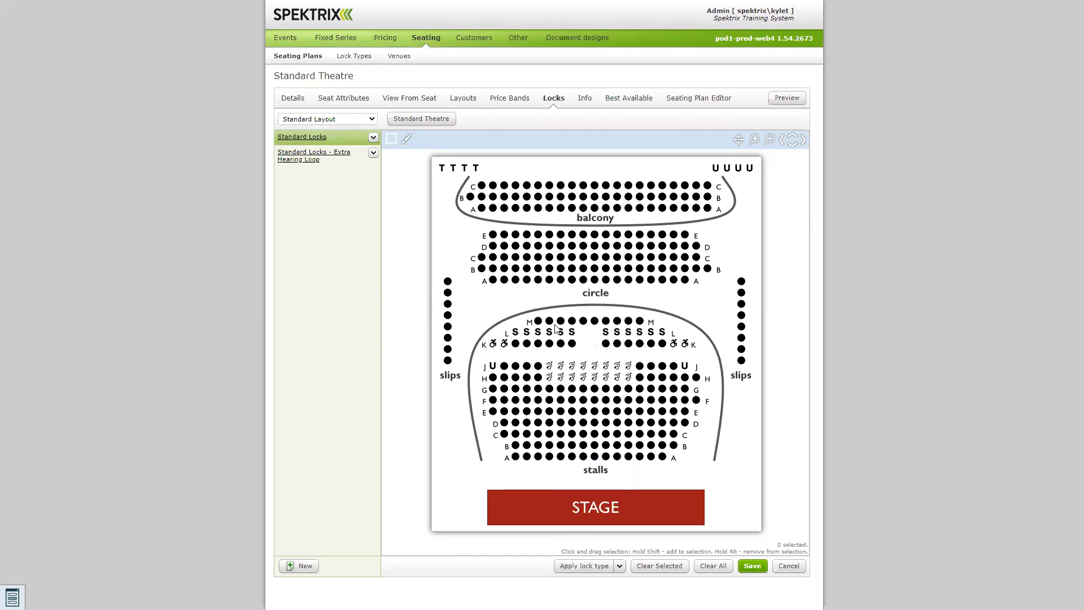
# Step: Compare how the Standard Locks overlay appears in the Auto-distancing layout and in the Standard Layout
pyautogui.click(372, 119)
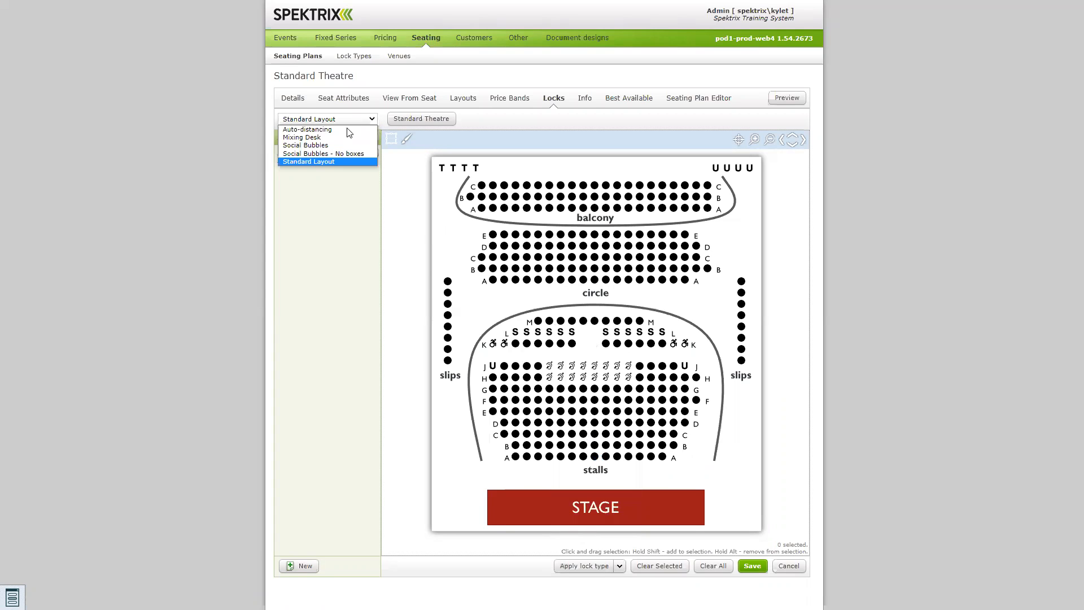
pyautogui.click(316, 130)
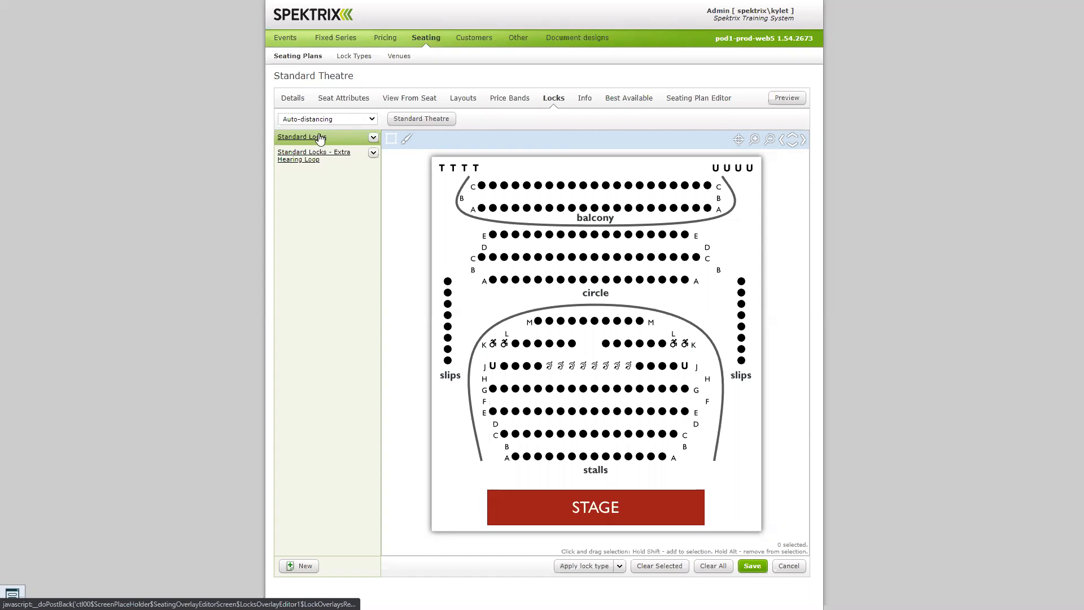
pyautogui.click(356, 120)
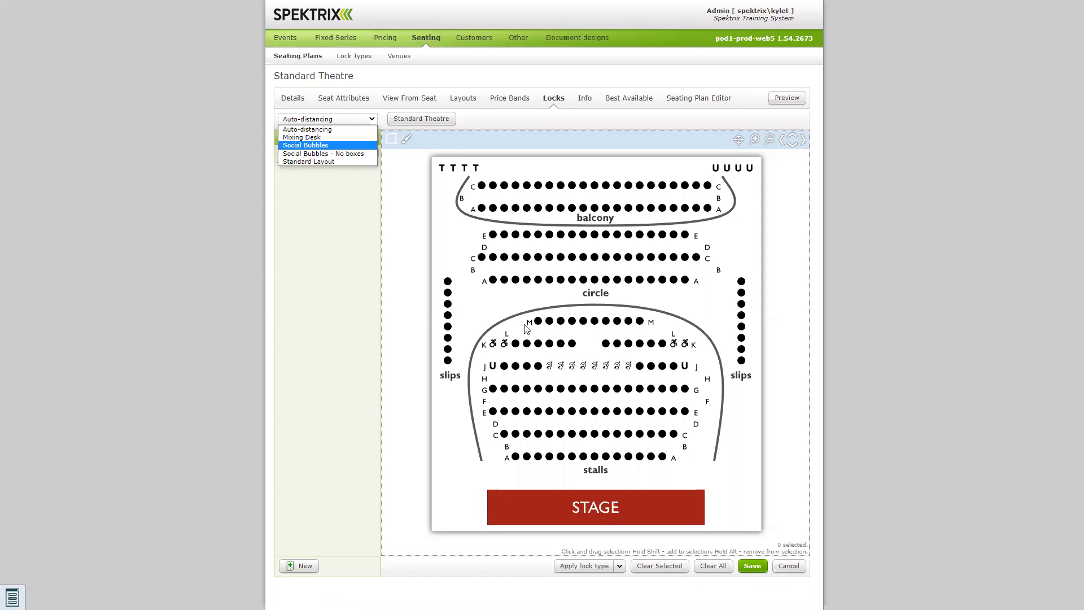
pyautogui.click(317, 161)
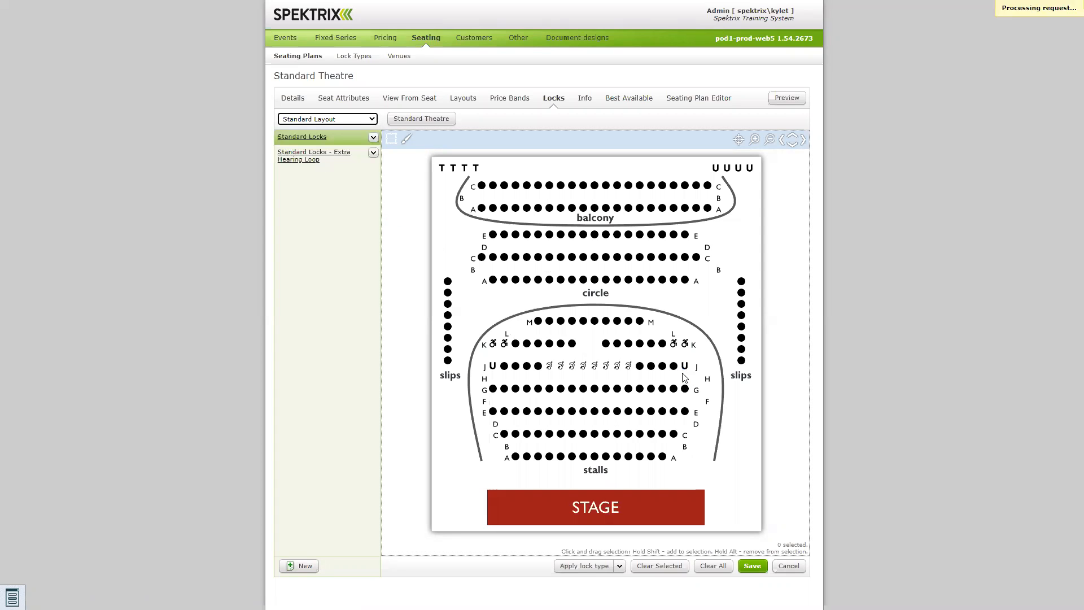
pyautogui.click(325, 119)
pyautogui.click(320, 131)
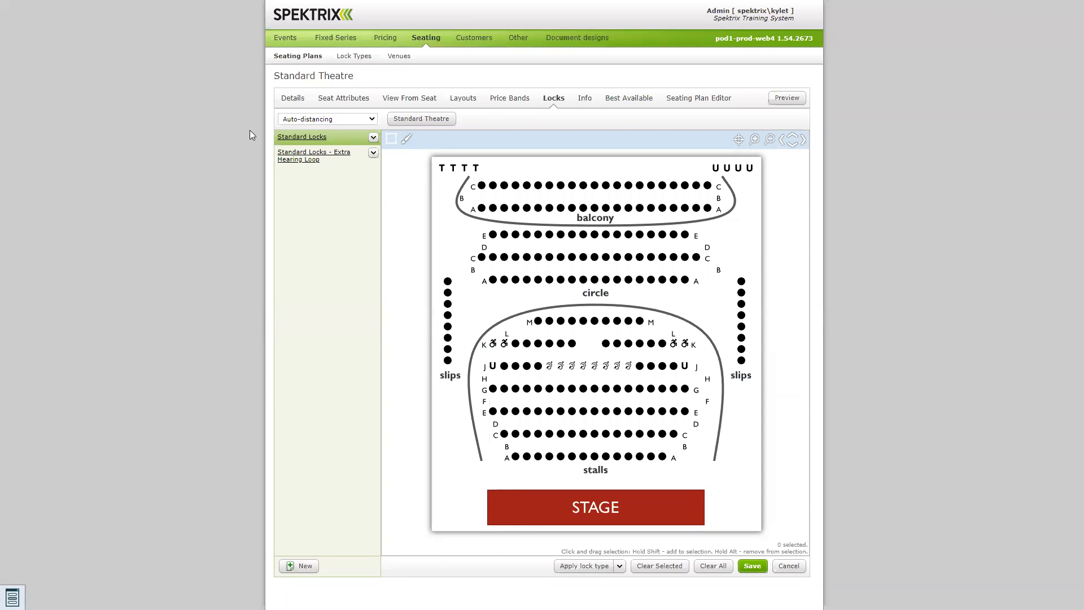
pyautogui.click(372, 119)
pyautogui.click(332, 159)
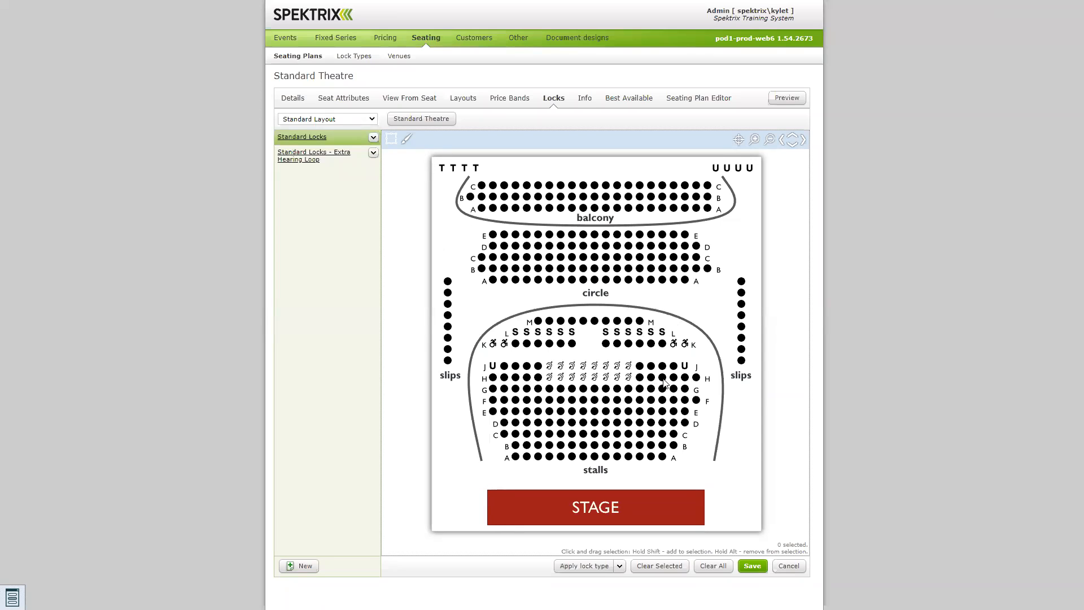
# Step: Clear the locks from all seats of stalls row L in Standard Locks, and save the overlay
pyautogui.moveTo(682, 334); pyautogui.dragTo(514, 338)
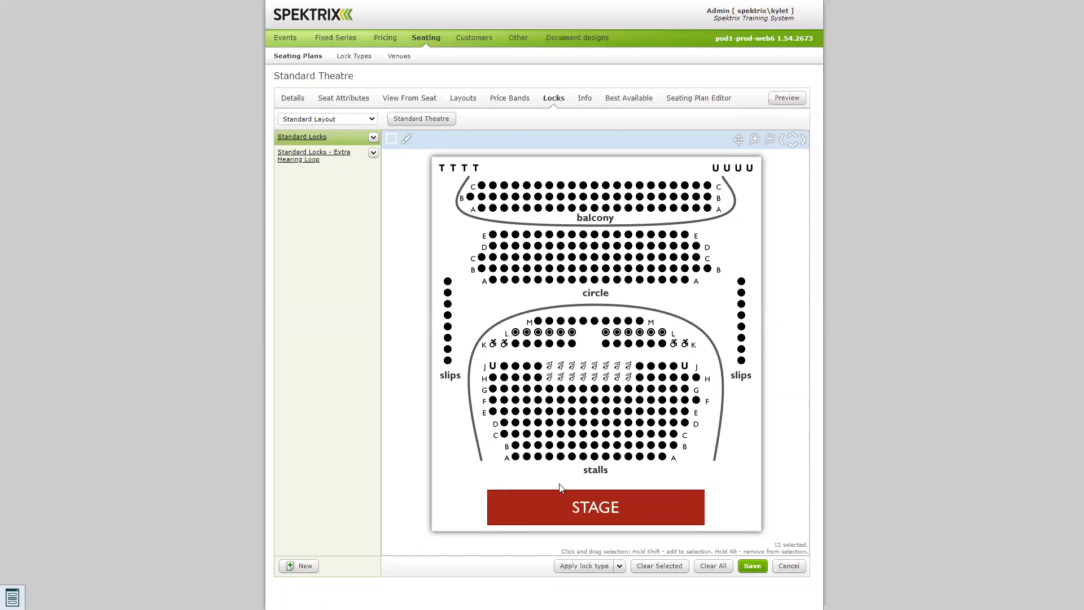
pyautogui.click(674, 569)
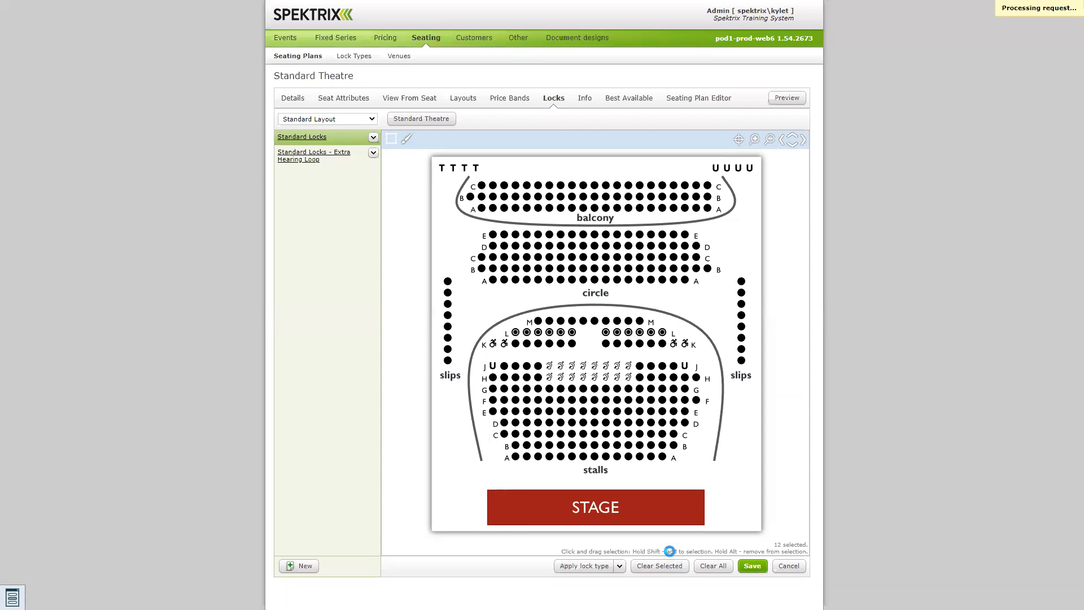
pyautogui.click(751, 567)
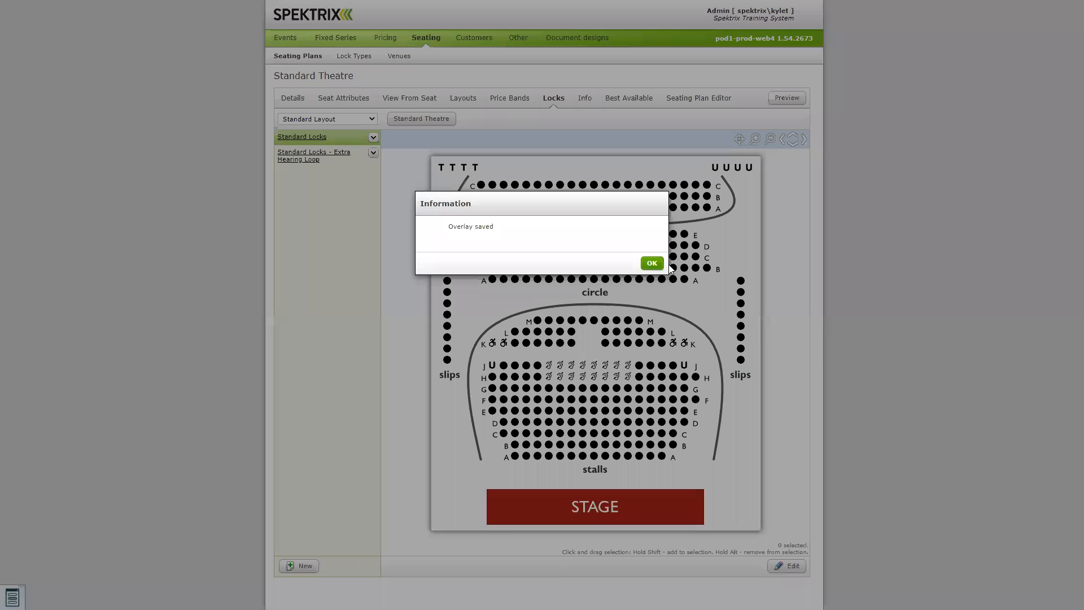
pyautogui.click(653, 264)
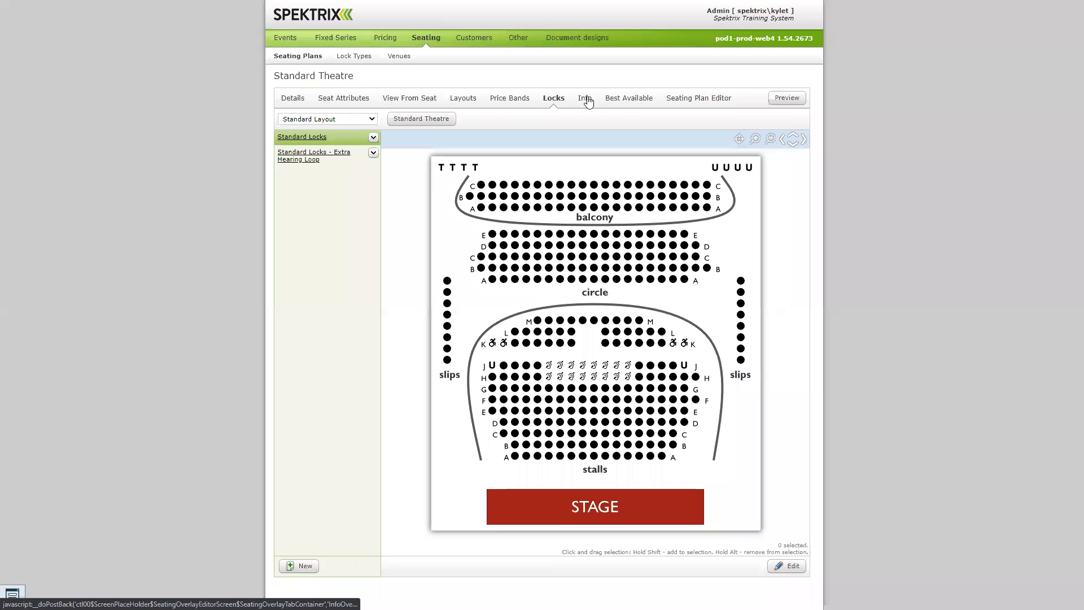
# Step: View the Standard Infos overlay and its labels for the Auto-distancing layout, open it for editing and check its options
pyautogui.click(587, 100)
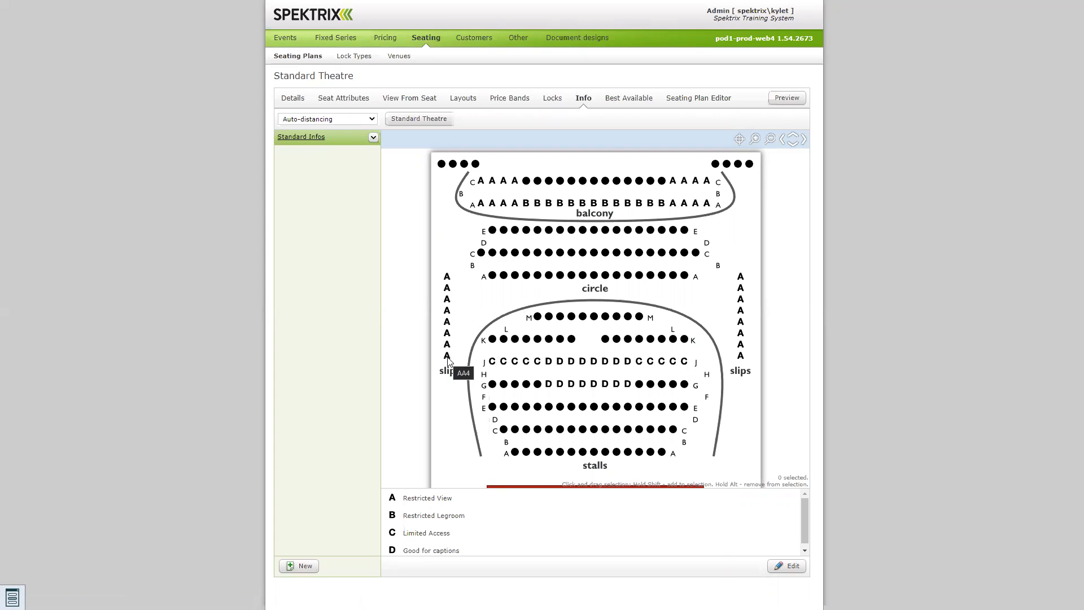
pyautogui.moveTo(453, 501); pyautogui.dragTo(402, 501)
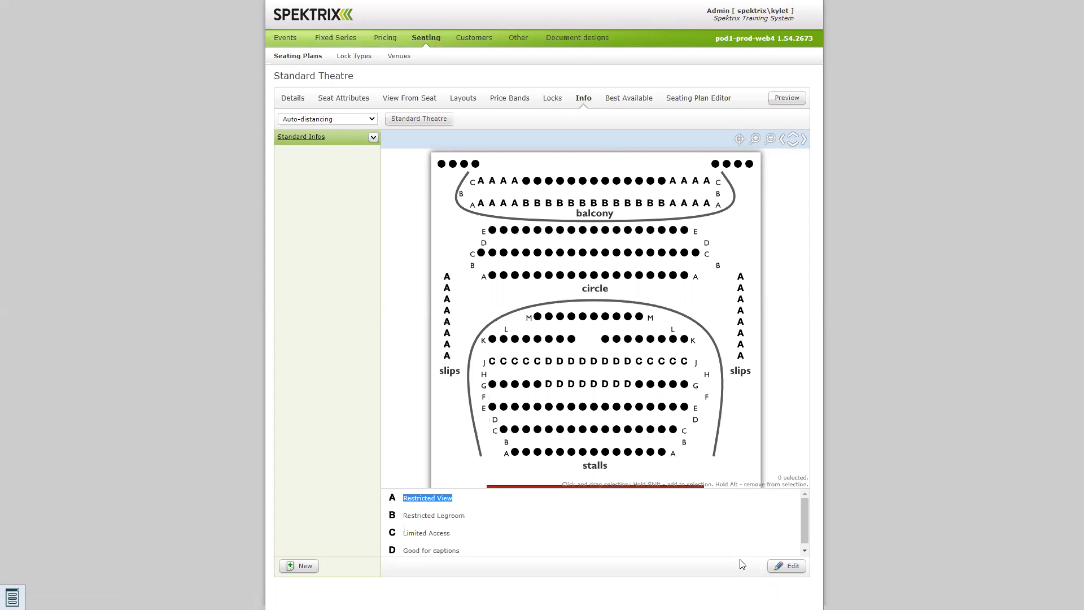
pyautogui.click(785, 566)
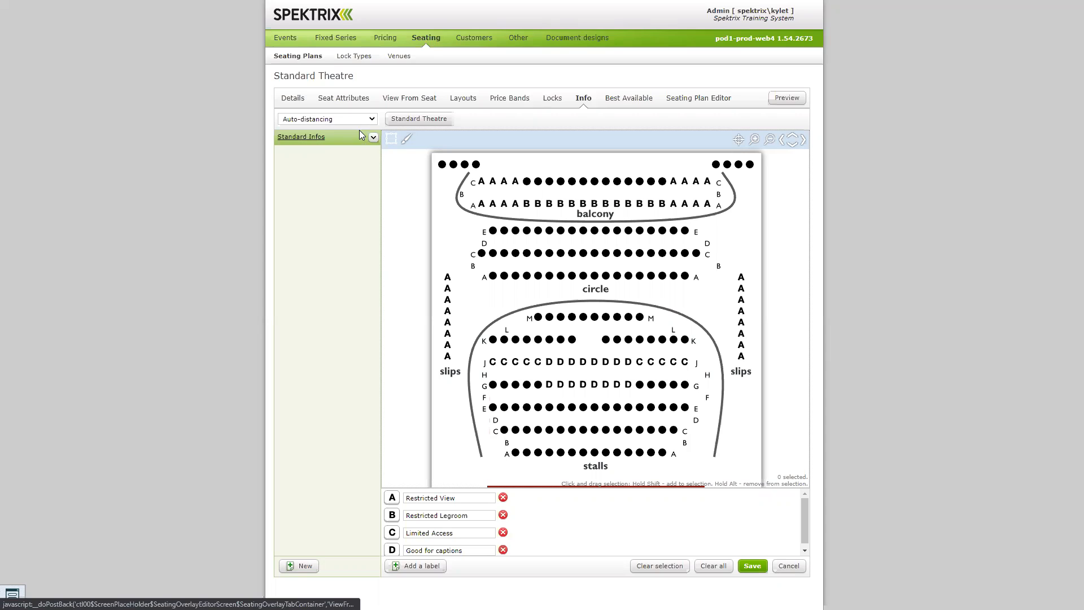
pyautogui.click(373, 137)
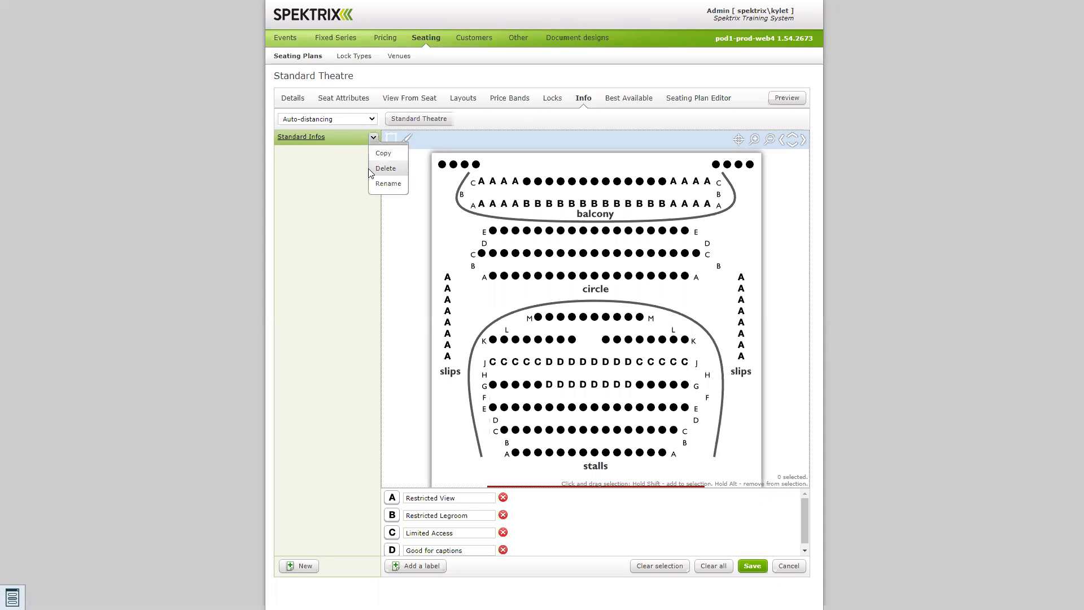
pyautogui.click(295, 585)
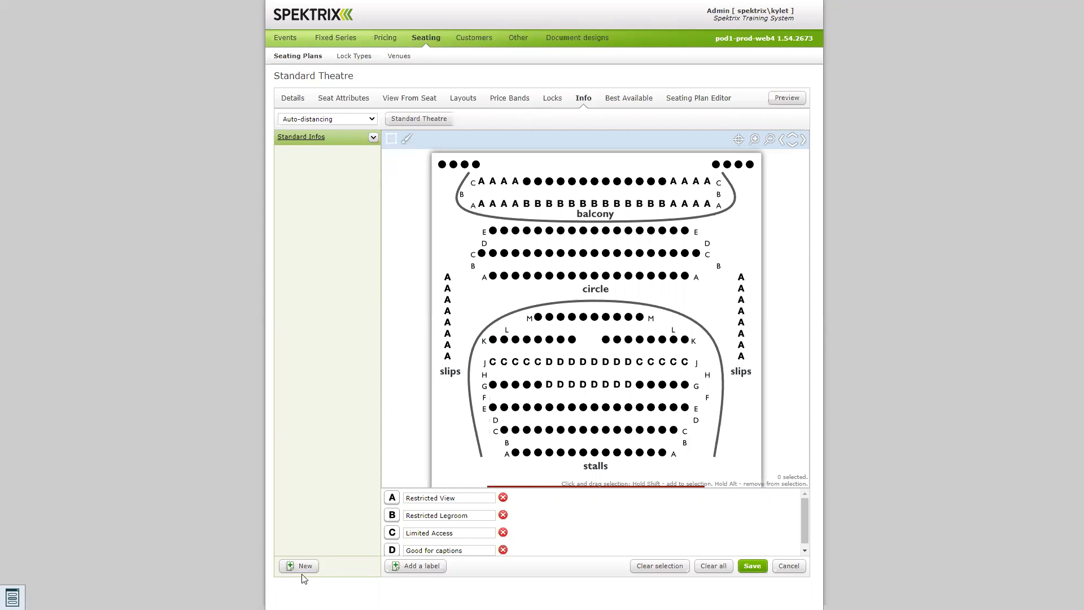
# Step: Apply the Restricted View label to eleven seats of stalls row C in Standard Infos, and discard the edit
pyautogui.moveTo(662, 432); pyautogui.dragTo(551, 429)
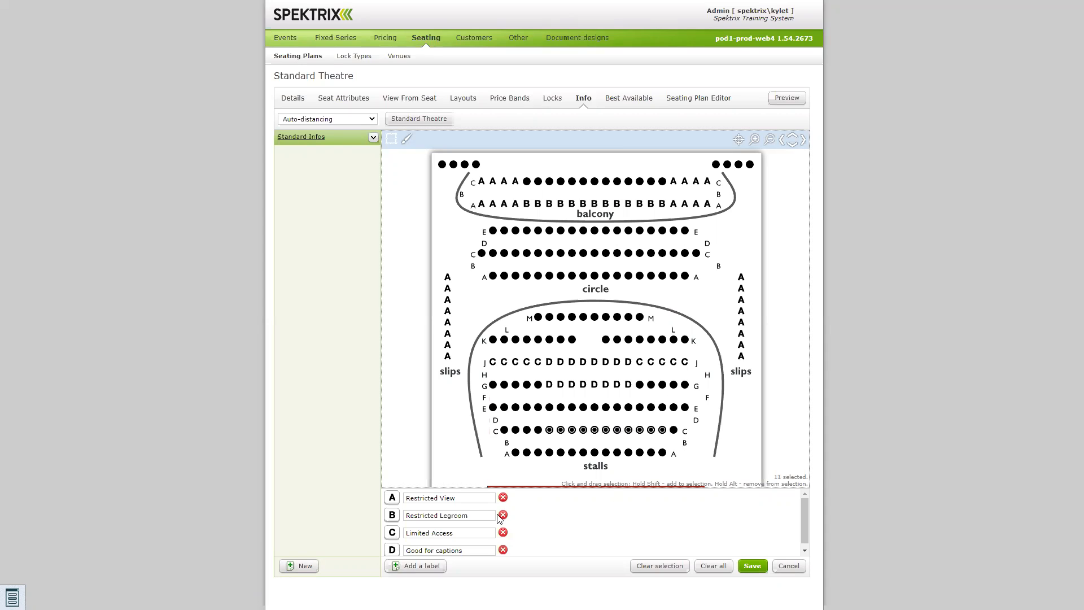
pyautogui.click(393, 500)
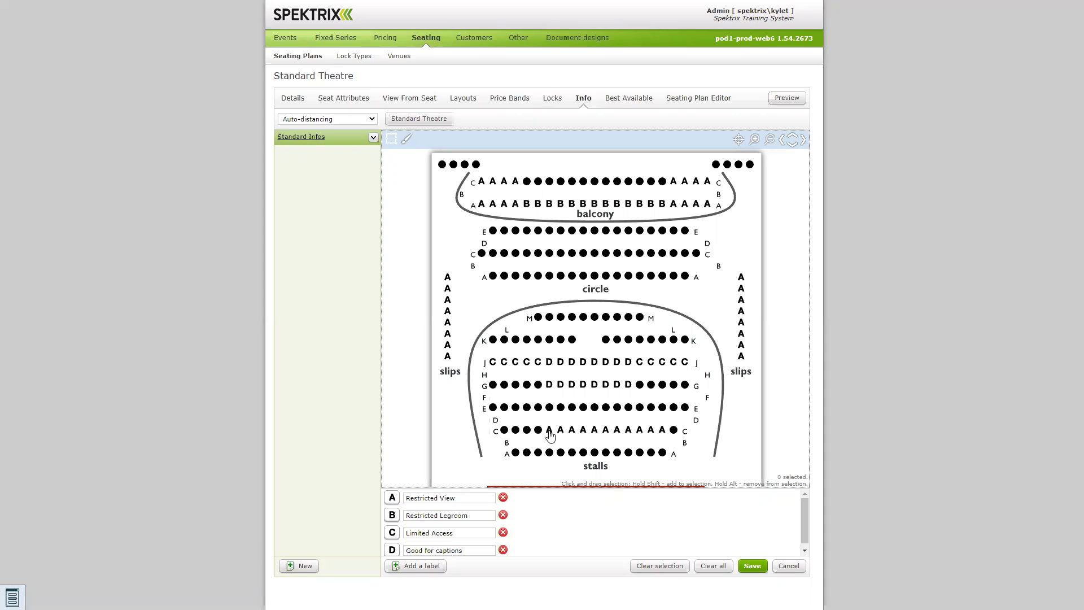
pyautogui.scroll(-1, 457, 496)
pyautogui.click(789, 566)
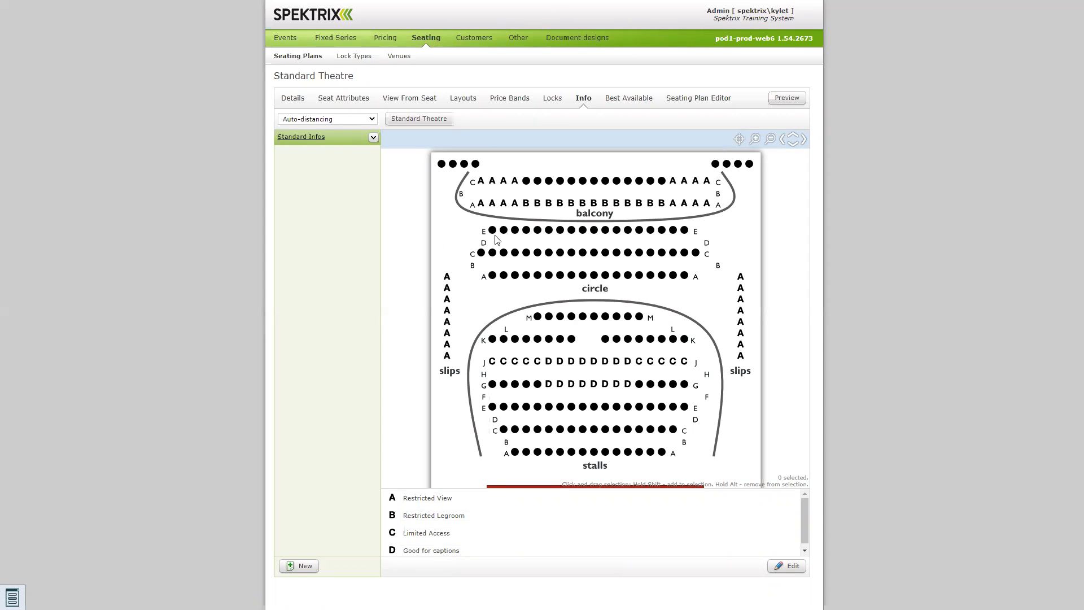
# Step: View the Best Available Standard Heatmap for the Auto-distancing layout and examine its heat area over the circle in edit mode
pyautogui.click(626, 100)
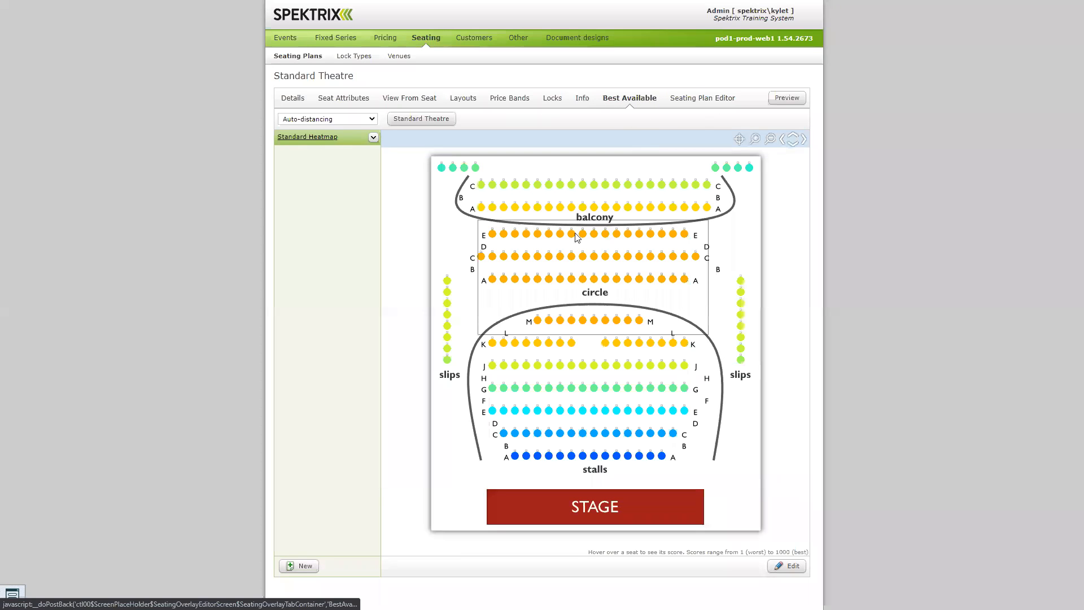
pyautogui.click(785, 568)
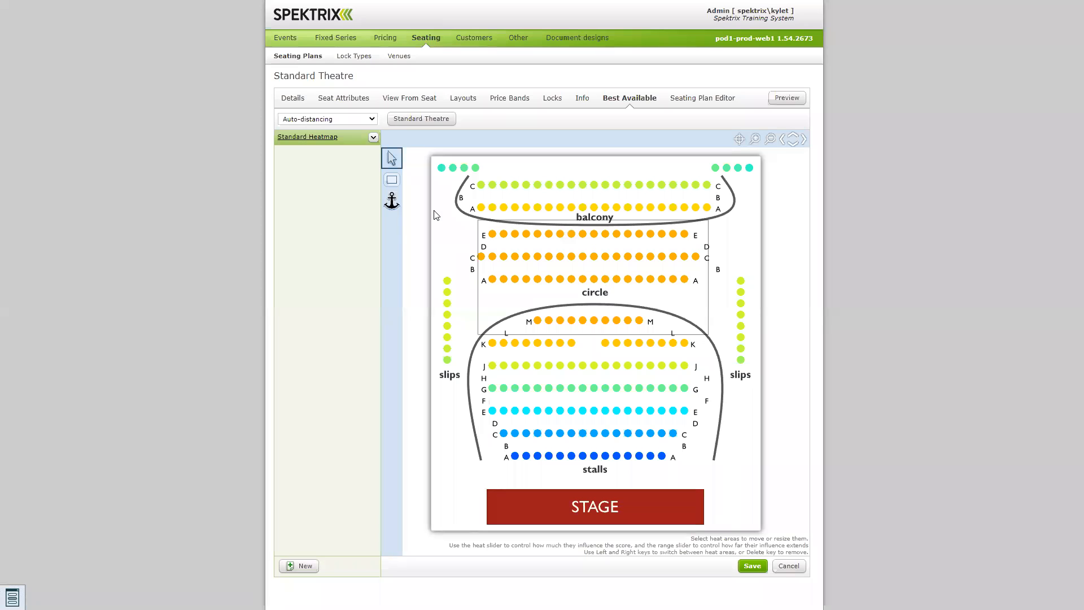
pyautogui.click(589, 277)
pyautogui.click(782, 566)
# Step: Add a heat area between the front of the circle and central stalls row J, with range 151 and heat 833
pyautogui.click(391, 180)
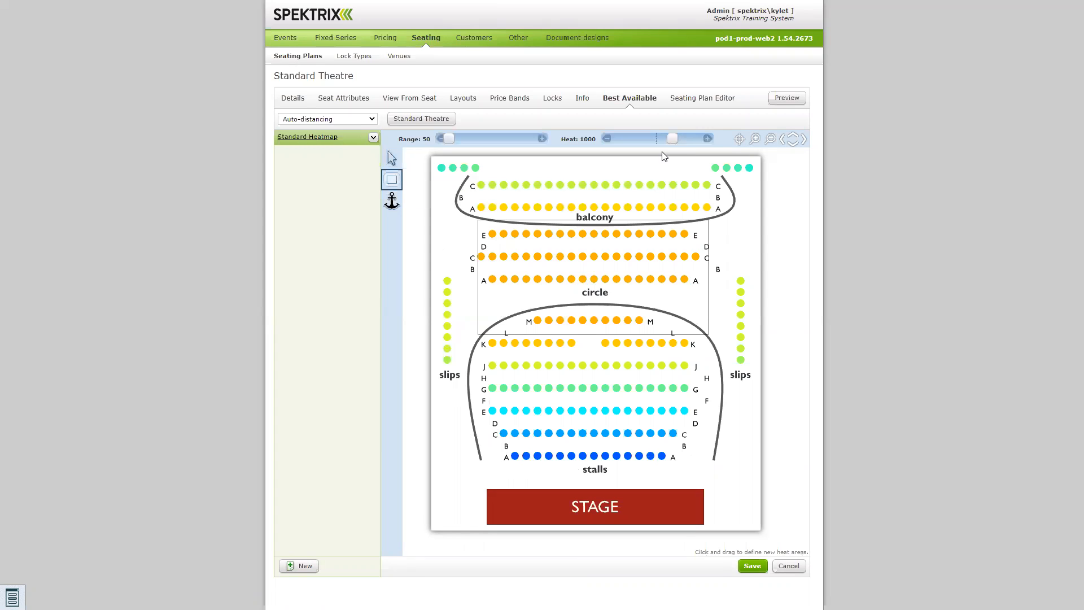
pyautogui.moveTo(674, 138); pyautogui.dragTo(649, 139)
pyautogui.moveTo(451, 138); pyautogui.dragTo(472, 139)
pyautogui.moveTo(593, 260)
pyautogui.mouseDown()
pyautogui.moveTo(589, 280)
pyautogui.moveTo(558, 271)
pyautogui.moveTo(593, 353)
pyautogui.moveTo(597, 451)
pyautogui.moveTo(583, 266)
pyautogui.moveTo(576, 302)
pyautogui.moveTo(556, 273)
pyautogui.mouseUp()
pyautogui.moveTo(613, 318); pyautogui.dragTo(592, 327)
pyautogui.moveTo(653, 150); pyautogui.dragTo(704, 145)
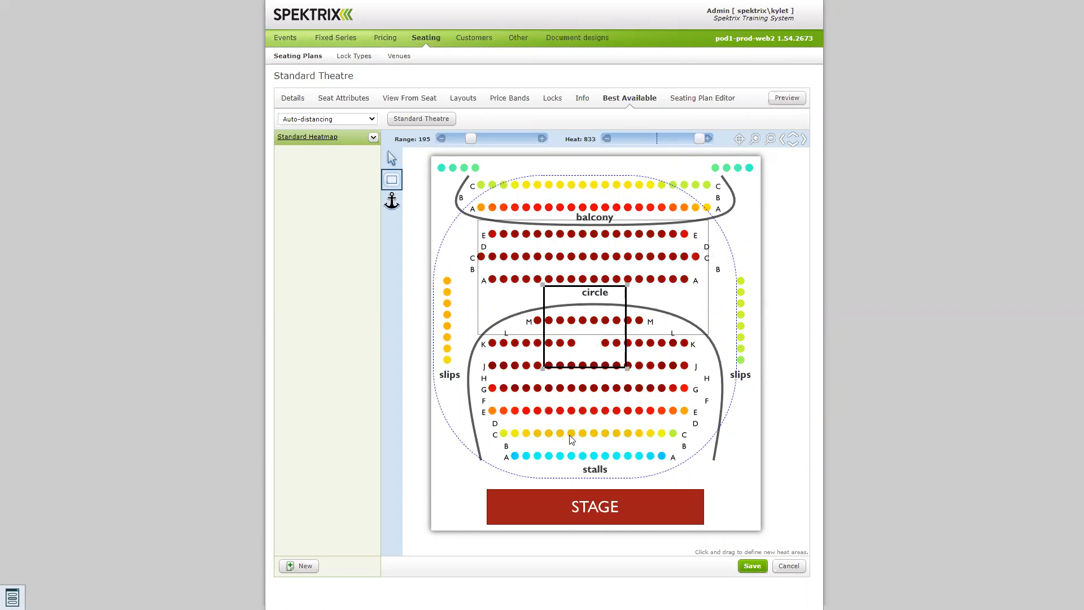
pyautogui.moveTo(471, 141)
pyautogui.mouseDown()
pyautogui.moveTo(490, 142)
pyautogui.moveTo(450, 141)
pyautogui.moveTo(464, 146)
pyautogui.mouseUp()
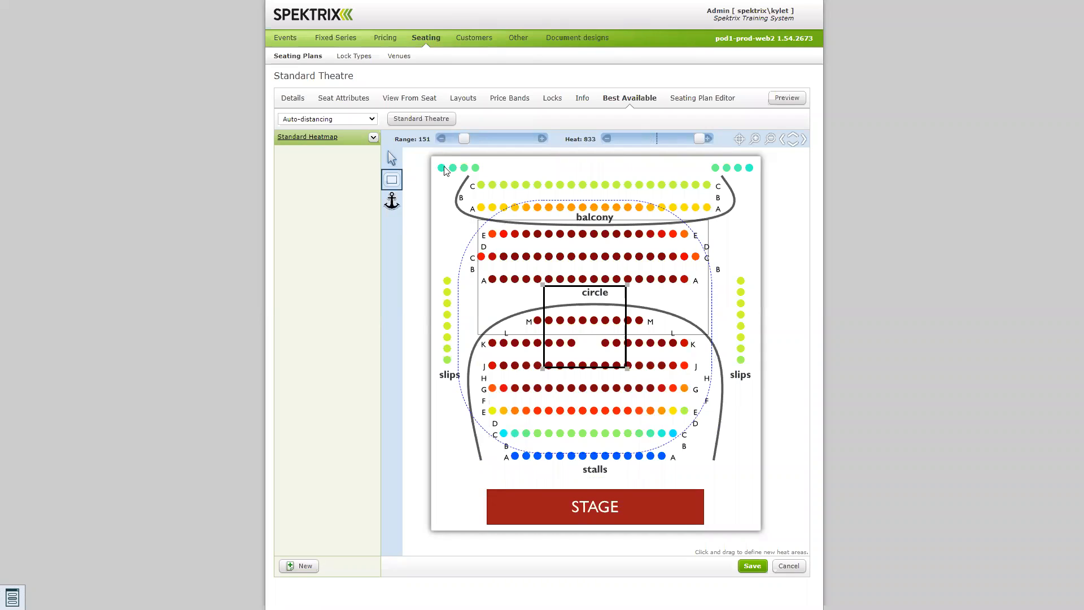
# Step: Override the heat of the far-left seat in the row above the balcony with 447
pyautogui.click(392, 201)
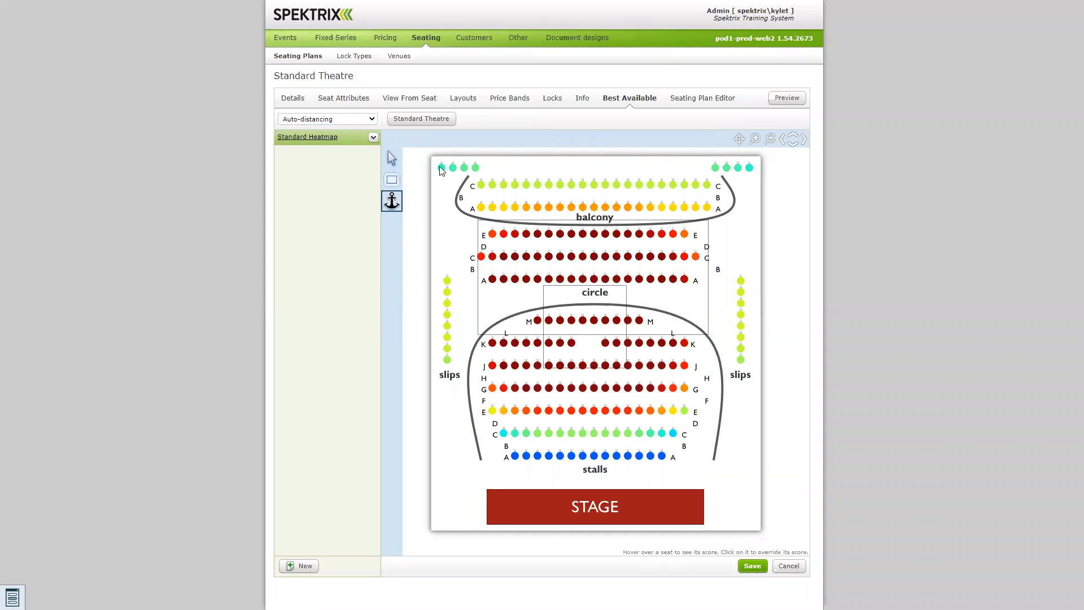
pyautogui.click(442, 168)
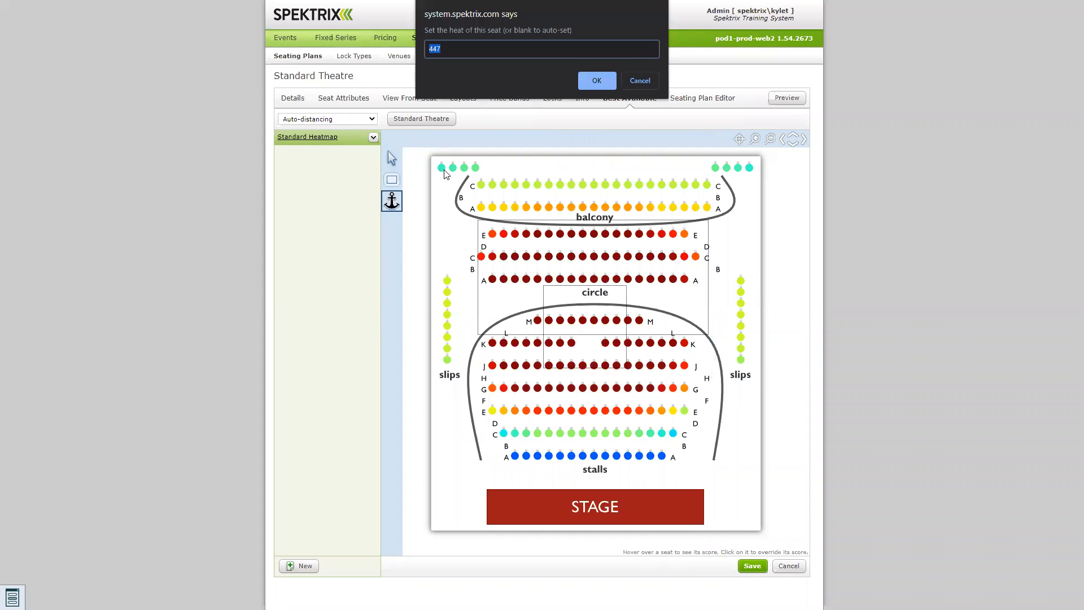
pyautogui.click(609, 82)
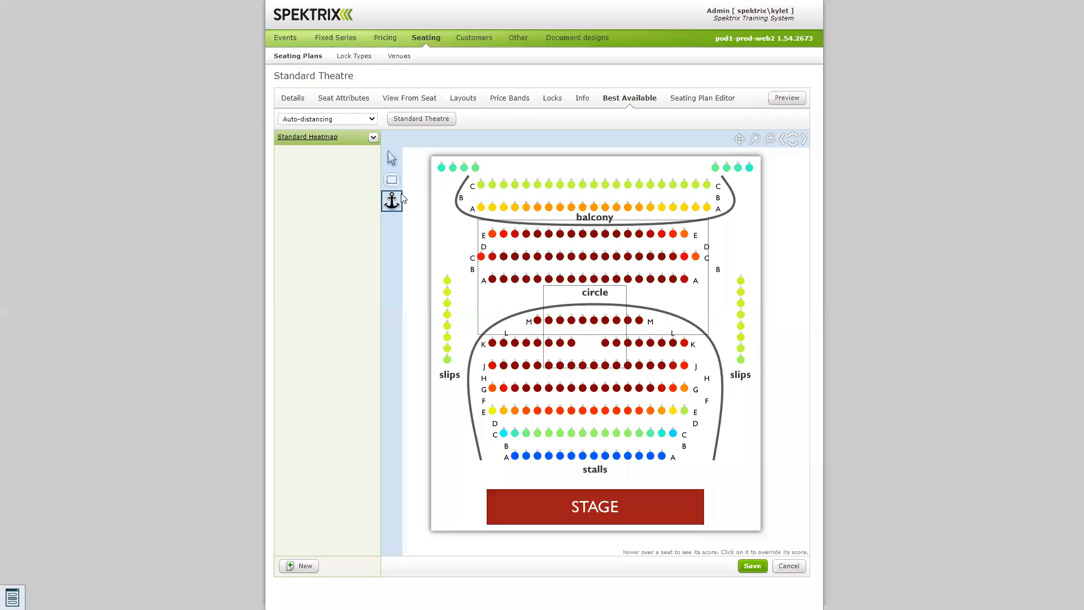
# Step: Override the heat of the two outermost seats in the upper-left slip above the balcony to 1000 each
pyautogui.click(441, 167)
pyautogui.write('1000')
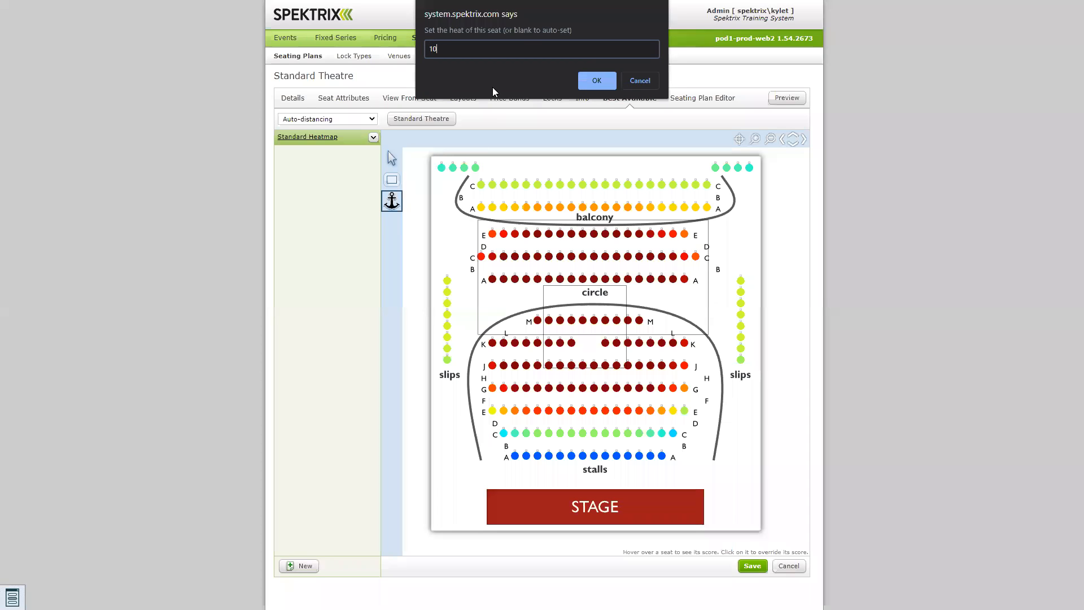
pyautogui.click(588, 82)
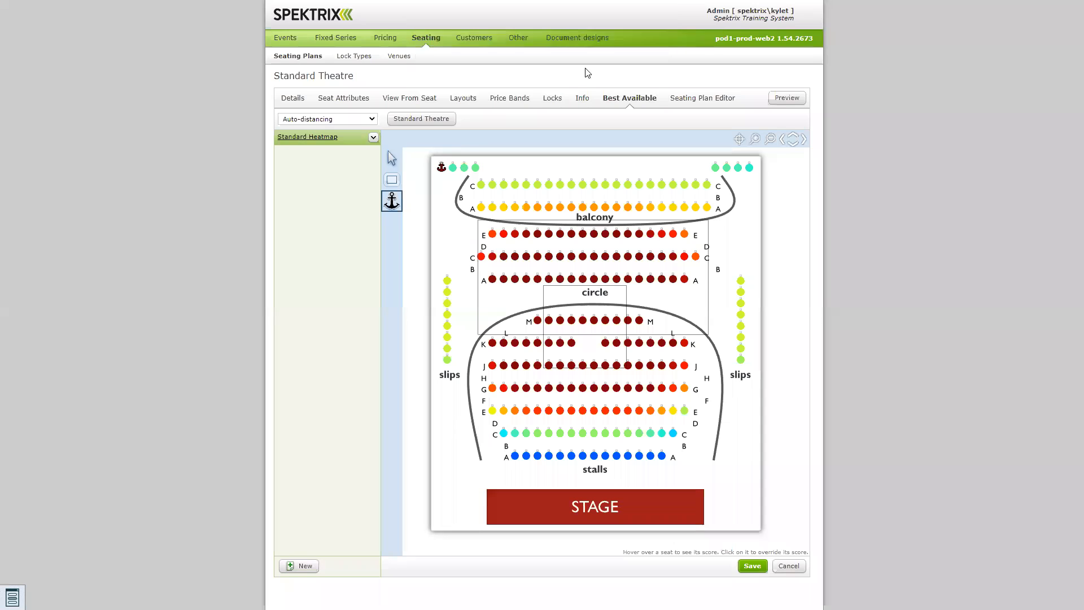
pyautogui.click(453, 168)
pyautogui.write('1000')
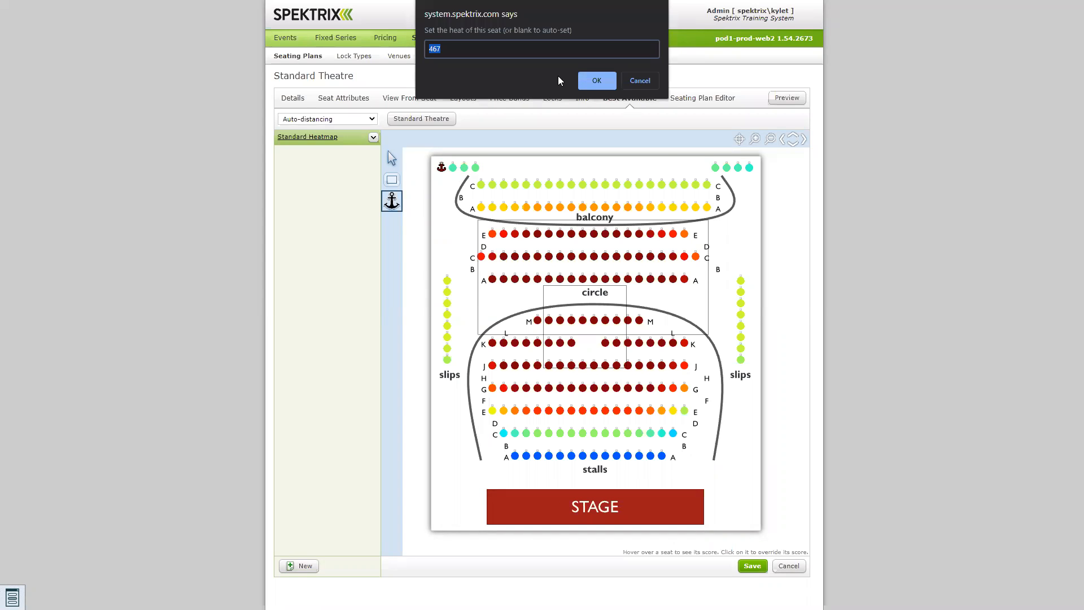
pyautogui.click(598, 85)
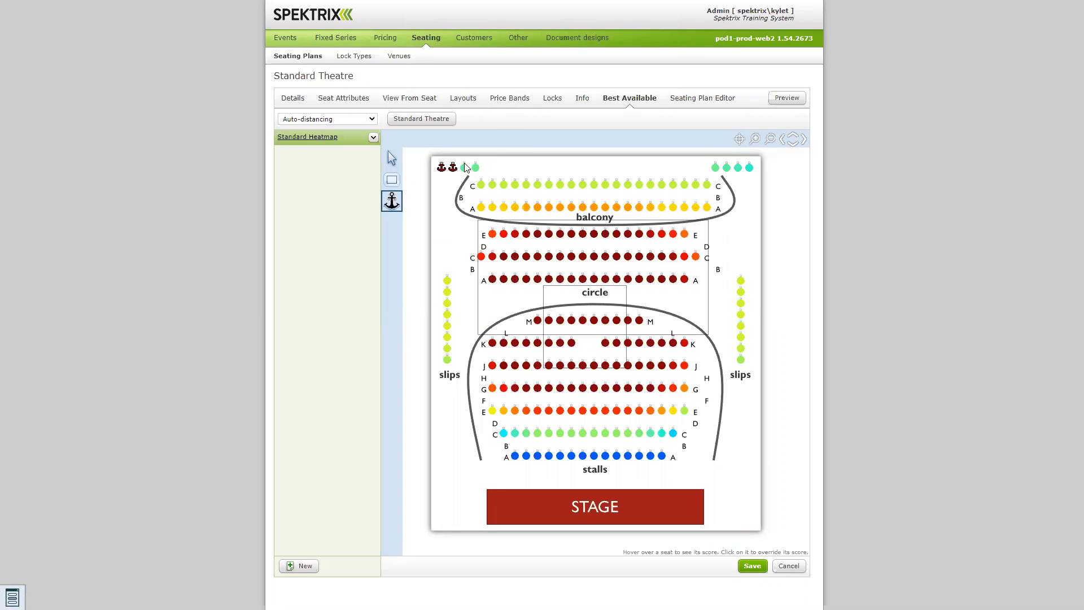
# Step: Check the layouts available for the heatmap and discard the seat heat overrides
pyautogui.click(363, 122)
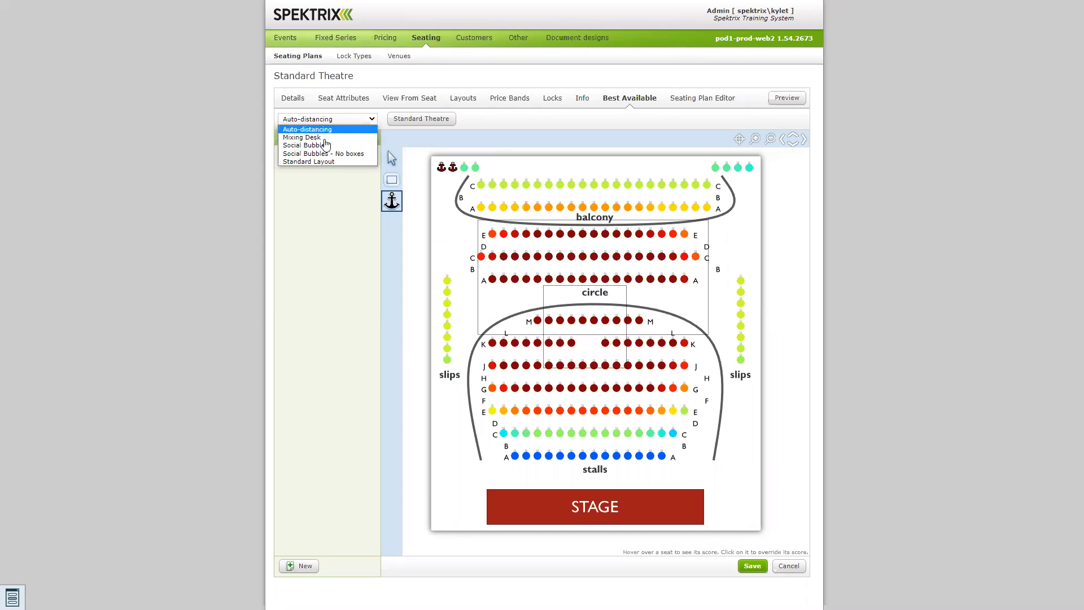
pyautogui.click(314, 129)
pyautogui.click(350, 119)
pyautogui.click(322, 211)
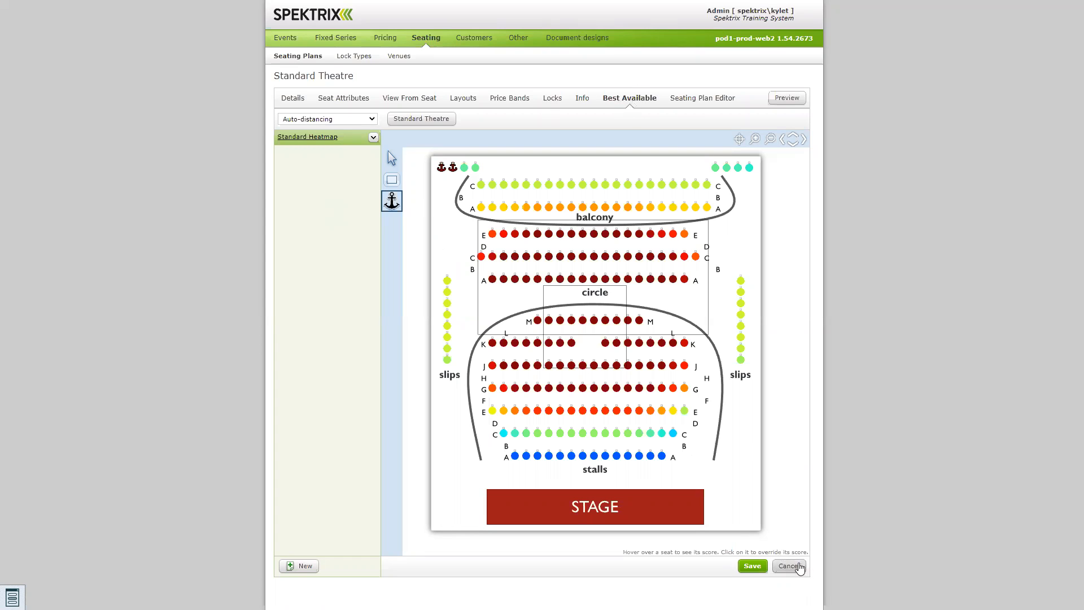
pyautogui.click(800, 566)
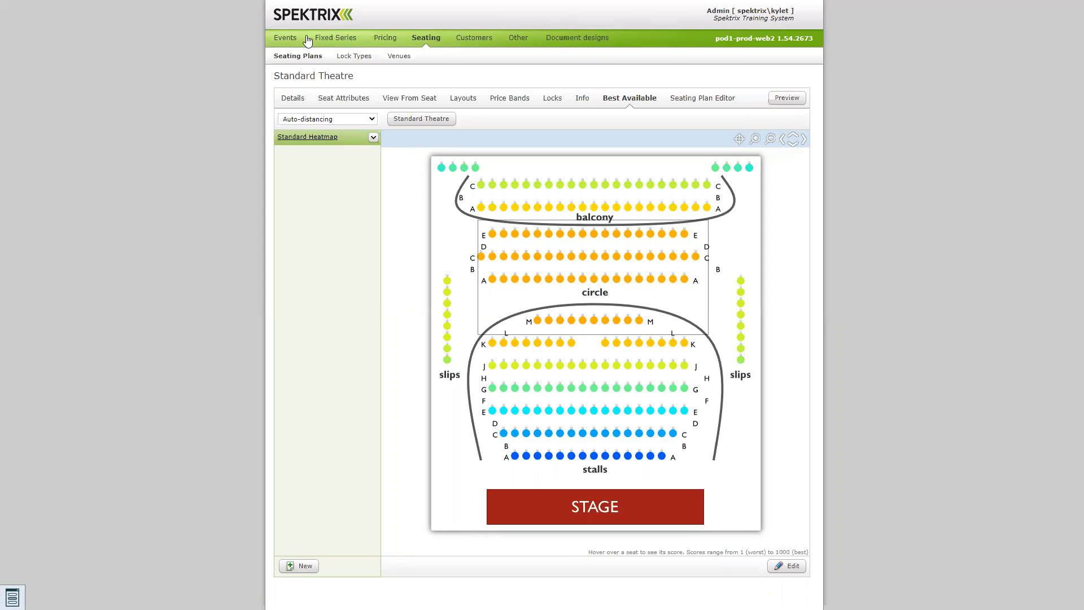
# Step: Review the document designs for tickets, merchandise, print at home, other documents, gifts and account emails
pyautogui.click(574, 37)
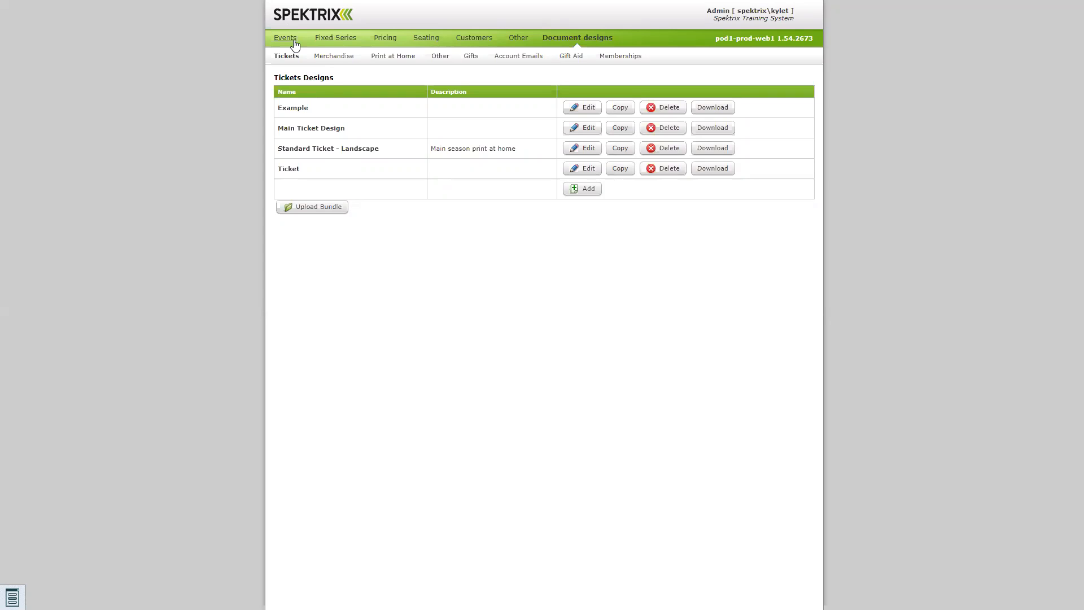
pyautogui.click(338, 56)
pyautogui.click(379, 59)
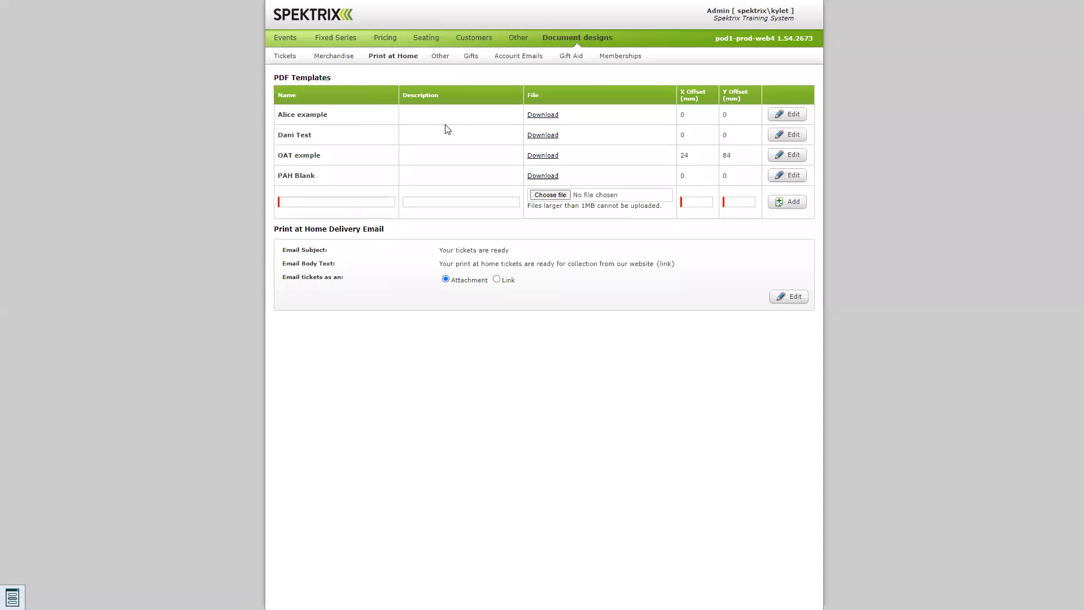
pyautogui.click(437, 56)
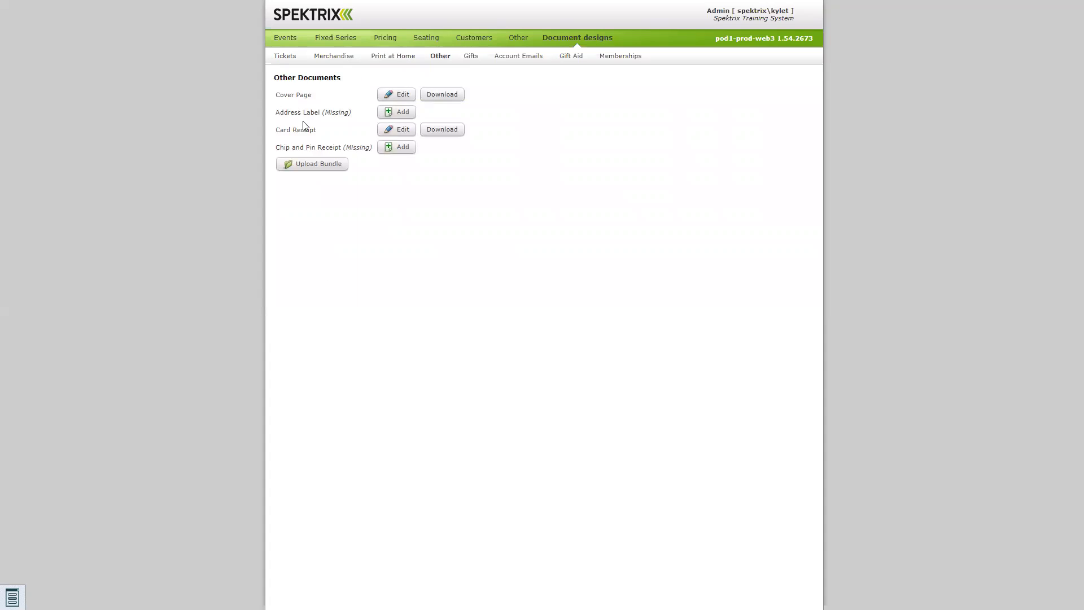
pyautogui.click(471, 56)
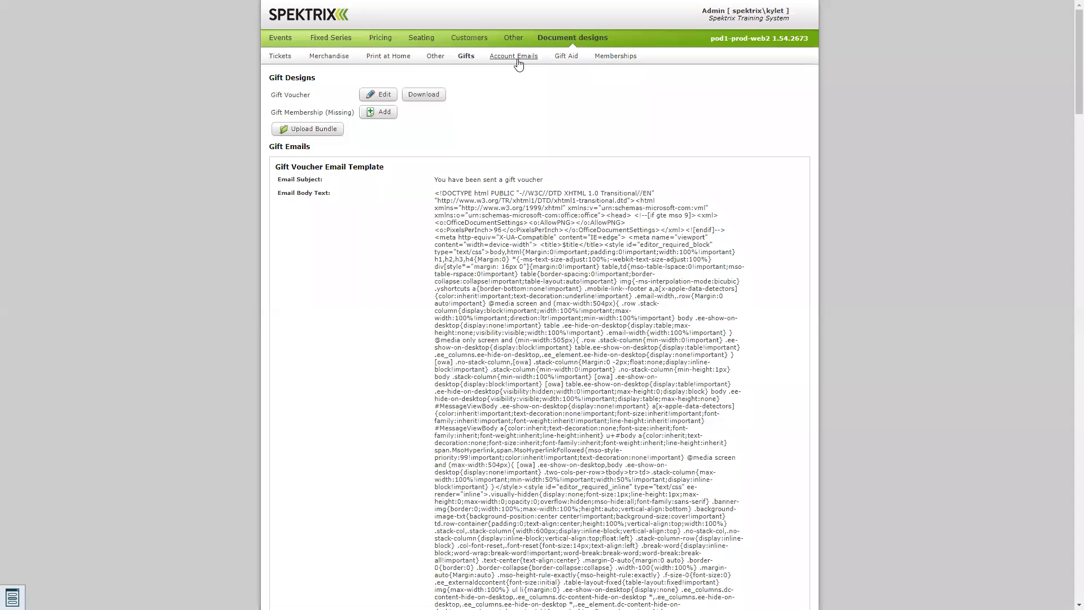
pyautogui.click(516, 59)
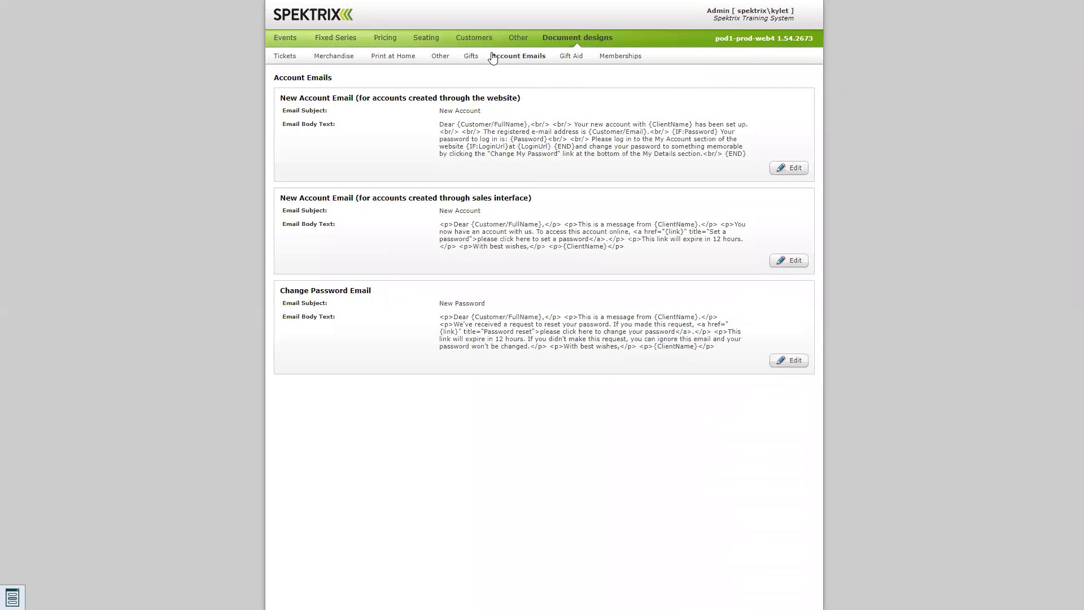
# Step: Open Main Ticket Design for editing and show its text editor and text fields
pyautogui.click(284, 56)
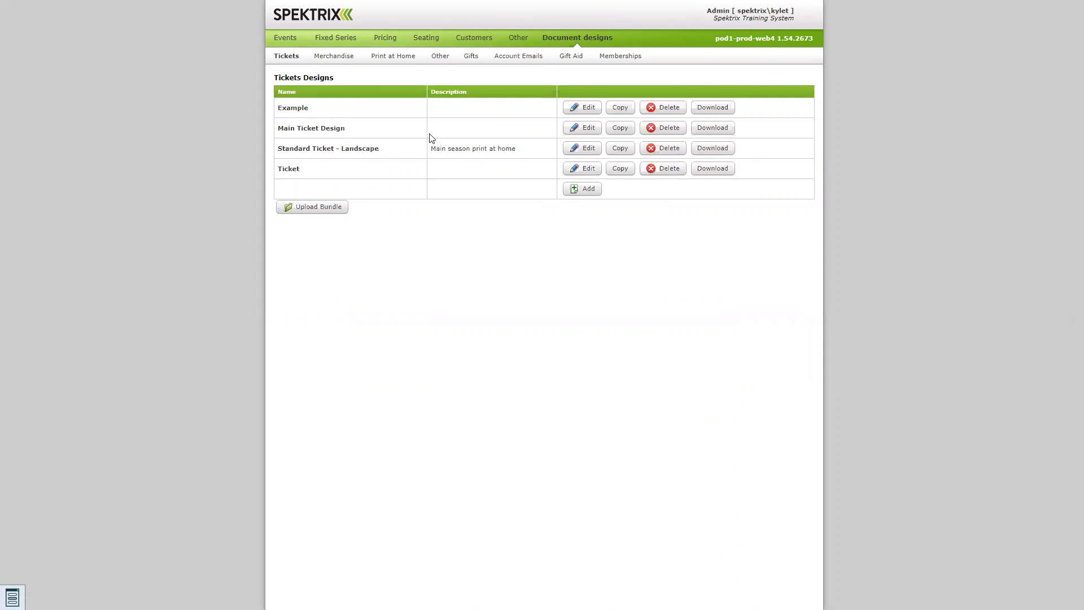
pyautogui.click(584, 127)
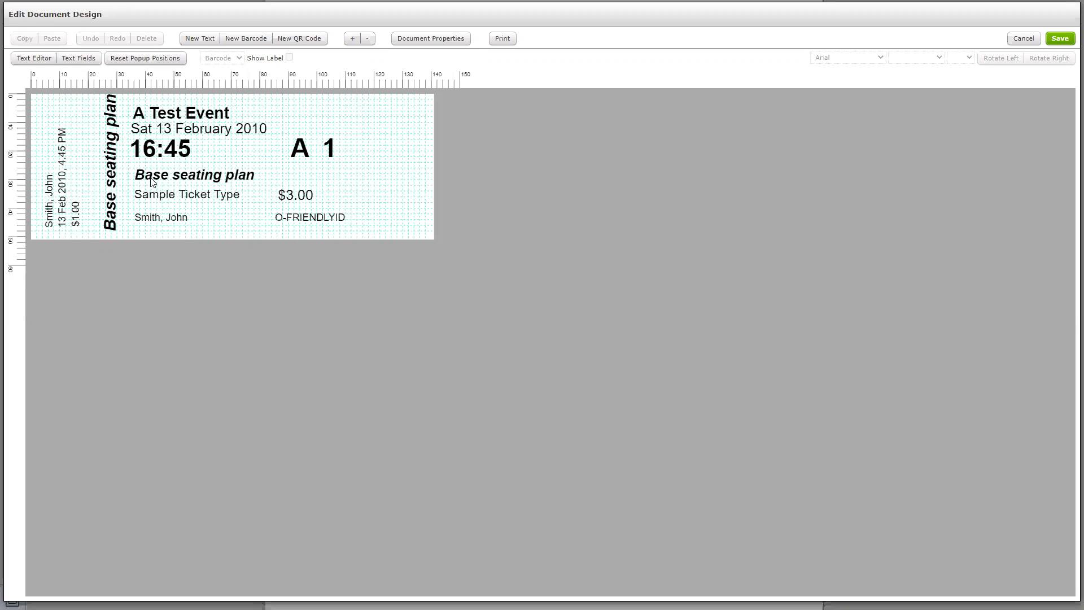
pyautogui.click(34, 59)
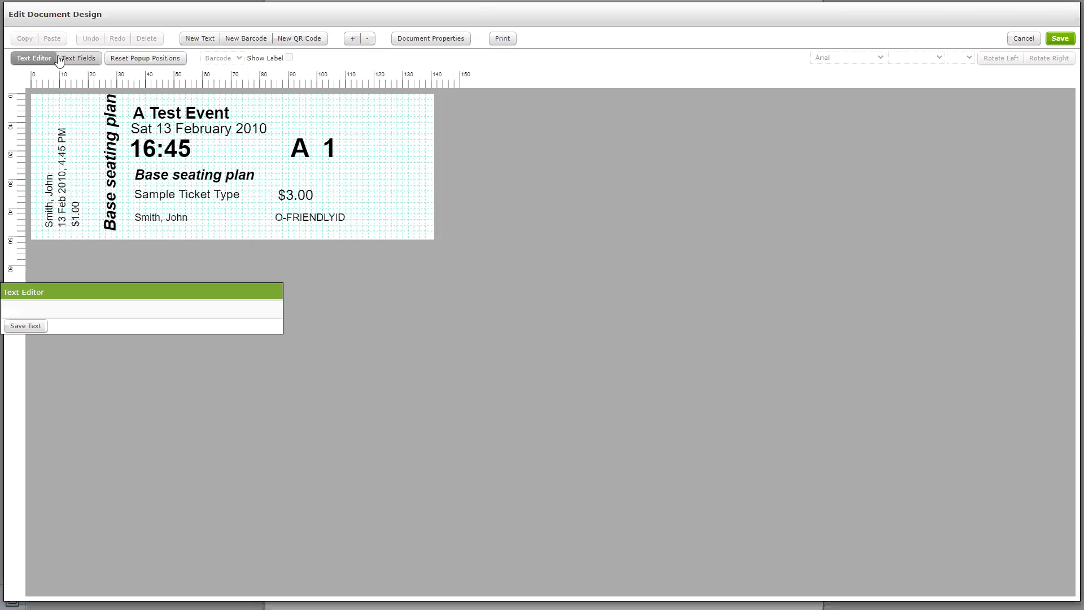
pyautogui.click(79, 58)
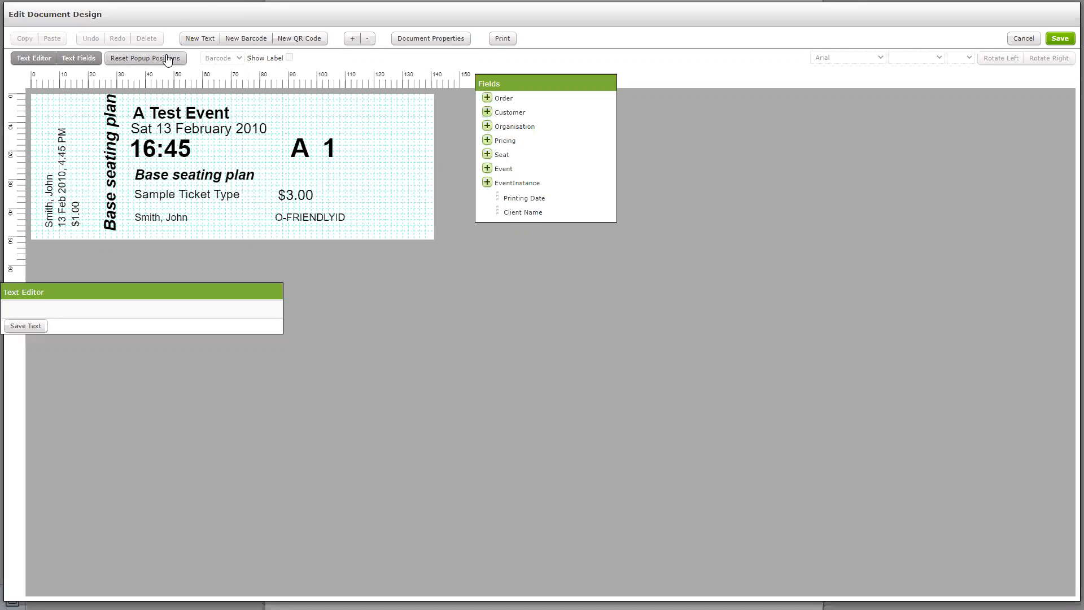
# Step: Examine the EventInstance and Seat fields that can be added to the ticket design
pyautogui.click(488, 183)
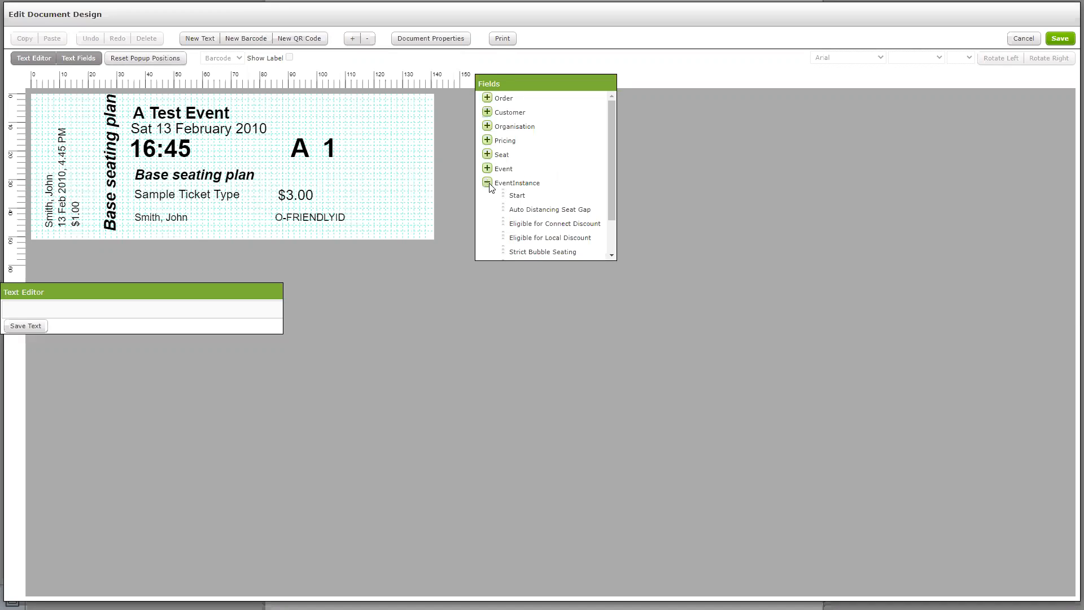
pyautogui.scroll(-1, 503, 188)
pyautogui.scroll(1, 504, 191)
pyautogui.scroll(-1, 519, 207)
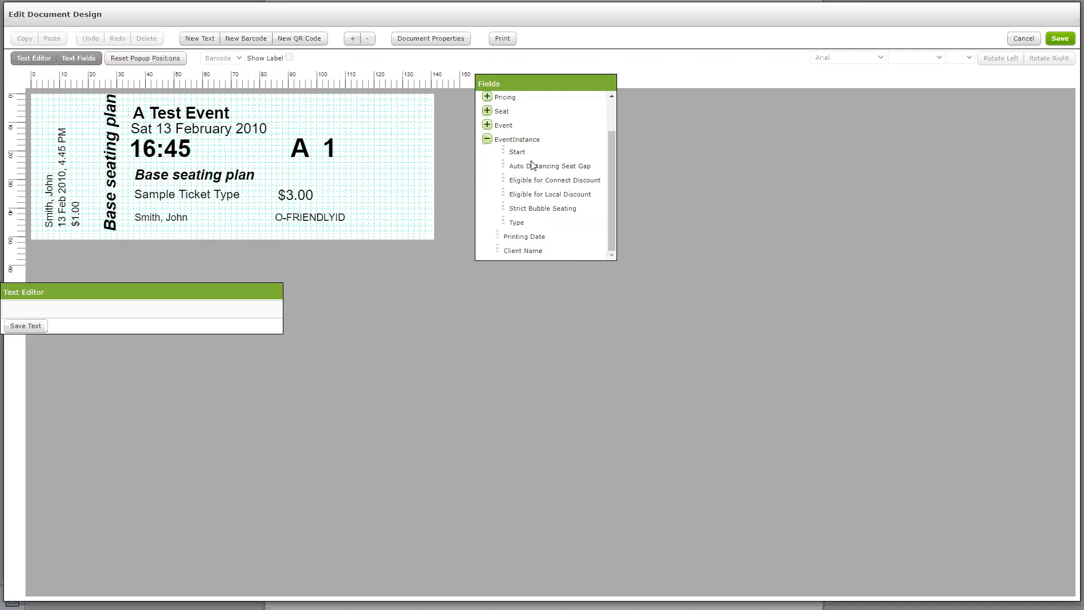
pyautogui.scroll(1, 517, 192)
pyautogui.click(489, 154)
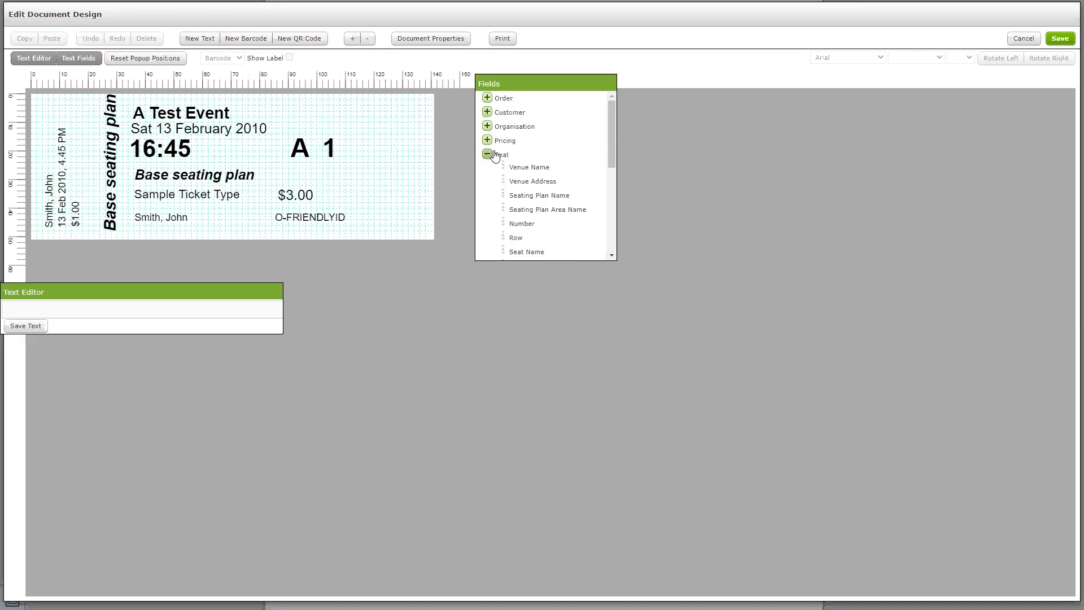
pyautogui.scroll(-3, 508, 164)
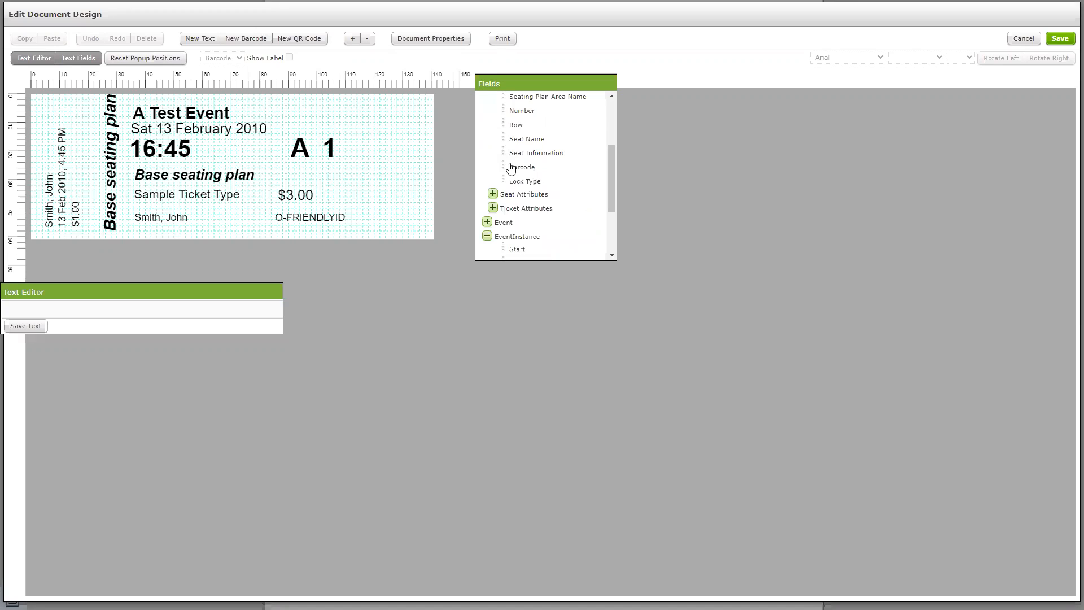
pyautogui.scroll(3, 511, 168)
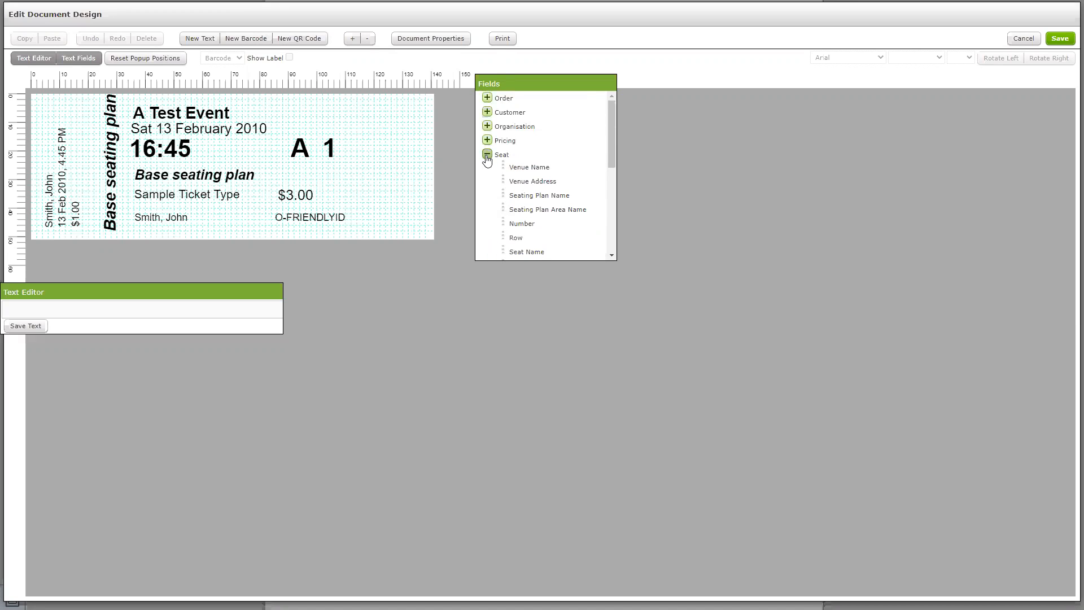
pyautogui.click(487, 154)
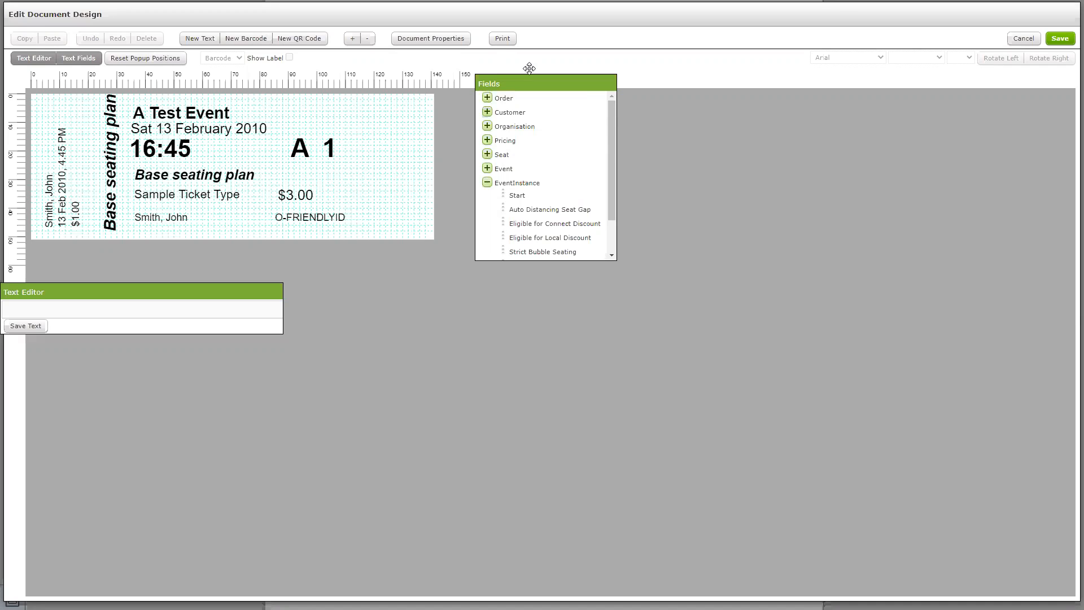
# Step: Hide the text fields and text editor popups and save the ticket design
pyautogui.click(78, 58)
pyautogui.click(34, 58)
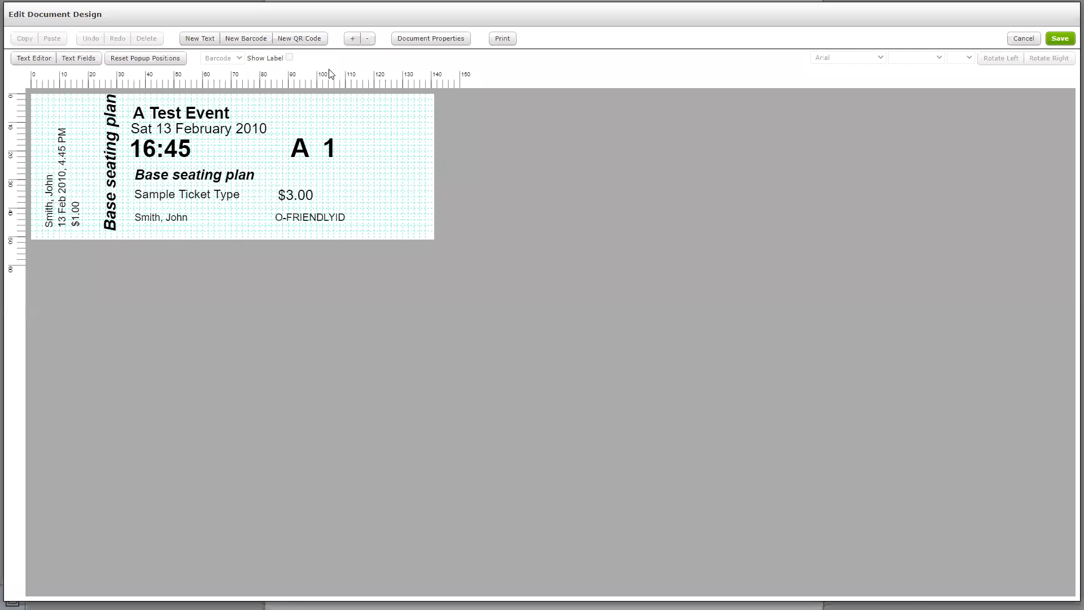
pyautogui.click(1057, 37)
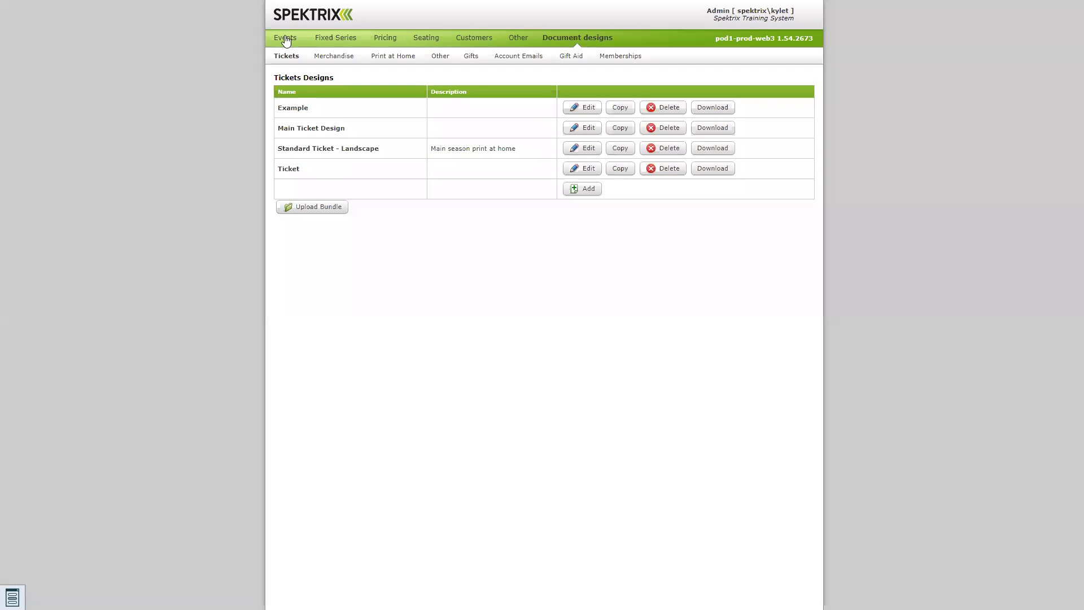
# Step: Open the event search and browse the list of events
pyautogui.click(286, 38)
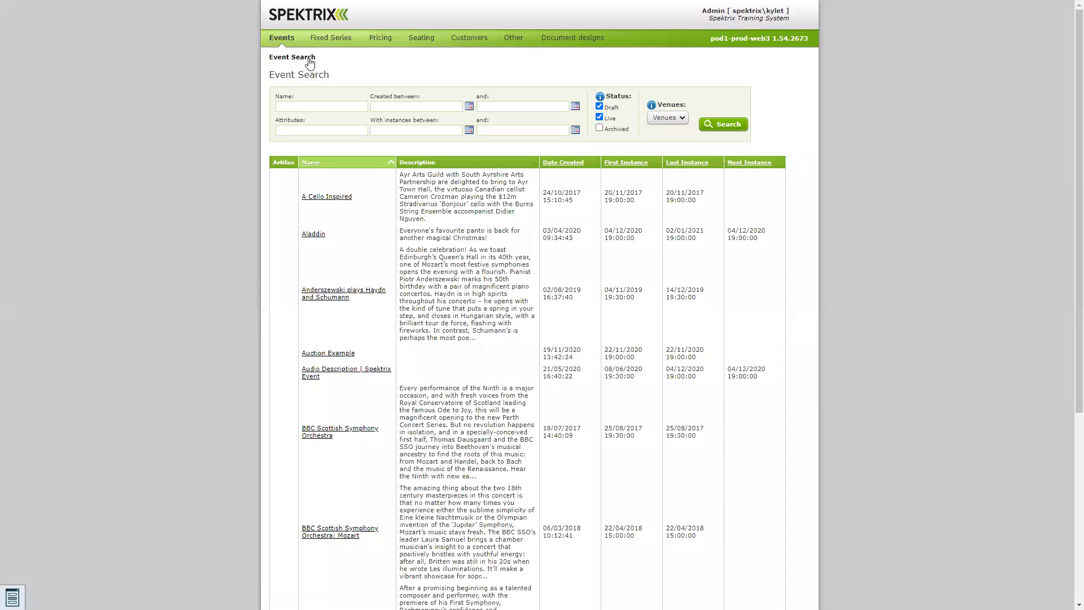
pyautogui.scroll(-2, 299, 68)
pyautogui.scroll(-3, 295, 79)
pyautogui.scroll(5, 324, 147)
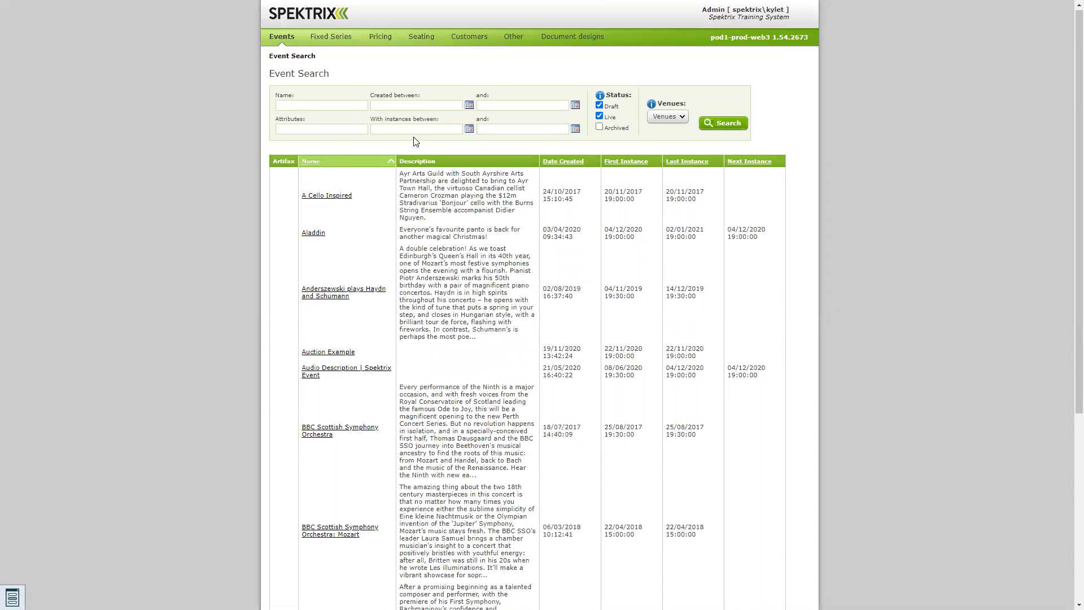
pyautogui.scroll(-1, 378, 211)
pyautogui.scroll(2, 379, 211)
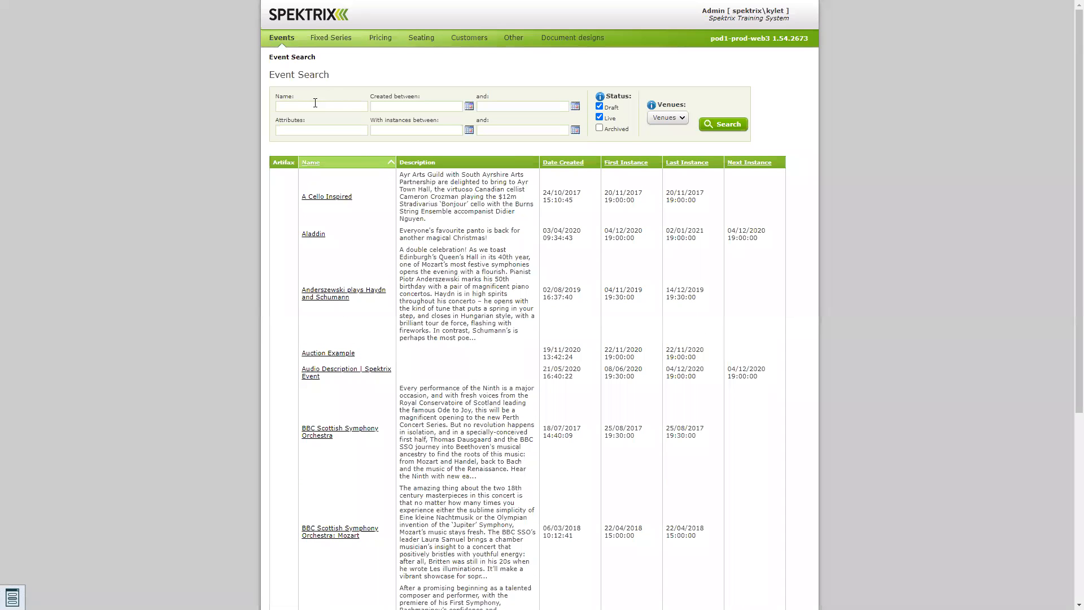
pyautogui.click(315, 104)
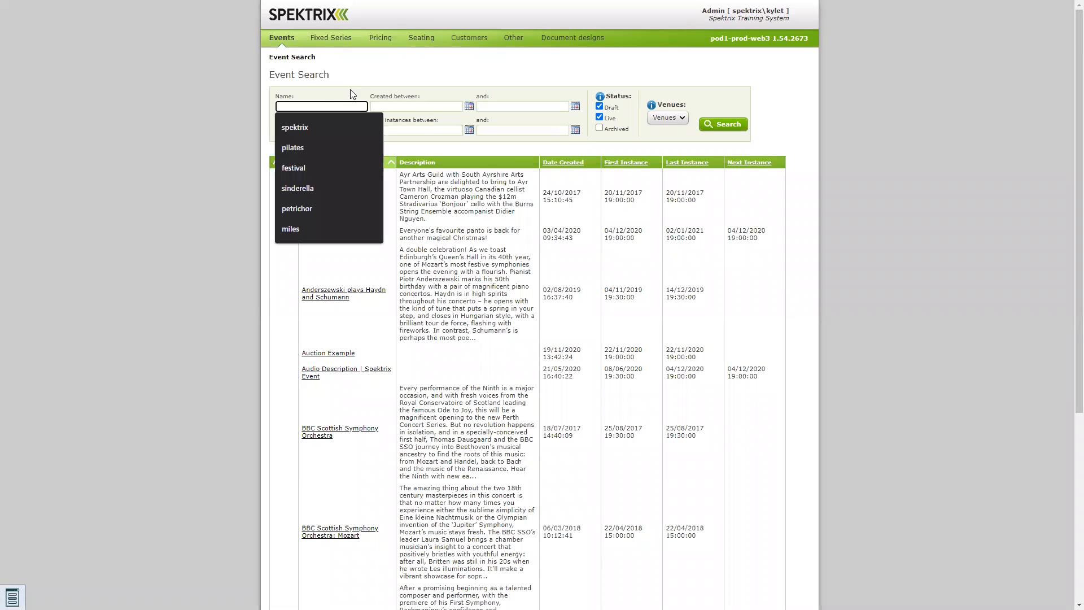
pyautogui.click(352, 91)
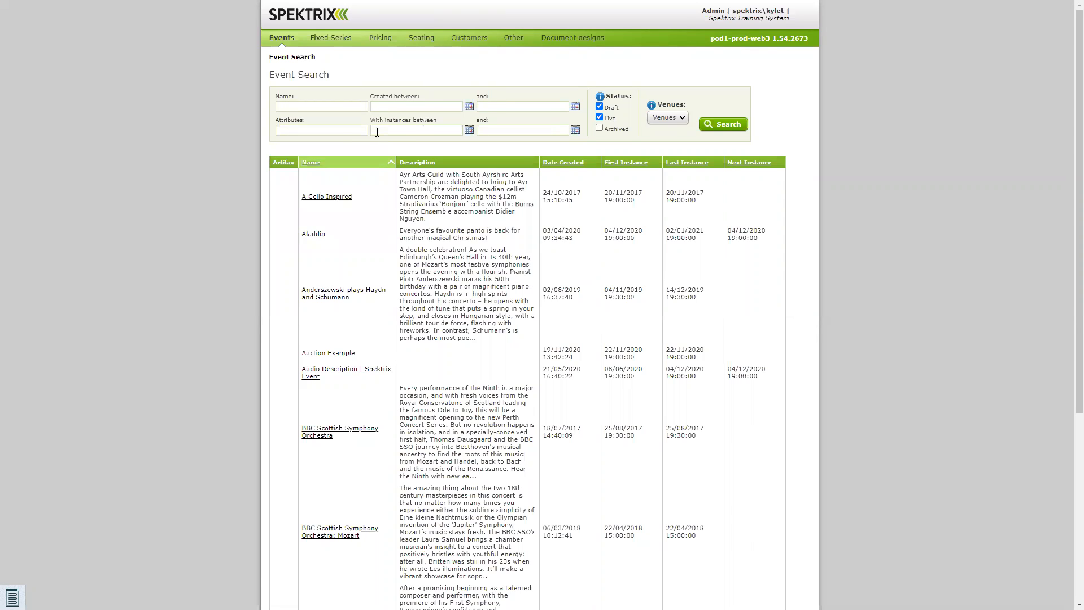
pyautogui.click(421, 129)
pyautogui.click(505, 130)
# Step: Search for events with the attribute "comedy"
pyautogui.click(316, 130)
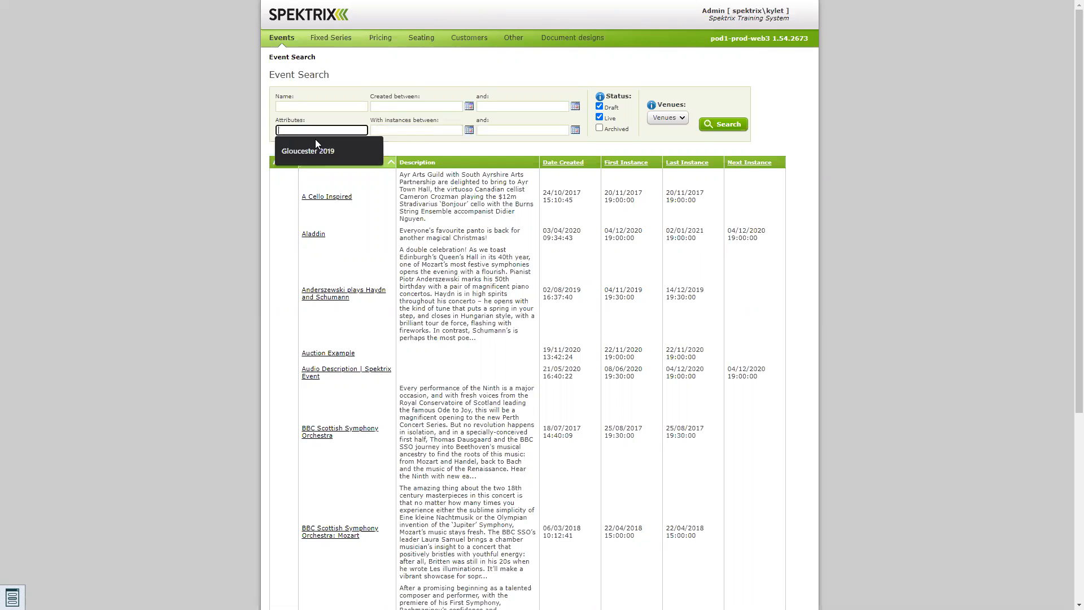
pyautogui.click(216, 120)
pyautogui.click(342, 130)
pyautogui.write('comedy')
pyautogui.press('Return')
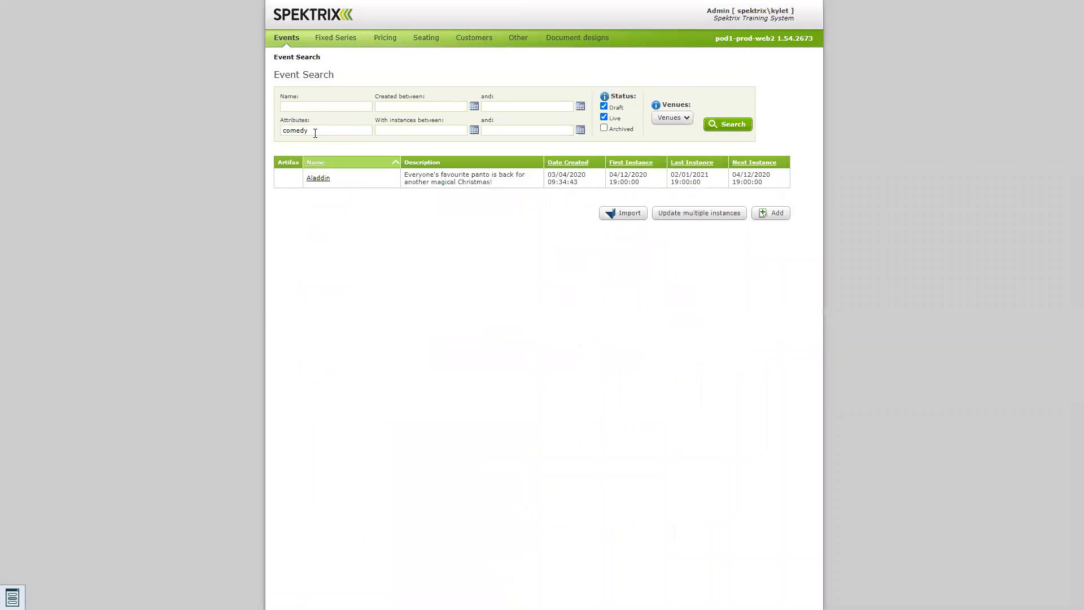
# Step: Clear the attribute search term and view the venues available for filtering events
pyautogui.click(333, 130)
pyautogui.hotkey('ctrl', 'a')
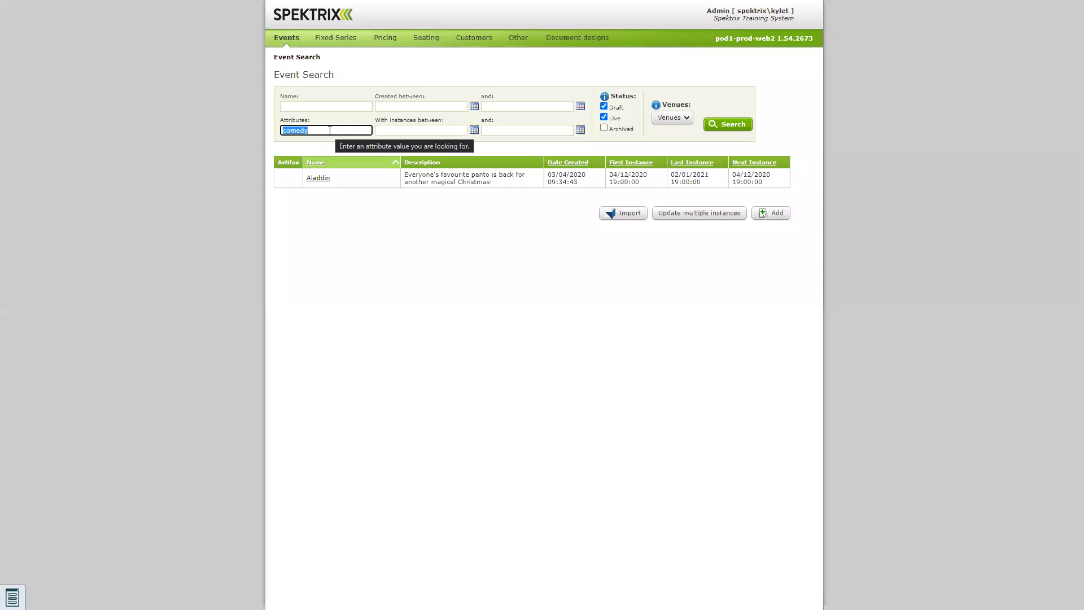
pyautogui.press('BackSpace')
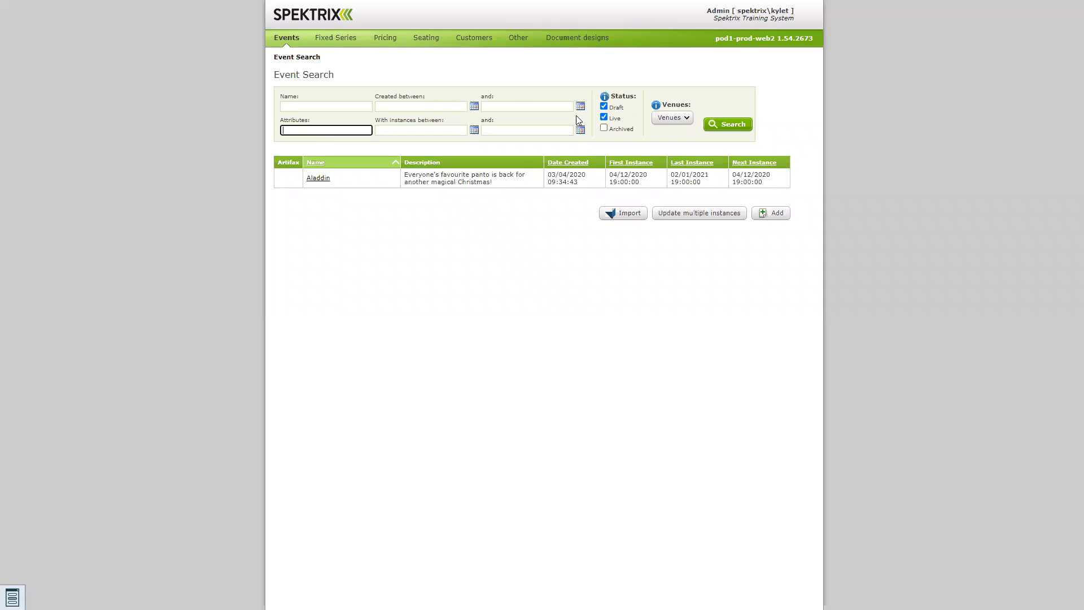
pyautogui.moveTo(621, 100)
pyautogui.click(616, 107)
pyautogui.click(681, 118)
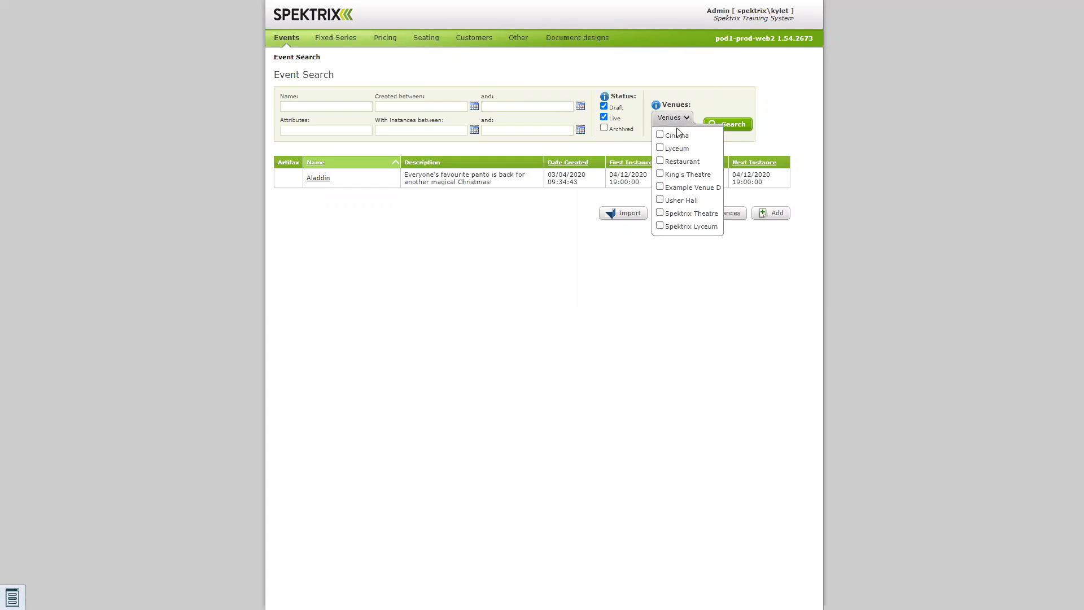
pyautogui.click(717, 92)
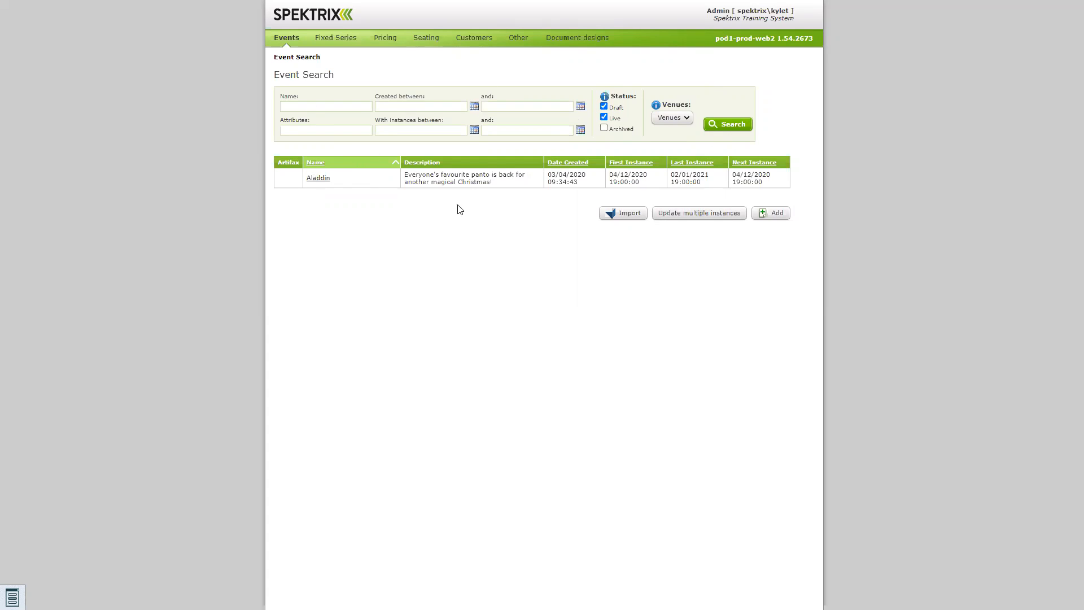
# Step: Start a new event and name it "Thursday: The Musical"
pyautogui.click(766, 215)
pyautogui.scroll(-1, 644, 169)
pyautogui.scroll(1, 619, 226)
pyautogui.scroll(-1, 619, 209)
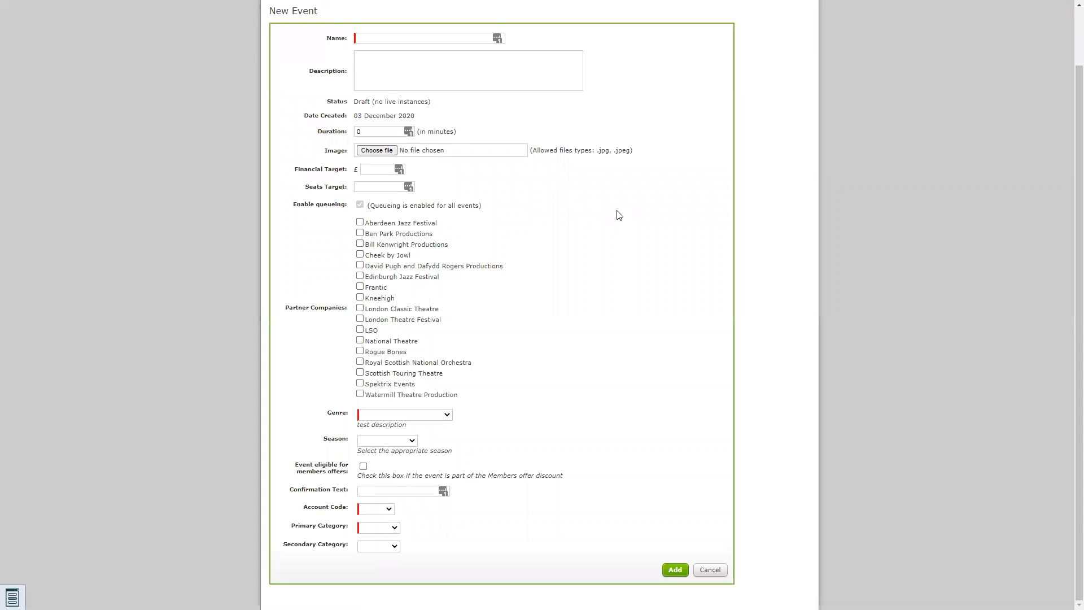
pyautogui.scroll(1, 645, 210)
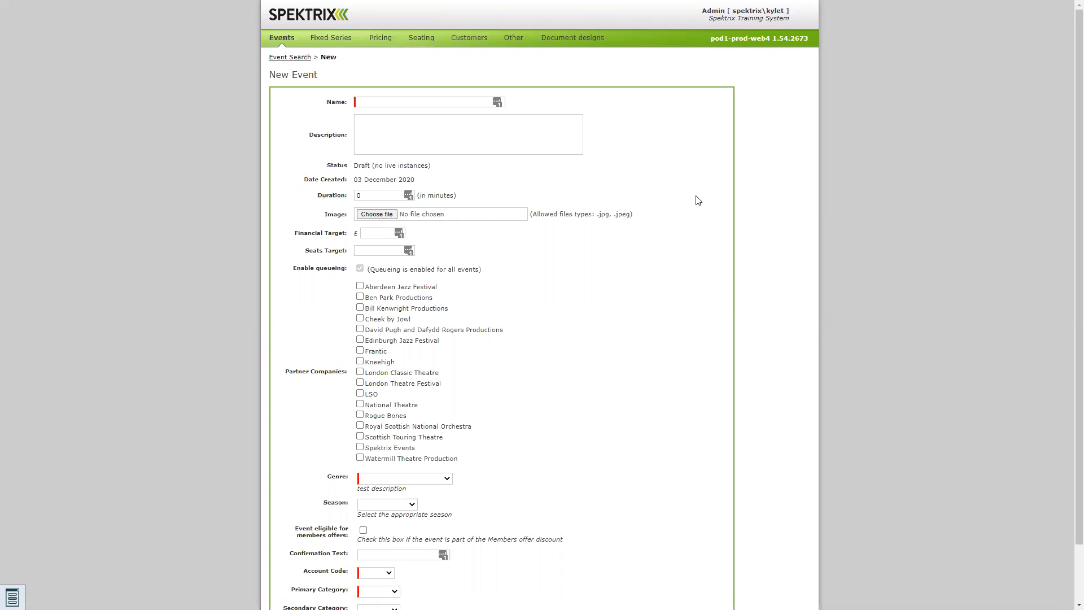
pyautogui.click(433, 99)
pyautogui.click(473, 99)
pyautogui.write('Thursday')
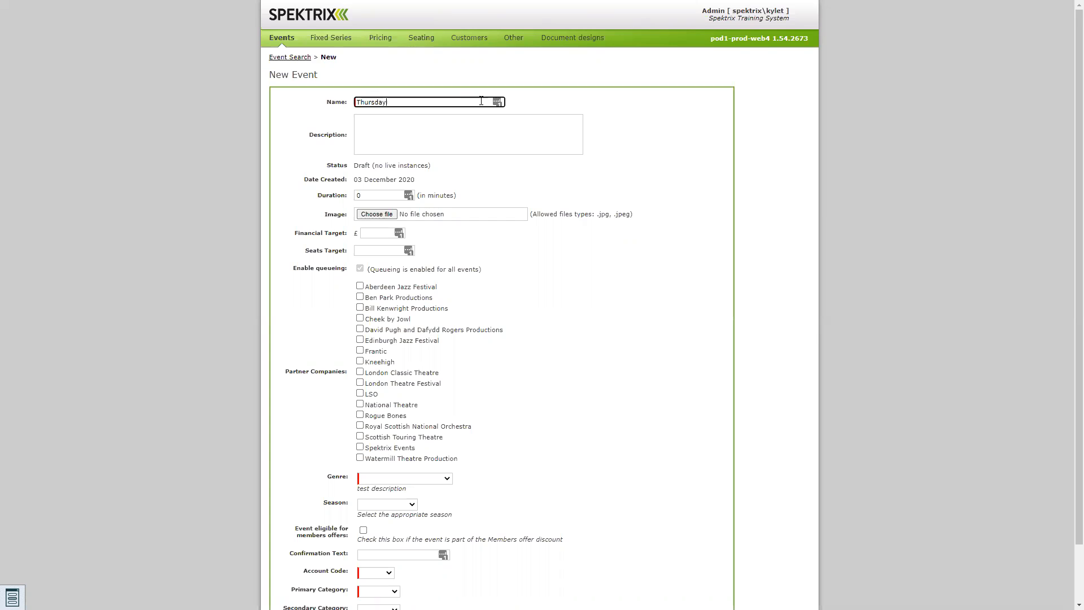
pyautogui.write(': The Musical')
# Step: Set the new event's duration to 120 minutes, leaving the description blank
pyautogui.click(418, 117)
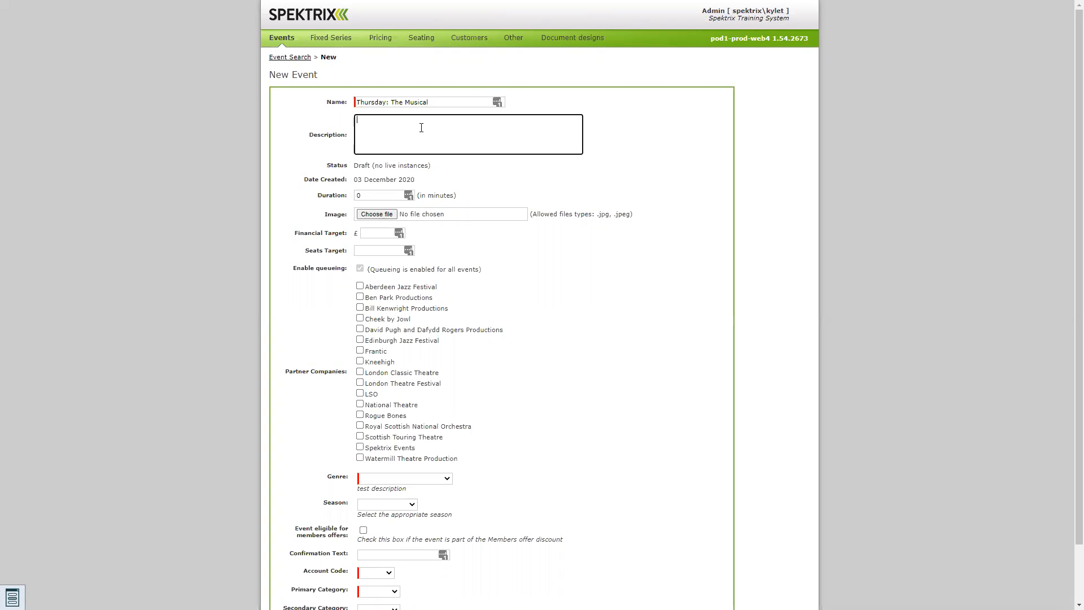
pyautogui.moveTo(447, 165); pyautogui.dragTo(339, 166)
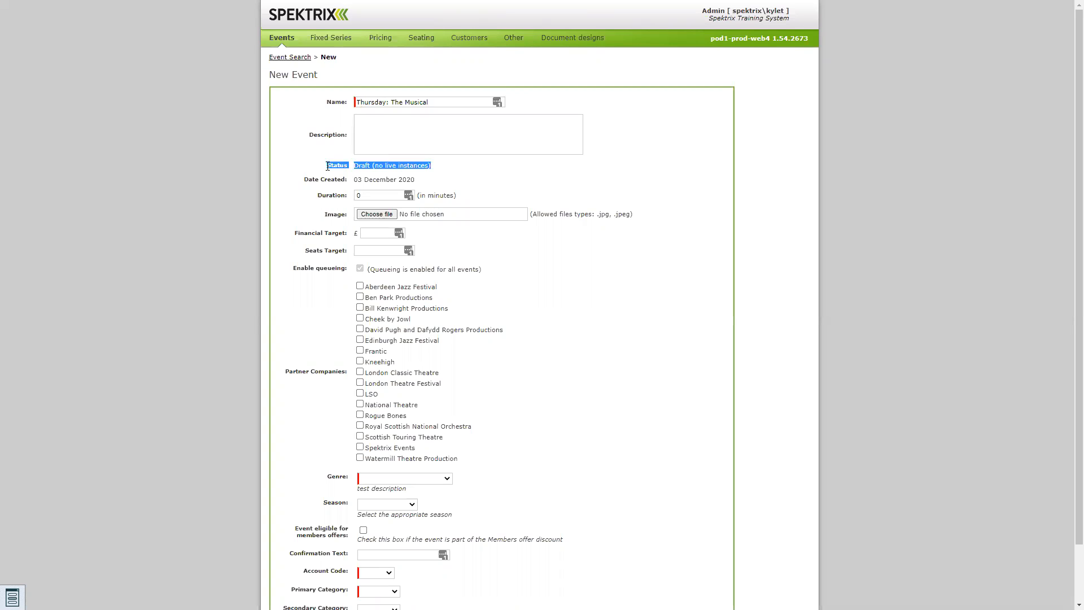
pyautogui.click(340, 166)
pyautogui.moveTo(352, 165); pyautogui.dragTo(359, 166)
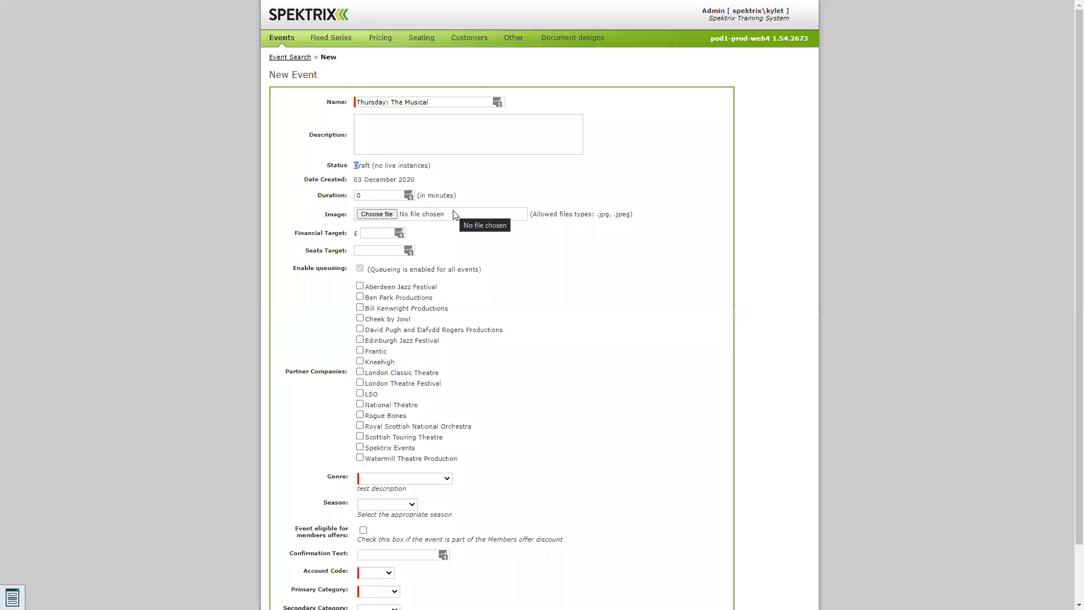
pyautogui.click(385, 198)
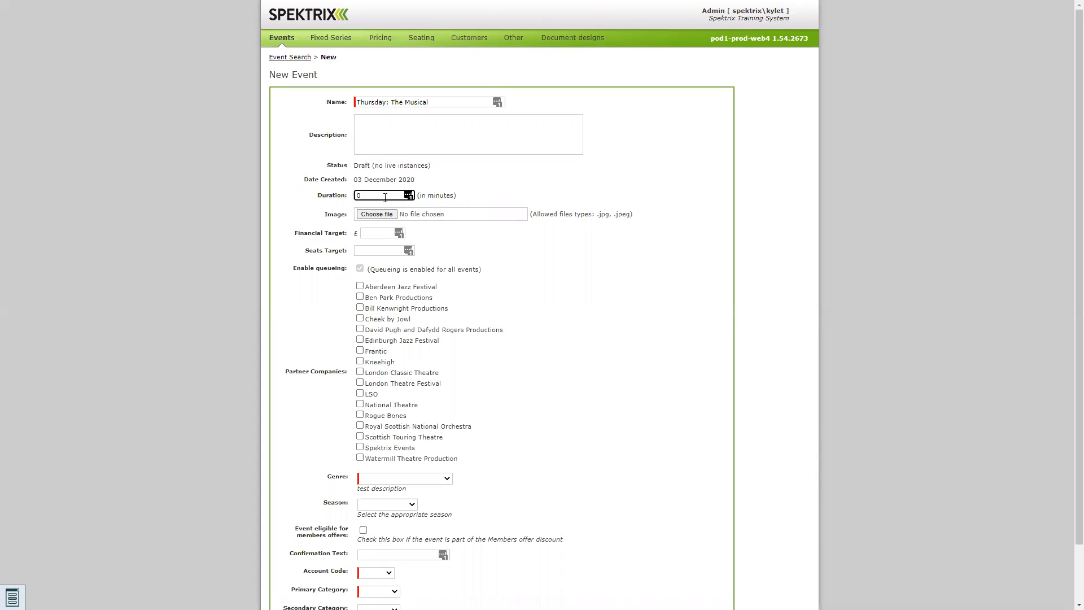
pyautogui.write('120')
pyautogui.click(412, 185)
pyautogui.click(378, 214)
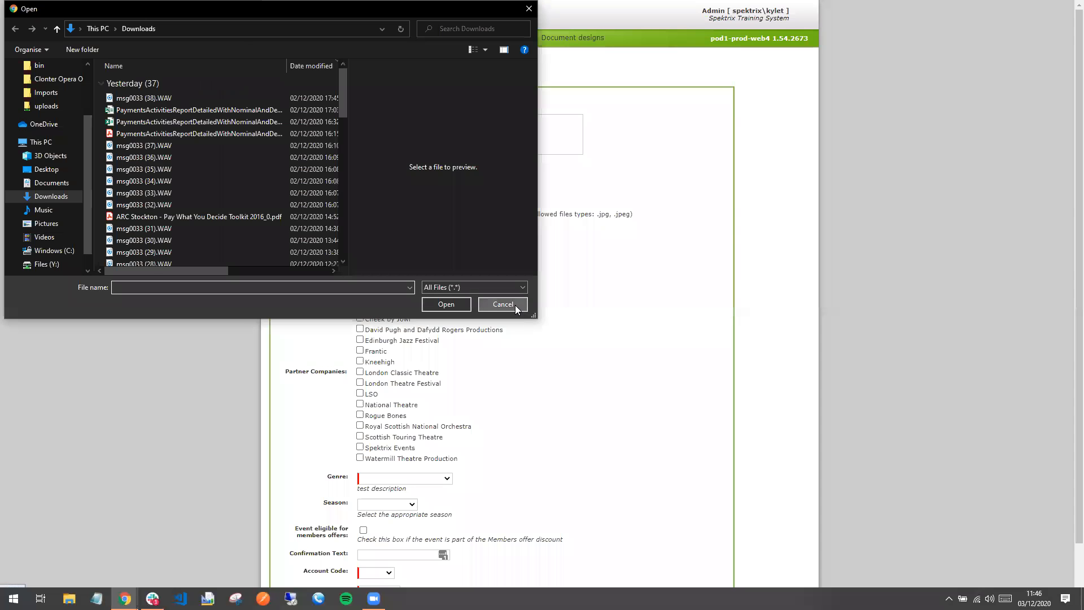
pyautogui.click(515, 305)
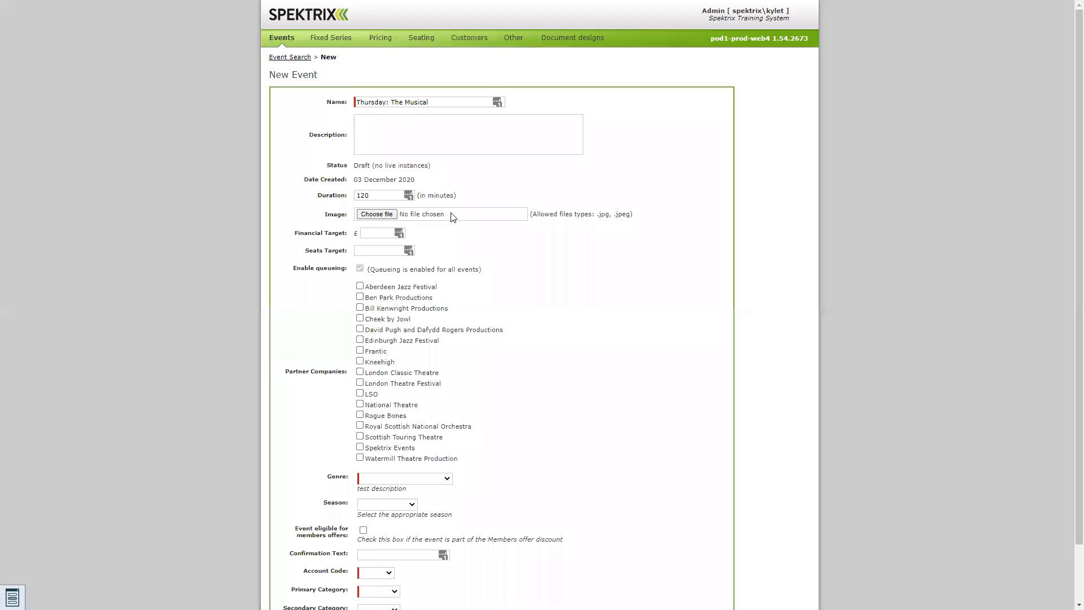
pyautogui.click(402, 218)
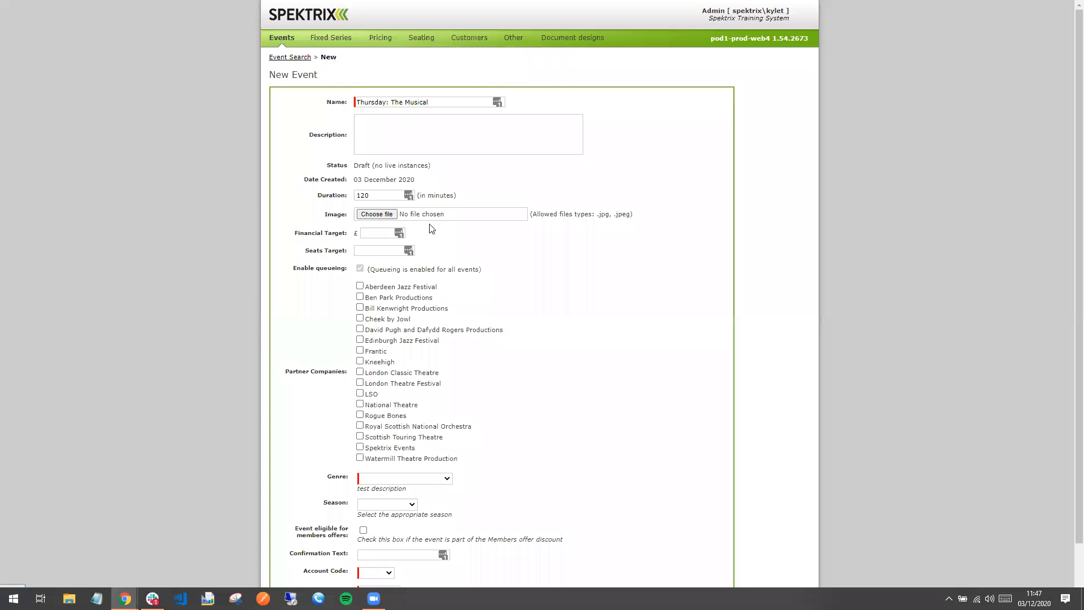
pyautogui.click(496, 303)
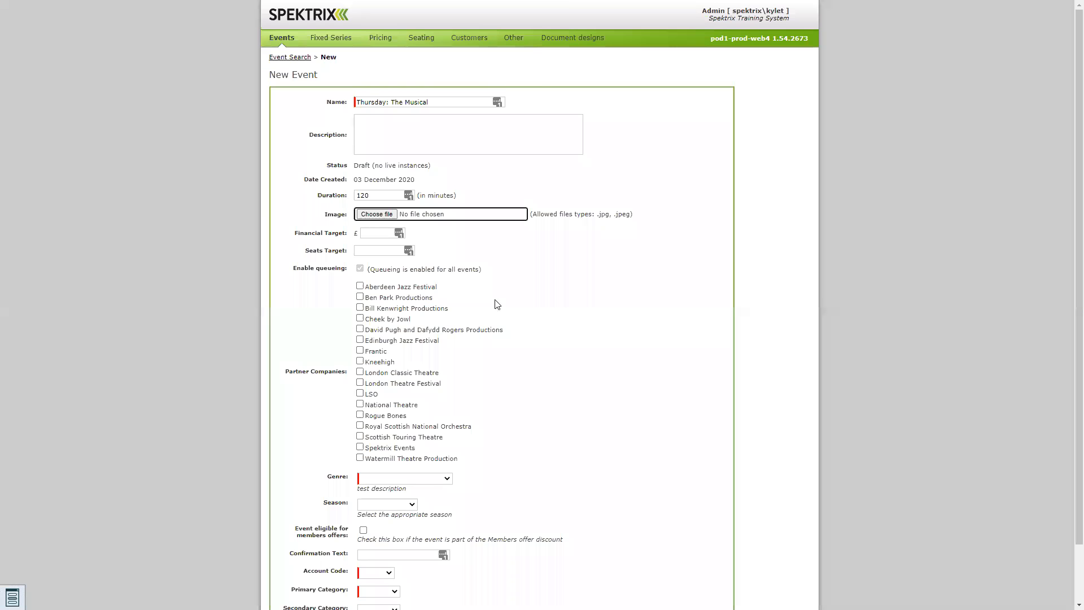
# Step: Enter a financial target of £50,000 and a seats target of 12,000 for the event
pyautogui.click(372, 251)
pyautogui.click(399, 232)
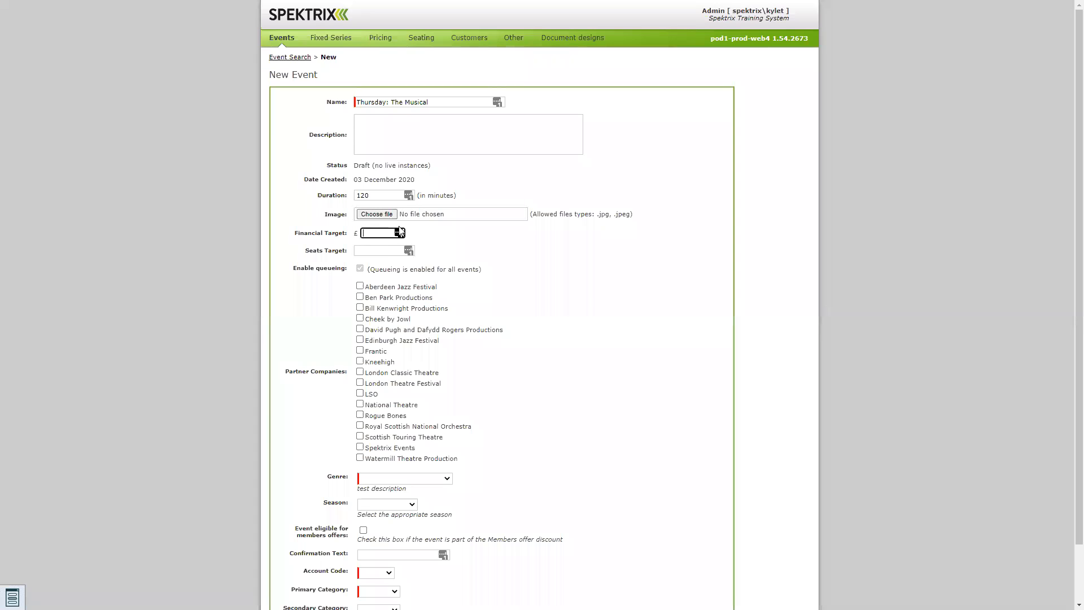
pyautogui.write('50,000')
pyautogui.click(378, 249)
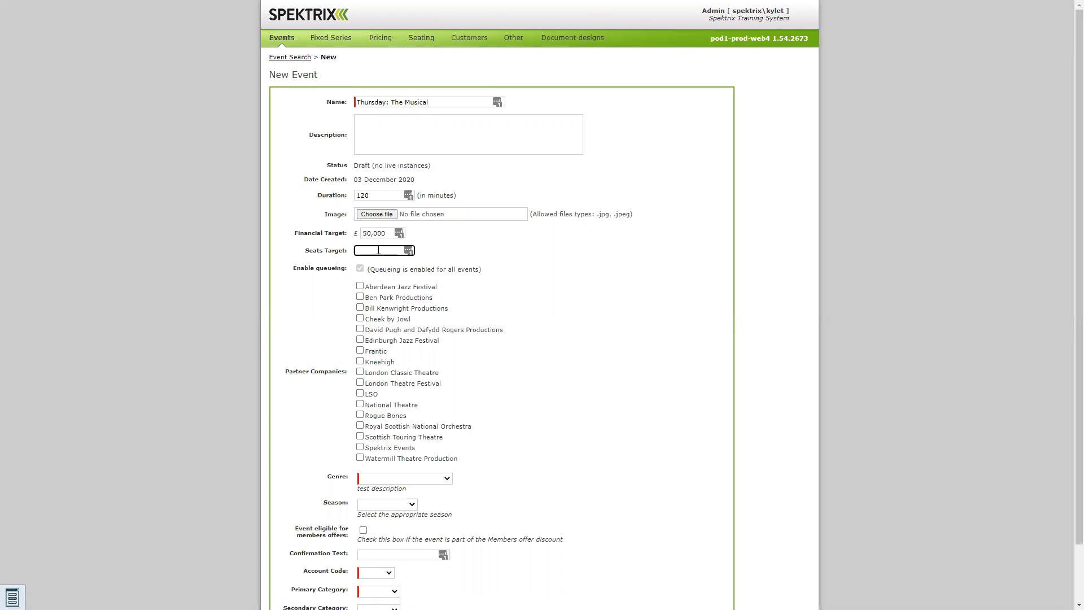
pyautogui.write('12,000')
# Step: Clear the event's seats target and financial target
pyautogui.doubleClick(382, 250)
pyautogui.press('BackSpace')
pyautogui.click(377, 232)
pyautogui.doubleClick(377, 233)
pyautogui.press('BackSpace')
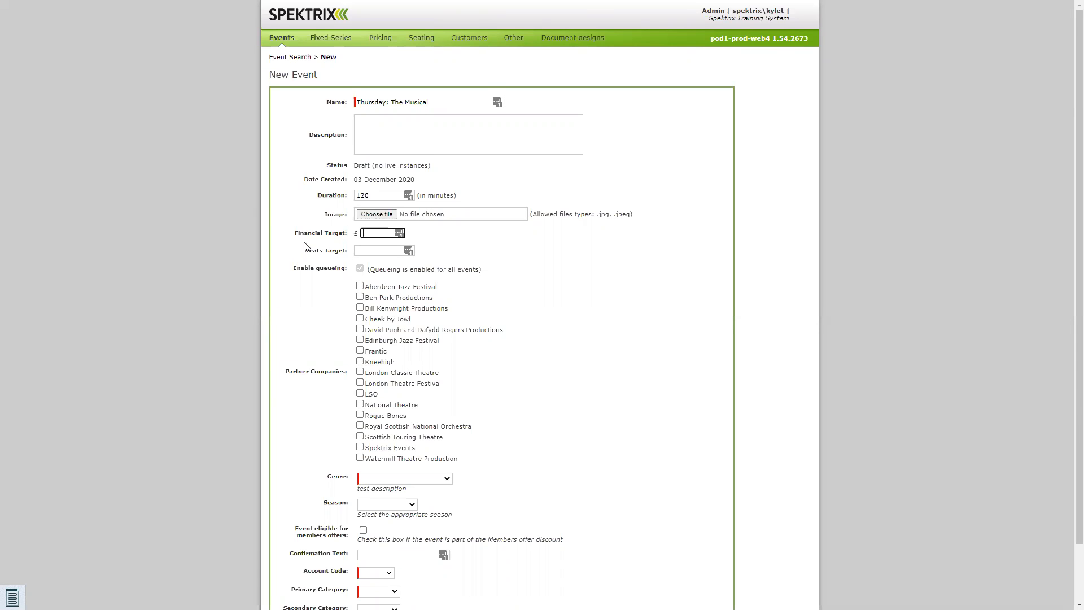
# Step: Set the event's genre to Comedy without assigning a partner company
pyautogui.scroll(-1, 314, 246)
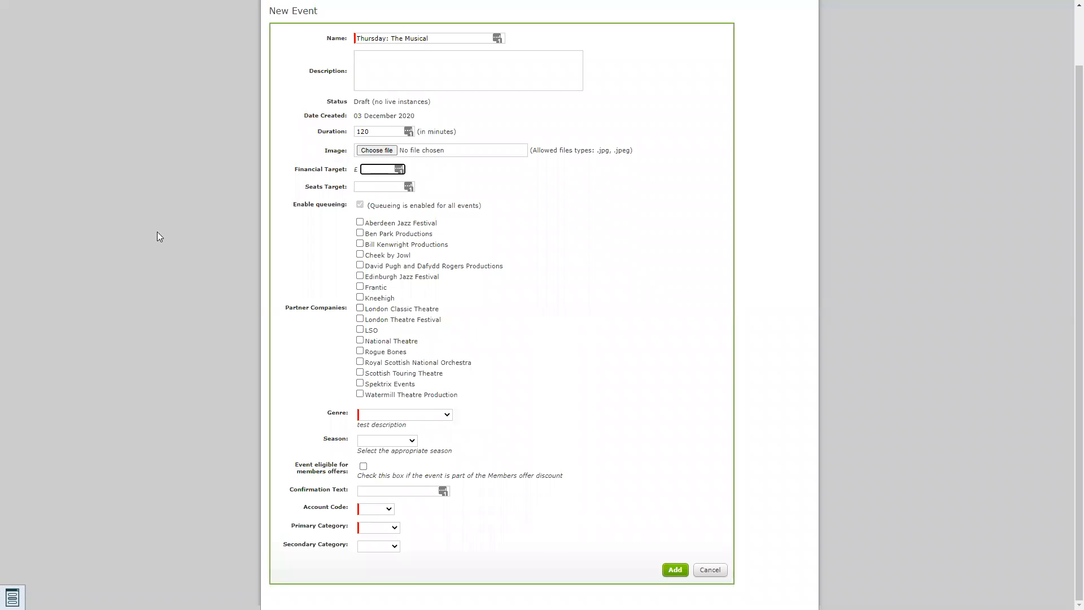
pyautogui.click(361, 382)
pyautogui.click(360, 382)
pyautogui.click(407, 414)
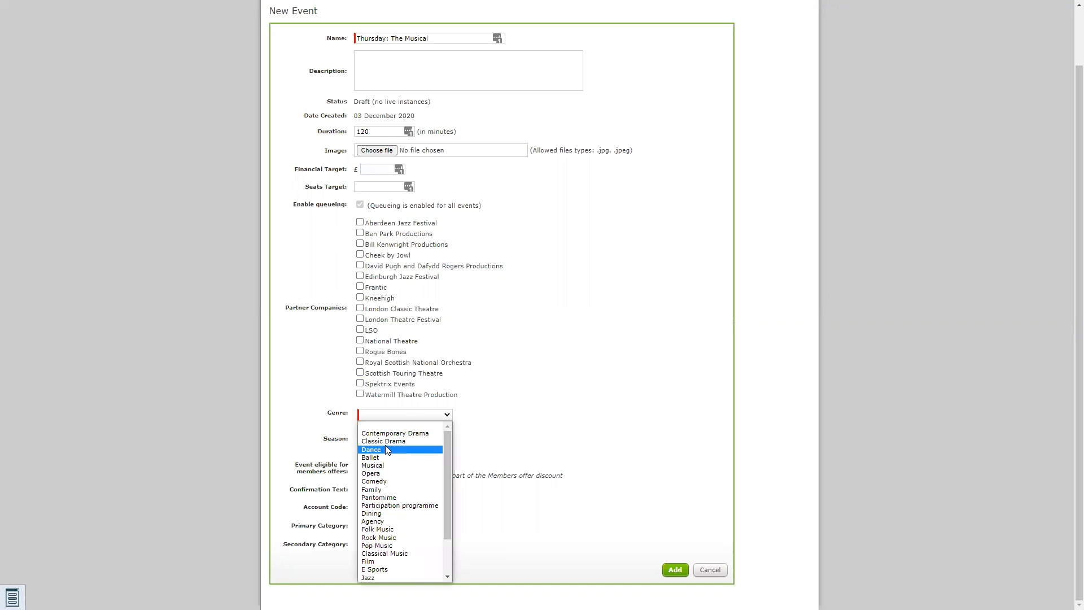
pyautogui.click(384, 481)
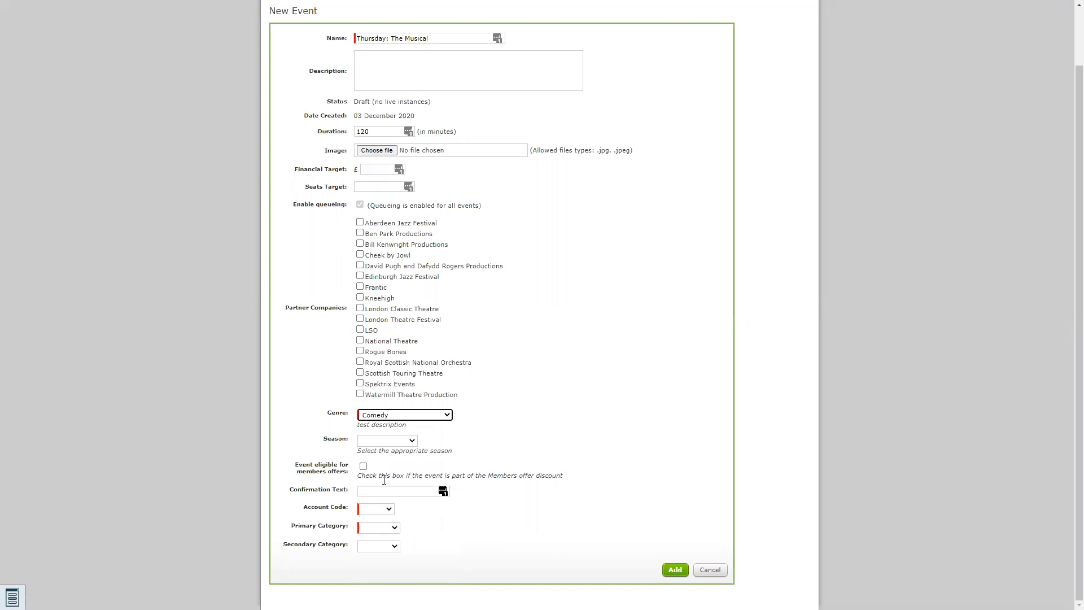
pyautogui.click(402, 416)
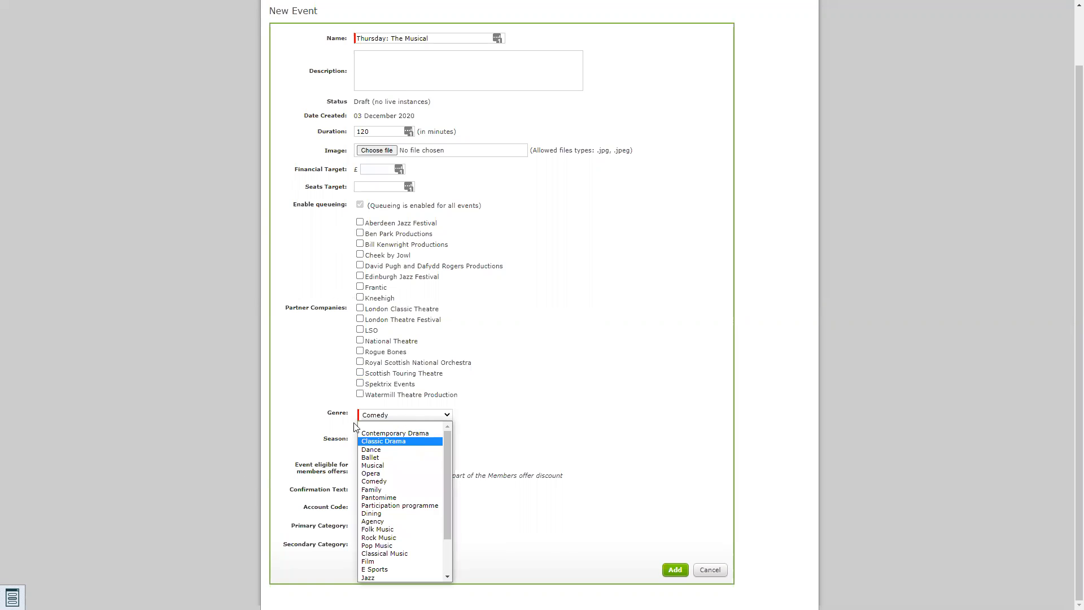
pyautogui.click(413, 413)
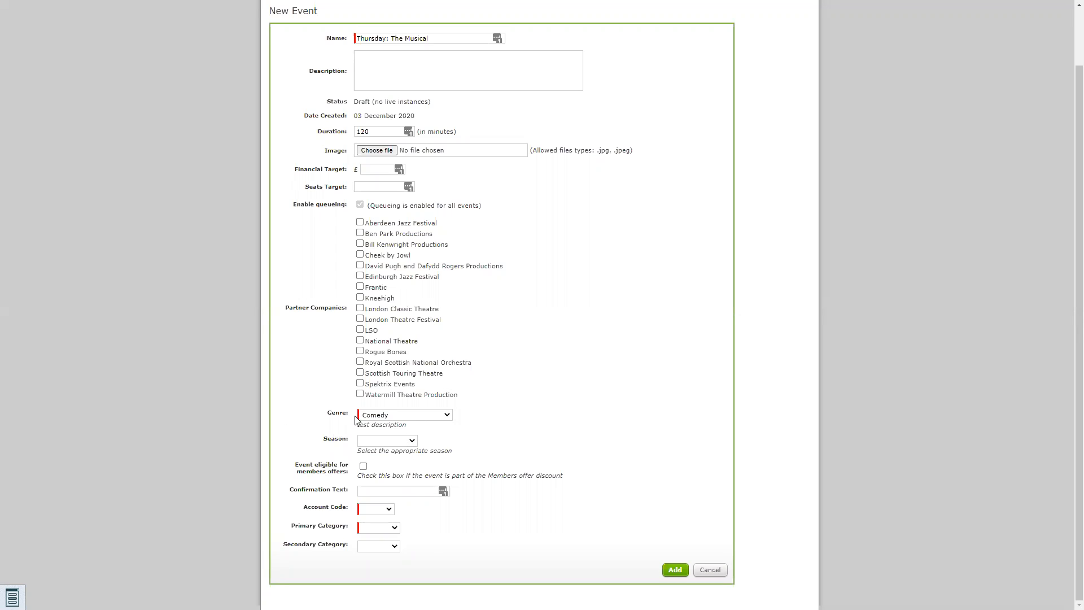
pyautogui.moveTo(326, 414); pyautogui.dragTo(349, 415)
pyautogui.click(349, 424)
# Step: Set the event's season to Autumn 2020, account code to SP123 and primary category to Comedy
pyautogui.click(384, 441)
pyautogui.click(398, 467)
pyautogui.click(377, 509)
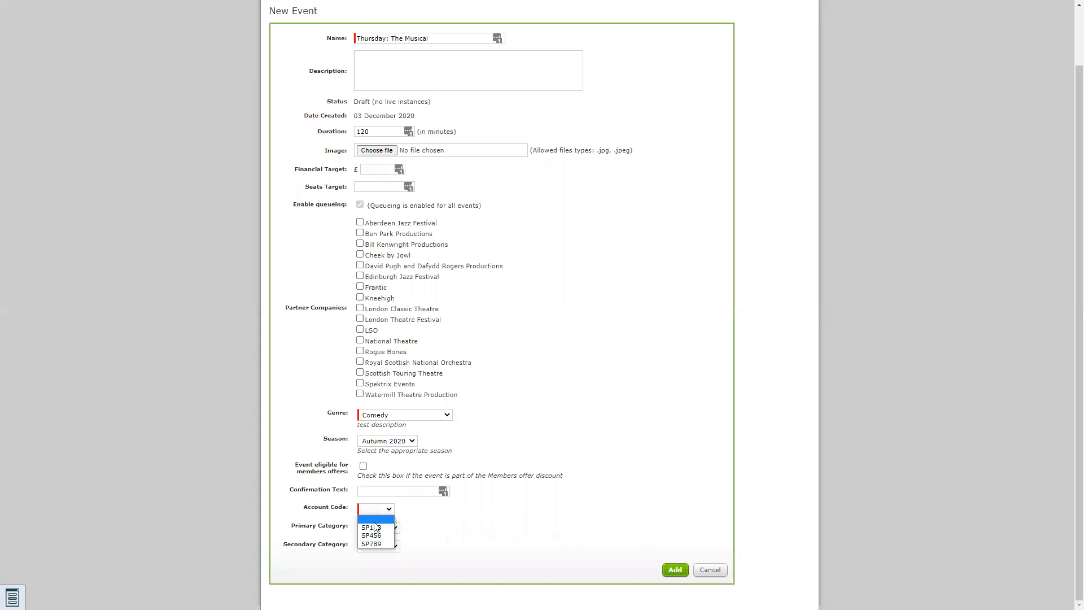
pyautogui.click(377, 528)
pyautogui.click(377, 528)
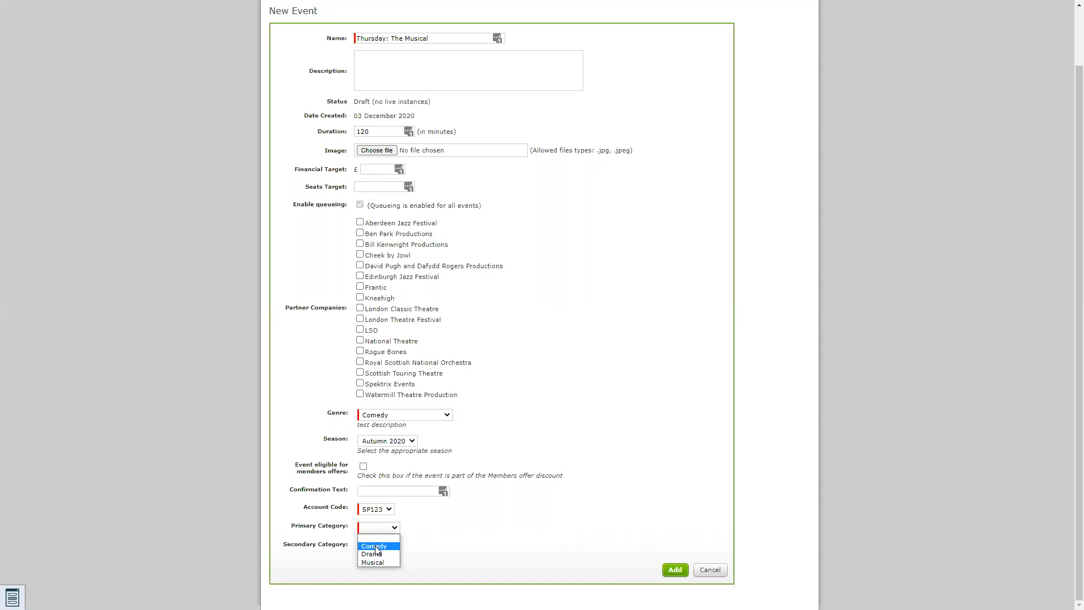
pyautogui.click(377, 545)
pyautogui.click(484, 424)
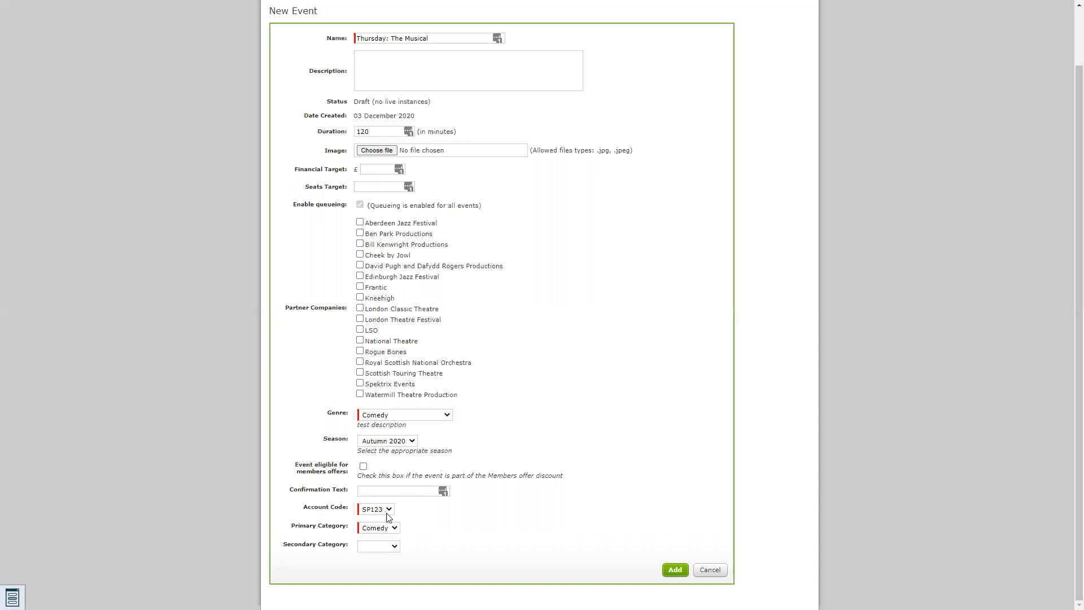
# Step: Reset the event's season to blank
pyautogui.click(395, 441)
pyautogui.click(390, 449)
pyautogui.click(393, 459)
pyautogui.moveTo(420, 558); pyautogui.dragTo(295, 375)
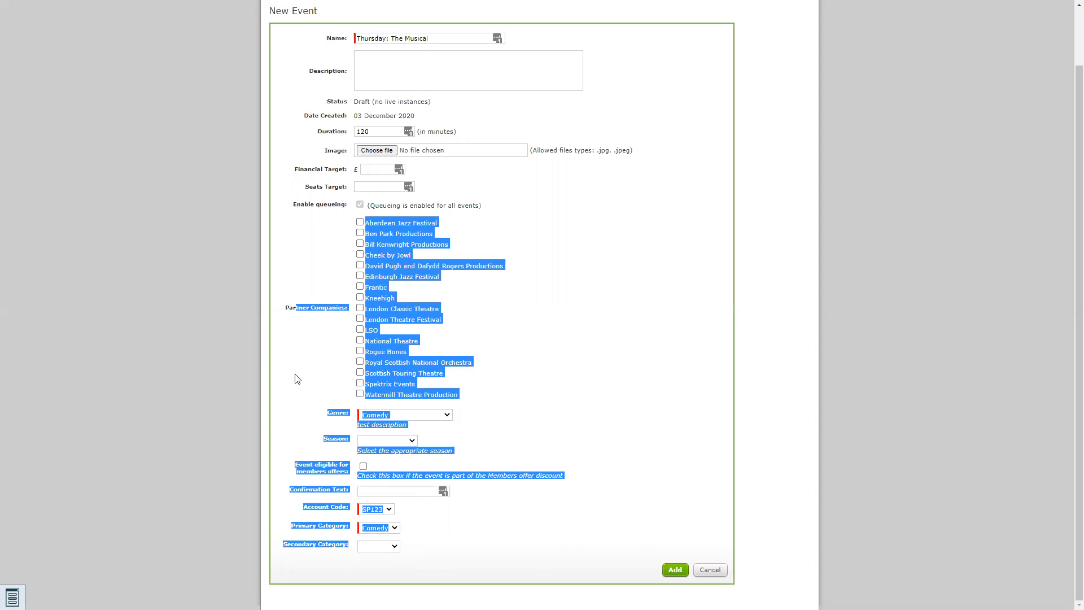
pyautogui.click(318, 388)
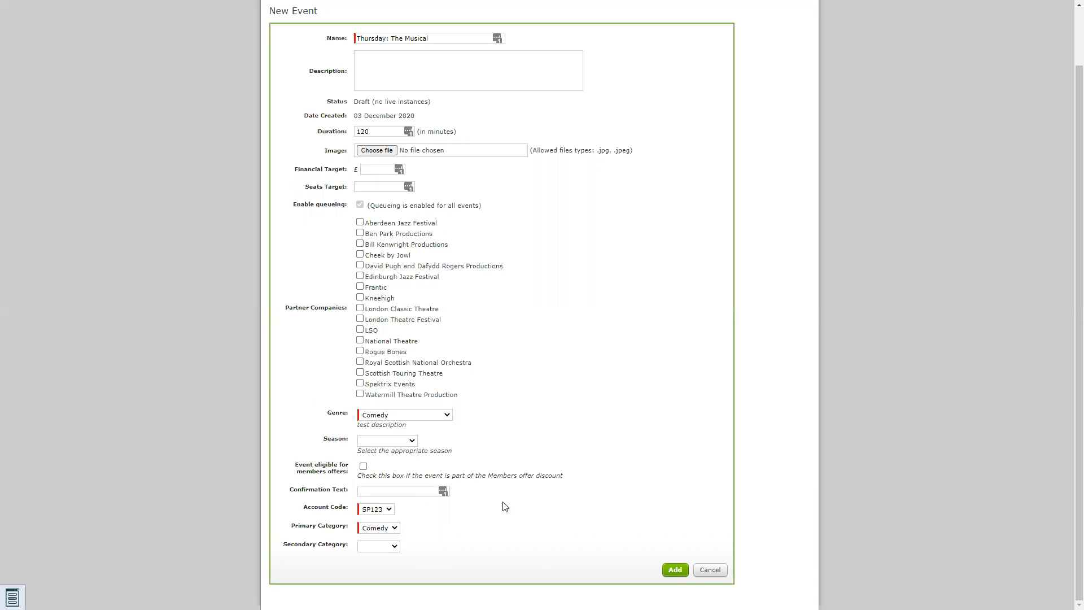
# Step: Review the completed form and add the new event
pyautogui.scroll(2, 444, 202)
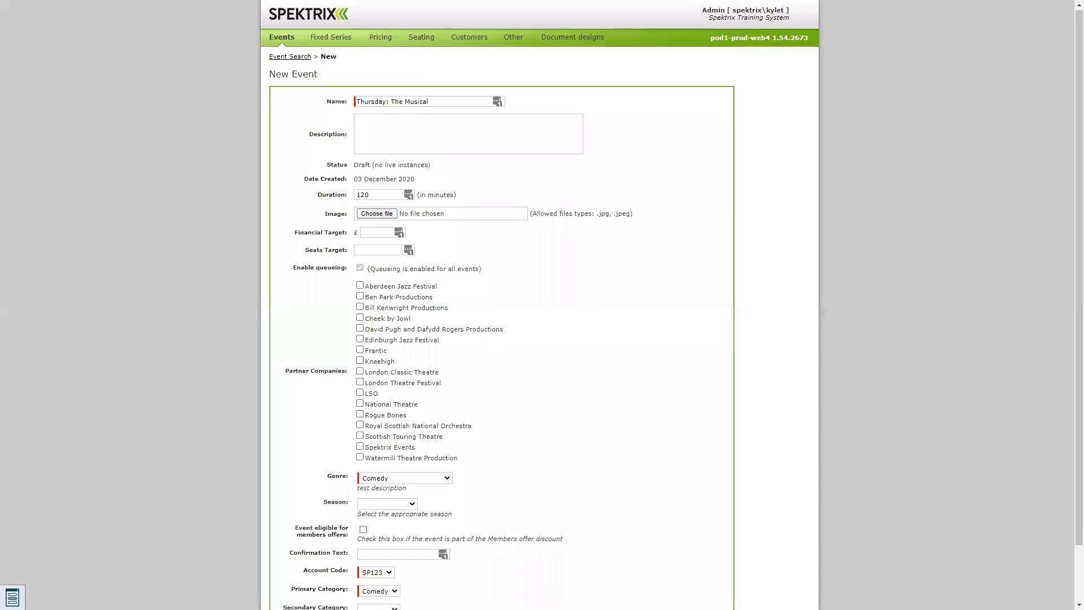
pyautogui.scroll(-2, 542, 305)
pyautogui.click(675, 570)
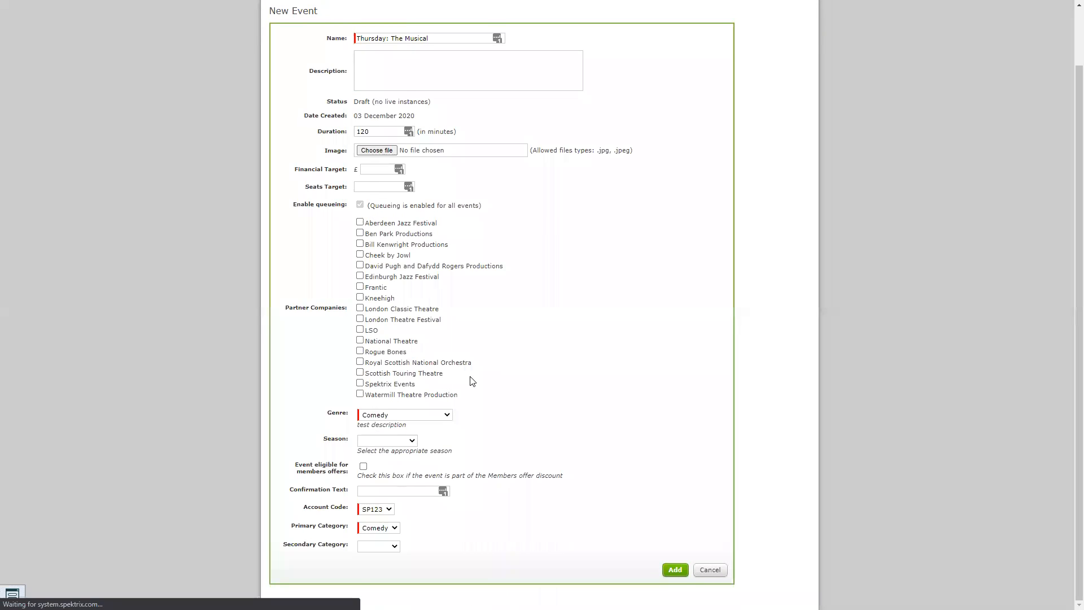
pyautogui.click(343, 98)
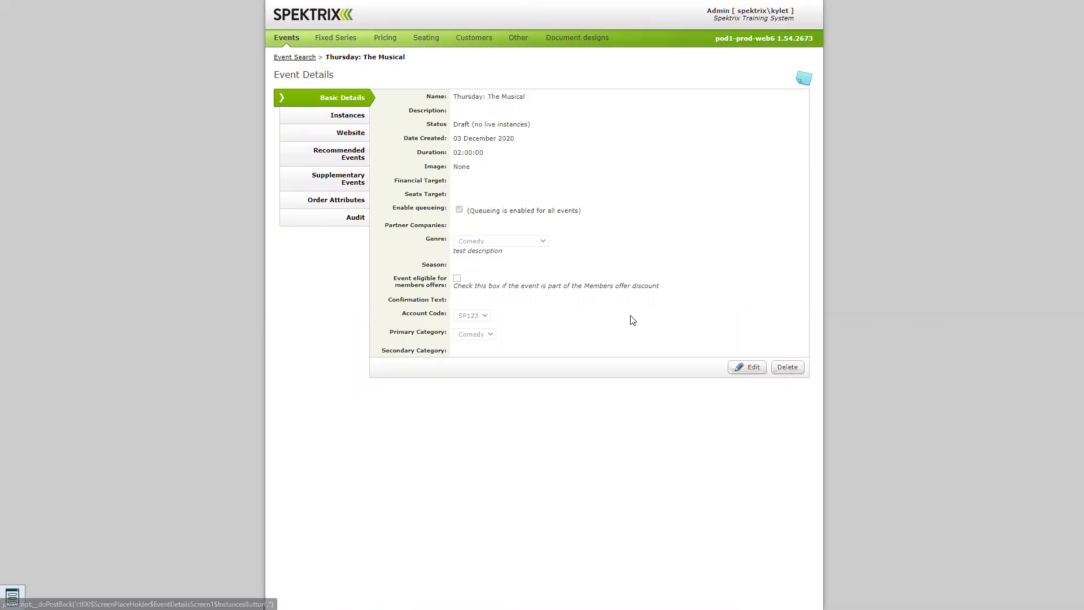
pyautogui.click(750, 368)
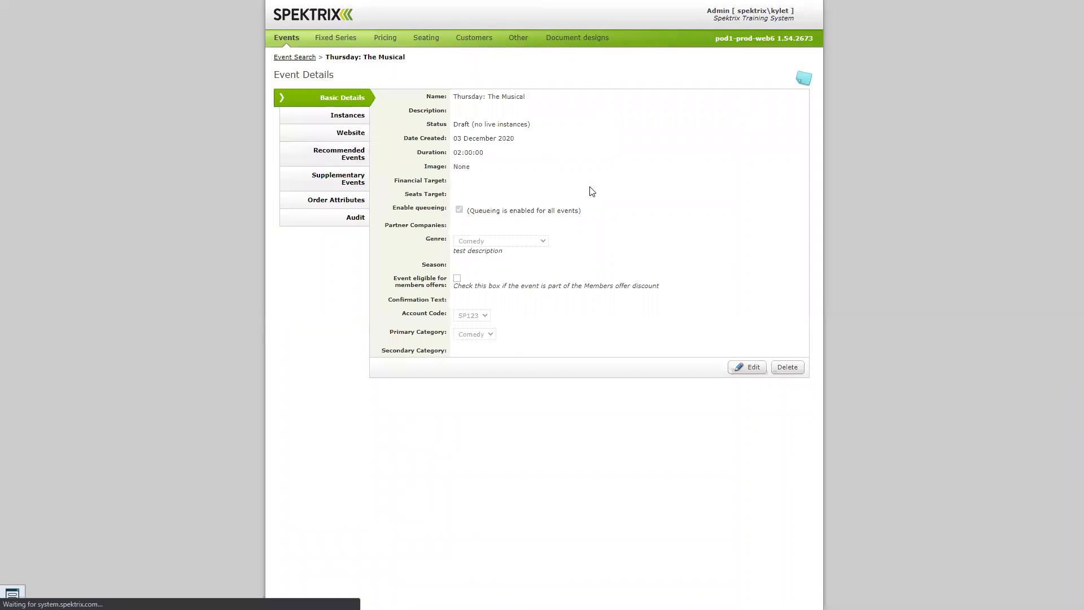
pyautogui.scroll(-2, 750, 575)
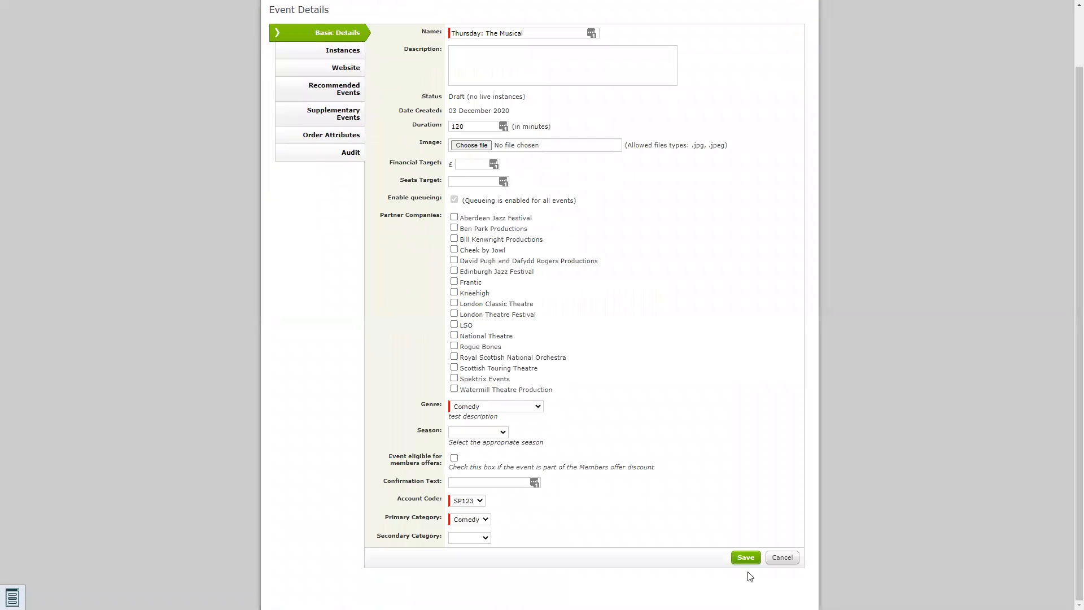
pyautogui.click(782, 558)
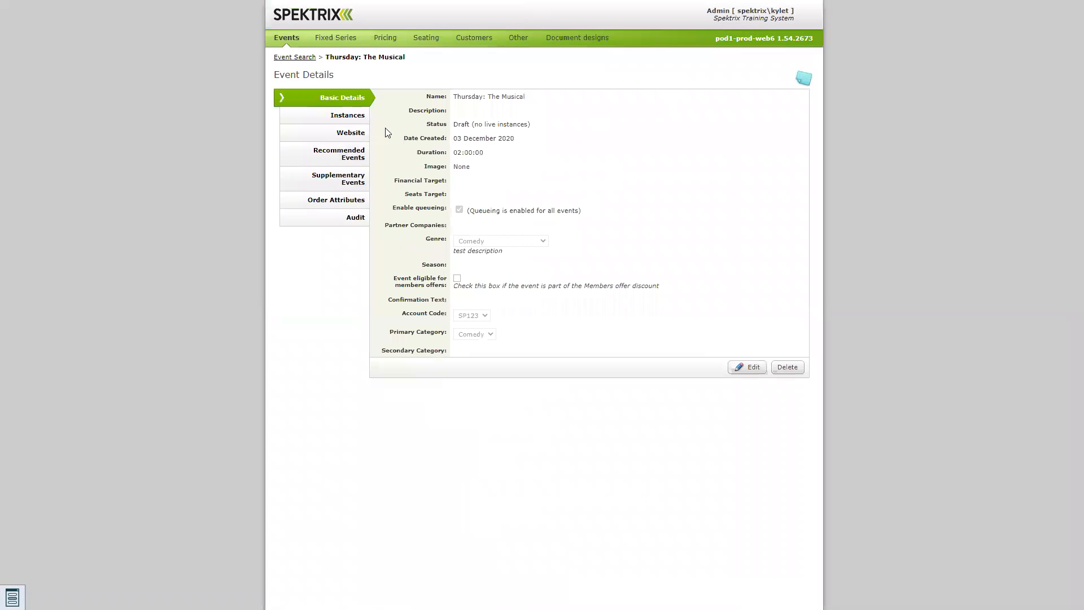
# Step: Start adding an instance of the event at 18:00 on 07/12/2020
pyautogui.click(351, 118)
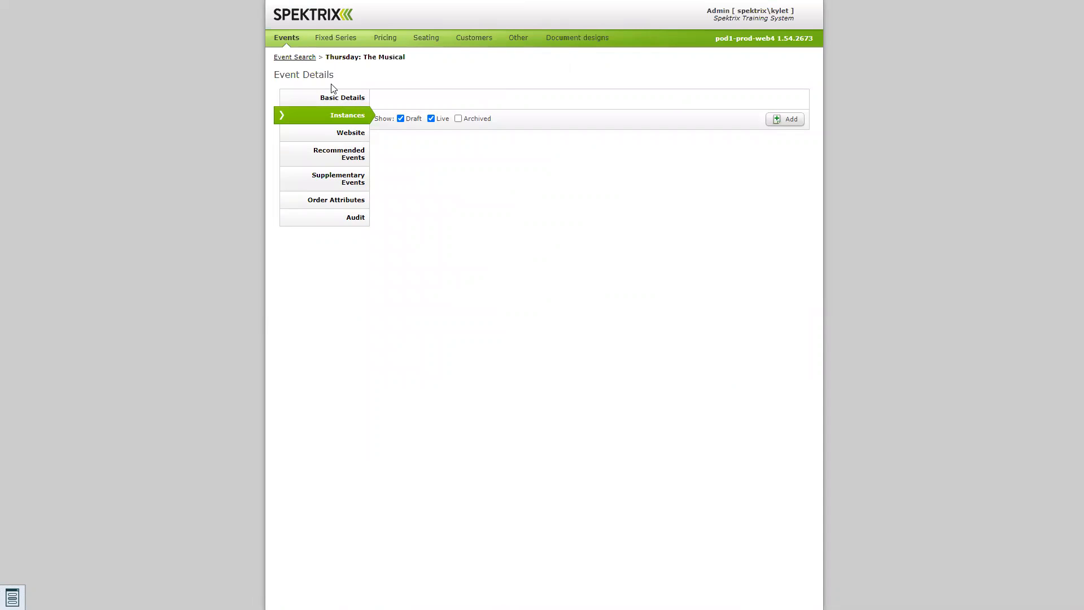
pyautogui.click(797, 117)
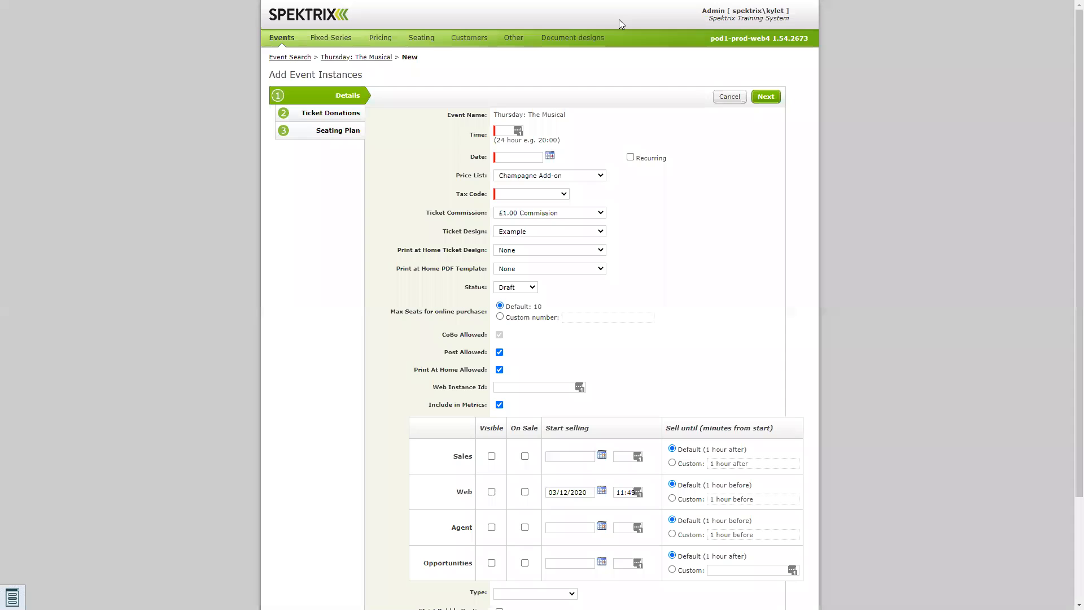
pyautogui.click(507, 131)
pyautogui.write('18:00')
pyautogui.moveTo(497, 140); pyautogui.dragTo(574, 148)
pyautogui.click(575, 148)
pyautogui.click(550, 156)
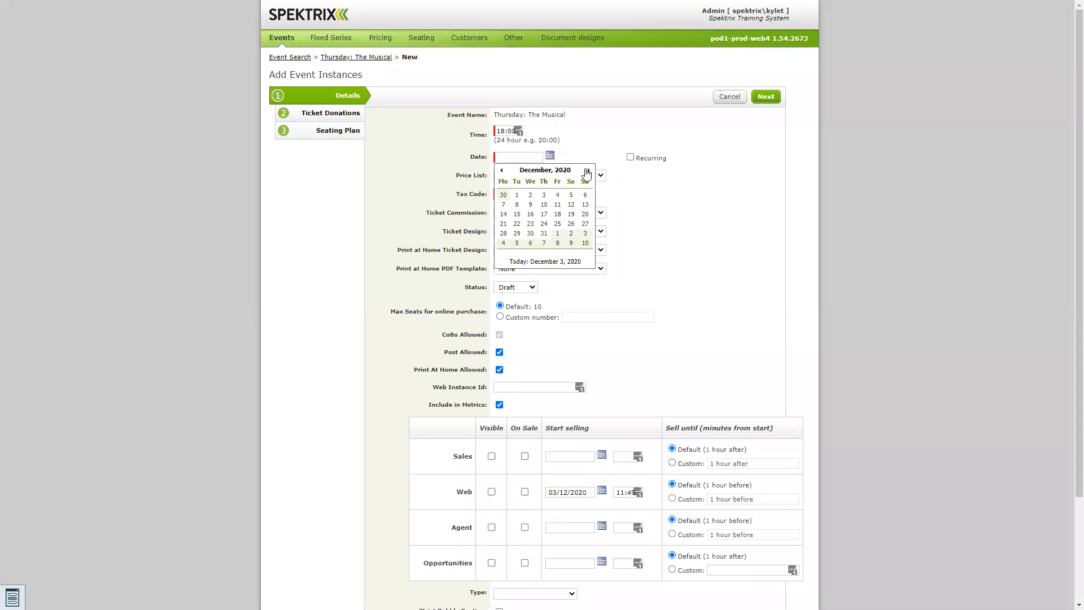
pyautogui.click(503, 204)
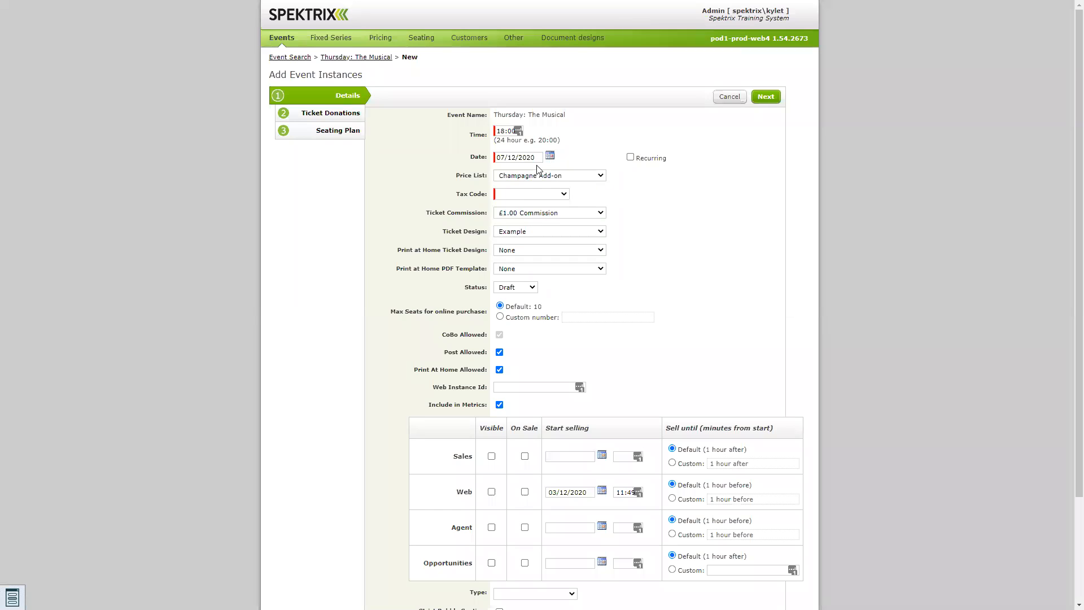
# Step: Make the event instances recurring every Monday, Tuesday, Wednesday and Thursday until 31/01/2021
pyautogui.click(630, 158)
pyautogui.click(500, 194)
pyautogui.click(500, 205)
pyautogui.click(499, 216)
pyautogui.click(500, 226)
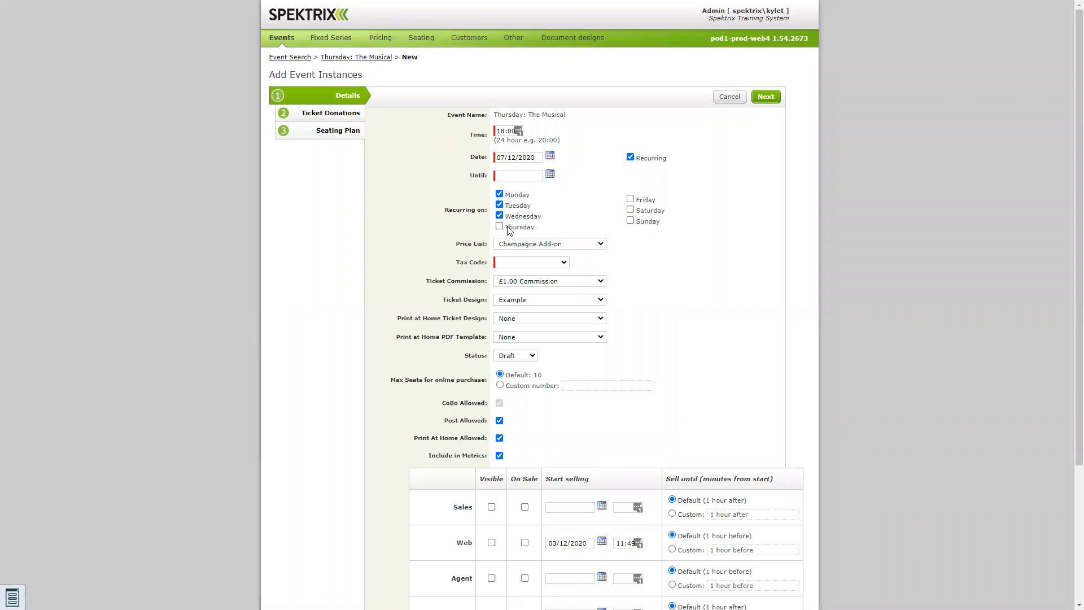
pyautogui.click(550, 175)
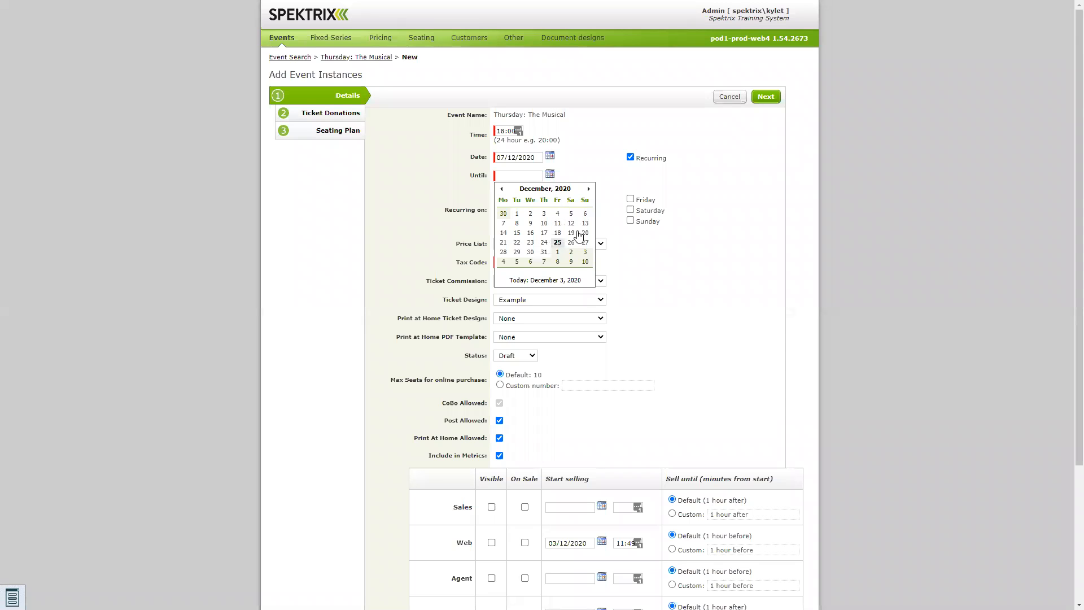
pyautogui.click(589, 189)
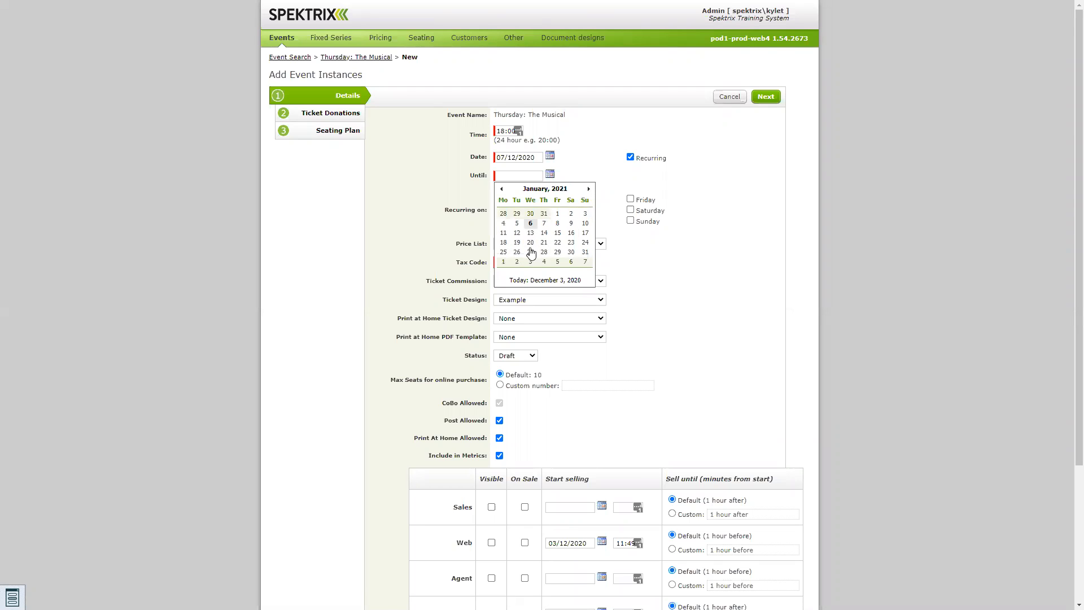
pyautogui.click(584, 252)
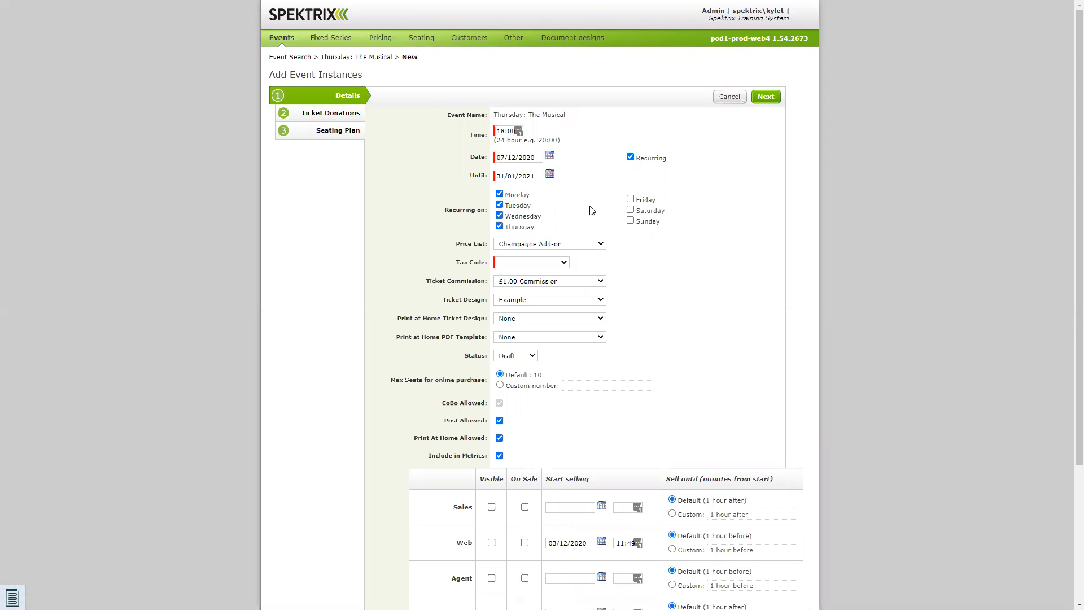
# Step: Apply the Example Price List Mon-Thurs A-C to the instances and set the tax code to E - Exempt
pyautogui.click(600, 245)
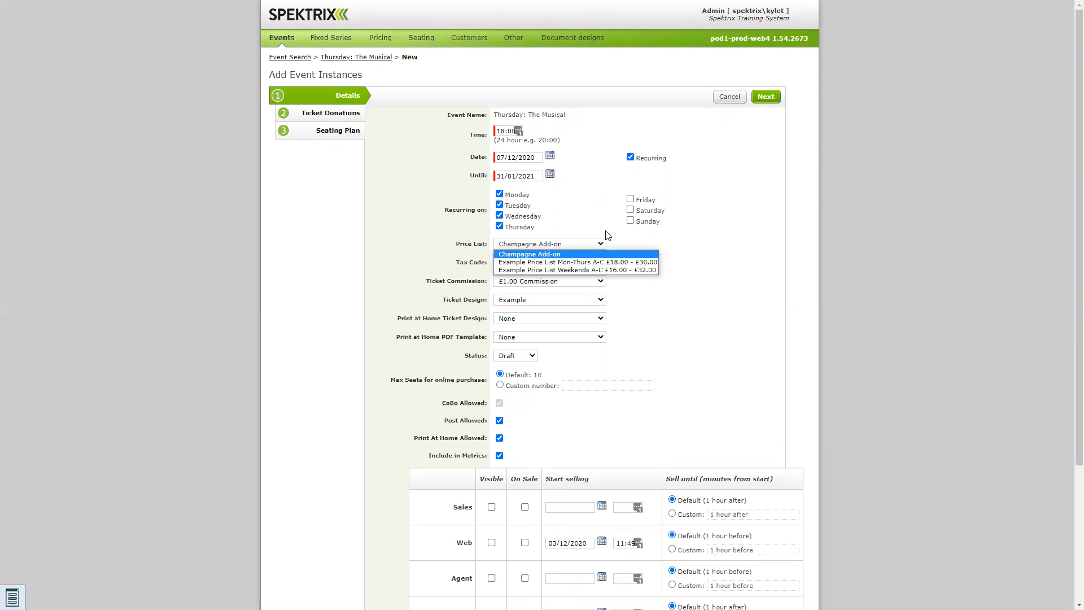
pyautogui.click(564, 263)
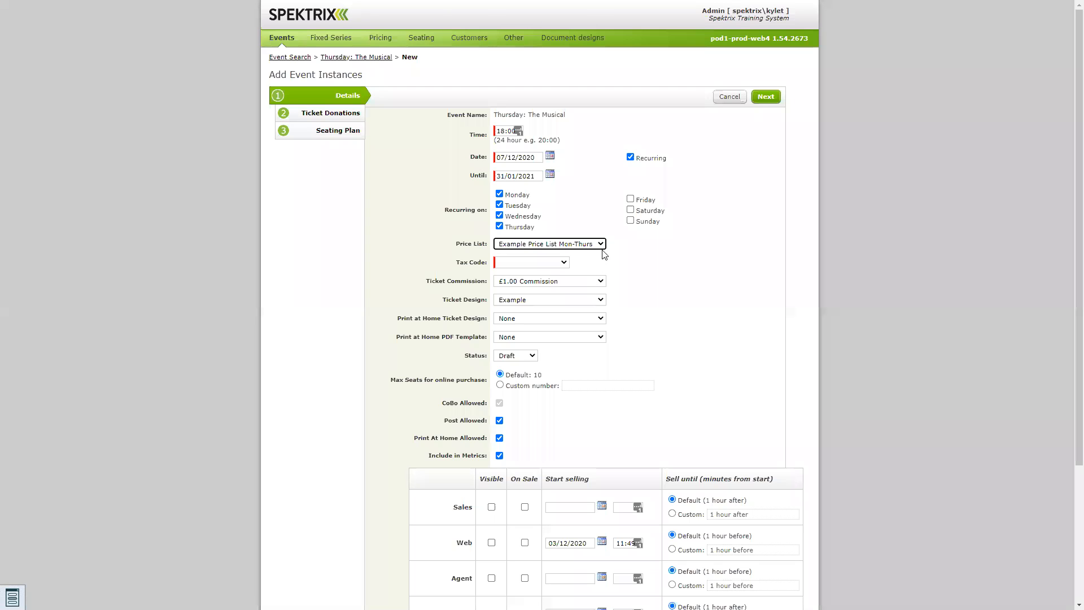
pyautogui.click(565, 262)
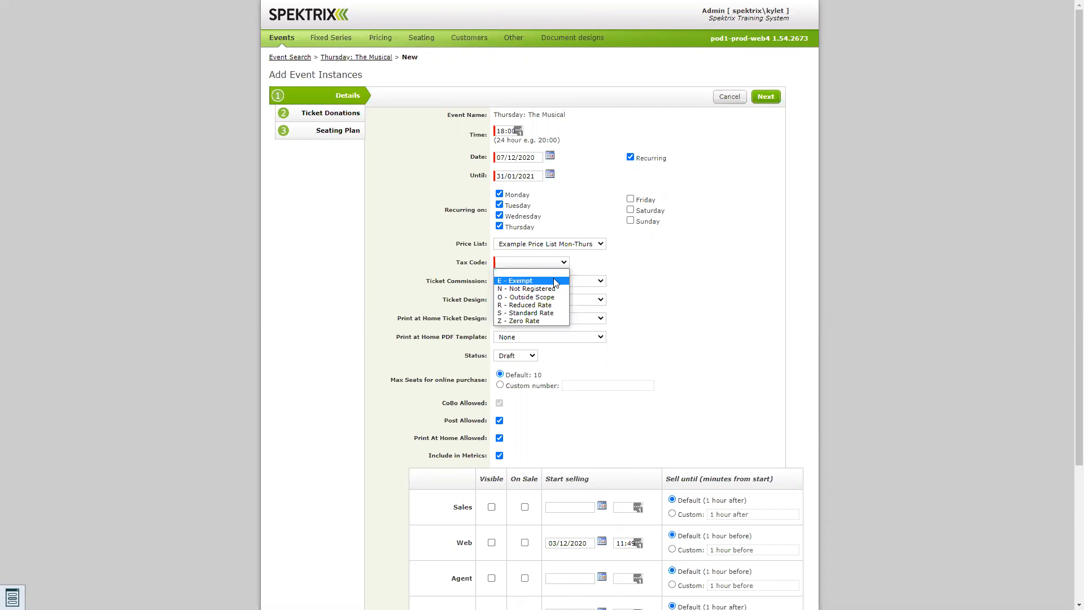
pyautogui.click(556, 281)
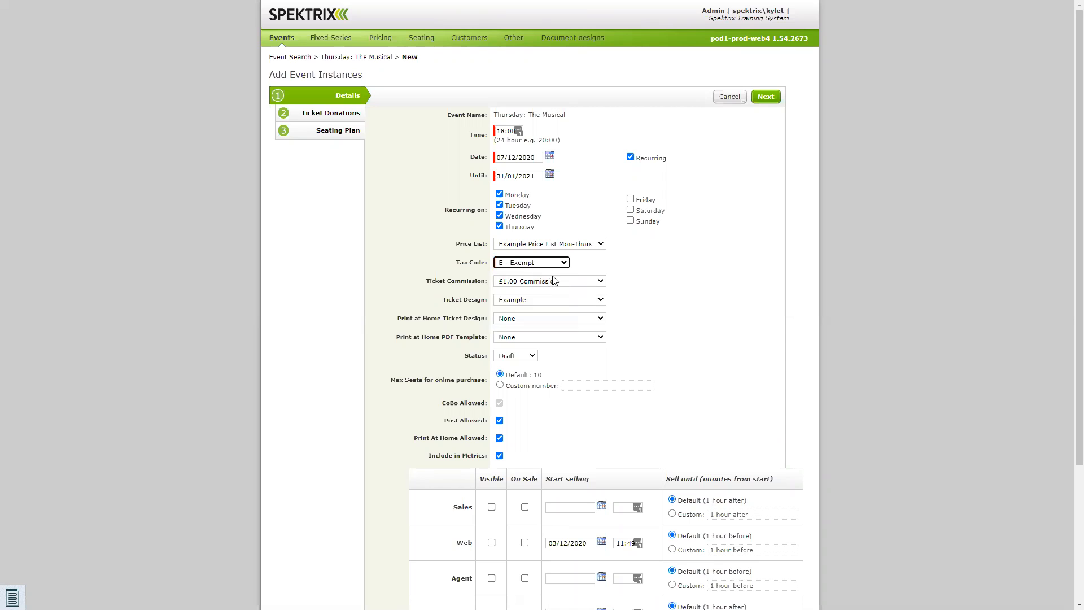
# Step: Set the ticket commission to 50p commission and the ticket design to Main Ticket Design
pyautogui.click(591, 281)
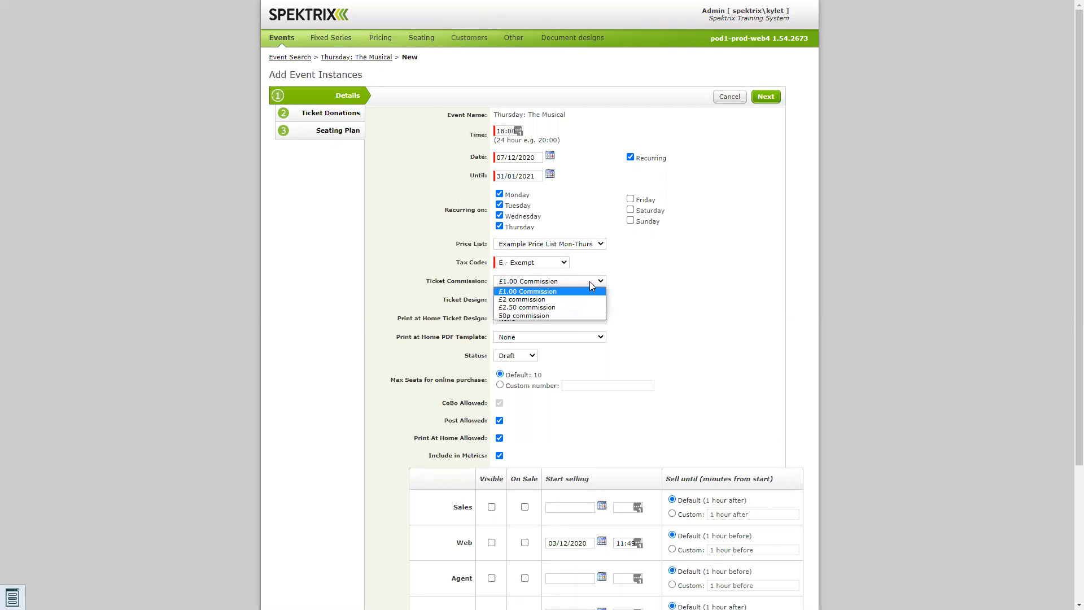
pyautogui.click(570, 316)
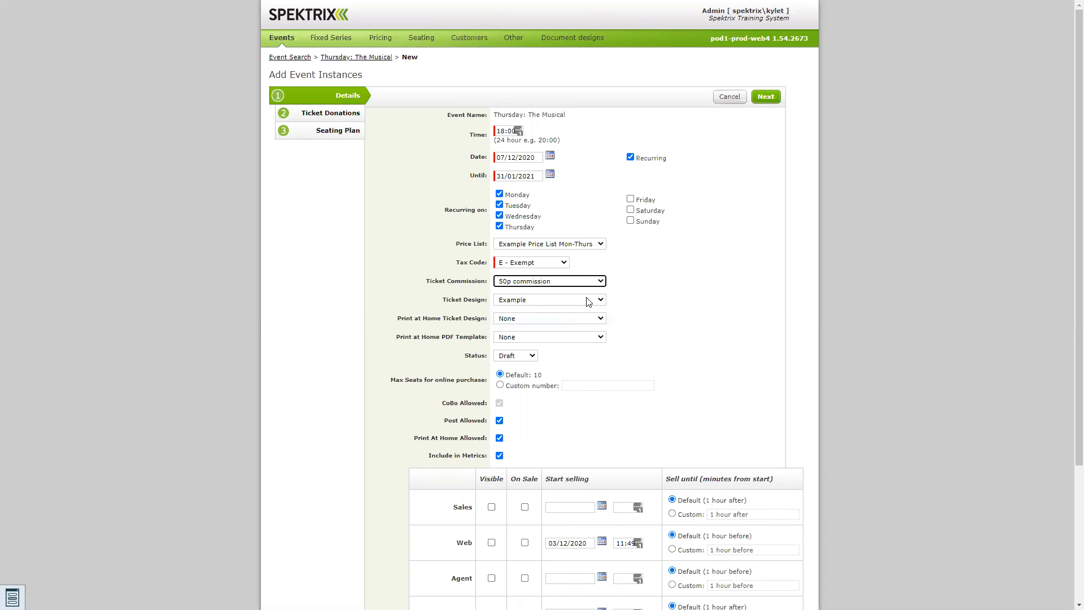
pyautogui.click(551, 303)
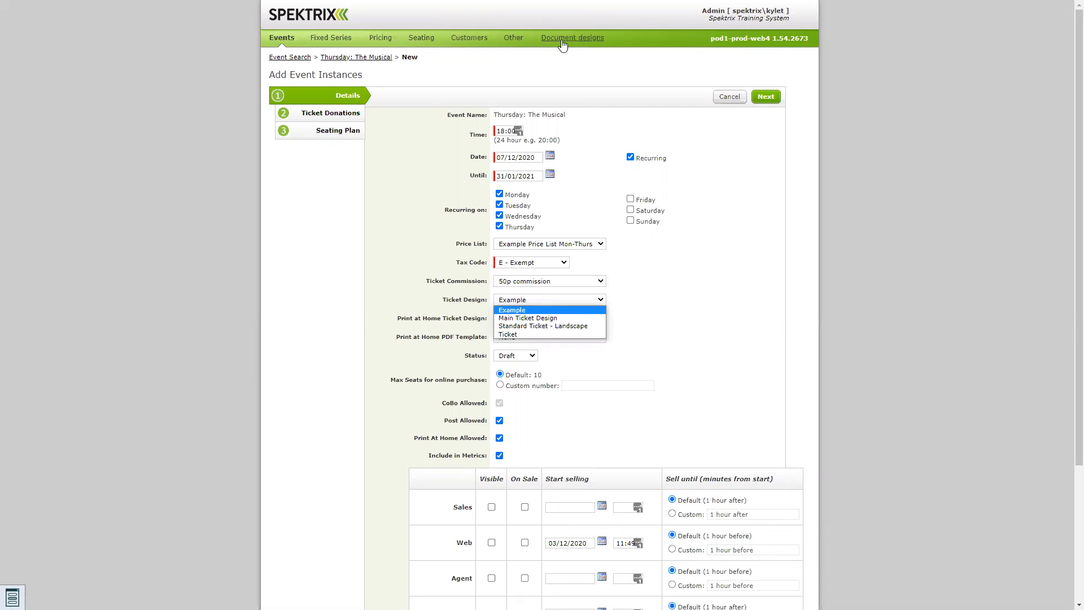
pyautogui.click(508, 320)
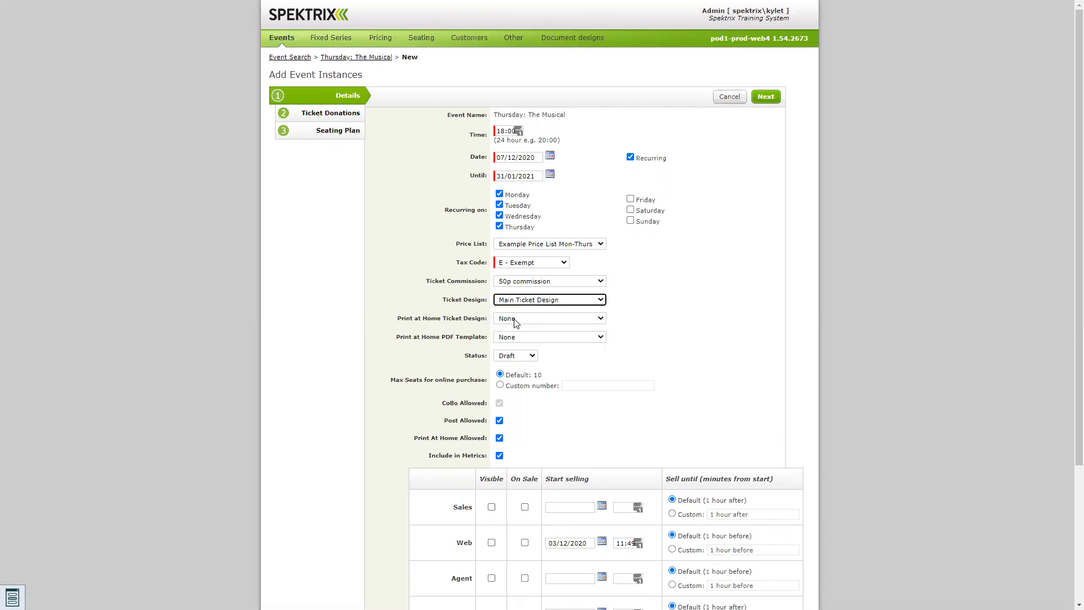
# Step: Choose Main Ticket Design for the print at home ticket and PAH Blank as the print at home PDF template
pyautogui.click(515, 322)
pyautogui.click(520, 346)
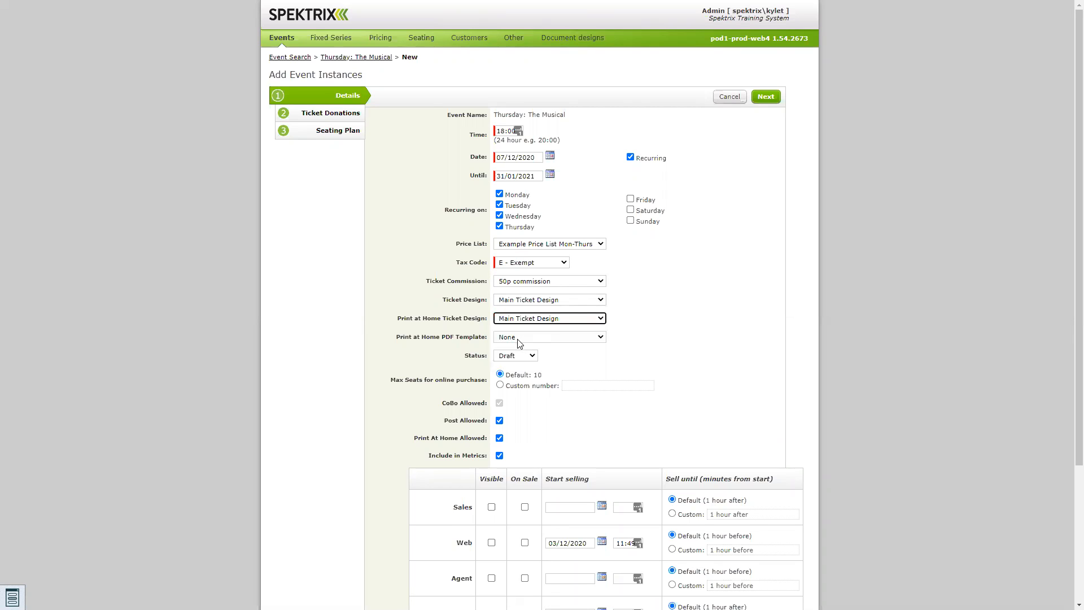
pyautogui.click(520, 344)
pyautogui.click(531, 377)
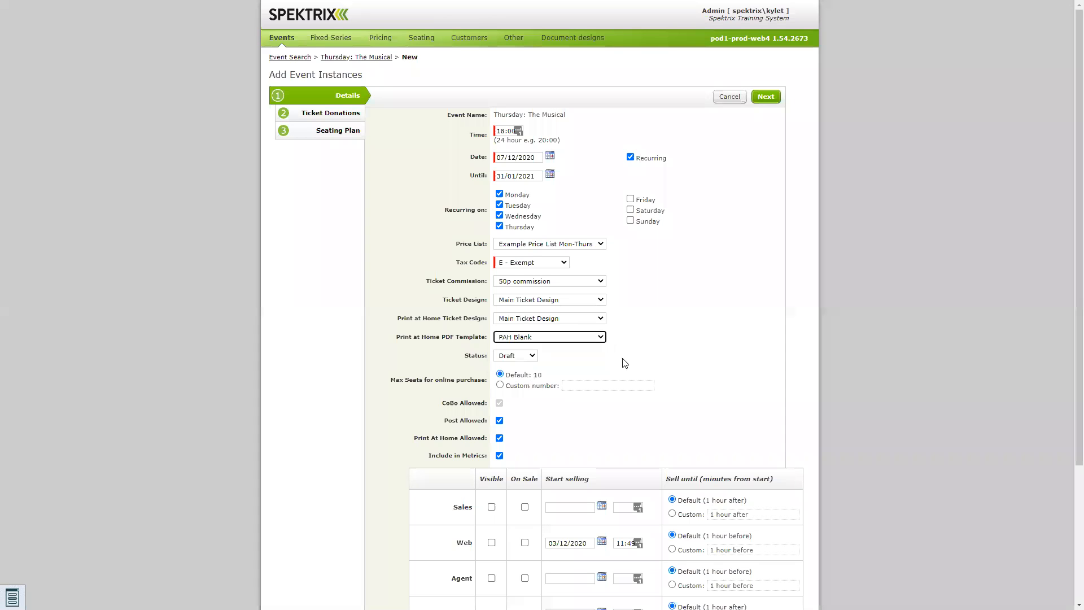
pyautogui.click(615, 350)
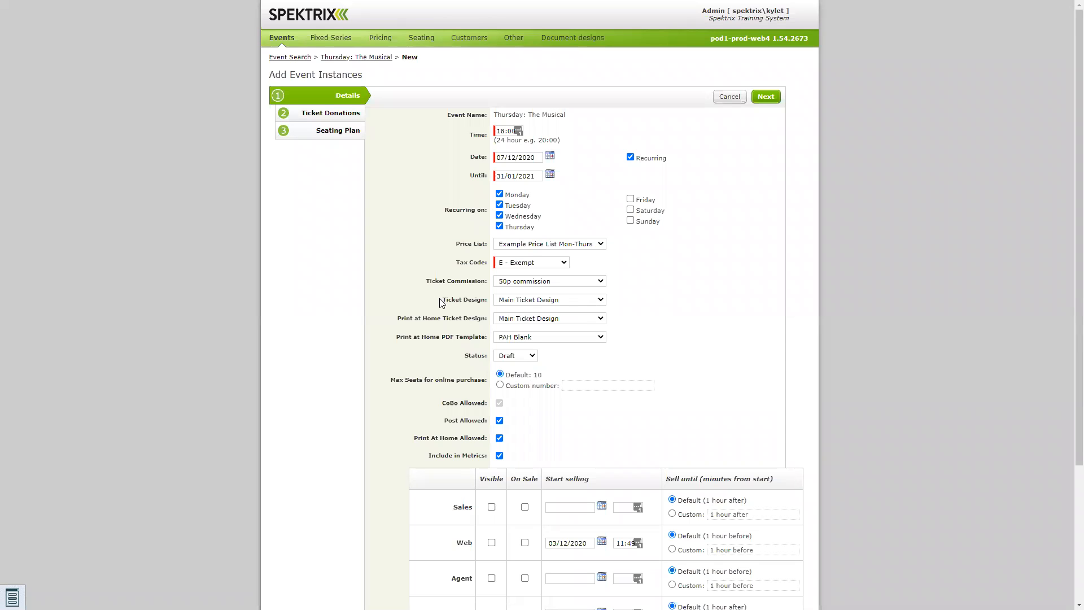
pyautogui.moveTo(487, 318); pyautogui.dragTo(470, 302)
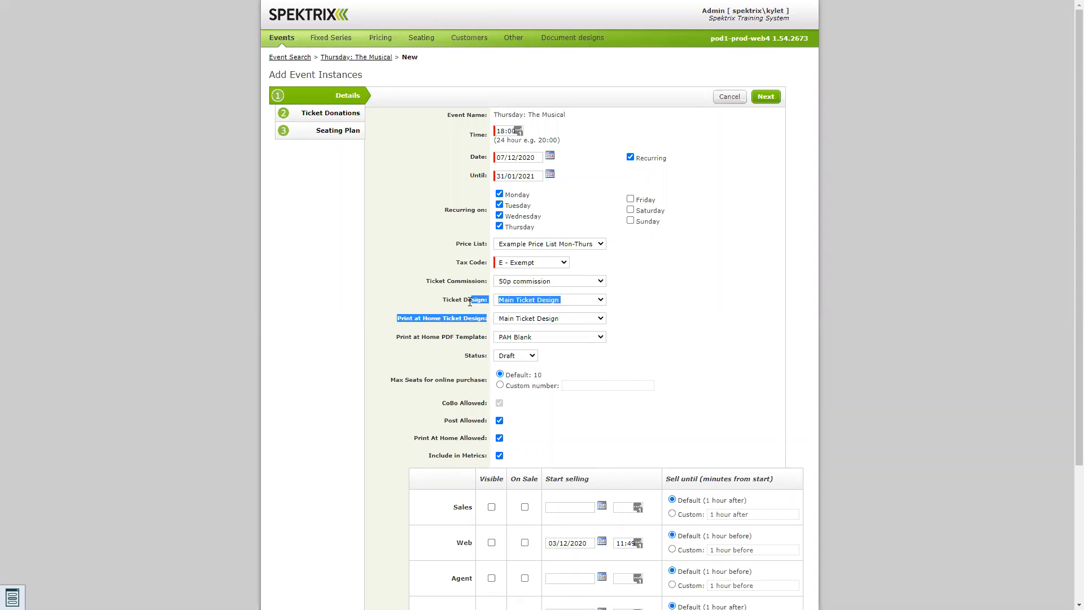
pyautogui.click(434, 334)
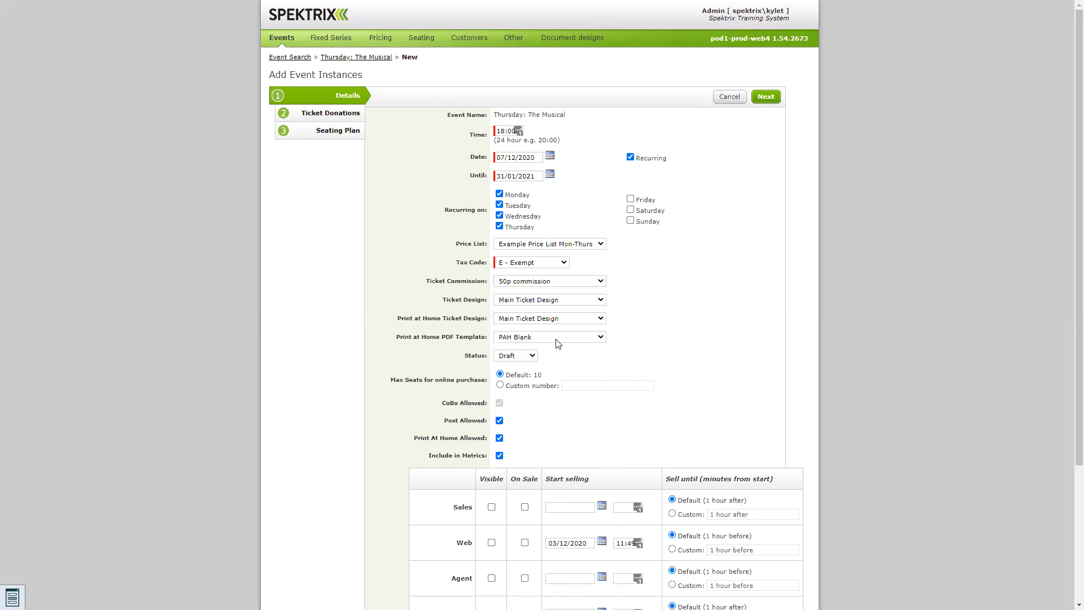
# Step: Review the status options, try Live, and return the instances to Draft
pyautogui.moveTo(458, 360); pyautogui.dragTo(480, 364)
pyautogui.click(540, 365)
pyautogui.click(533, 361)
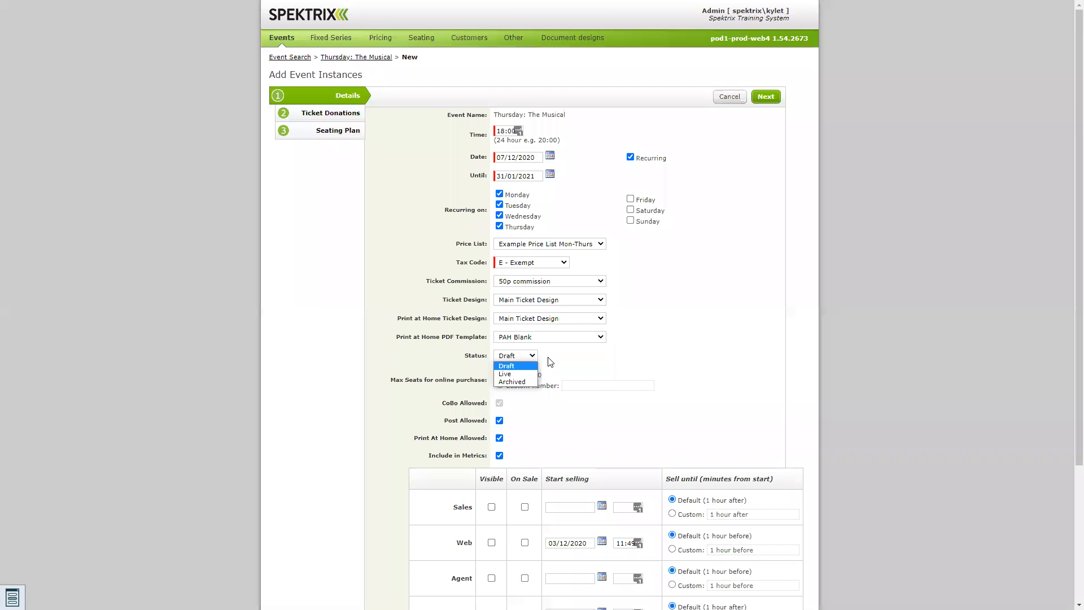
pyautogui.click(535, 359)
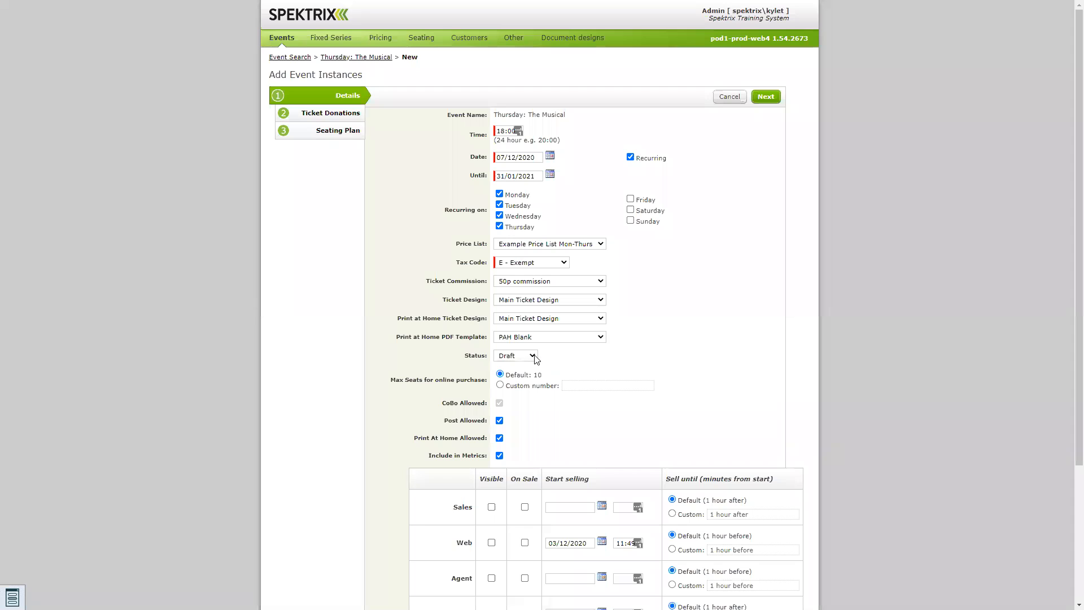
pyautogui.click(536, 360)
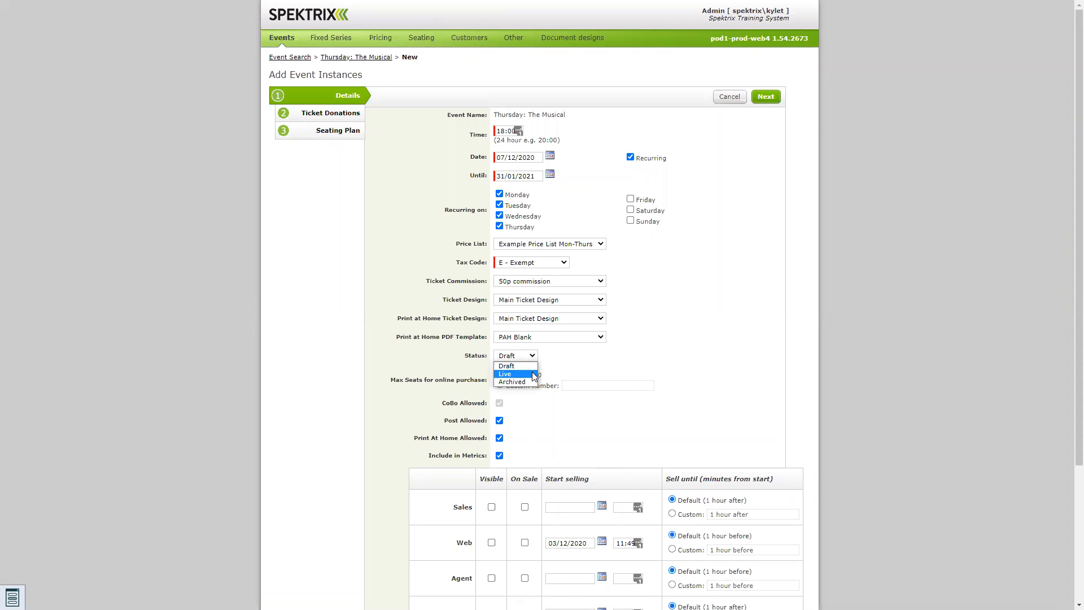
pyautogui.click(535, 375)
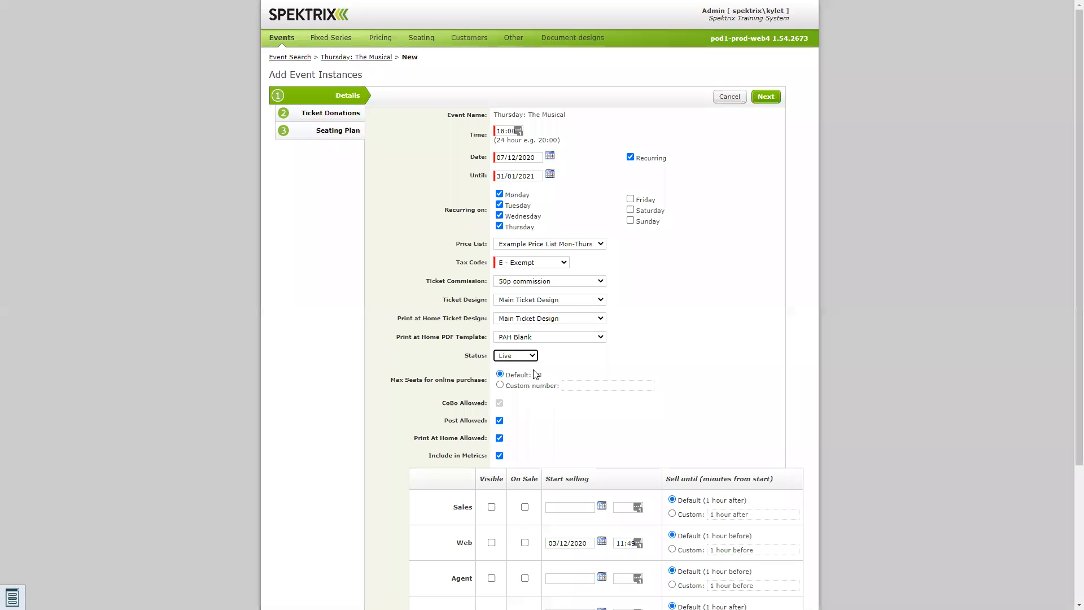
pyautogui.click(535, 356)
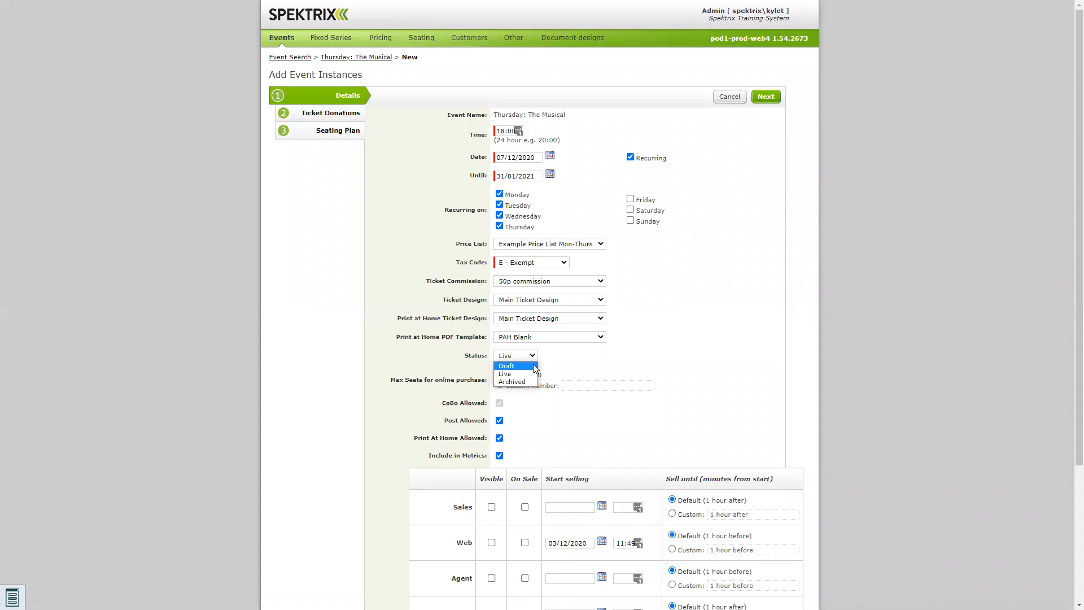
pyautogui.click(534, 366)
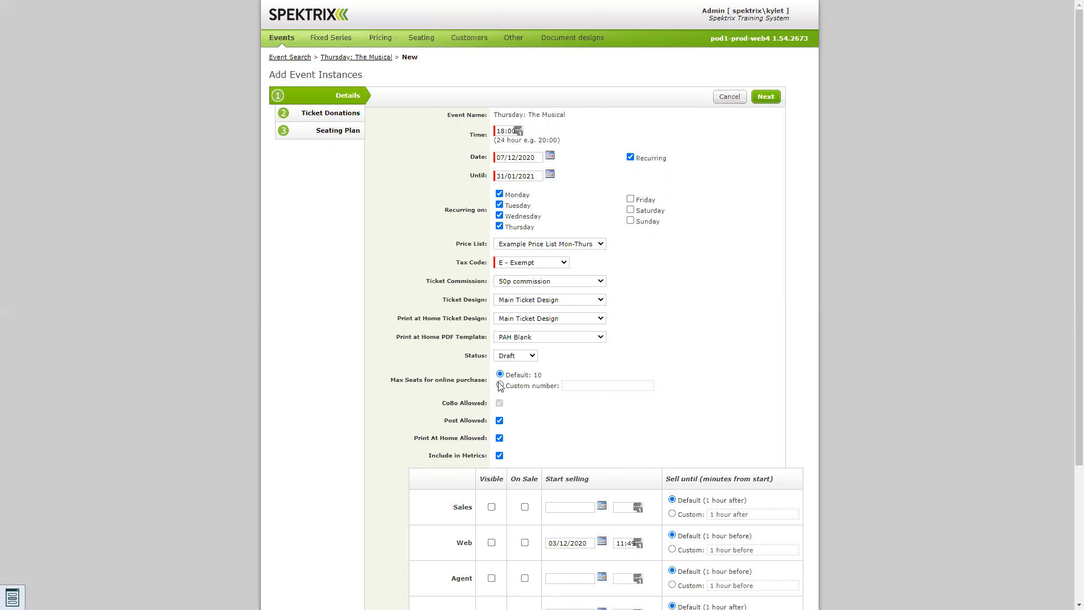
# Step: Set a custom maximum of 5 seats for online purchase
pyautogui.moveTo(390, 381); pyautogui.dragTo(426, 377)
pyautogui.click(430, 374)
pyautogui.click(500, 385)
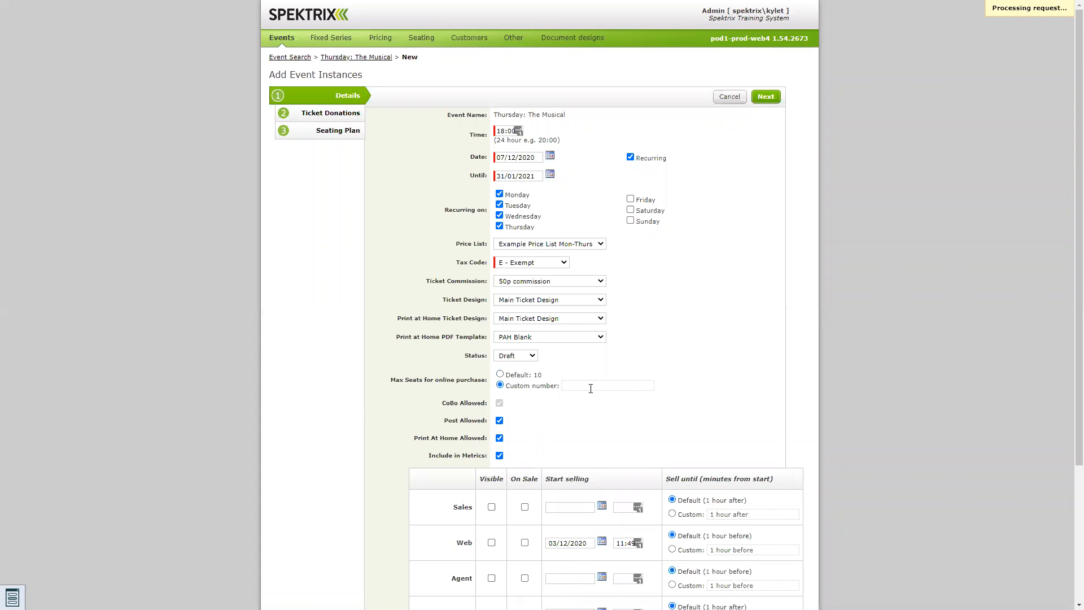
pyautogui.click(590, 385)
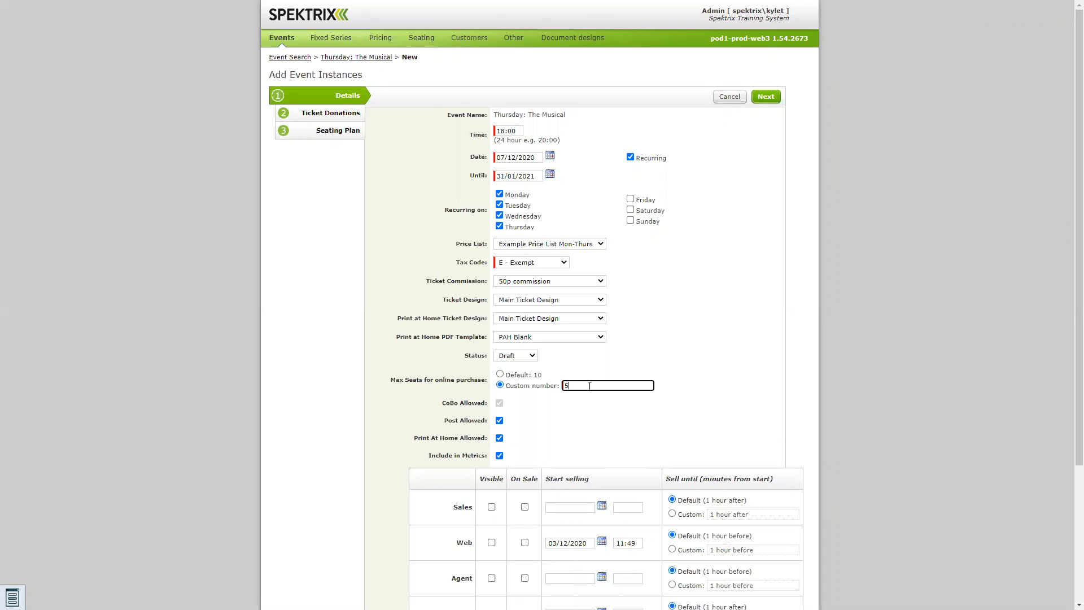
pyautogui.click(590, 401)
pyautogui.click(587, 385)
pyautogui.doubleClick(567, 385)
pyautogui.click(583, 410)
# Step: Turn Post Allowed, Print At Home Allowed and Include in Metrics off and back on
pyautogui.scroll(-1, 479, 396)
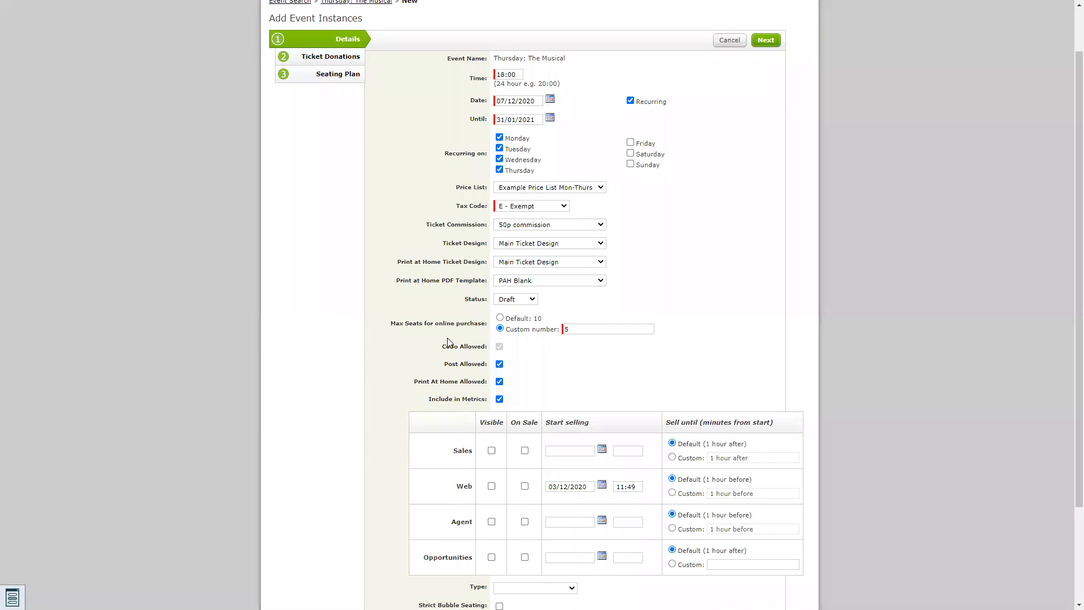
pyautogui.moveTo(441, 346); pyautogui.dragTo(477, 346)
pyautogui.click(511, 347)
pyautogui.moveTo(513, 346); pyautogui.dragTo(472, 347)
pyautogui.click(471, 349)
pyautogui.click(500, 364)
pyautogui.click(500, 382)
pyautogui.click(500, 400)
pyautogui.click(499, 399)
pyautogui.click(500, 382)
pyautogui.click(500, 365)
# Step: Toggle Include in Metrics off and on again, leaving the instances included
pyautogui.scroll(-2, 524, 374)
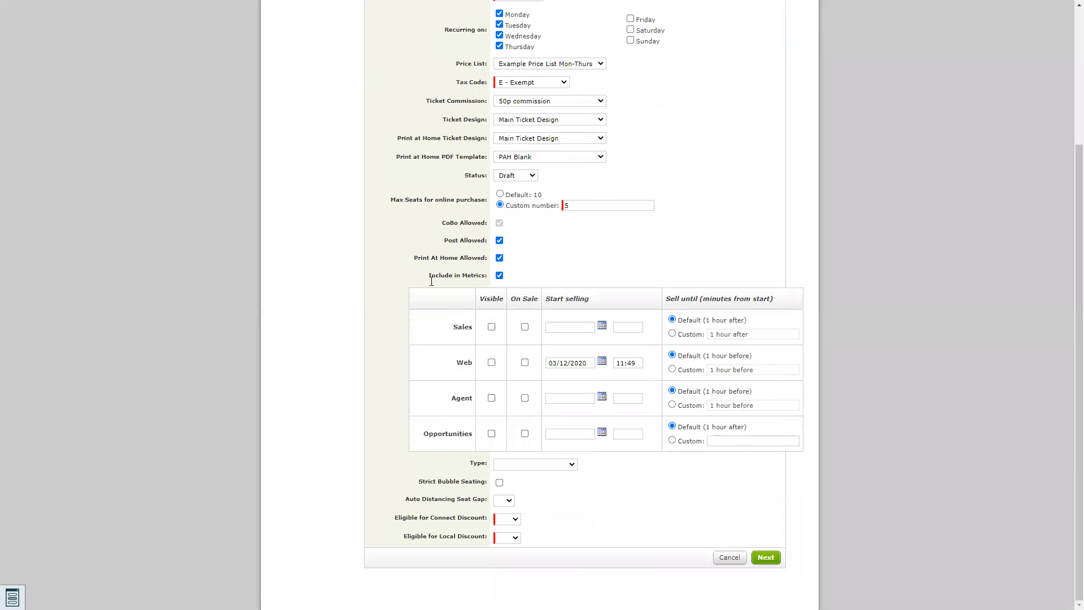
pyautogui.click(500, 275)
pyautogui.click(500, 276)
pyautogui.click(499, 277)
pyautogui.click(499, 277)
pyautogui.moveTo(427, 276); pyautogui.dragTo(542, 278)
pyautogui.click(534, 279)
# Step: Make the instances visible and on sale for the Sales and Web channels only
pyautogui.click(492, 331)
pyautogui.click(491, 363)
pyautogui.click(492, 434)
pyautogui.click(492, 399)
pyautogui.click(492, 399)
pyautogui.click(525, 326)
pyautogui.click(525, 362)
# Step: Clear the Web channel's start selling date and time
pyautogui.click(566, 327)
pyautogui.click(630, 248)
pyautogui.moveTo(591, 363); pyautogui.dragTo(544, 365)
pyautogui.moveTo(638, 366); pyautogui.dragTo(610, 370)
pyautogui.click(573, 328)
pyautogui.click(632, 258)
pyautogui.moveTo(587, 360); pyautogui.dragTo(487, 358)
pyautogui.moveTo(637, 361); pyautogui.dragTo(532, 353)
pyautogui.press('BackSpace')
pyautogui.press('BackSpace')
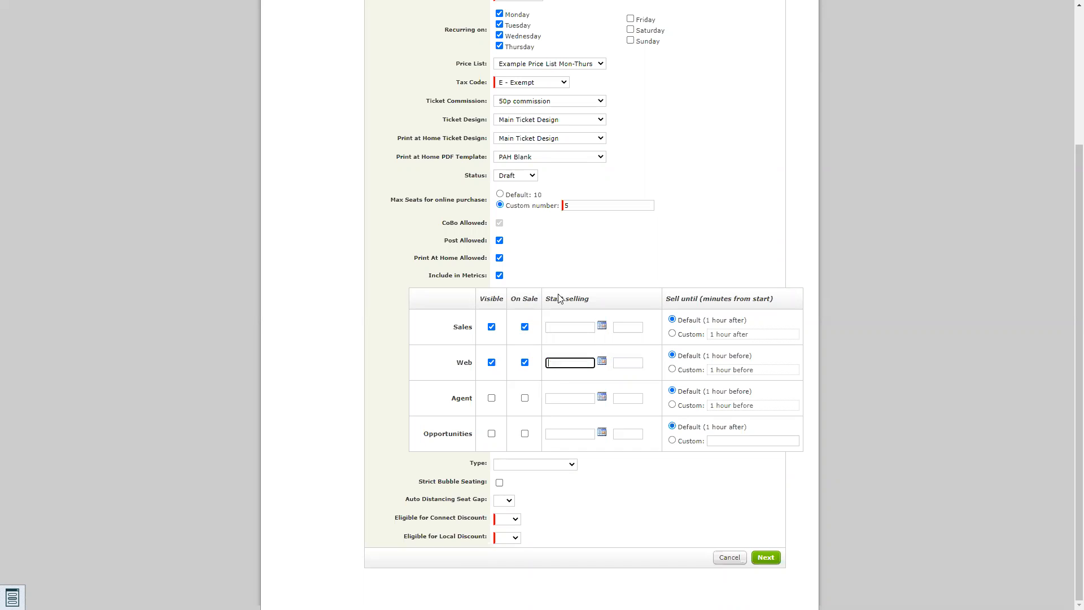
pyautogui.click(652, 241)
# Step: Try a custom sell-until limit of 30 mins before the start for the Sales channel
pyautogui.click(672, 334)
pyautogui.moveTo(762, 339); pyautogui.dragTo(702, 337)
pyautogui.write('2')
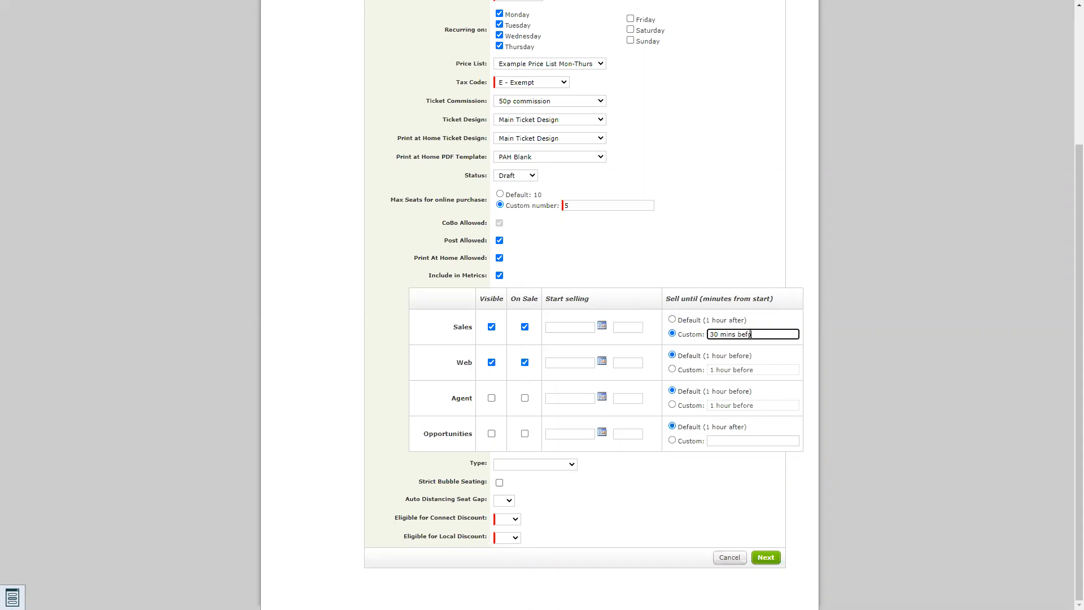
# Step: Give the Web channel a custom sell-until limit of 1 hour before and return Sales to its default limit
pyautogui.click(672, 369)
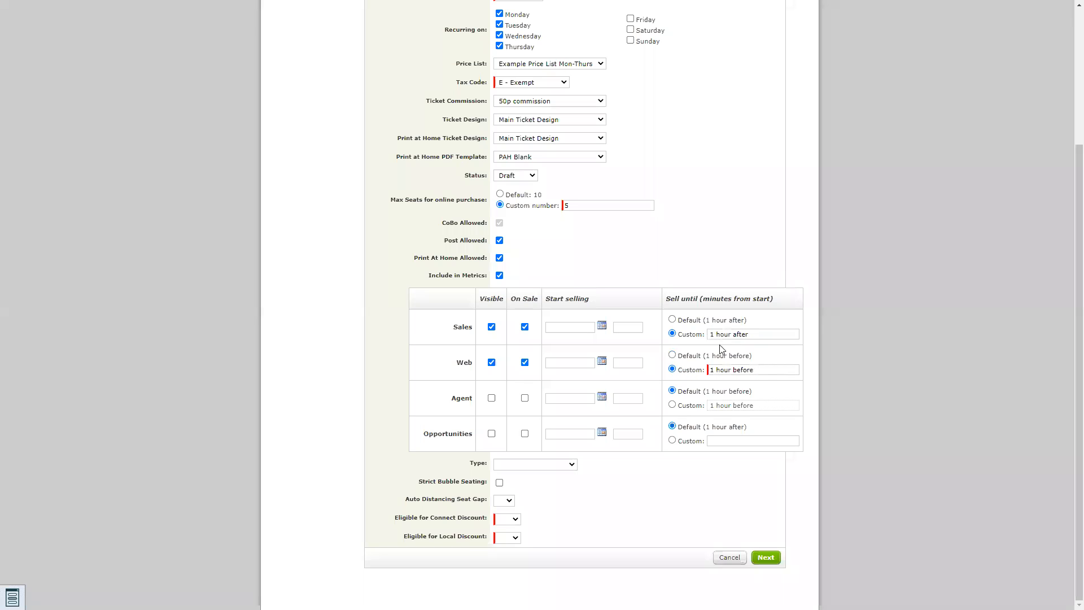
pyautogui.moveTo(778, 370); pyautogui.dragTo(656, 376)
pyautogui.write('30')
pyautogui.click(672, 320)
pyautogui.moveTo(764, 371); pyautogui.dragTo(705, 372)
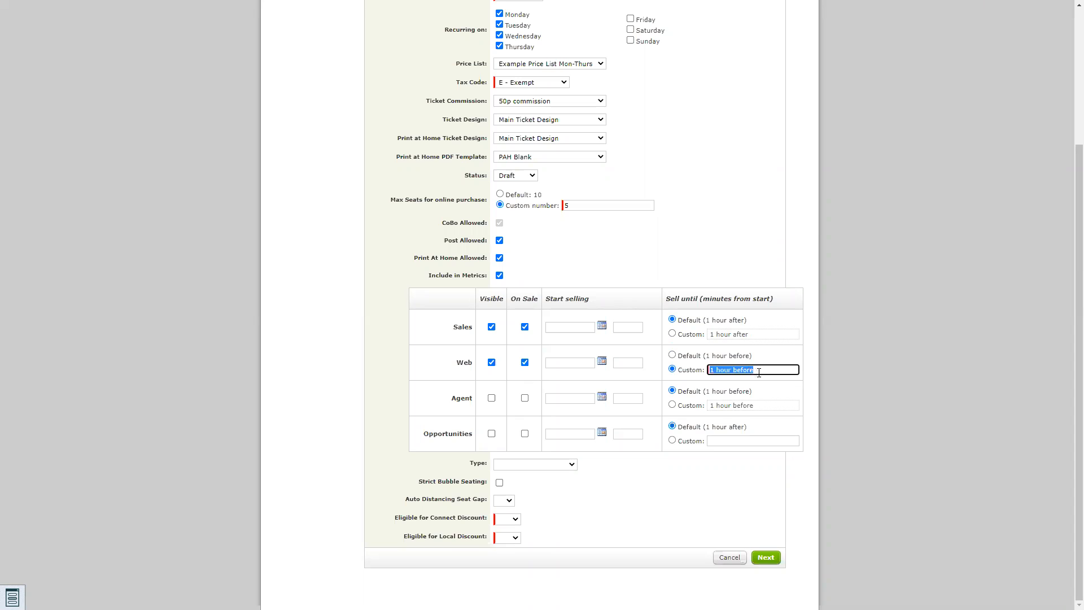
pyautogui.click(759, 373)
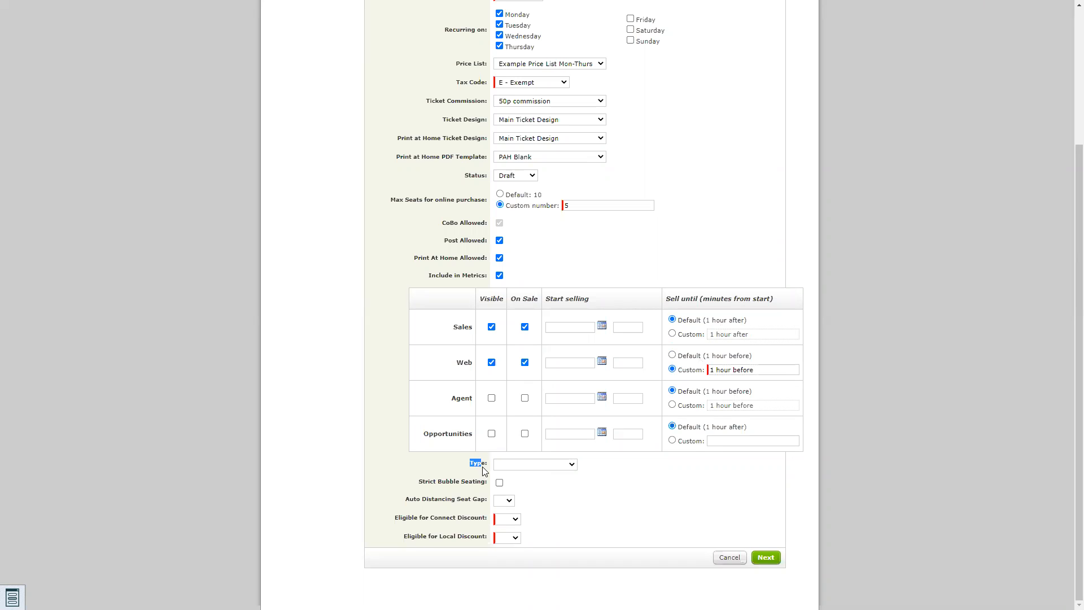
# Step: Try Relaxed Performance as the type for the instances and return the type to blank
pyautogui.moveTo(477, 481); pyautogui.dragTo(446, 473)
pyautogui.click(447, 472)
pyautogui.click(535, 465)
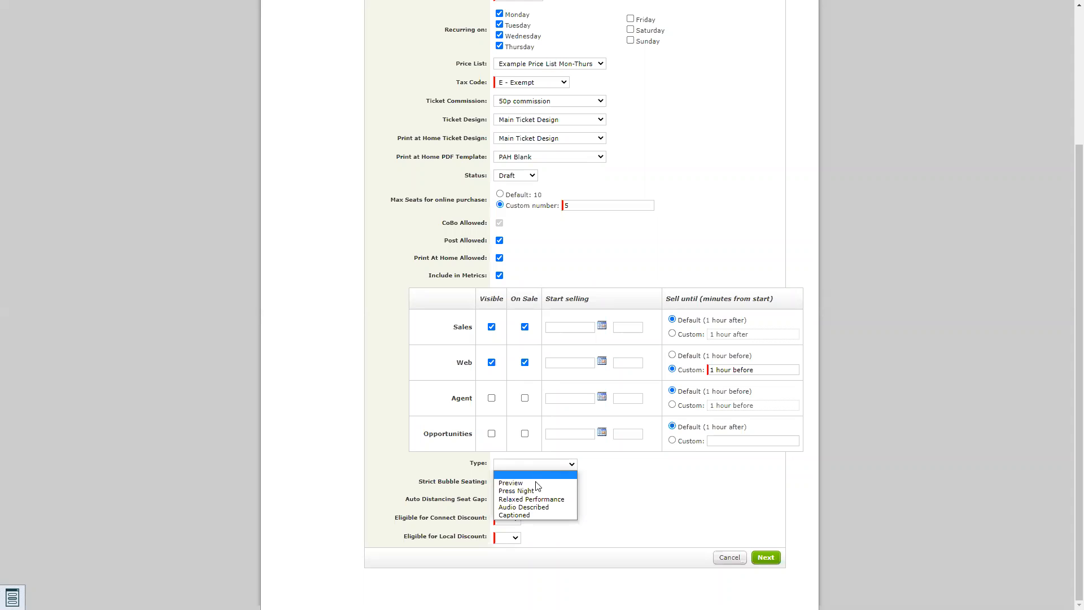
pyautogui.click(559, 500)
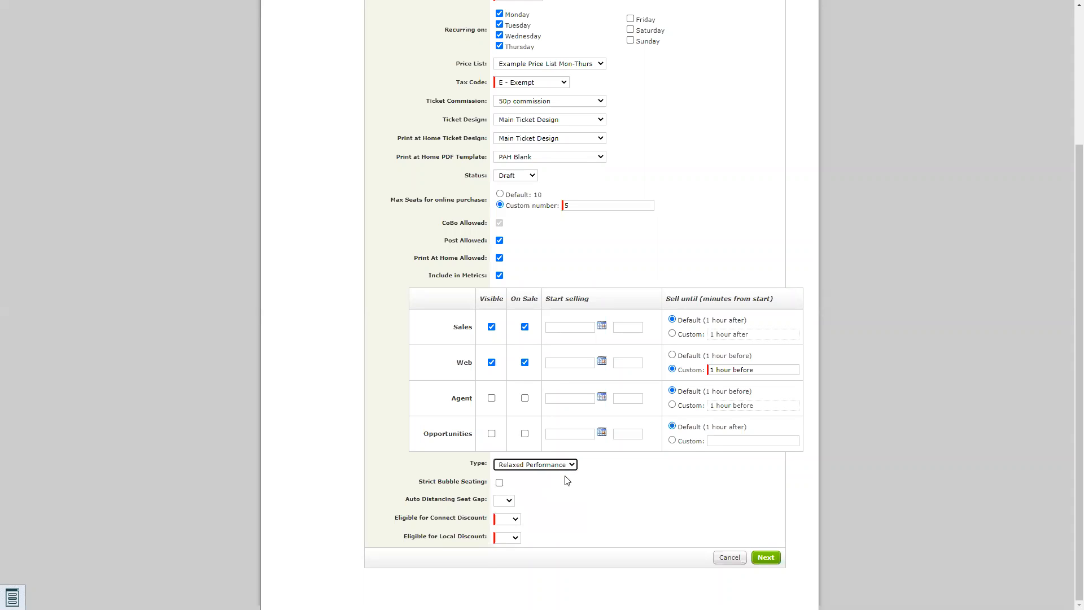
pyautogui.click(569, 467)
pyautogui.click(609, 473)
pyautogui.click(536, 466)
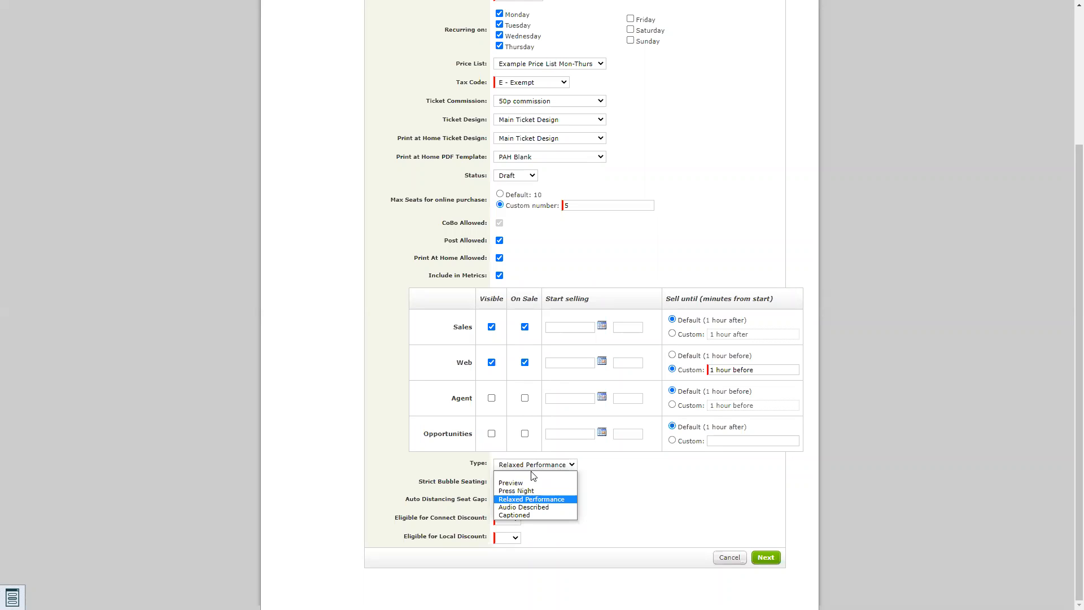
pyautogui.click(528, 476)
# Step: Set both Eligible for Connect Discount and Eligible for Local Discount to No
pyautogui.click(513, 518)
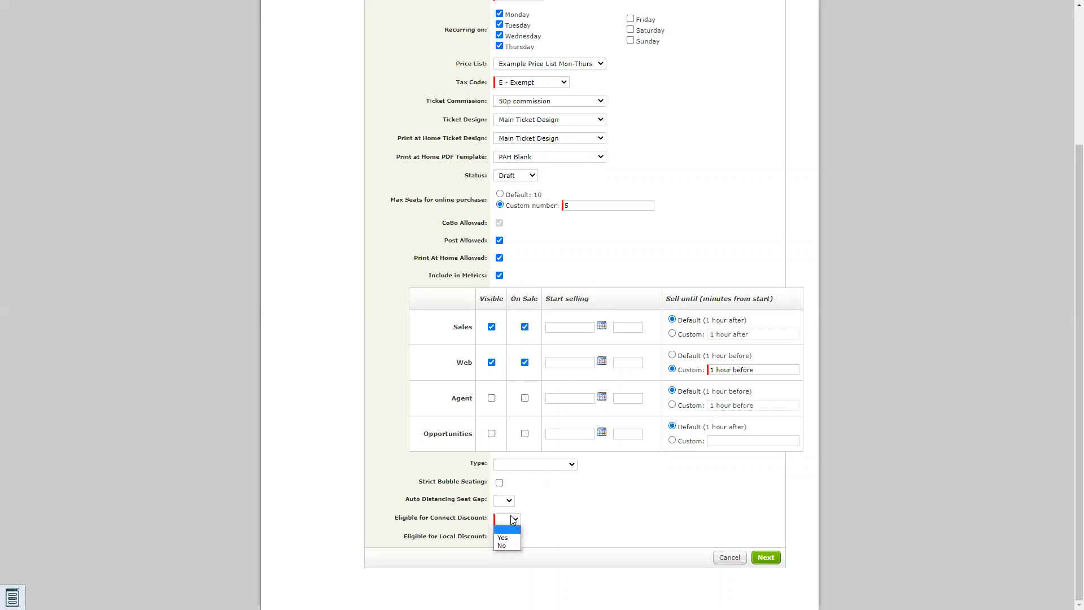
pyautogui.click(505, 542)
pyautogui.click(514, 537)
pyautogui.click(501, 563)
pyautogui.click(458, 529)
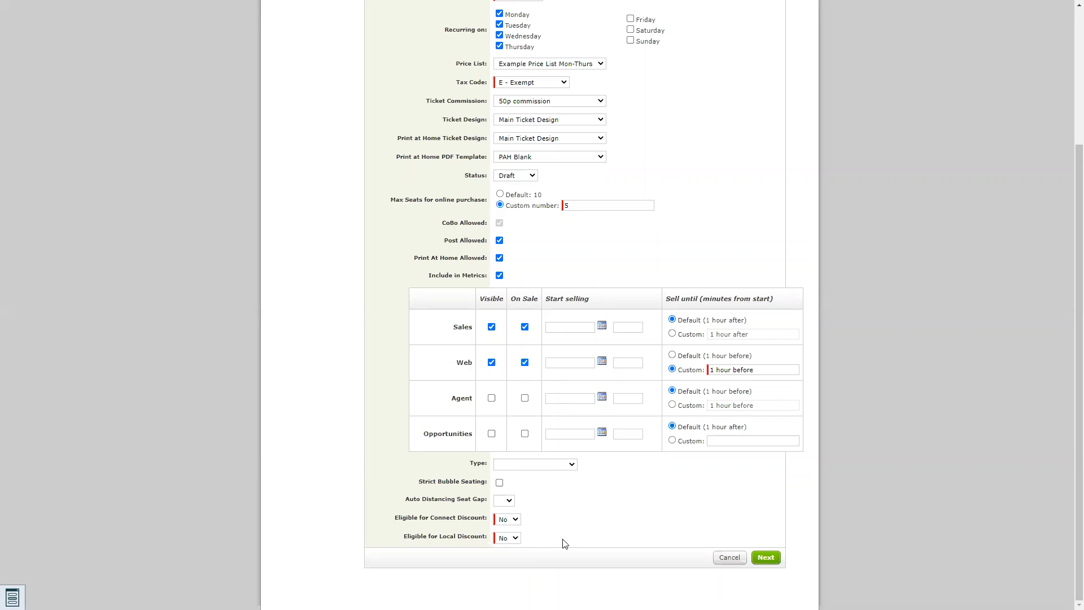
# Step: Try the Strict Bubble Seating and Auto Distancing Seat Gap options and return both to unset
pyautogui.moveTo(436, 519); pyautogui.dragTo(437, 507)
pyautogui.click(420, 499)
pyautogui.moveTo(420, 483); pyautogui.dragTo(485, 480)
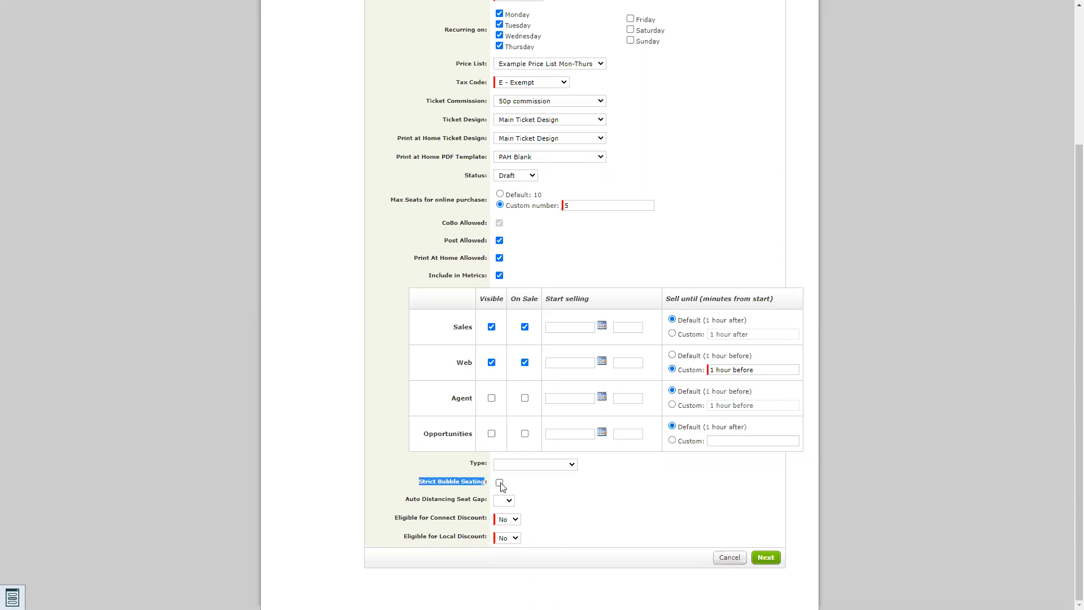
pyautogui.click(500, 483)
pyautogui.click(504, 501)
pyautogui.click(502, 529)
pyautogui.click(533, 499)
pyautogui.click(510, 501)
pyautogui.click(500, 485)
pyautogui.click(501, 484)
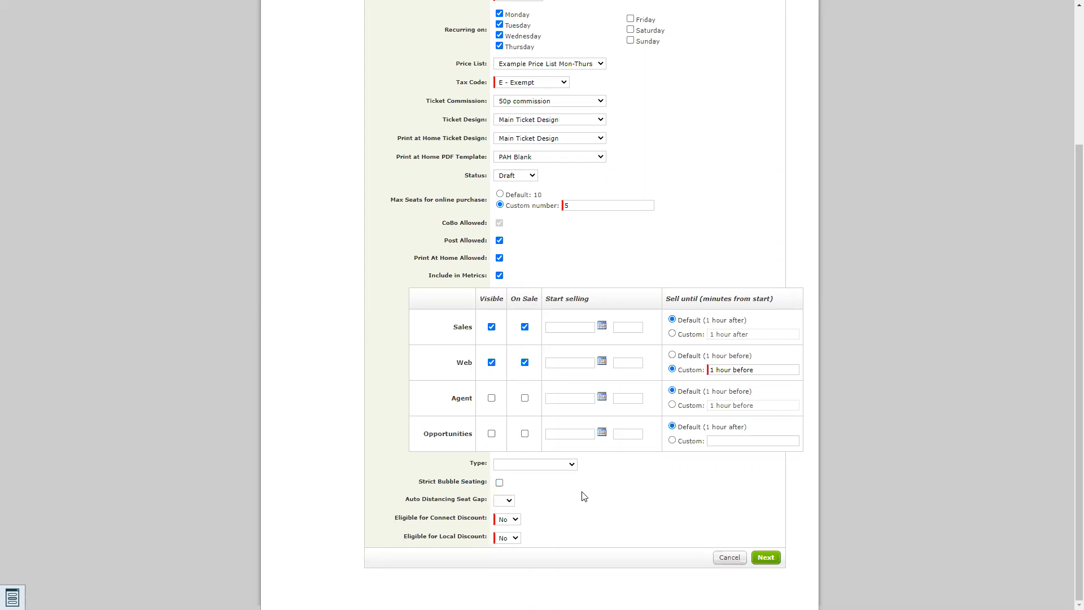
# Step: Review the instance details and continue to the Ticket Donations stage
pyautogui.scroll(5, 416, 337)
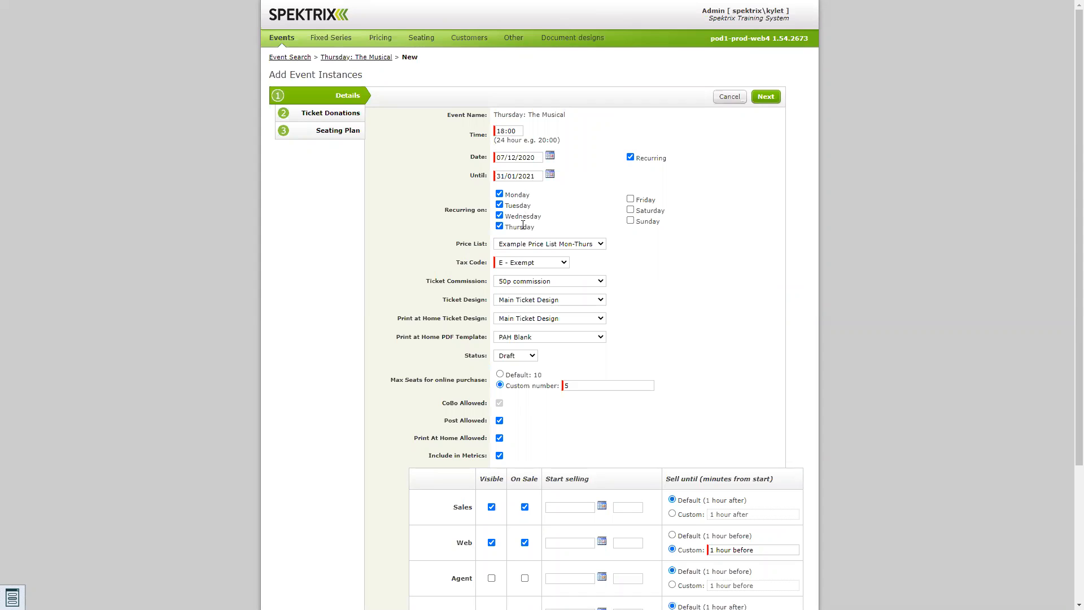
pyautogui.click(535, 157)
pyautogui.scroll(-4, 531, 186)
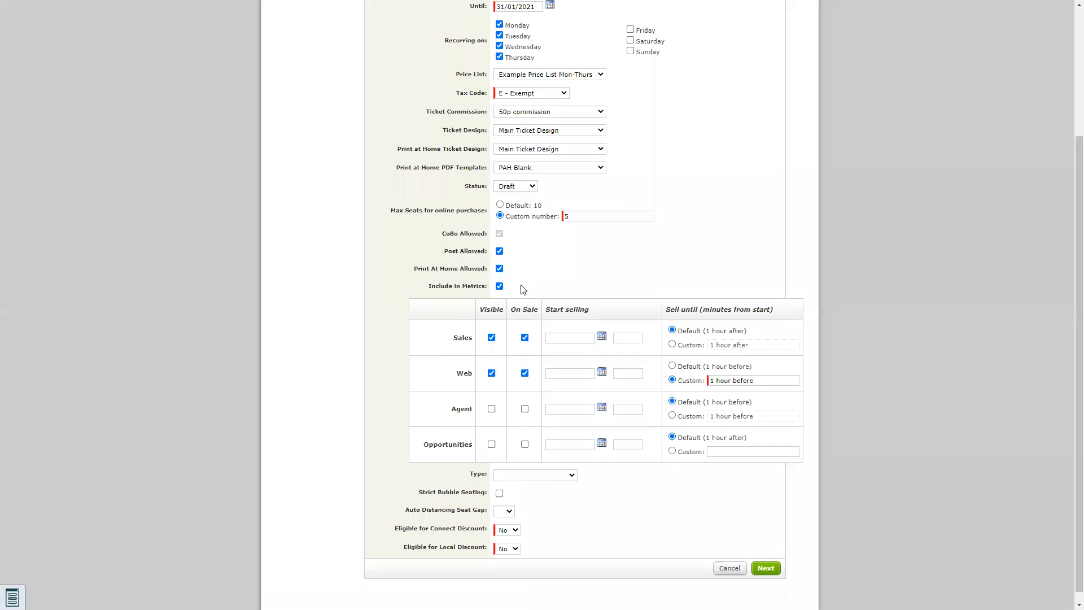
pyautogui.click(766, 557)
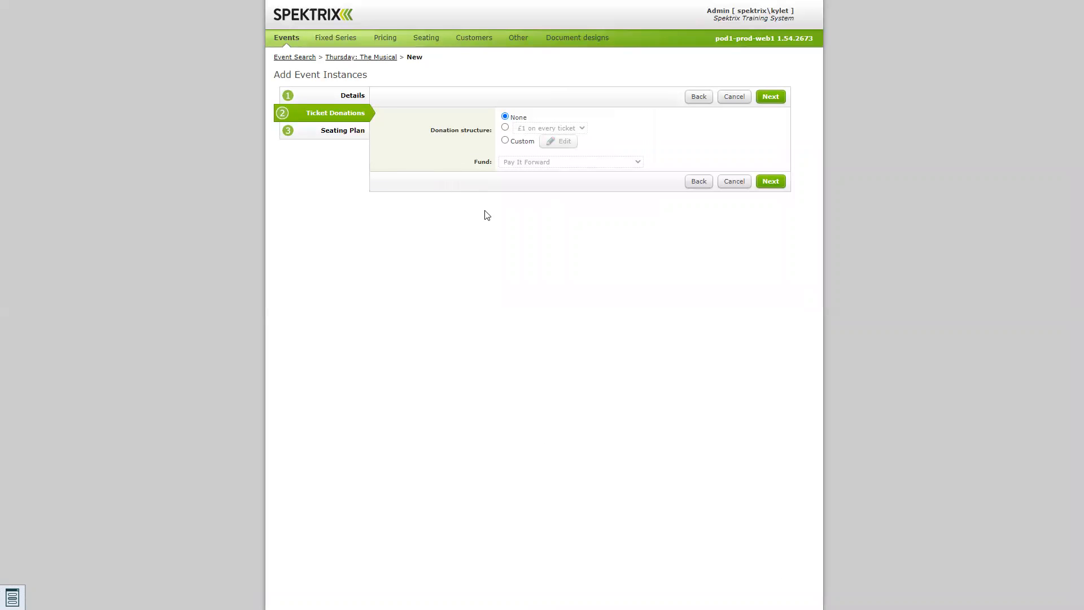
# Step: Try the preset "£1 on every ticket" donation structure
pyautogui.click(504, 128)
pyautogui.click(539, 127)
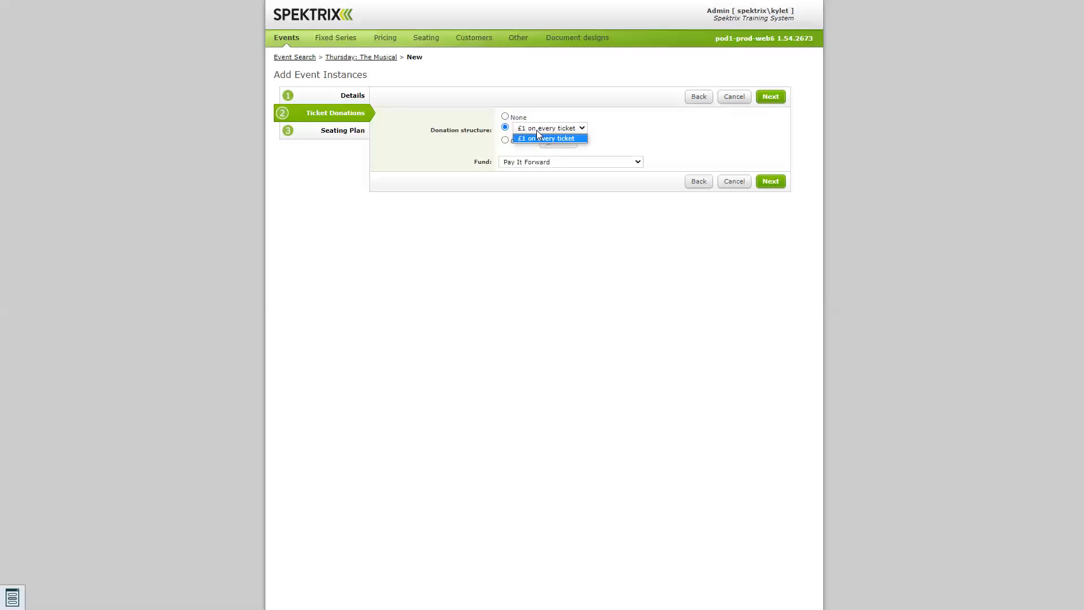
pyautogui.click(612, 113)
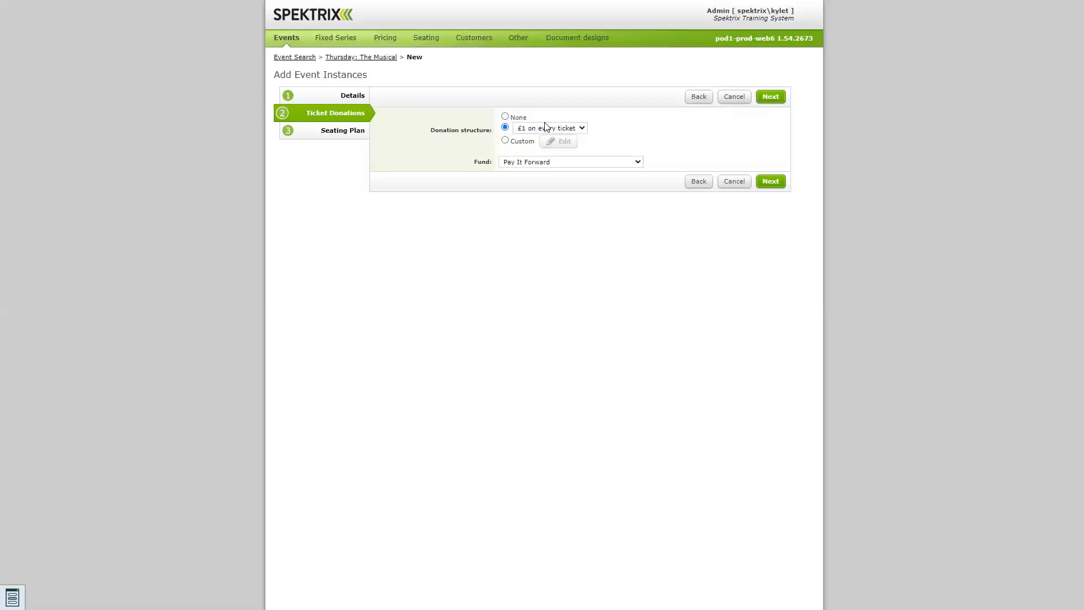
# Step: Try a custom ticket donation with a global 2% of the ticket price and view the available donation funds
pyautogui.click(506, 141)
pyautogui.click(547, 141)
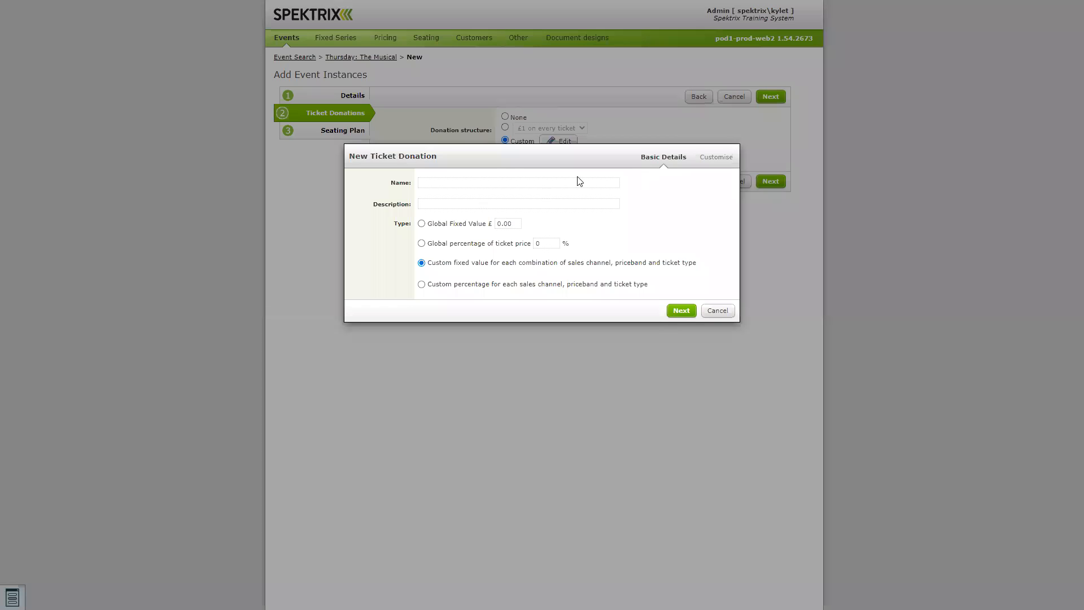
pyautogui.click(421, 244)
pyautogui.click(546, 244)
pyautogui.write('2')
pyautogui.click(683, 311)
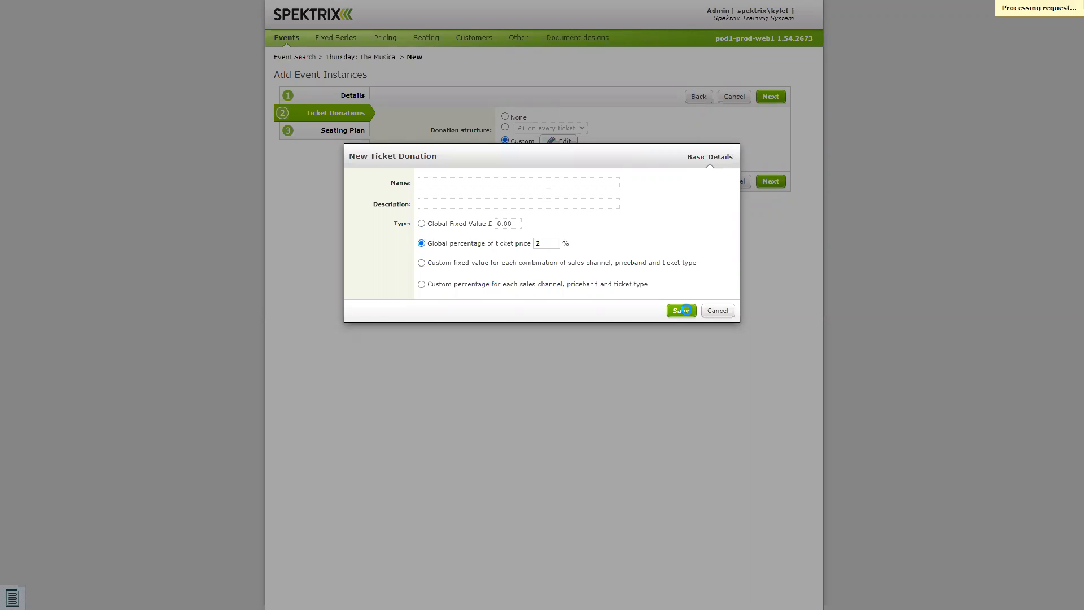
pyautogui.click(540, 162)
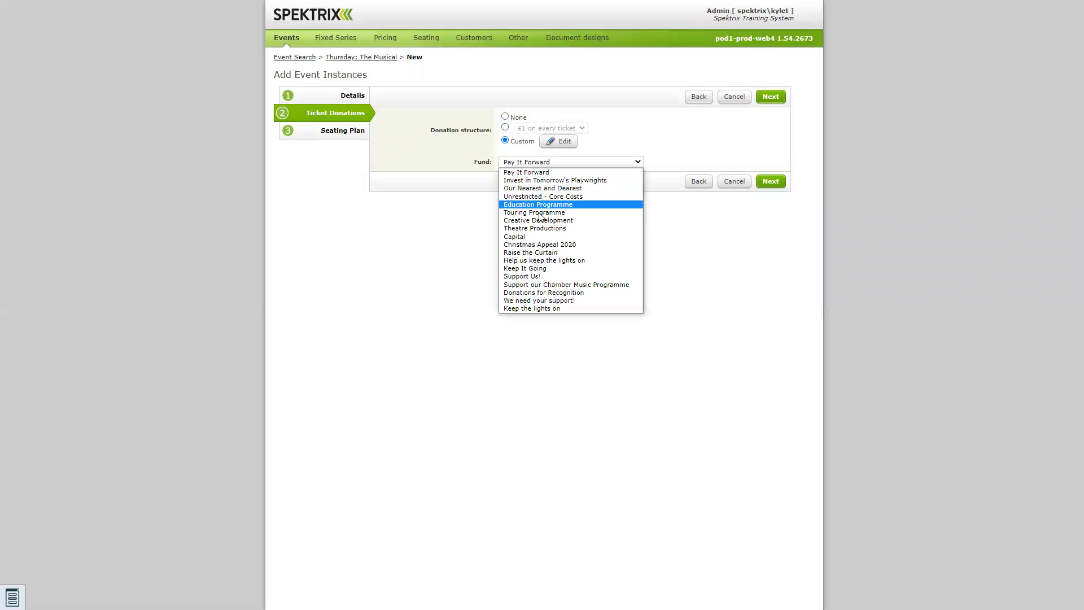
pyautogui.click(600, 133)
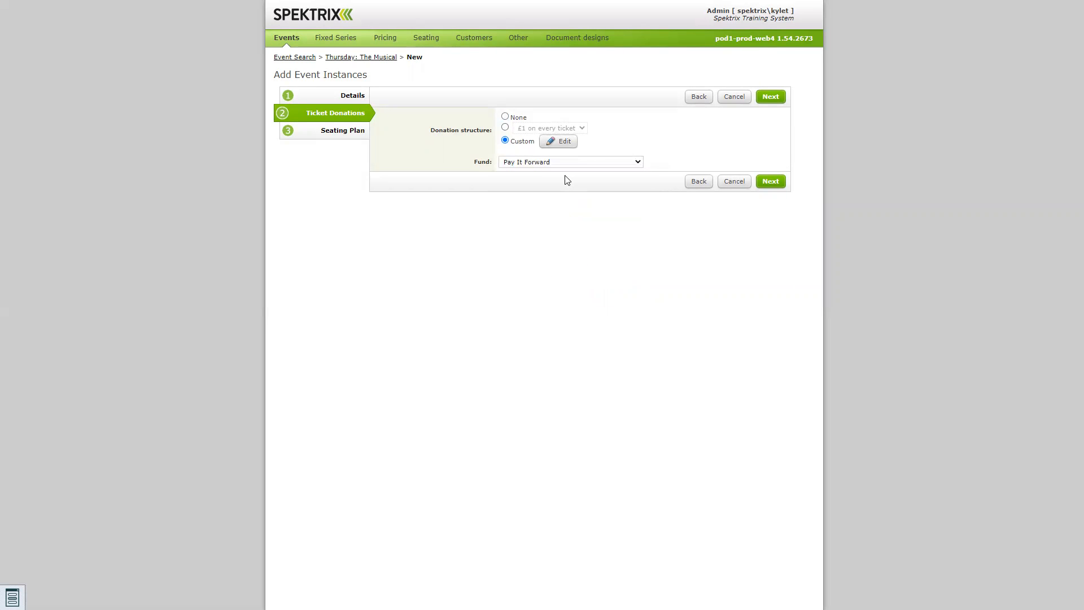
# Step: Set the donation structure to None and continue to the Seating Plan stage
pyautogui.click(506, 117)
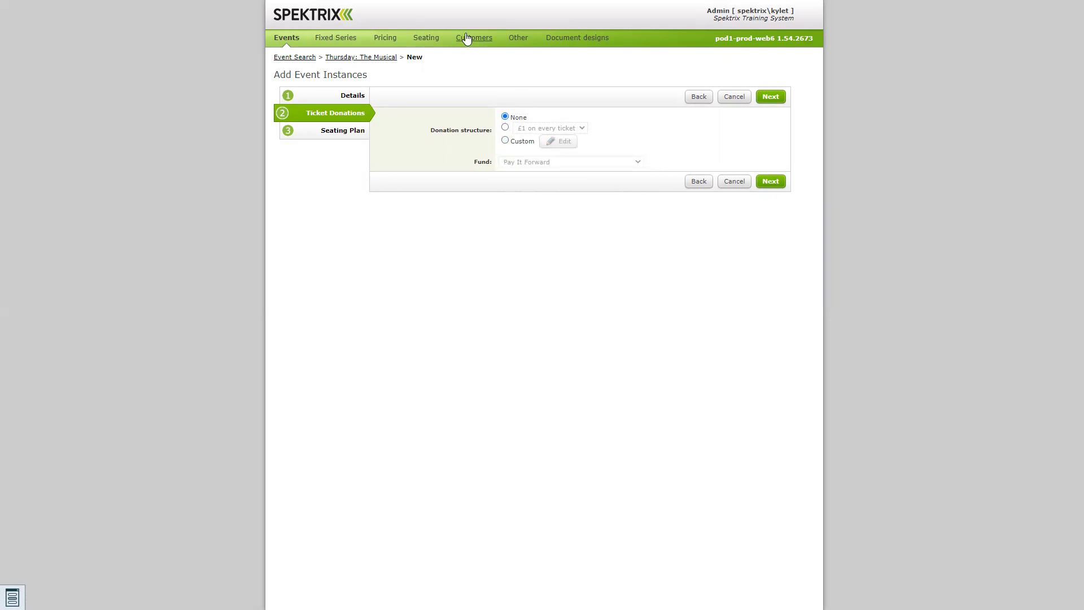
pyautogui.click(774, 97)
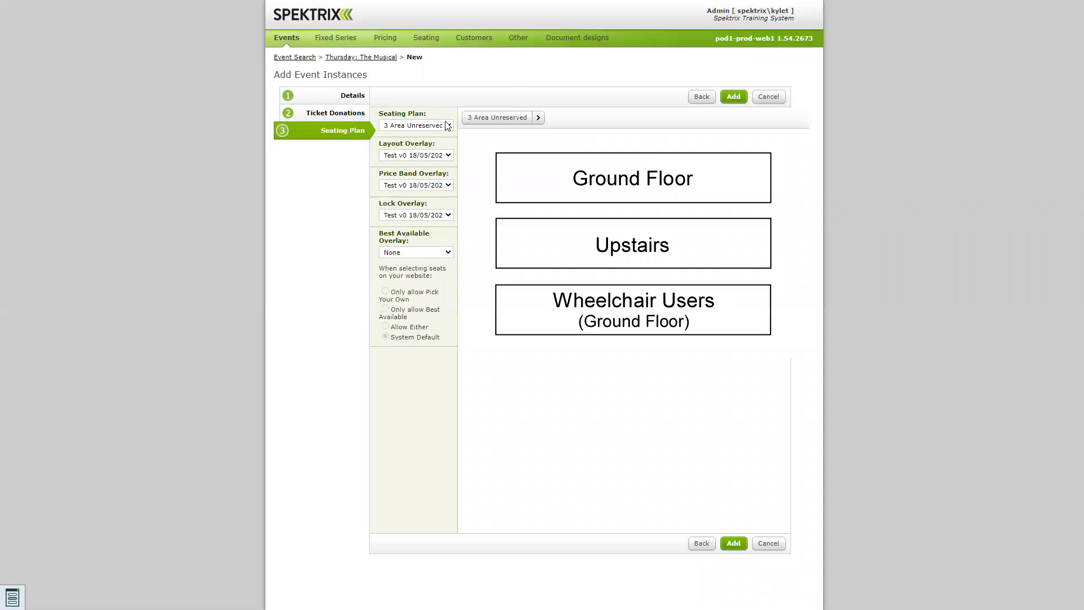
# Step: Choose the Standard Theatre Unreserved seating plan for the instances
pyautogui.click(448, 125)
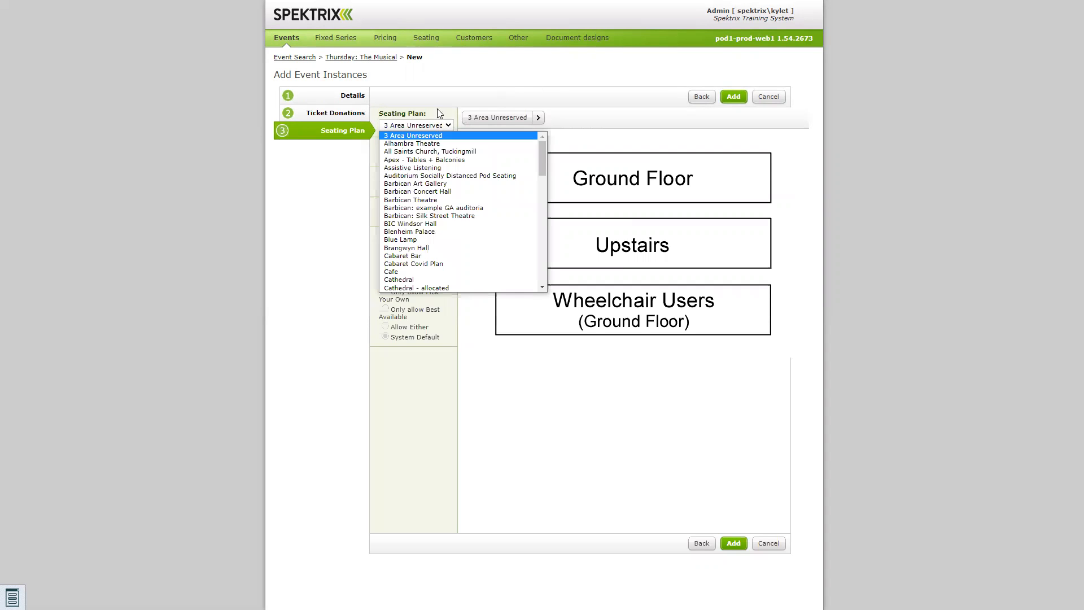
pyautogui.scroll(-20, 430, 169)
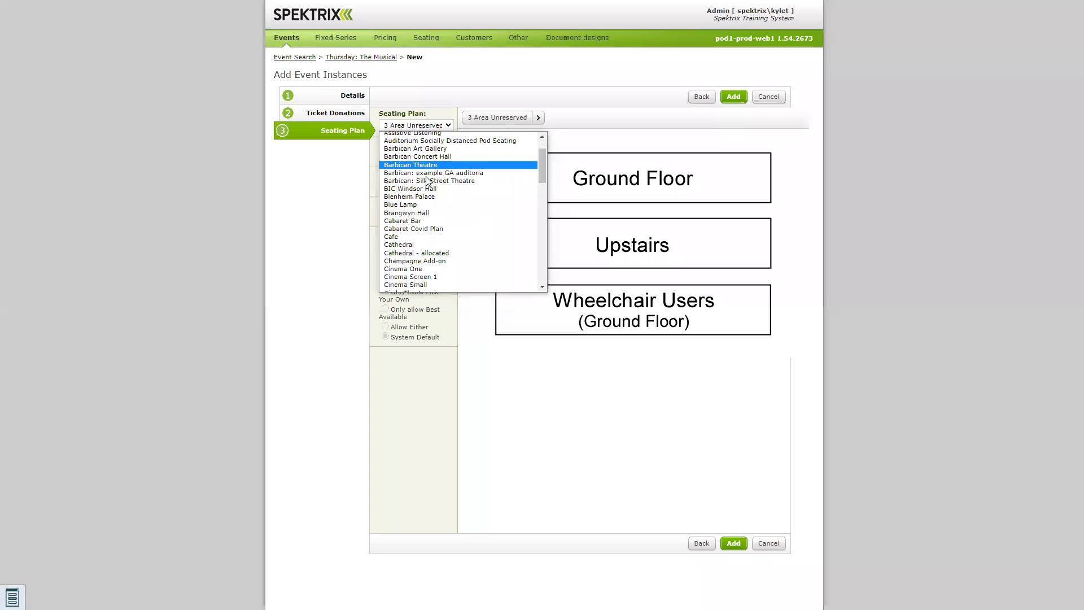
pyautogui.scroll(20, 434, 195)
pyautogui.scroll(-16, 448, 206)
pyautogui.scroll(-2, 452, 202)
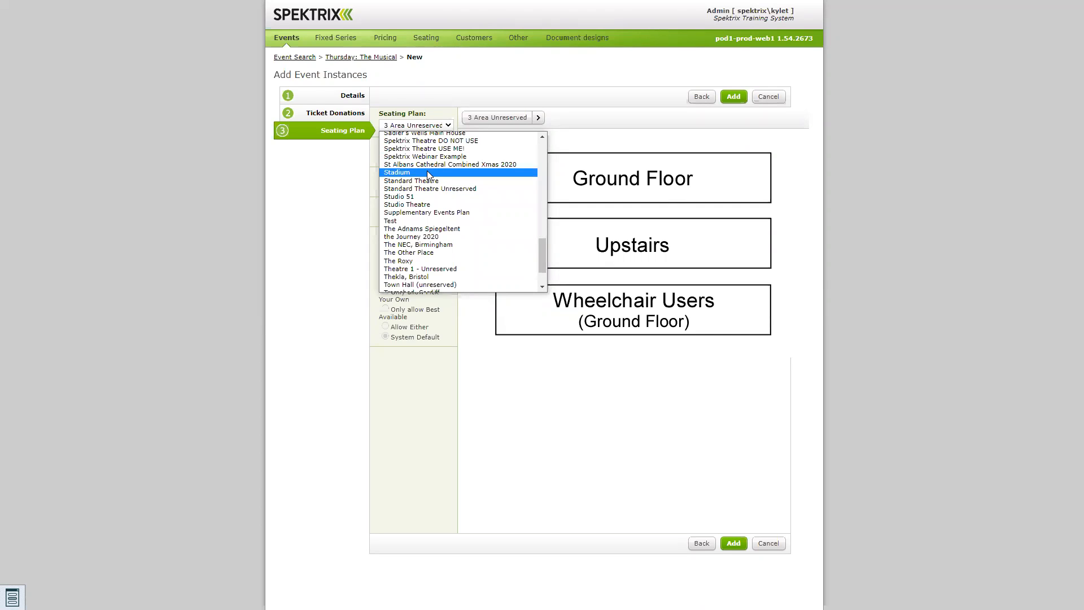
pyautogui.scroll(5, 428, 175)
pyautogui.write('sta')
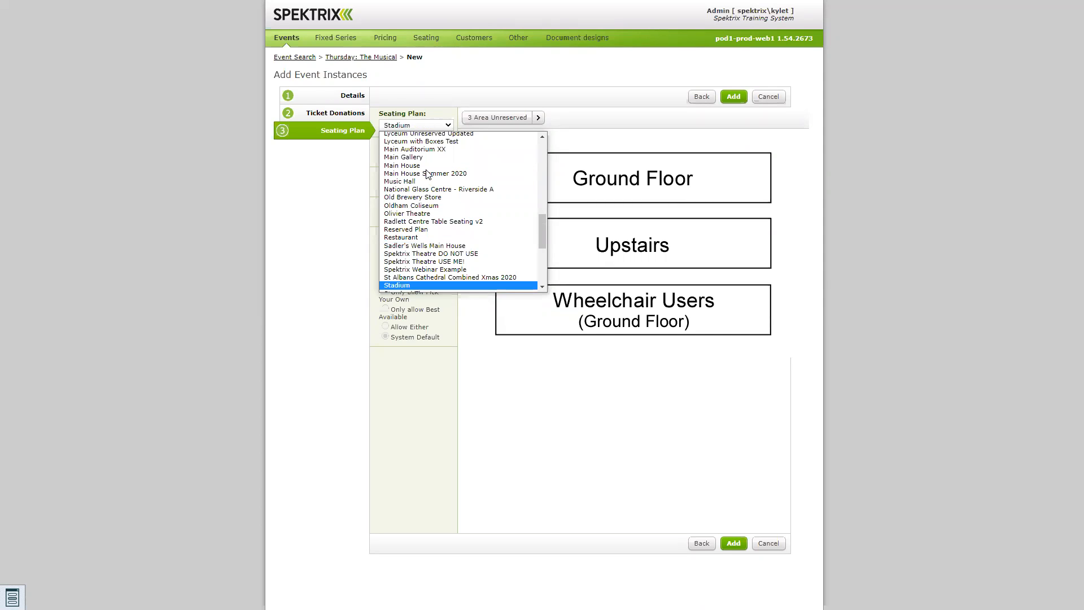
pyautogui.scroll(-5, 444, 238)
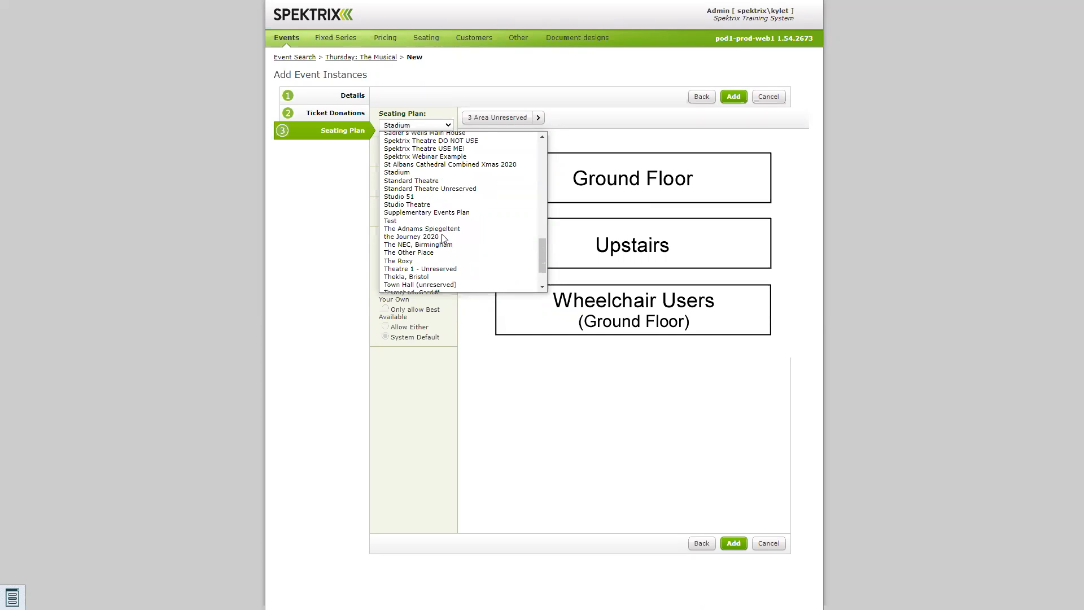
pyautogui.click(415, 182)
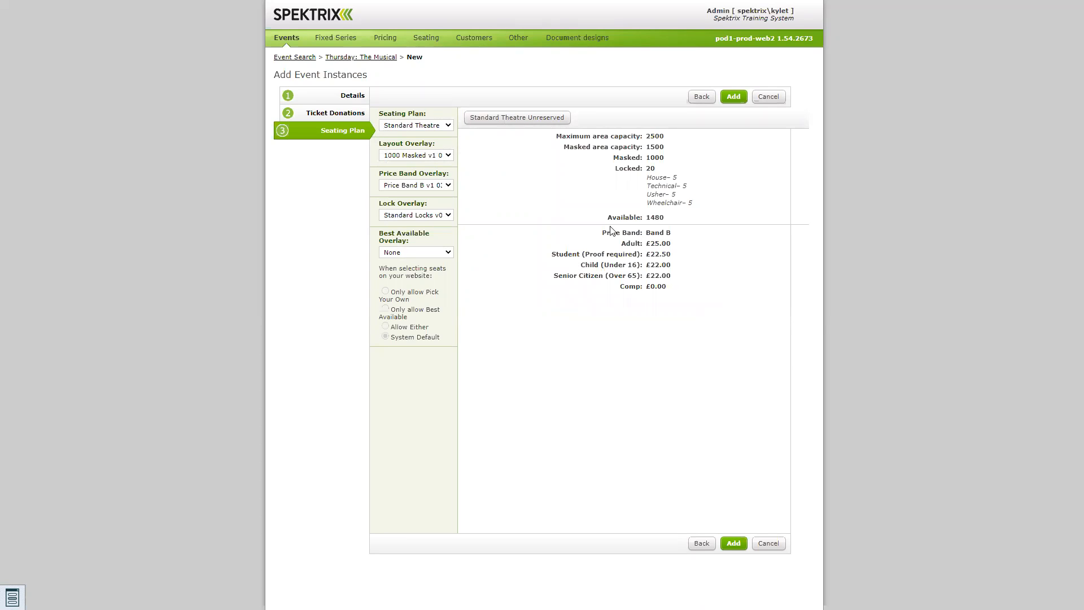
# Step: Try the Standard Layout v0 03/12/2020 layout overlay and examine its maximum, masked, locked and available capacity figures
pyautogui.click(448, 154)
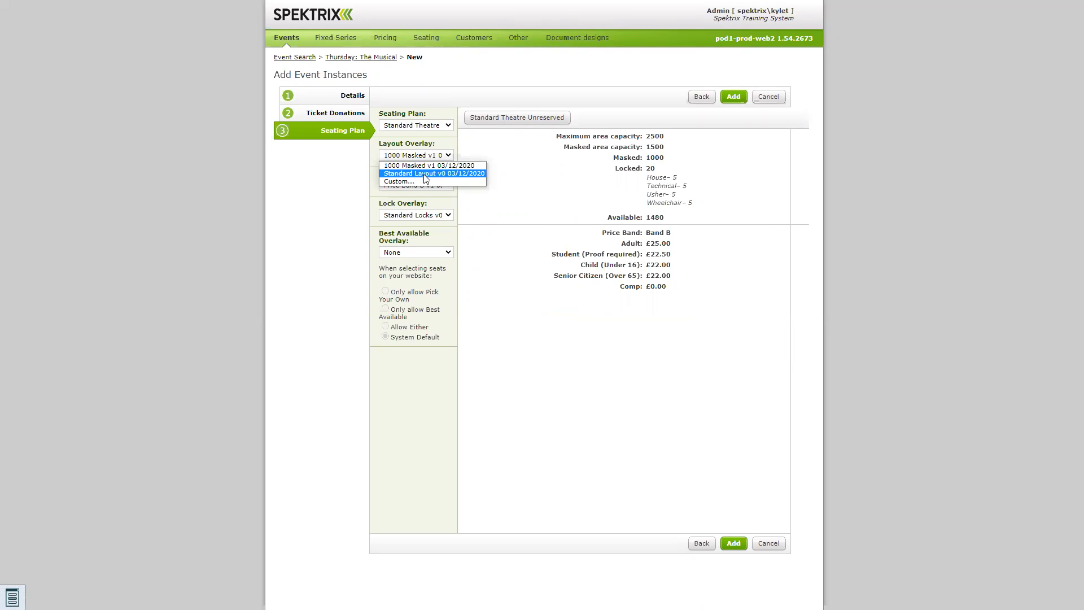
pyautogui.click(425, 173)
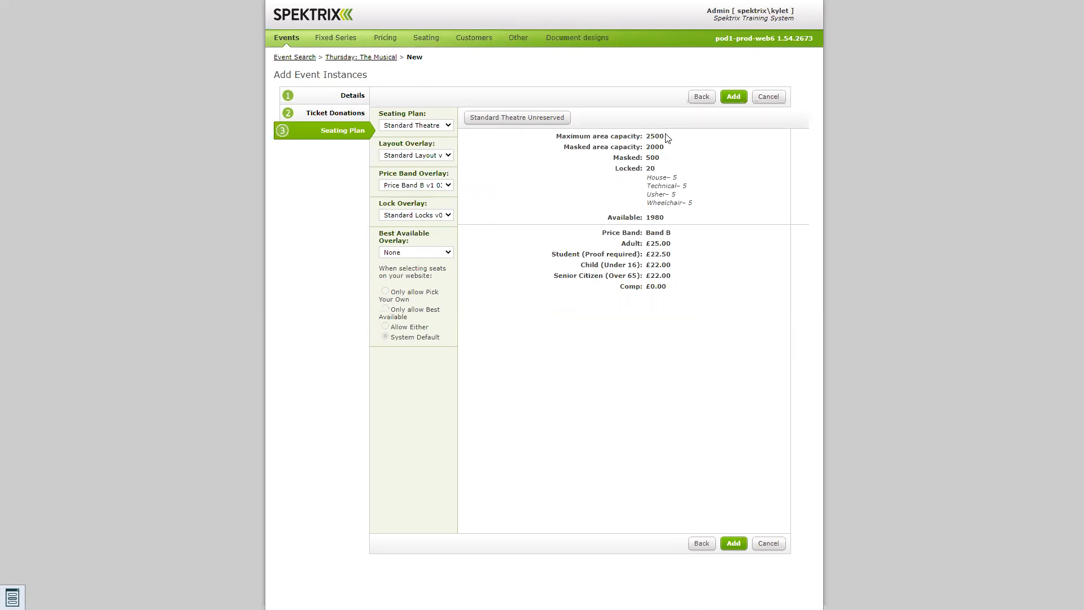
pyautogui.moveTo(668, 138); pyautogui.dragTo(584, 138)
pyautogui.moveTo(659, 146); pyautogui.dragTo(654, 143)
pyautogui.click(670, 157)
pyautogui.moveTo(645, 160); pyautogui.dragTo(656, 159)
pyautogui.click(665, 166)
pyautogui.moveTo(671, 216); pyautogui.dragTo(646, 218)
pyautogui.moveTo(703, 203); pyautogui.dragTo(650, 187)
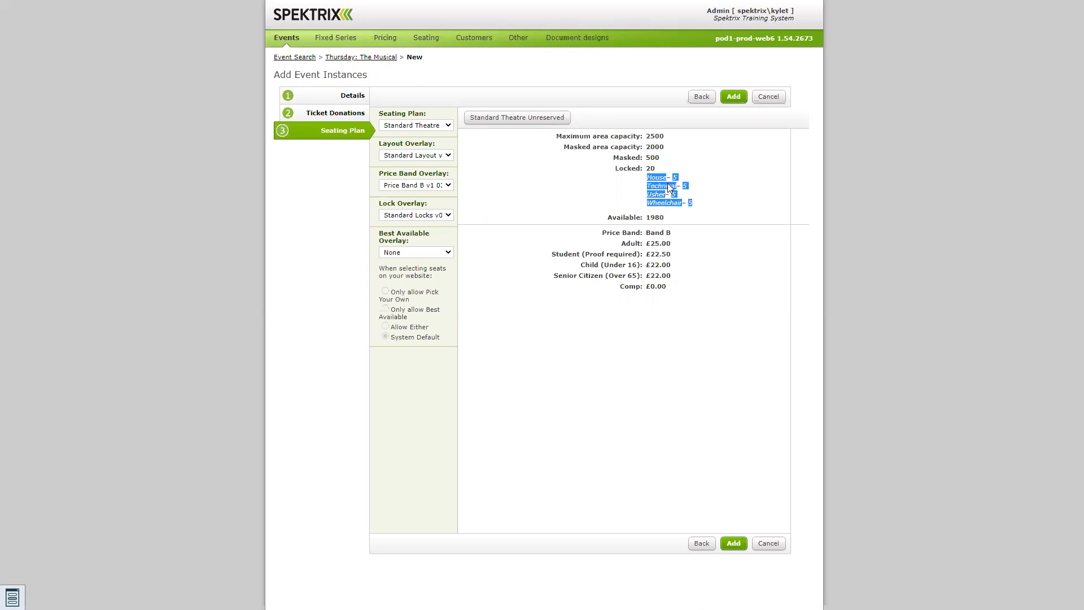
# Step: Try the 1000 Masked v1 layout, Price Band B v1 and Standard Locks - 10 WC v1 overlays
pyautogui.click(430, 156)
pyautogui.click(430, 165)
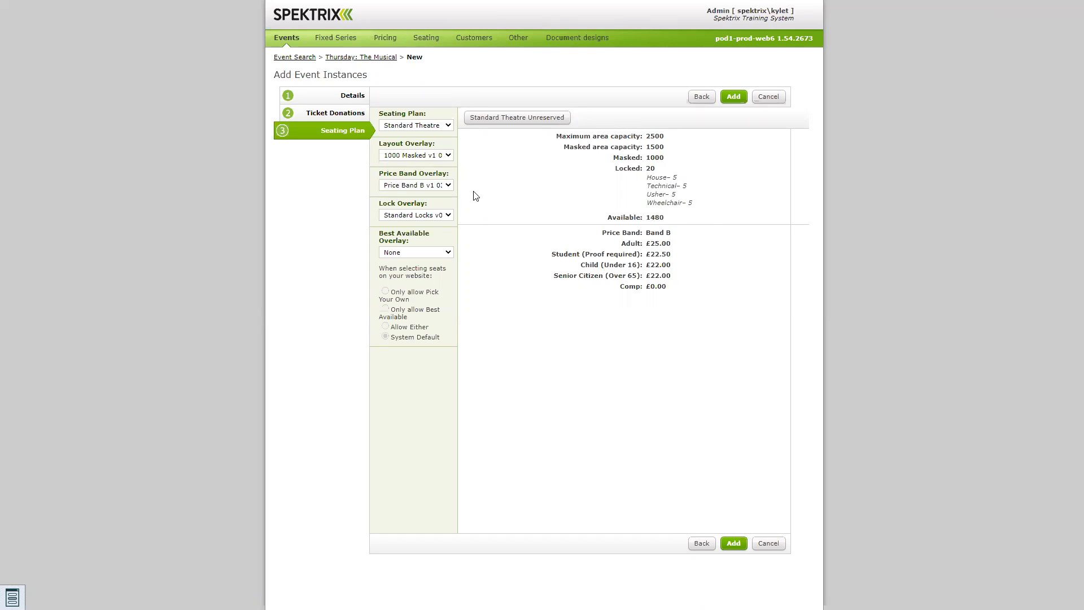
pyautogui.click(442, 185)
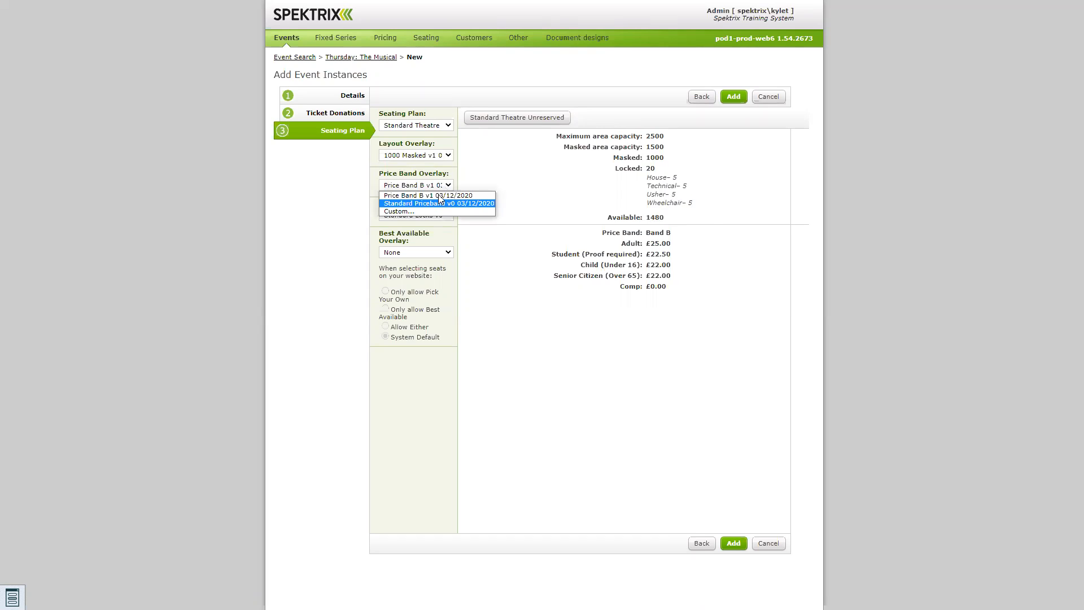
pyautogui.click(429, 196)
pyautogui.click(436, 215)
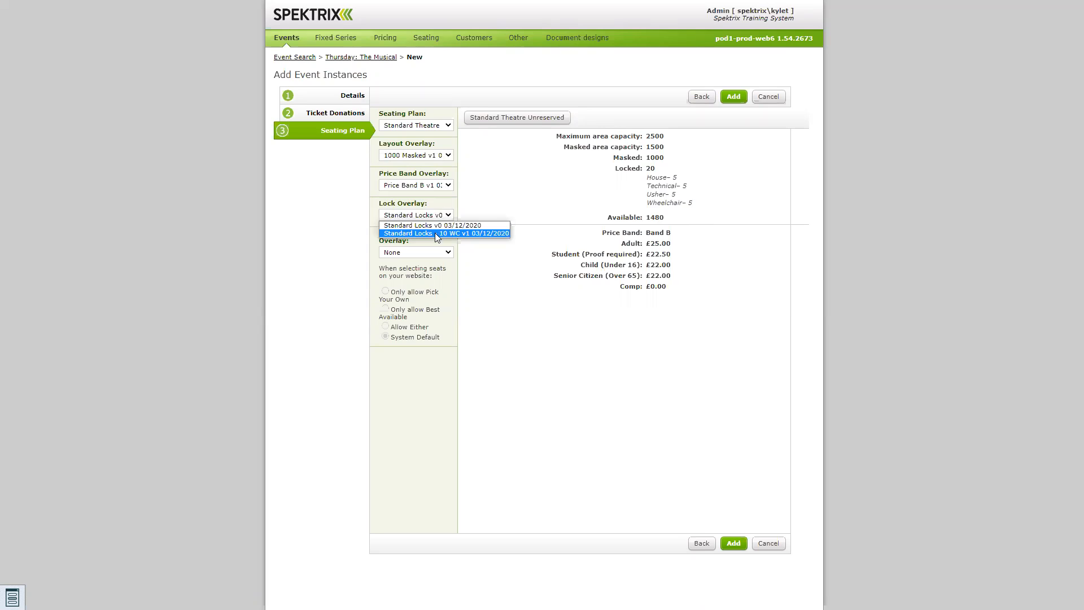
pyautogui.click(436, 234)
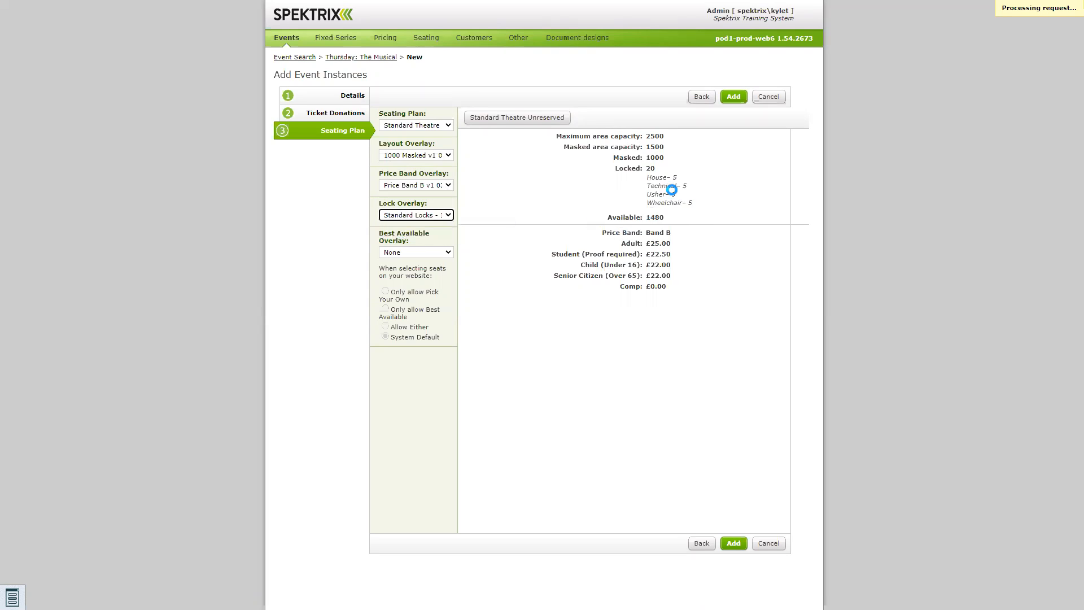
# Step: Set the layout, price band and lock overlays to Standard Layout v0, Standard Priceband v0 and Standard Locks v0
pyautogui.click(428, 157)
pyautogui.click(418, 173)
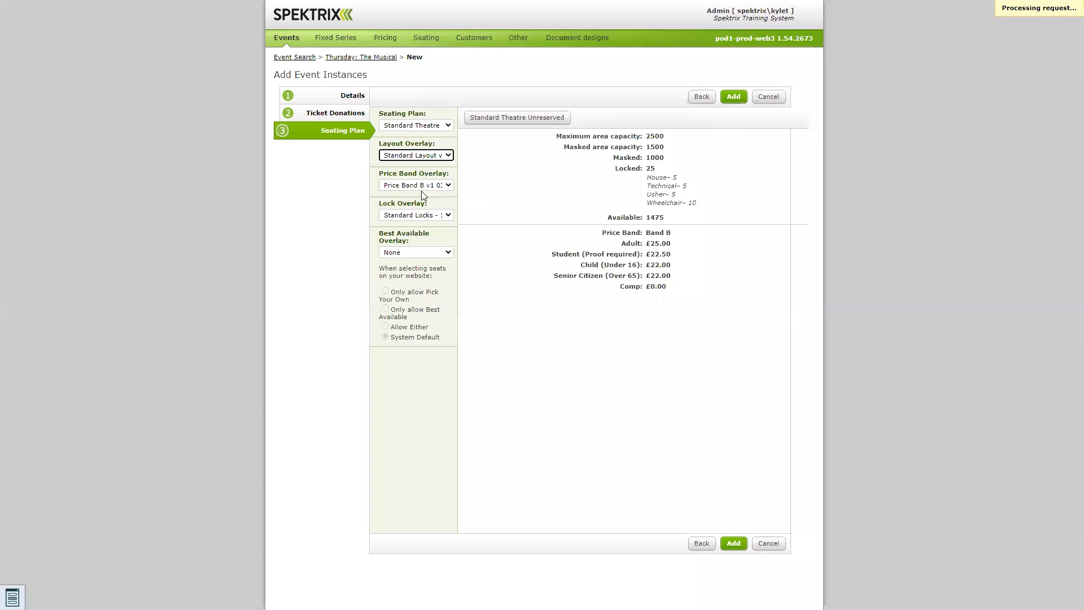
pyautogui.click(421, 186)
pyautogui.click(423, 203)
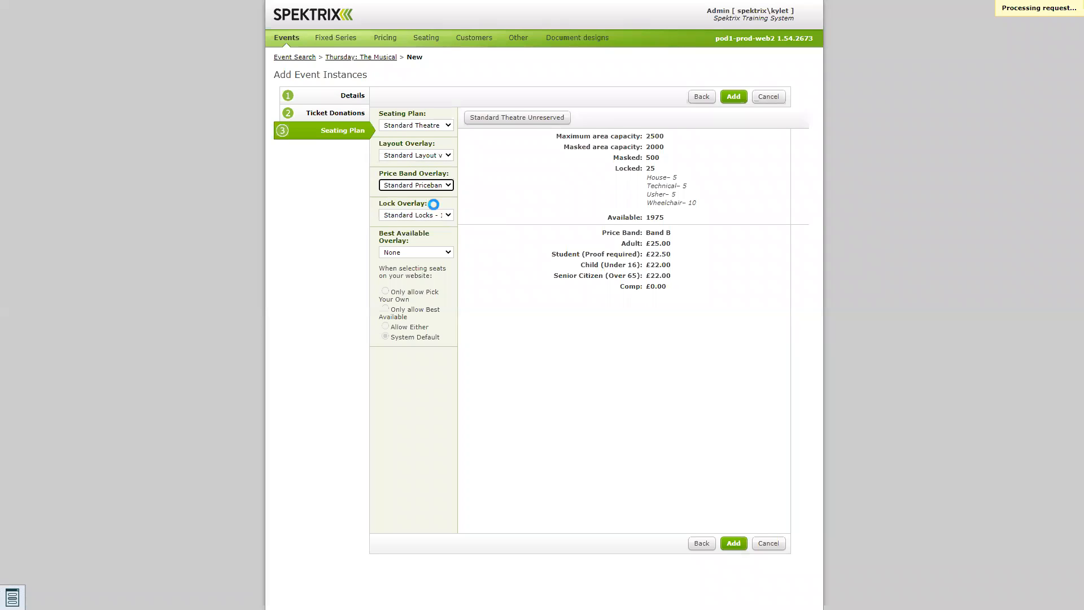
pyautogui.click(446, 219)
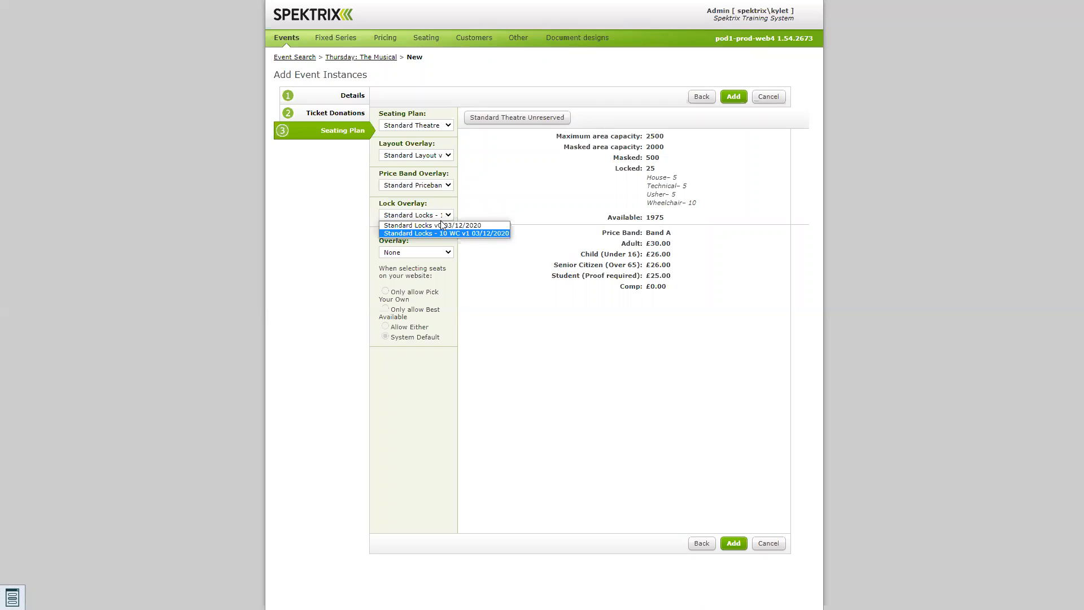
pyautogui.click(440, 231)
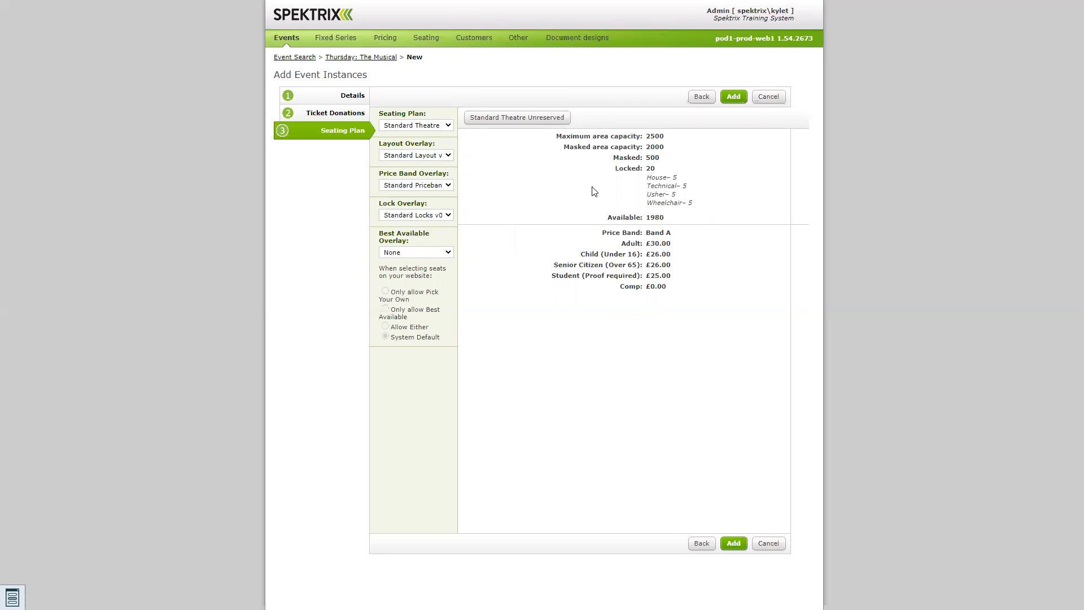
# Step: Add the recurring instances to Thursday: The Musical and check the last and first pages of its instance list
pyautogui.click(733, 97)
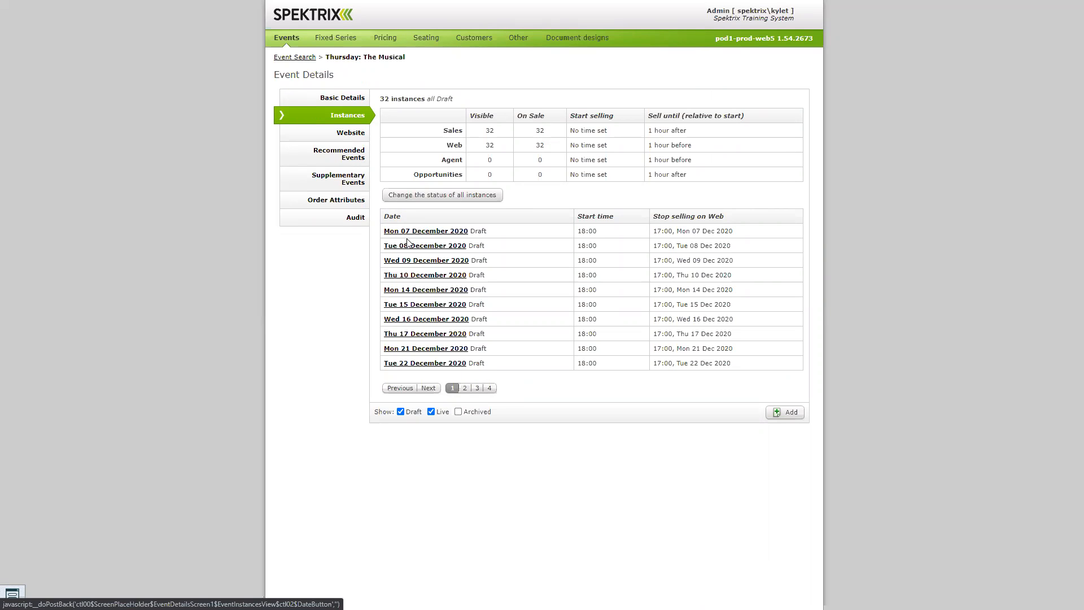
pyautogui.click(490, 388)
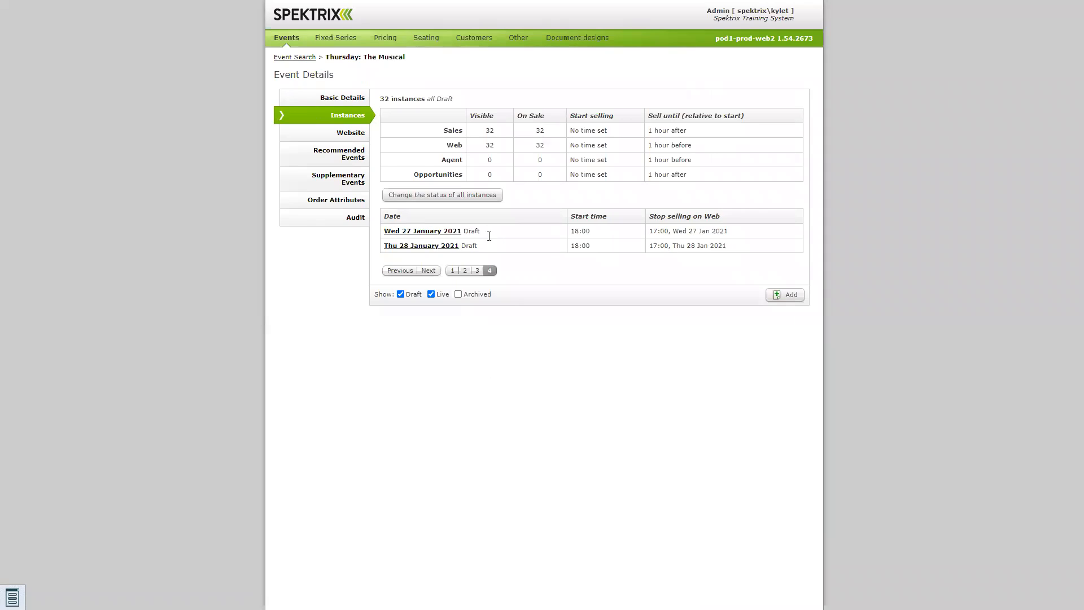
pyautogui.click(453, 270)
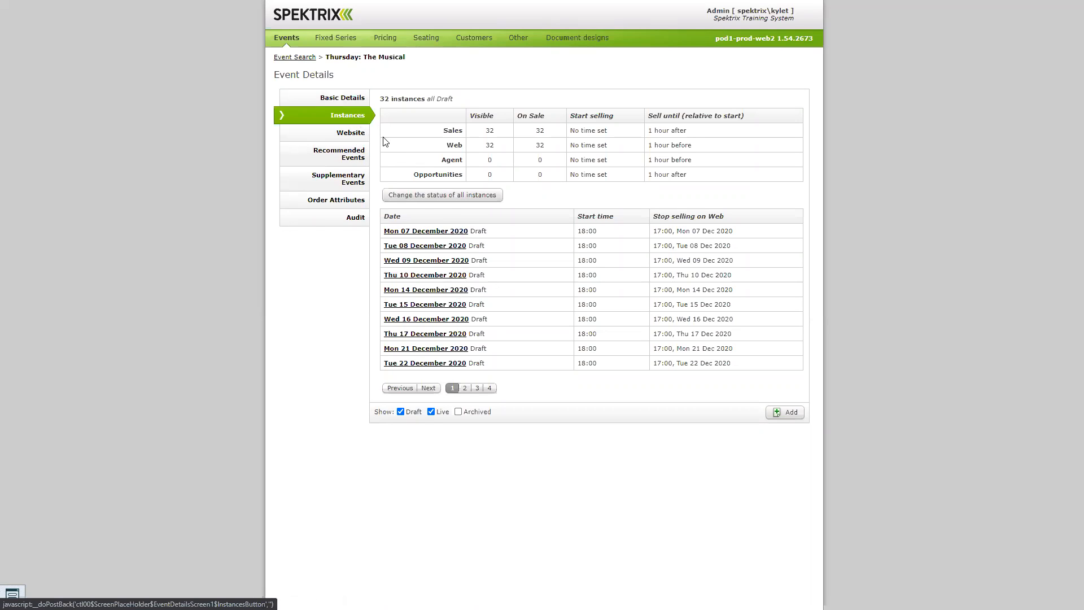
# Step: Draft the event's website content with the main title "+SHOW!" and the subtitle "++Information here!", and preview it
pyautogui.click(359, 133)
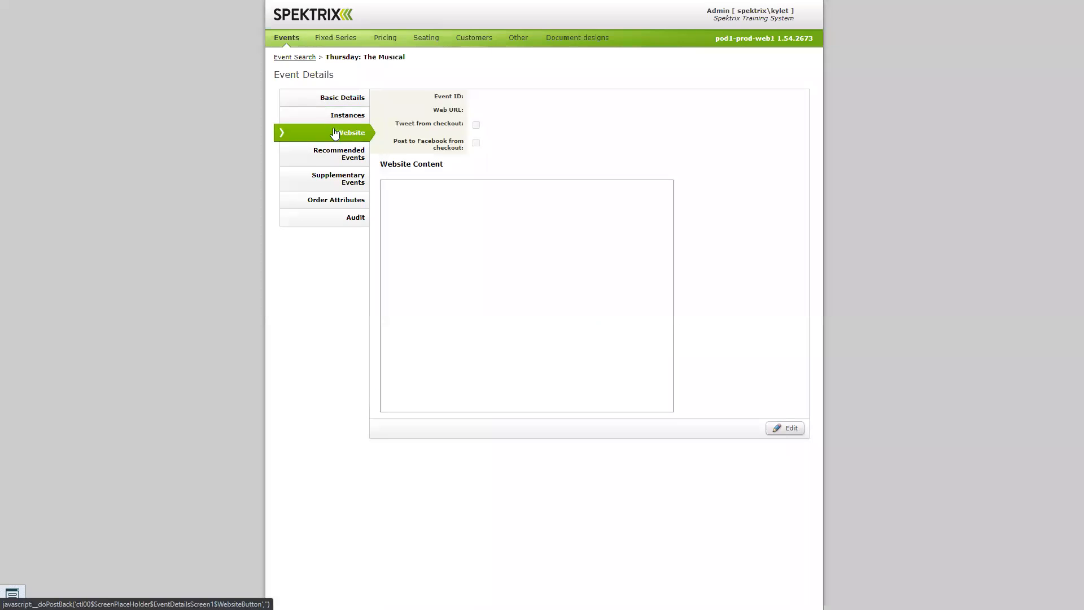
pyautogui.click(785, 428)
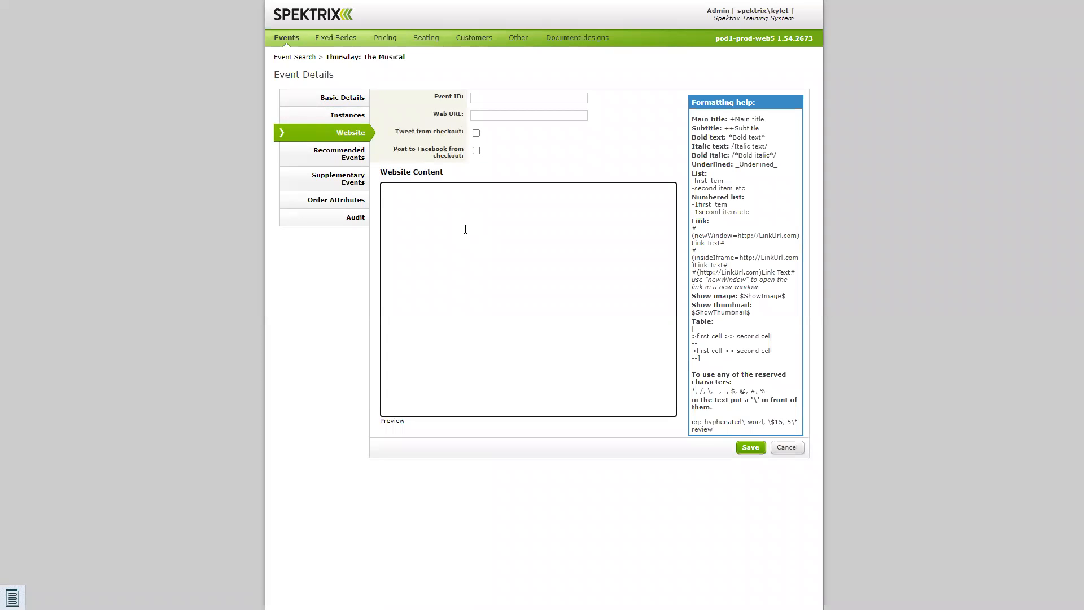
pyautogui.press('shift')
pyautogui.press('shift')
pyautogui.press('shift')
pyautogui.press('shift')
pyautogui.press('shift')
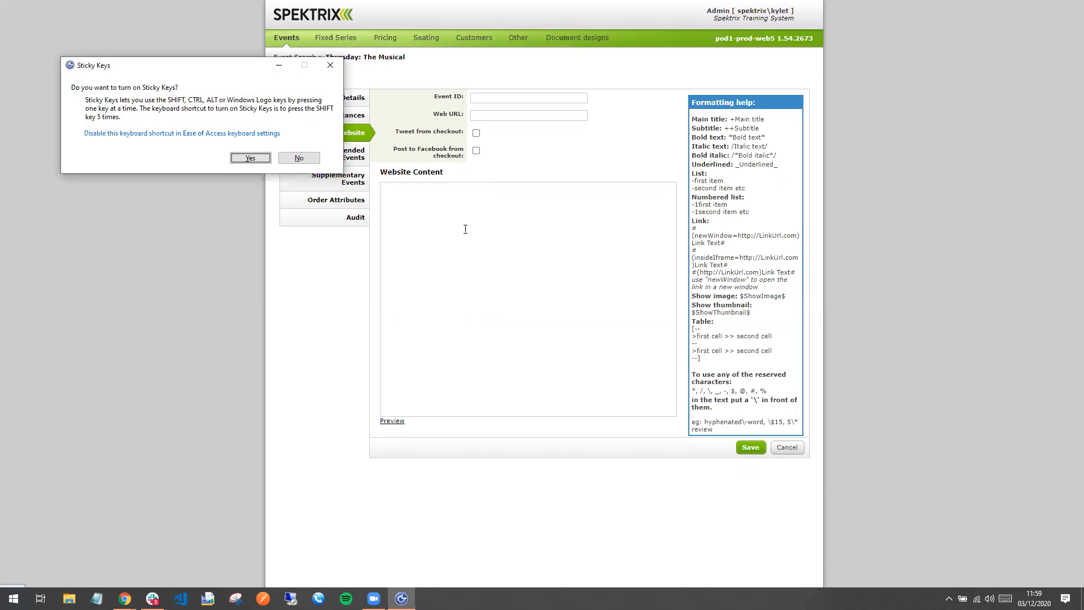
pyautogui.press('Escape')
pyautogui.write('HOW!')
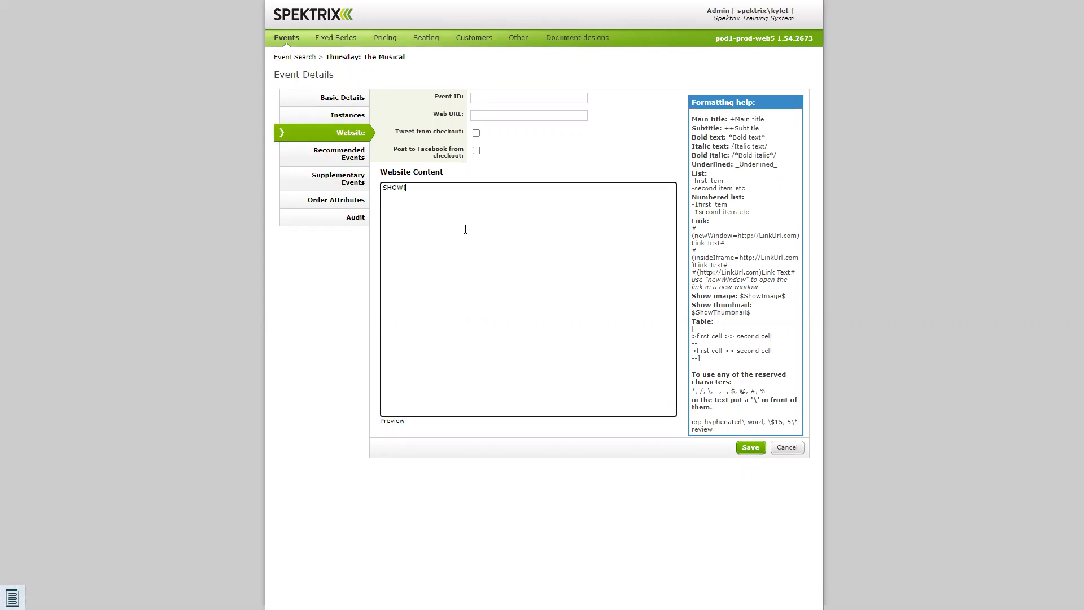
pyautogui.write('+Information here!')
pyautogui.click(392, 420)
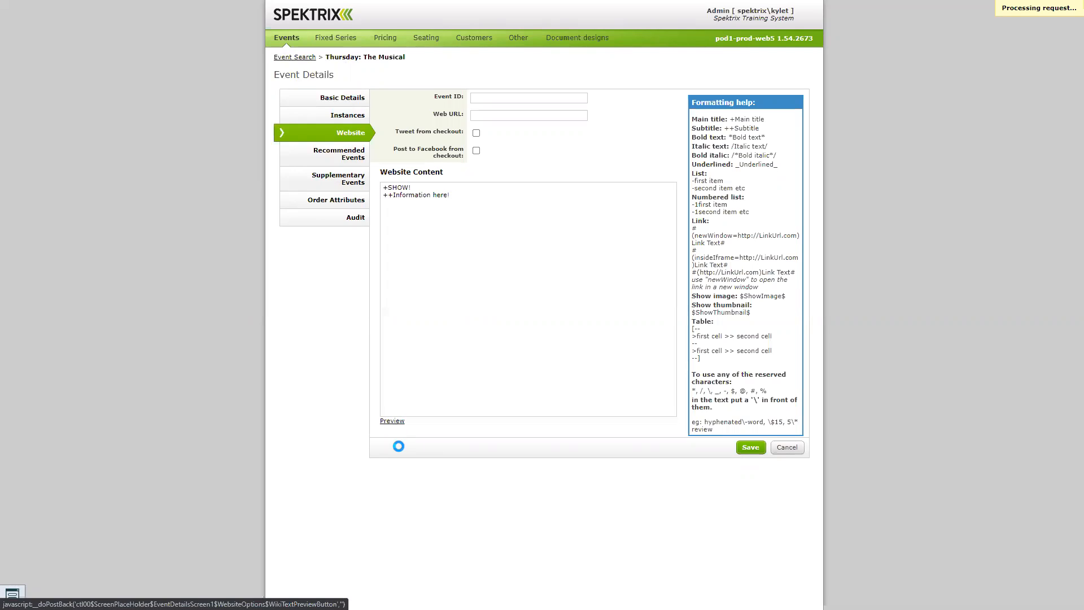
# Step: Compare the formatted preview of the website content with its markup text
pyautogui.scroll(-3, 459, 429)
pyautogui.moveTo(485, 365); pyautogui.dragTo(377, 336)
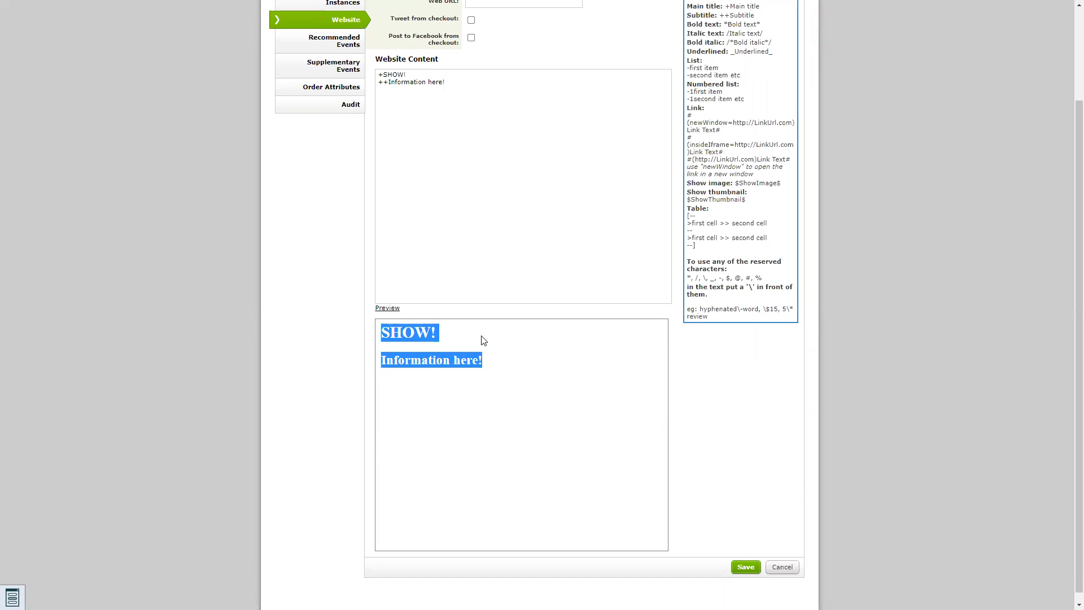
pyautogui.click(378, 277)
pyautogui.scroll(2, 412, 261)
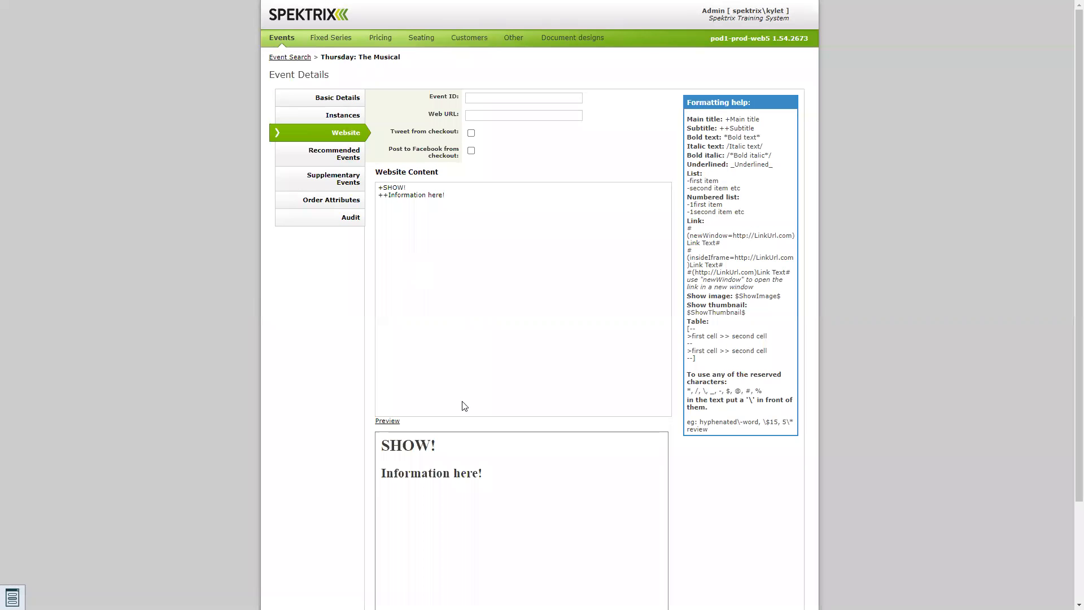
pyautogui.moveTo(492, 477); pyautogui.dragTo(375, 428)
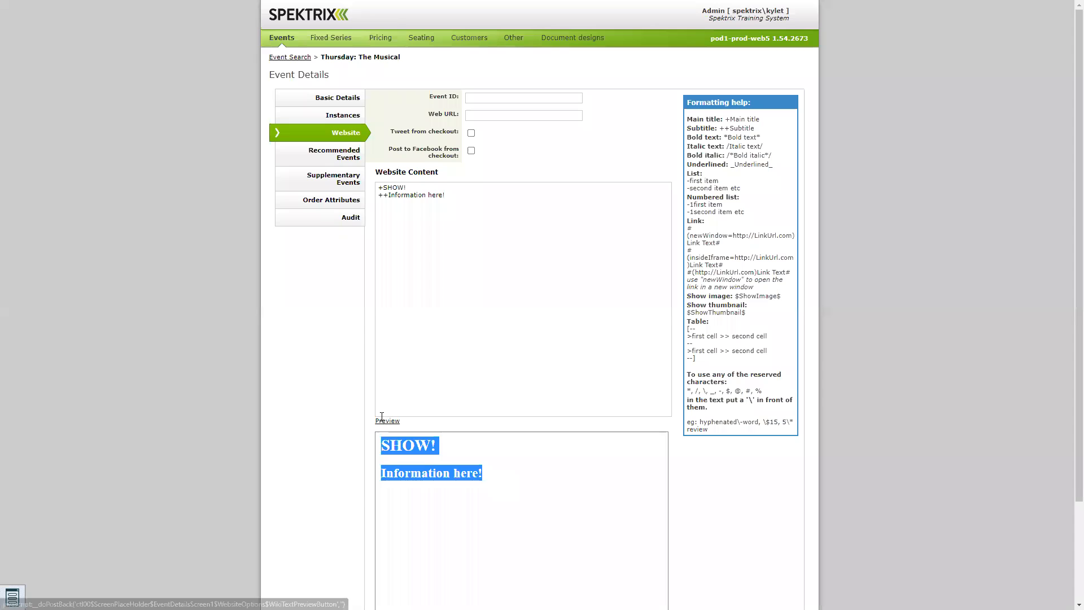
pyautogui.click(446, 360)
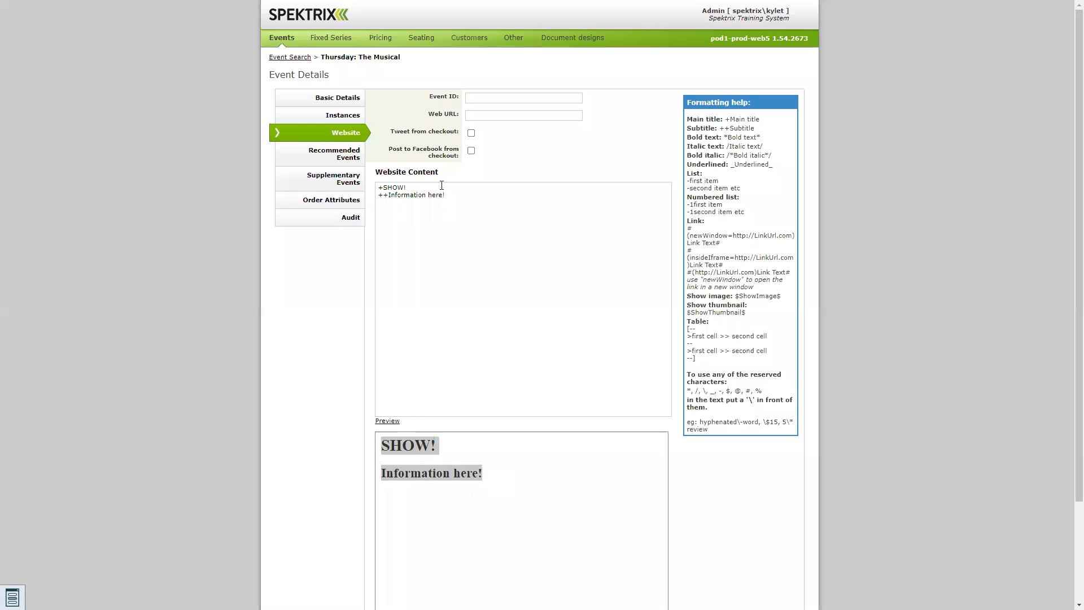
pyautogui.click(455, 194)
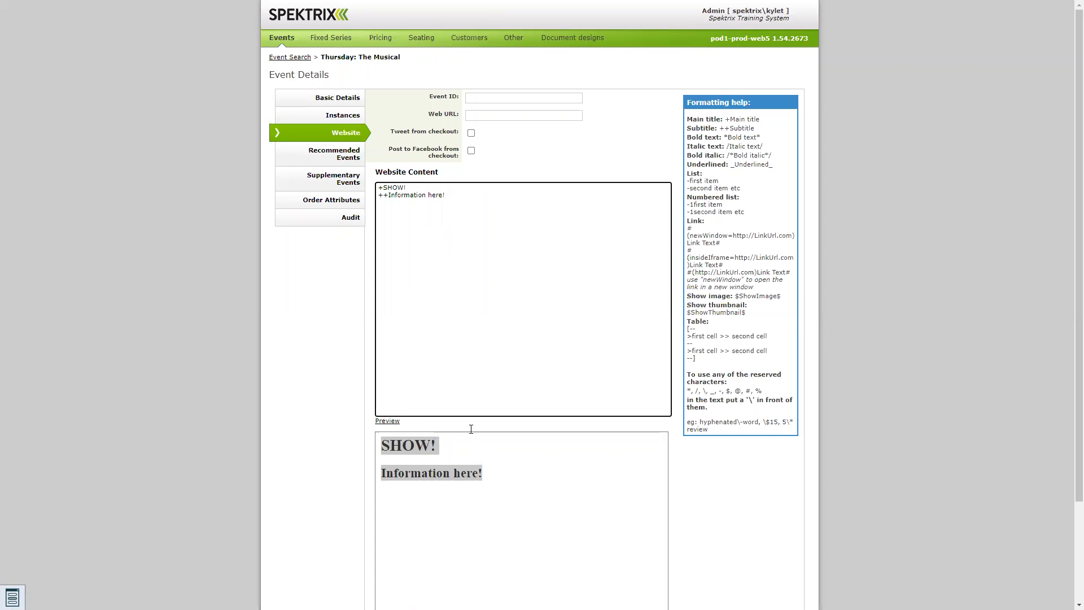
pyautogui.click(501, 135)
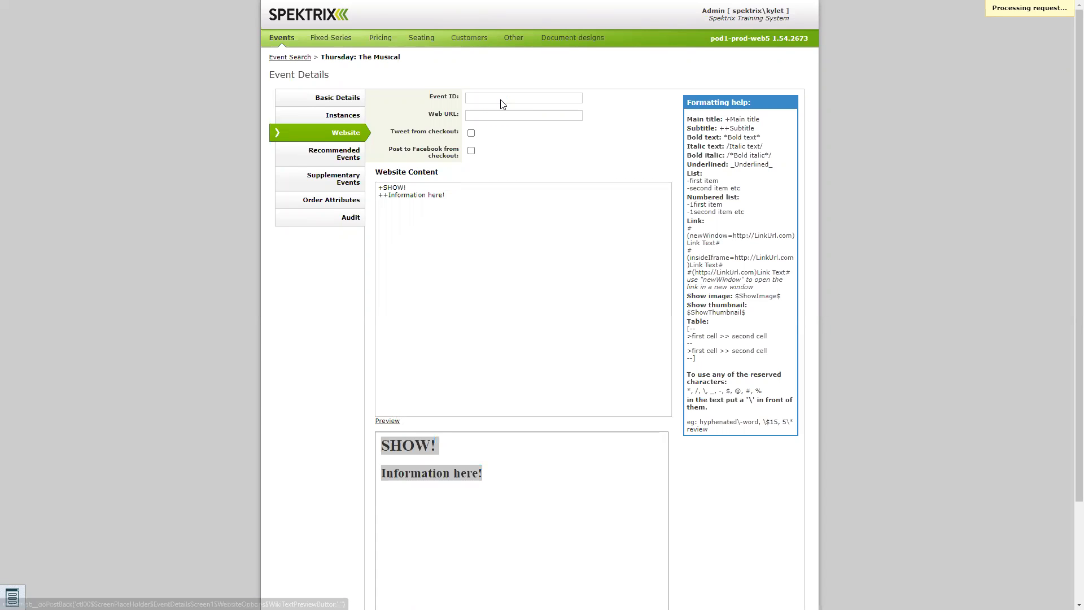
# Step: Examine the Event ID, Web URL, Tweet and Facebook checkout options, and discard the website edits
pyautogui.click(484, 97)
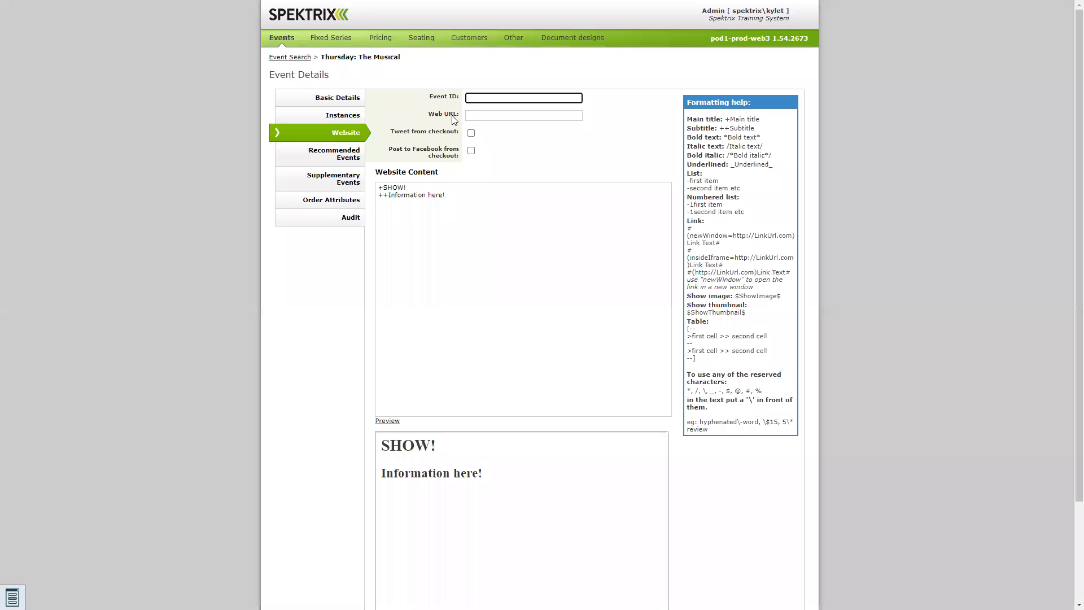
pyautogui.moveTo(393, 132); pyautogui.dragTo(440, 148)
pyautogui.click(441, 147)
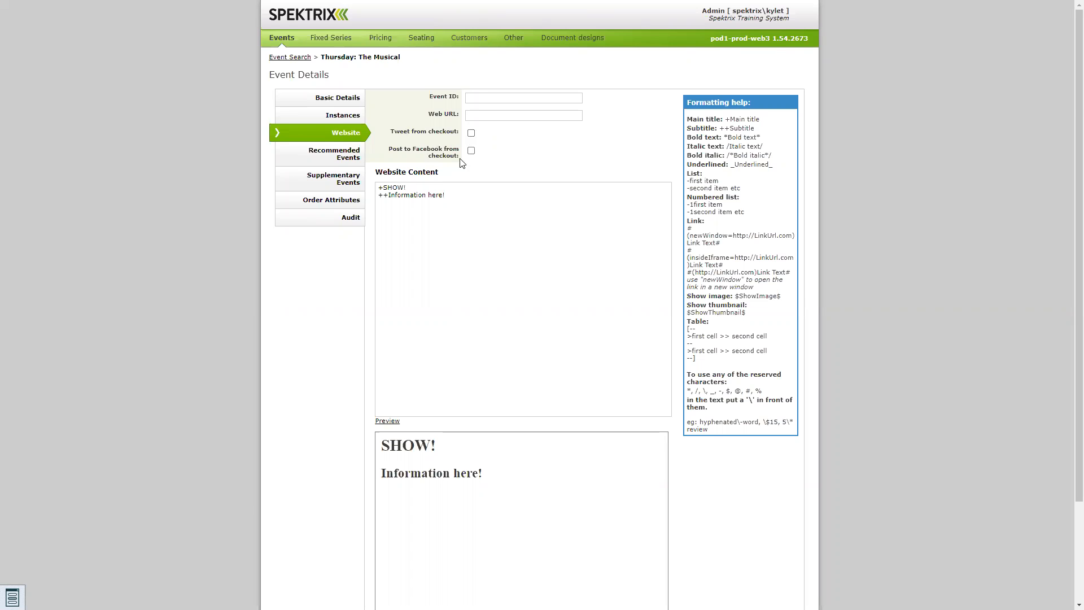
pyautogui.scroll(-2, 451, 139)
pyautogui.scroll(2, 455, 160)
pyautogui.scroll(-1, 452, 121)
pyautogui.scroll(-2, 466, 179)
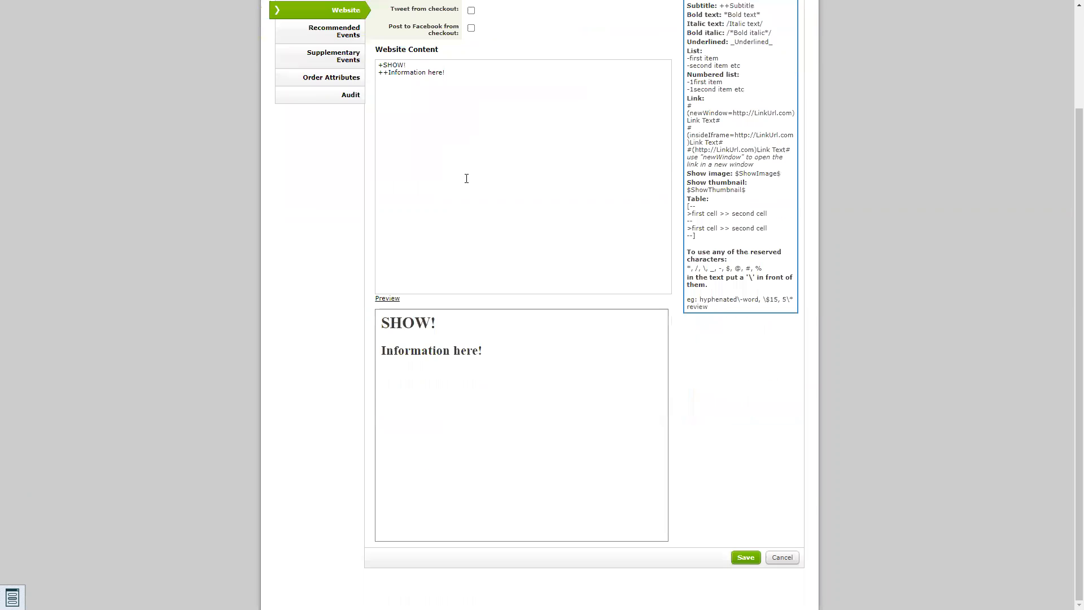
pyautogui.scroll(2, 458, 121)
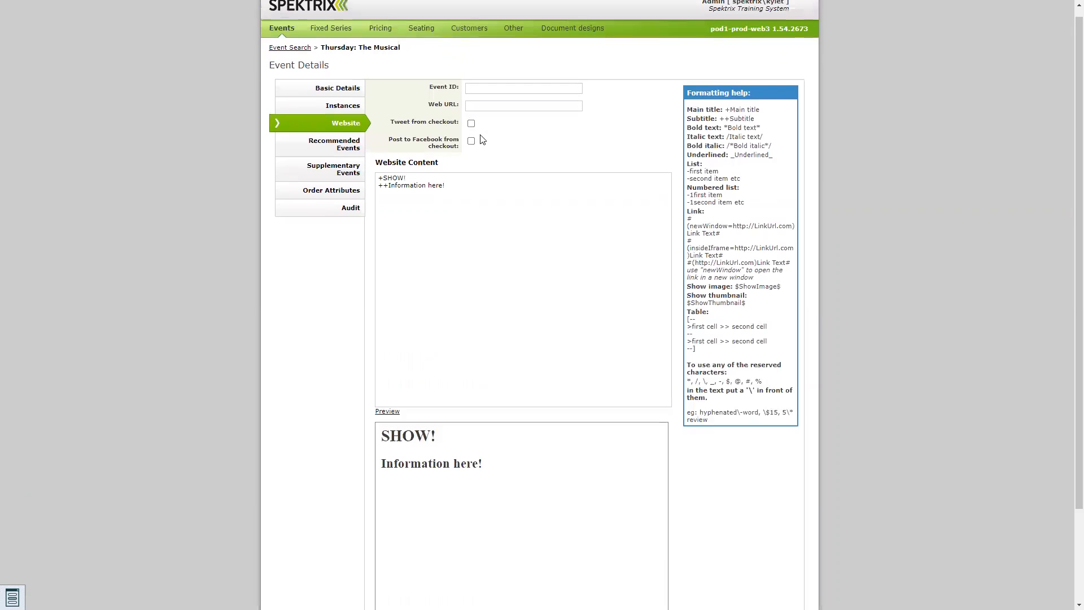
pyautogui.scroll(-2, 482, 201)
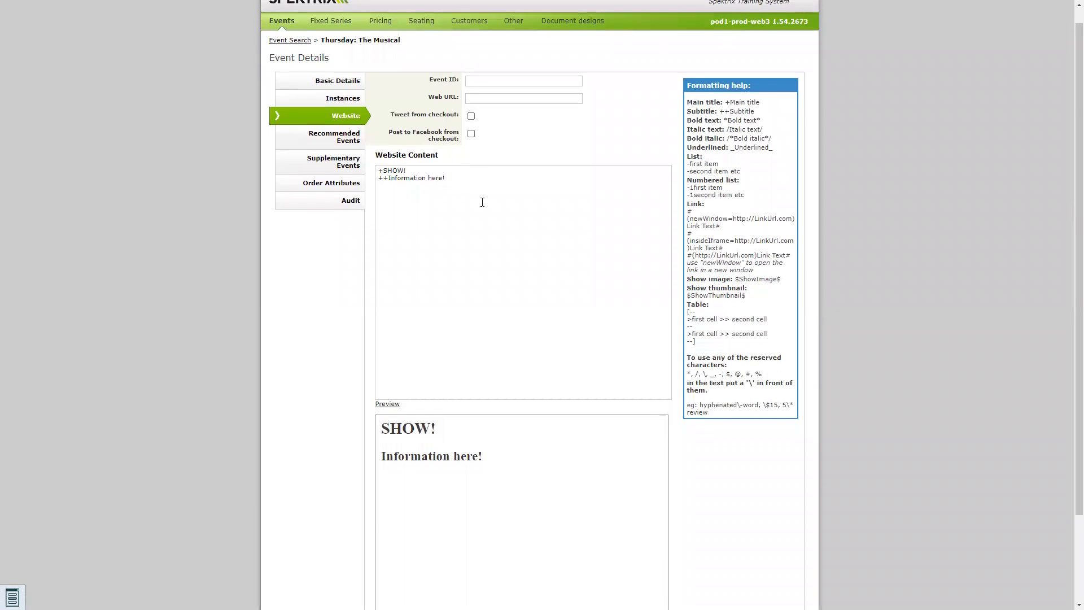
pyautogui.click(781, 559)
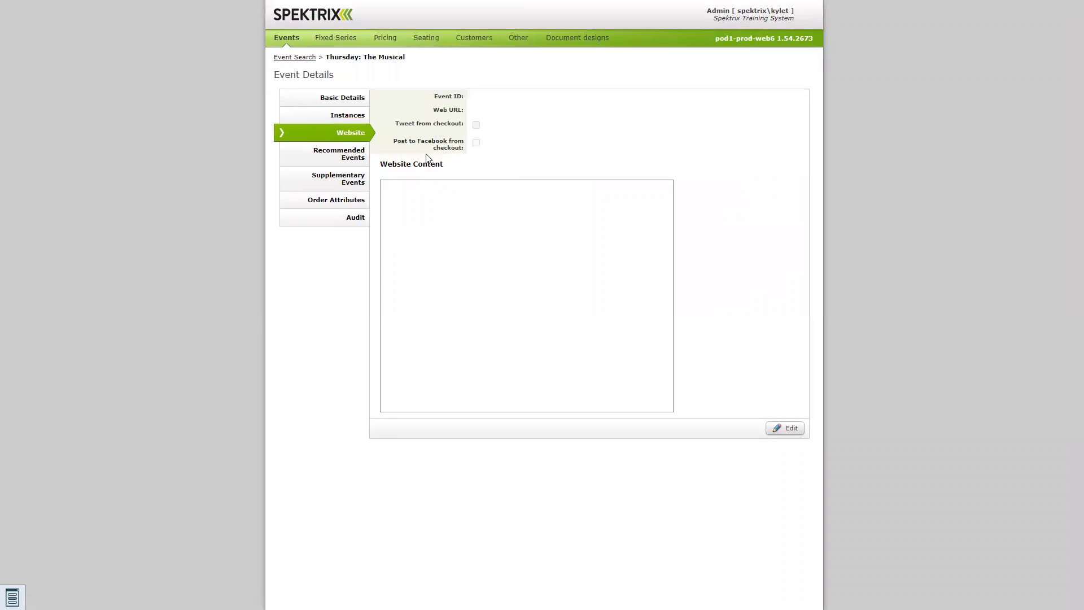
# Step: Edit the recommended events and add Aladdin to both Cross-Selling To and Cross-Sold From
pyautogui.click(335, 159)
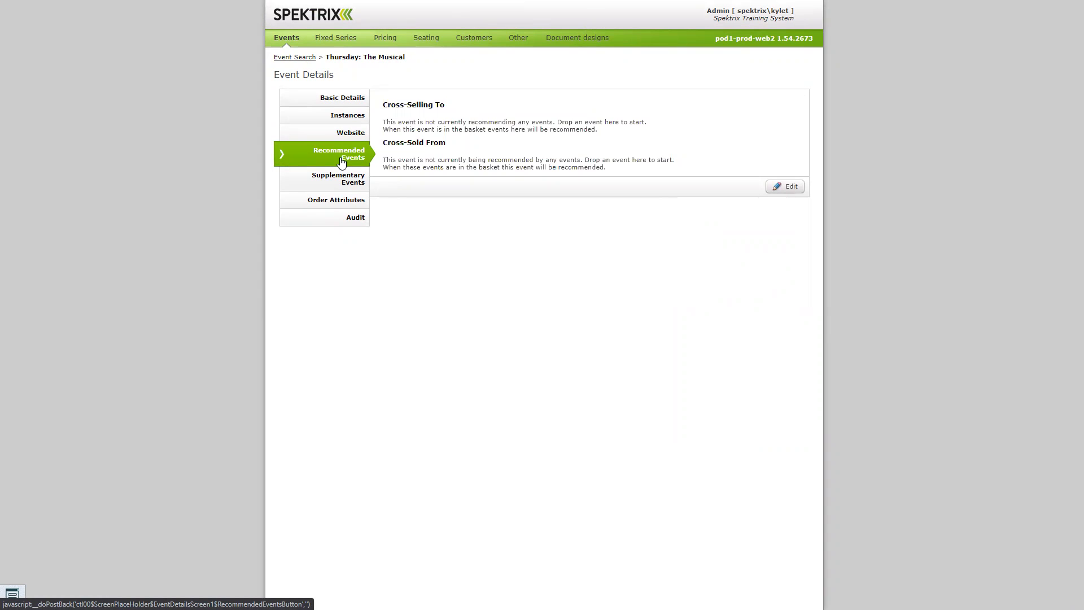
pyautogui.click(779, 193)
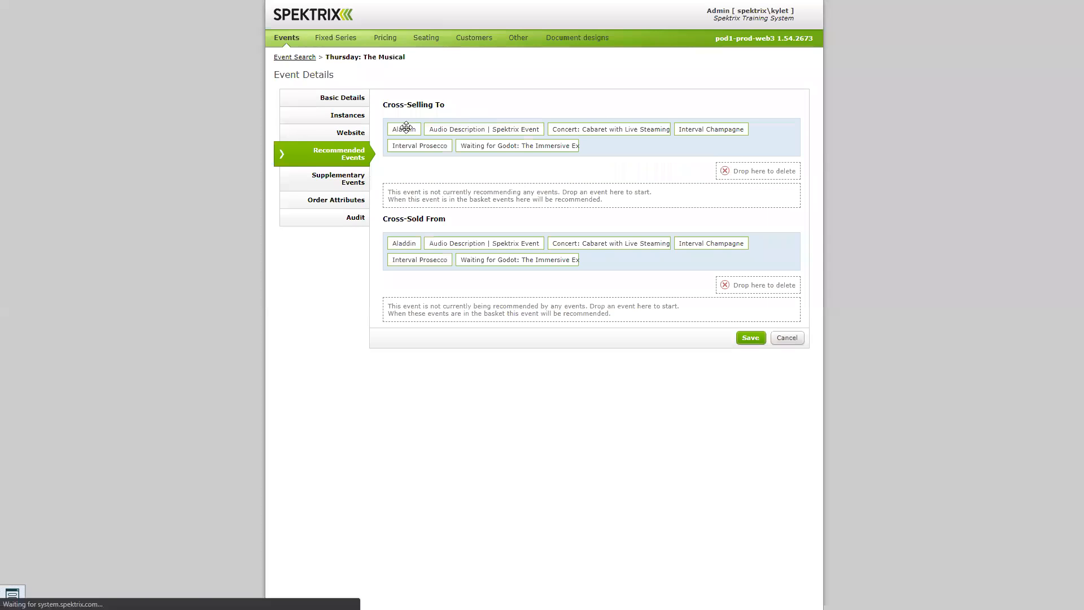
pyautogui.moveTo(404, 129); pyautogui.dragTo(420, 190)
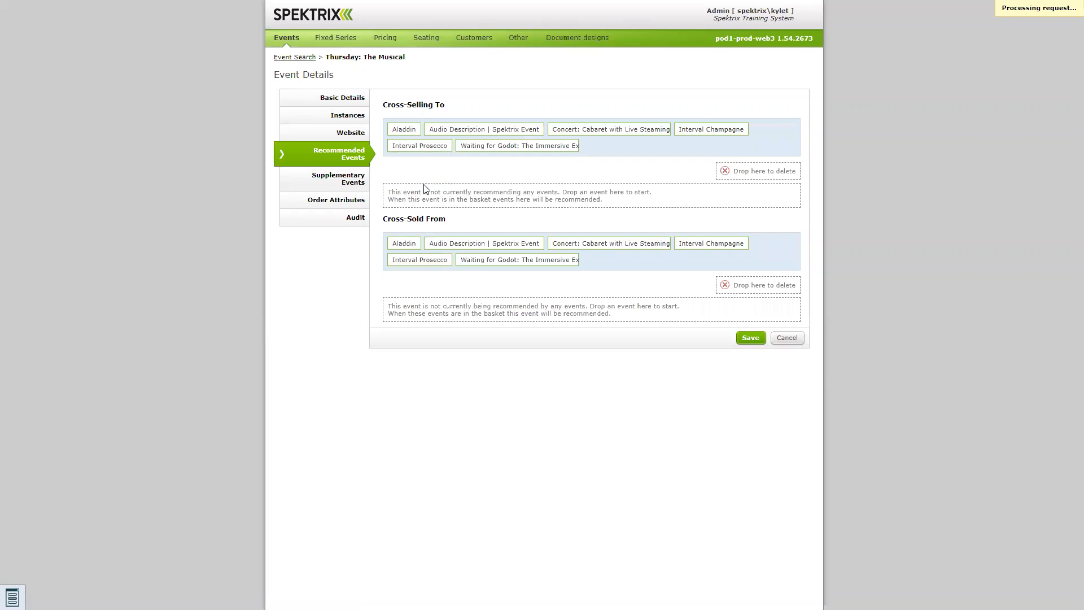
pyautogui.moveTo(402, 287); pyautogui.dragTo(431, 344)
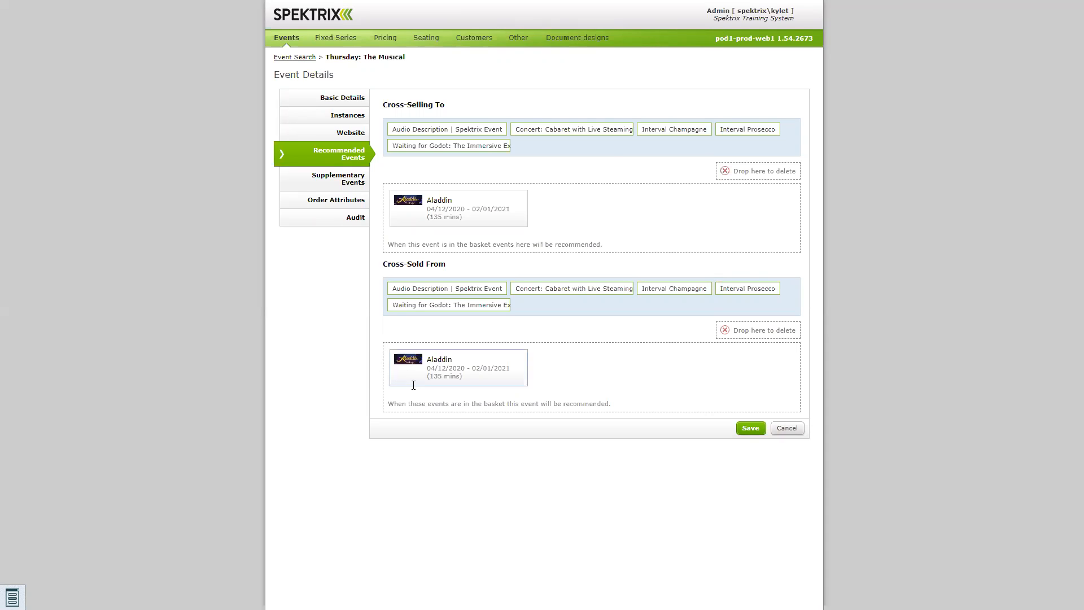
# Step: Replace Aladdin in Cross-Sold From with the event Concert: Cabaret with Live Steaming
pyautogui.moveTo(497, 375); pyautogui.dragTo(734, 331)
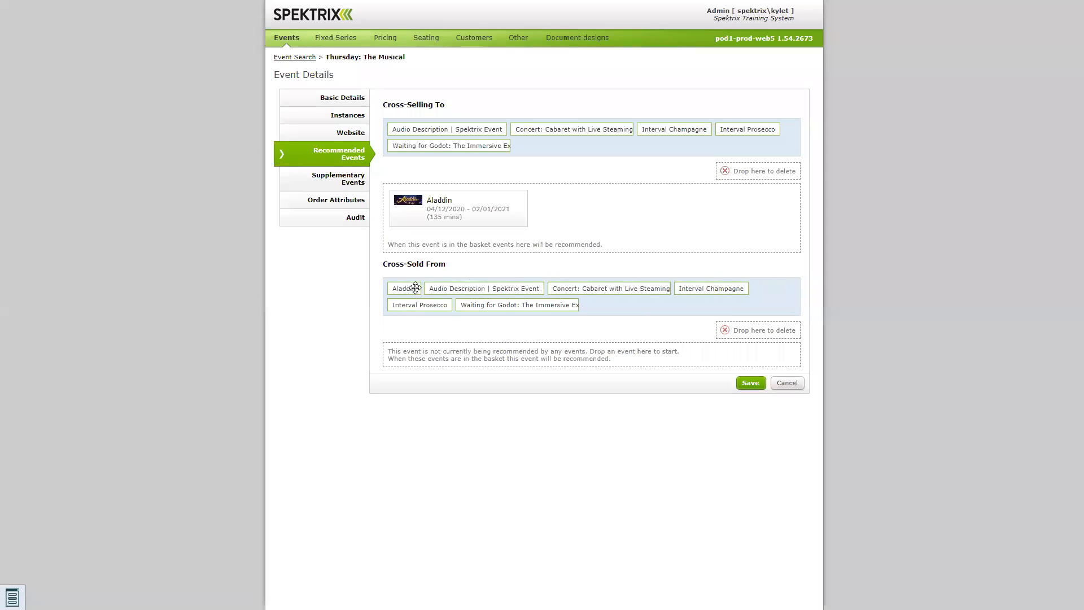
pyautogui.moveTo(624, 279); pyautogui.dragTo(607, 349)
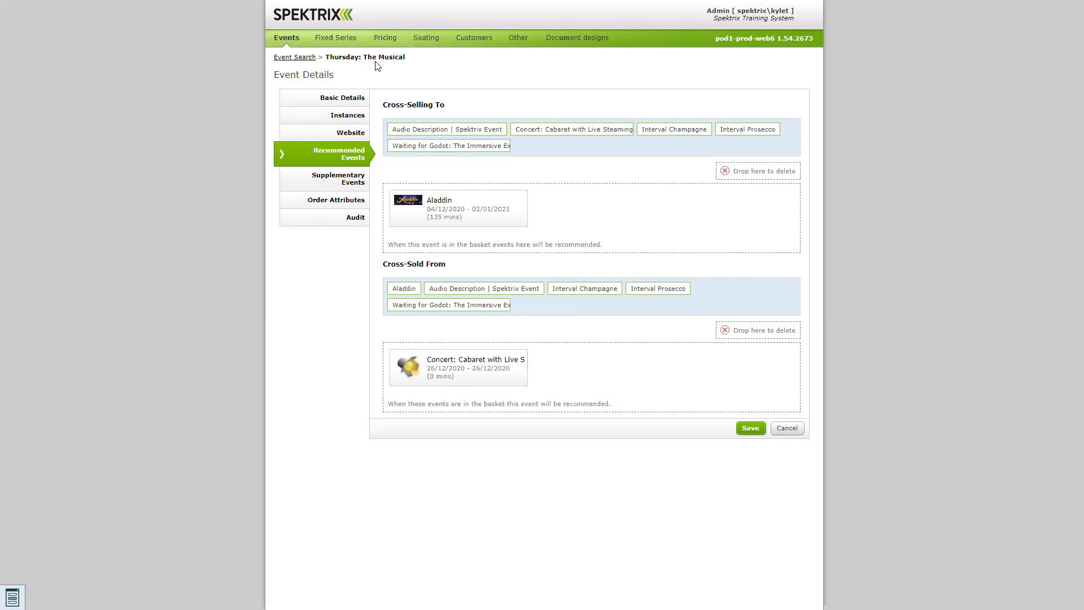
# Step: Swap the concert in Cross-Sold From back to Aladdin and save the recommended events
pyautogui.moveTo(475, 365); pyautogui.dragTo(759, 330)
pyautogui.moveTo(402, 289); pyautogui.dragTo(421, 354)
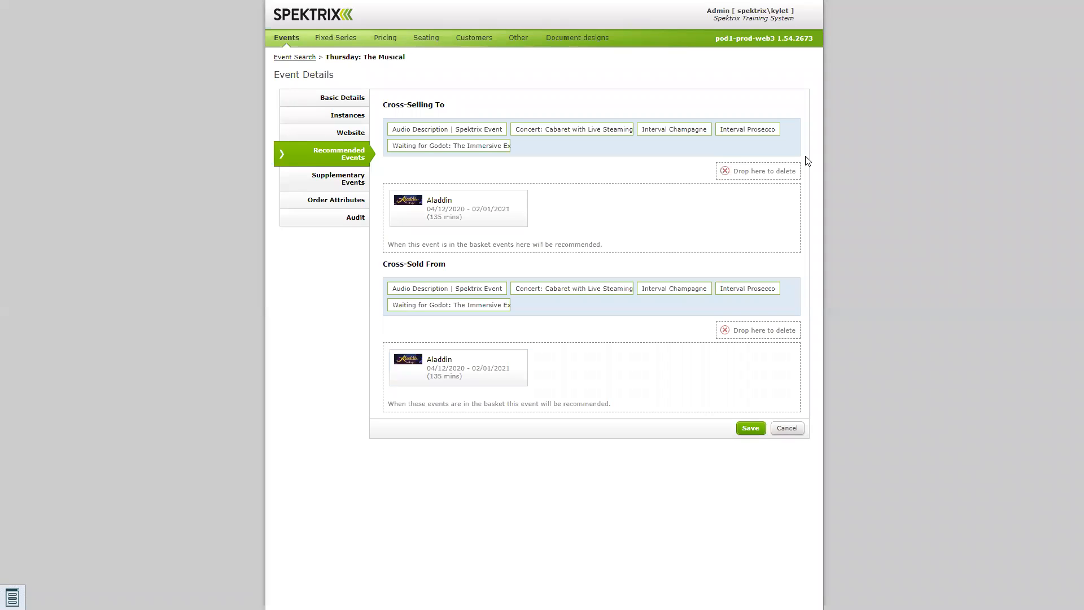
pyautogui.click(751, 428)
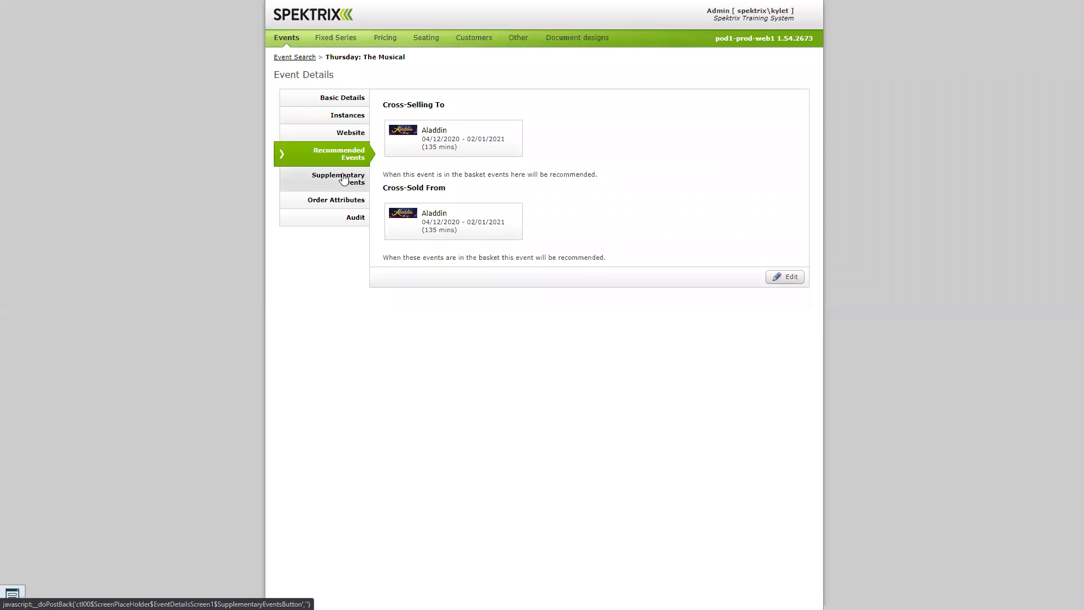
# Step: View the supplementary event options of Thursday: The Musical, and search all events for "champagne"
pyautogui.click(326, 179)
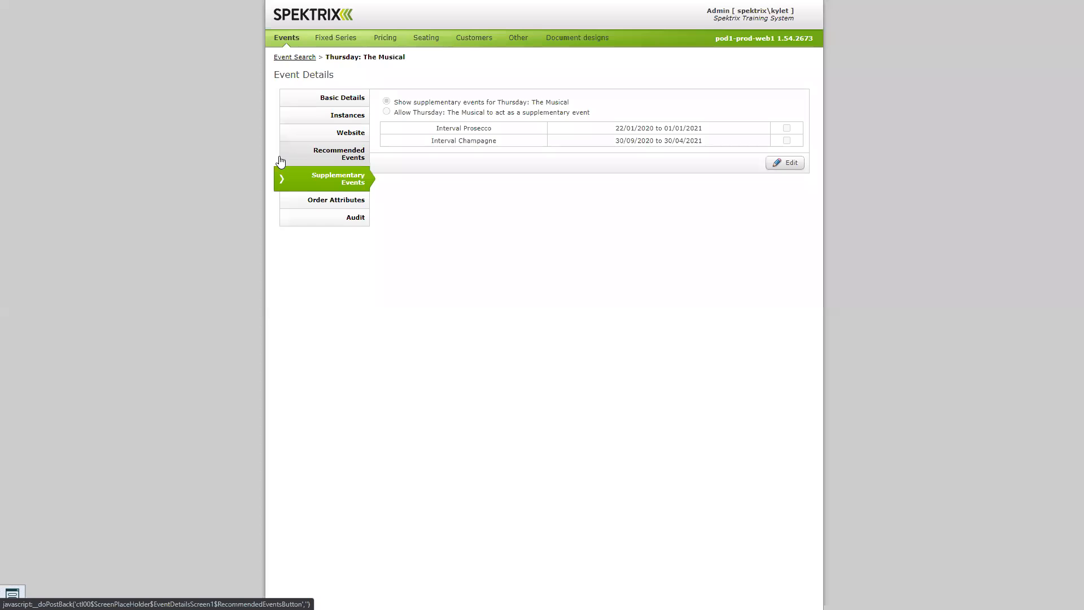
pyautogui.click(307, 59)
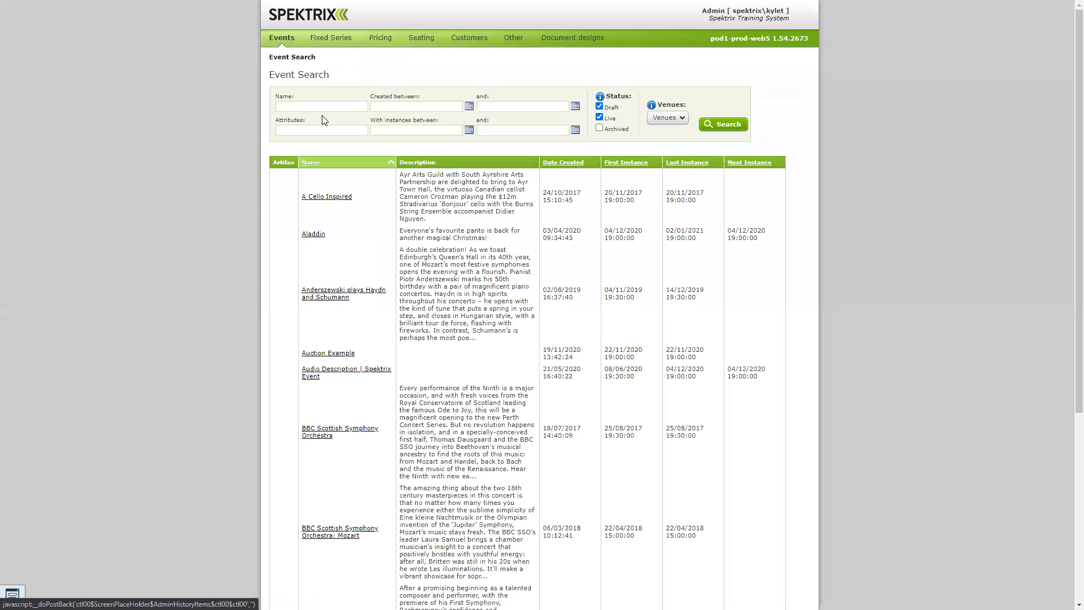
pyautogui.click(320, 105)
pyautogui.write('champ')
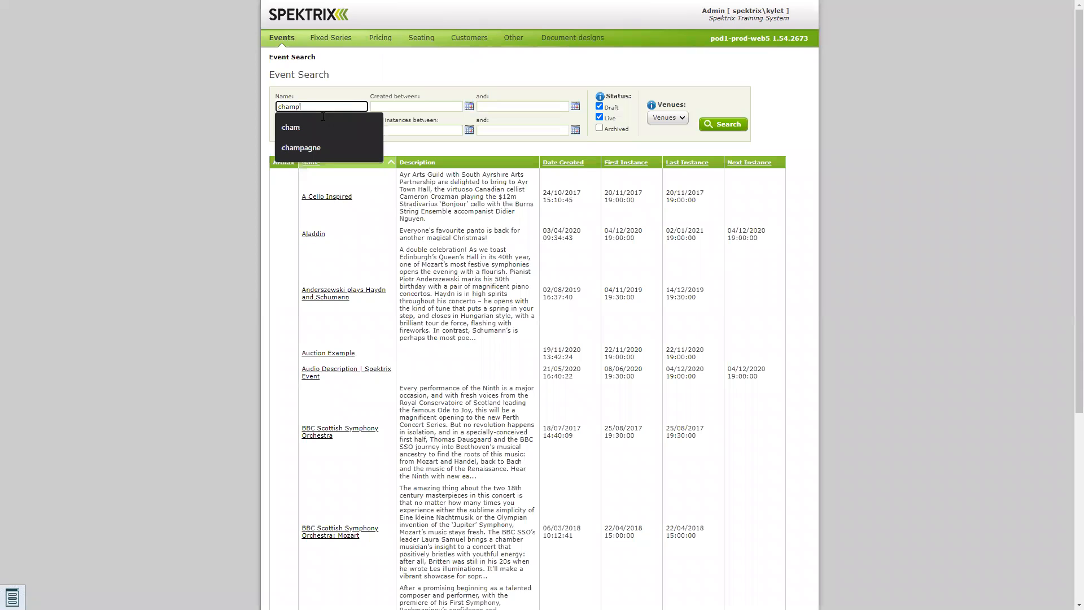
pyautogui.write('agne')
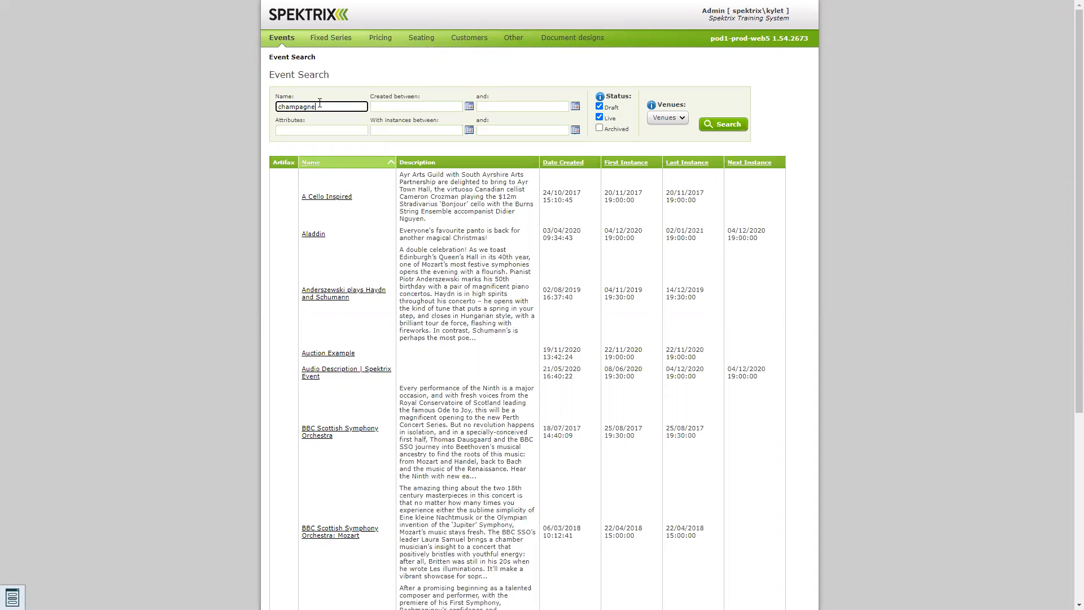
pyautogui.press('Return')
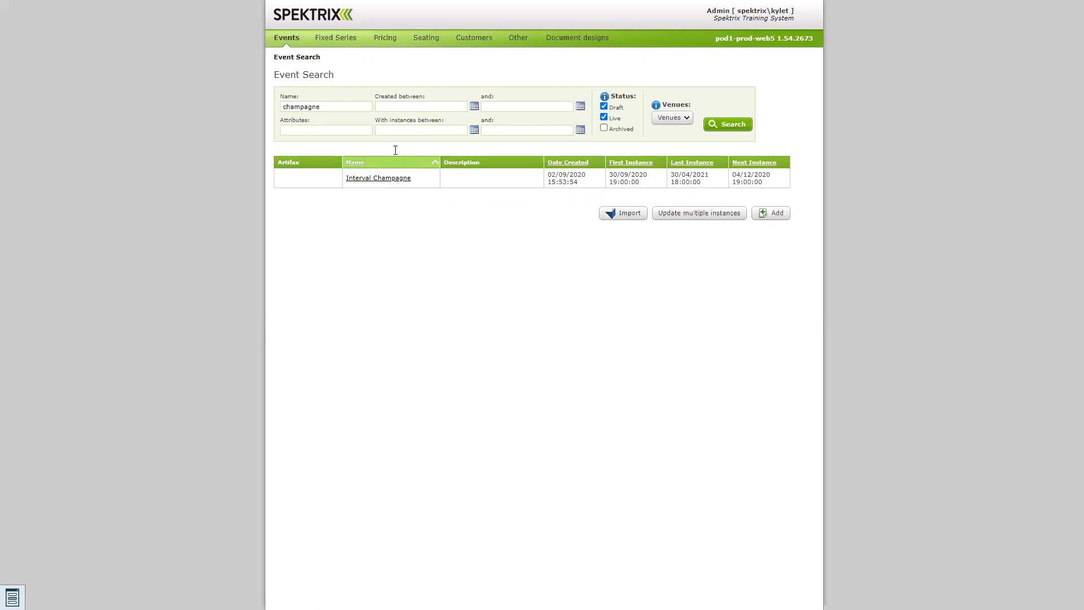
# Step: Open Interval Champagne and examine its supplementary event settings and its list of instances
pyautogui.click(394, 181)
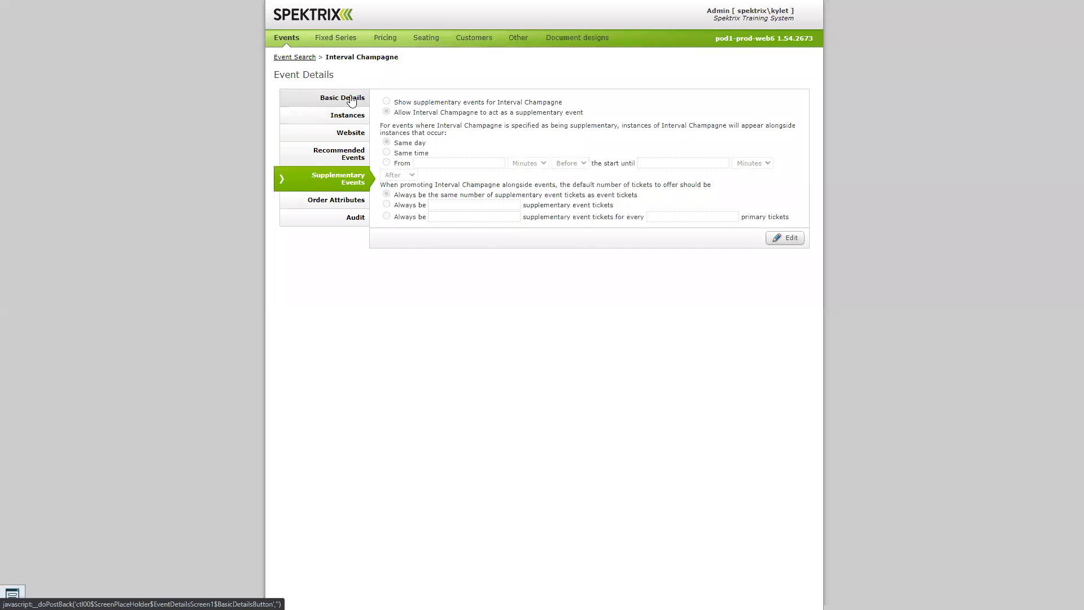
pyautogui.click(353, 113)
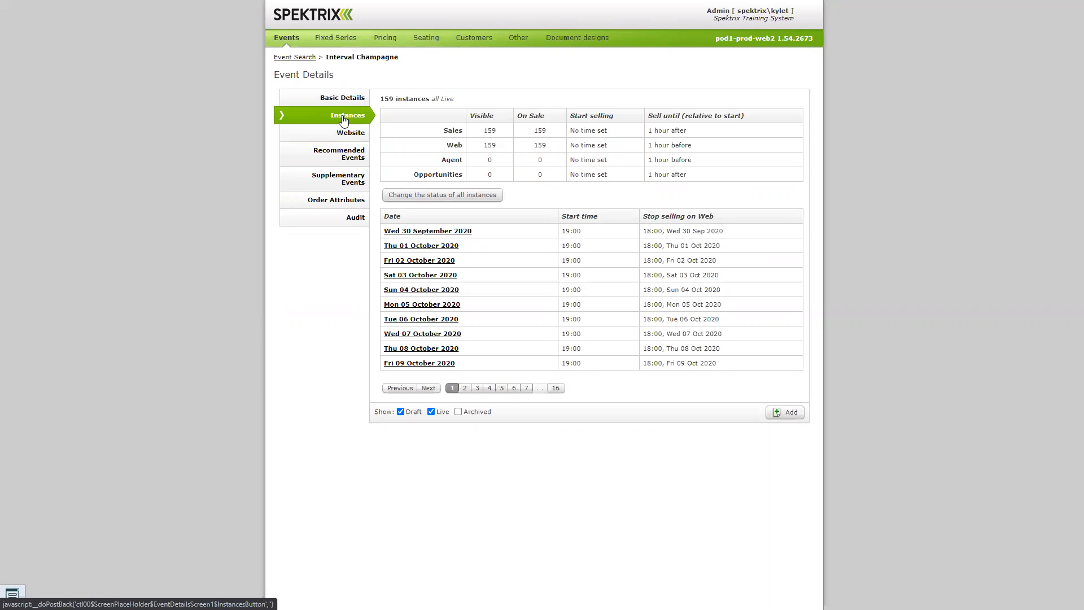
# Step: Review the supplementary event settings of Interval Champagne, in particular the Same day matching rule
pyautogui.click(344, 179)
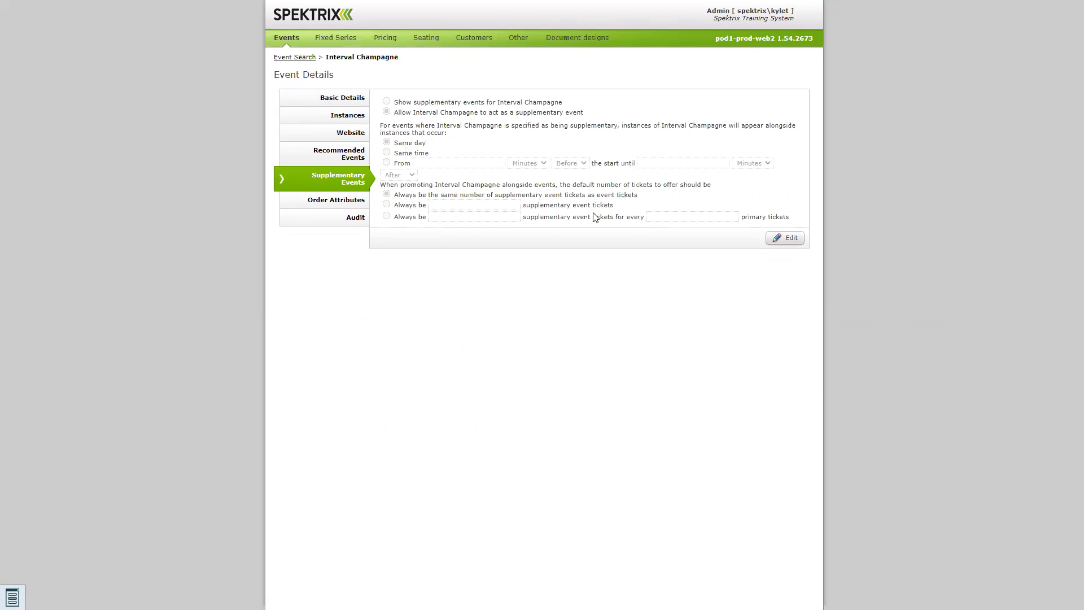
pyautogui.moveTo(593, 117); pyautogui.dragTo(396, 145)
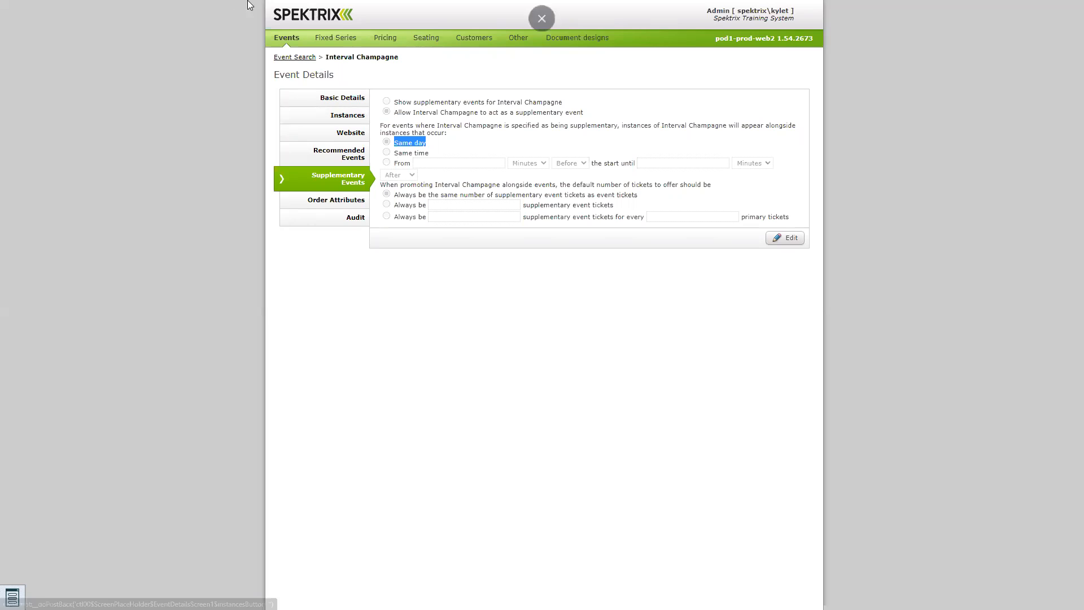
# Step: Return to the event search, search for "thursday" and open Thursday: The Musical
pyautogui.click(298, 66)
pyautogui.click(297, 58)
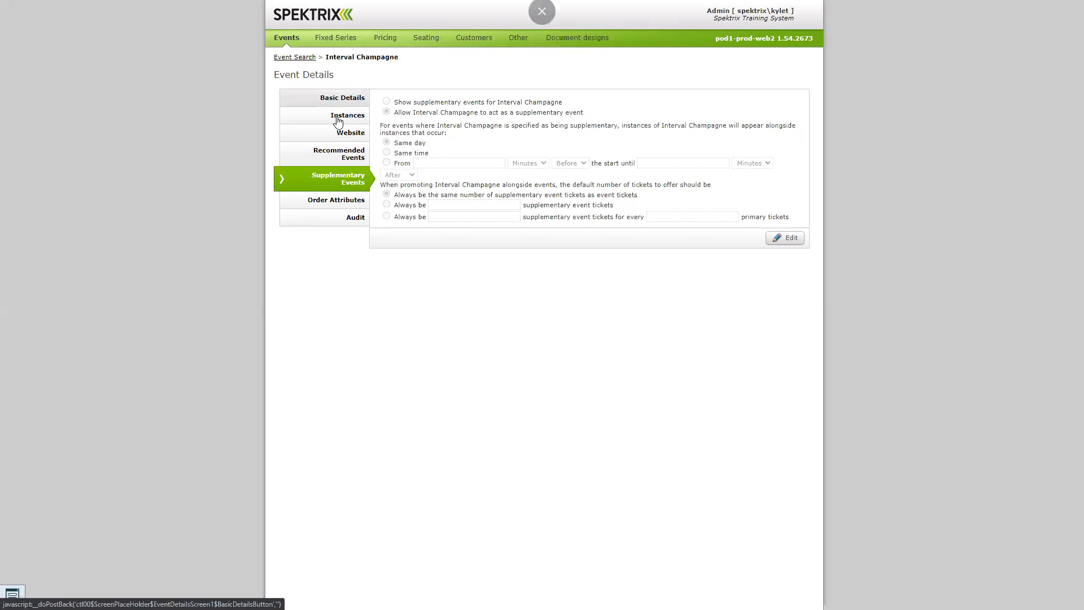
pyautogui.write('thursday')
pyautogui.press('Return')
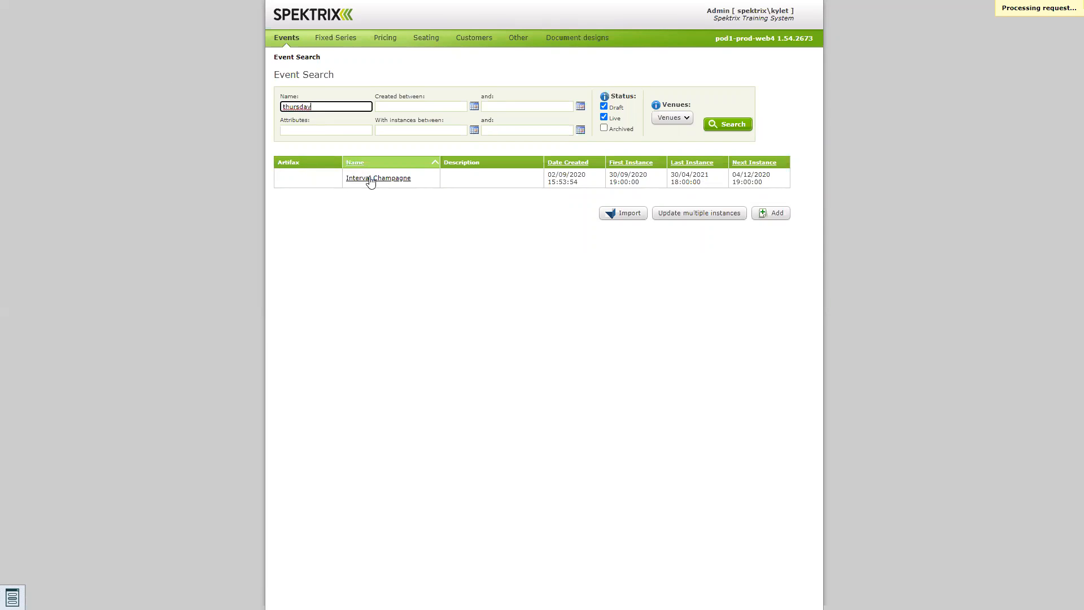
pyautogui.click(373, 178)
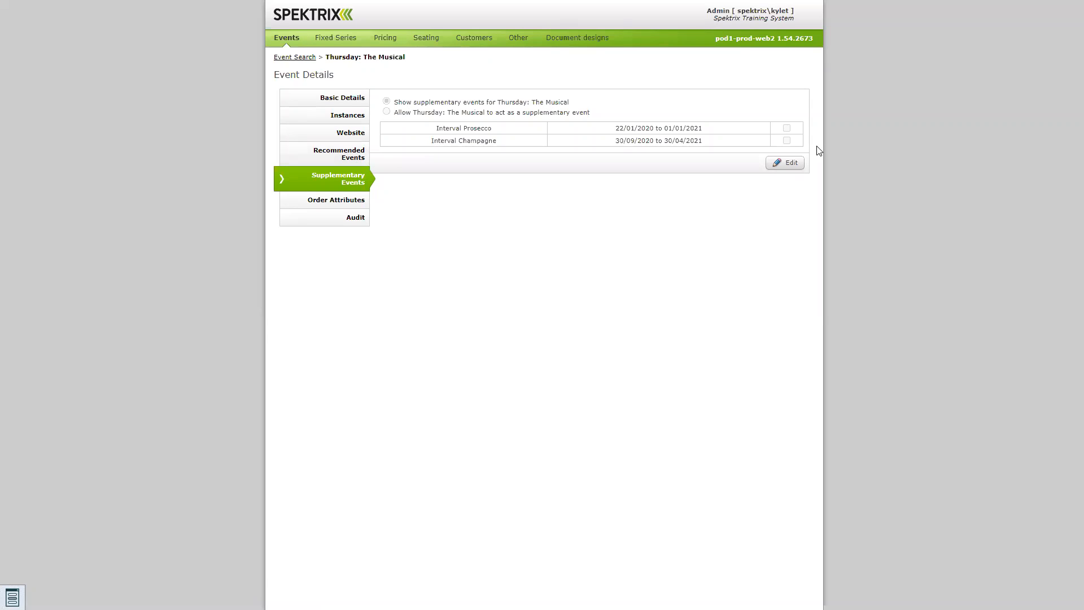
# Step: Edit the supplementary events of Thursday: The Musical to include Interval Champagne, and save
pyautogui.click(792, 163)
pyautogui.click(787, 141)
pyautogui.click(750, 163)
# Step: View the order attributes of Thursday: The Musical, and examine the users and actions in its audit history
pyautogui.click(353, 205)
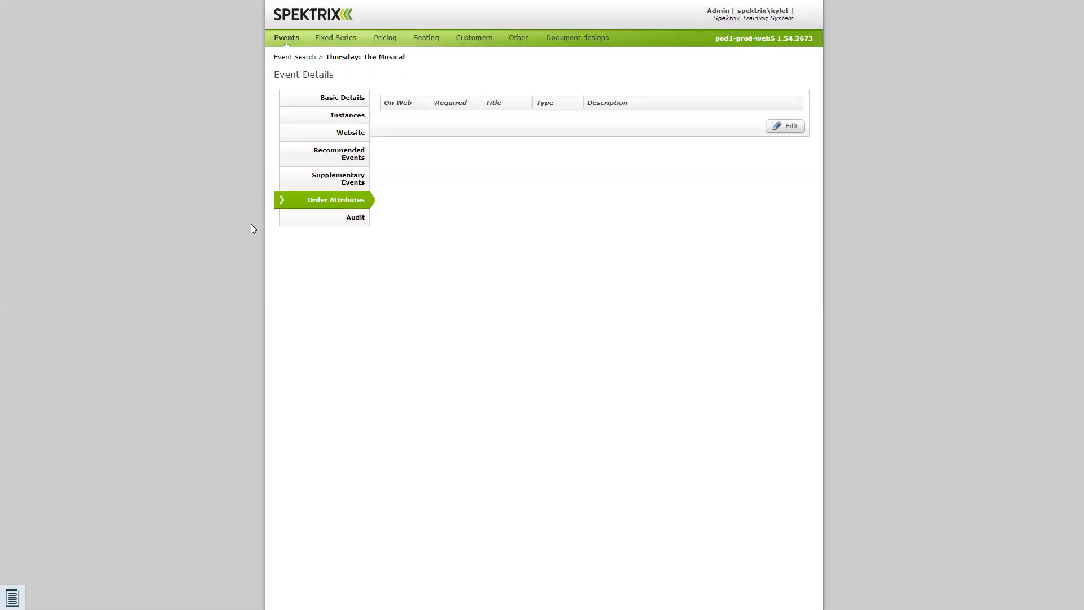
pyautogui.click(790, 124)
pyautogui.click(352, 220)
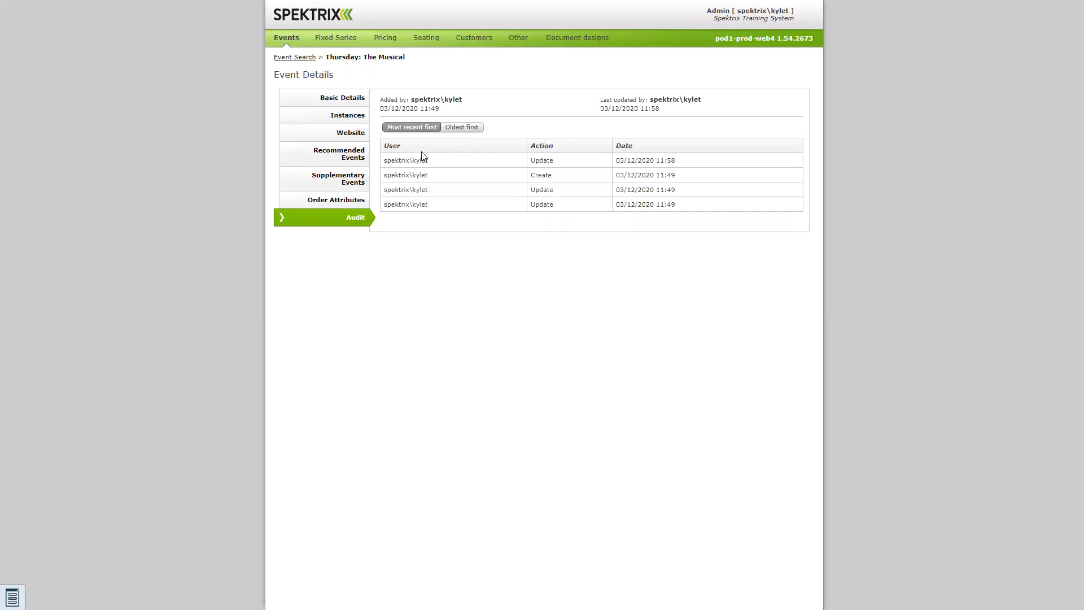
pyautogui.moveTo(438, 163); pyautogui.dragTo(412, 159)
pyautogui.doubleClick(541, 160)
# Step: Start adding new instances to Thursday: The Musical with the time set to 18:00
pyautogui.click(346, 118)
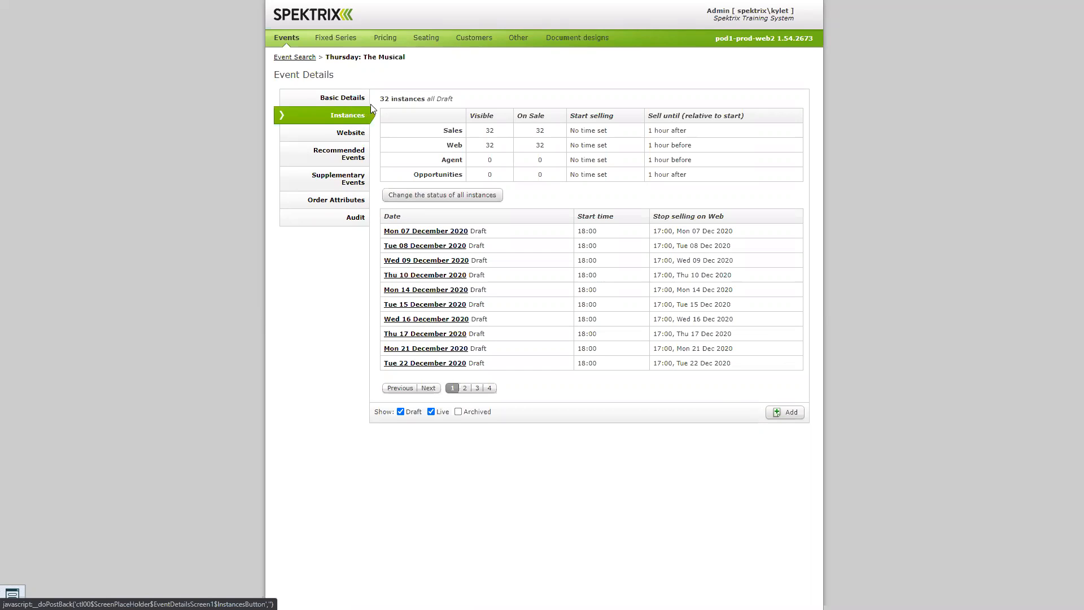
pyautogui.click(779, 412)
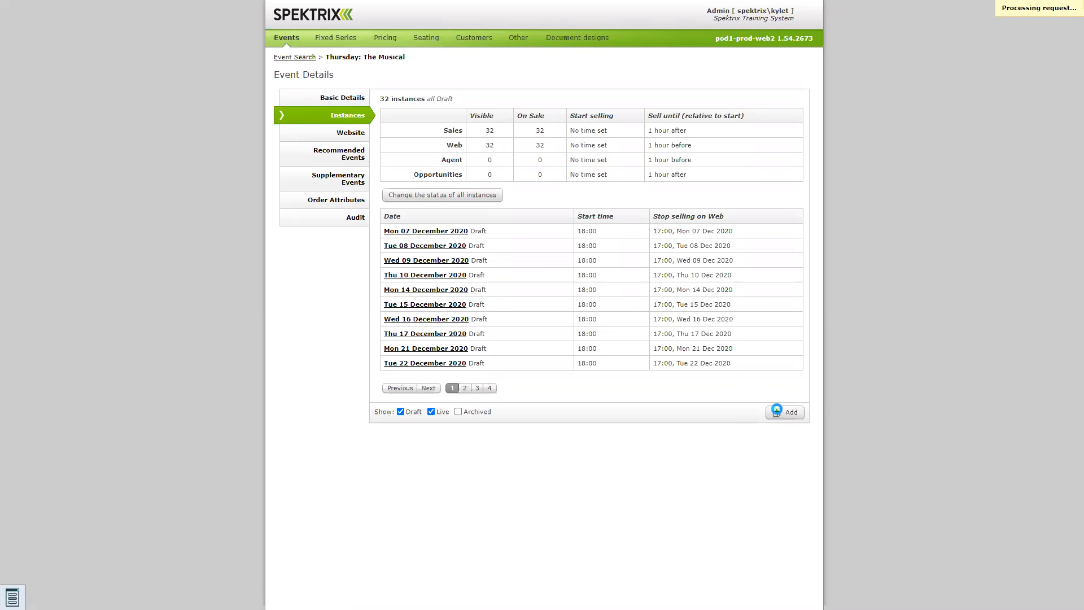
pyautogui.click(506, 131)
pyautogui.write('18')
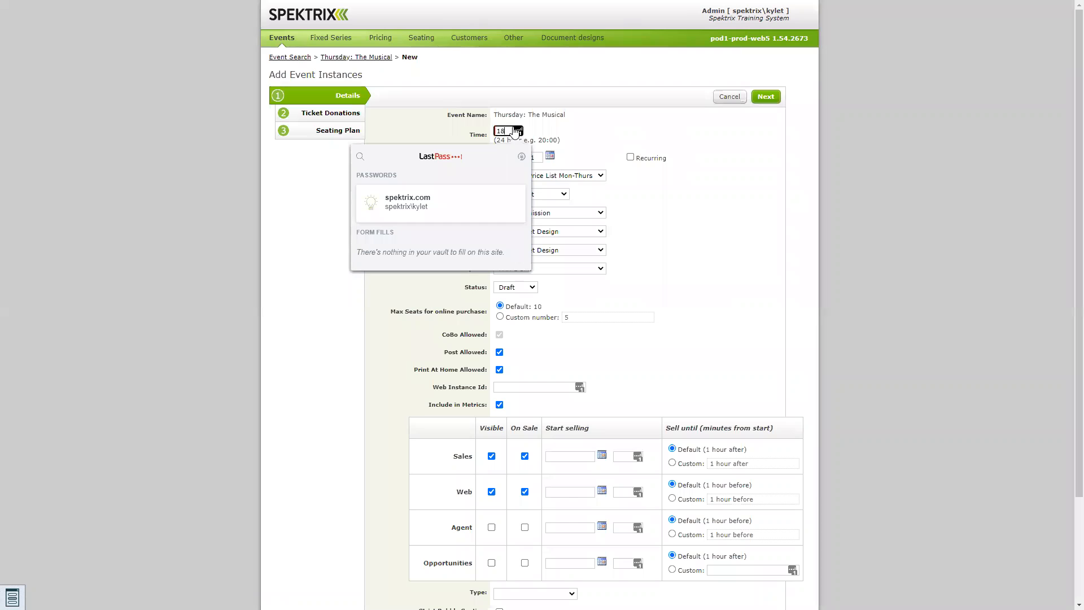
pyautogui.click(613, 105)
# Step: Set the new instances' date to 28/01/2021 and make them recurring
pyautogui.click(550, 156)
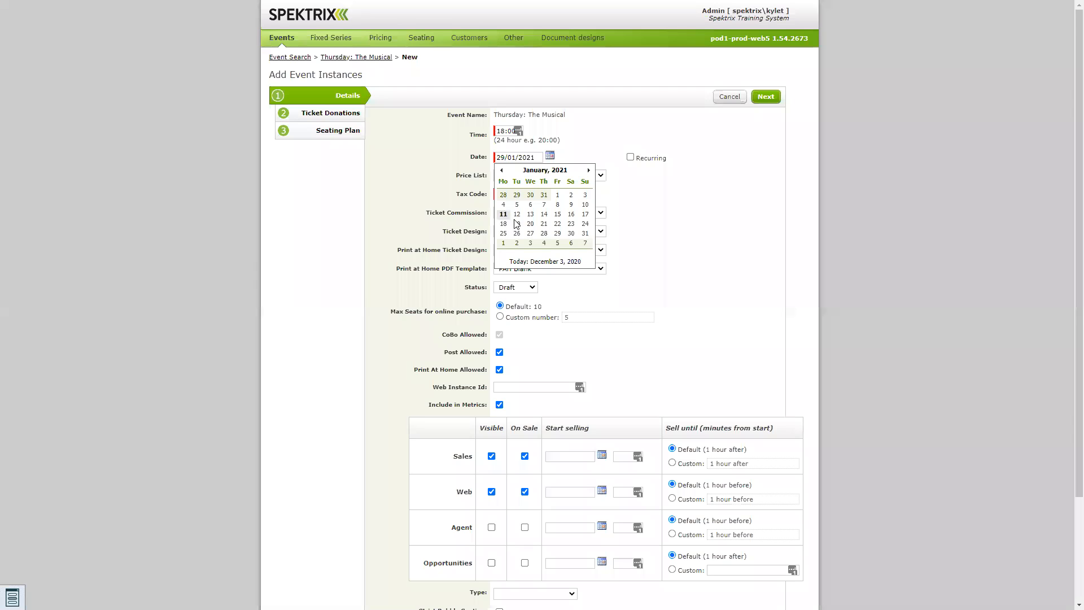
pyautogui.click(503, 214)
pyautogui.click(550, 157)
pyautogui.click(588, 169)
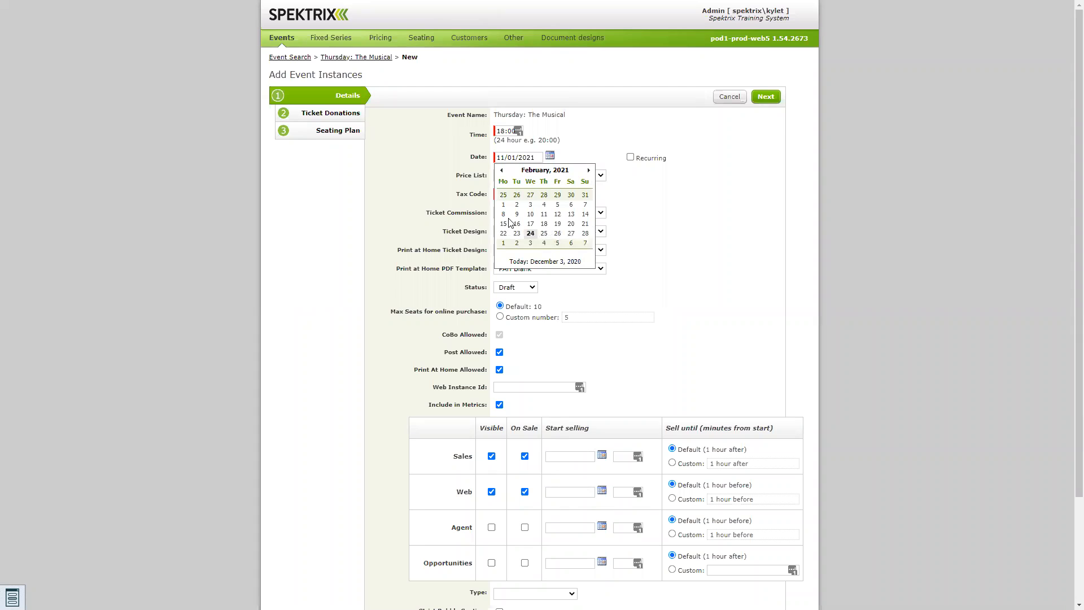
pyautogui.click(546, 196)
pyautogui.click(630, 157)
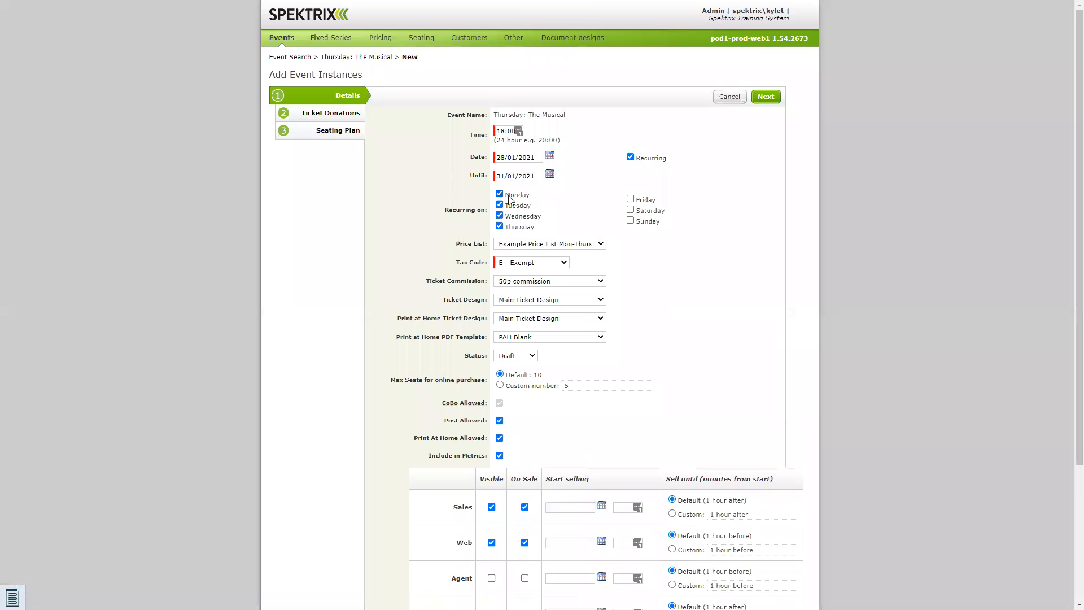
# Step: Restrict the recurrence to Friday, Saturday and Sunday, excluding Monday through Thursday
pyautogui.click(499, 194)
pyautogui.click(499, 205)
pyautogui.click(499, 215)
pyautogui.click(499, 226)
pyautogui.click(630, 199)
pyautogui.click(630, 209)
pyautogui.click(630, 220)
# Step: Assign the Example Price List Weekends A-C £16.00 - £32.00 and the £1.00 Commission to the new instances
pyautogui.click(596, 244)
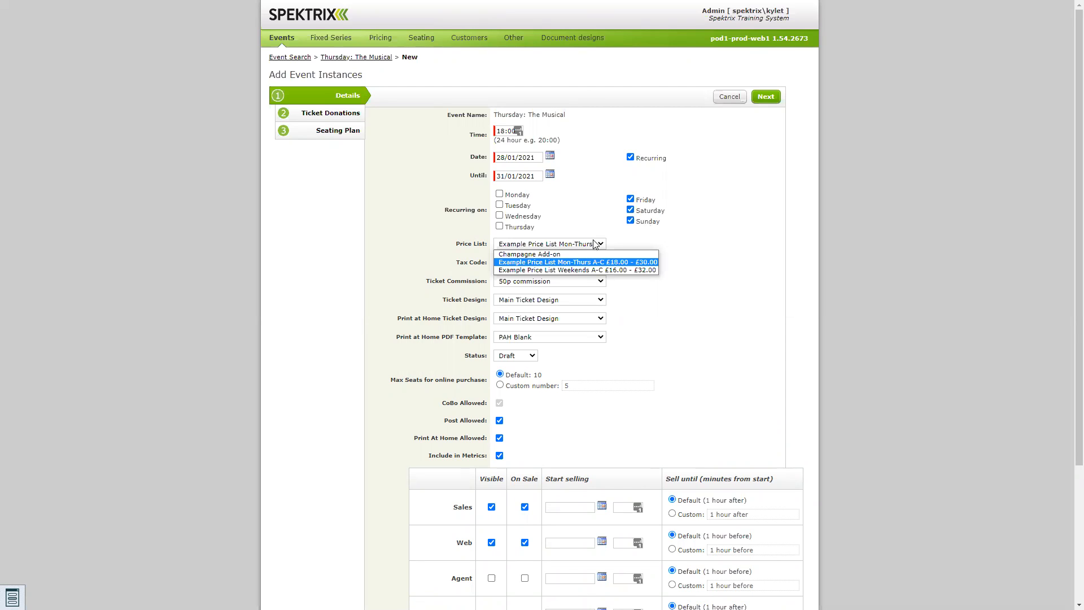
pyautogui.click(589, 271)
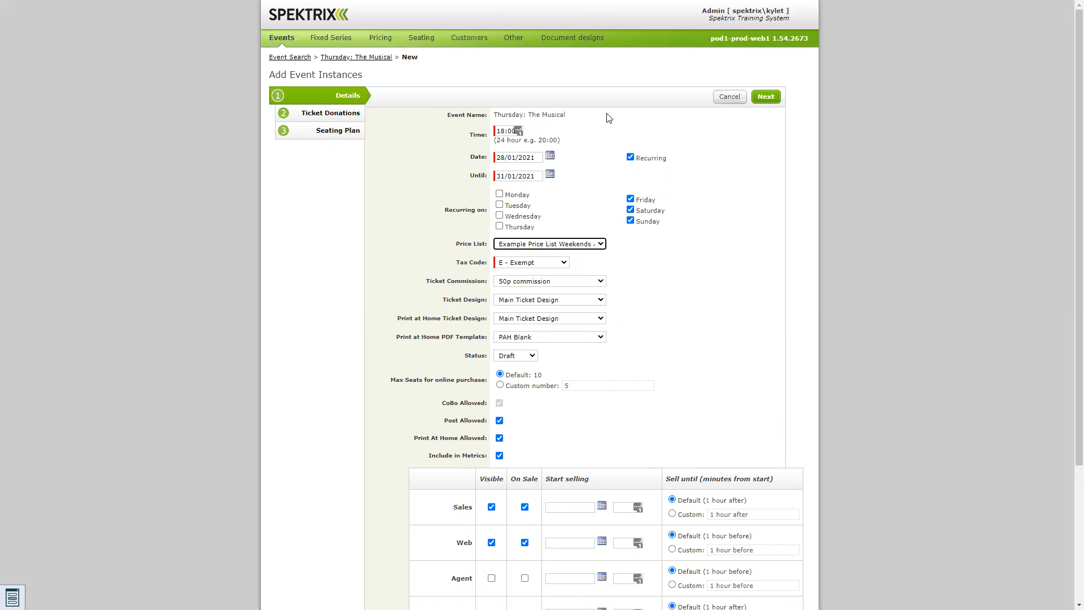
pyautogui.scroll(-3, 528, 231)
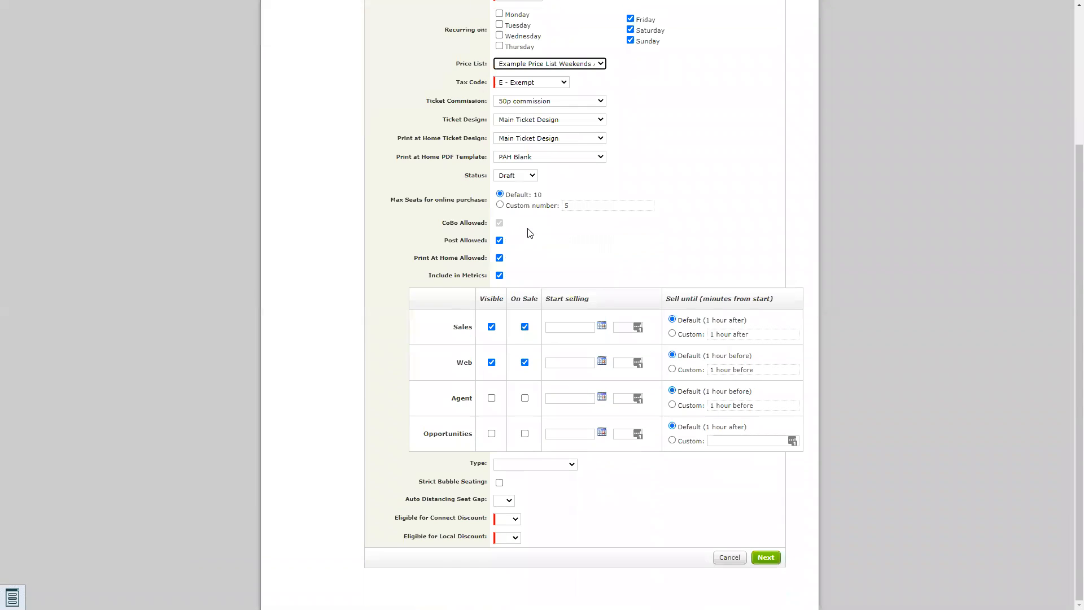
pyautogui.scroll(3, 799, 209)
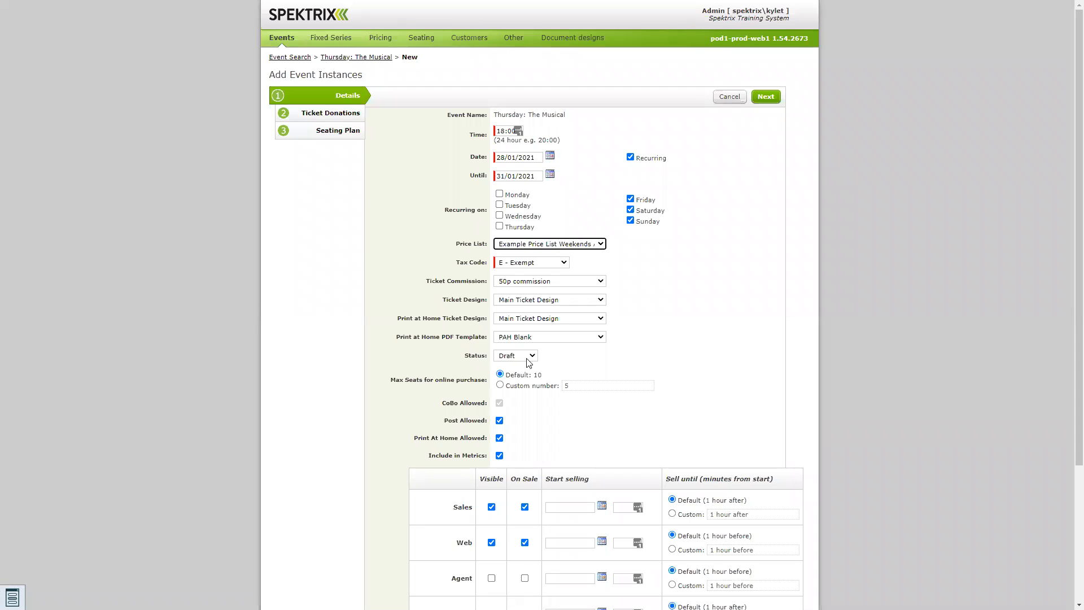
pyautogui.click(595, 280)
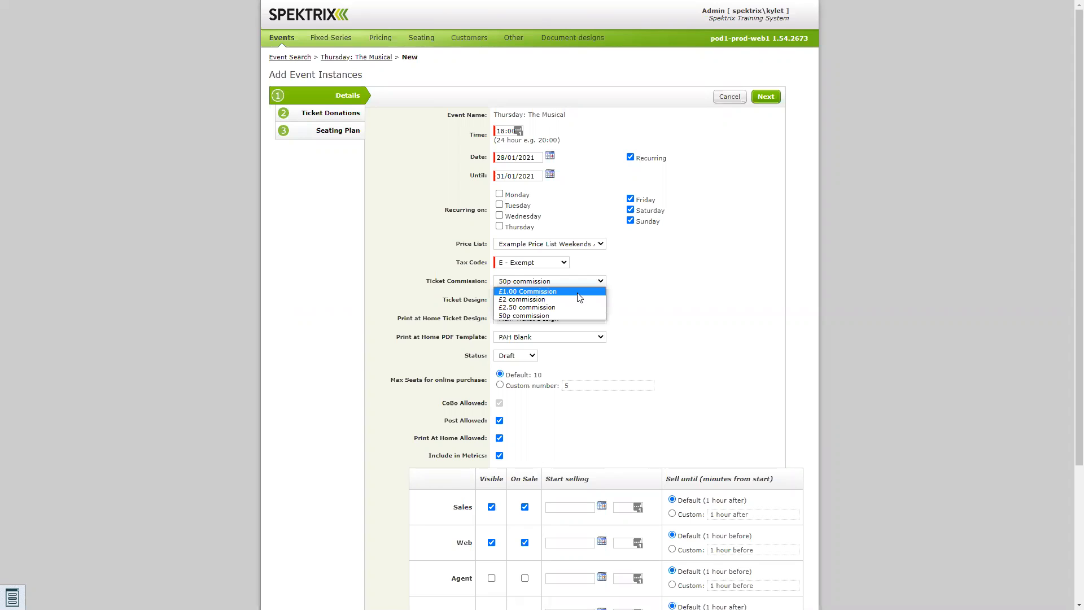
pyautogui.click(578, 293)
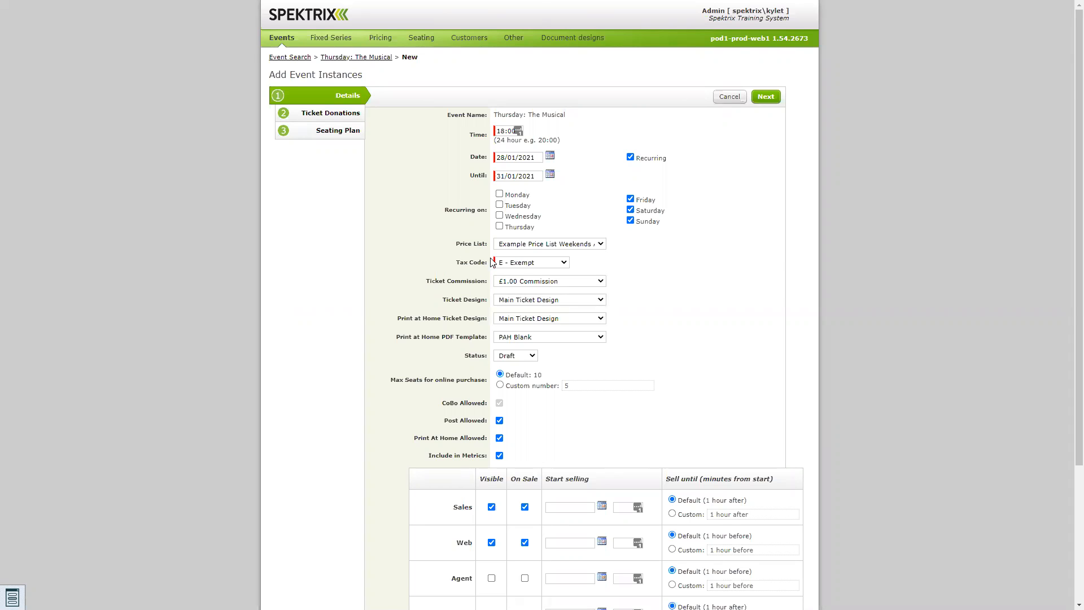
# Step: Choose the Connect and Local discount eligibility, and continue past ticket donations to the seating plan
pyautogui.scroll(-3, 497, 262)
pyautogui.scroll(-1, 511, 250)
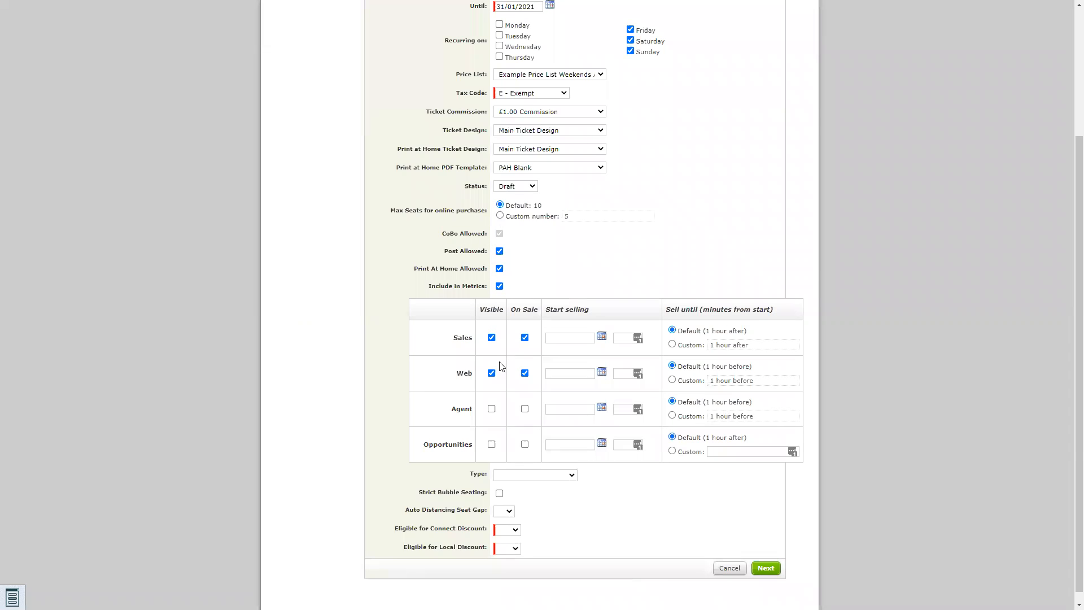
pyautogui.click(515, 530)
pyautogui.click(506, 555)
pyautogui.click(507, 548)
pyautogui.scroll(4, 508, 463)
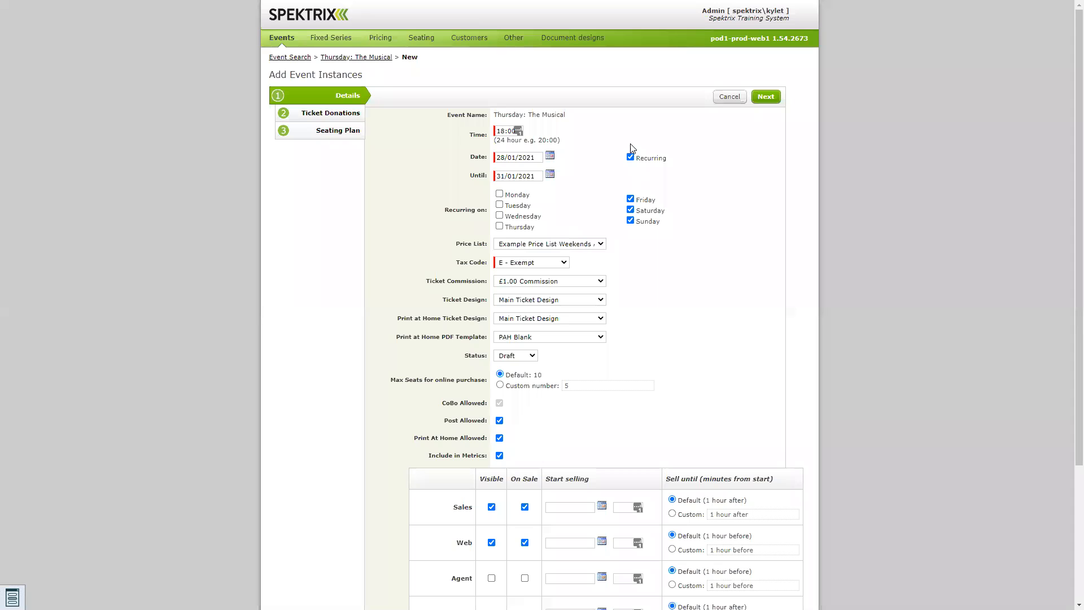
pyautogui.click(763, 100)
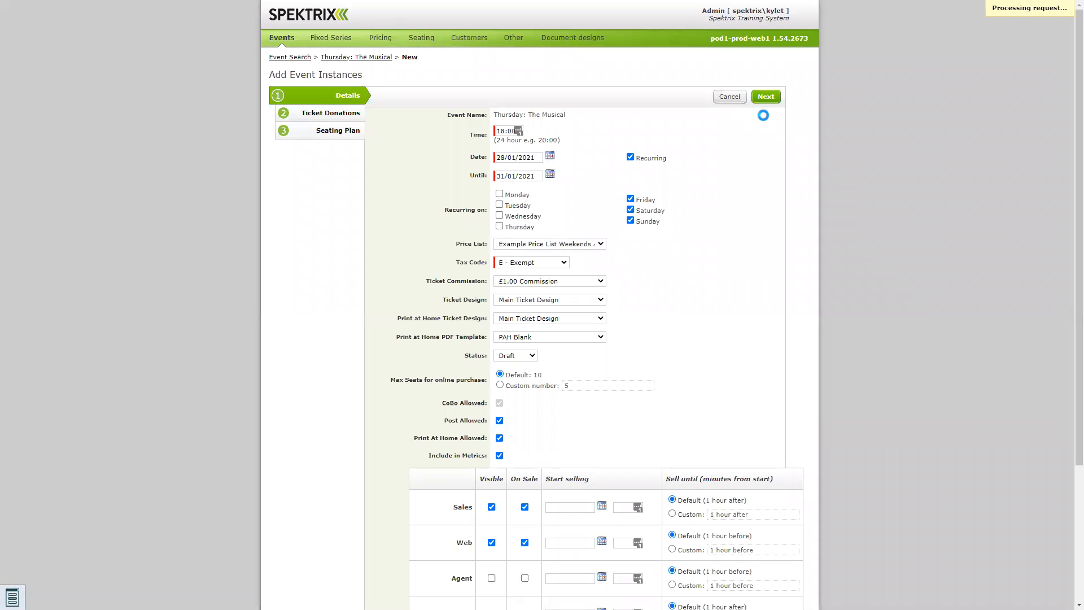
pyautogui.click(780, 97)
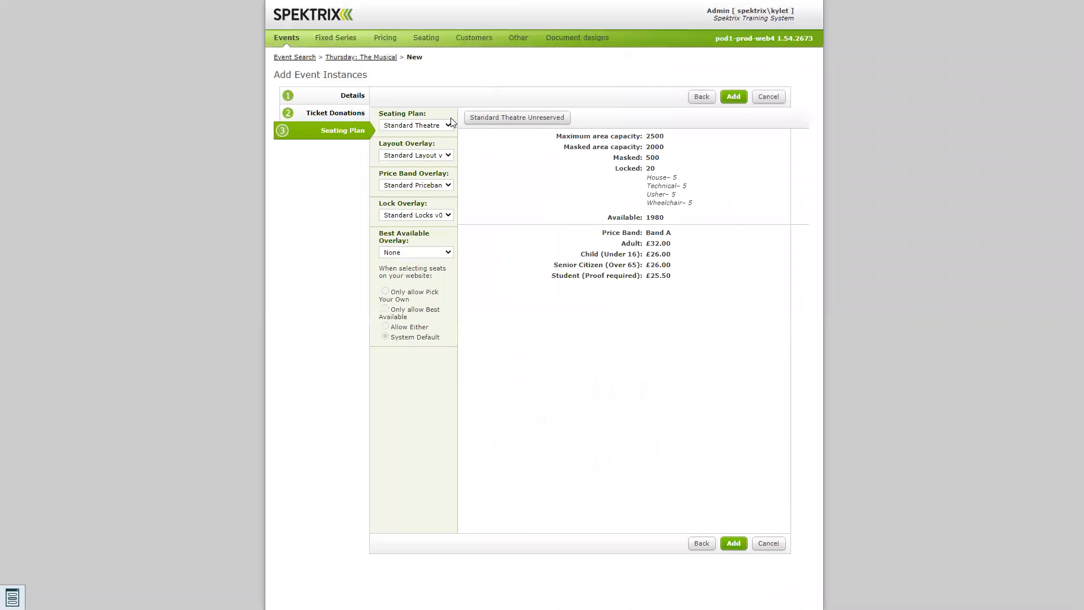
# Step: Select Standard Theatre as the seating plan for the new instances
pyautogui.click(446, 127)
pyautogui.scroll(2, 450, 149)
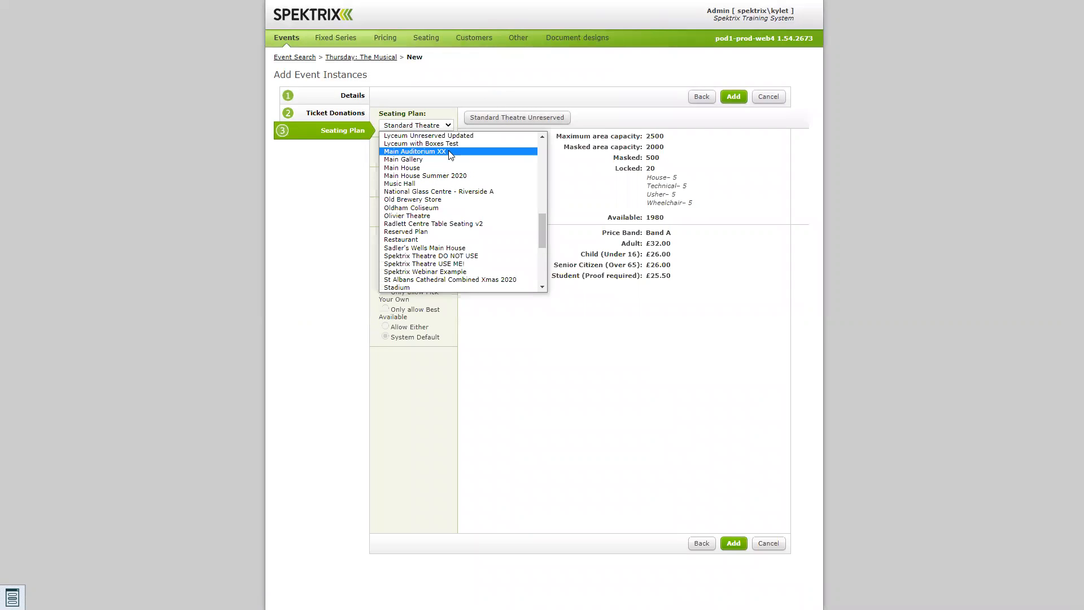
pyautogui.write('stan')
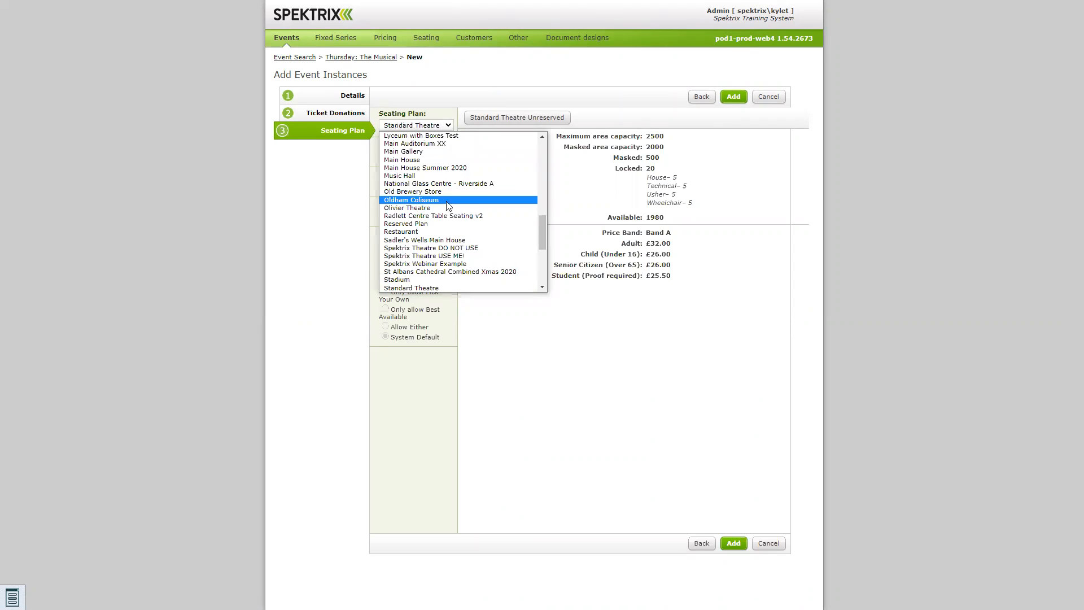
pyautogui.scroll(-5, 439, 192)
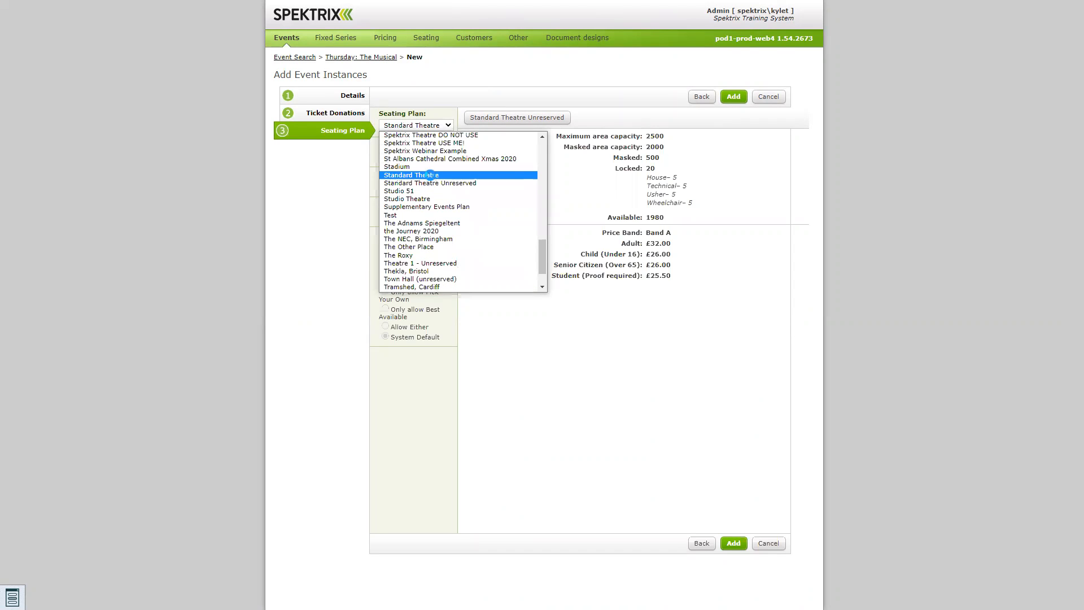
pyautogui.click(431, 176)
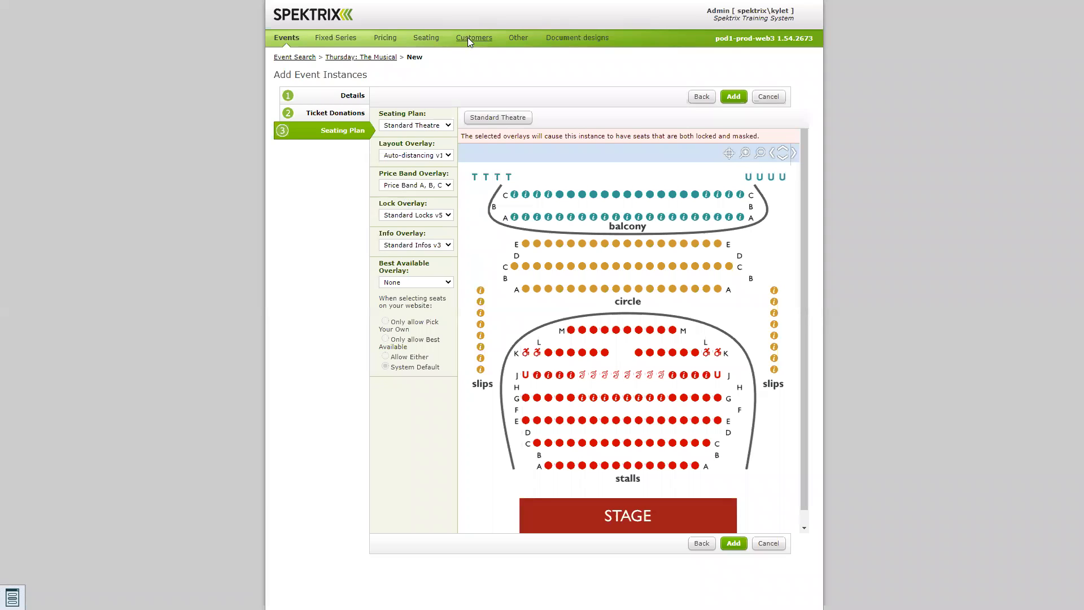
# Step: Check the warning about locked and masked seats, and set the layout overlay to Standard Layout v1 23/02/2013
pyautogui.click(420, 156)
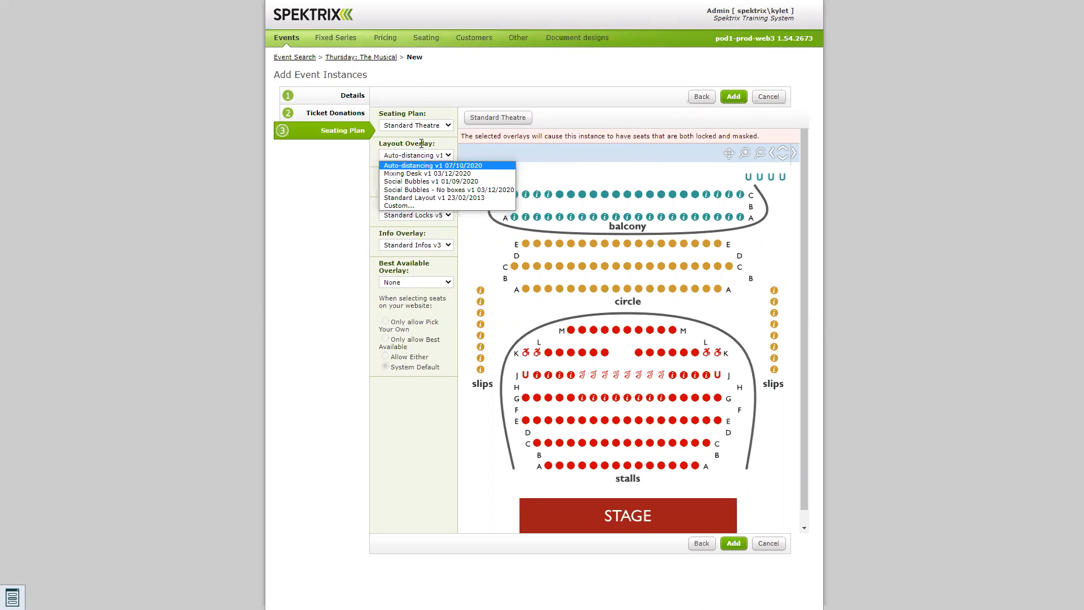
pyautogui.click(421, 143)
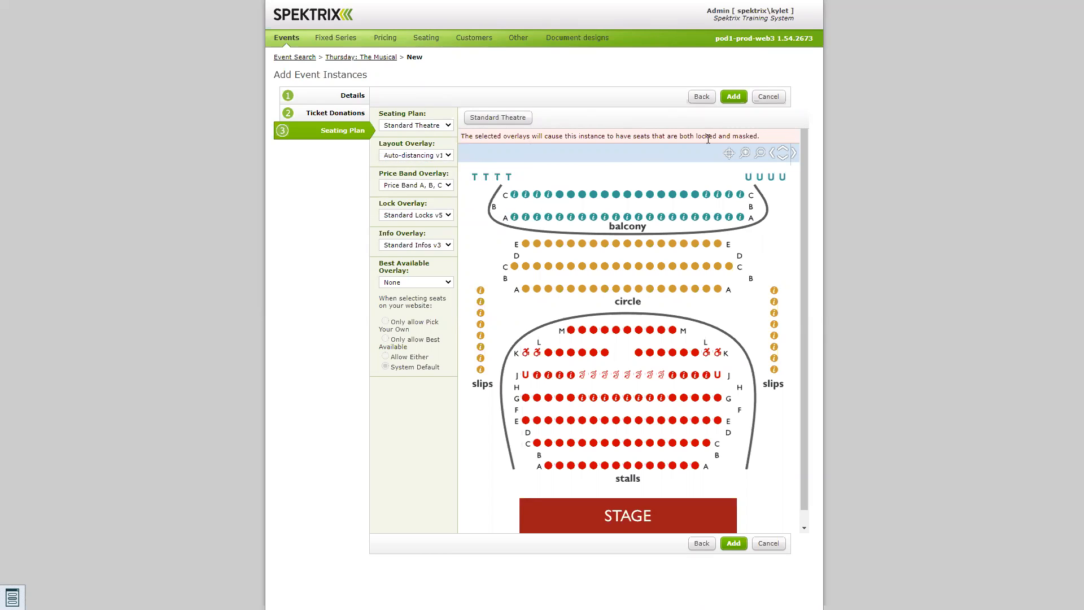
pyautogui.moveTo(769, 139); pyautogui.dragTo(466, 136)
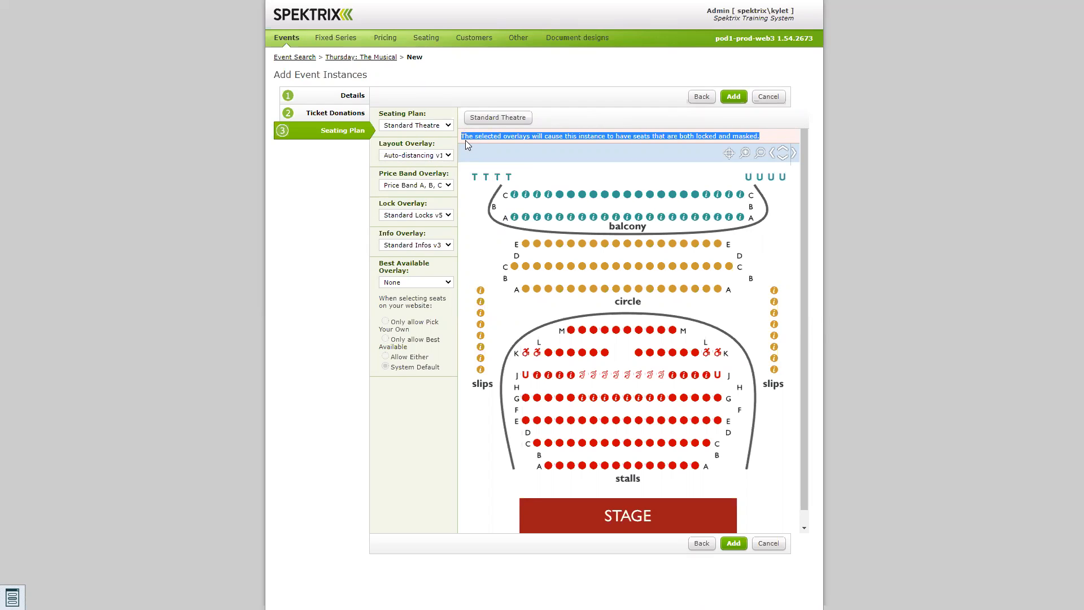
pyautogui.click(465, 141)
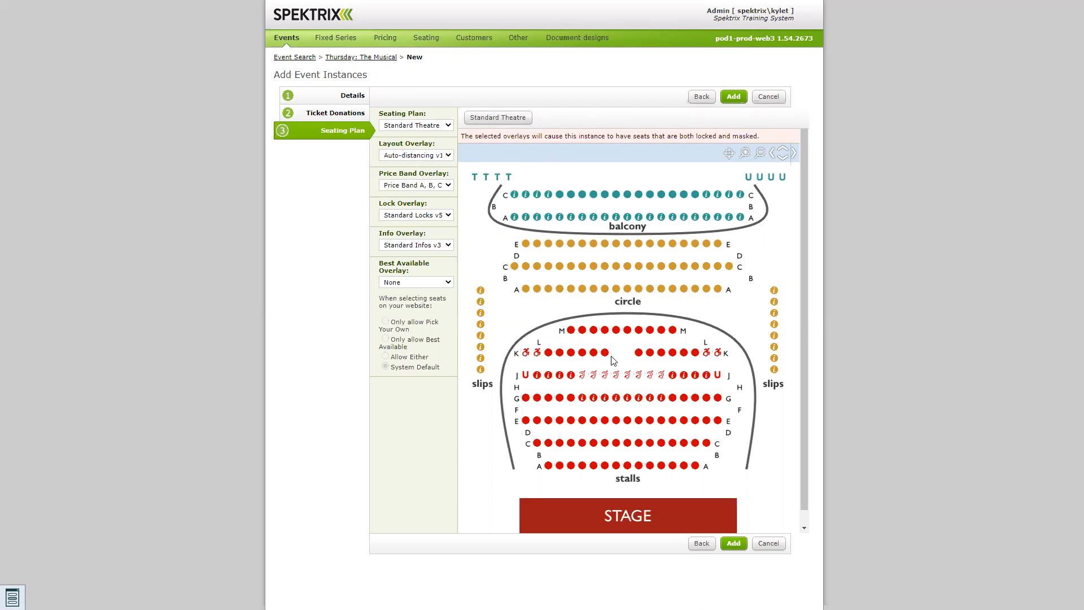
pyautogui.click(423, 156)
pyautogui.click(423, 198)
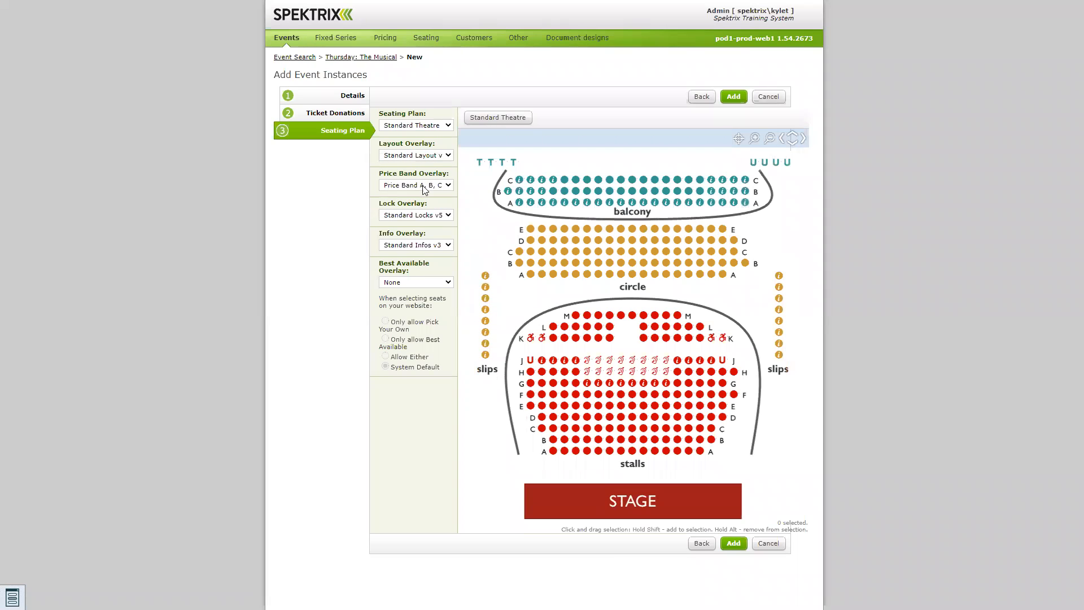
# Step: Review the available price band, lock and layout overlay choices for the new instances
pyautogui.click(426, 188)
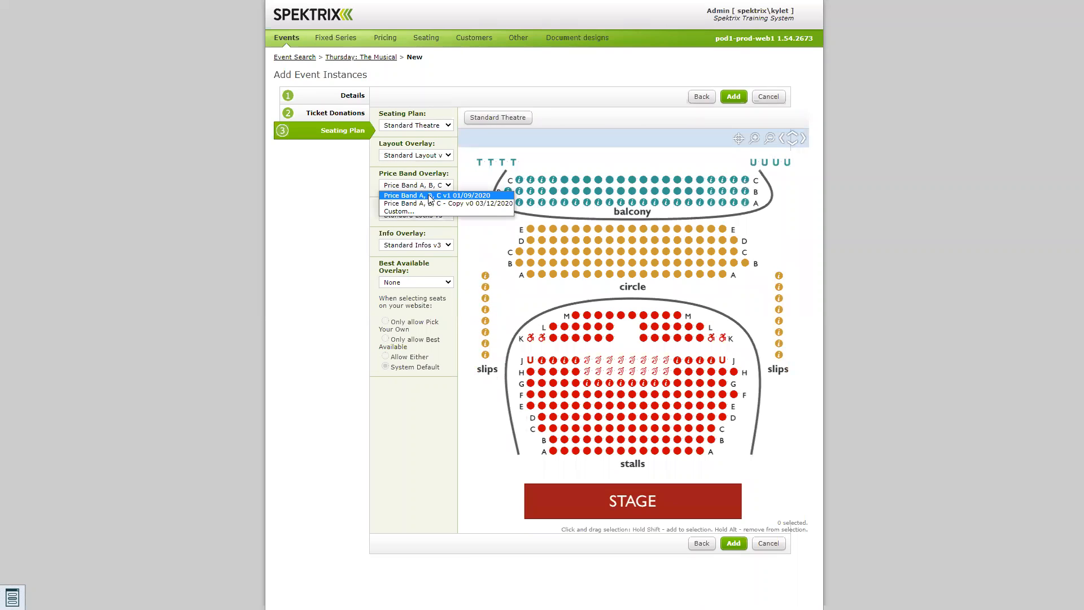
pyautogui.click(449, 170)
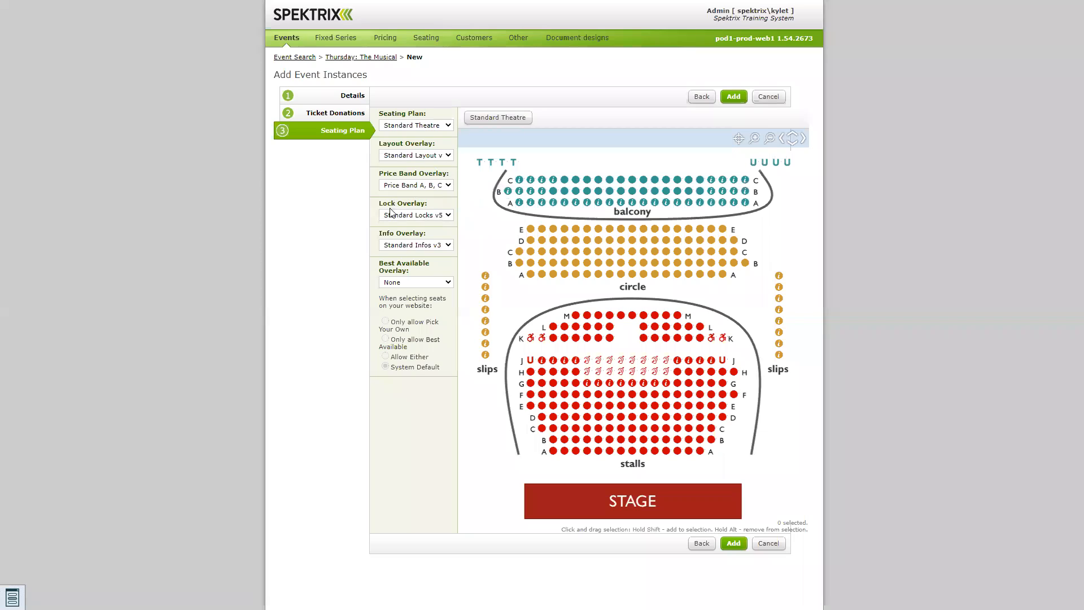
pyautogui.click(420, 214)
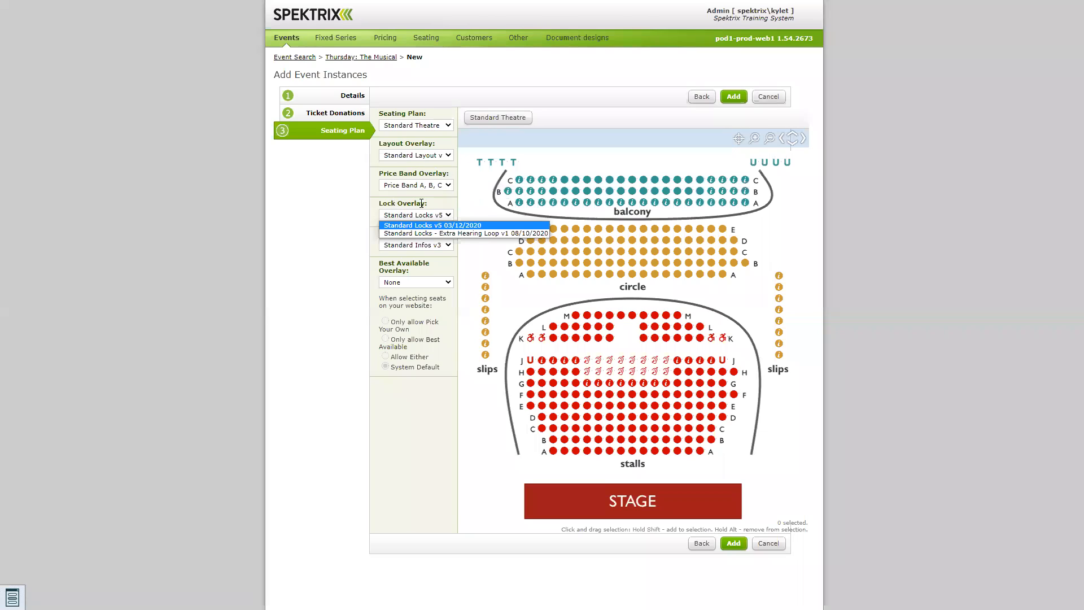
pyautogui.click(422, 204)
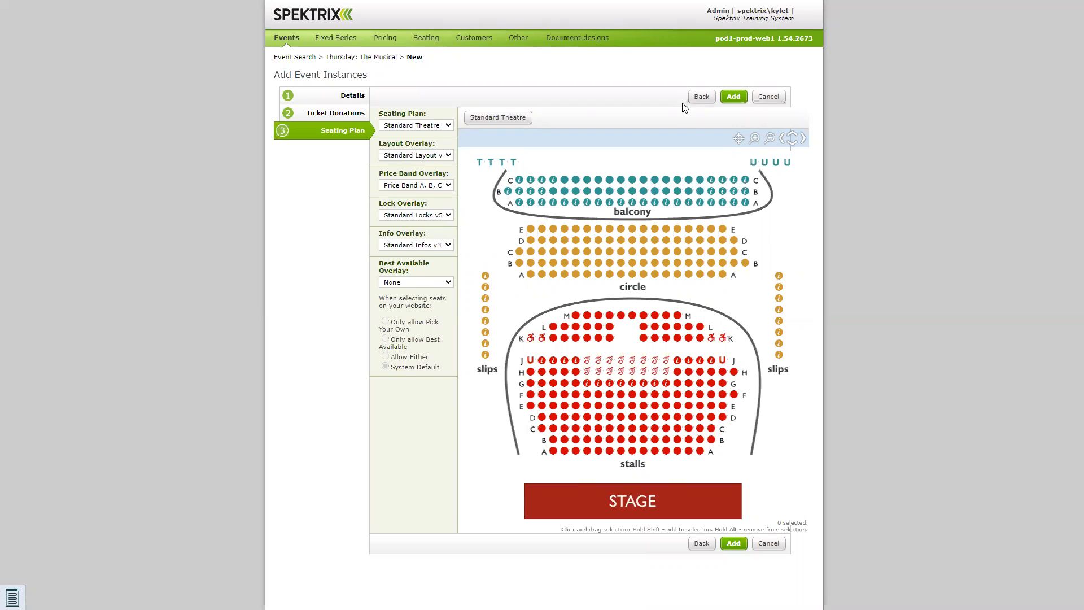
pyautogui.click(415, 156)
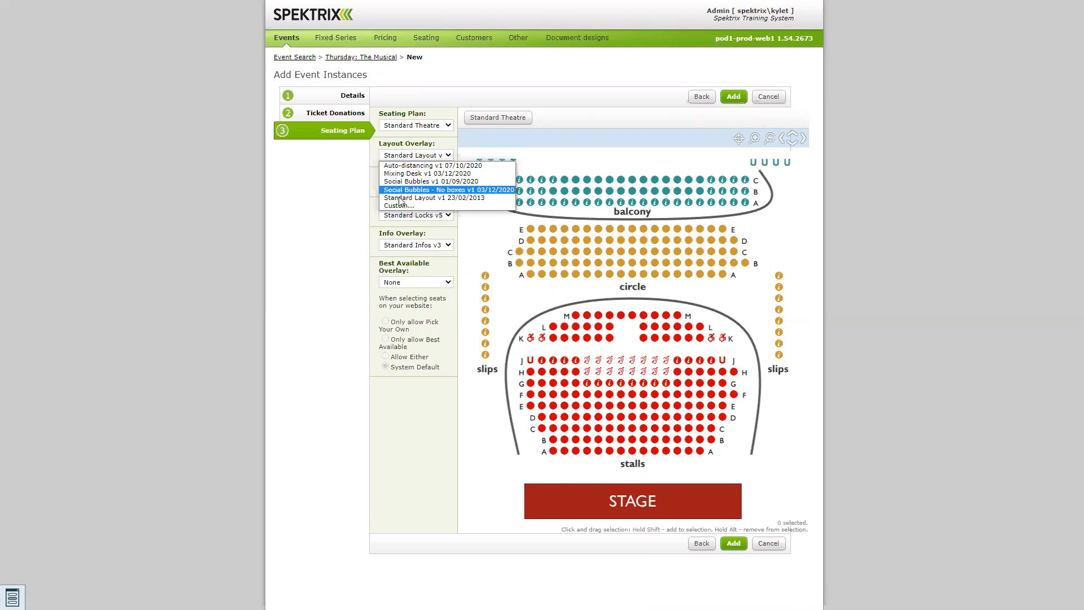
pyautogui.click(371, 158)
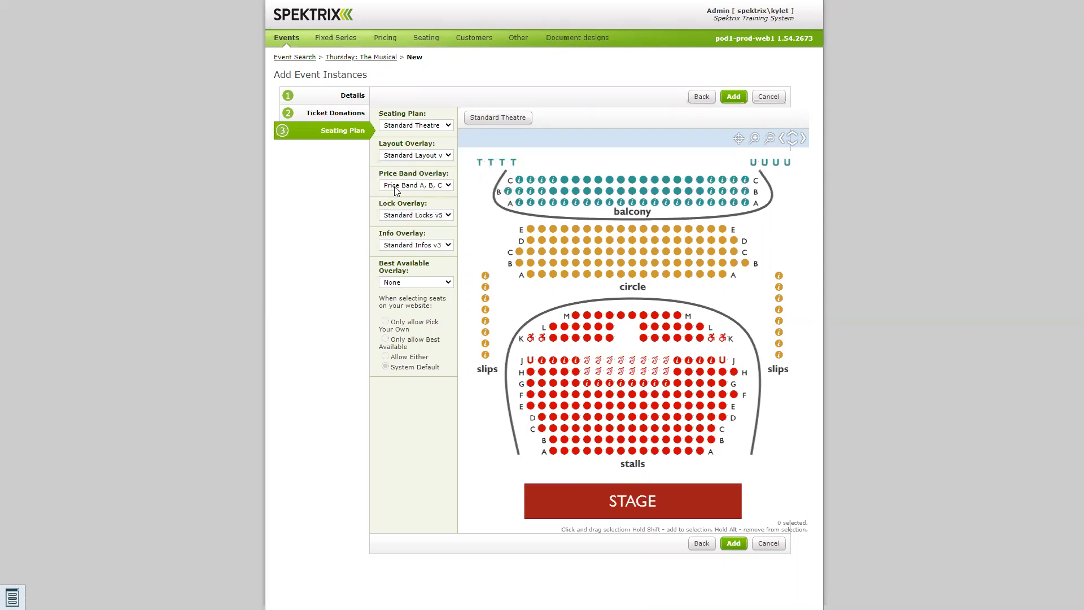
# Step: Try the Auto-distancing v1 07/10/2020 layout overlay, and restore Standard Layout v1 23/02/2013
pyautogui.click(397, 156)
pyautogui.click(398, 164)
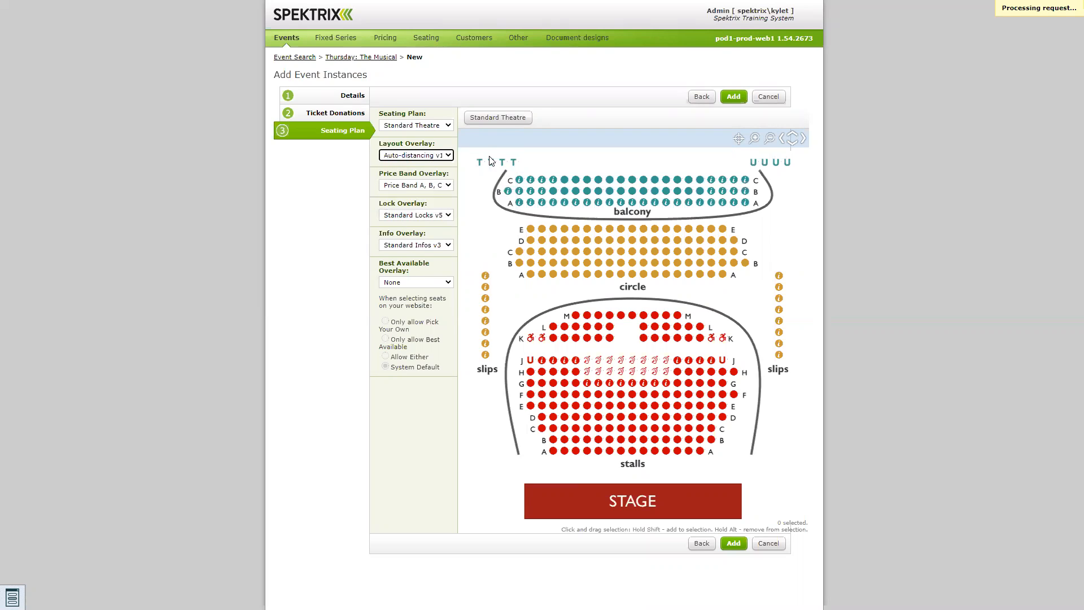
pyautogui.click(444, 157)
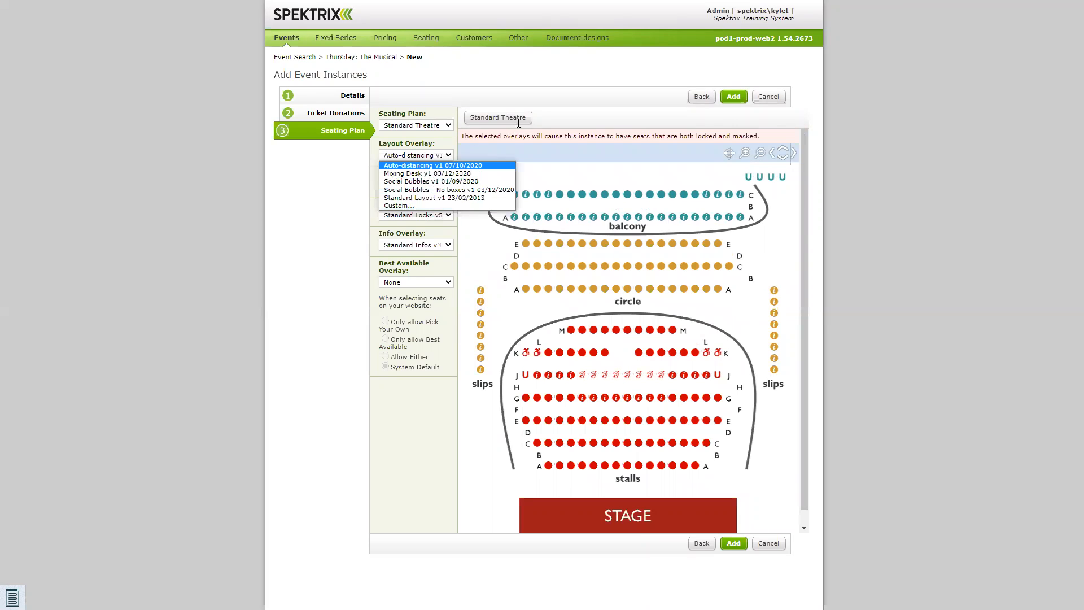
pyautogui.click(425, 198)
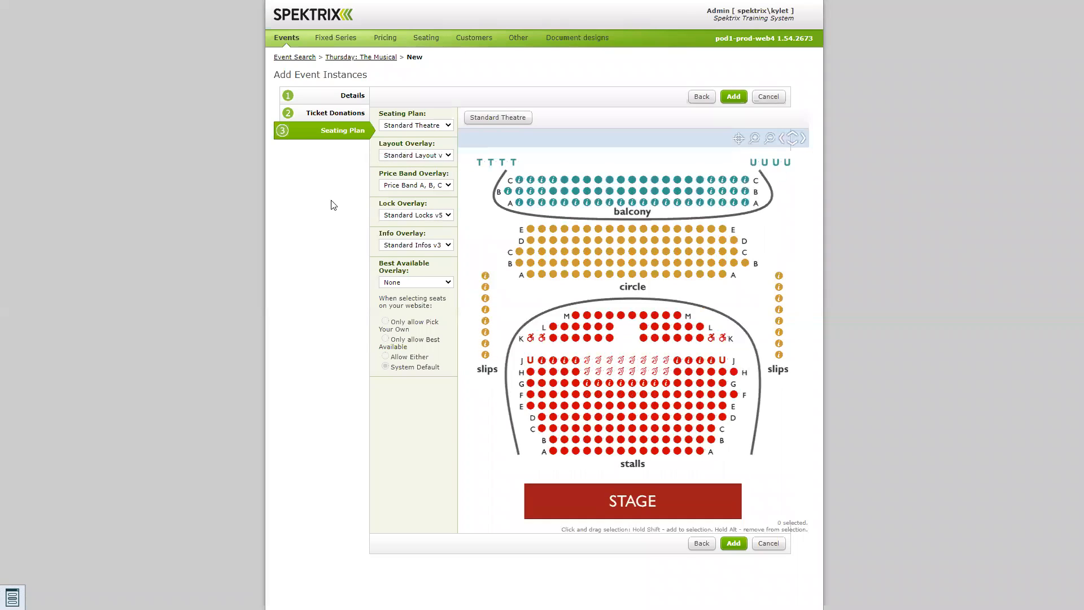
# Step: Add the new instances to the event and look through the pages of its instance list
pyautogui.click(738, 96)
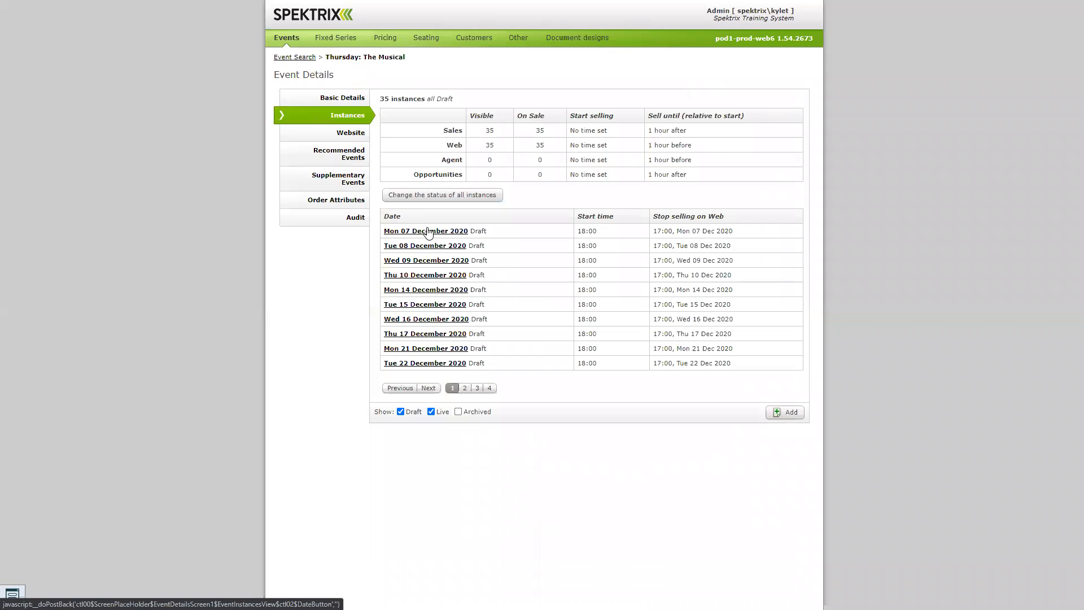
pyautogui.click(465, 388)
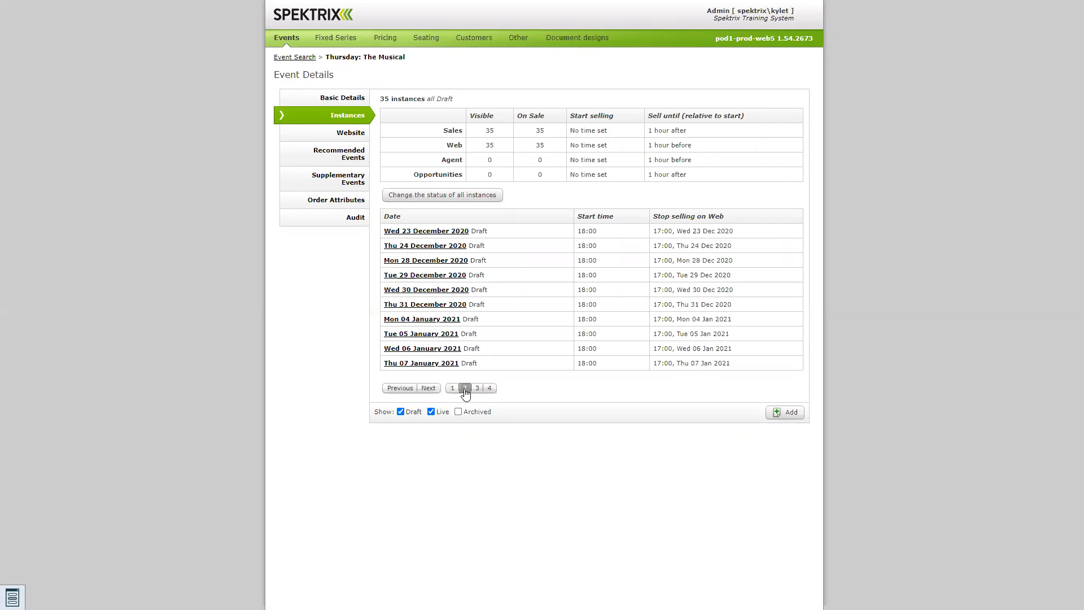
pyautogui.click(478, 390)
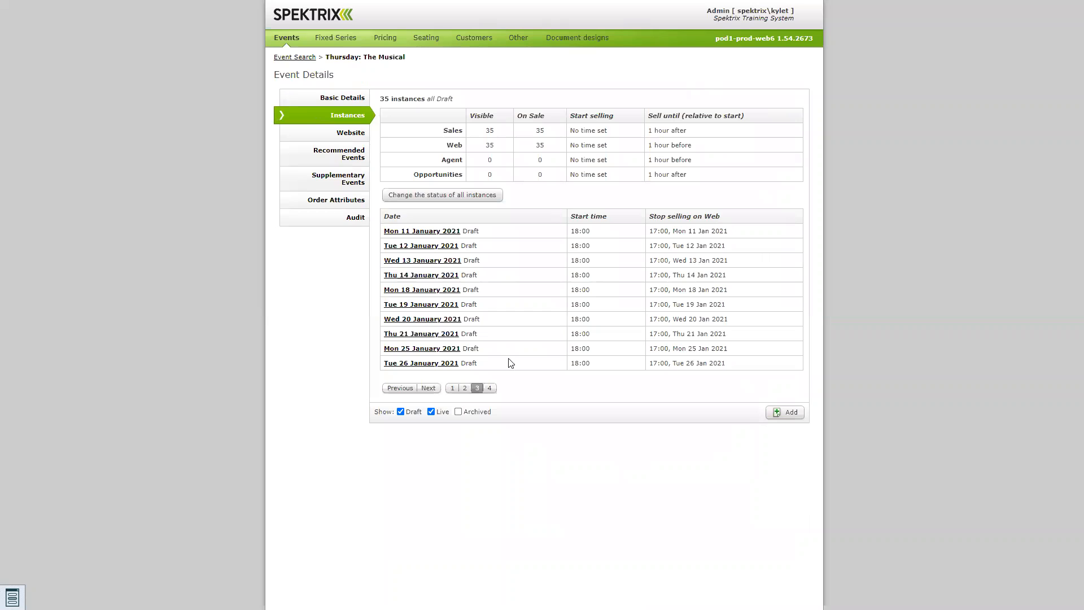
pyautogui.click(452, 388)
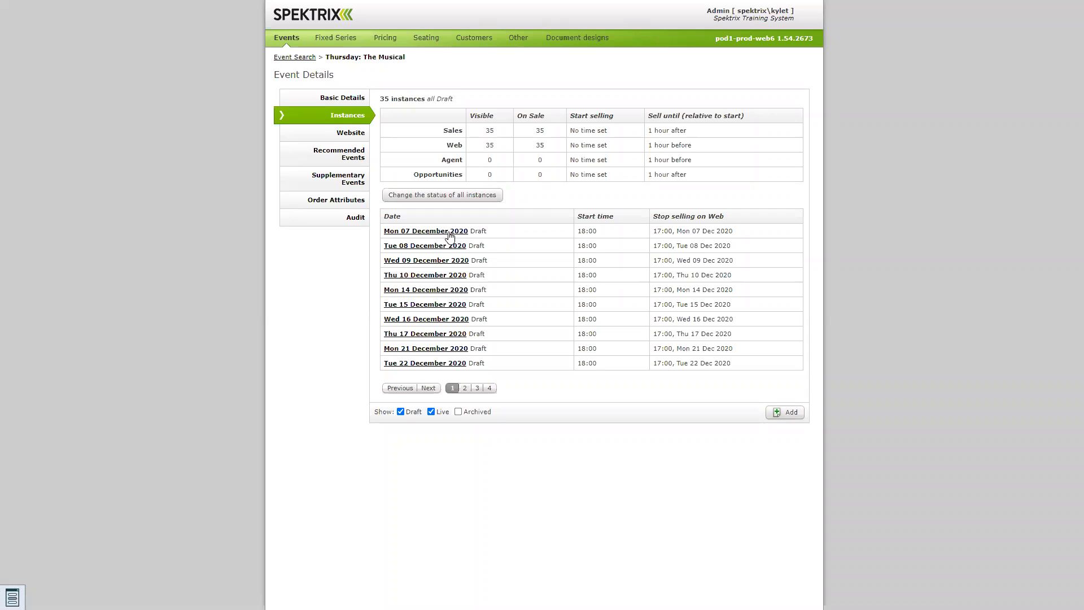
# Step: Open the 07 December 2020 instance for editing and check its status options
pyautogui.click(430, 231)
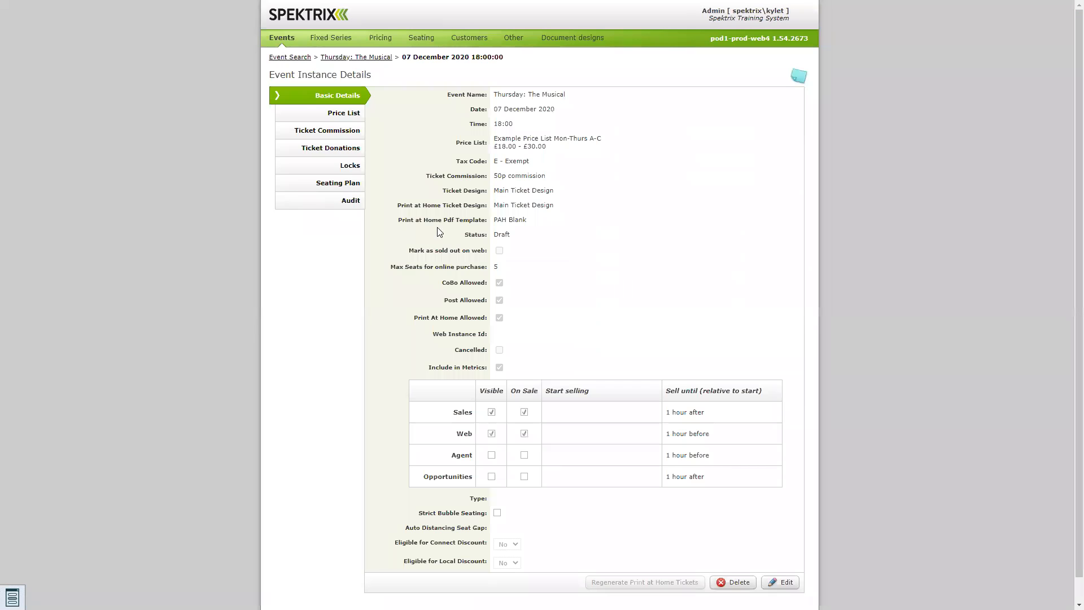
pyautogui.click(774, 579)
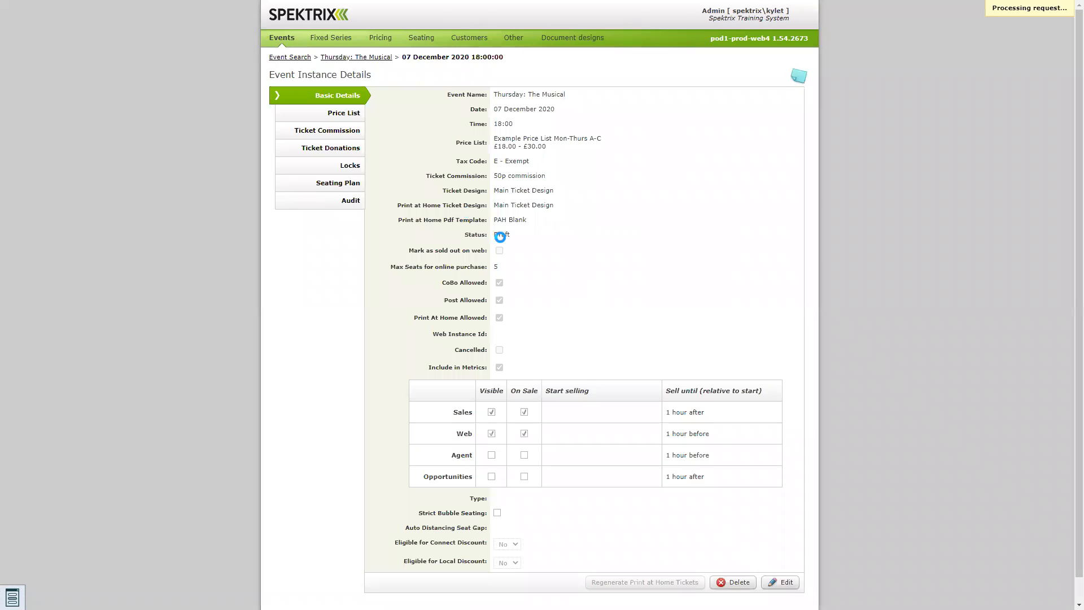
pyautogui.click(516, 259)
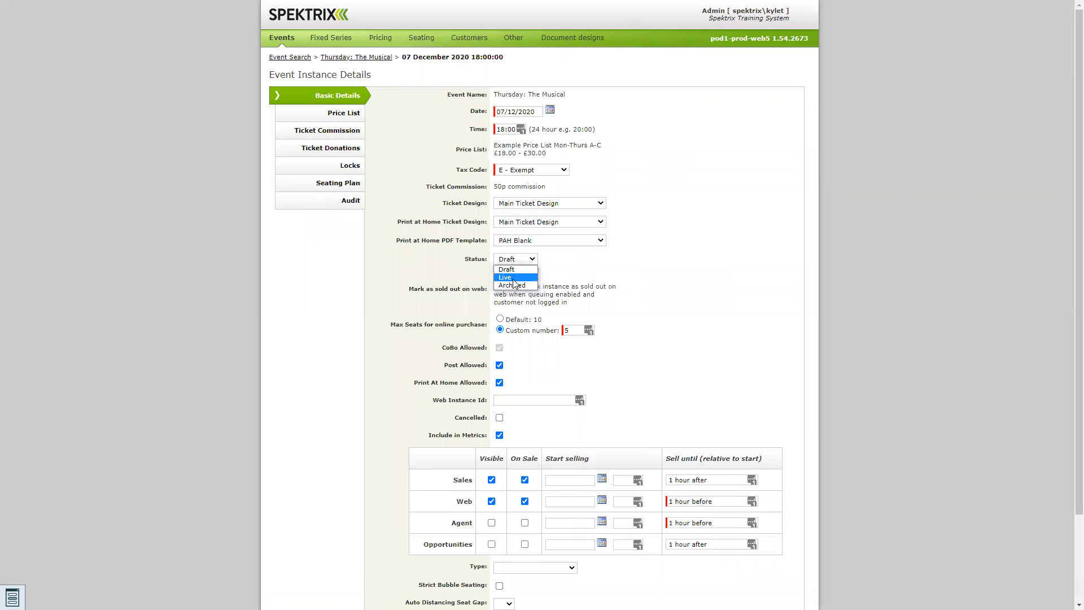
pyautogui.click(570, 269)
pyautogui.scroll(-2, 573, 271)
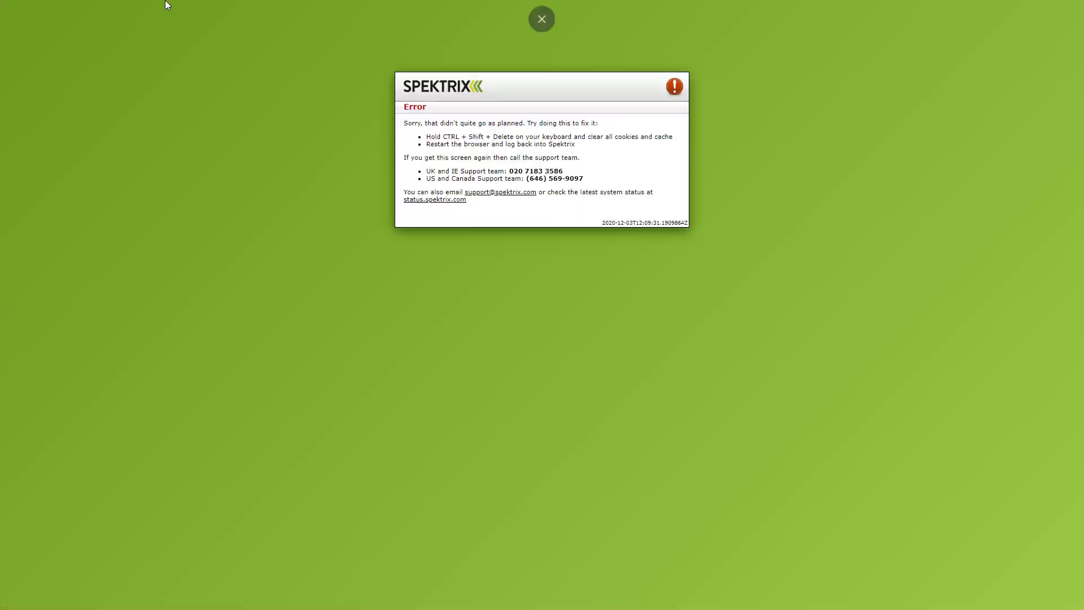
# Step: Go back from the error page, reload the Spektrix admin page, and return the browser to full screen
pyautogui.click(551, 37)
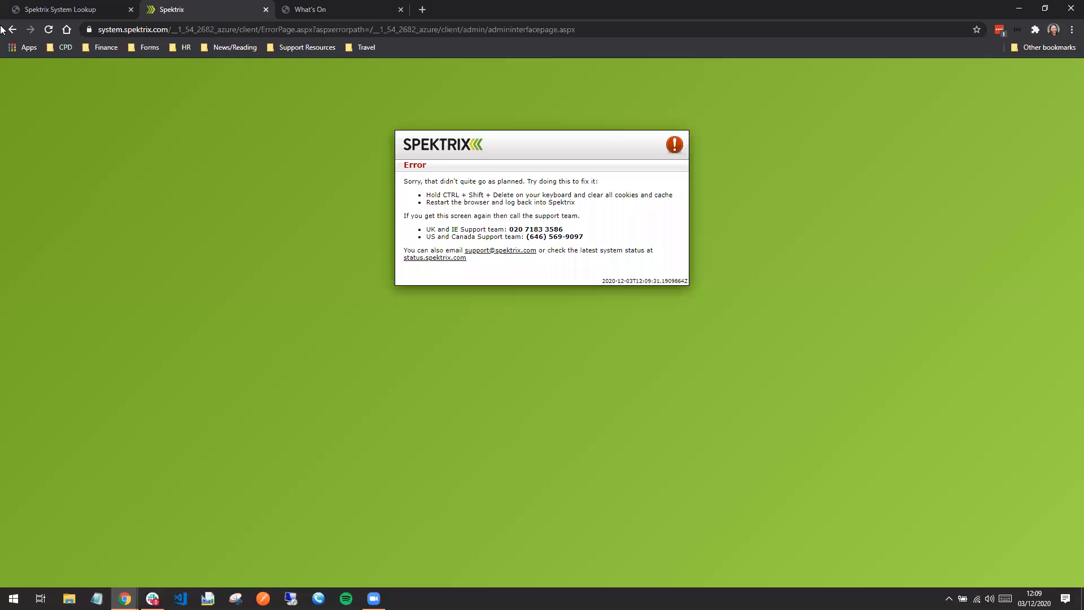
pyautogui.click(12, 30)
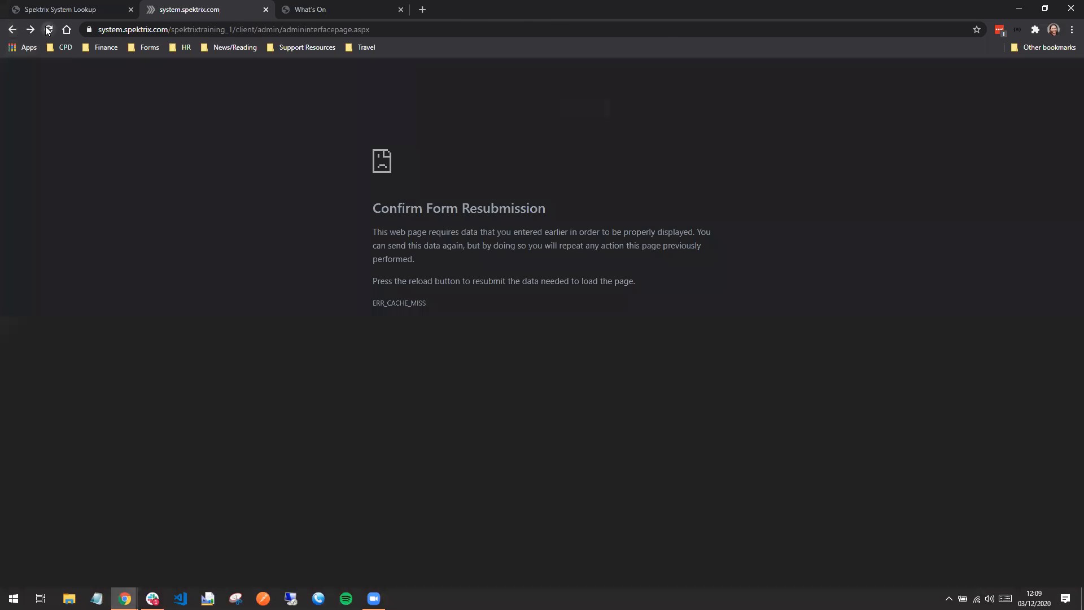
pyautogui.click(48, 30)
pyautogui.click(581, 117)
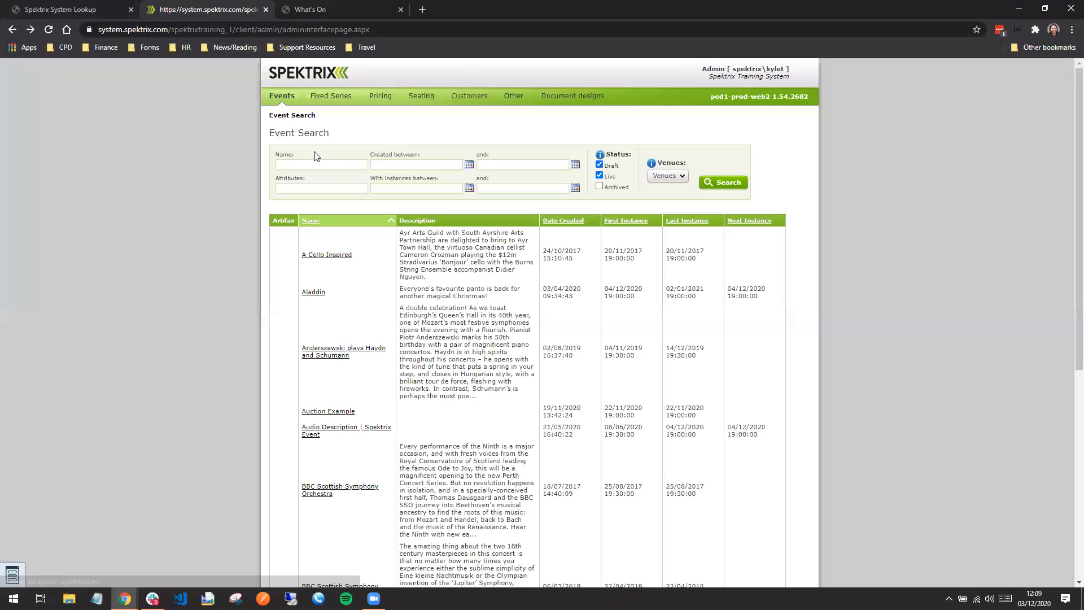
pyautogui.click(316, 165)
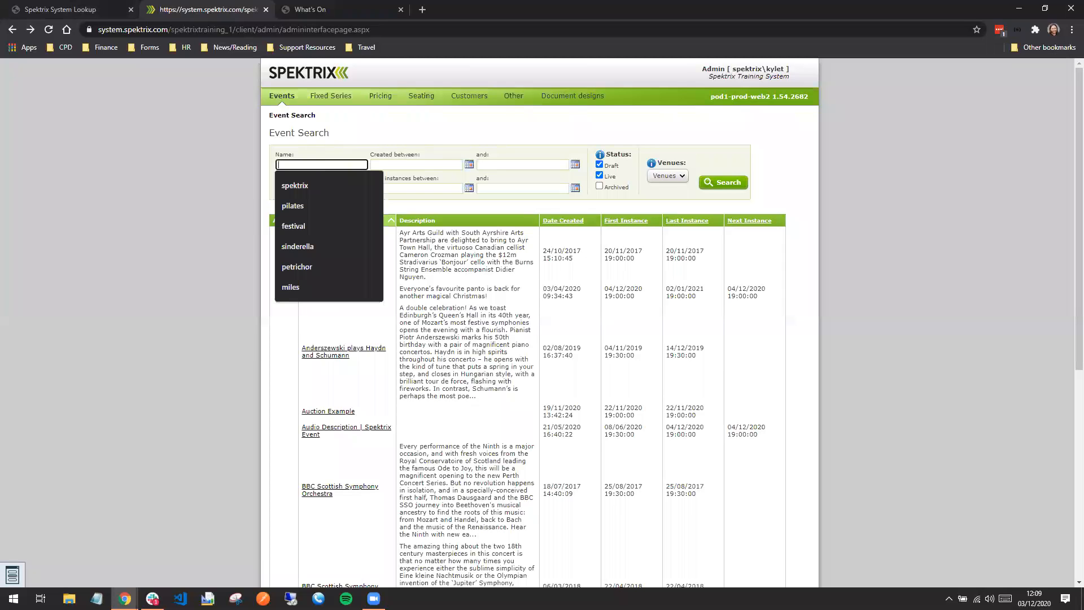
pyautogui.click(1071, 29)
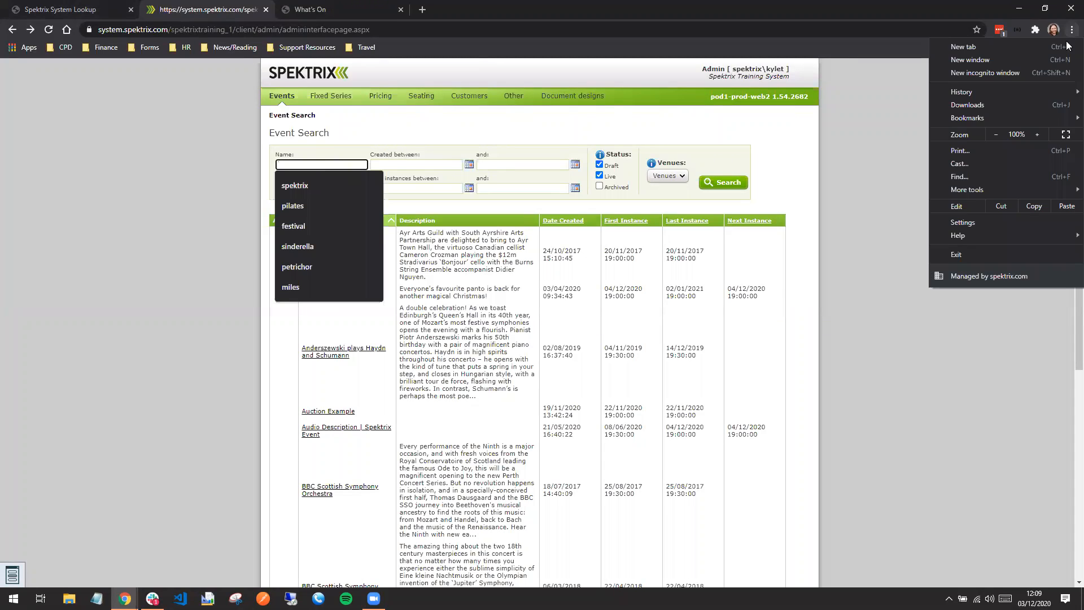
pyautogui.click(1066, 140)
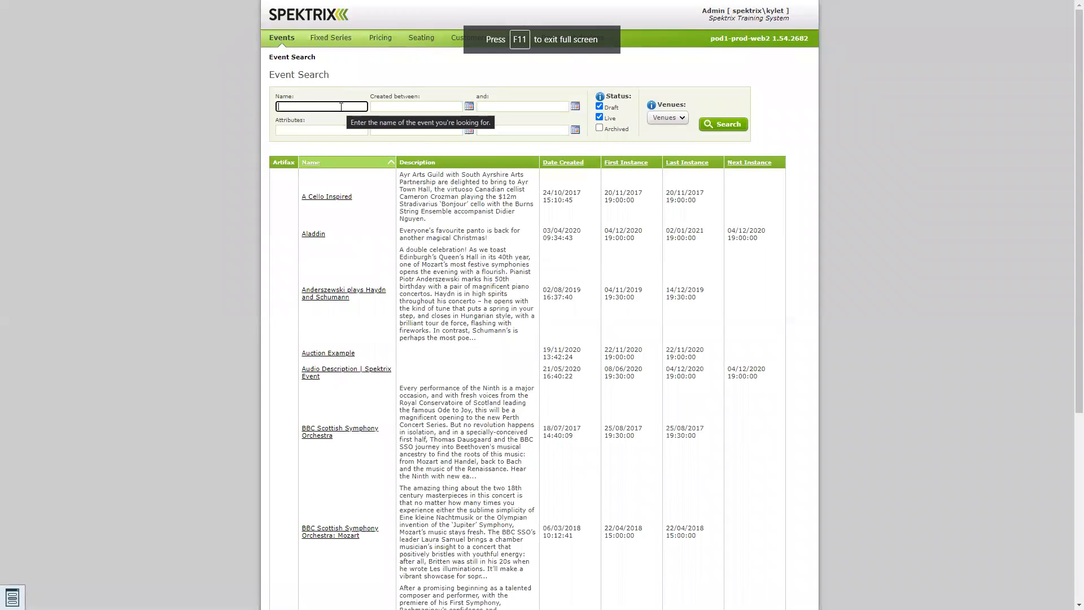
# Step: Search the events for "thursday" and open the instances of Thursday: The Musical
pyautogui.write('thrusday')
pyautogui.press('Return')
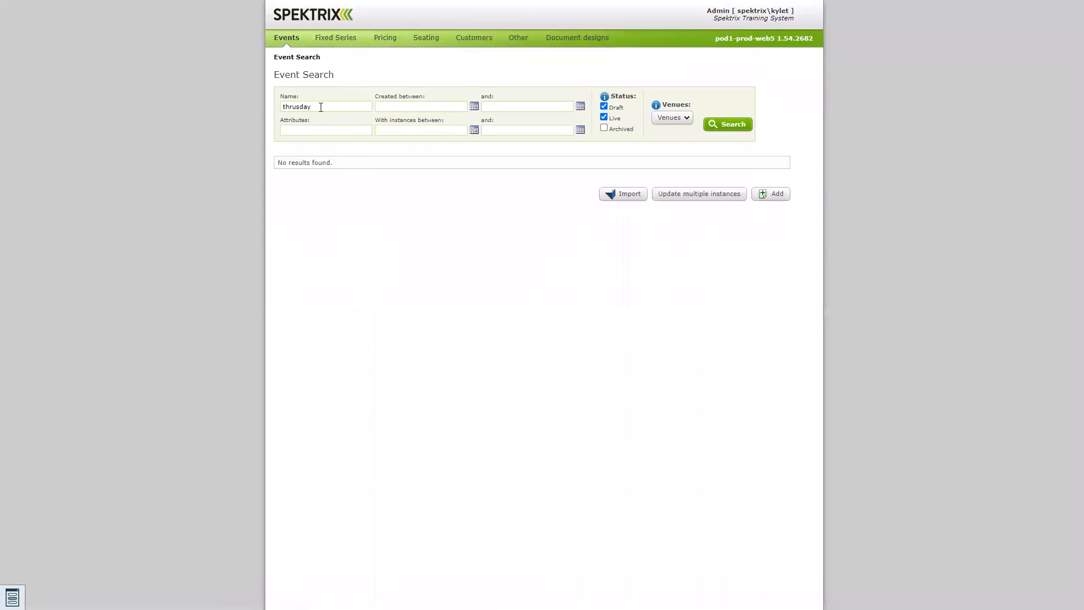
pyautogui.click(319, 108)
pyautogui.click(290, 107)
pyautogui.press('BackSpace')
pyautogui.write('r')
pyautogui.press('Return')
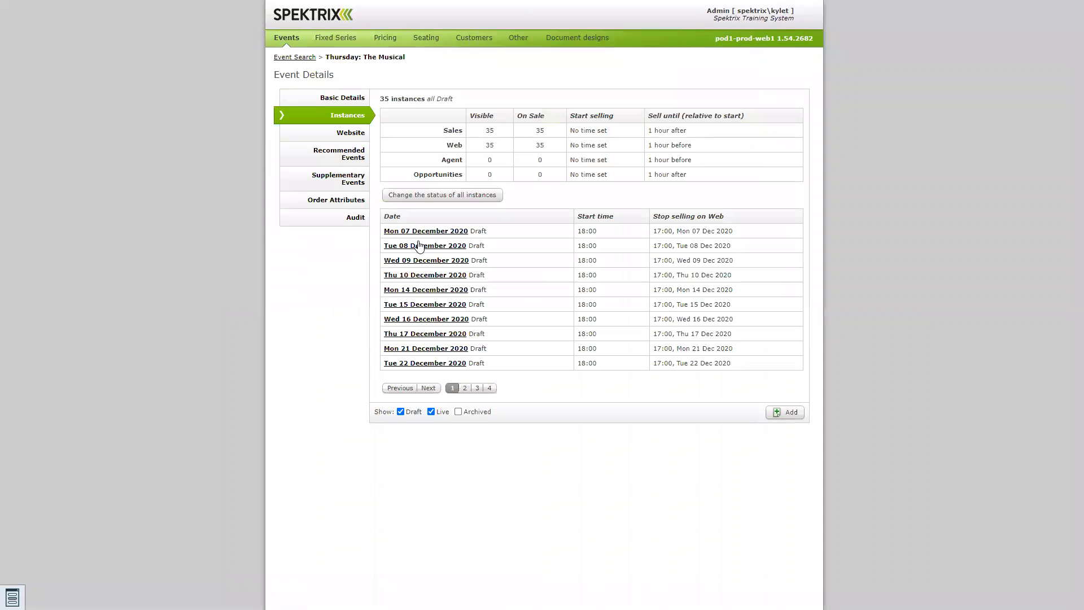
# Step: Start adding new instances at 18:00 with the date 11/01/2021, keeping Example Price List Weekends A-C £16.00 - £32.00
pyautogui.click(465, 389)
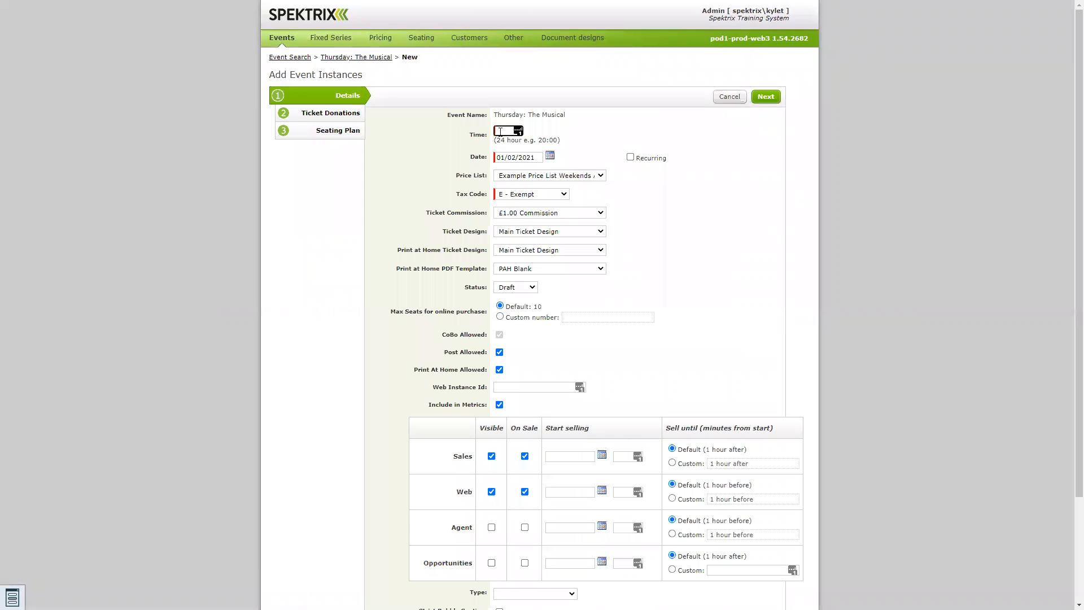
pyautogui.click(549, 156)
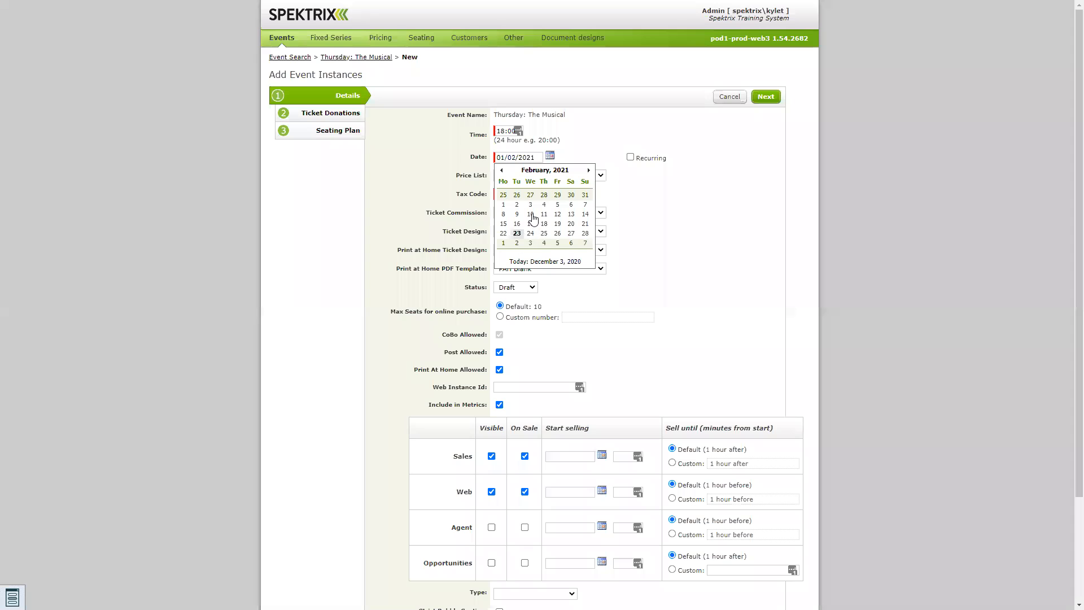
pyautogui.click(503, 171)
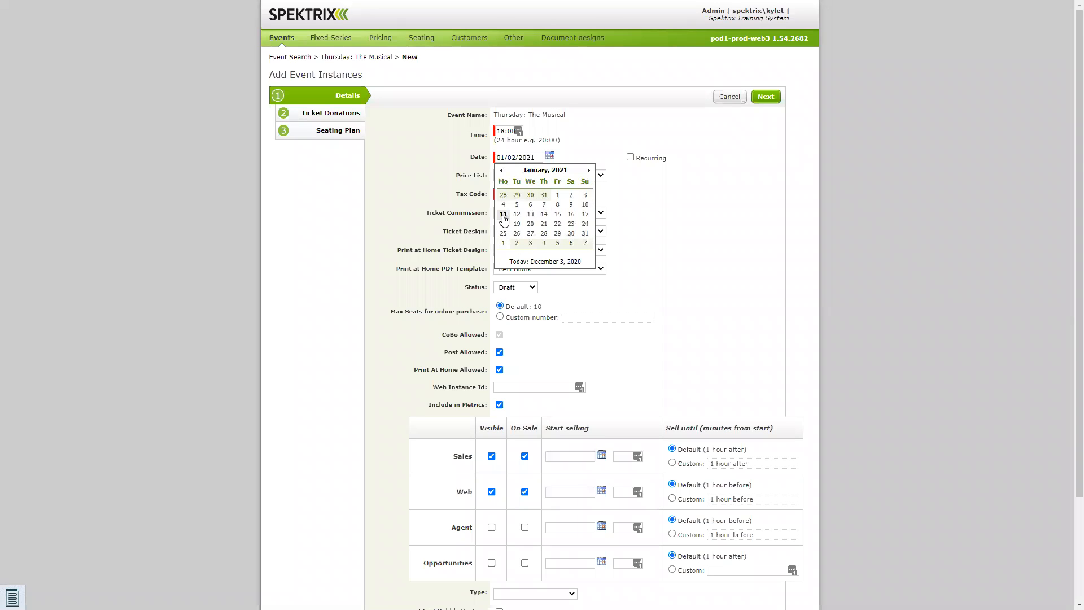
pyautogui.click(503, 215)
pyautogui.click(597, 177)
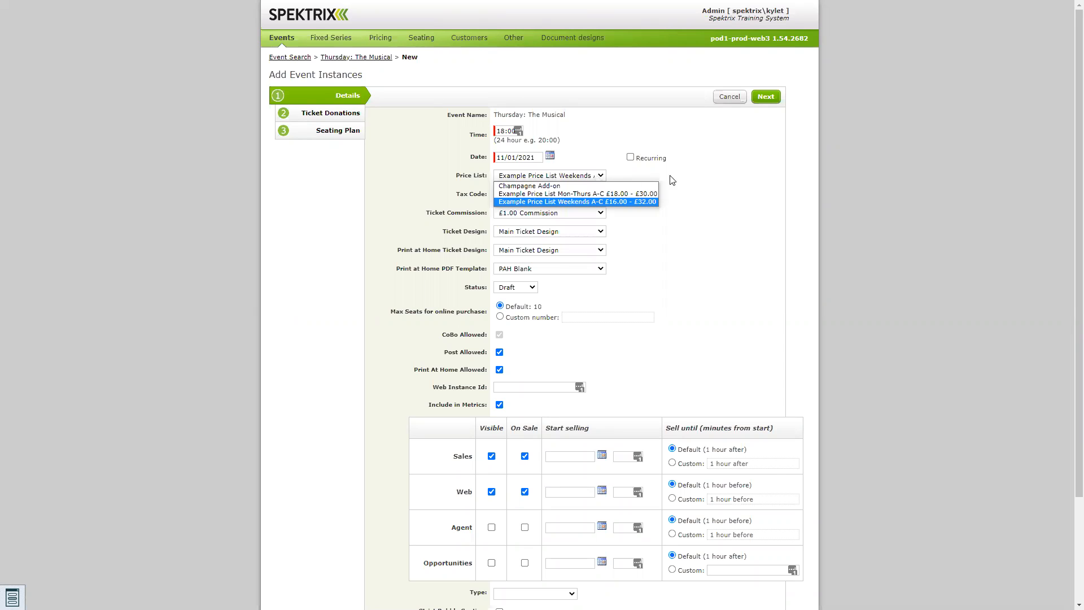
pyautogui.click(617, 213)
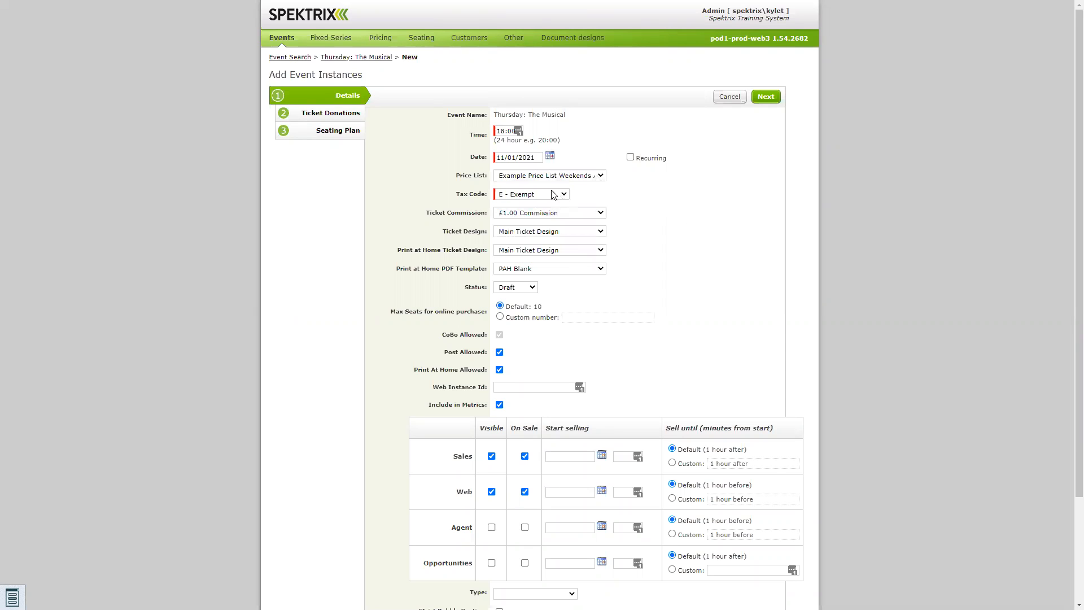
# Step: Make the new instances recur on Friday, Saturday and Sunday, starting from 14/12/2020
pyautogui.click(630, 157)
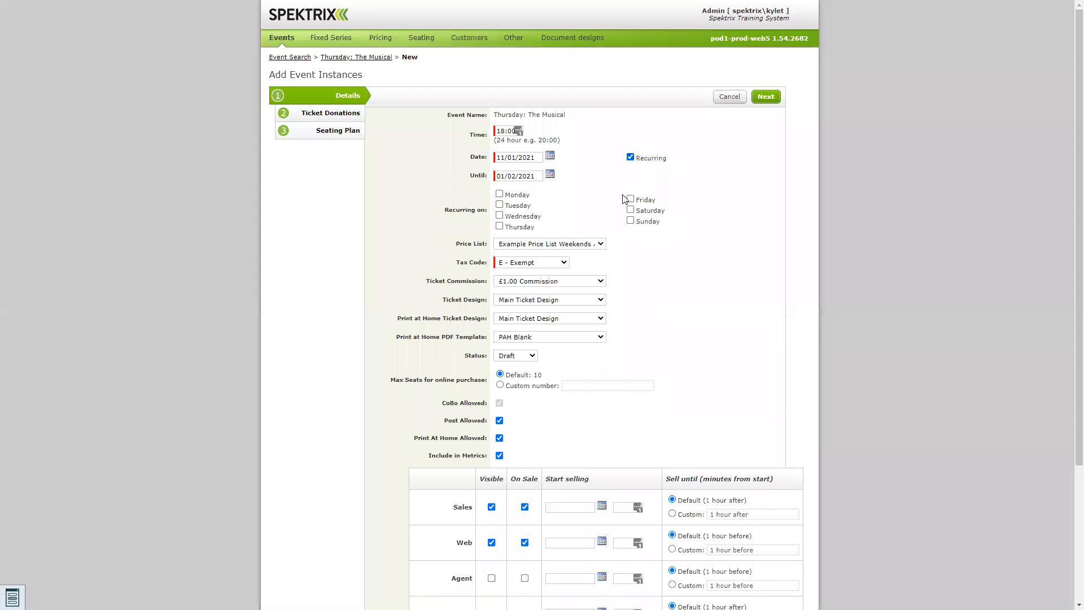
pyautogui.click(631, 199)
pyautogui.click(630, 209)
pyautogui.click(630, 221)
pyautogui.click(551, 158)
pyautogui.click(502, 170)
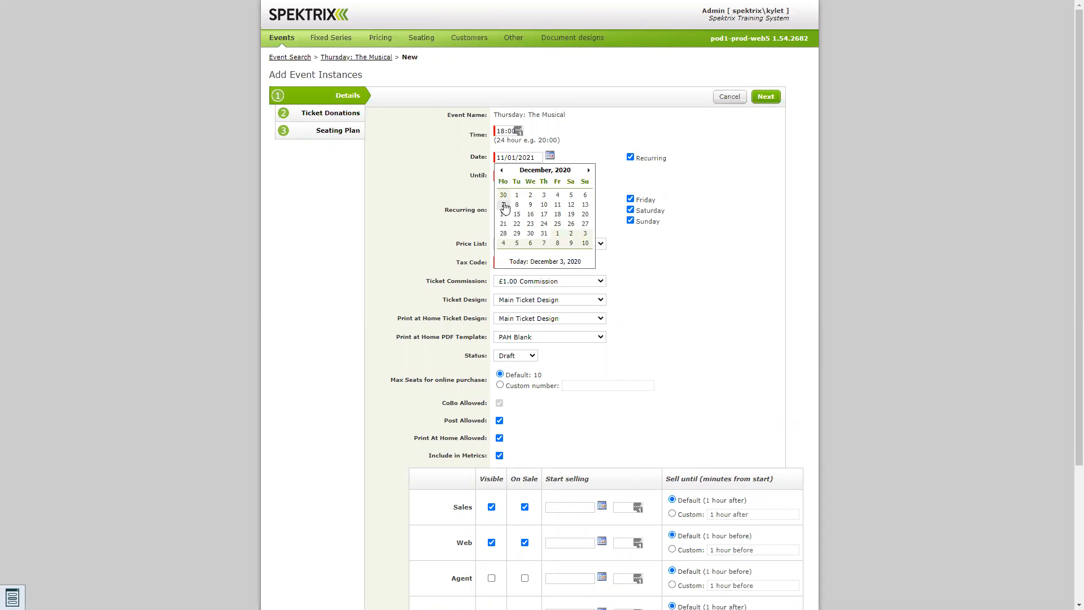
pyautogui.click(504, 214)
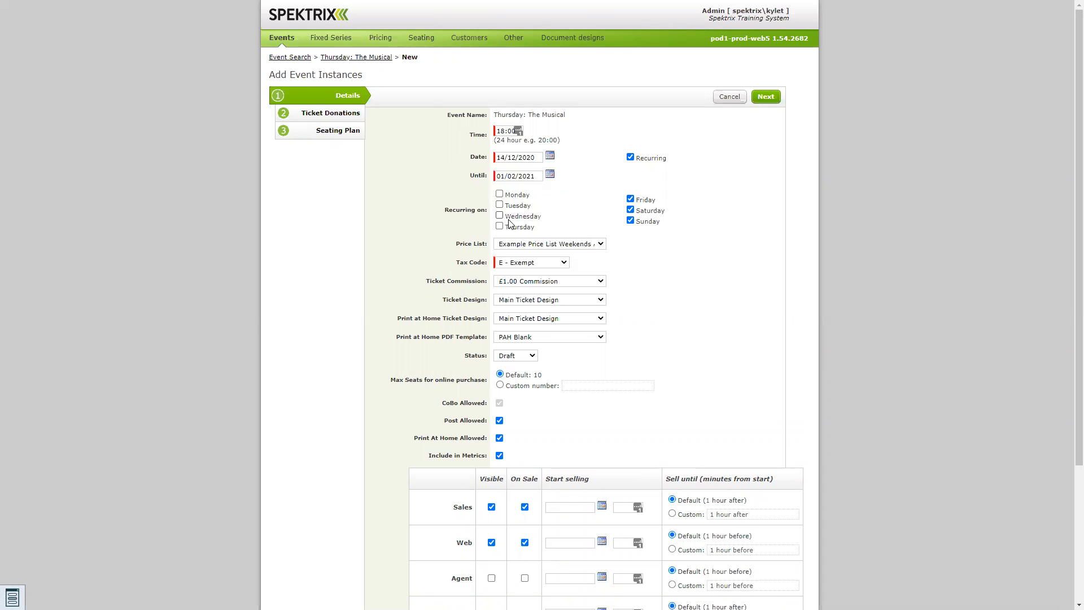
# Step: Set Connect and Local discount eligibility to No, and add the instances with the Standard Theatre seating plan
pyautogui.scroll(-3, 587, 253)
pyautogui.scroll(3, 576, 224)
pyautogui.scroll(-2, 599, 339)
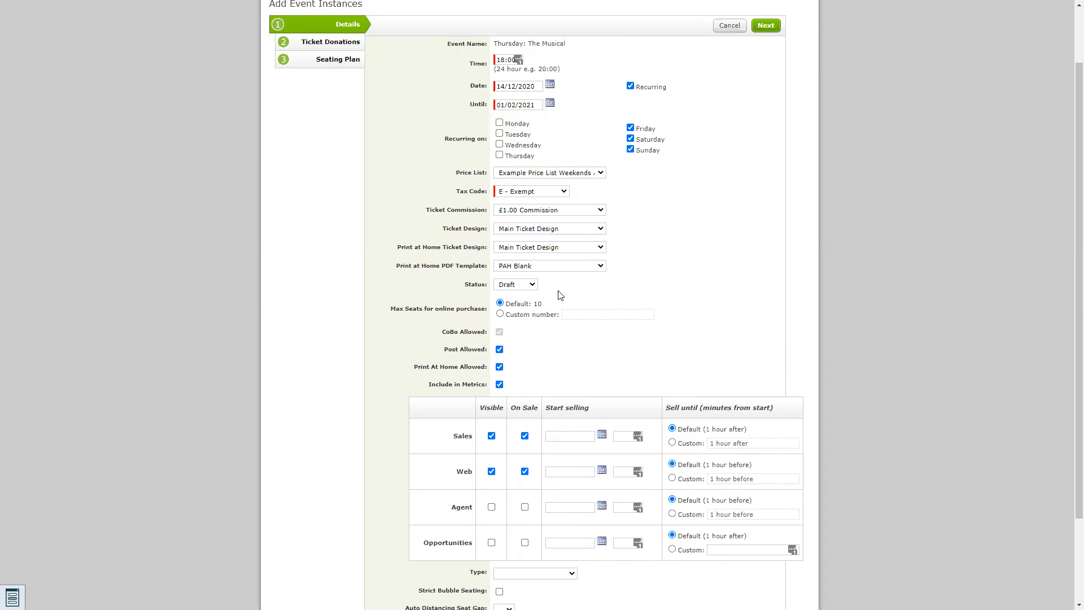
pyautogui.scroll(-1, 623, 455)
pyautogui.click(511, 517)
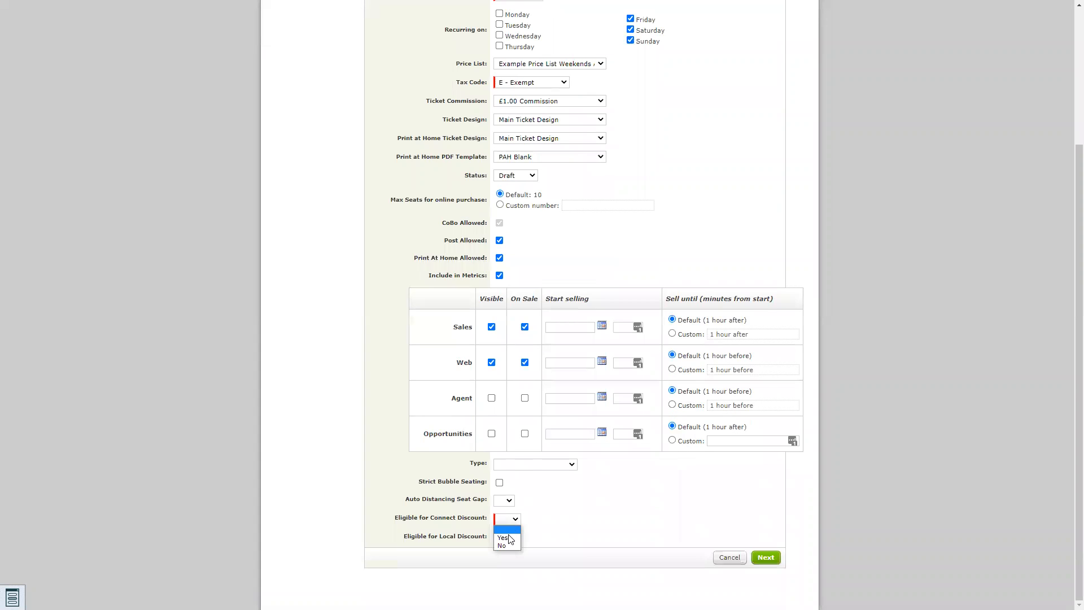
pyautogui.click(508, 547)
pyautogui.click(511, 537)
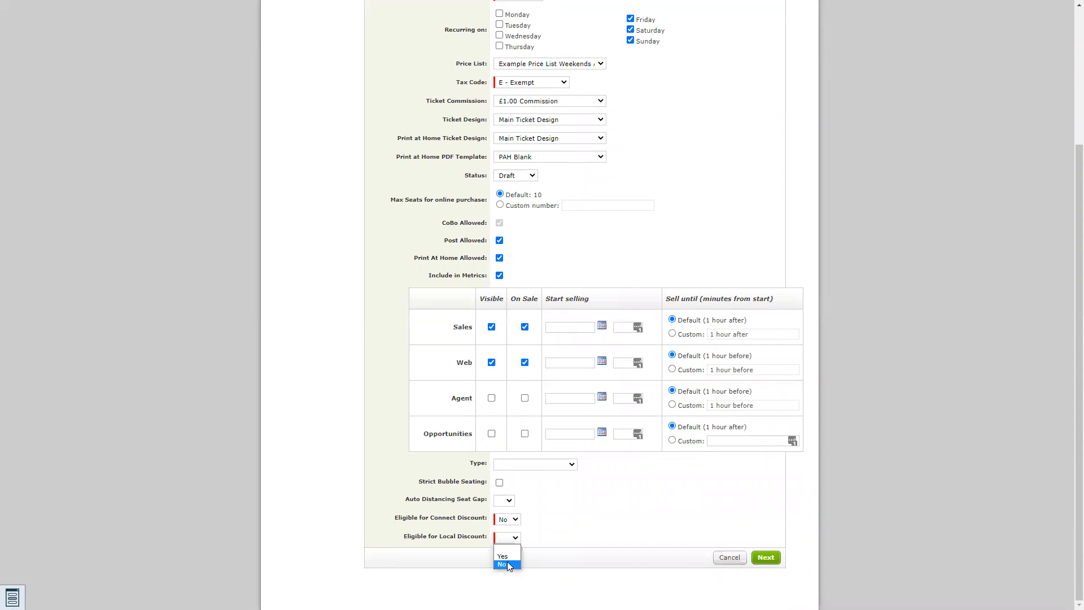
pyautogui.click(766, 558)
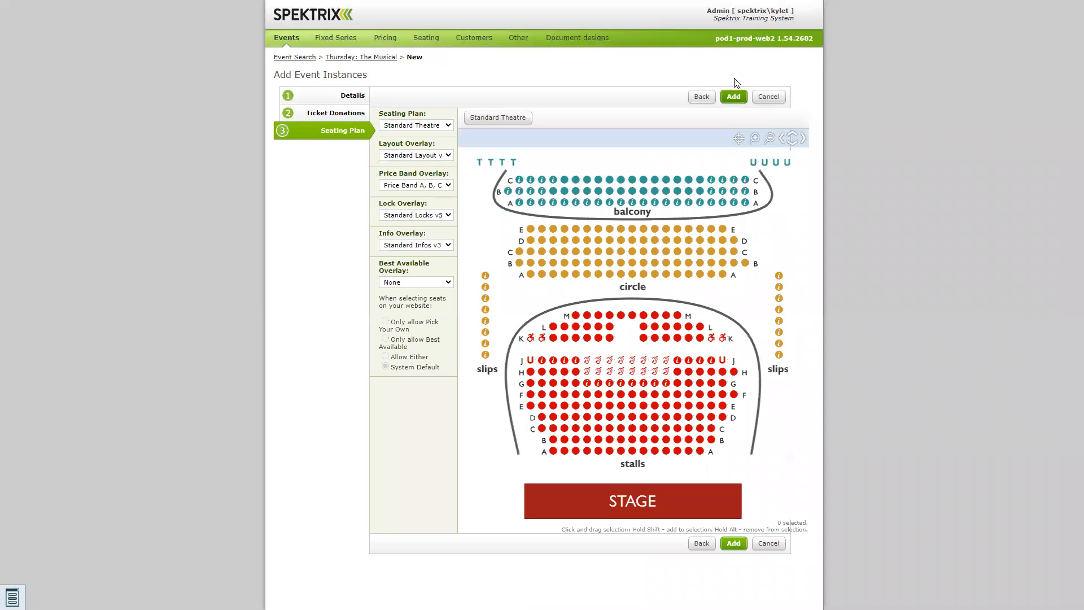
pyautogui.click(733, 96)
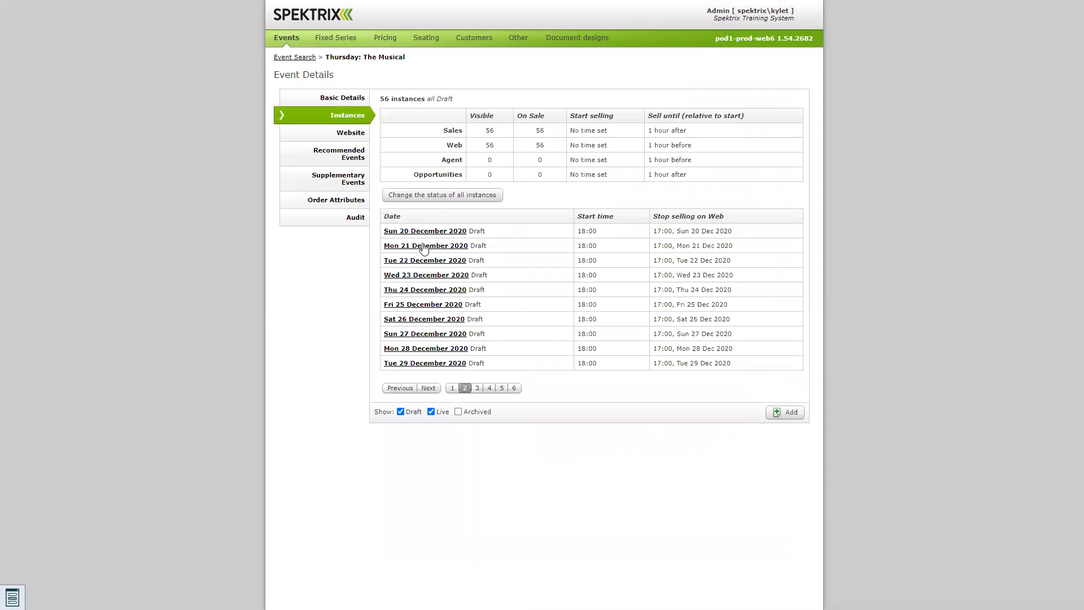
# Step: Open the 07 December 2020 instance for editing, look at its status options, and return to the event search without changing them
pyautogui.click(451, 389)
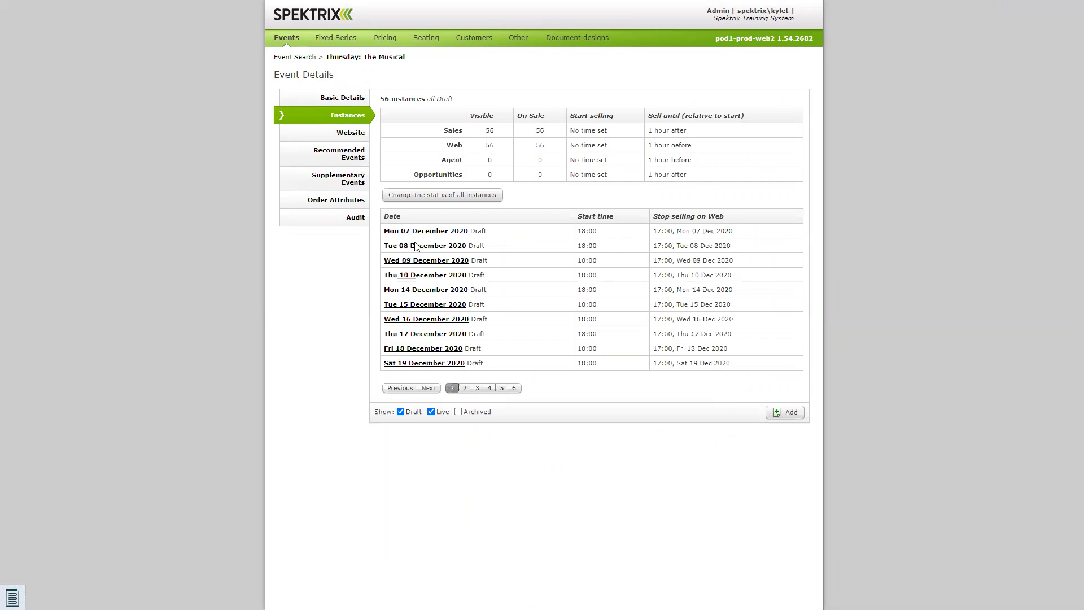
pyautogui.click(425, 232)
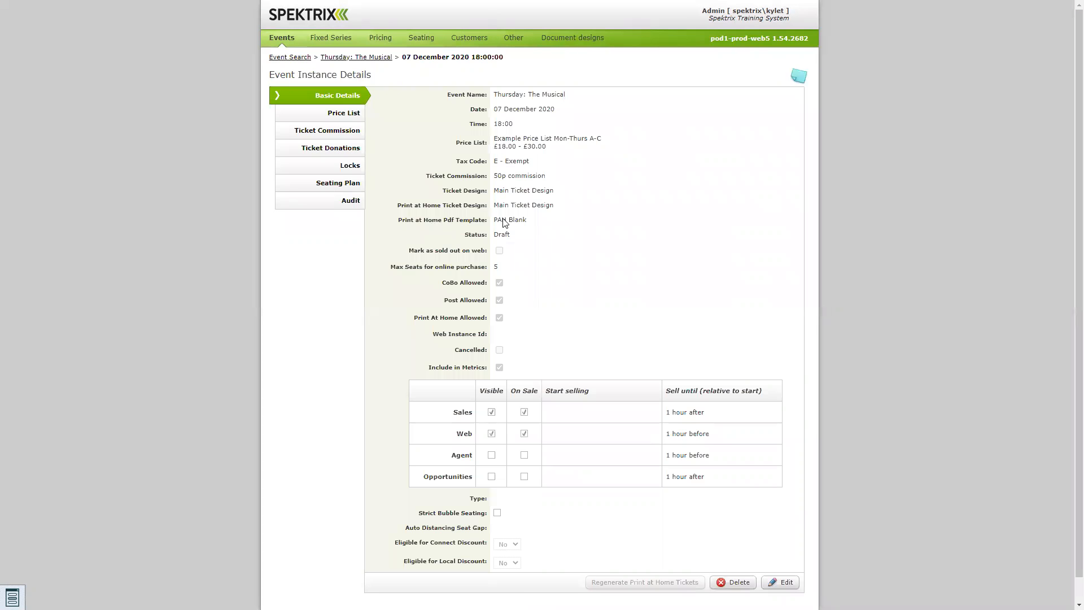
pyautogui.click(780, 583)
pyautogui.click(520, 259)
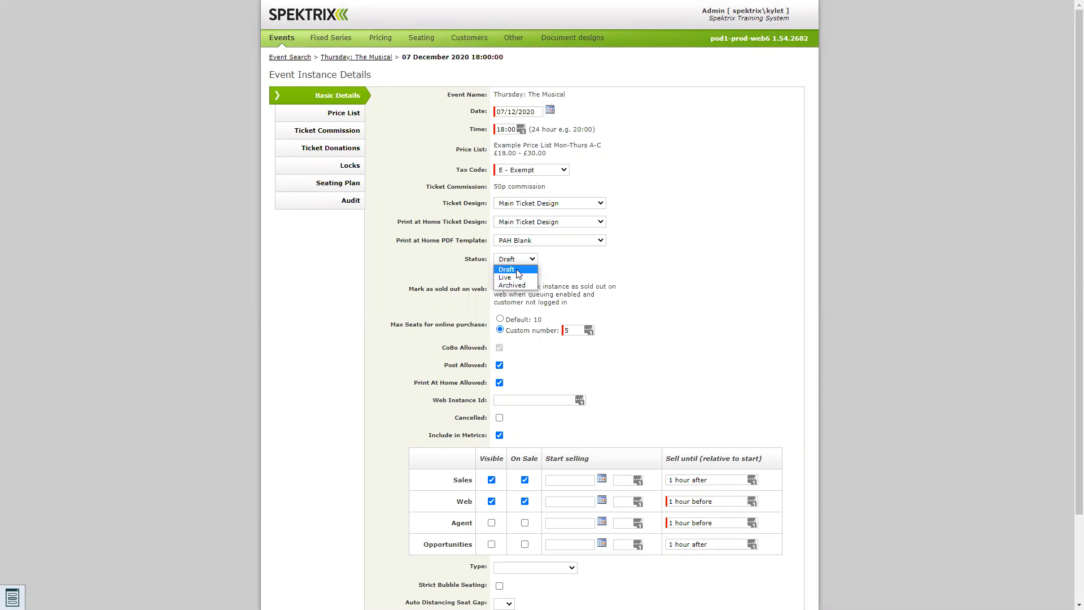
pyautogui.click(610, 280)
pyautogui.scroll(-2, 727, 486)
pyautogui.click(757, 558)
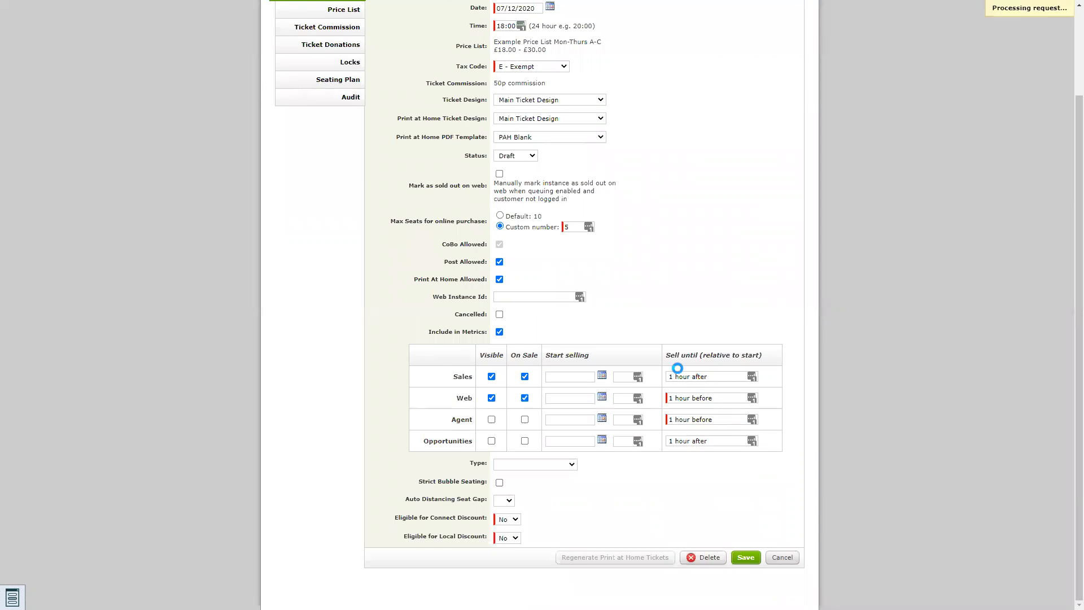
pyautogui.scroll(1, 429, 201)
pyautogui.click(338, 57)
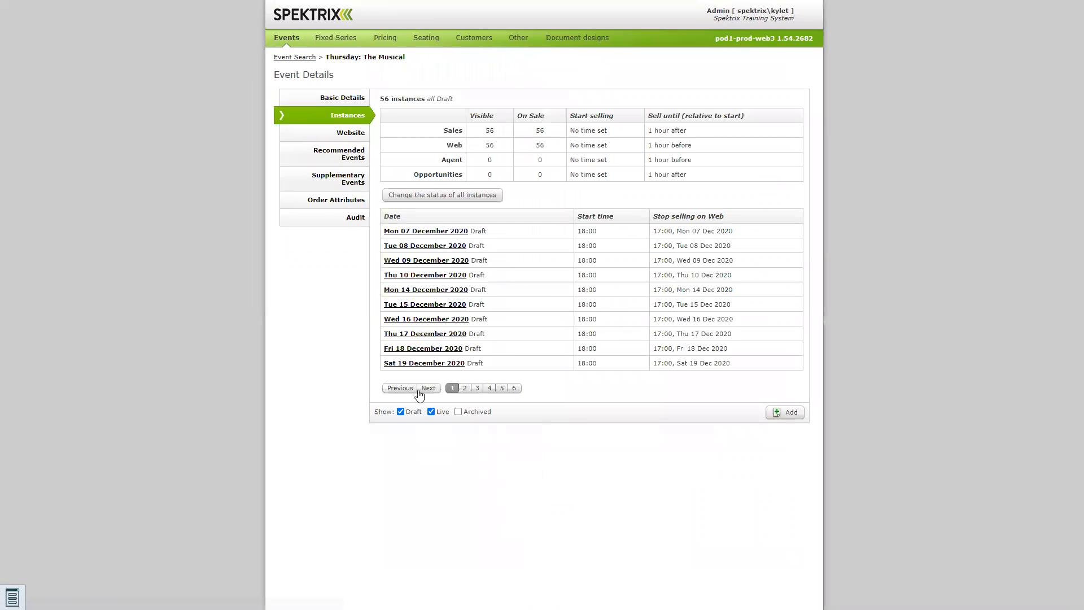
pyautogui.click(284, 58)
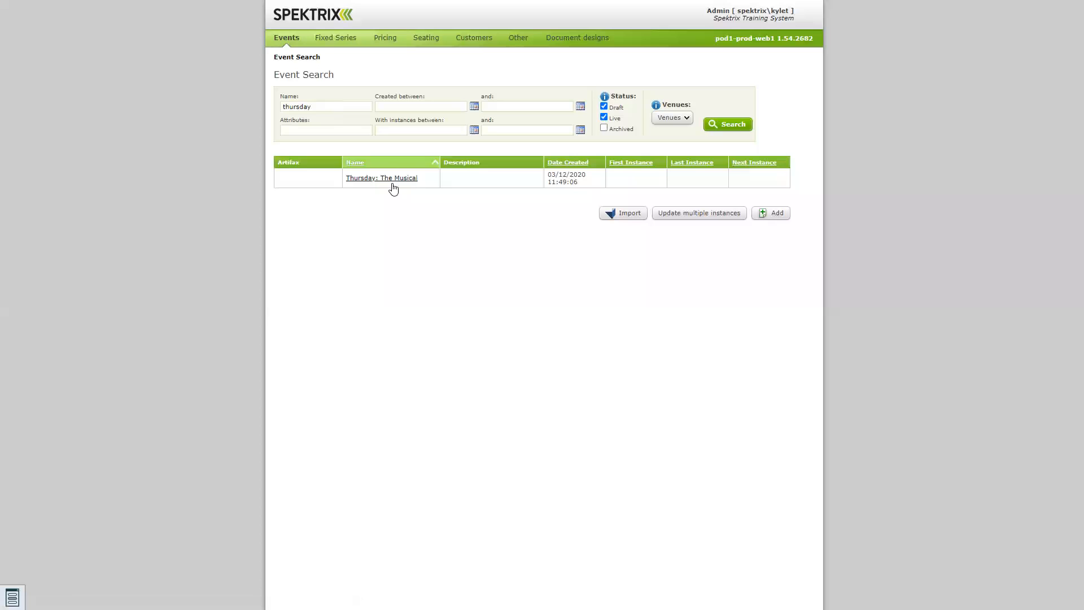
pyautogui.click(711, 218)
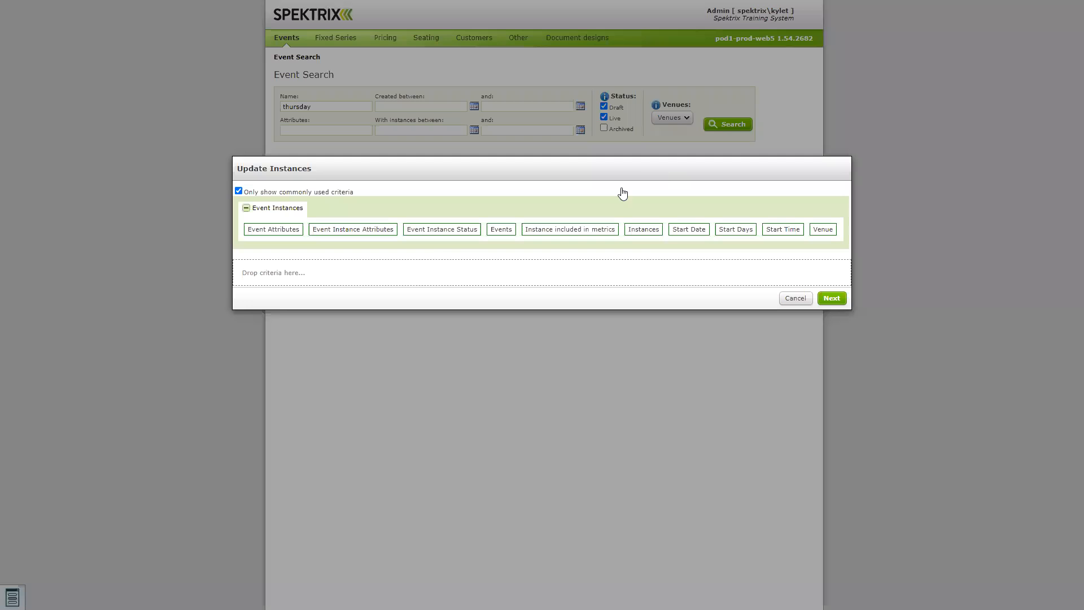
pyautogui.moveTo(498, 232); pyautogui.dragTo(480, 267)
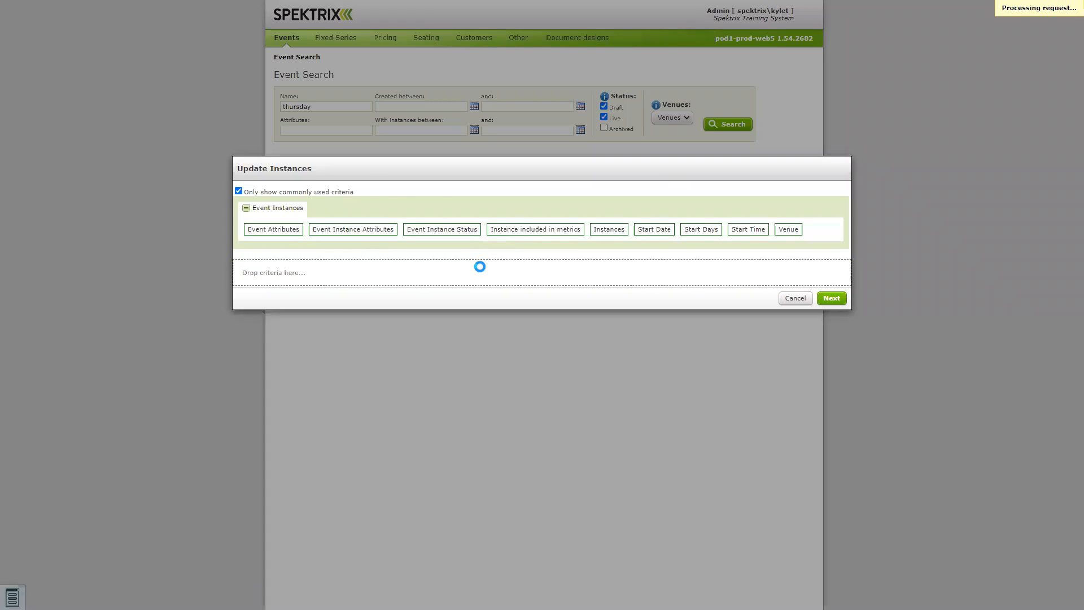
pyautogui.click(486, 146)
pyautogui.click(697, 342)
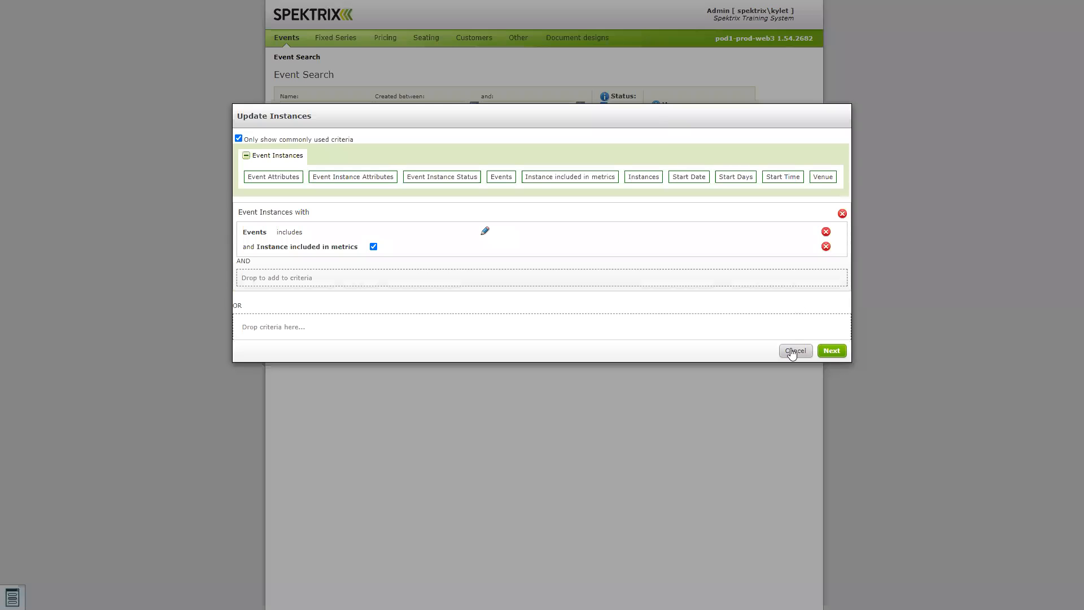
pyautogui.click(793, 351)
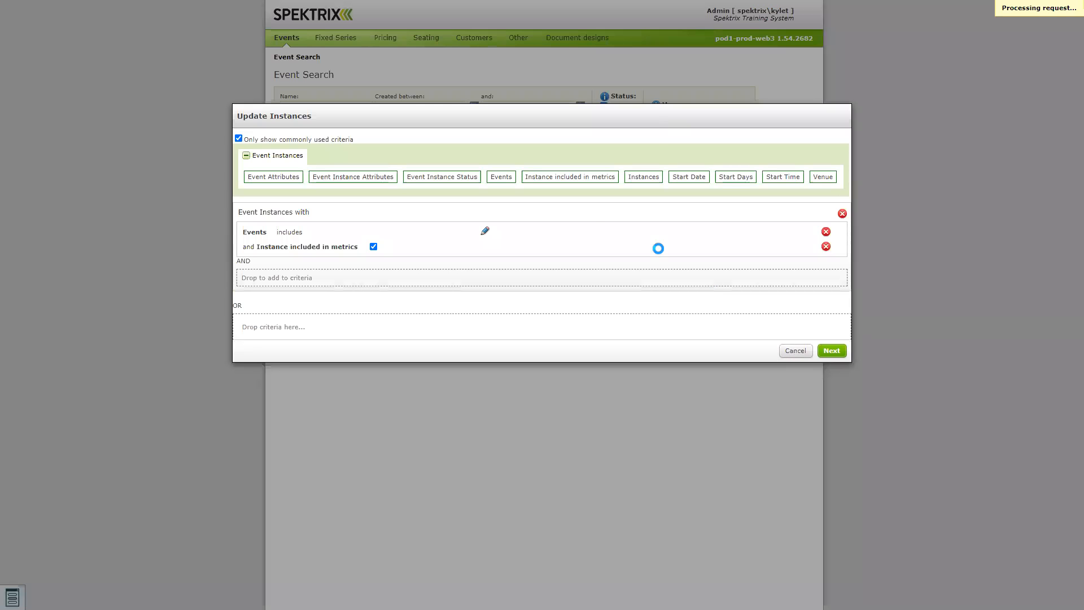
# Step: Start updating multiple instances, with an Events criterion that includes Thursday: The Musical, found among all events rather than only live ones
pyautogui.click(698, 215)
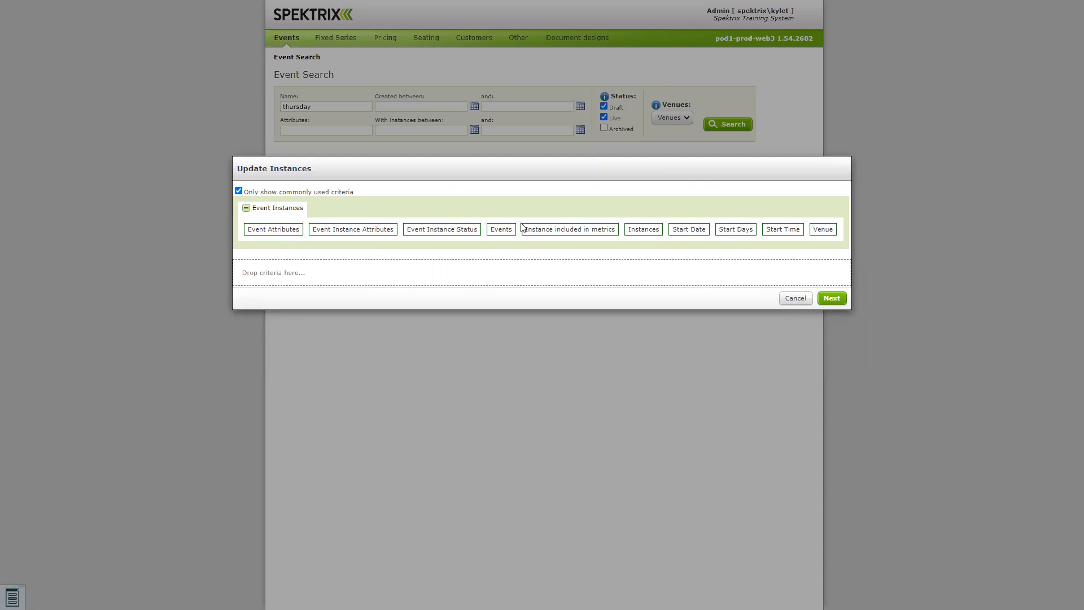
pyautogui.moveTo(497, 231); pyautogui.dragTo(492, 270)
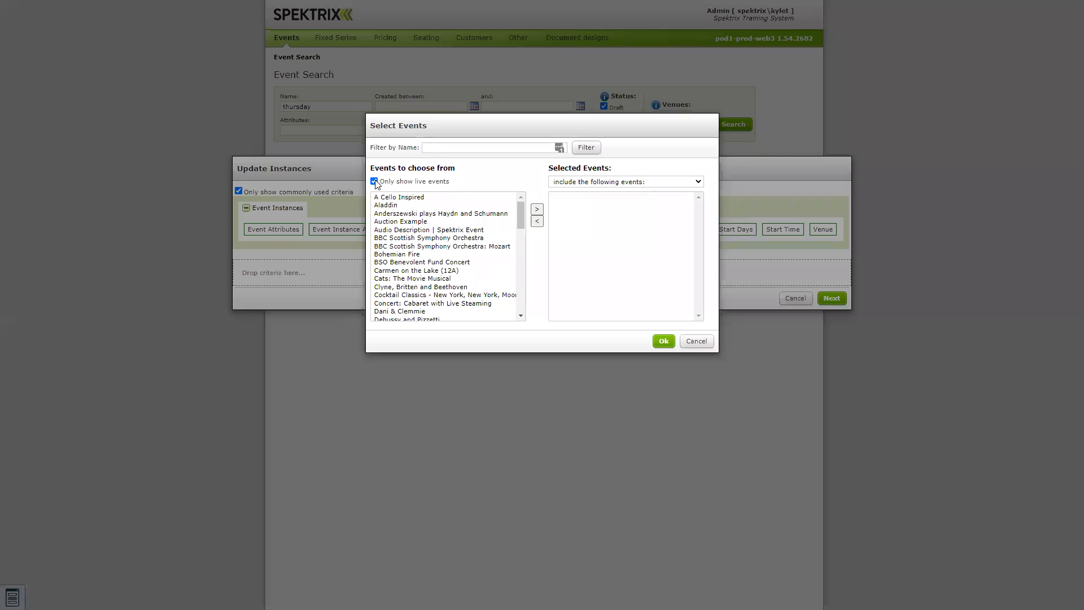
pyautogui.click(374, 182)
pyautogui.click(480, 146)
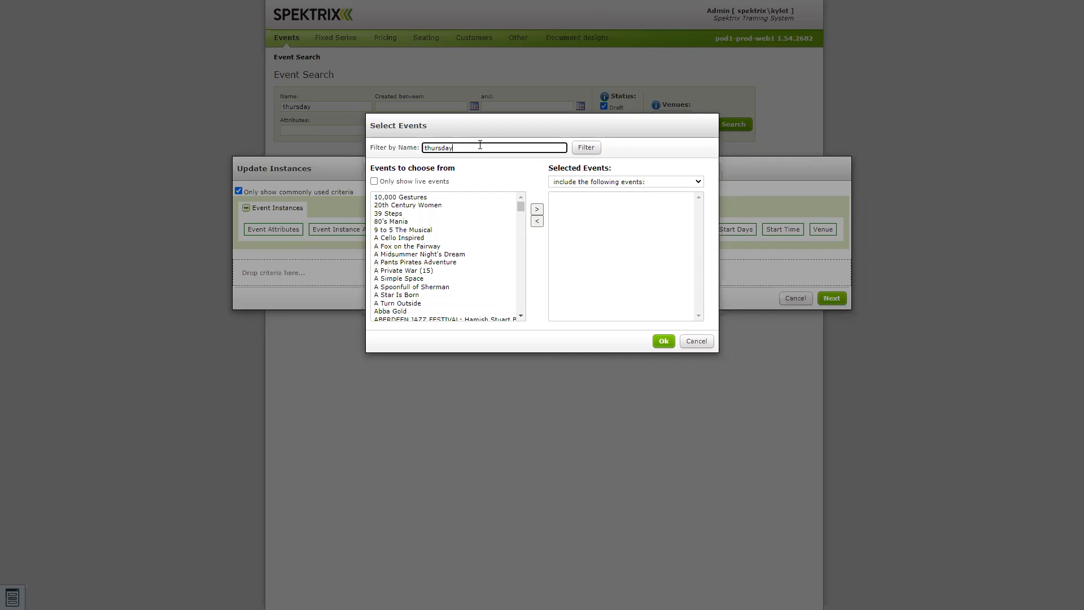
pyautogui.click(585, 150)
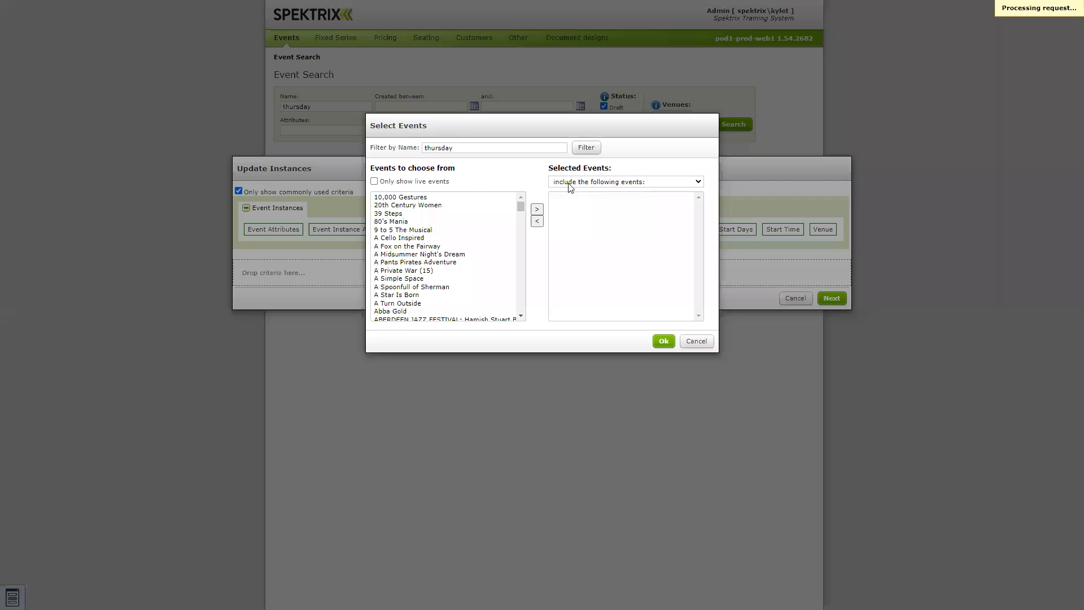
pyautogui.click(442, 198)
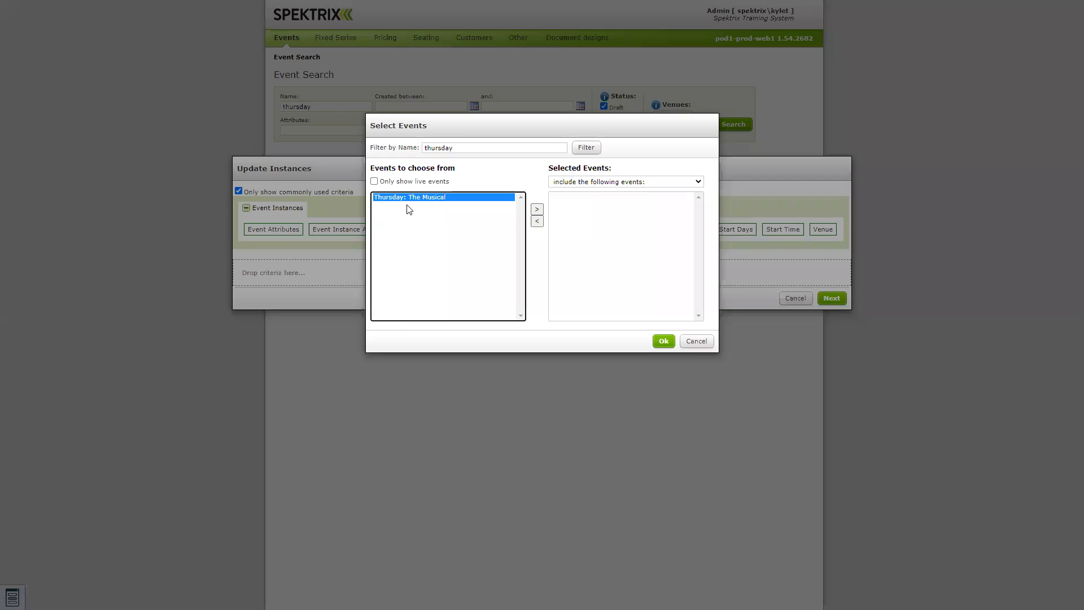
pyautogui.click(537, 210)
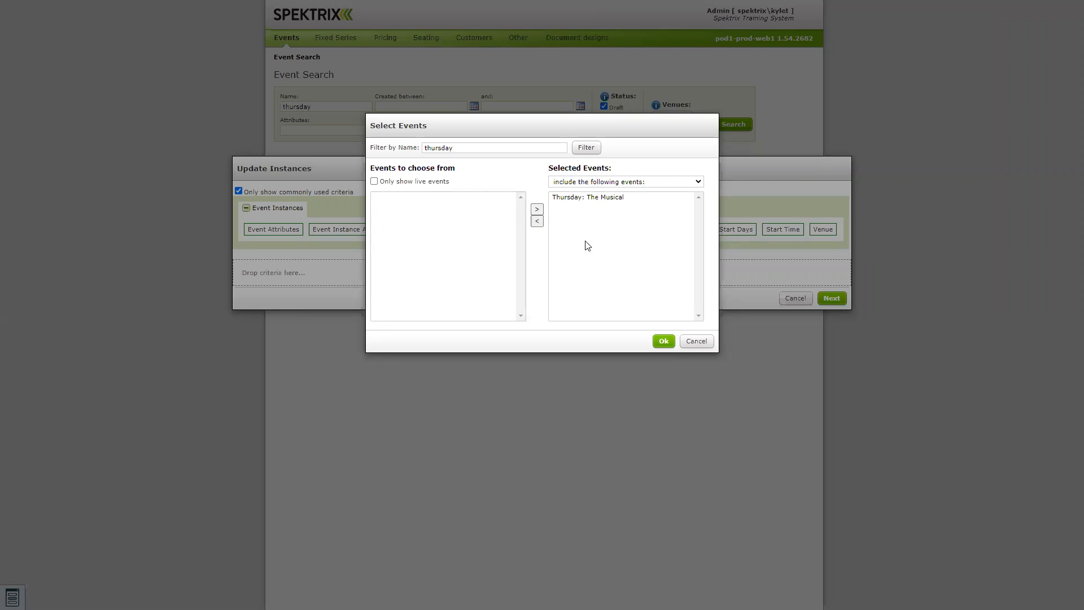
pyautogui.click(669, 346)
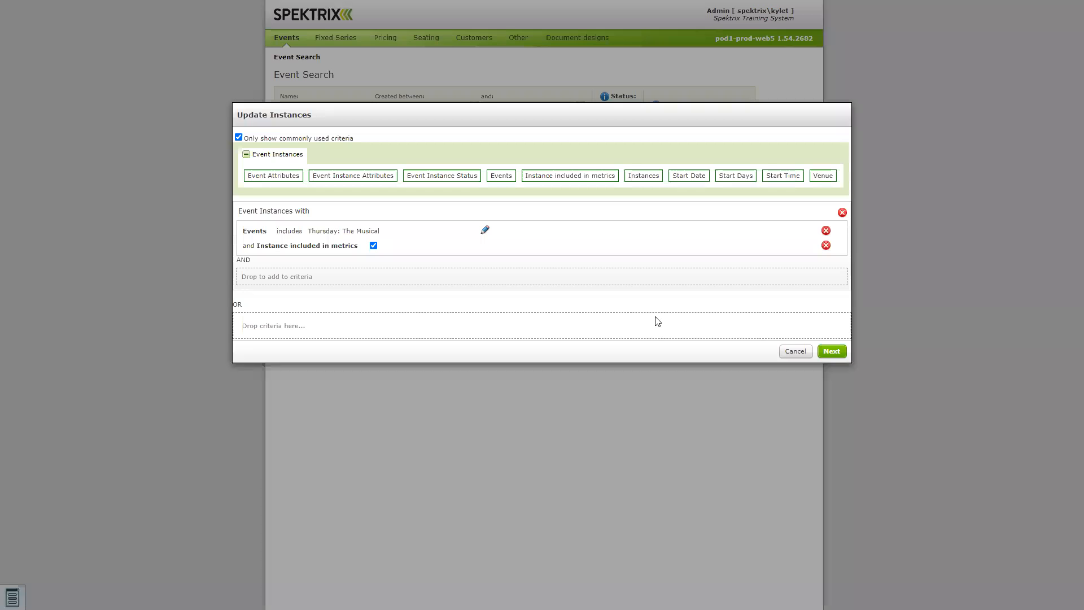
pyautogui.click(831, 351)
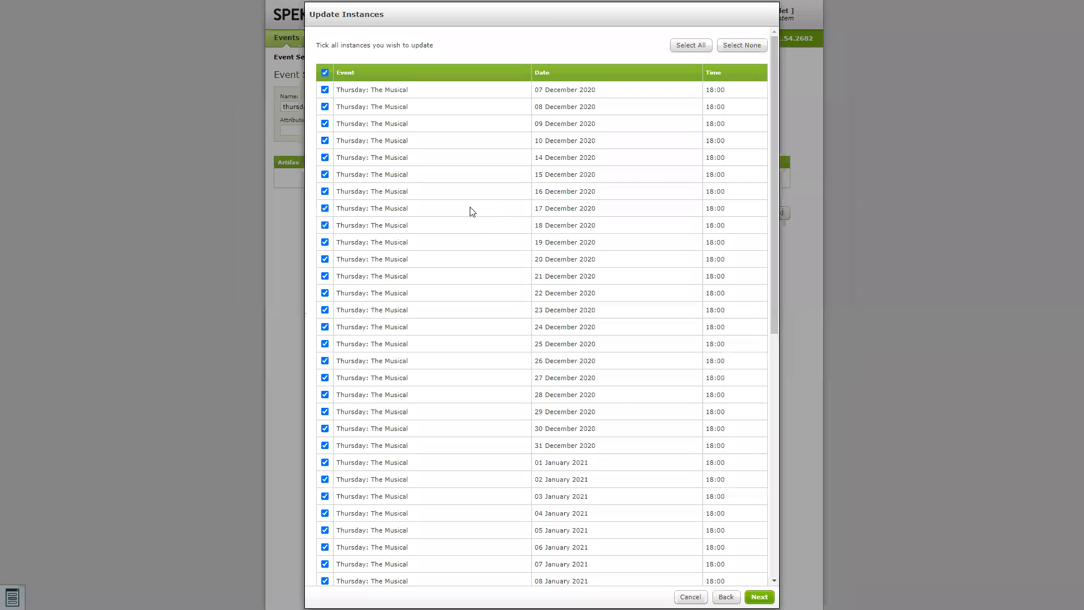
# Step: Look through the list of Thursday: The Musical instances ticked for the update
pyautogui.scroll(-10, 472, 237)
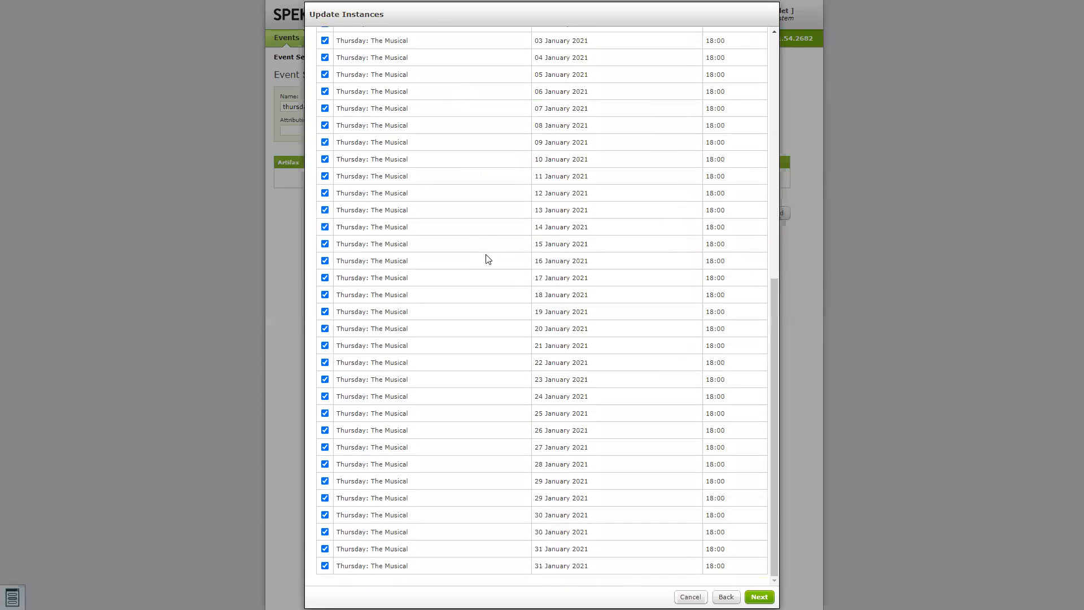
pyautogui.scroll(10, 486, 259)
pyautogui.scroll(-3, 448, 191)
pyautogui.scroll(3, 448, 191)
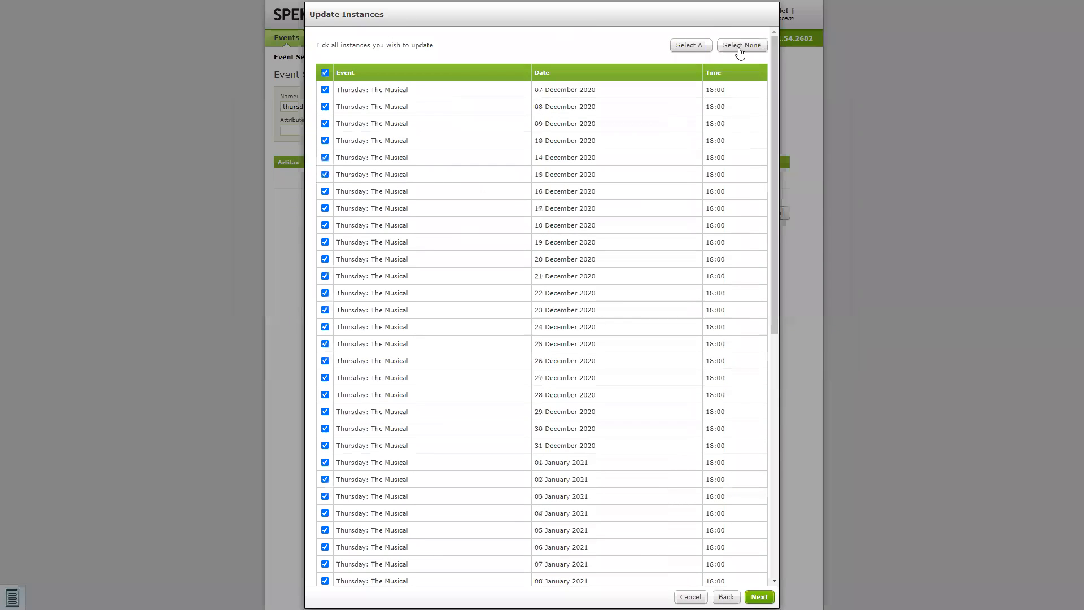
pyautogui.scroll(-10, 695, 128)
pyautogui.scroll(10, 692, 160)
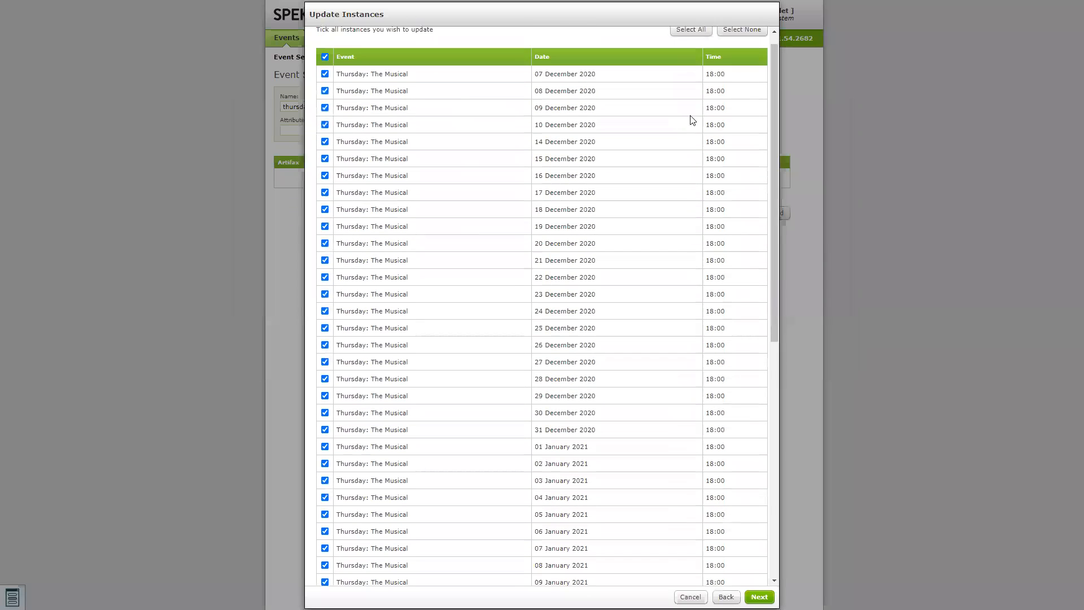
pyautogui.scroll(1, 691, 108)
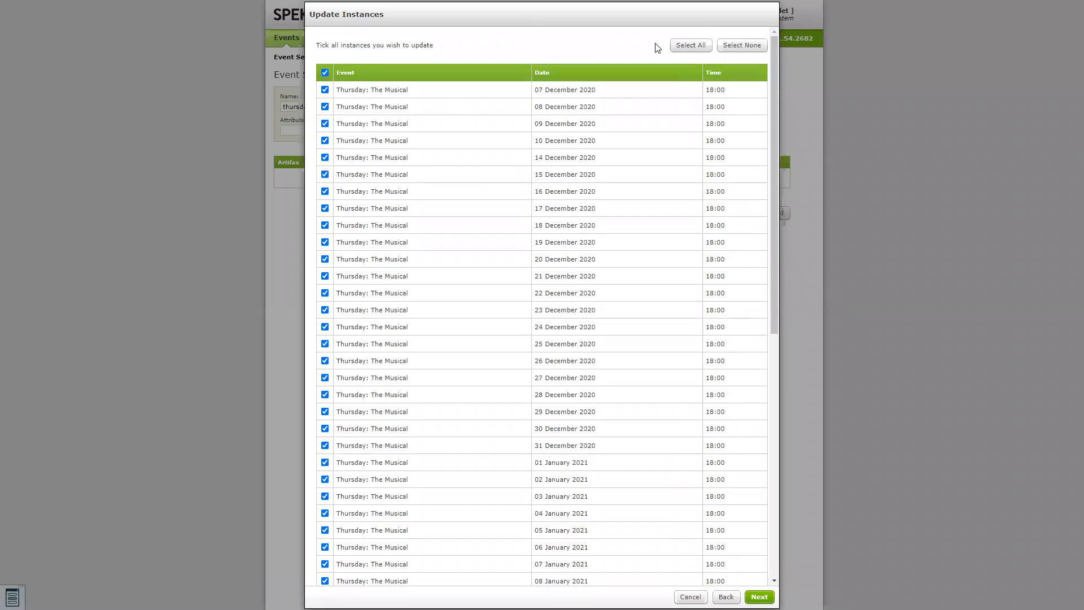
pyautogui.scroll(-5, 730, 128)
# Step: Keep all instances selected and set their status to Live
pyautogui.click(760, 597)
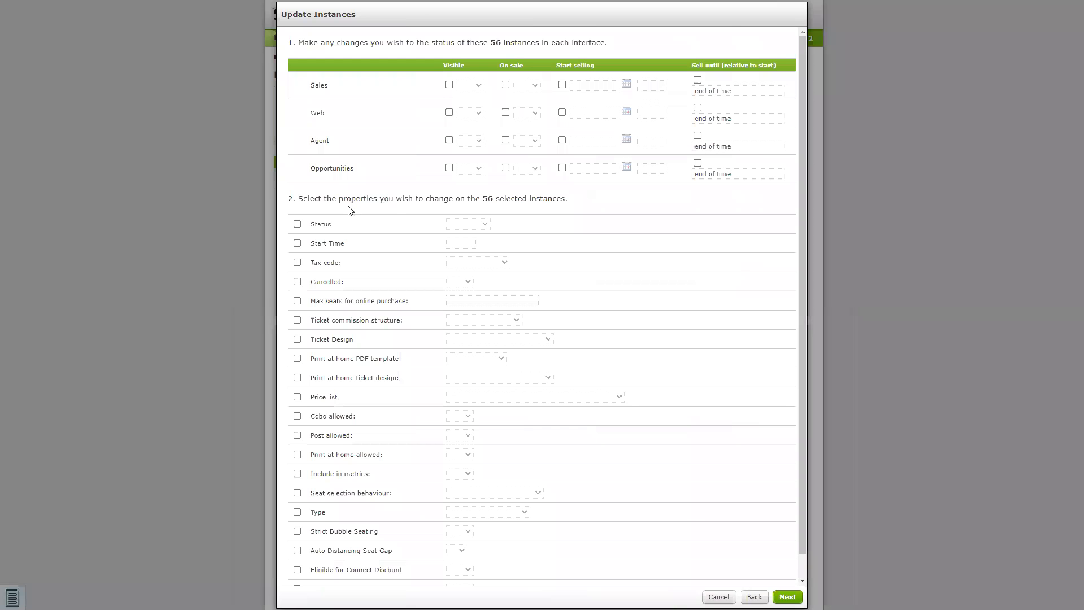
pyautogui.click(297, 225)
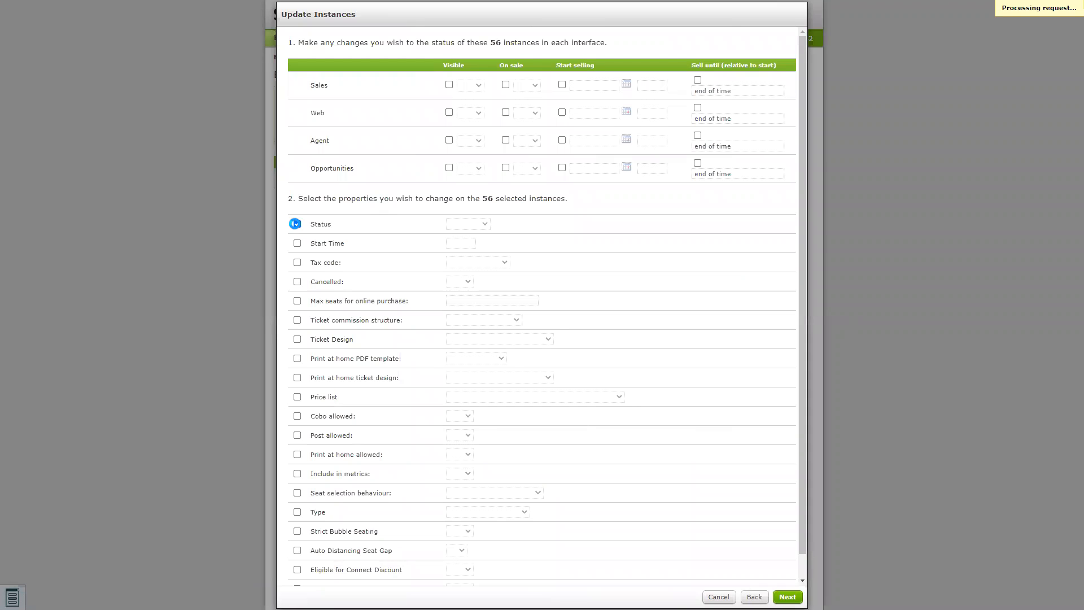
pyautogui.click(476, 225)
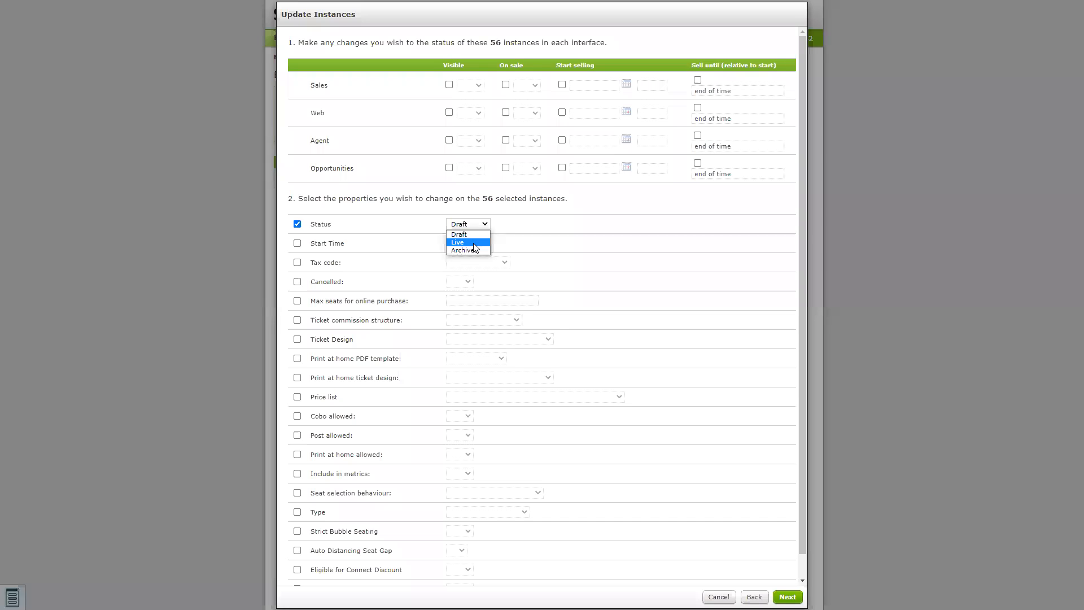
pyautogui.click(474, 243)
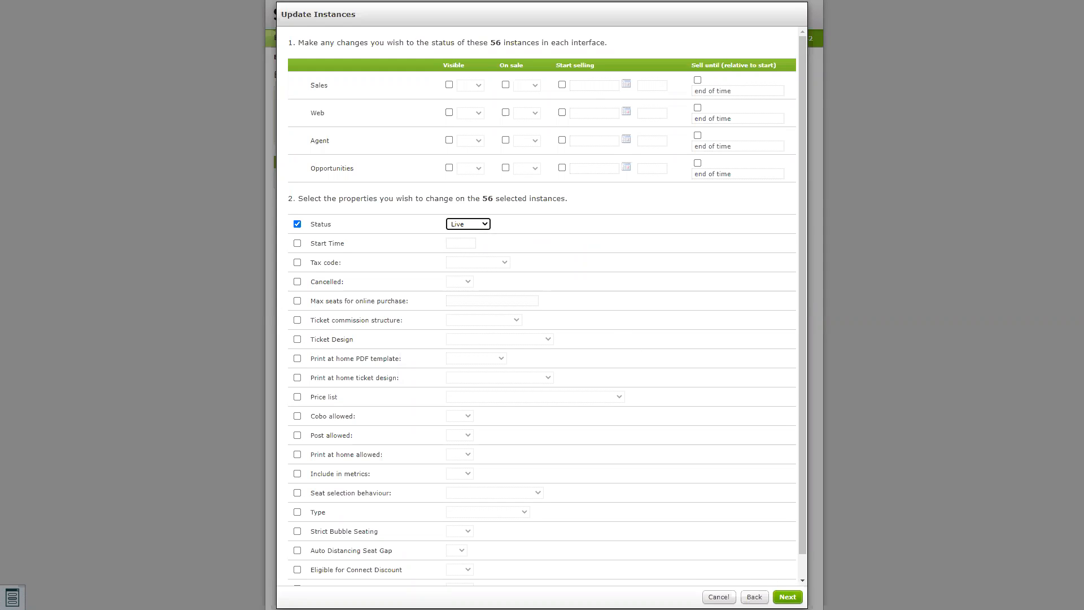
pyautogui.click(788, 597)
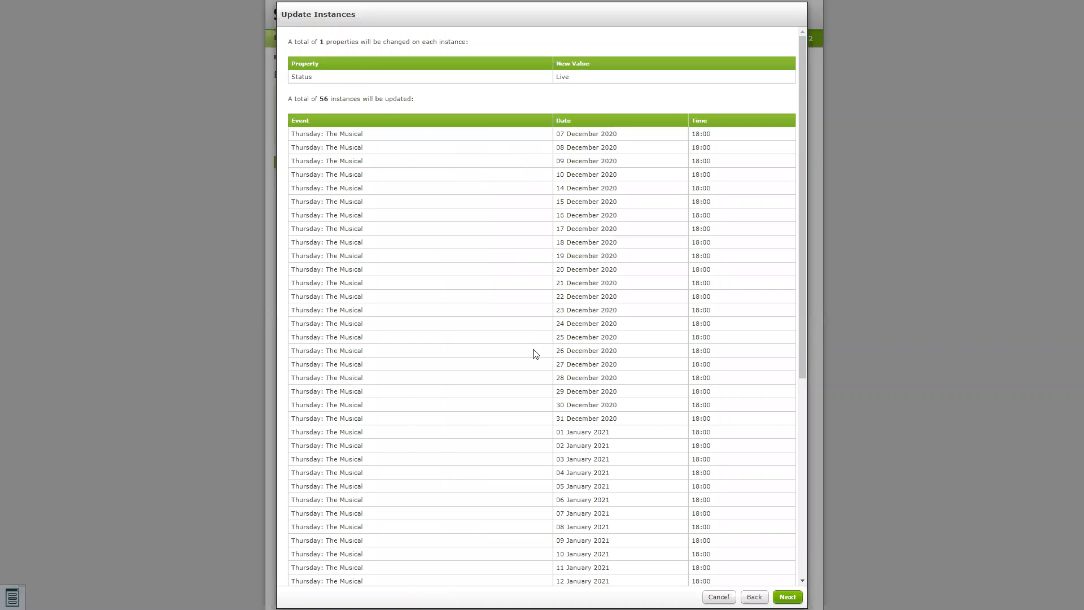
# Step: Review the summary of the status change and the affected instances, and run the bulk update
pyautogui.scroll(-5, 412, 259)
pyautogui.scroll(5, 438, 277)
pyautogui.scroll(-3, 449, 101)
pyautogui.scroll(3, 452, 104)
pyautogui.moveTo(339, 77); pyautogui.dragTo(295, 75)
pyautogui.click(618, 74)
pyautogui.scroll(-6, 348, 87)
pyautogui.click(779, 594)
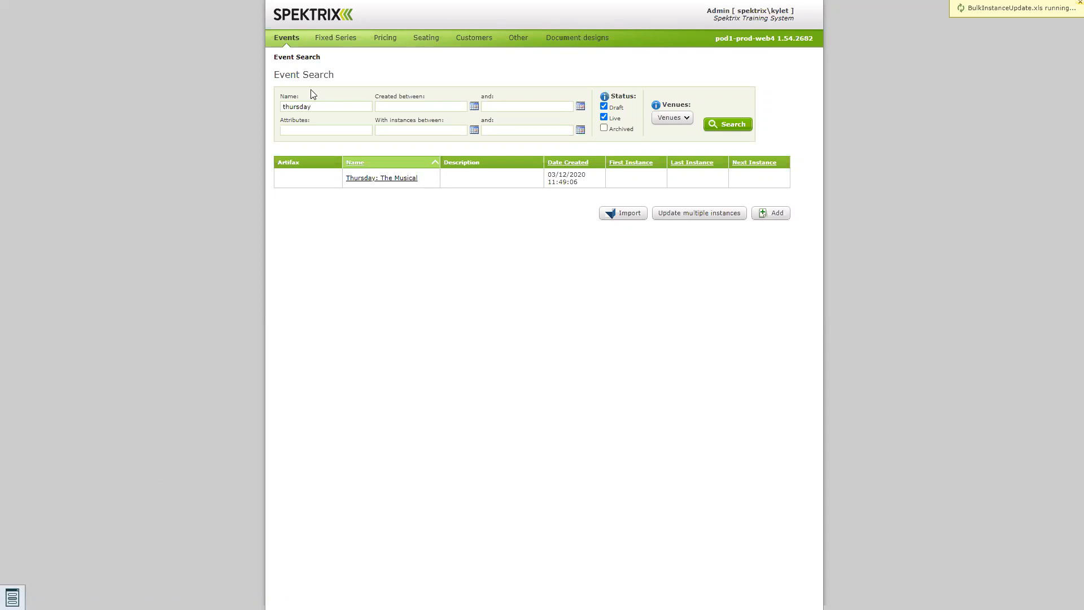
# Step: Clear the event name search and open the instances of Thursday: The Musical to check their status
pyautogui.doubleClick(325, 104)
pyautogui.press('BackSpace')
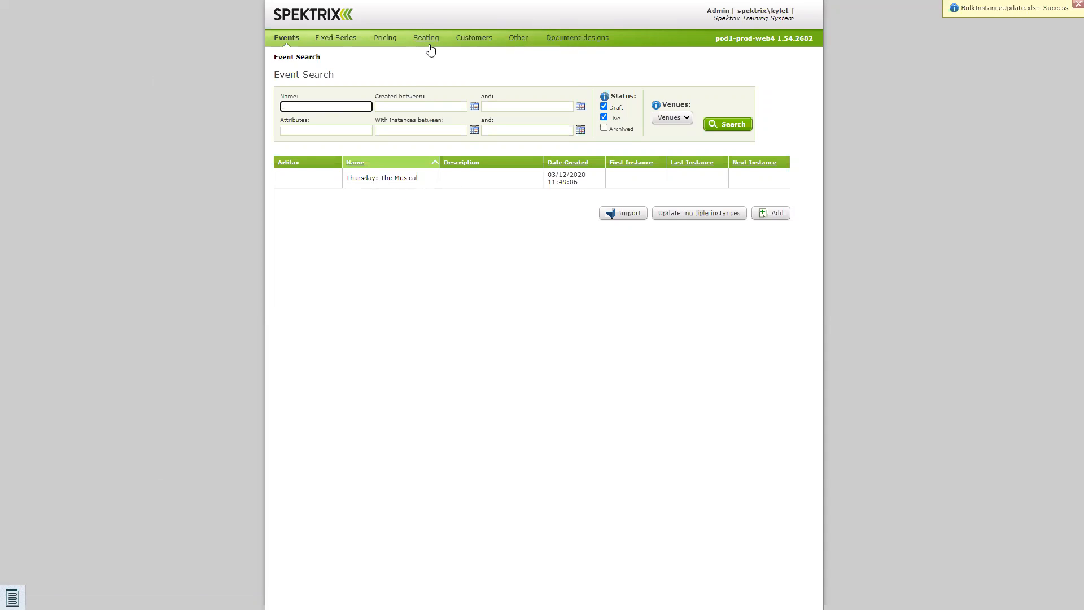
pyautogui.click(408, 178)
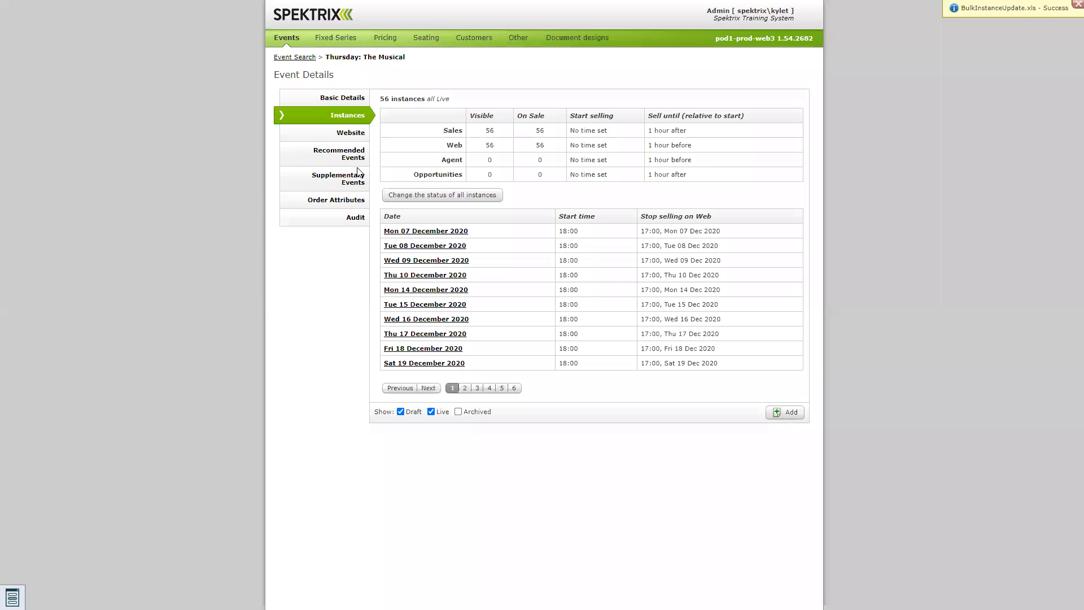
# Step: Check the supplementary events of Thursday: The Musical and start creating a new fund
pyautogui.click(342, 179)
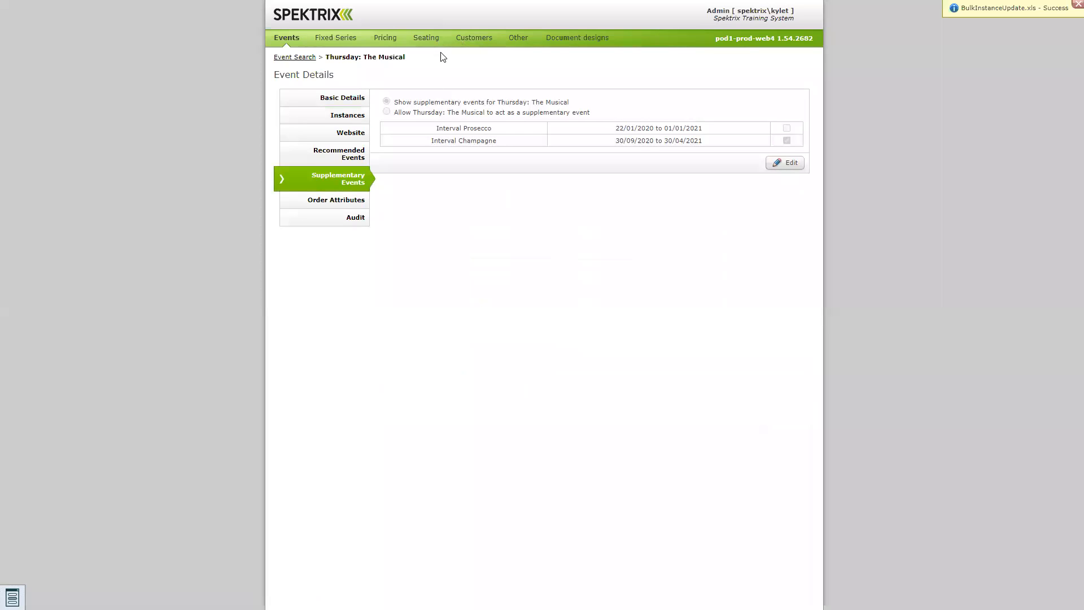
pyautogui.click(516, 38)
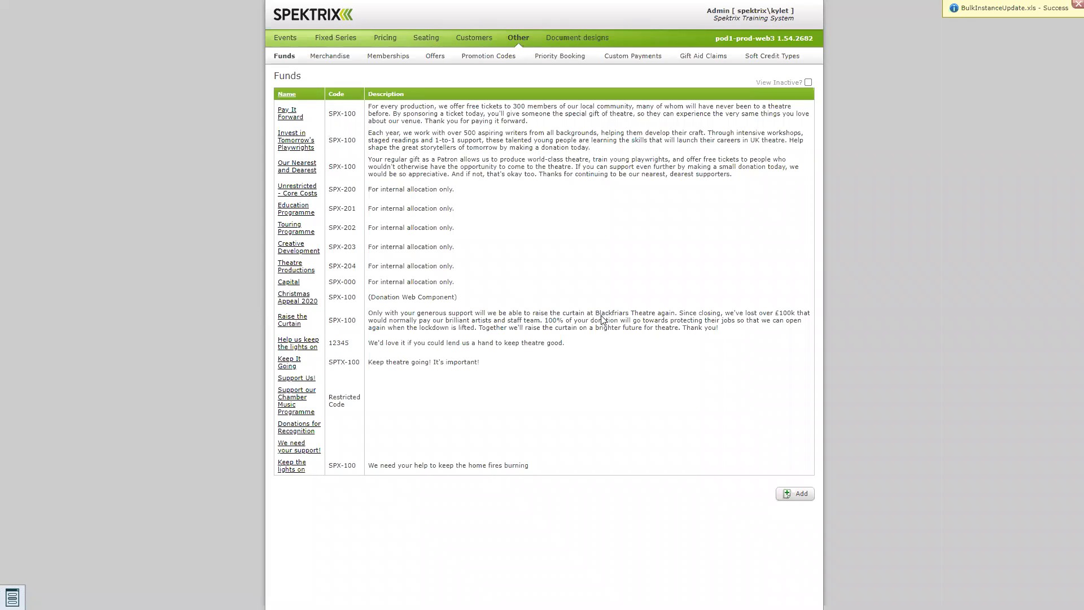
pyautogui.click(797, 494)
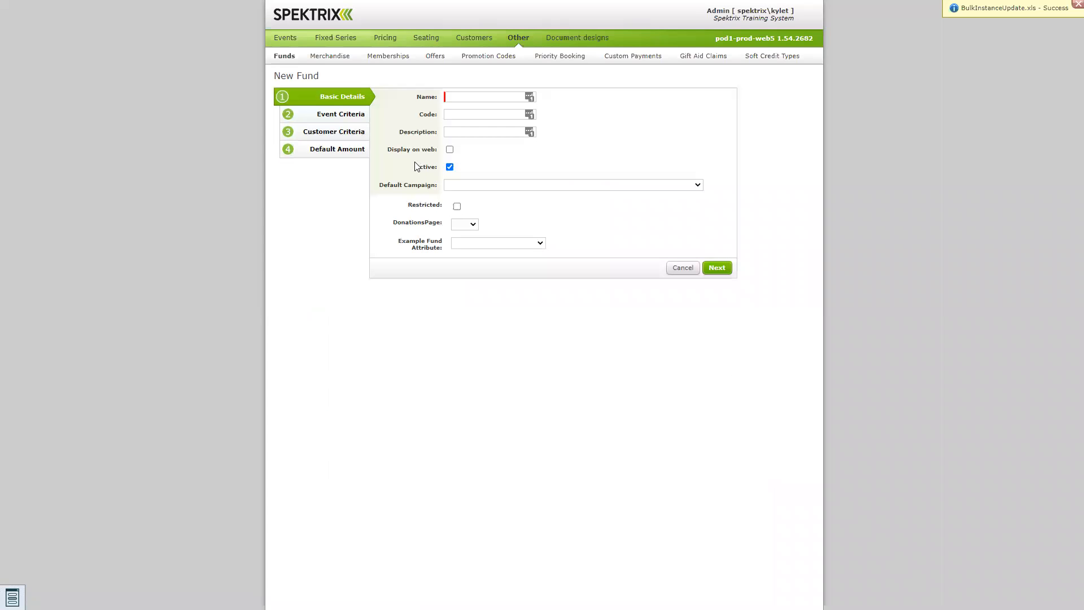
# Step: Name the fund "We Need Your Support Today!" and enter the description "Each year we take x amount"
pyautogui.click(457, 95)
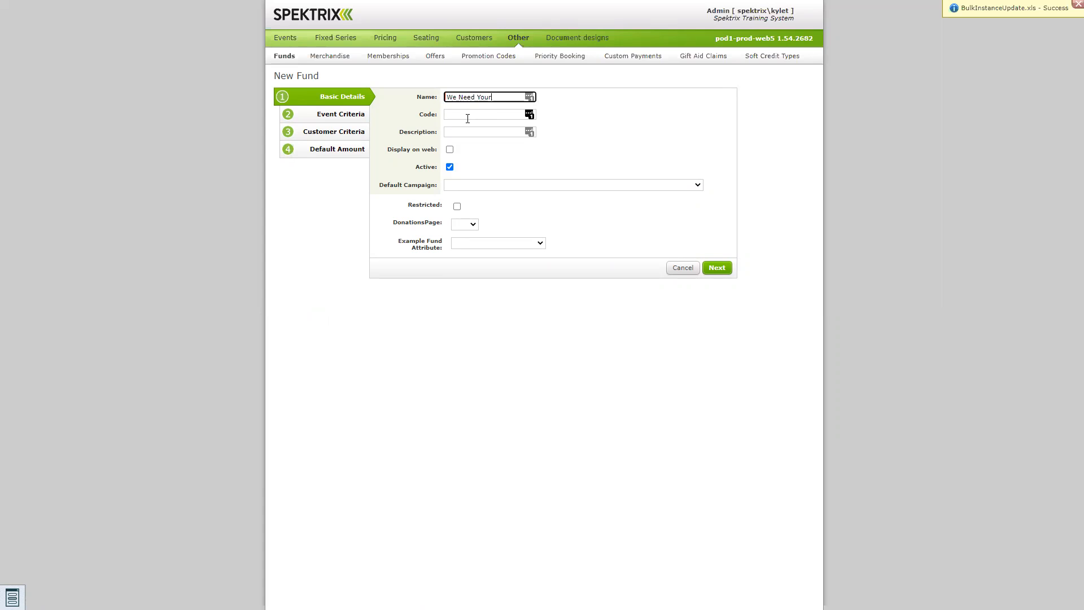
pyautogui.write('ort Today')
pyautogui.hotkey('ctrl', 'Left')
pyautogui.click(469, 127)
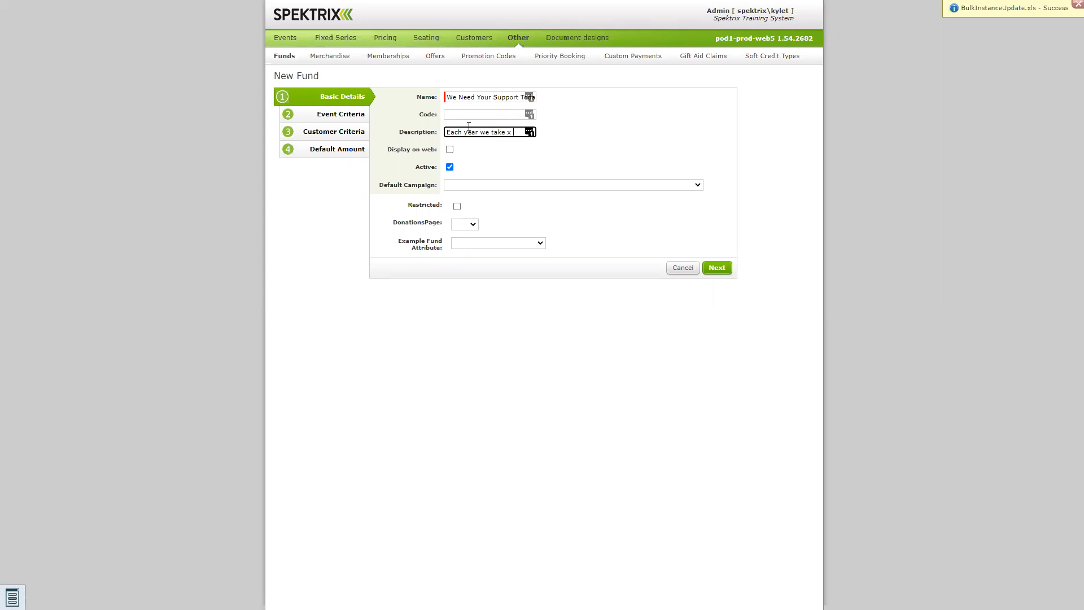
pyautogui.write('amount')
pyautogui.click(474, 115)
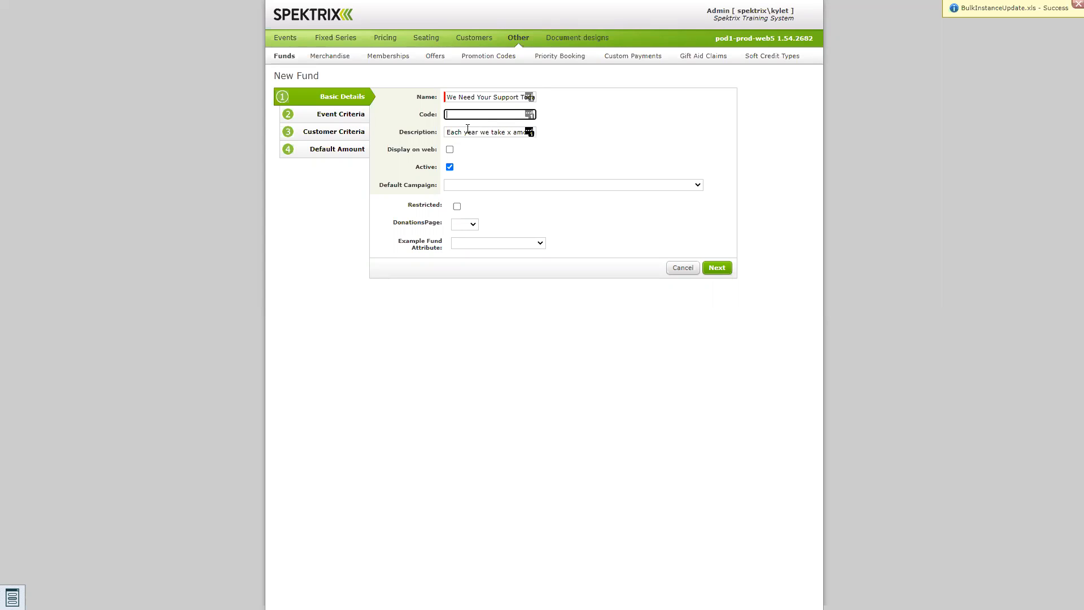
pyautogui.moveTo(447, 133); pyautogui.dragTo(504, 131)
pyautogui.moveTo(446, 97); pyautogui.dragTo(595, 101)
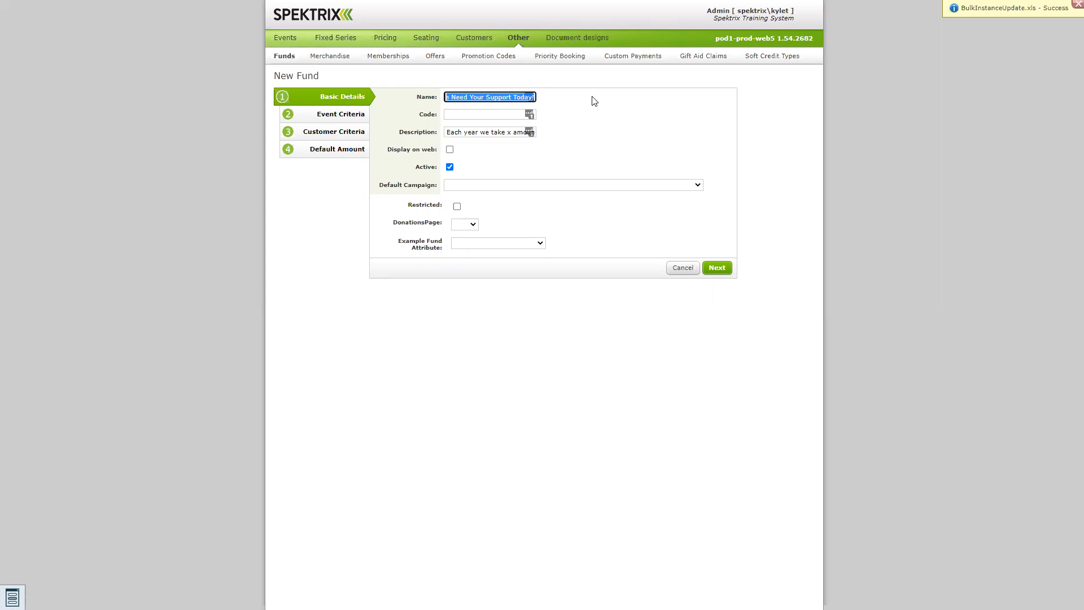
pyautogui.click(485, 132)
pyautogui.moveTo(450, 128); pyautogui.dragTo(603, 121)
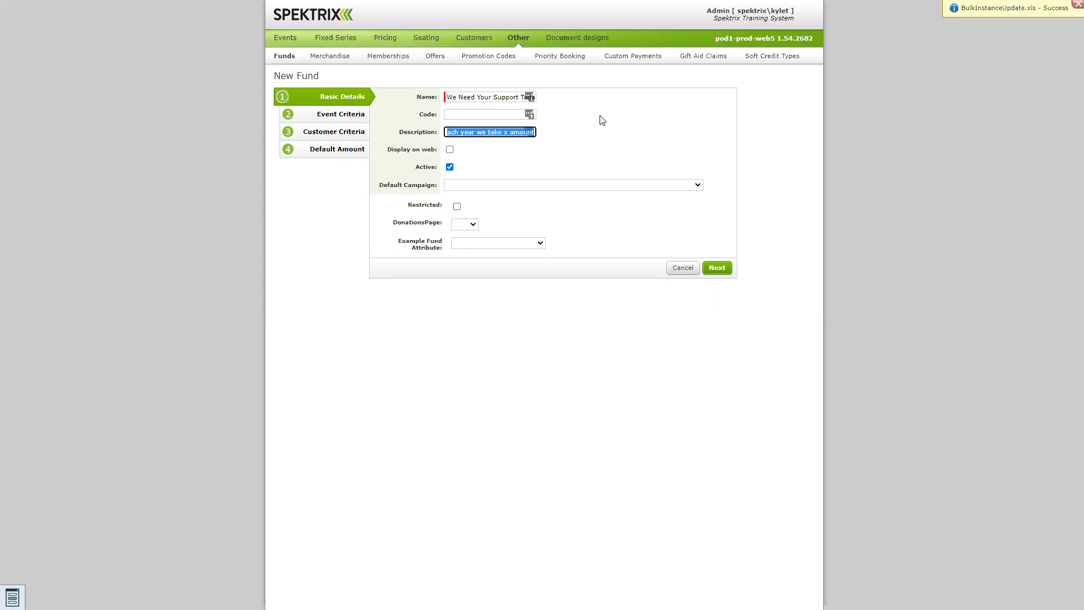
# Step: Set the fund's code to SP-101, enable its display on the web and keep it active
pyautogui.click(482, 115)
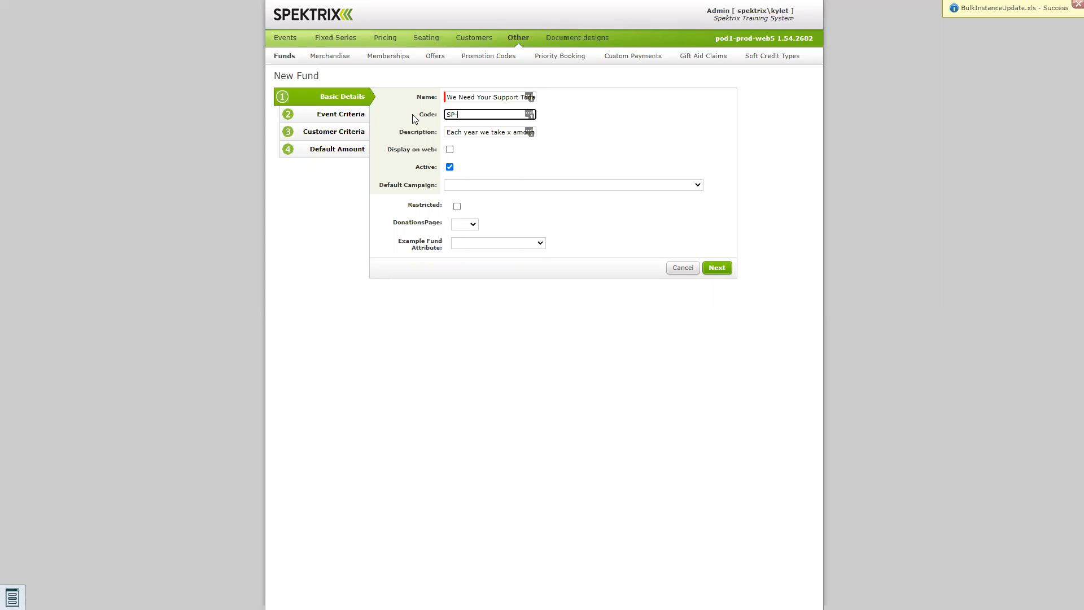
pyautogui.write('101')
pyautogui.click(489, 152)
pyautogui.moveTo(388, 150); pyautogui.dragTo(420, 150)
pyautogui.click(450, 150)
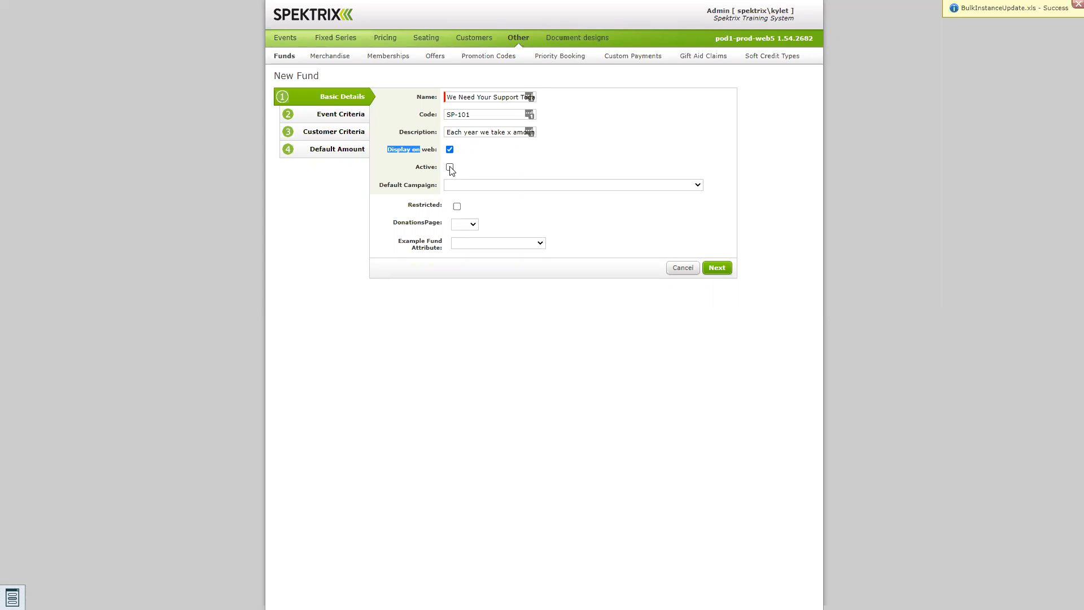
pyautogui.click(449, 167)
pyautogui.click(468, 168)
pyautogui.click(450, 167)
# Step: Set the fund's default campaign to FY 2020-21 > 20-21 Individuals and continue to the event criteria
pyautogui.click(489, 184)
pyautogui.scroll(-5, 486, 206)
pyautogui.scroll(2, 501, 221)
pyautogui.scroll(-3, 572, 228)
pyautogui.scroll(5, 562, 305)
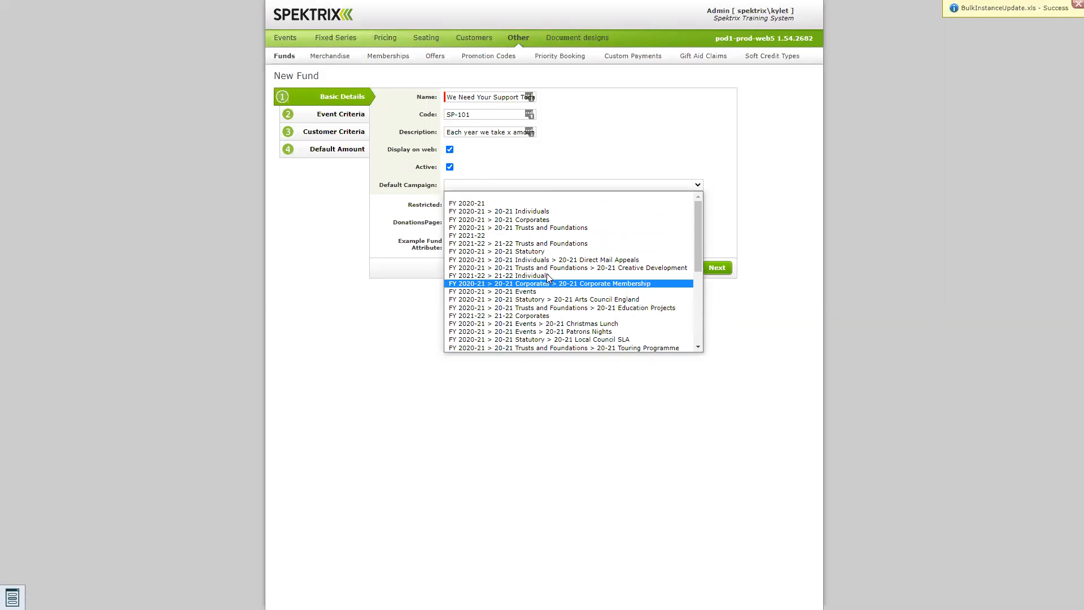
pyautogui.click(511, 212)
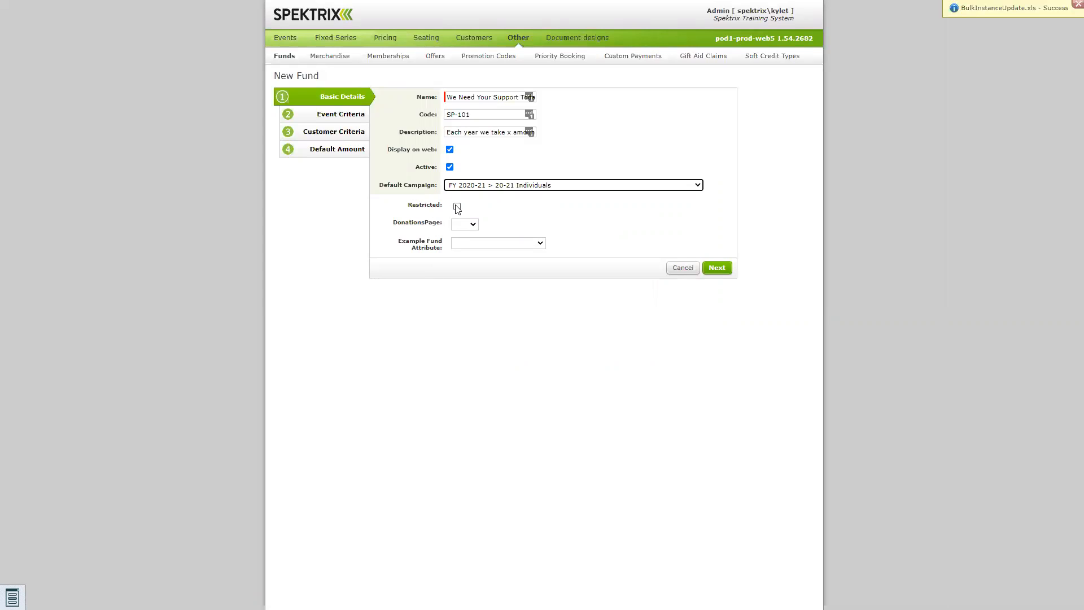
pyautogui.moveTo(576, 250); pyautogui.dragTo(388, 212)
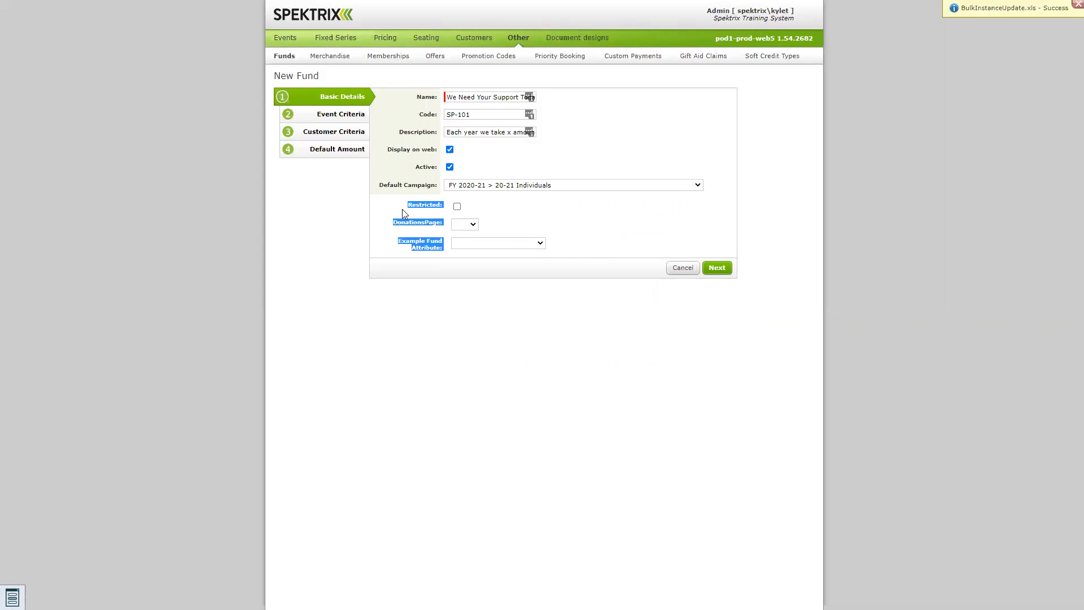
pyautogui.click(403, 212)
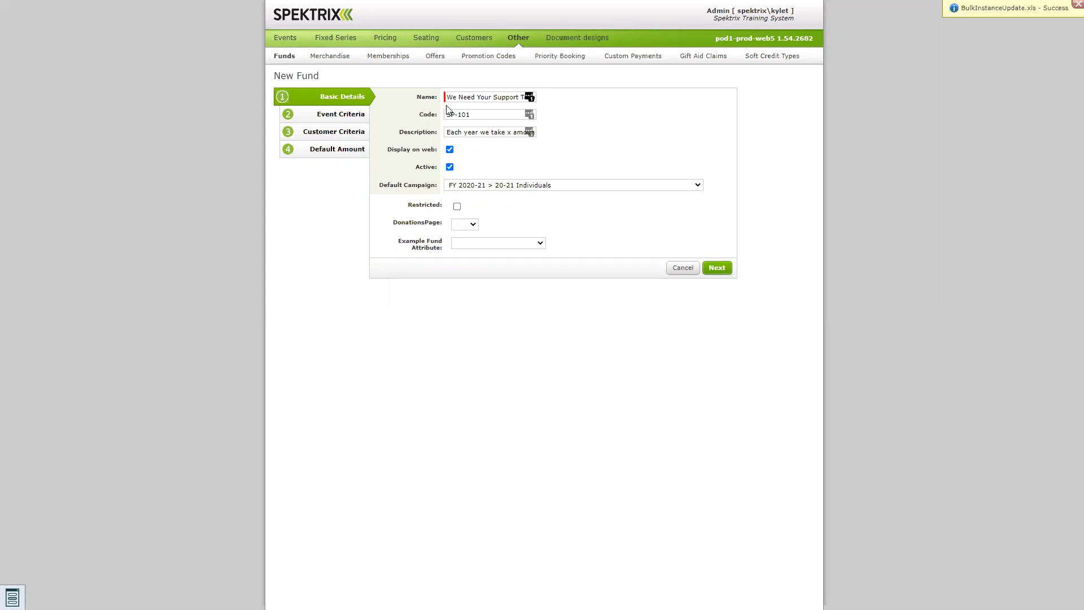
pyautogui.click(717, 267)
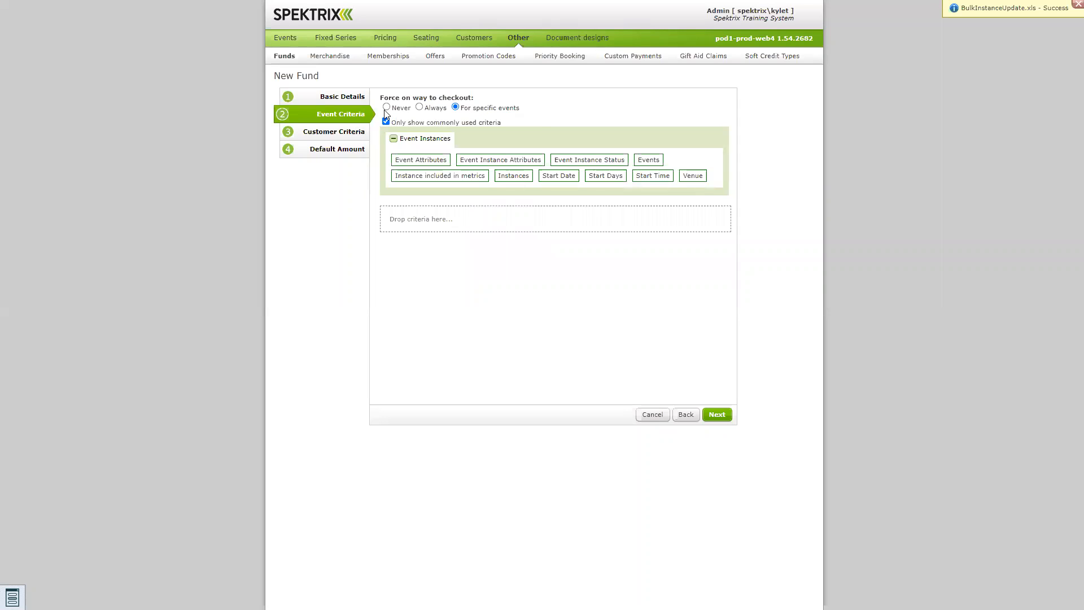
# Step: Try the Never and Always options for forcing the fund on the way to checkout, and return to For specific events
pyautogui.click(385, 108)
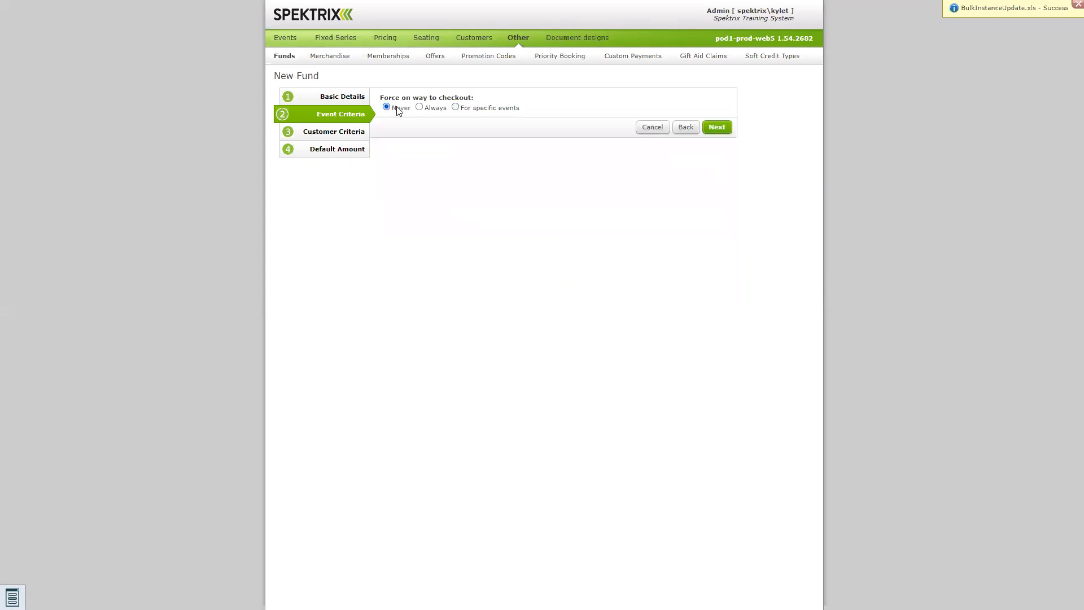
pyautogui.click(419, 108)
pyautogui.click(455, 108)
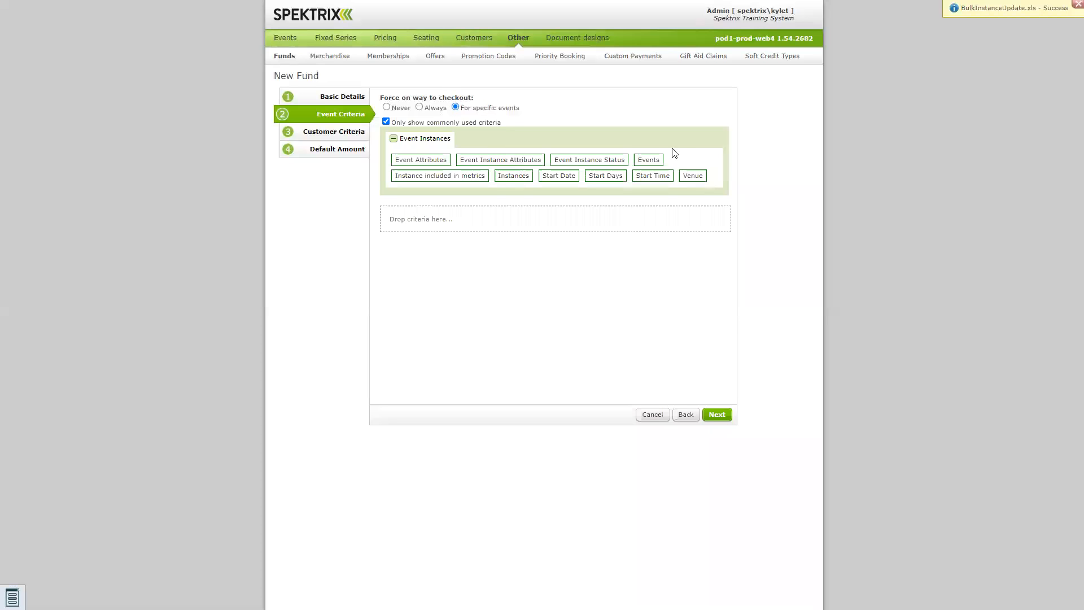
# Step: Add an Events criterion that includes Thursday: The Musical and continue to the customer criteria
pyautogui.moveTo(650, 159); pyautogui.dragTo(587, 213)
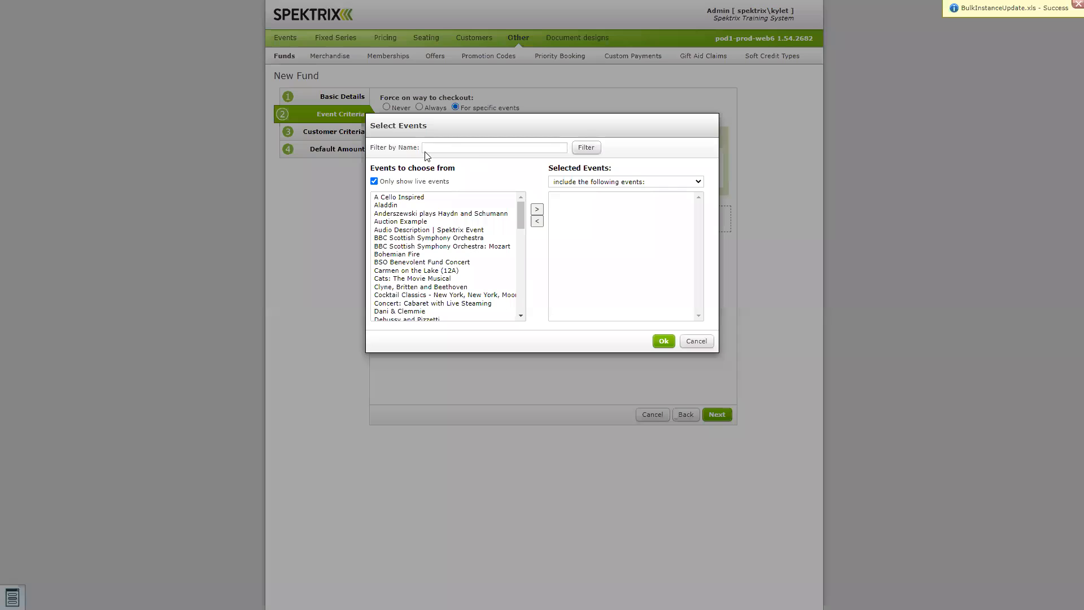
pyautogui.click(445, 147)
pyautogui.write('thursdy')
pyautogui.hotkey('ctrl', 'a')
pyautogui.write('thursday')
pyautogui.click(586, 148)
pyautogui.click(429, 197)
pyautogui.click(537, 211)
pyautogui.click(664, 342)
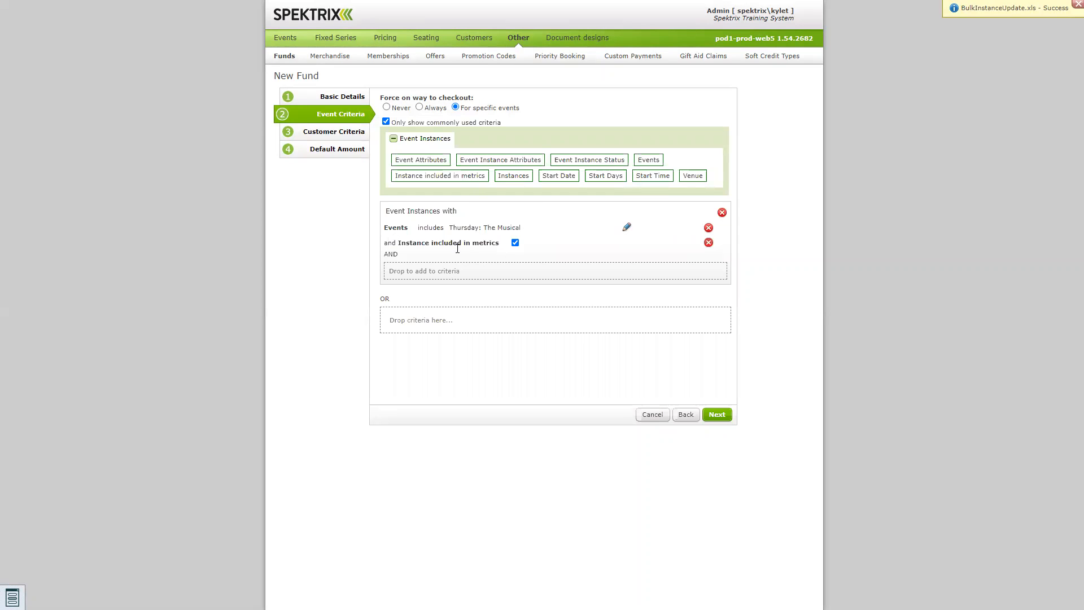
pyautogui.click(726, 419)
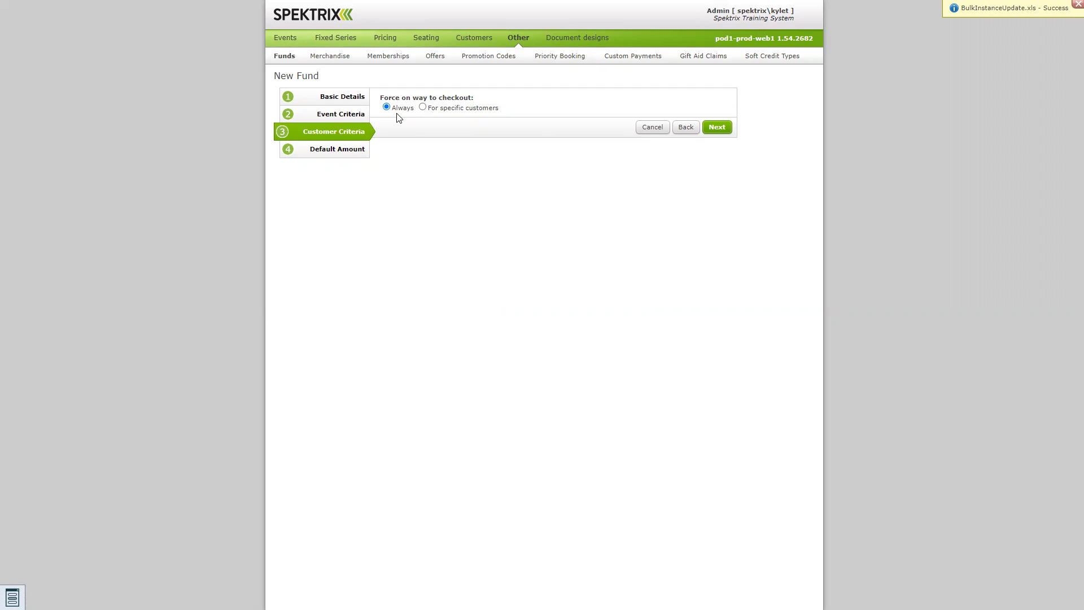
# Step: Switch the fund's customer criteria to specific customers and look through the available tags
pyautogui.click(431, 110)
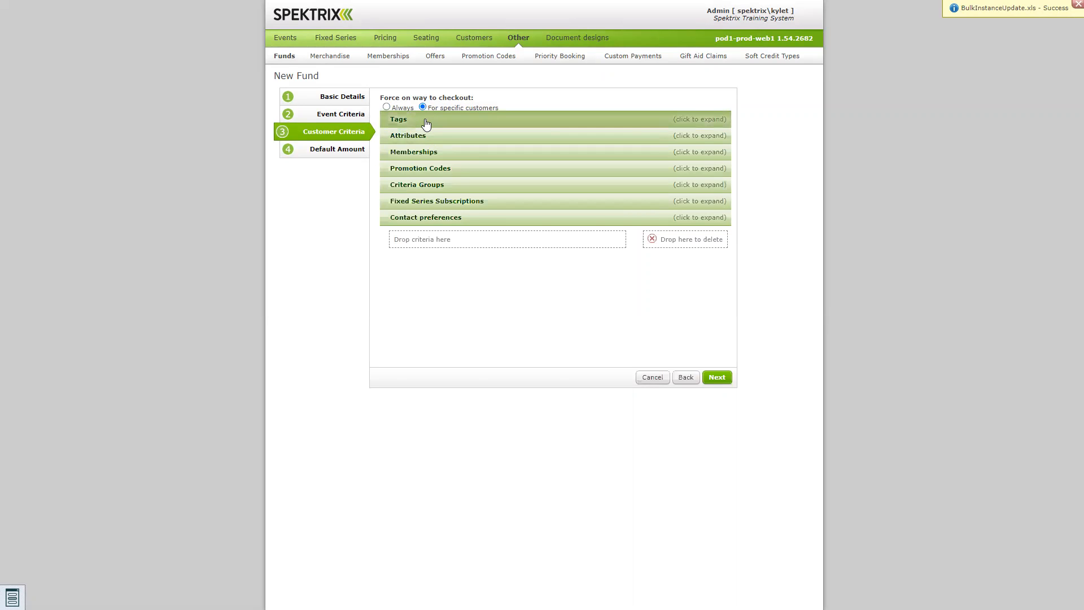
pyautogui.click(427, 124)
pyautogui.scroll(-2, 515, 153)
pyautogui.scroll(-5, 515, 154)
pyautogui.scroll(-2, 475, 155)
pyautogui.click(416, 119)
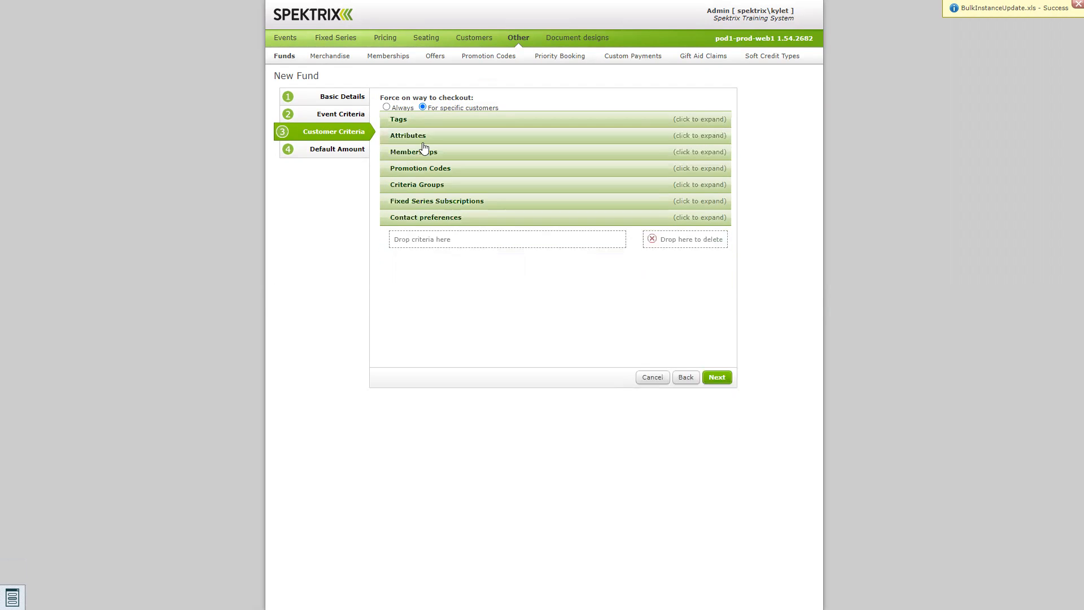
# Step: Add the Spektrix Patron membership as a customer criterion and try its Not option
pyautogui.click(423, 152)
pyautogui.moveTo(645, 172); pyautogui.dragTo(500, 276)
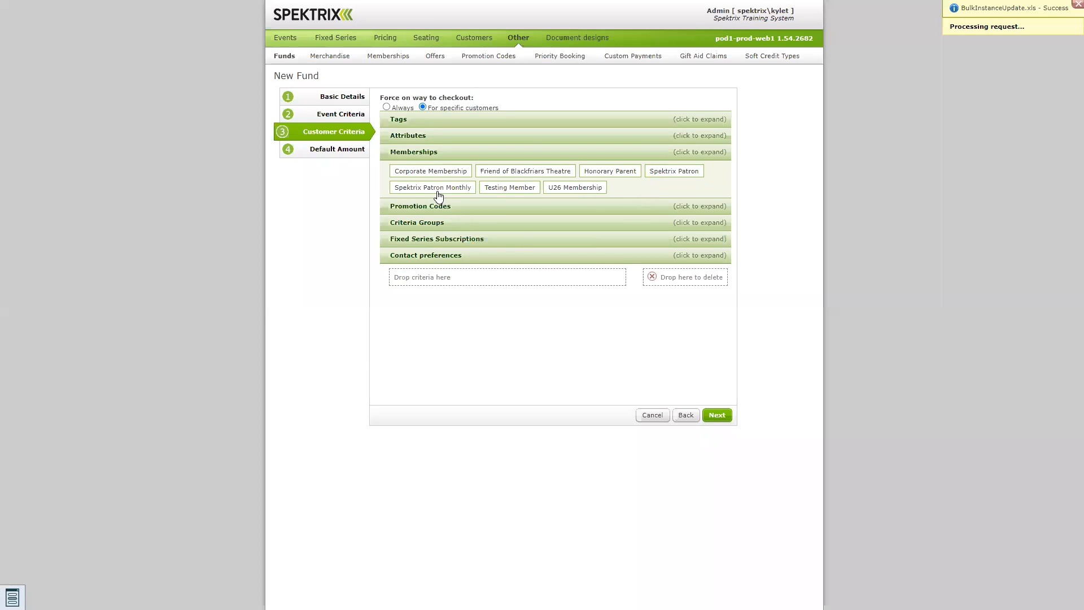
pyautogui.click(405, 273)
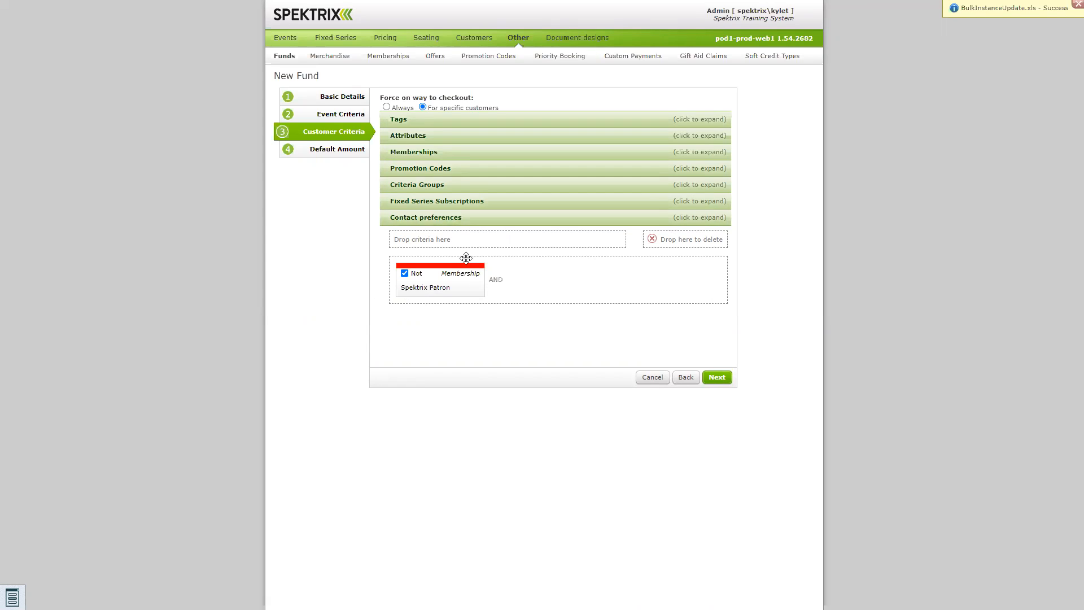
pyautogui.click(405, 273)
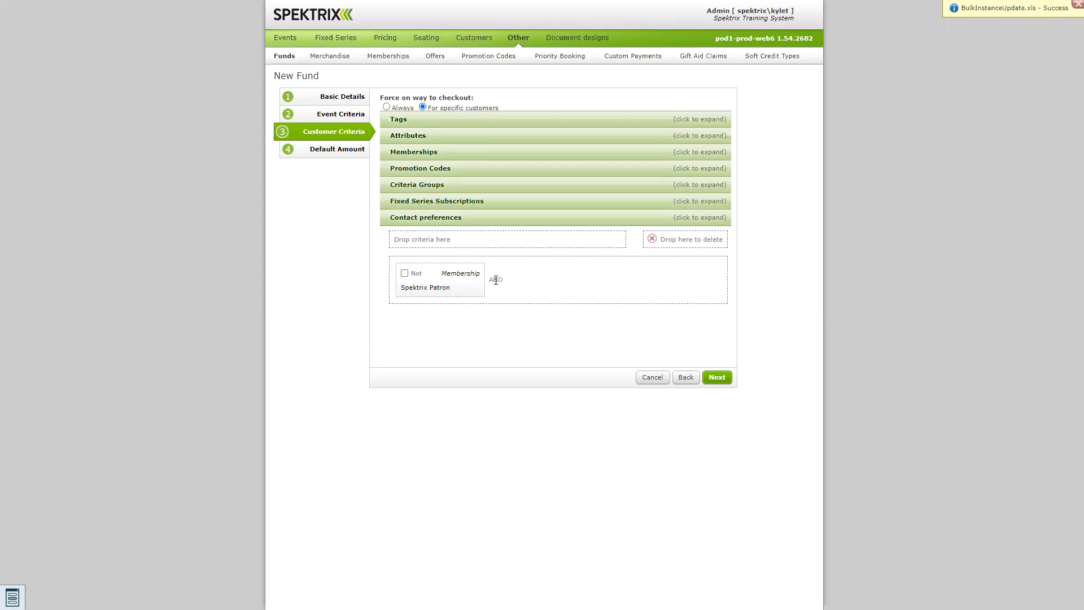
pyautogui.click(405, 273)
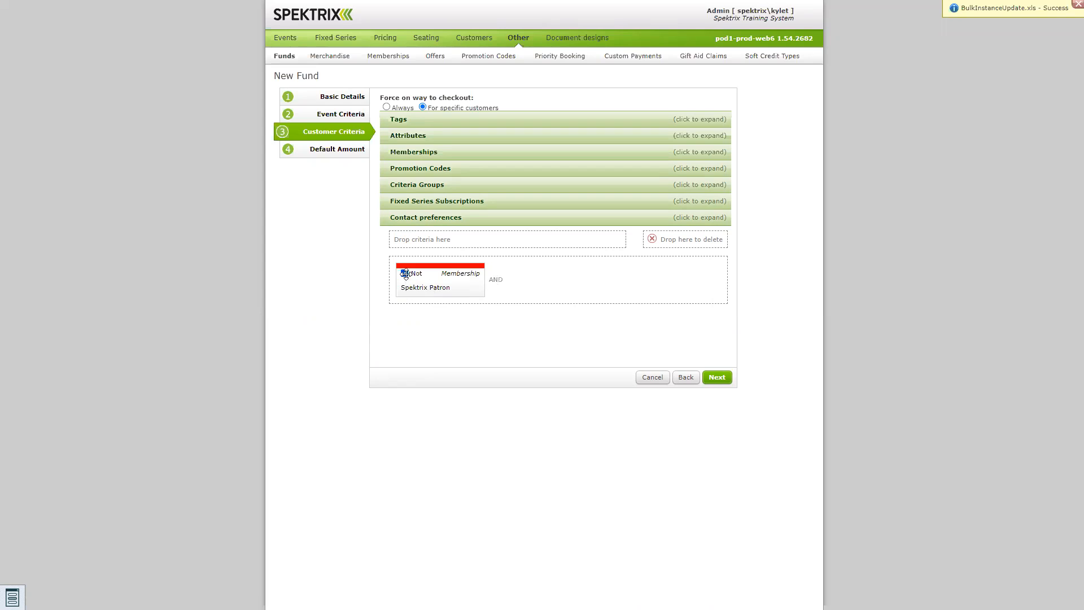
# Step: Delete the Spektrix Patron criterion, set the customer criteria to Always and continue to the default amount
pyautogui.moveTo(426, 273); pyautogui.dragTo(674, 245)
pyautogui.click(386, 108)
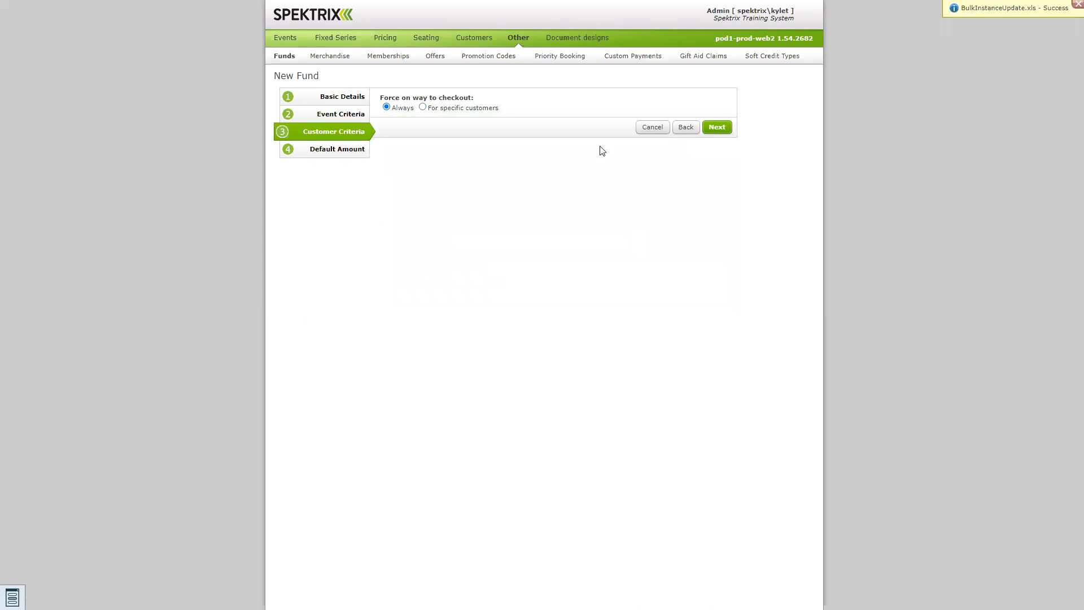
pyautogui.click(717, 127)
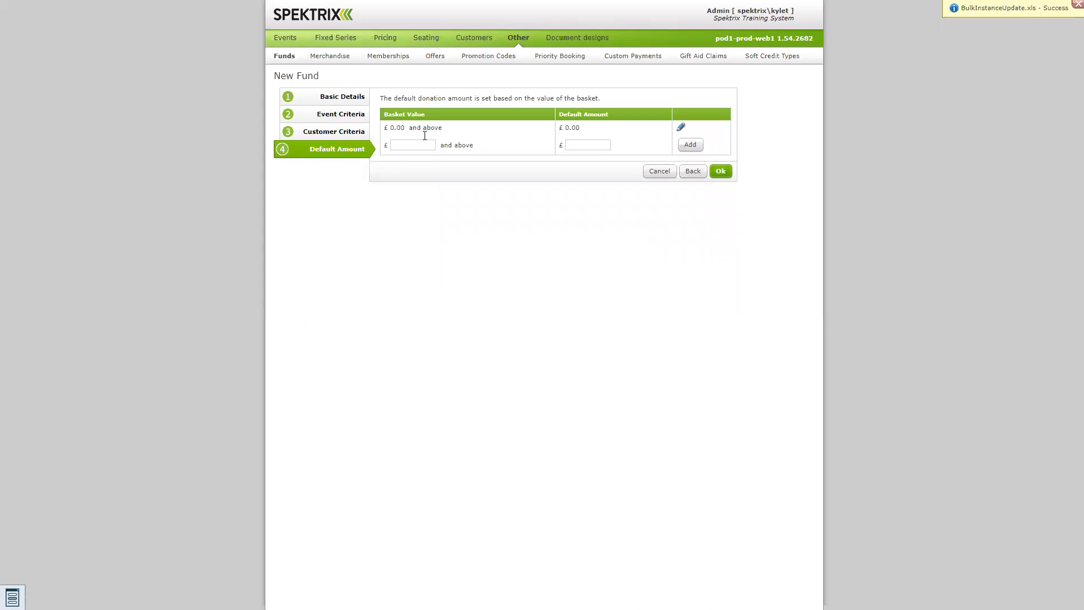
# Step: Set the default donation for baskets of £0.00 and above to £3.00
pyautogui.click(681, 126)
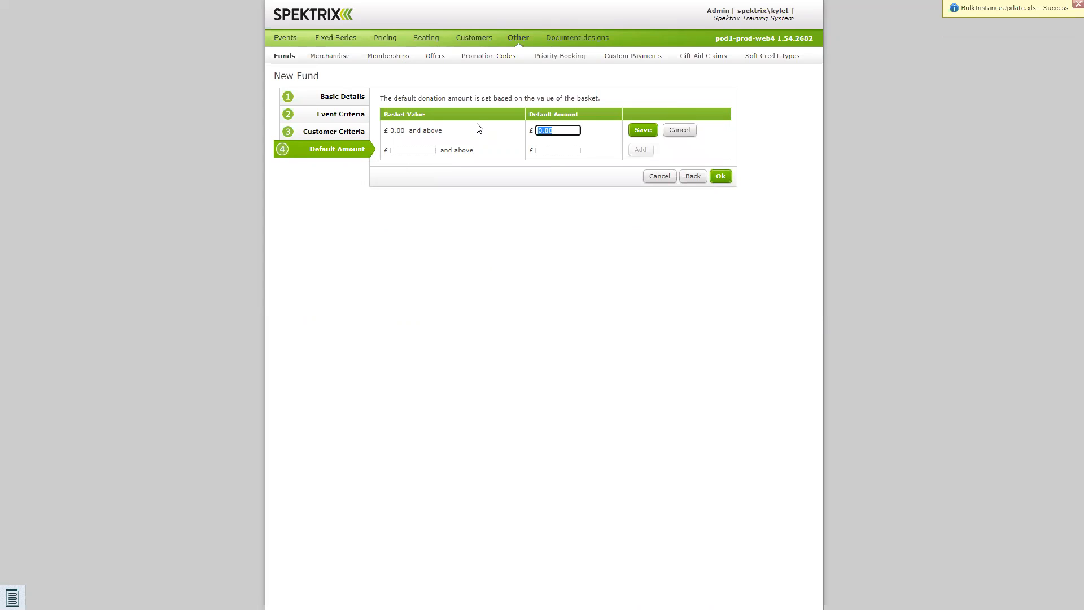
pyautogui.write('3.')
pyautogui.click(646, 130)
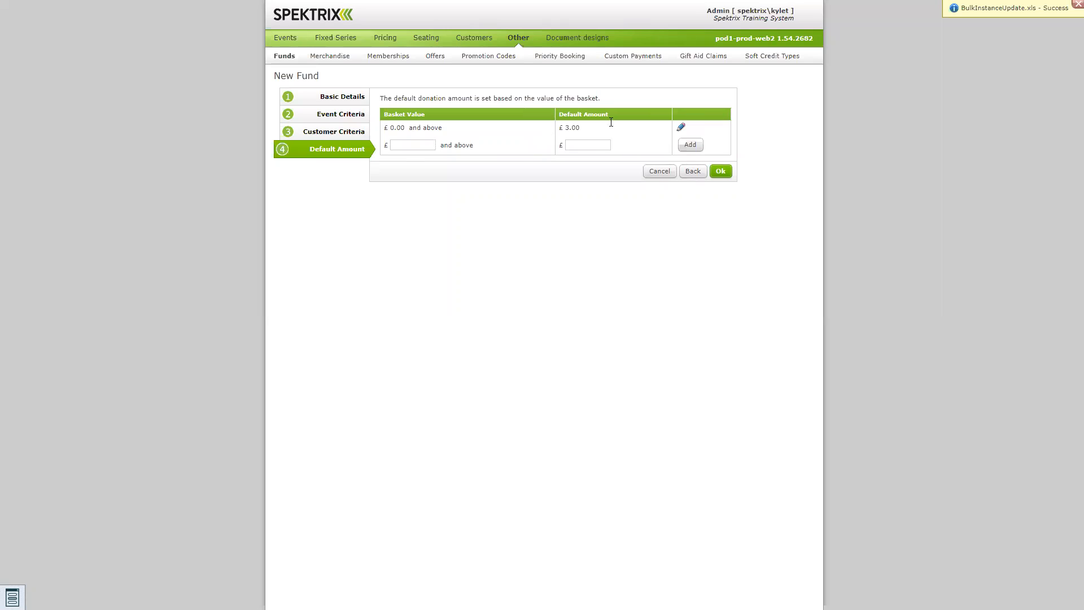
# Step: Add a donation tier with a default amount of £4.00 for baskets of £50.00 and above
pyautogui.click(449, 150)
pyautogui.write('50.00')
pyautogui.click(572, 146)
pyautogui.write('4.0')
pyautogui.click(690, 144)
# Step: Add a donation tier with a default amount of £5.00 for baskets of £100.00 and above
pyautogui.click(410, 162)
pyautogui.write('1')
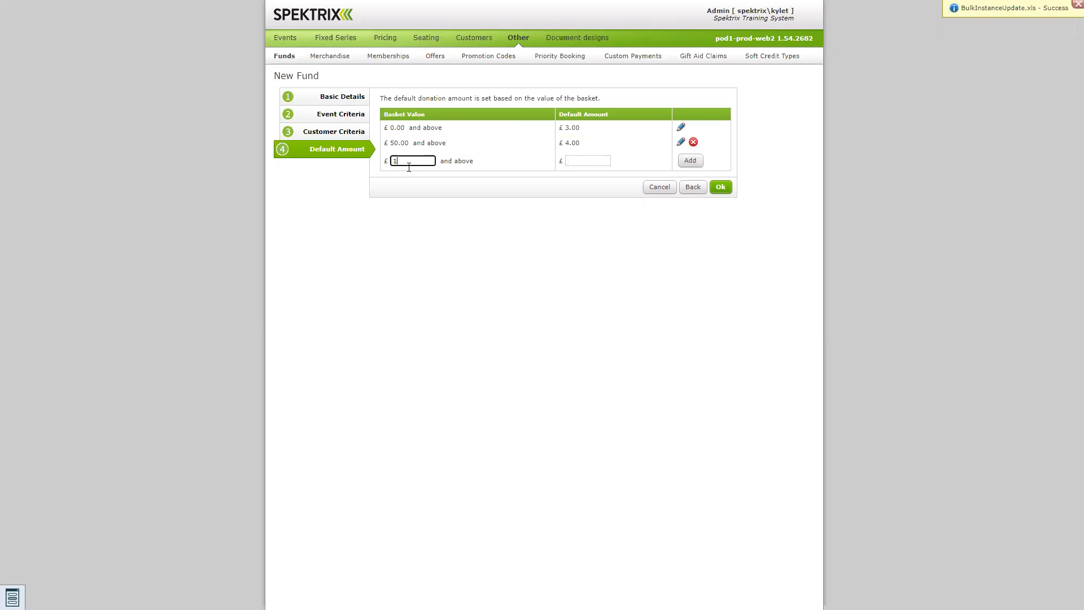
pyautogui.write('00.00')
pyautogui.click(585, 160)
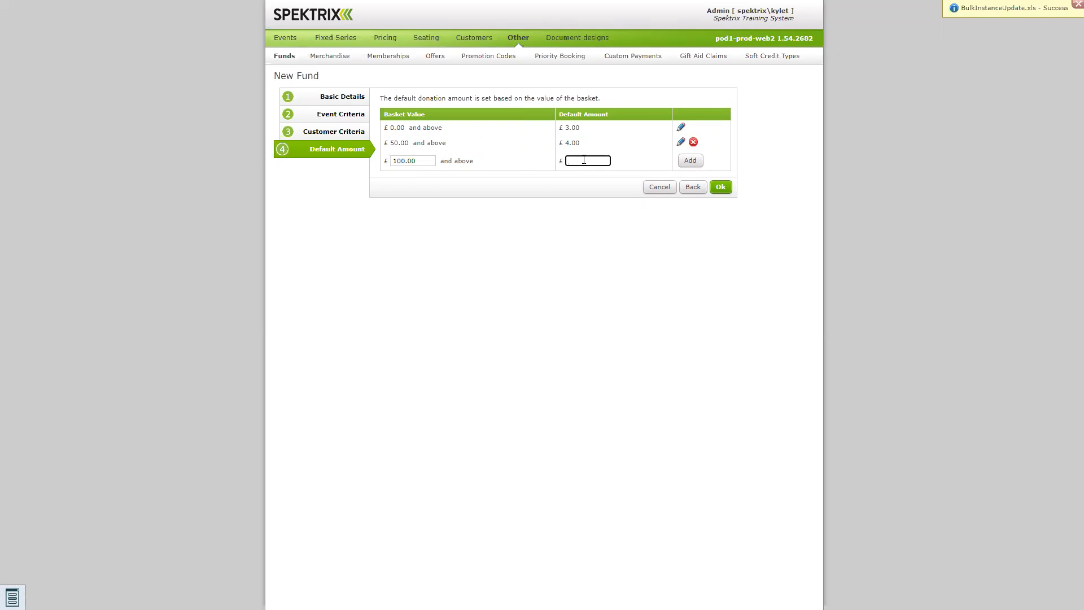
pyautogui.write('5.00')
pyautogui.click(688, 161)
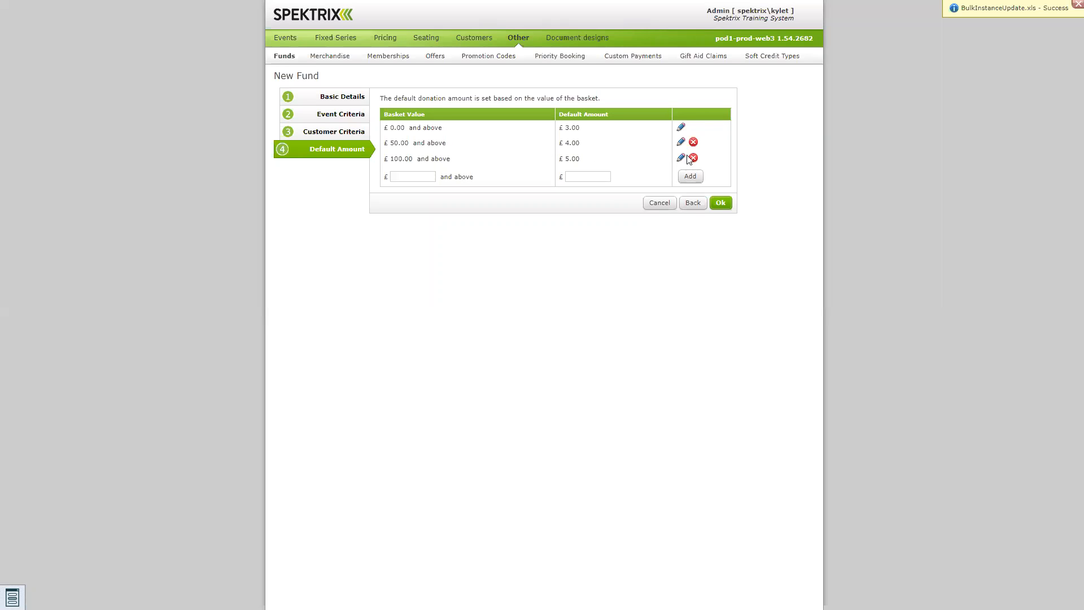
pyautogui.moveTo(581, 159); pyautogui.dragTo(554, 124)
pyautogui.click(453, 122)
pyautogui.moveTo(582, 159); pyautogui.dragTo(563, 127)
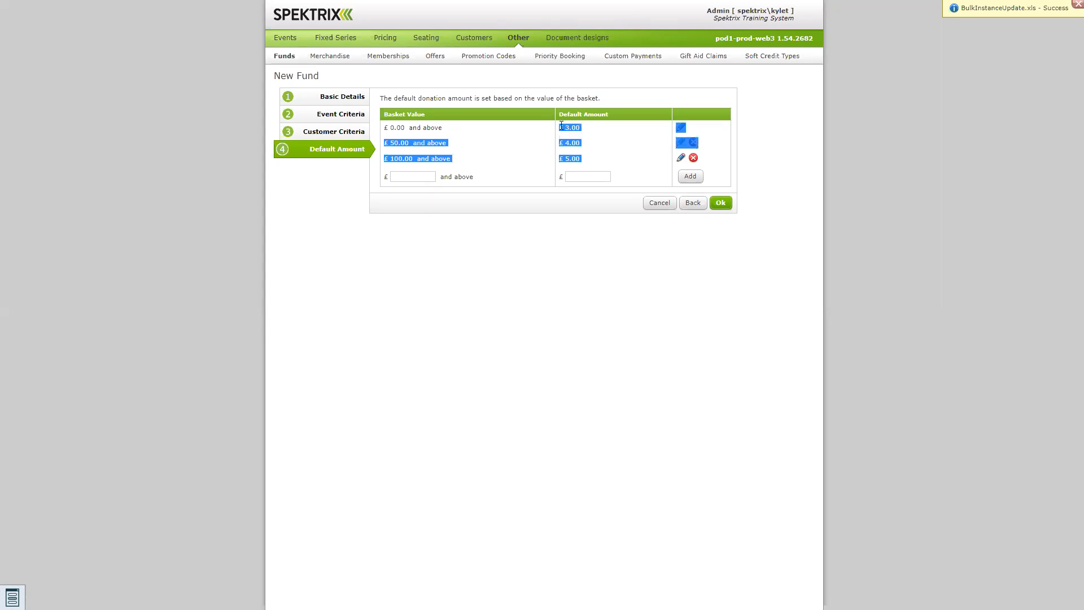
pyautogui.click(390, 131)
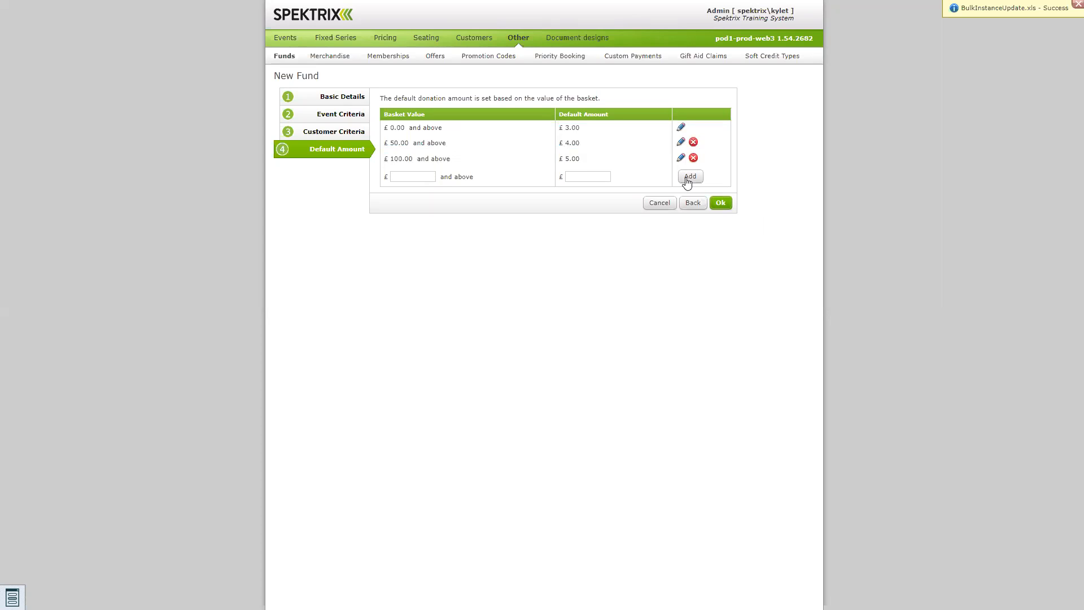
# Step: Save the new fund, reopen We Need Your Support Today! to check its event criteria, and return to the funds list
pyautogui.click(722, 202)
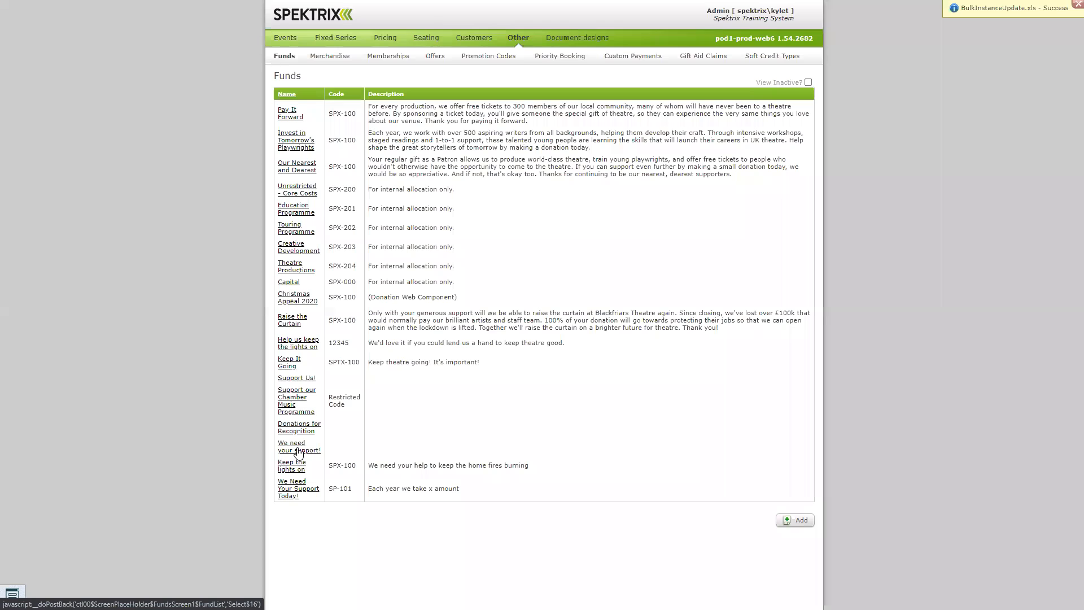
pyautogui.click(289, 496)
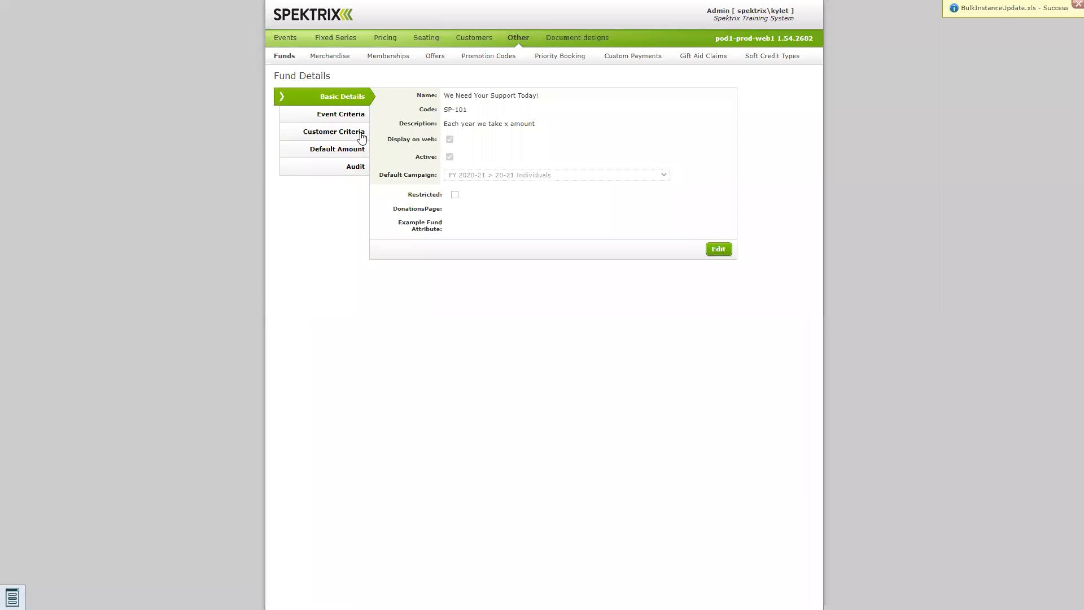
pyautogui.click(353, 117)
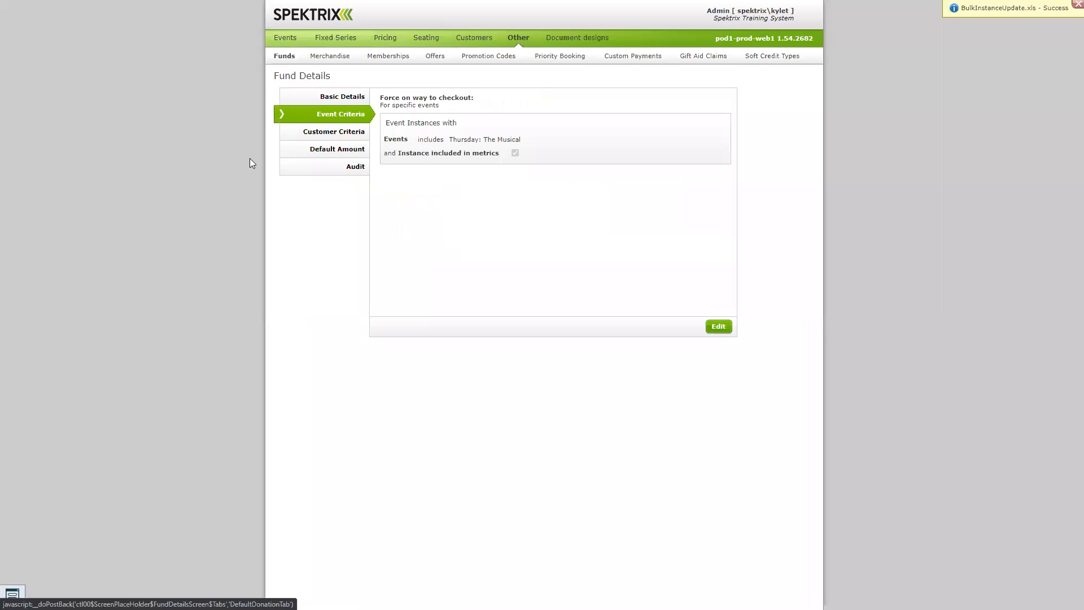
pyautogui.moveTo(416, 142); pyautogui.dragTo(525, 142)
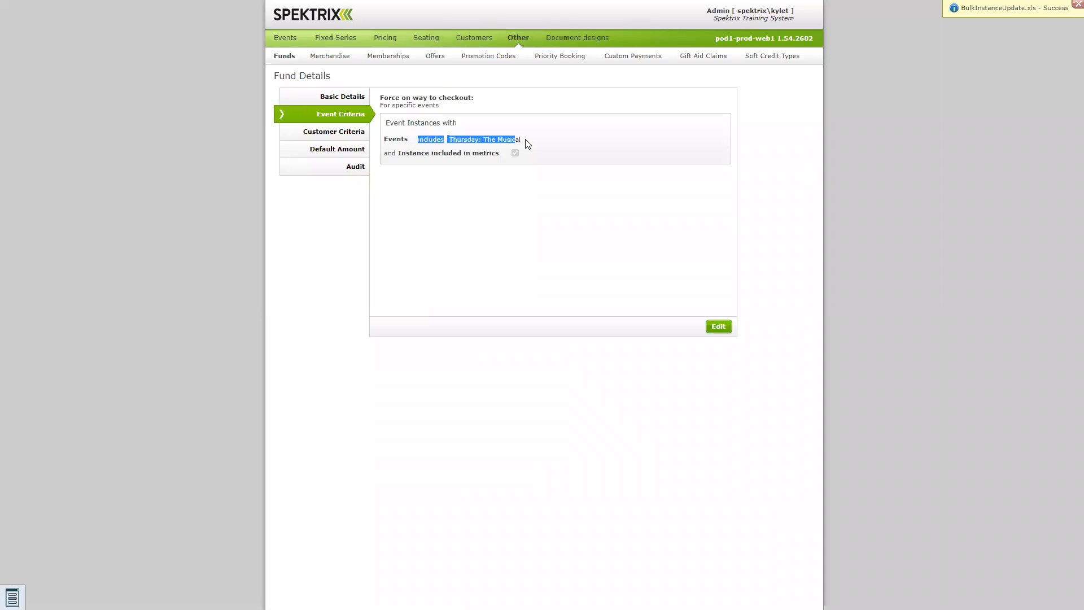
pyautogui.click(342, 94)
pyautogui.click(284, 55)
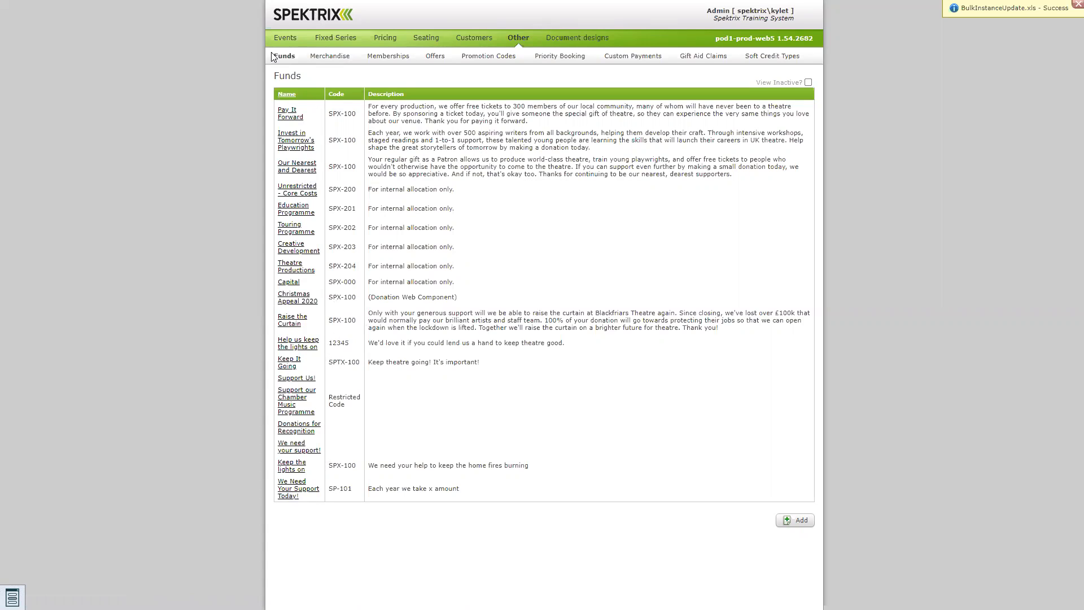
# Step: Search the merchandise by name for the Ballerina Decoration item, and clear the name filter
pyautogui.click(325, 57)
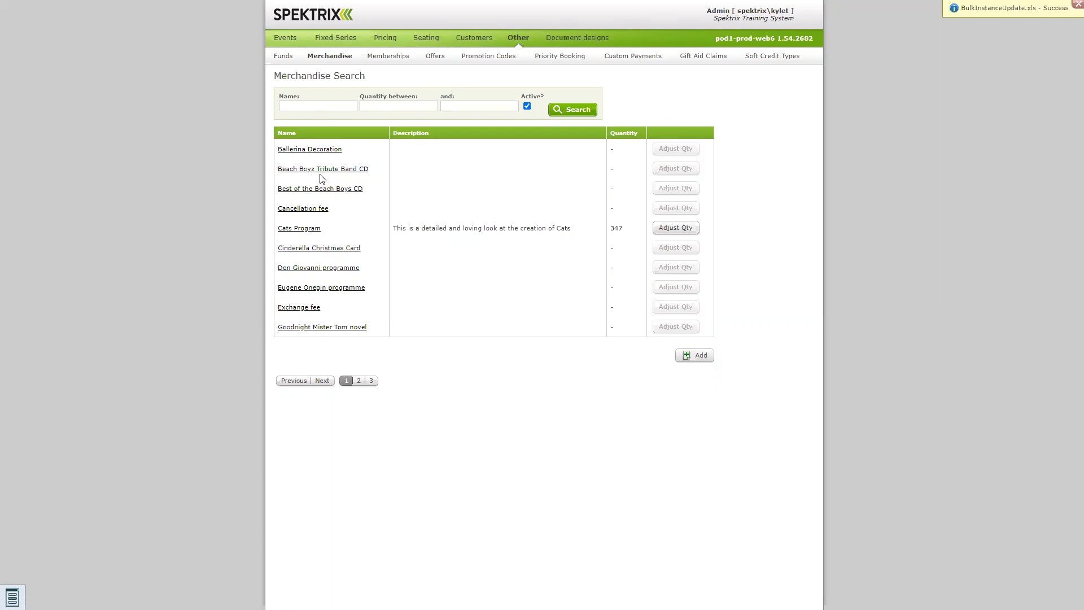
pyautogui.click(315, 105)
pyautogui.click(585, 108)
pyautogui.click(317, 108)
pyautogui.hotkey('ctrl', 'a')
pyautogui.press('BackSpace')
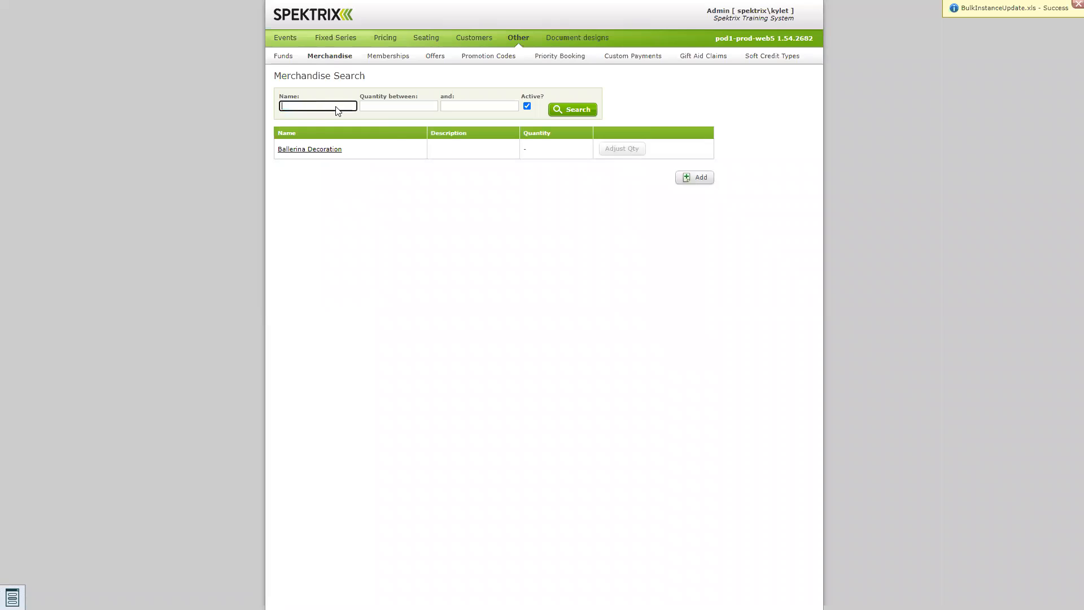
pyautogui.press('Tab')
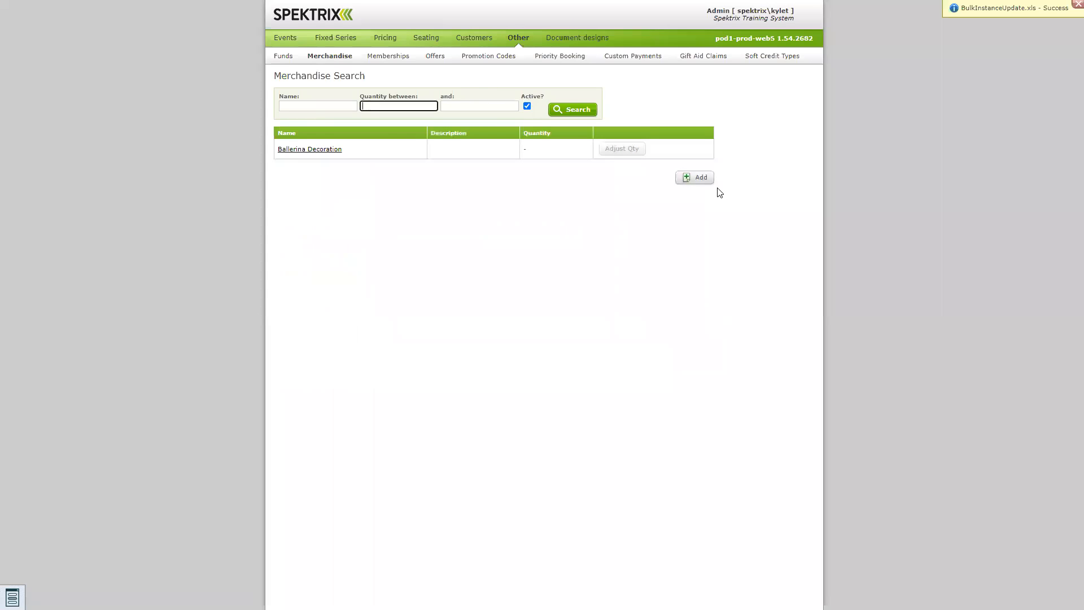
# Step: Start a new merchandise stock item and name it "Thursday: The musical programme"
pyautogui.click(706, 175)
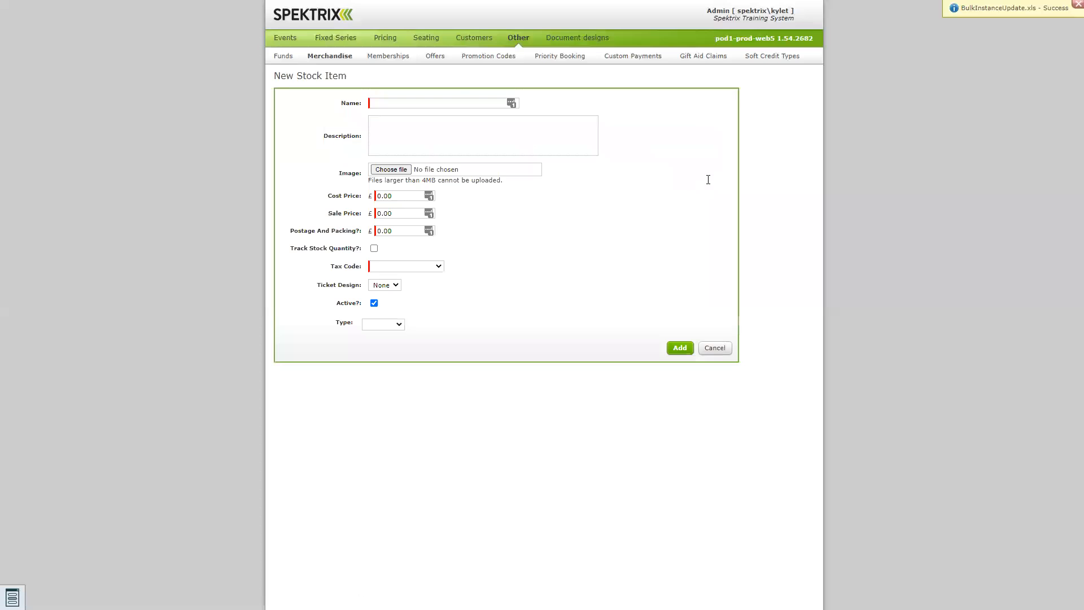
pyautogui.click(456, 101)
pyautogui.write('Thursday:')
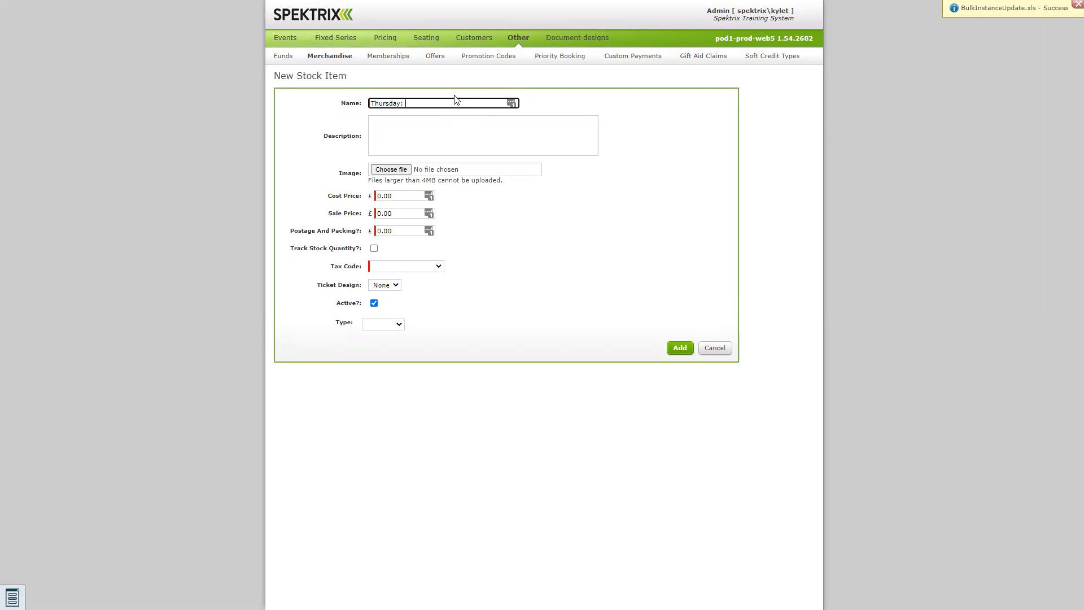
pyautogui.write(' The musica')
pyautogui.write('l brochure')
pyautogui.press('BackSpace')
pyautogui.press('BackSpace')
pyautogui.press('BackSpace')
pyautogui.press('BackSpace')
pyautogui.press('BackSpace')
pyautogui.write('gramme')
pyautogui.hotkey('ctrl', 'a')
pyautogui.click(428, 136)
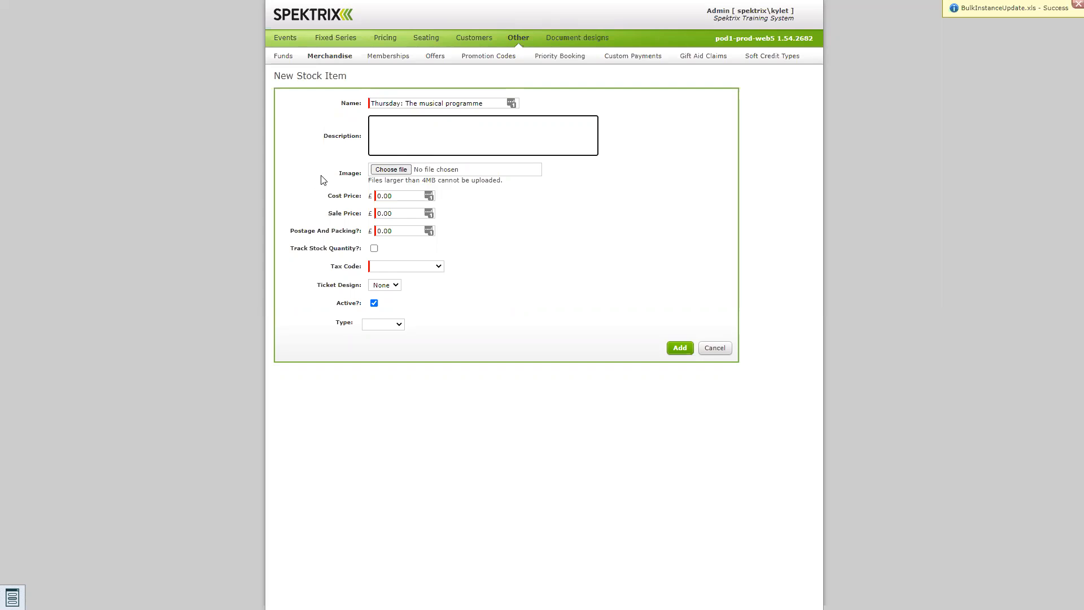
# Step: Set the stock item's cost price to £0.25, sale price to £3.00, and postage and packing to £1.00
pyautogui.click(402, 195)
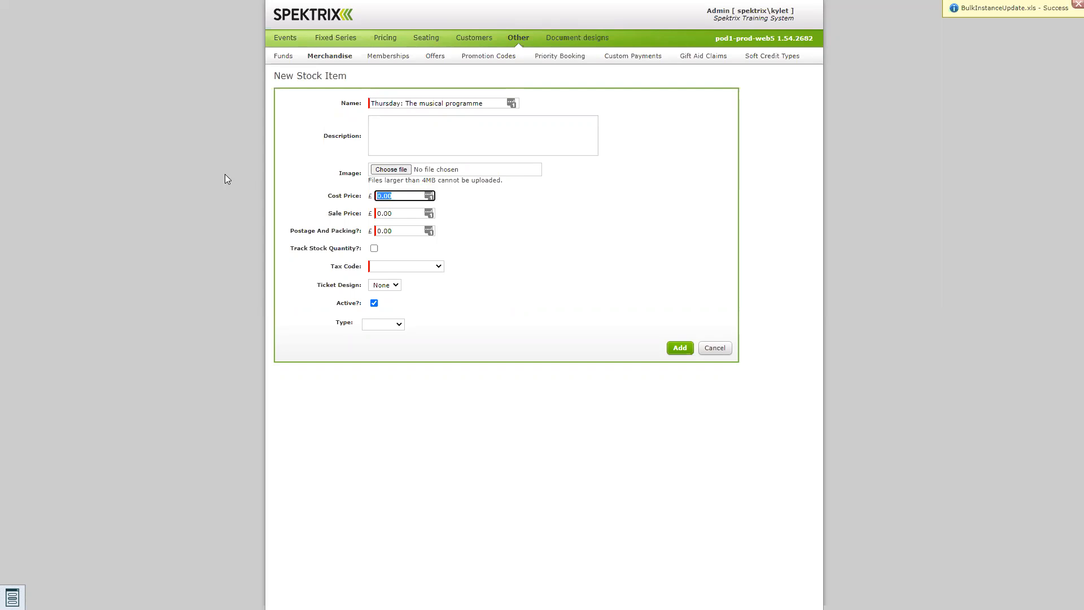
pyautogui.write('0.25')
pyautogui.press('Tab')
pyautogui.write('3.00')
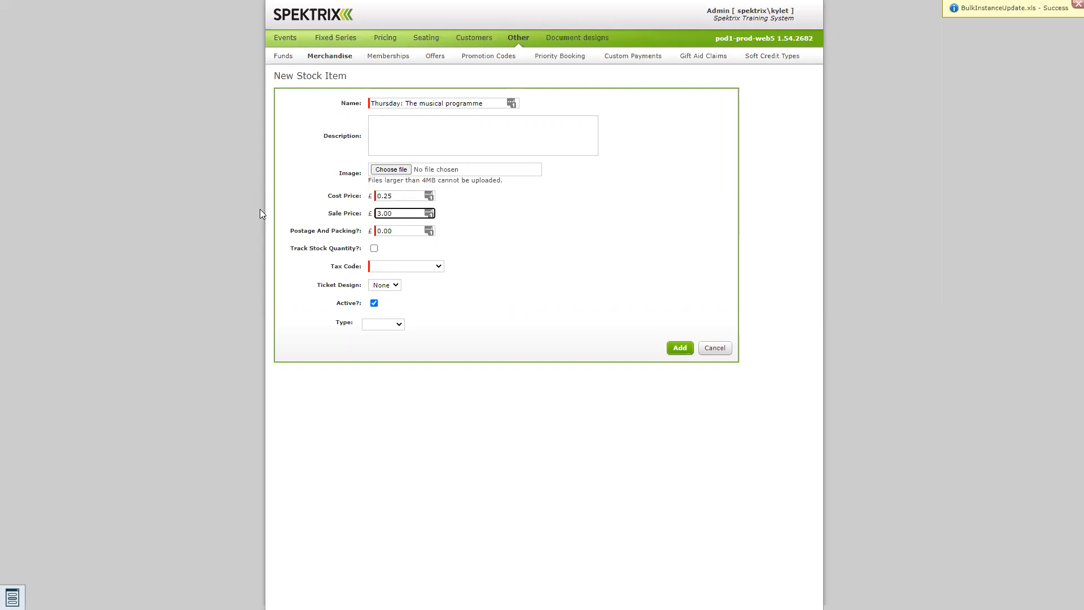
pyautogui.press('Tab')
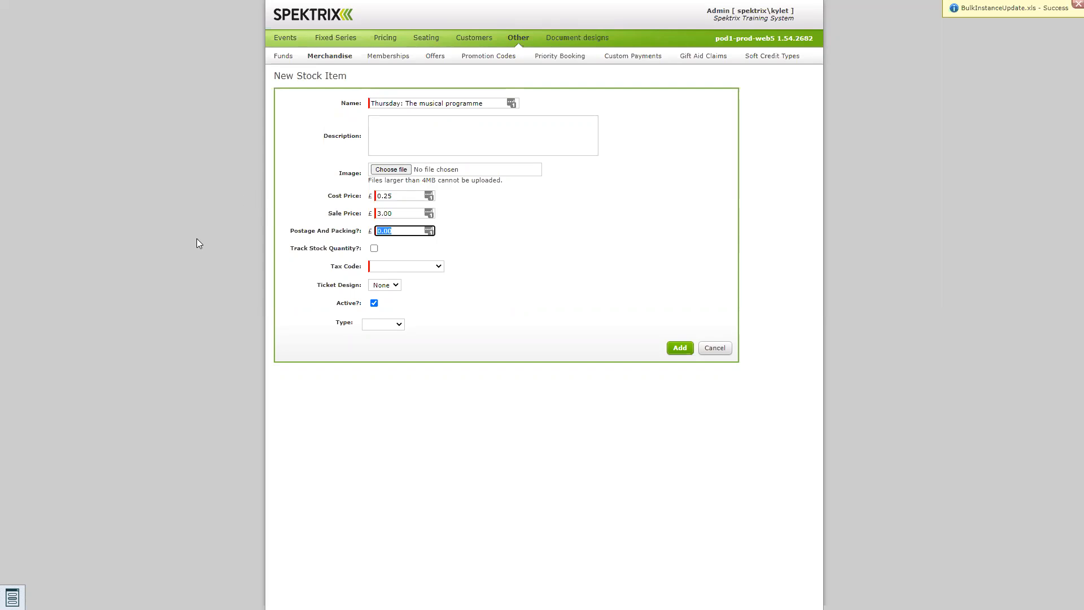
pyautogui.write('1.00')
pyautogui.click(316, 241)
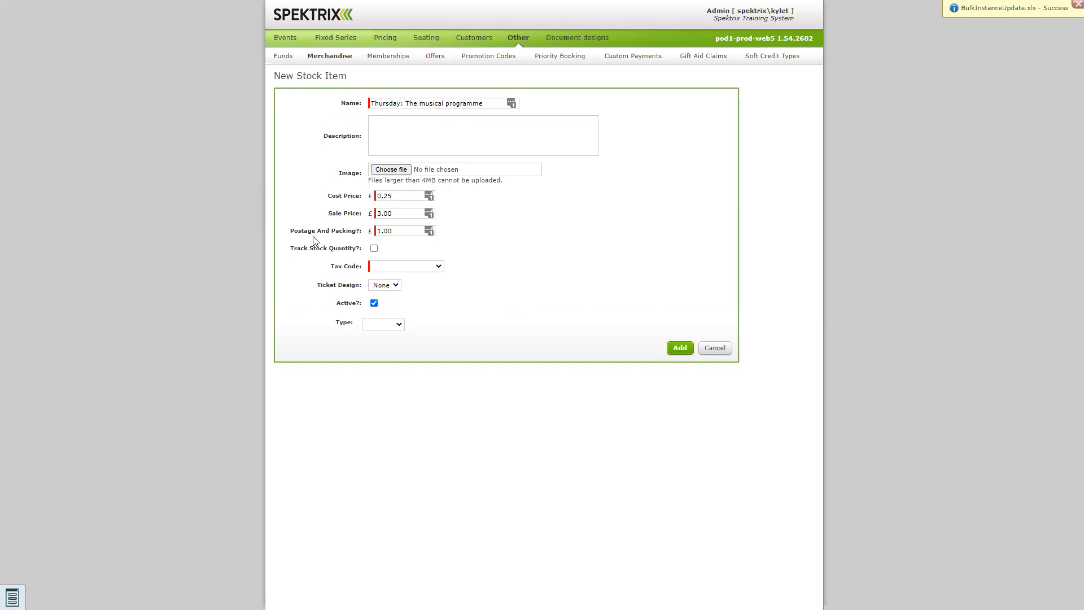
# Step: Enable stock quantity tracking for the item and set its tax code to E - Exempt
pyautogui.click(370, 249)
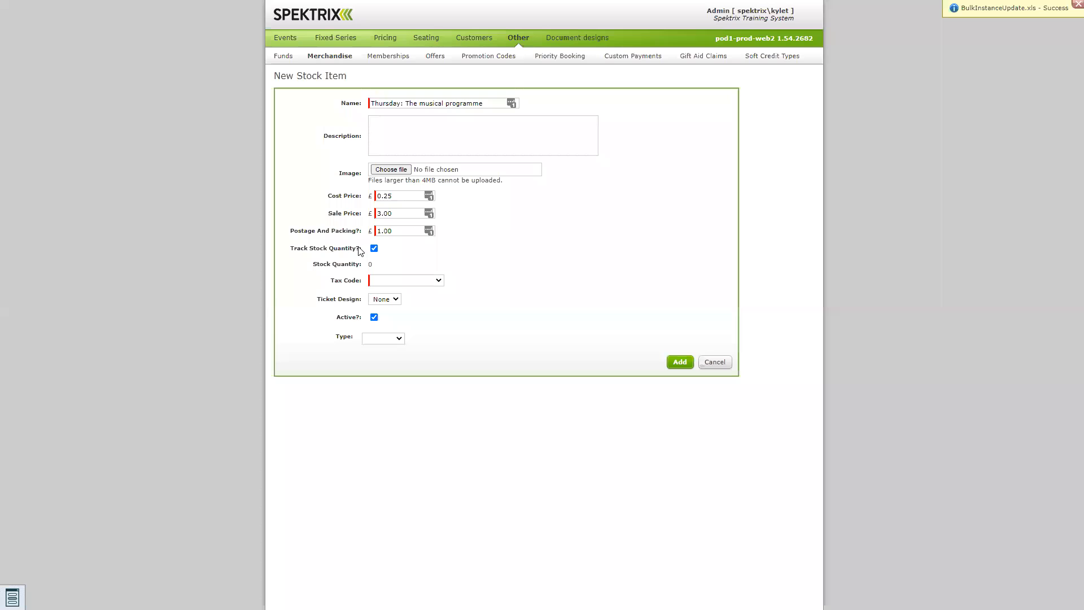
pyautogui.moveTo(377, 266); pyautogui.dragTo(321, 270)
pyautogui.click(370, 267)
pyautogui.click(437, 281)
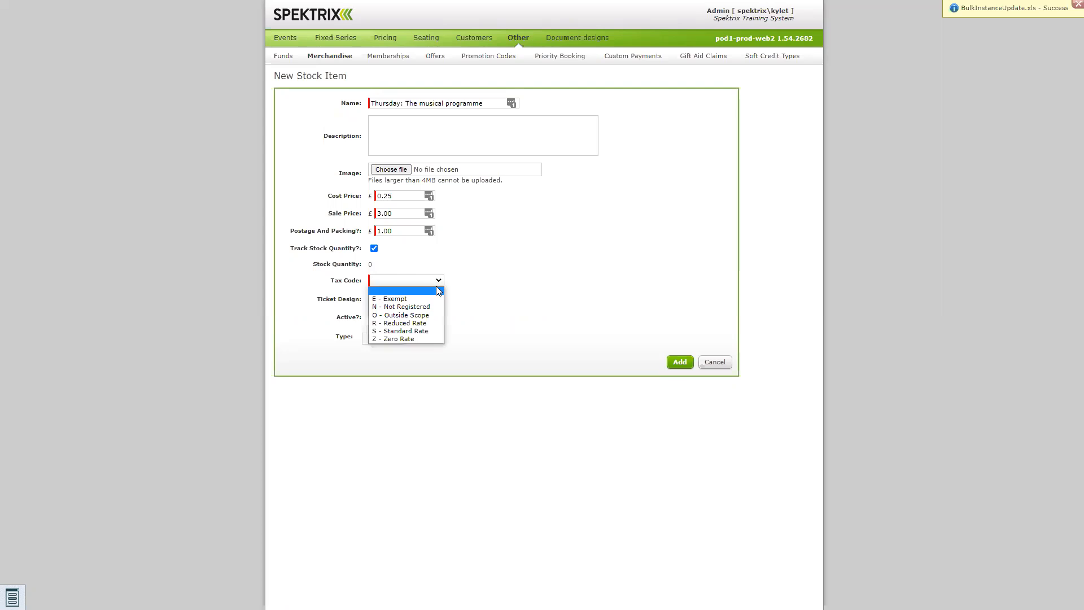
pyautogui.click(429, 301)
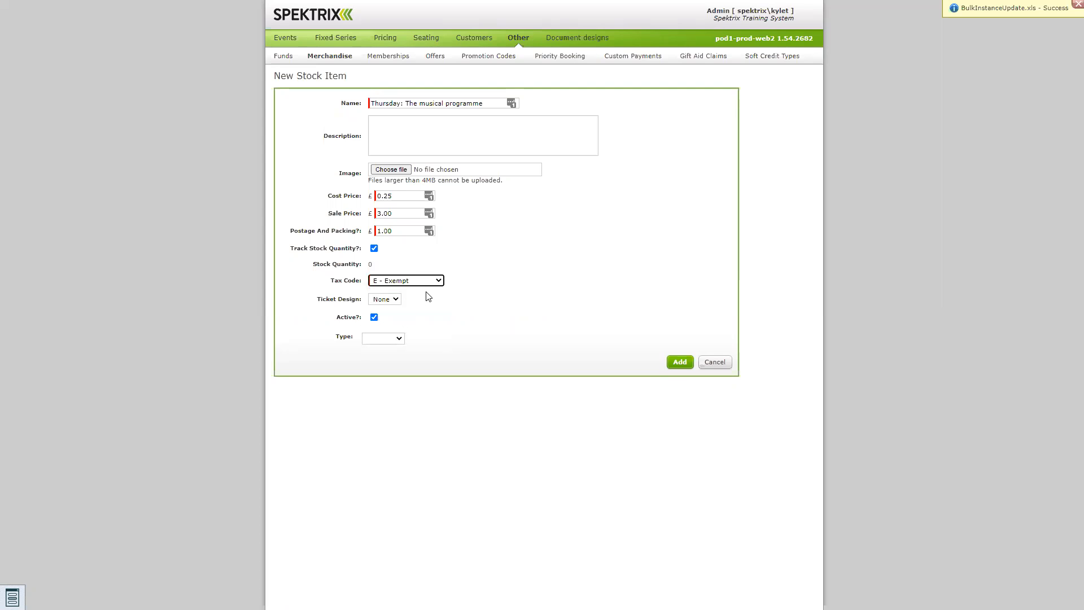
# Step: Examine the available ticket design and type options for the new stock item
pyautogui.click(384, 299)
pyautogui.click(470, 304)
pyautogui.click(396, 300)
pyautogui.click(397, 301)
pyautogui.click(400, 338)
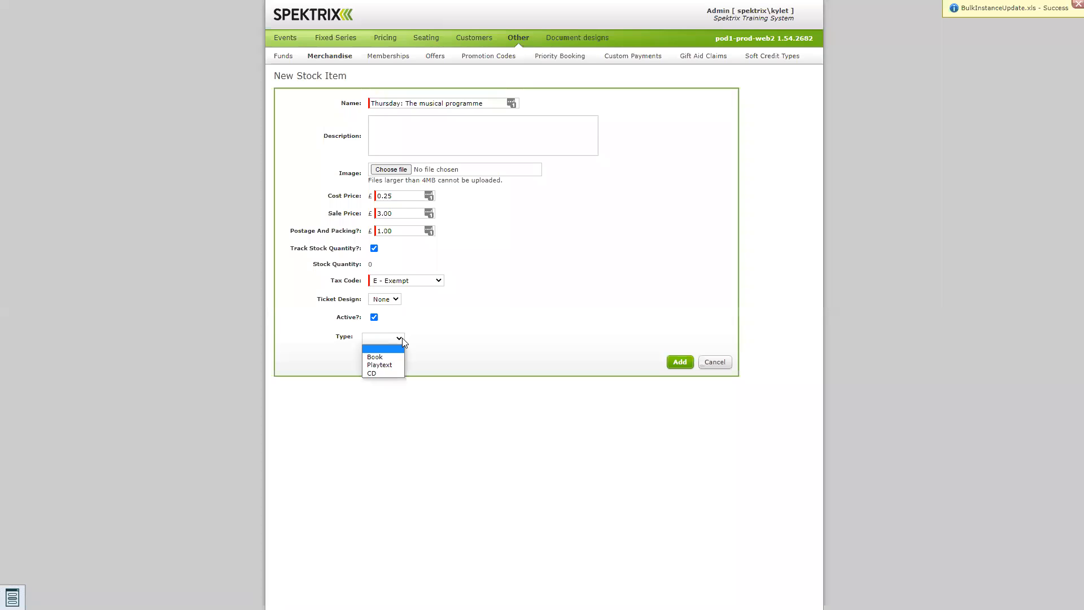
pyautogui.click(436, 337)
pyautogui.doubleClick(352, 337)
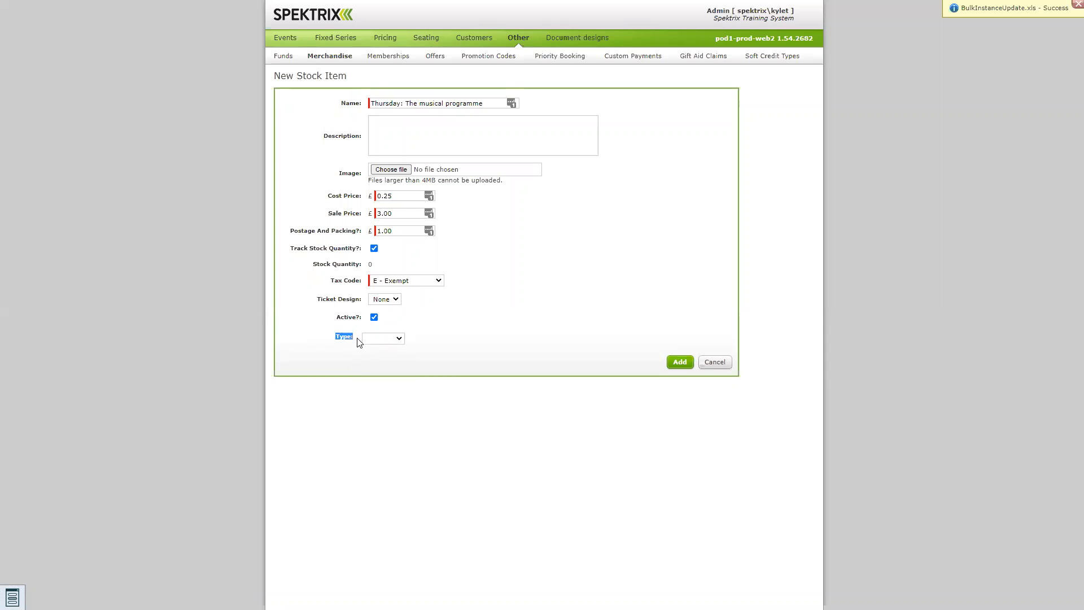
pyautogui.click(331, 340)
pyautogui.moveTo(412, 340); pyautogui.dragTo(328, 341)
pyautogui.click(330, 345)
pyautogui.click(395, 339)
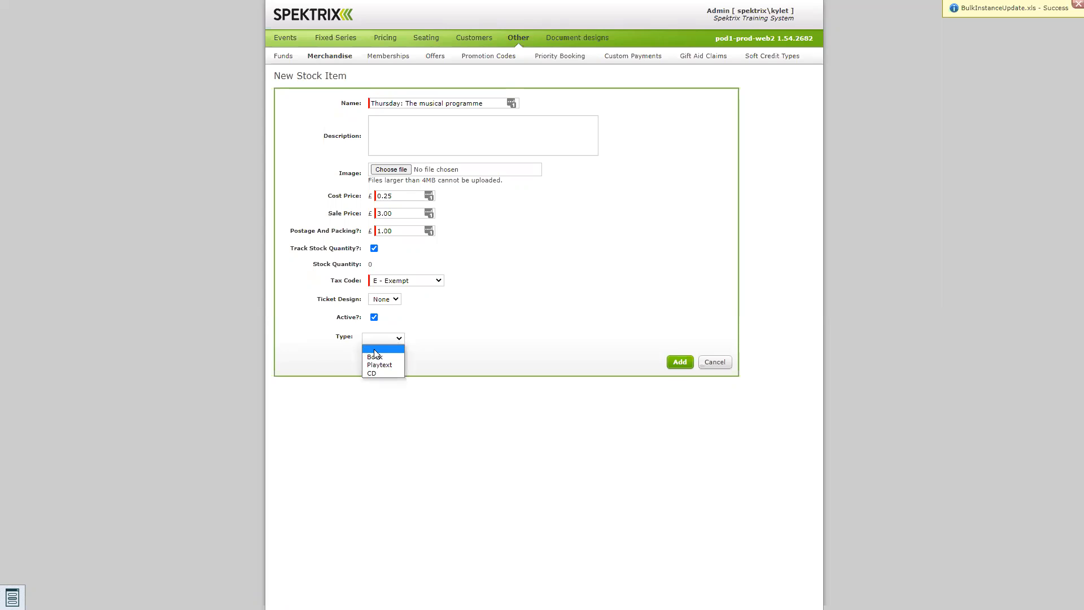
pyautogui.click(401, 342)
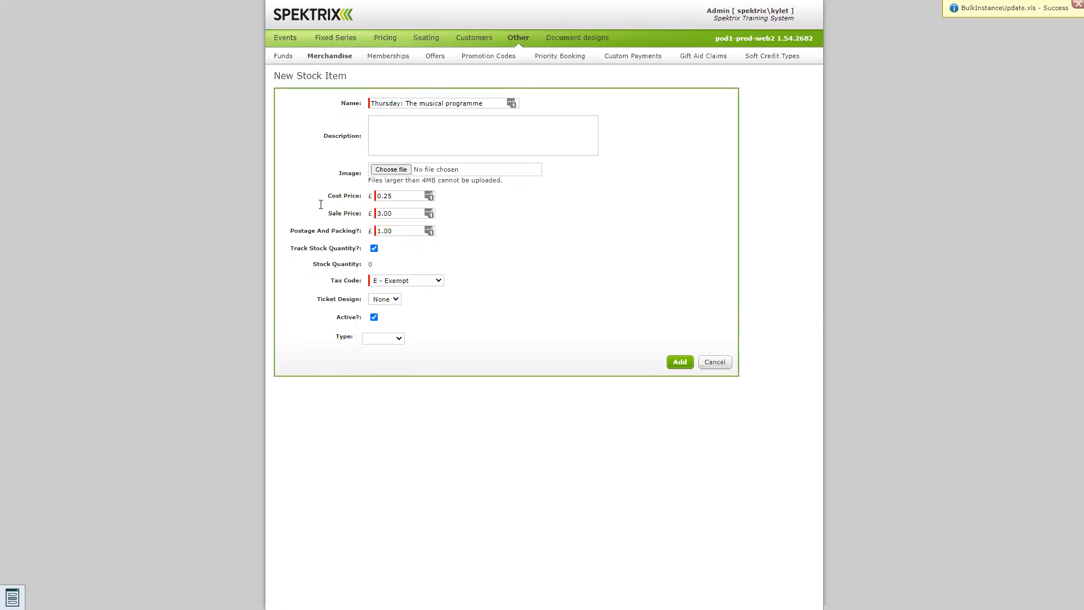
# Step: Add the new stock item and increase its stock quantity by 500
pyautogui.click(679, 363)
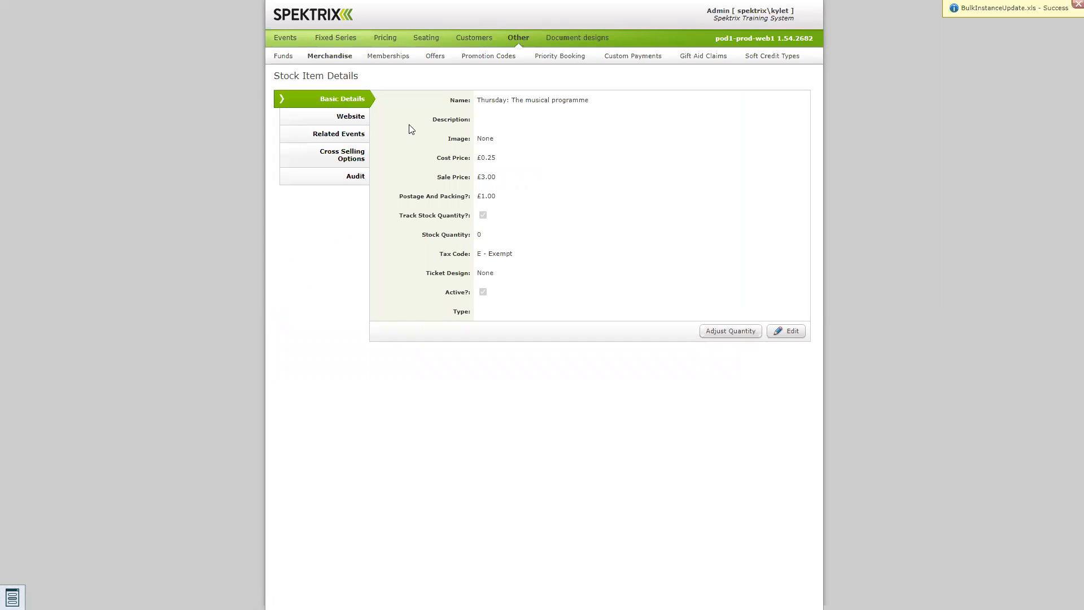
pyautogui.click(730, 332)
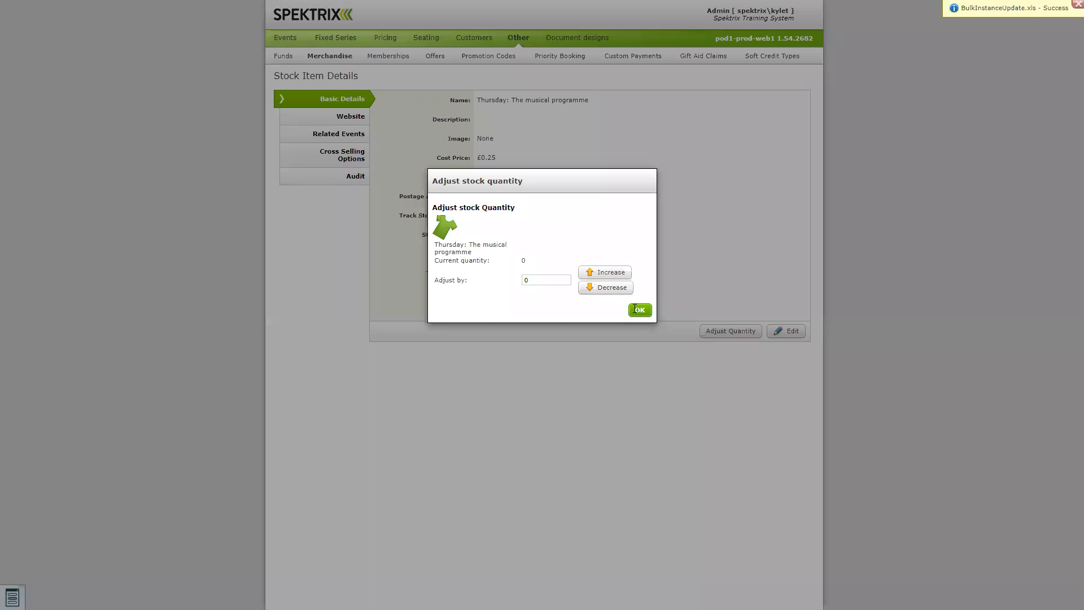
pyautogui.click(546, 281)
pyautogui.write('00')
pyautogui.click(605, 272)
pyautogui.moveTo(533, 248); pyautogui.dragTo(520, 243)
pyautogui.click(520, 243)
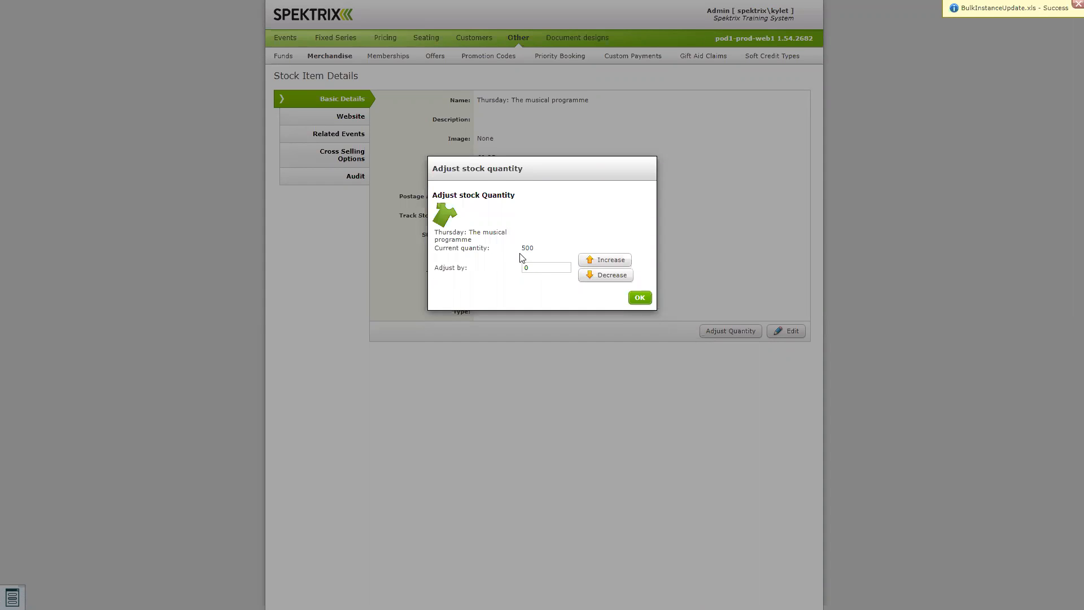
# Step: Decrease the programme's stock quantity by 5 and close the quantity adjustment
pyautogui.doubleClick(529, 249)
pyautogui.click(552, 268)
pyautogui.click(580, 276)
pyautogui.moveTo(537, 249); pyautogui.dragTo(523, 247)
pyautogui.click(640, 297)
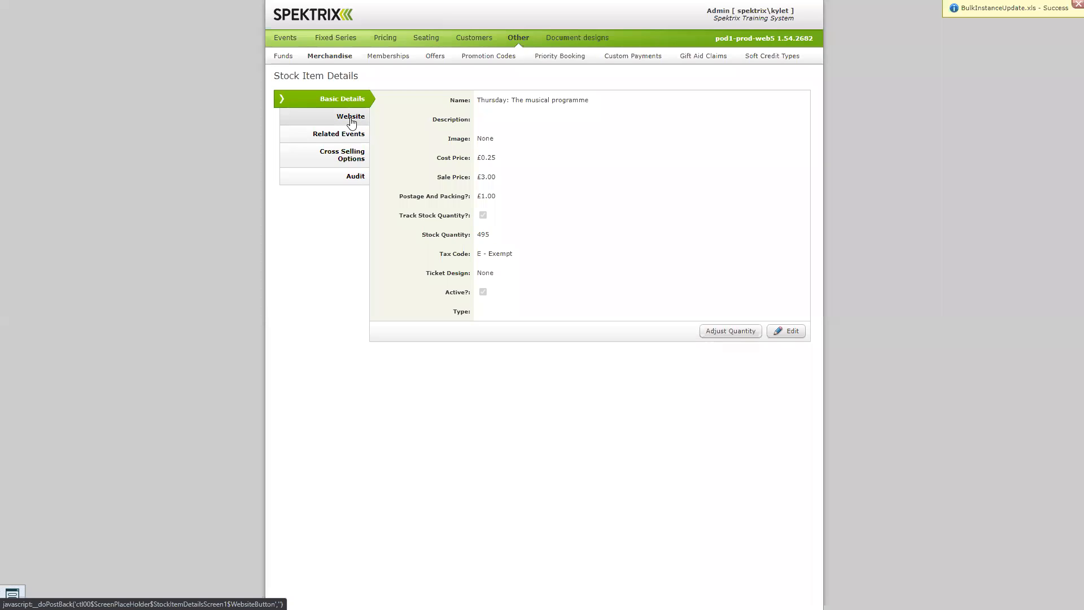
# Step: Make the programme displayed on the website and allow postal delivery for it there
pyautogui.click(351, 118)
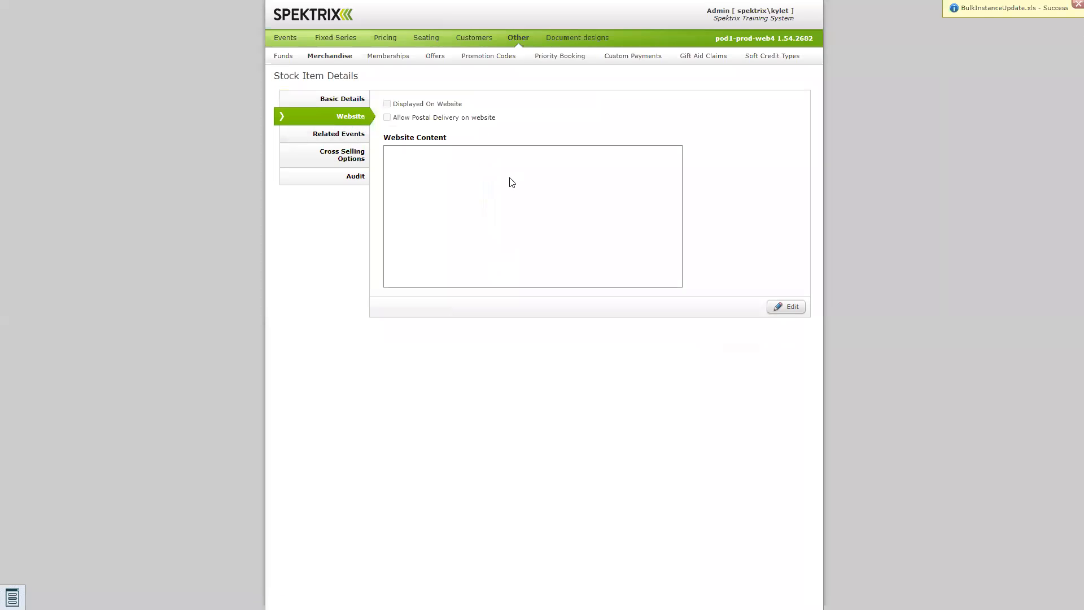
pyautogui.click(786, 307)
pyautogui.click(405, 106)
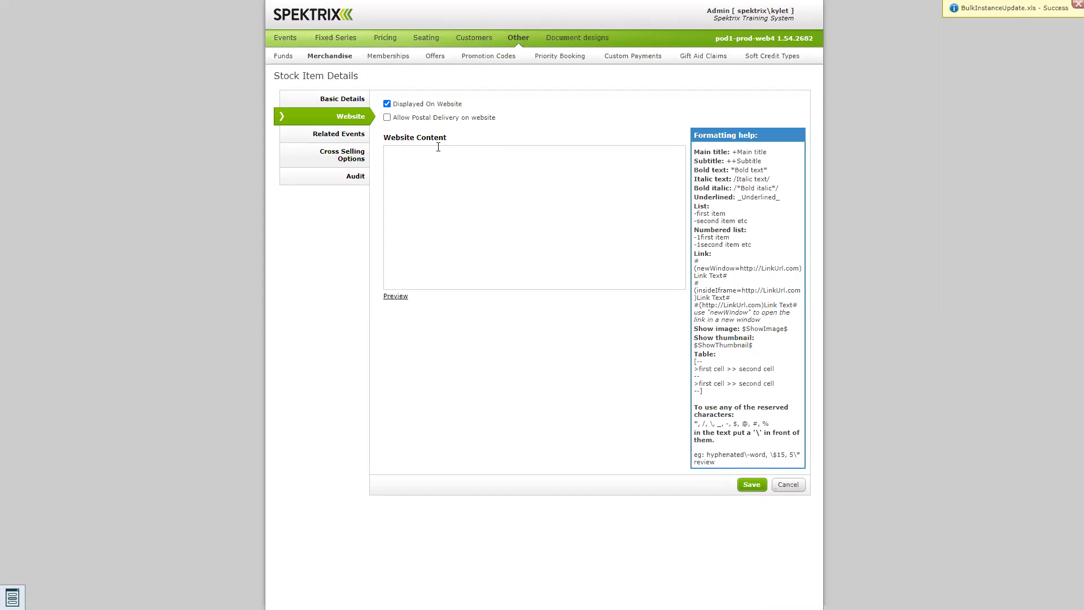
pyautogui.click(387, 118)
# Step: Enter "+JAZZY SNAZZY CONTENT HERE!" as the programme's website content, preview it and save the website settings
pyautogui.click(415, 168)
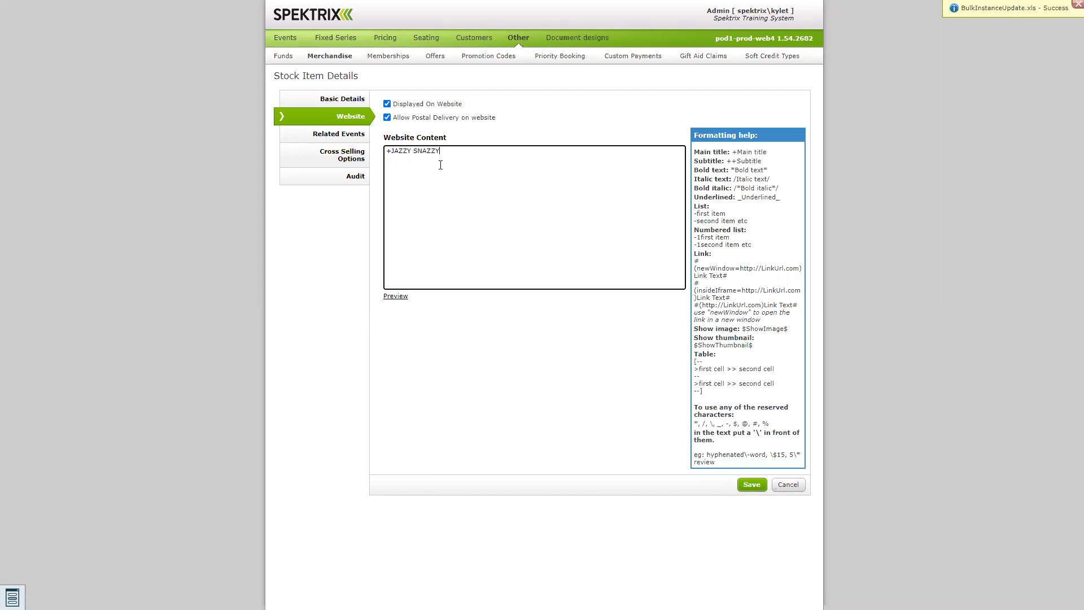
pyautogui.write('ENT HERE!')
pyautogui.click(398, 296)
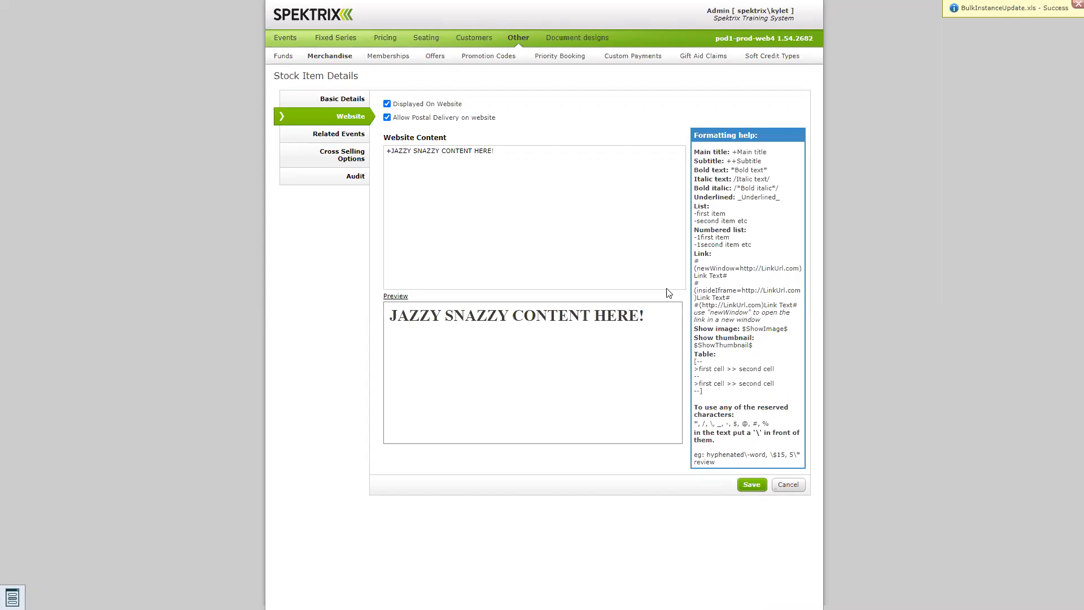
pyautogui.click(751, 481)
pyautogui.click(593, 265)
# Step: Add Thursday: The Musical as a related event of the programme stock item
pyautogui.click(349, 134)
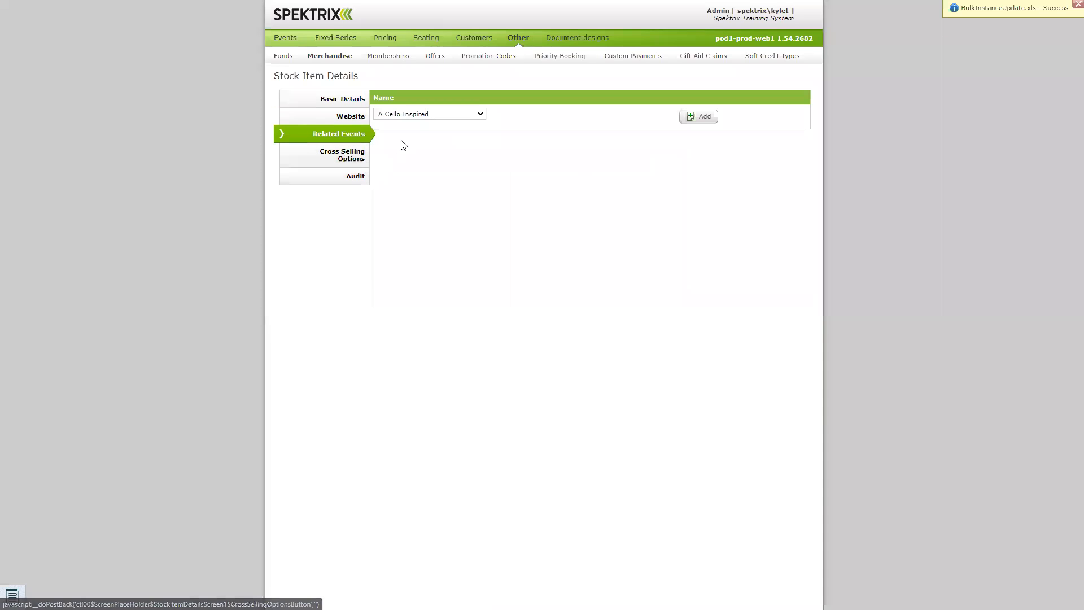
pyautogui.click(459, 115)
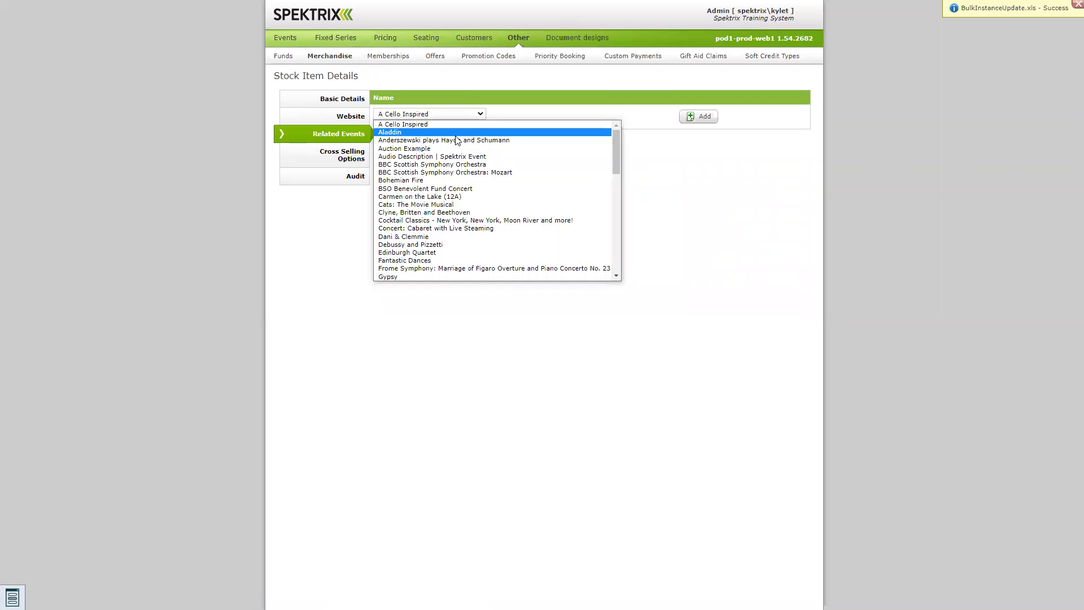
pyautogui.press('t')
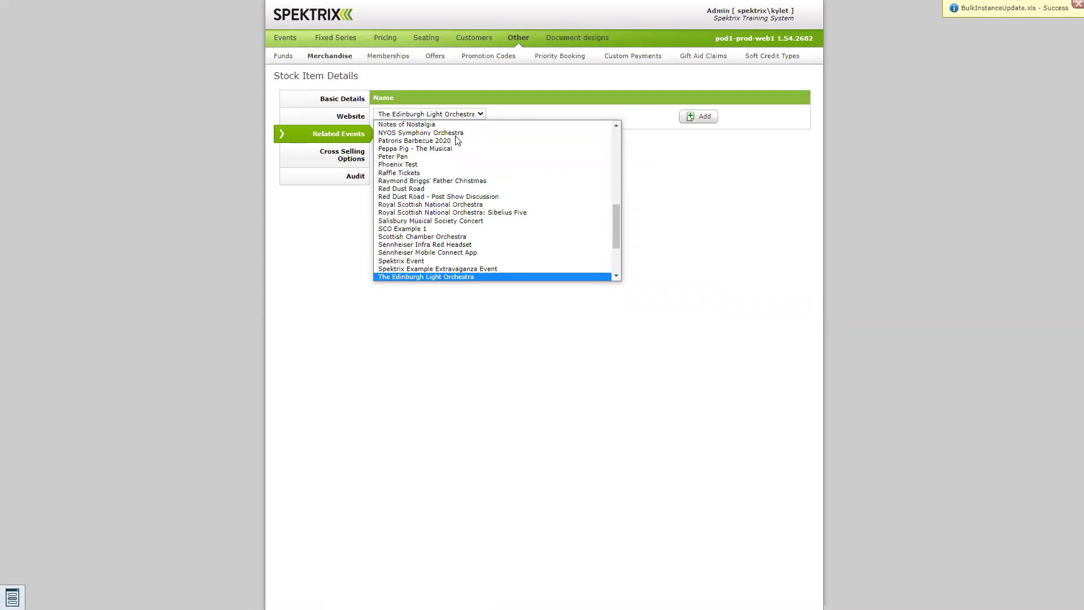
pyautogui.write('thu')
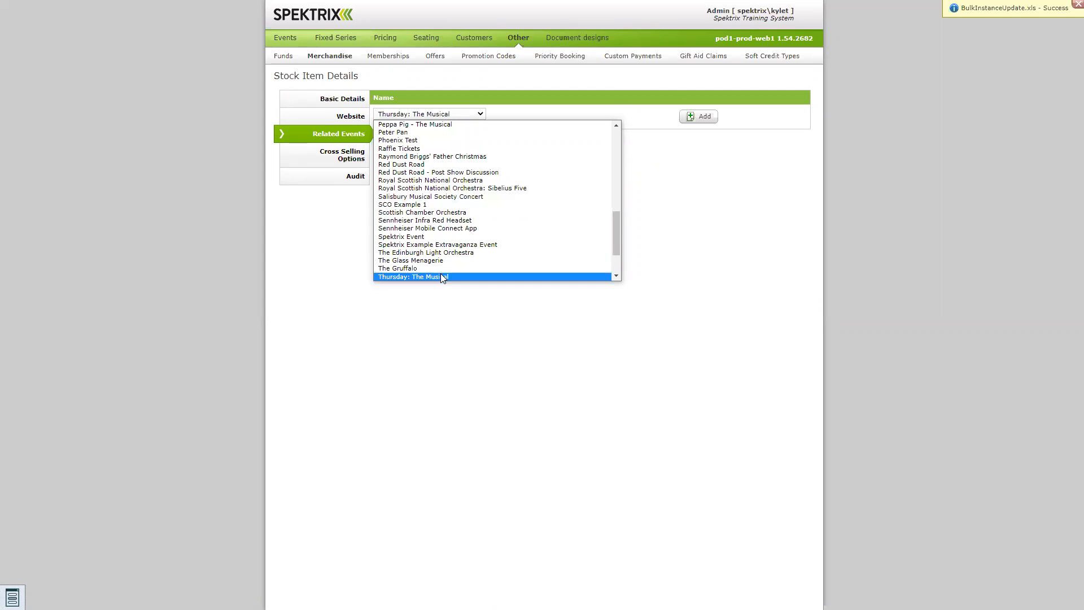
pyautogui.click(440, 276)
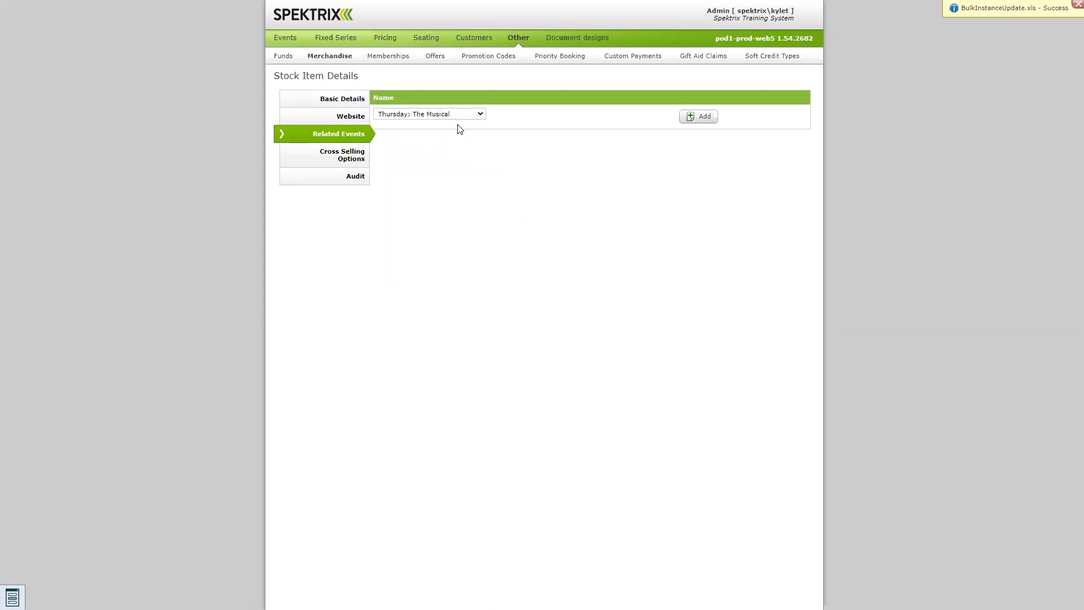
pyautogui.click(690, 118)
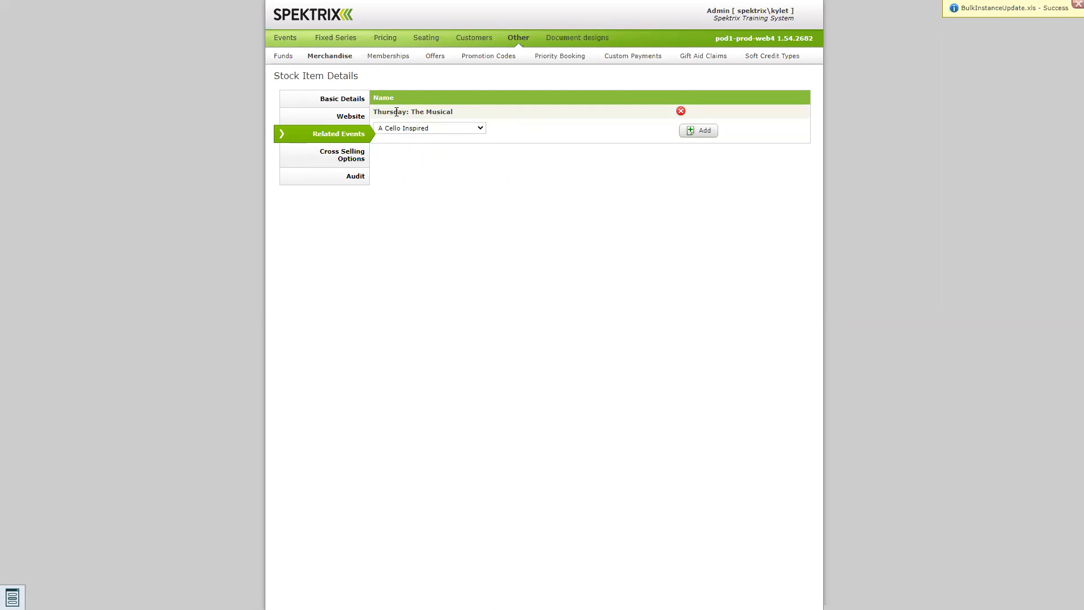
pyautogui.click(414, 128)
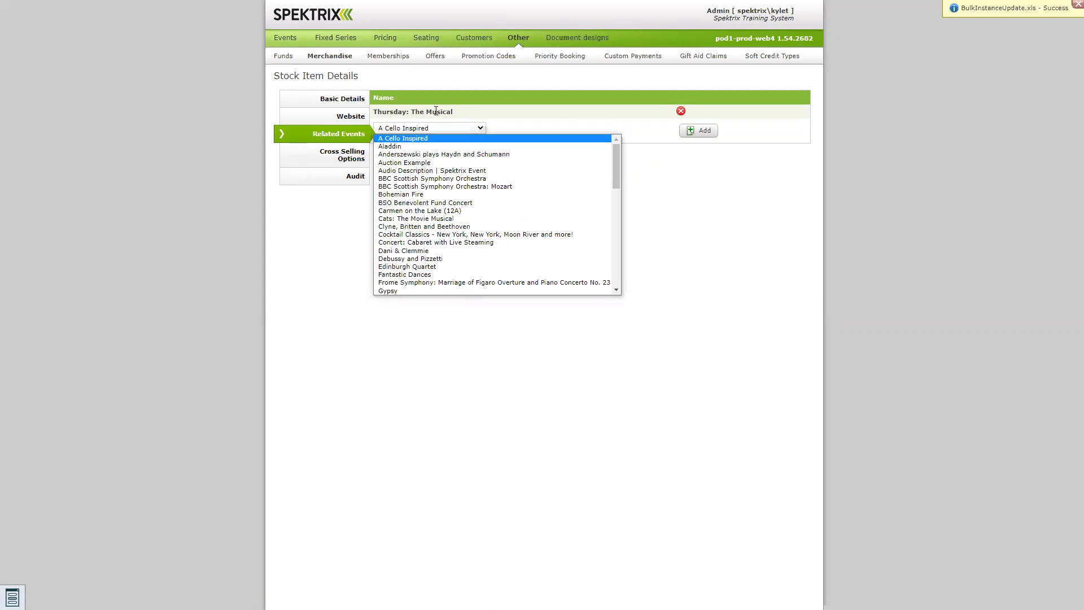
pyautogui.click(575, 118)
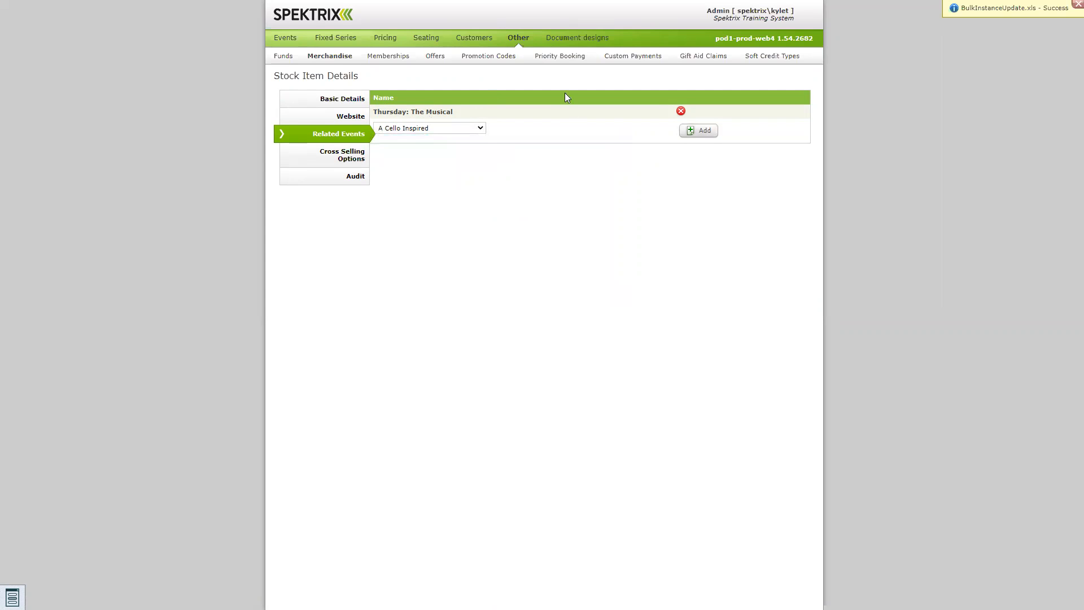
pyautogui.click(472, 129)
pyautogui.click(680, 184)
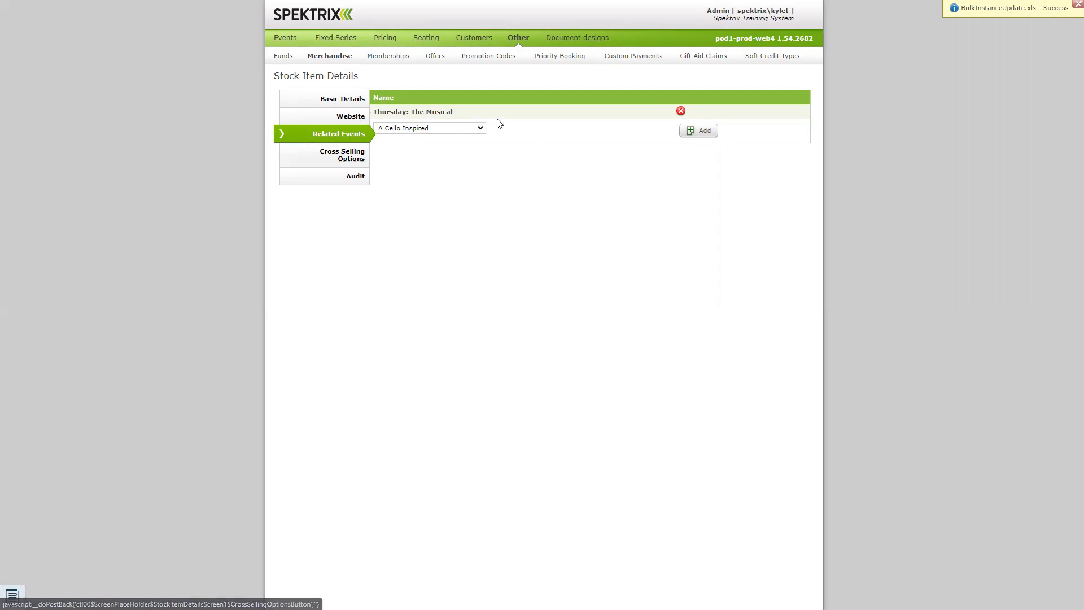
# Step: Set the programme's cross-selling default to always the same number of items as event tickets and save it
pyautogui.click(342, 151)
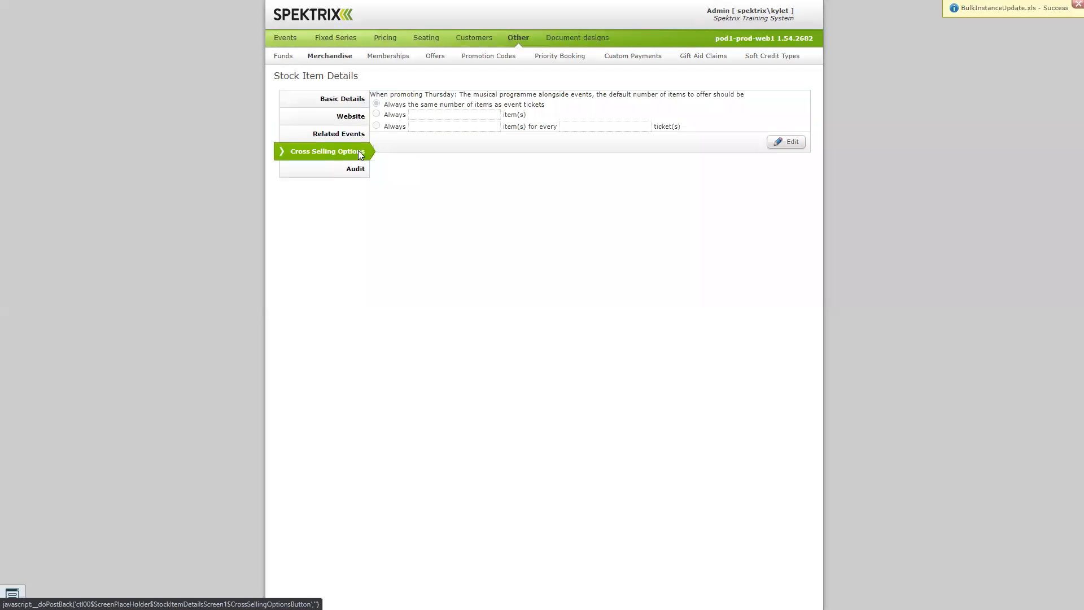
pyautogui.click(787, 143)
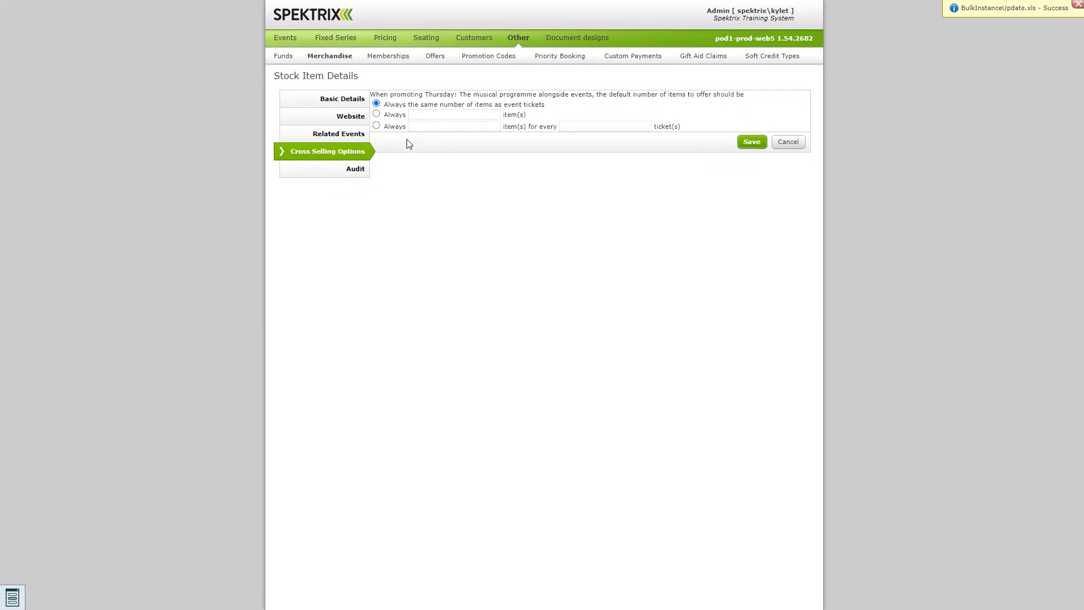
pyautogui.click(376, 114)
pyautogui.click(420, 116)
pyautogui.click(376, 126)
pyautogui.click(431, 127)
pyautogui.click(587, 124)
pyautogui.write('2')
pyautogui.click(377, 104)
pyautogui.click(747, 141)
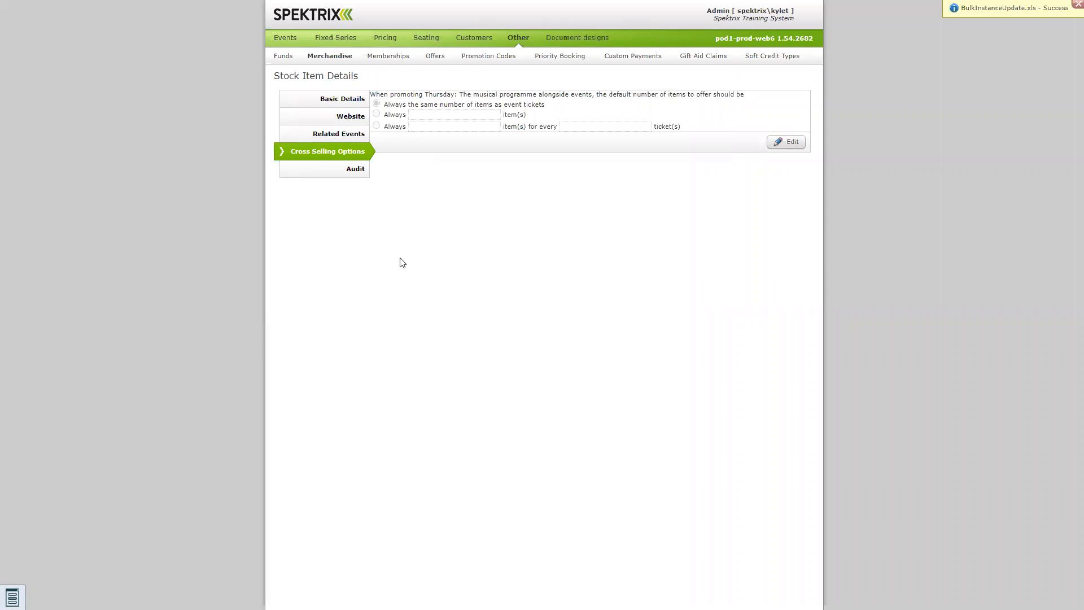
# Step: Review the programme's audit history with the oldest entries first and return to its basic details
pyautogui.click(355, 169)
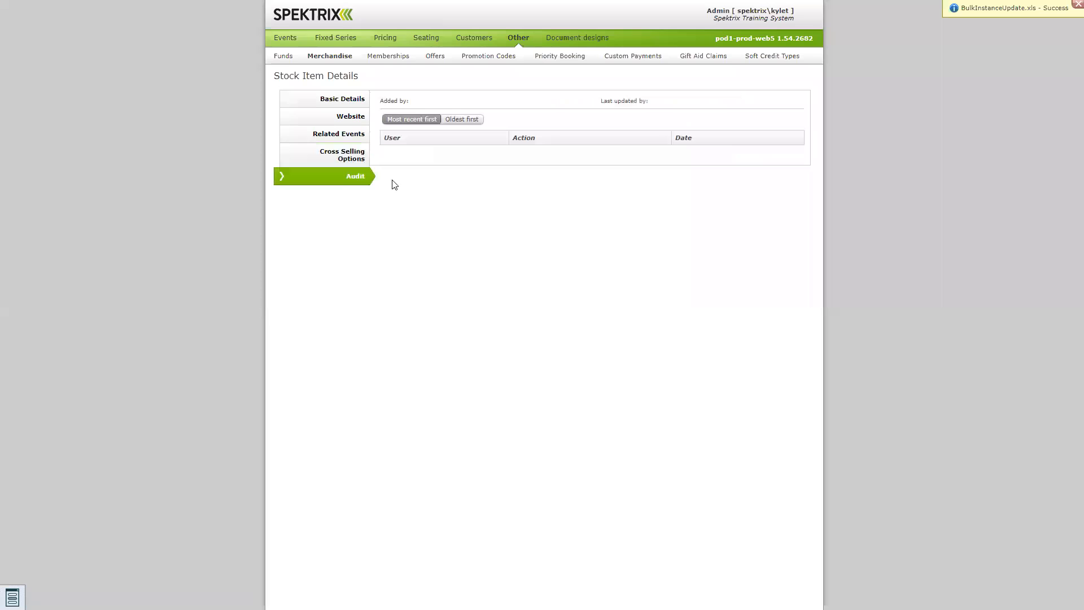
pyautogui.click(468, 119)
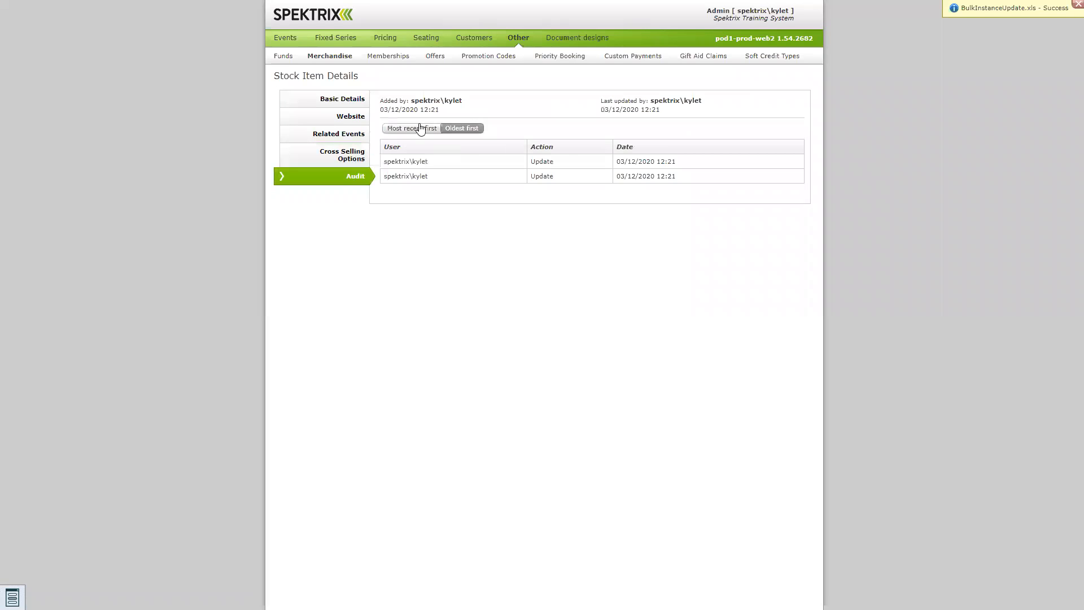
pyautogui.tripleClick(448, 179)
pyautogui.moveTo(547, 176); pyautogui.dragTo(554, 176)
pyautogui.moveTo(680, 176); pyautogui.dragTo(639, 177)
pyautogui.click(340, 99)
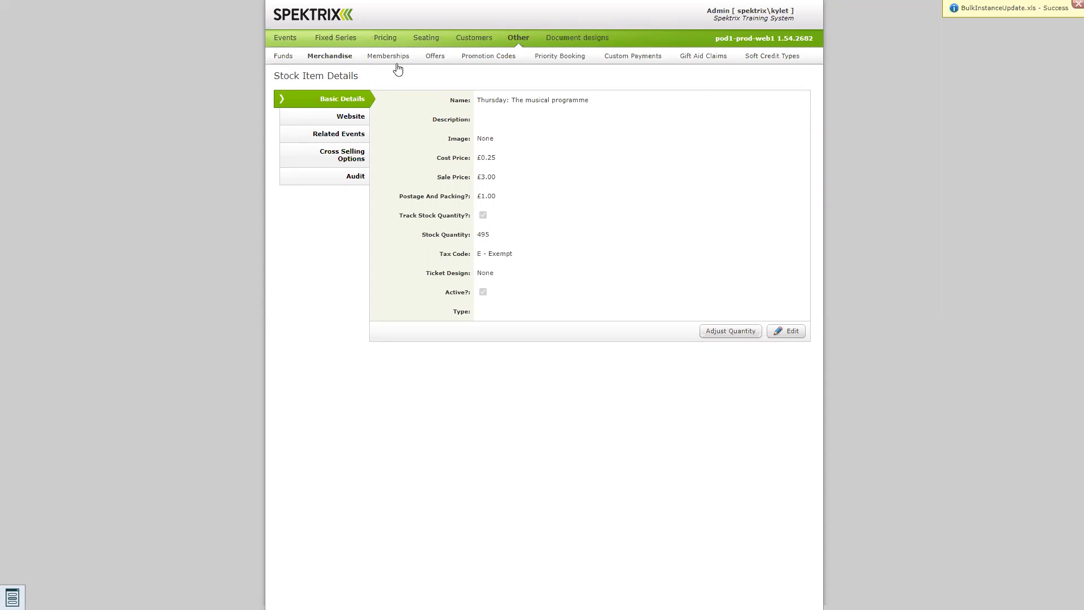
# Step: Switch to the Sales interface and open the 07 Dec 2020 18:00 performance of Thursday: The Musical
pyautogui.click(12, 597)
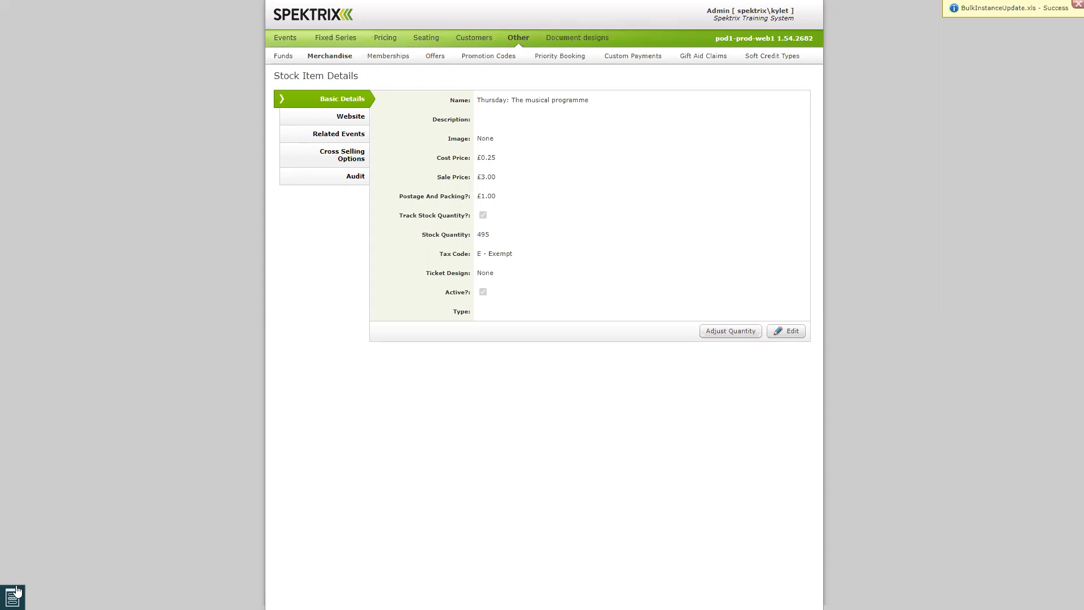
pyautogui.click(102, 393)
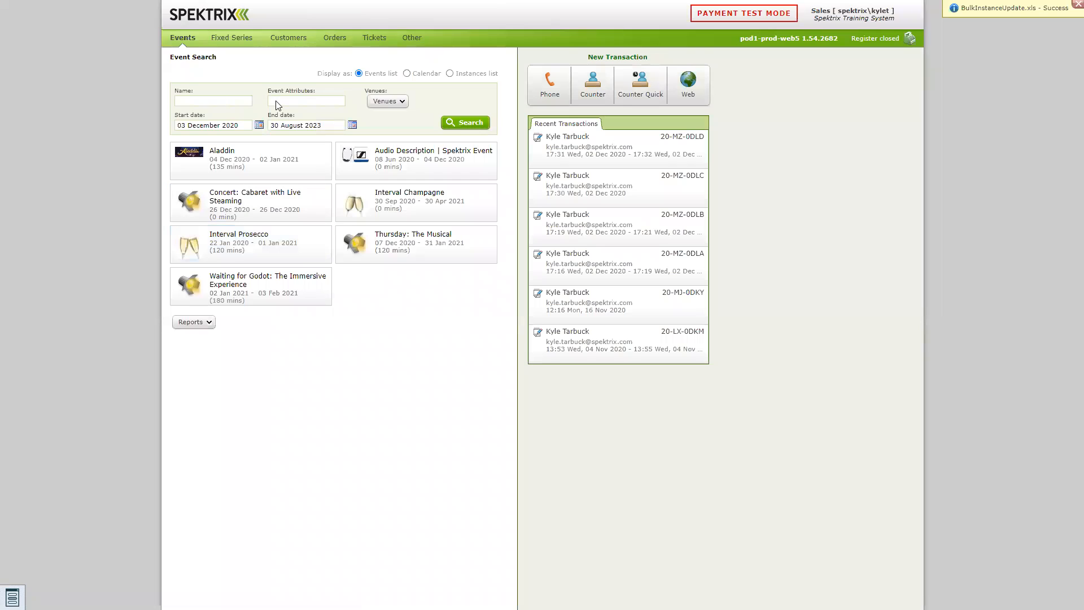
pyautogui.click(399, 250)
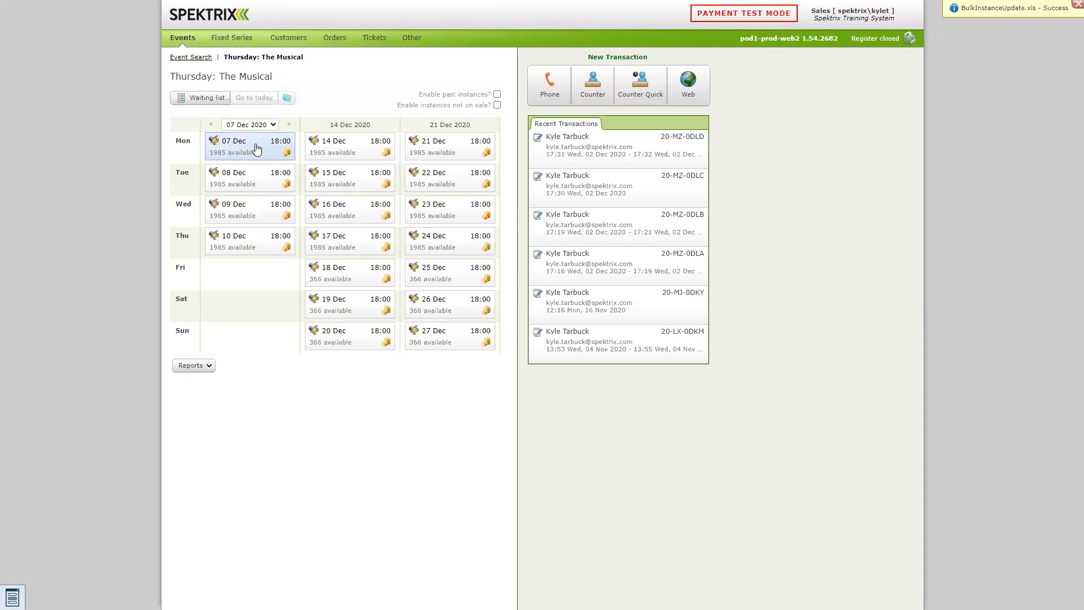
pyautogui.click(255, 148)
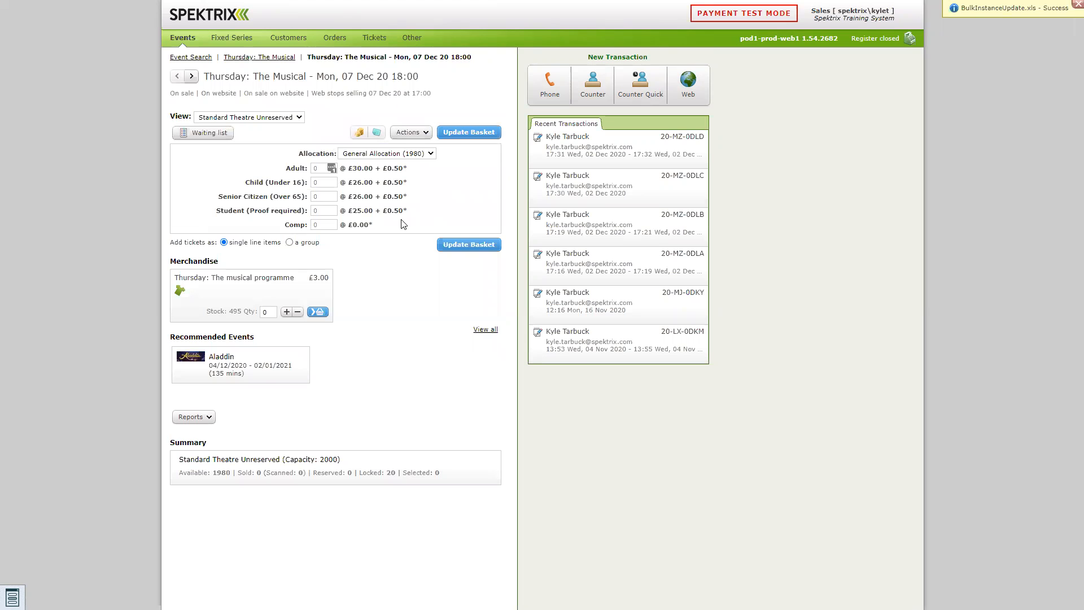
# Step: Enter quantities of 2 Adult and 5 Child (Under 16) tickets for the performance
pyautogui.moveTo(401, 224); pyautogui.dragTo(265, 169)
pyautogui.click(265, 169)
pyautogui.click(314, 169)
pyautogui.write('2')
pyautogui.click(325, 182)
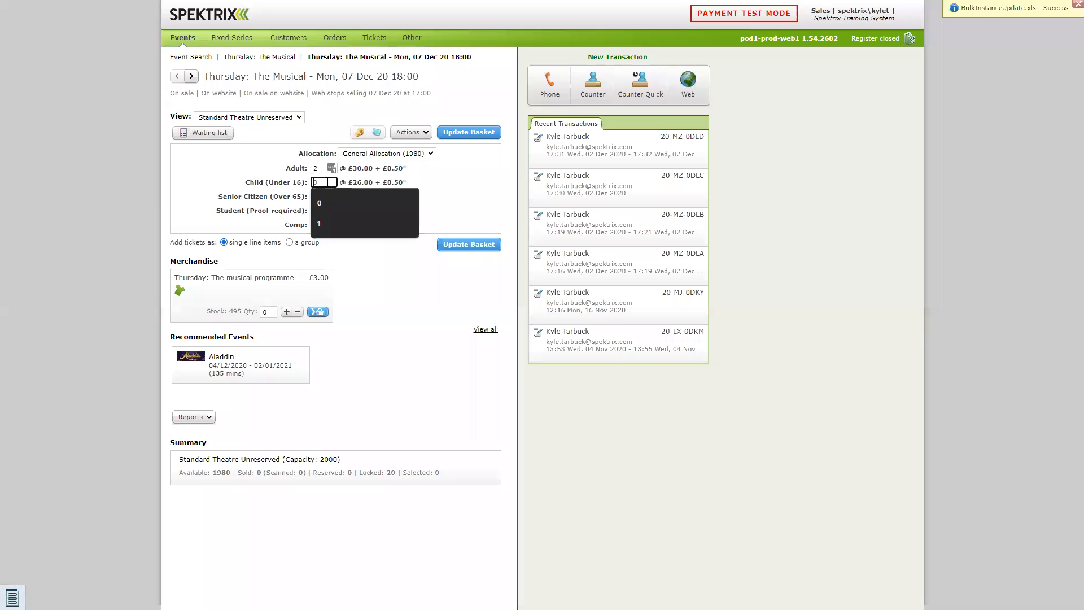
pyautogui.write('5')
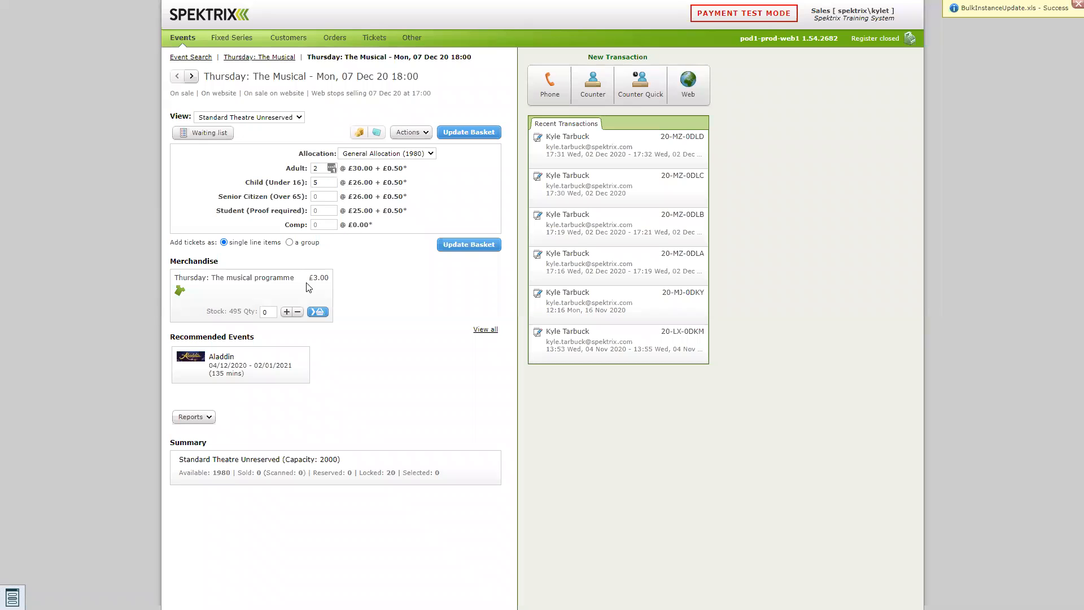
# Step: Add one musical programme to a new Counter transaction from the performance's merchandise and cancel the order
pyautogui.moveTo(236, 262); pyautogui.dragTo(167, 263)
pyautogui.click(287, 312)
pyautogui.click(317, 313)
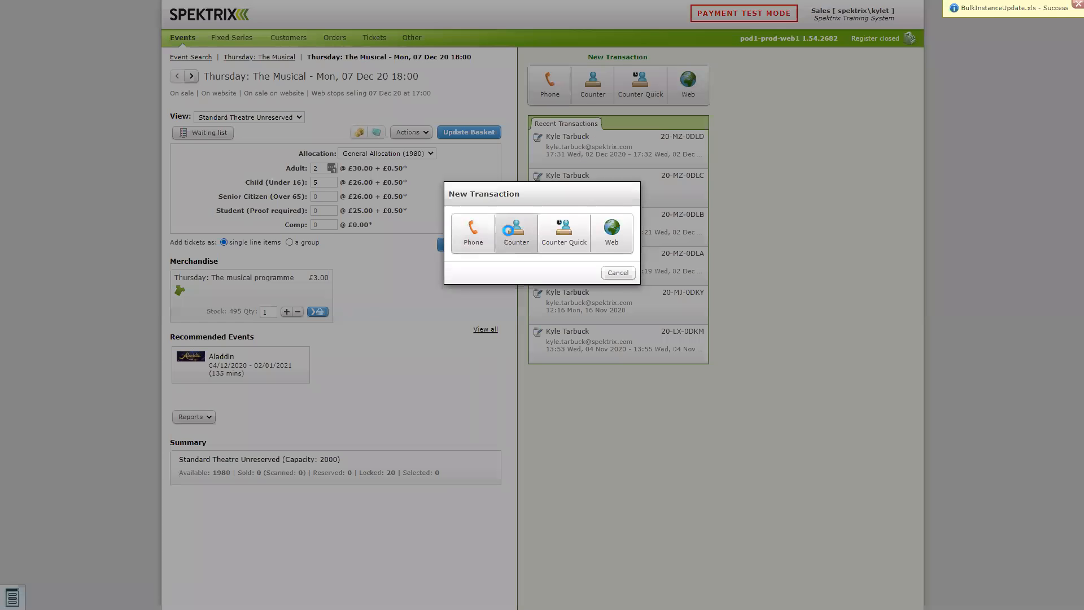
pyautogui.click(561, 223)
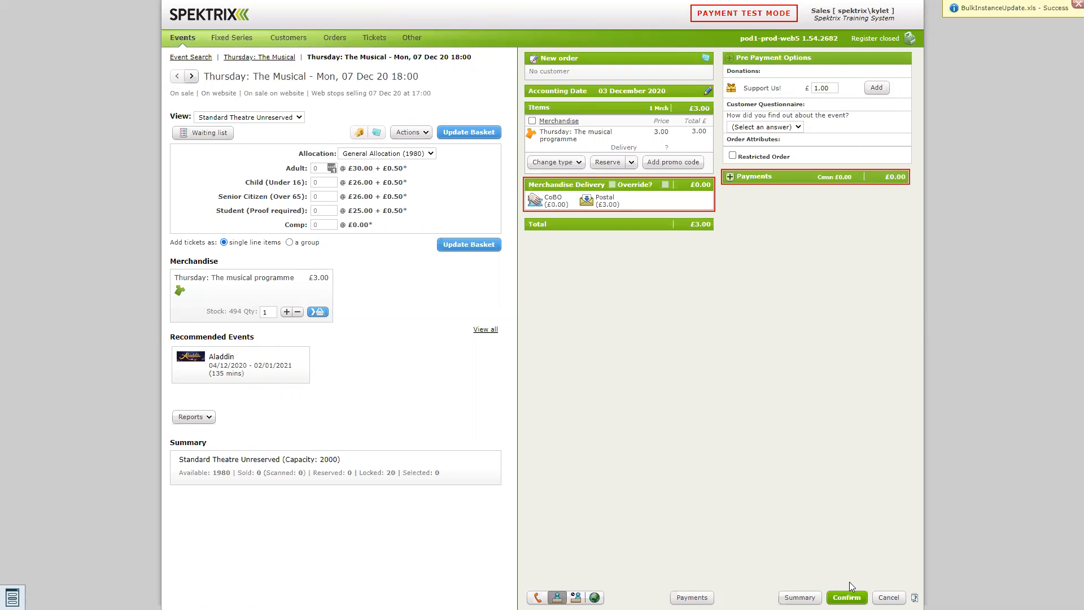
pyautogui.click(889, 598)
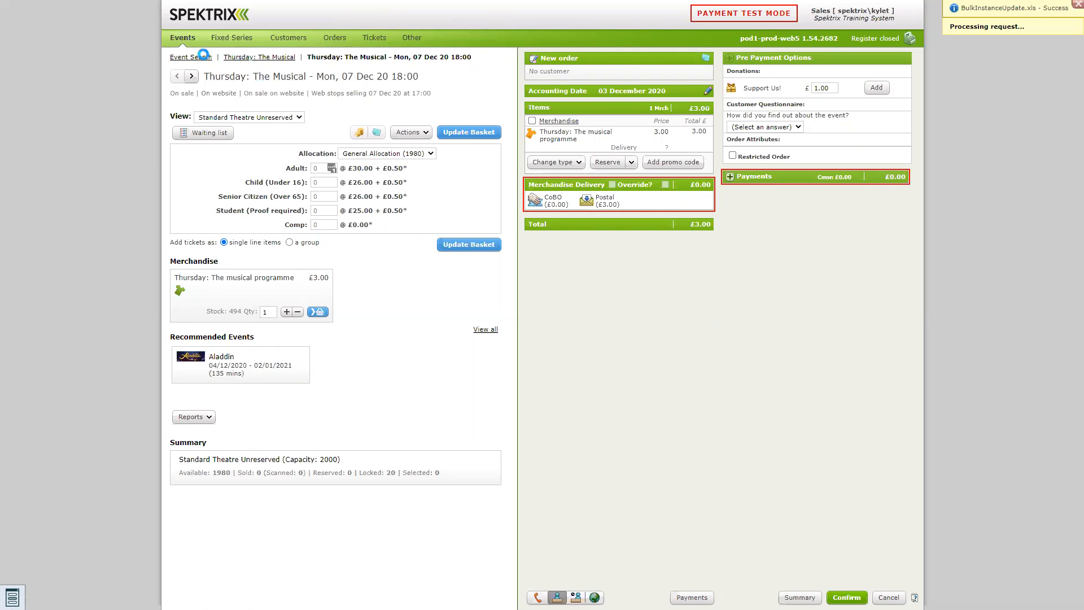
# Step: Open the 18 Dec 2020 18:00 performance and examine the merchandise offered beneath its seating plan
pyautogui.click(243, 59)
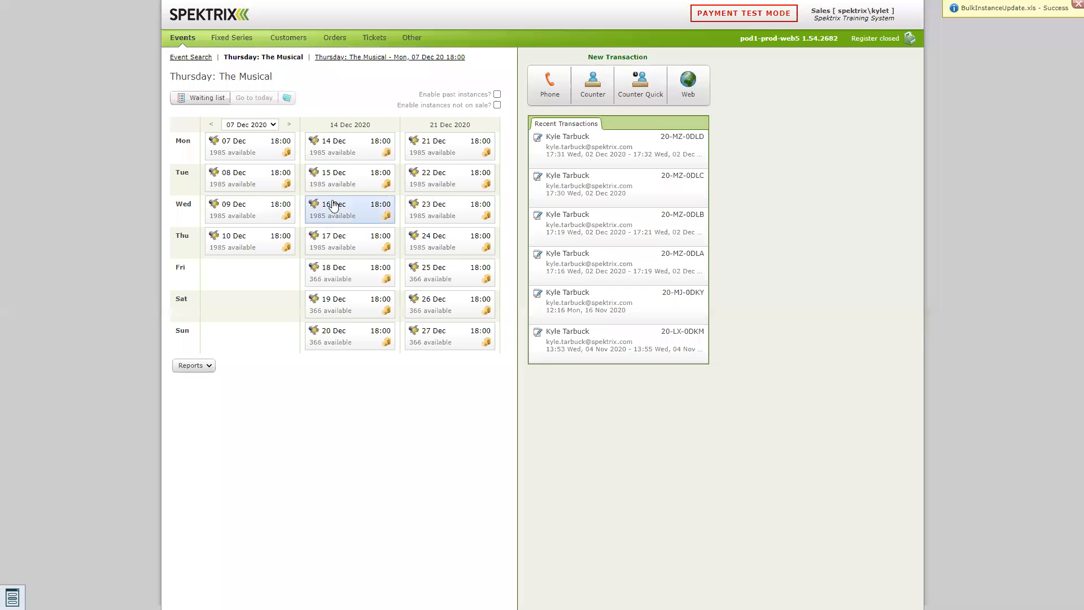
pyautogui.click(358, 267)
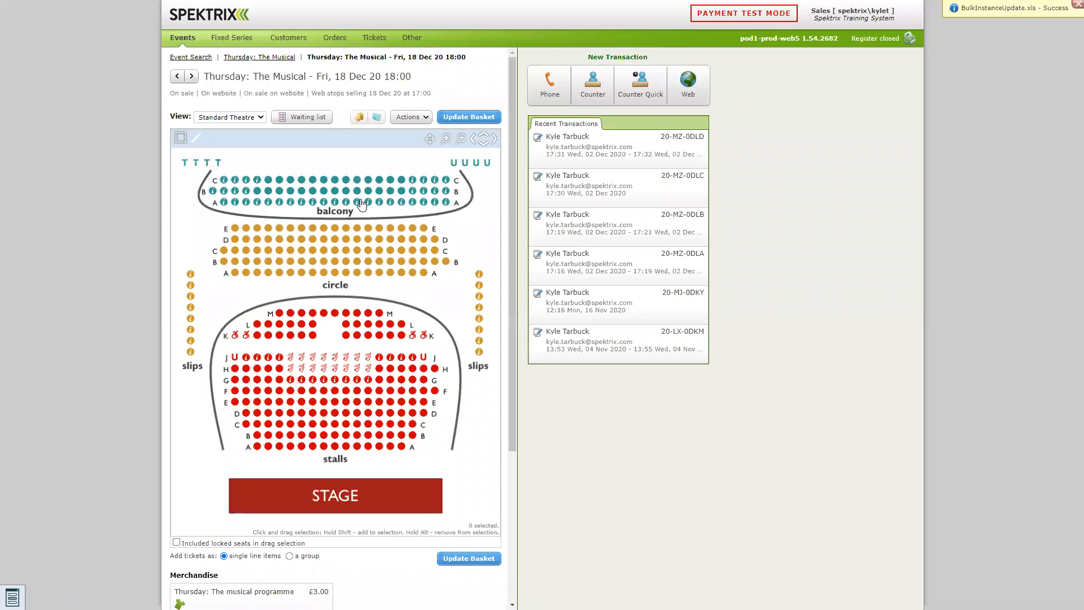
pyautogui.scroll(-2, 368, 215)
pyautogui.scroll(-1, 368, 216)
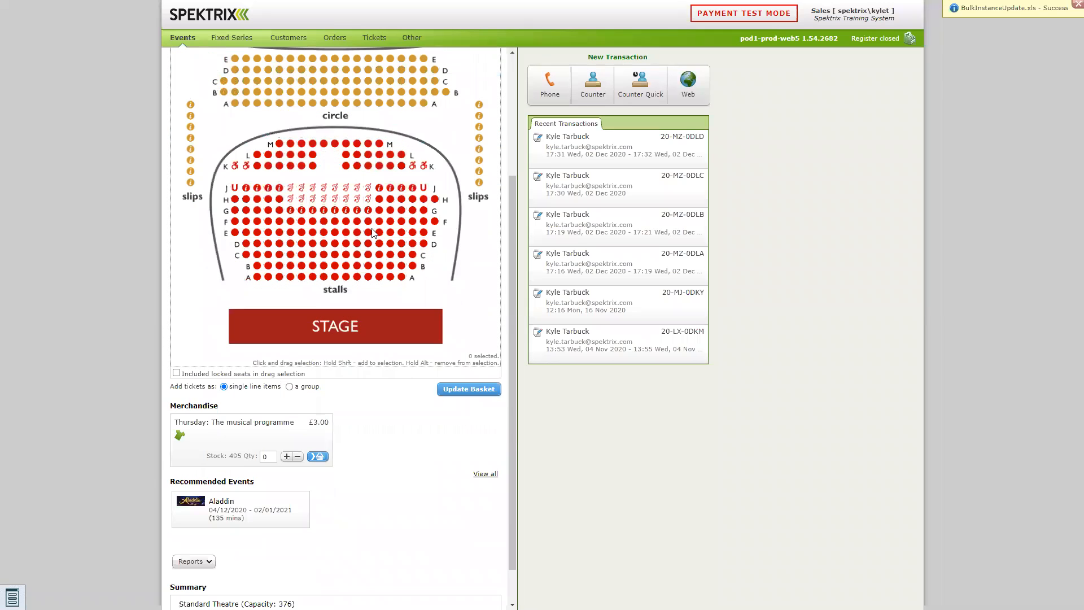
pyautogui.scroll(-1, 347, 404)
pyautogui.scroll(-1, 244, 391)
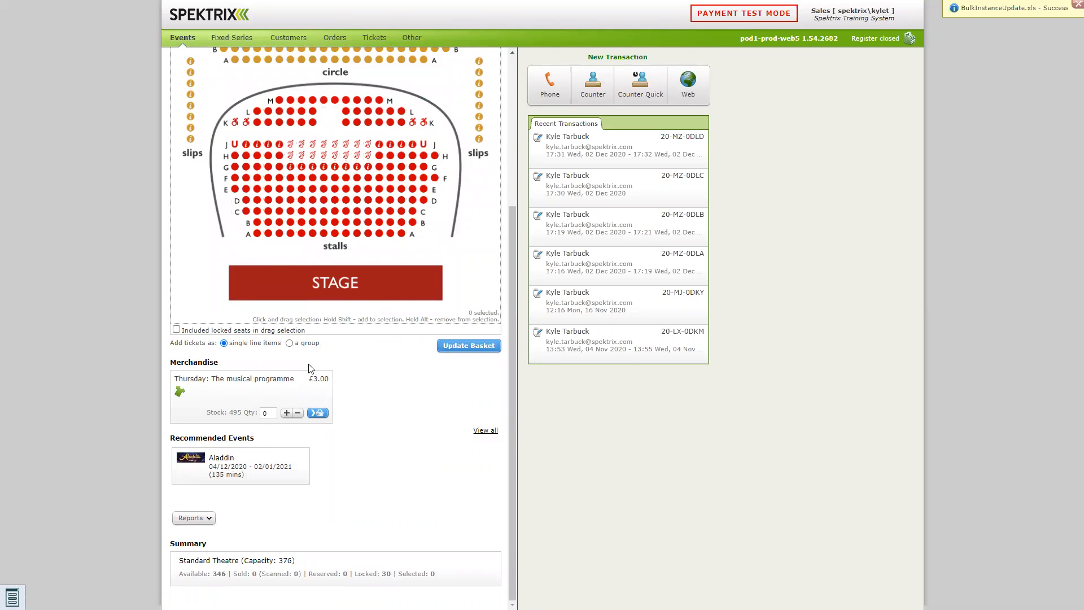
pyautogui.scroll(1, 316, 345)
pyautogui.scroll(2, 307, 355)
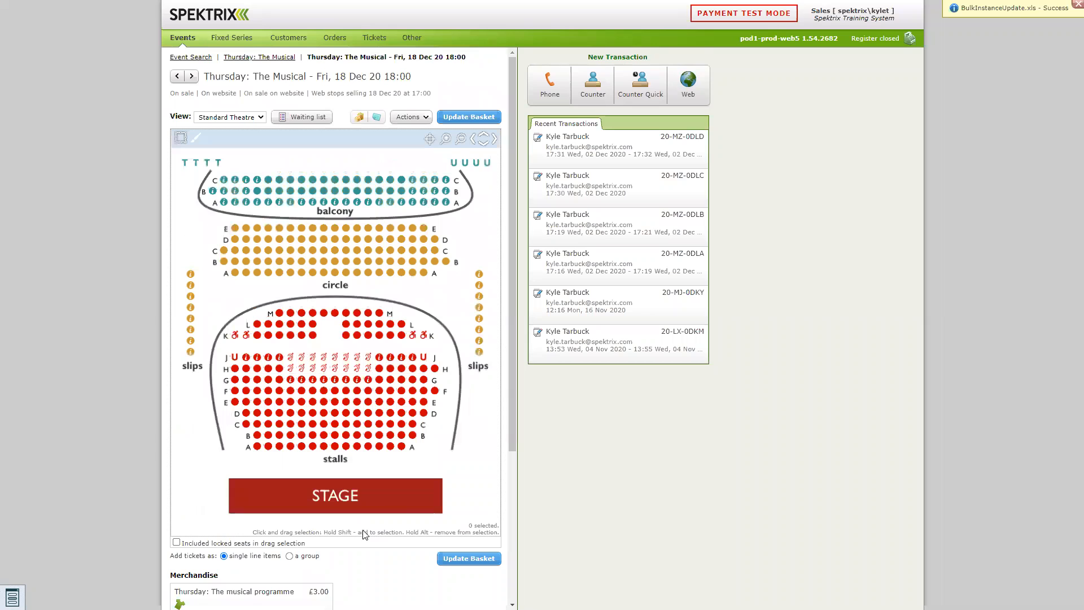